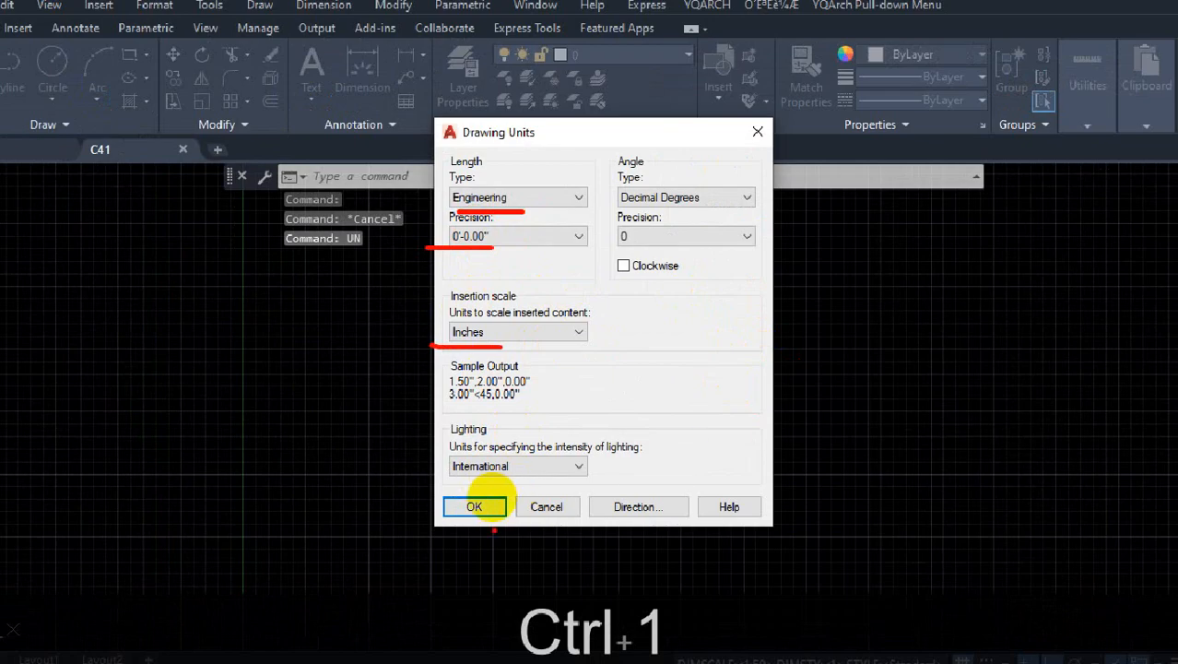
{"action": "key", "text": "Escape"}
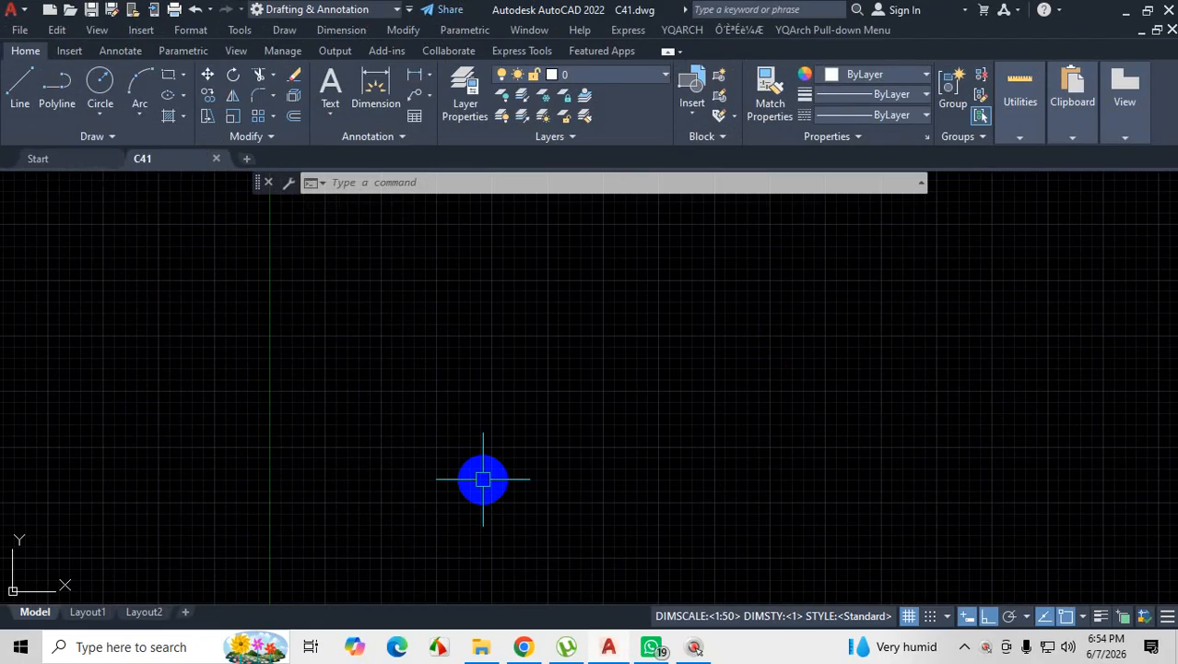
{"action": "key", "text": "ctrl+1"}
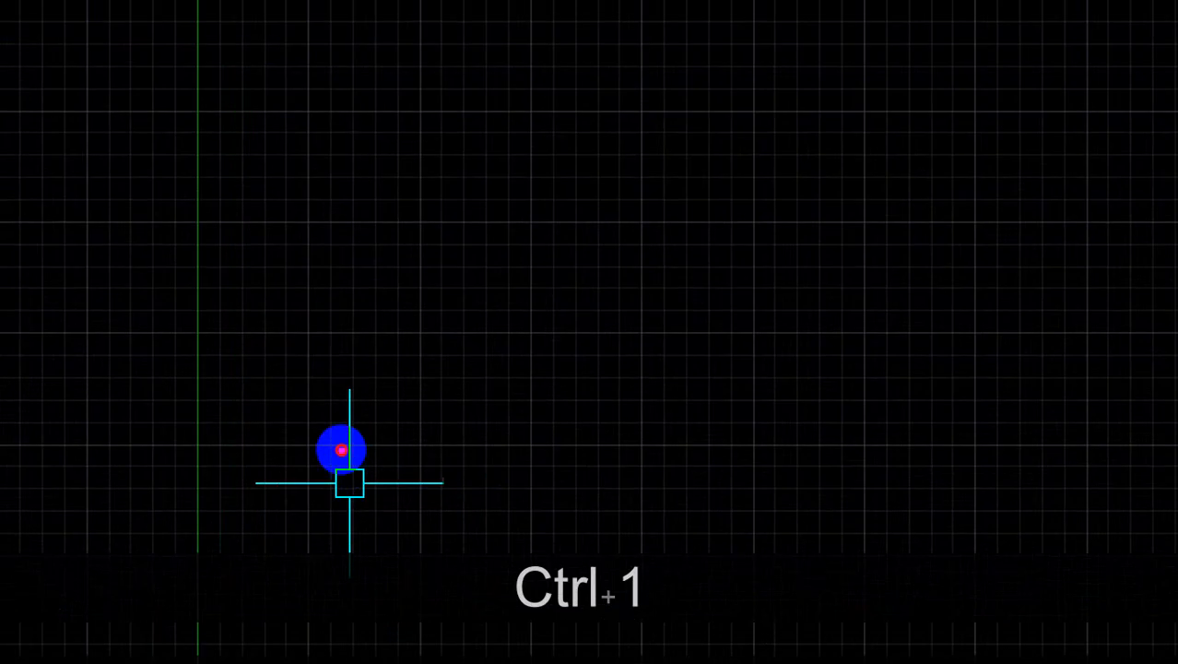
{"action": "left_click_drag", "start_coordinate": [347, 275], "coordinate": [438, 369]}
{"action": "left_click", "coordinate": [425, 302]}
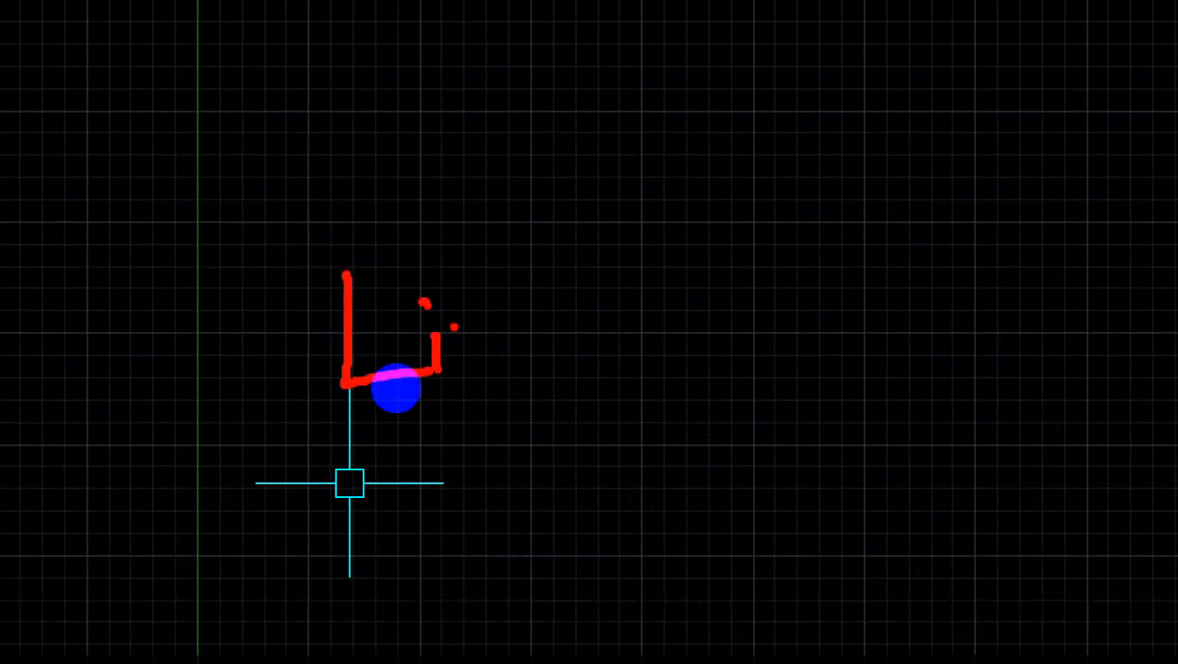
{"action": "left_click_drag", "start_coordinate": [460, 326], "coordinate": [506, 348]}
{"action": "left_click", "coordinate": [481, 286]}
{"action": "left_click_drag", "start_coordinate": [531, 267], "coordinate": [541, 343]}
{"action": "left_click_drag", "start_coordinate": [508, 322], "coordinate": [547, 301]}
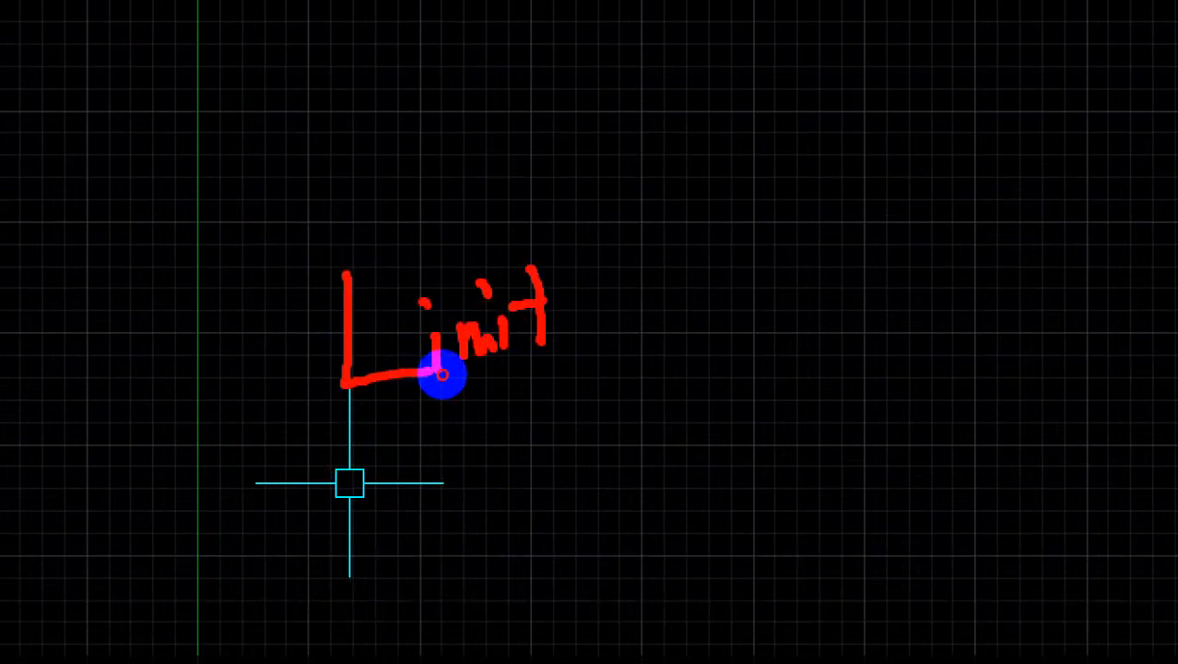
{"action": "mouse_move", "coordinate": [316, 443]}
{"action": "left_mouse_down"}
{"action": "mouse_move", "coordinate": [636, 348]}
{"action": "mouse_move", "coordinate": [284, 187]}
{"action": "mouse_move", "coordinate": [324, 442]}
{"action": "left_mouse_up"}
{"action": "key", "text": "ctrl+1"}
{"action": "key", "text": "Escape"}
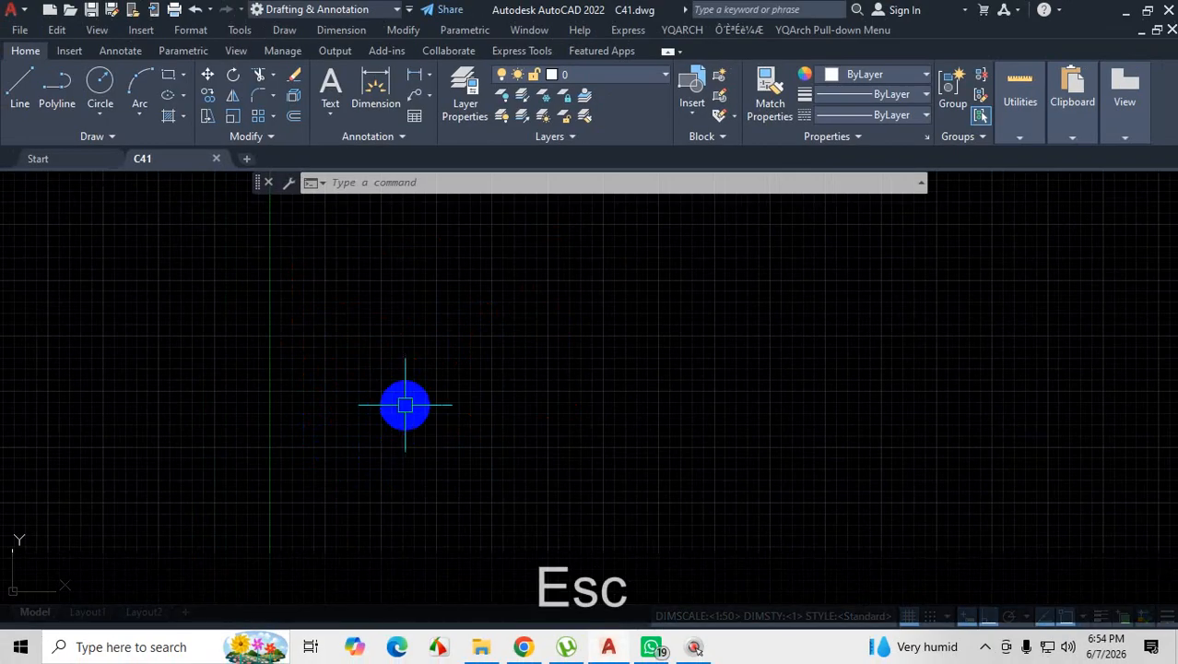
{"action": "type", "text": "L"}
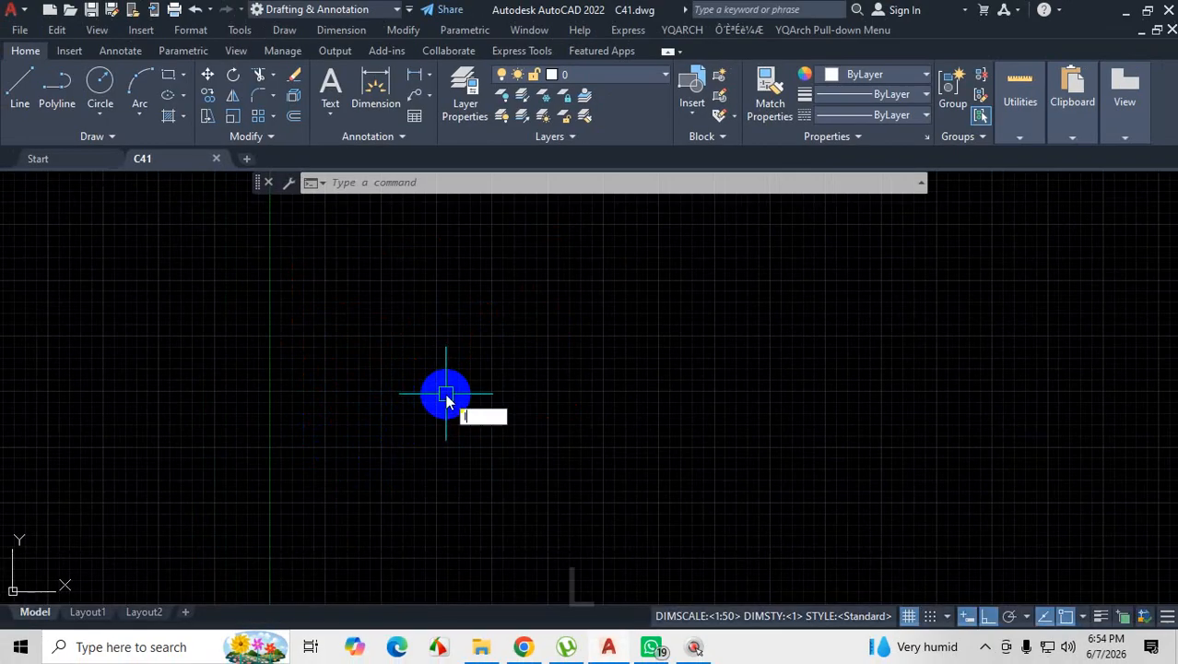
{"action": "type", "text": "im"}
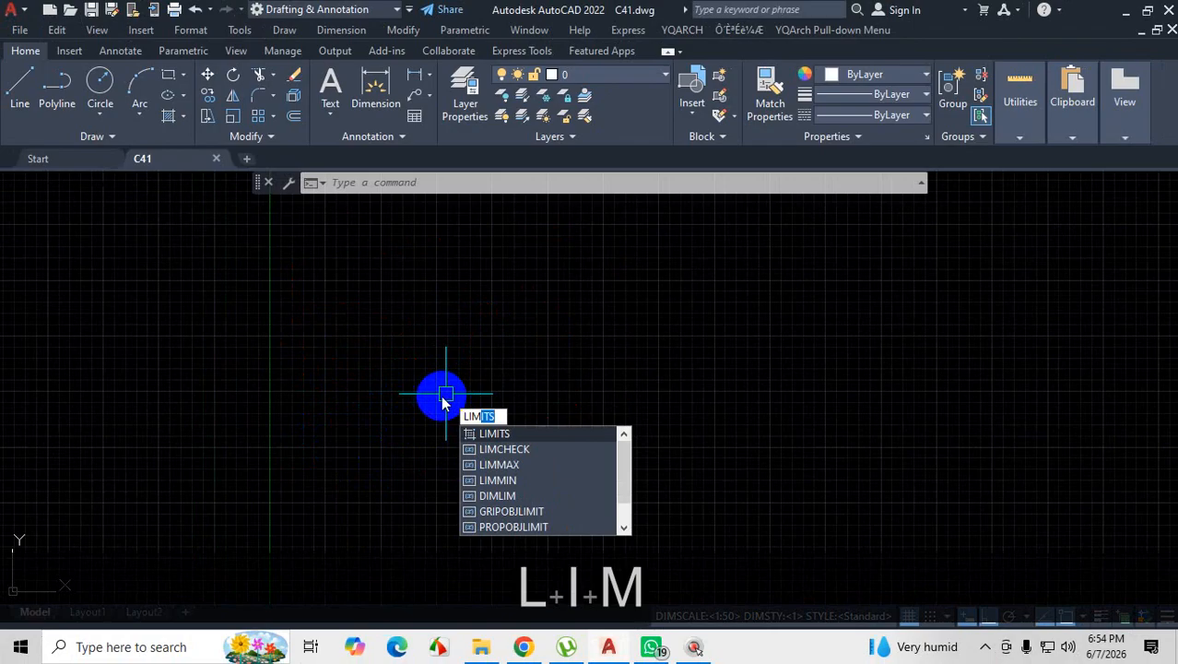
{"action": "key", "text": "Return"}
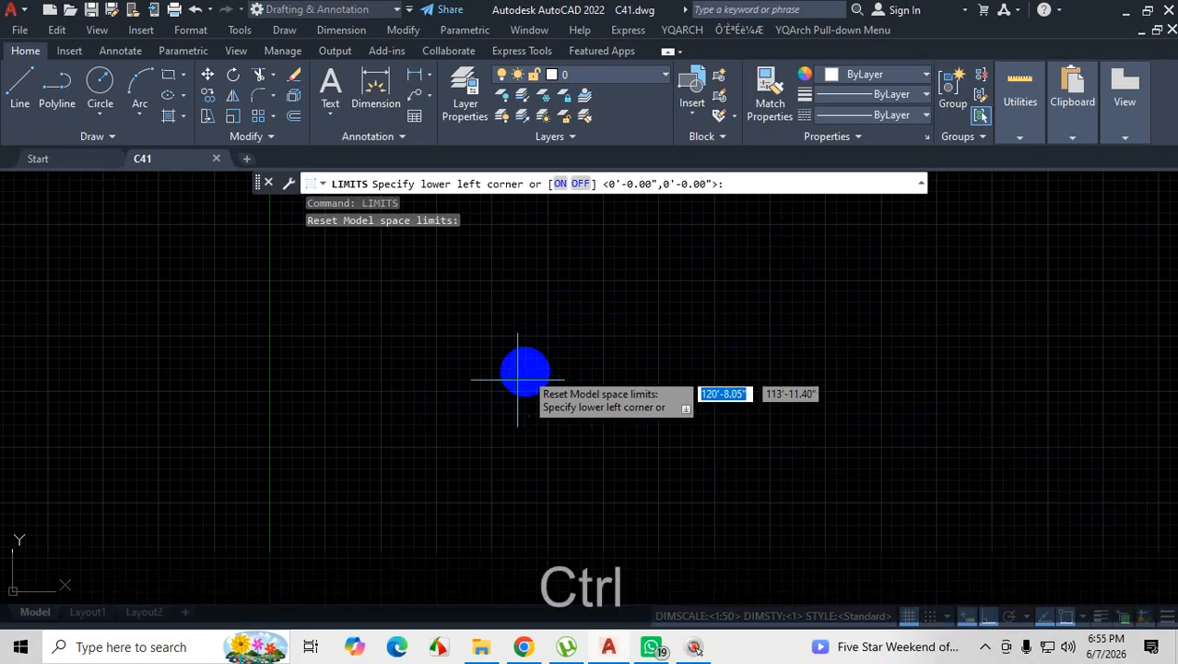
{"action": "key", "text": "ctrl+1"}
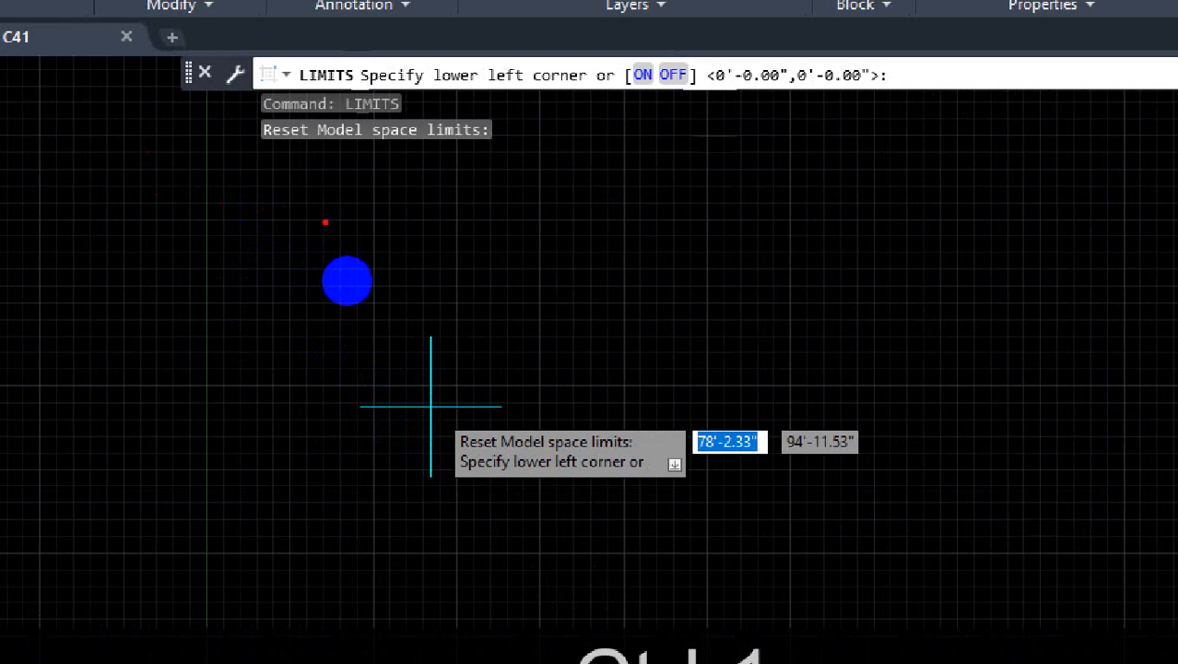
{"action": "key", "text": "Escape"}
{"action": "key", "text": "Escape"}
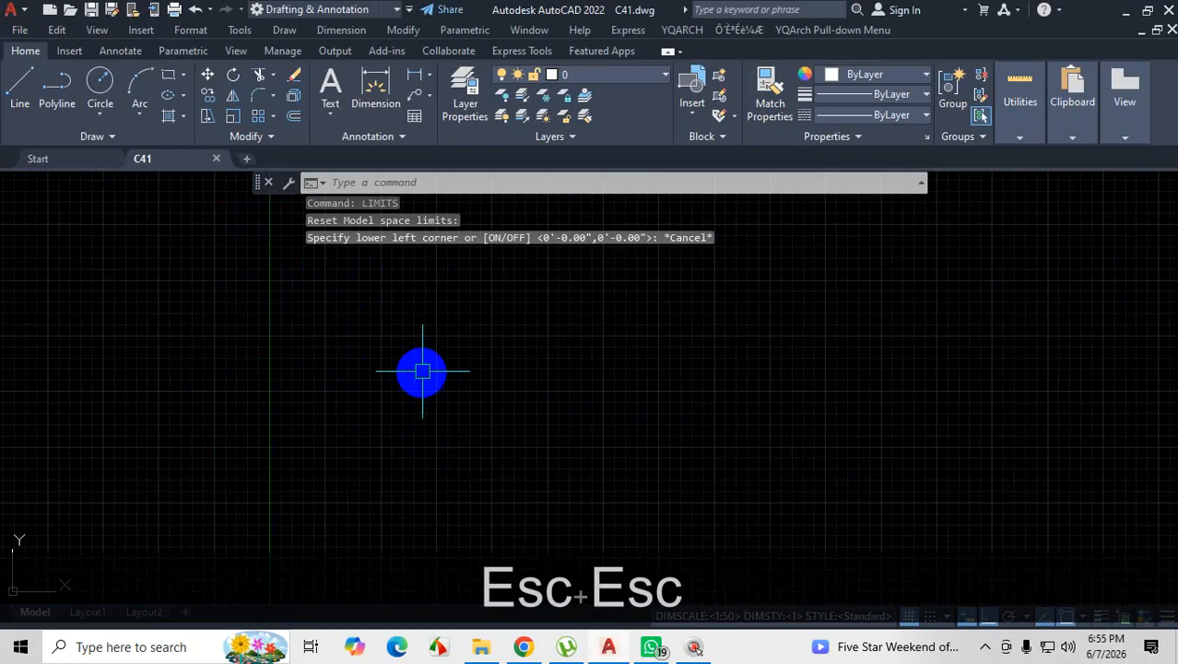
{"action": "scroll", "coordinate": [423, 375], "scroll_direction": "down", "scroll_amount": 6}
{"action": "scroll", "coordinate": [424, 372], "scroll_direction": "up", "scroll_amount": 5}
{"action": "scroll", "coordinate": [427, 378], "scroll_direction": "down", "scroll_amount": 5}
{"action": "scroll", "coordinate": [431, 381], "scroll_direction": "up", "scroll_amount": 5}
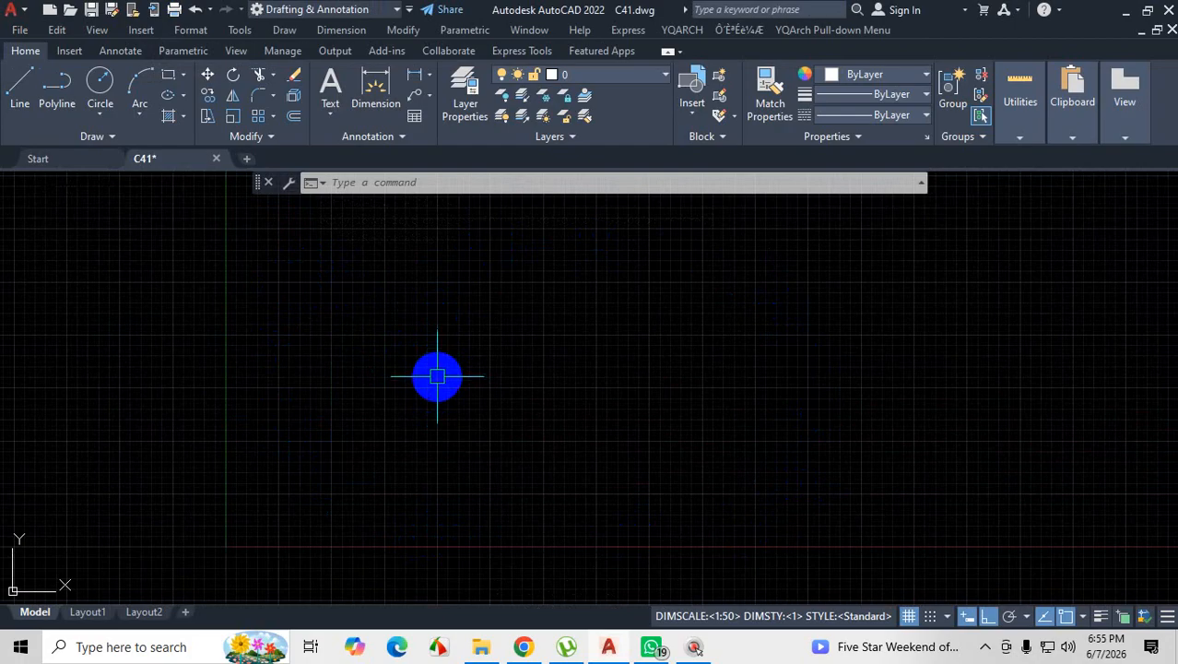
{"action": "key", "text": "ctrl+1"}
{"action": "left_click", "coordinate": [189, 352]}
{"action": "mouse_move", "coordinate": [215, 176]}
{"action": "left_mouse_down"}
{"action": "mouse_move", "coordinate": [203, 502]}
{"action": "mouse_move", "coordinate": [571, 497]}
{"action": "mouse_move", "coordinate": [565, 179]}
{"action": "mouse_move", "coordinate": [177, 190]}
{"action": "left_mouse_up"}
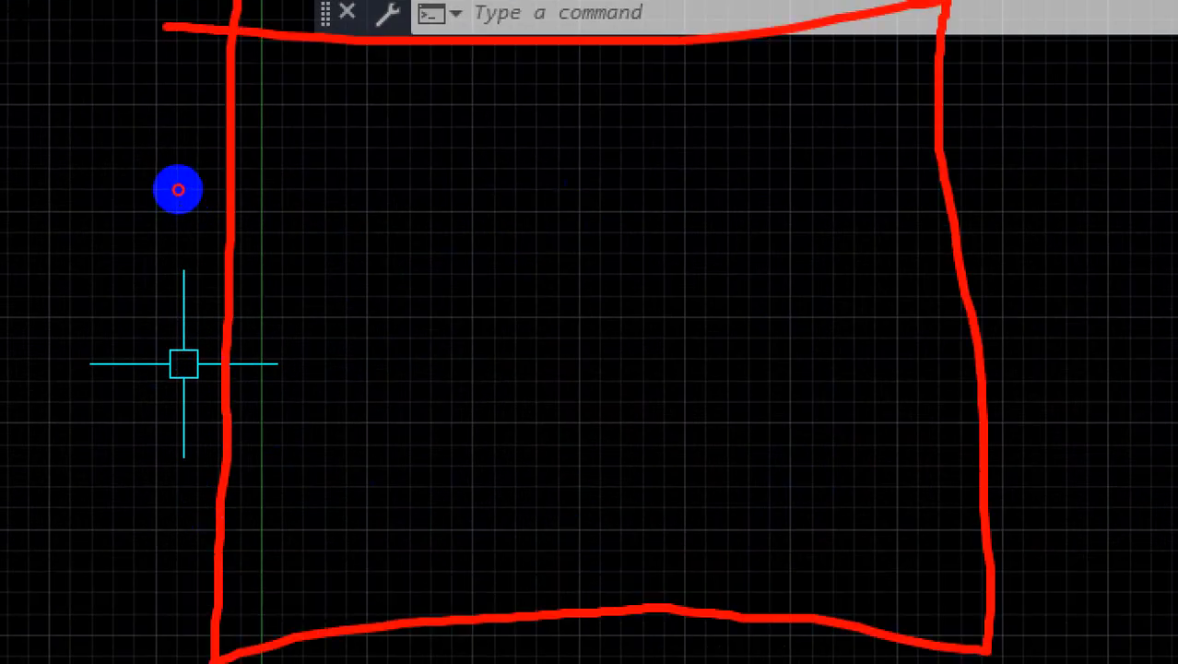
{"action": "key", "text": "Escape"}
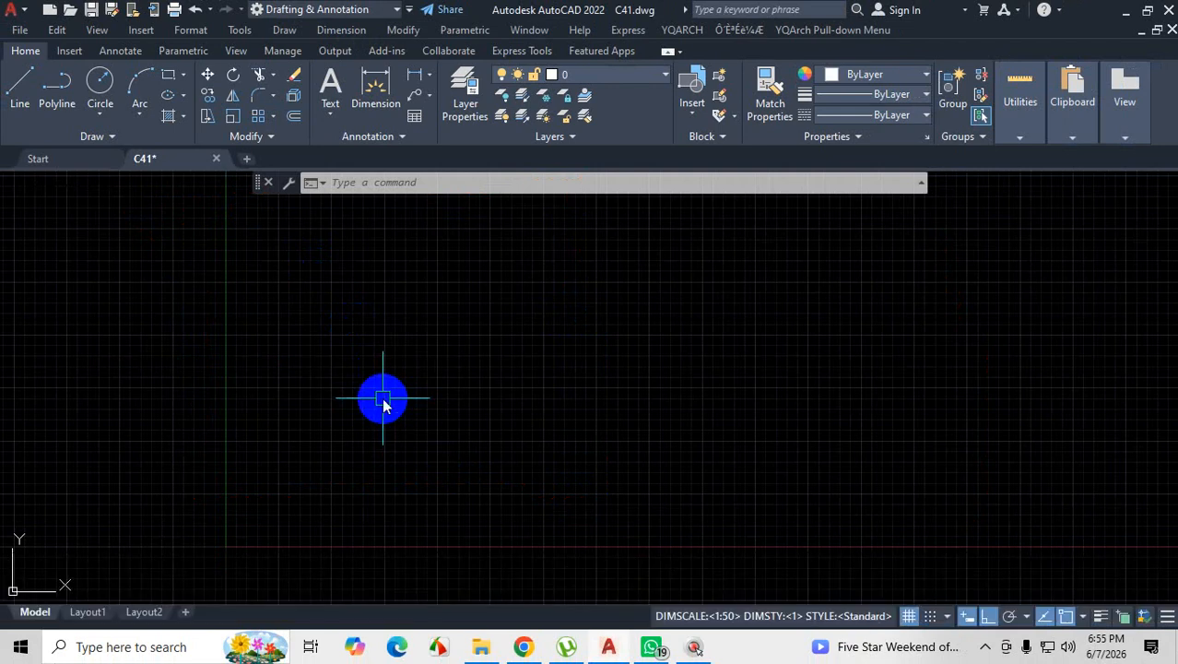
Start the LIMITS command to reset the model space limits.
{"action": "type", "text": "L"}
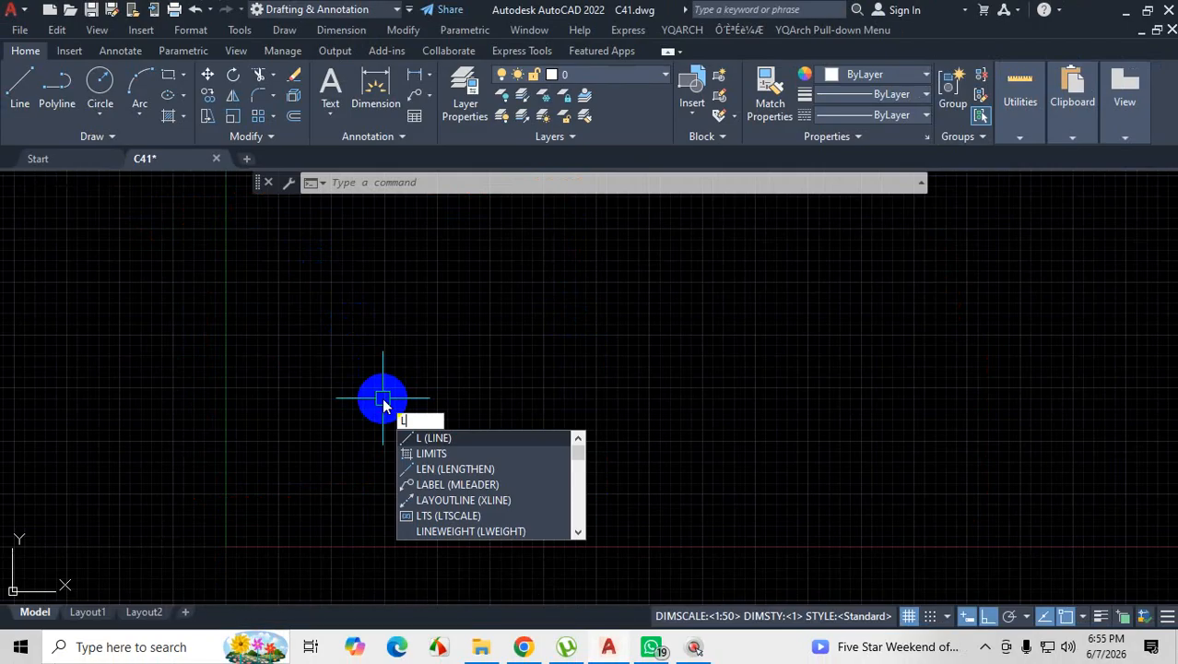
{"action": "type", "text": "i"}
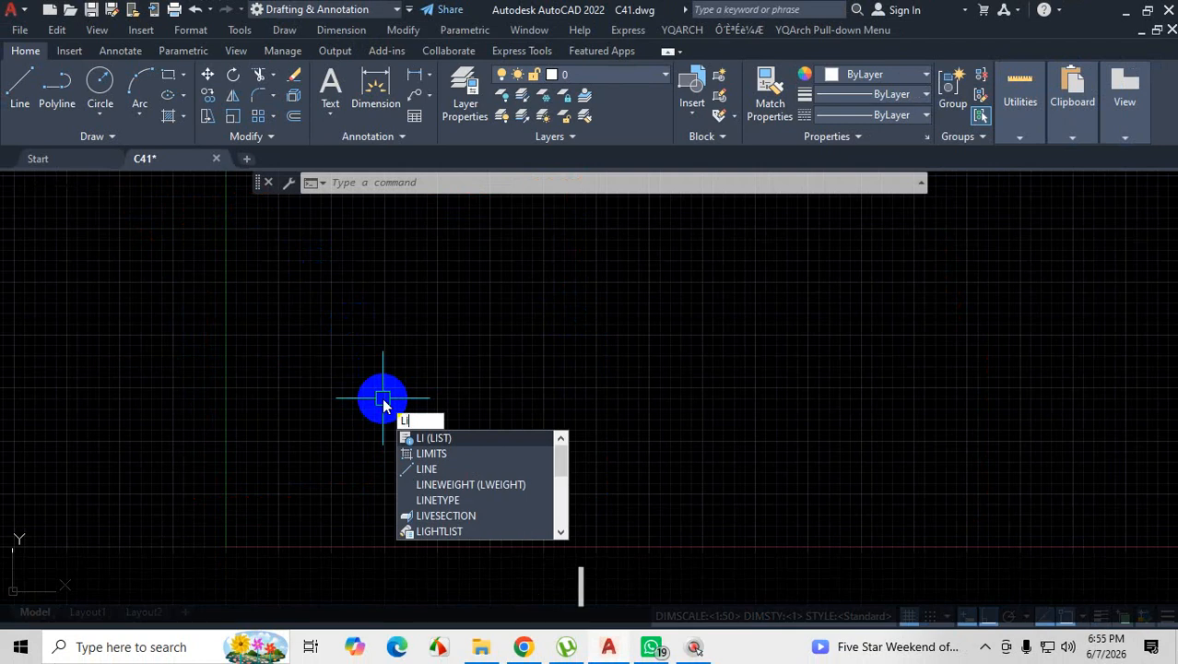
{"action": "type", "text": "m"}
{"action": "key", "text": "Return"}
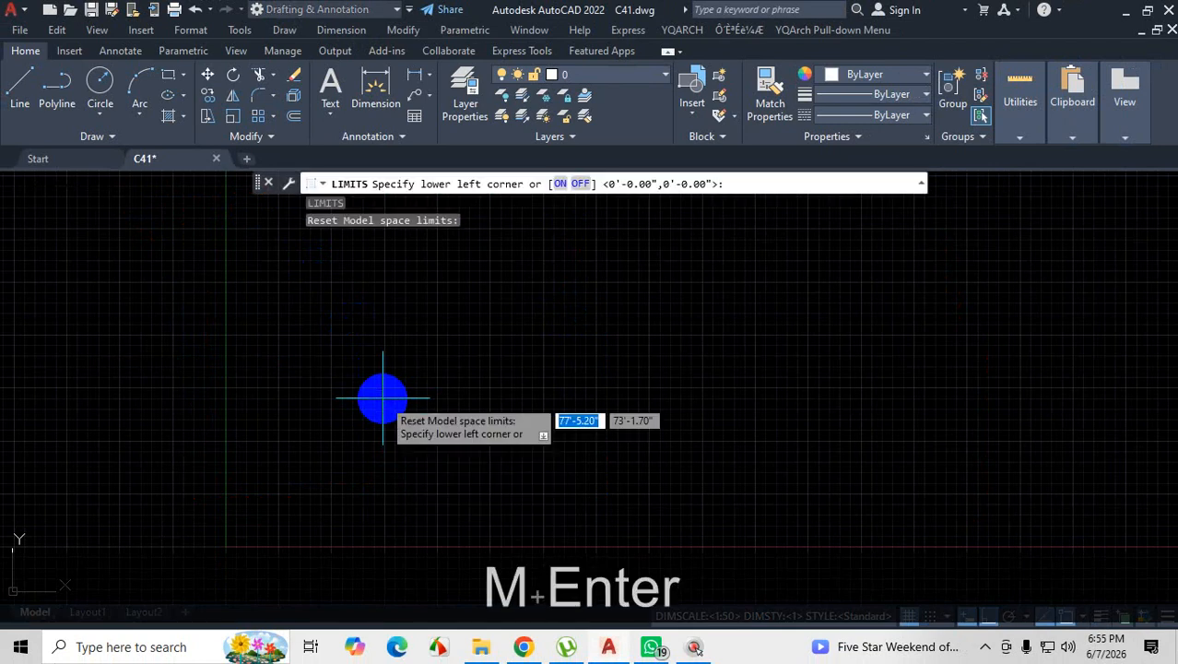
{"action": "key", "text": "ctrl+1"}
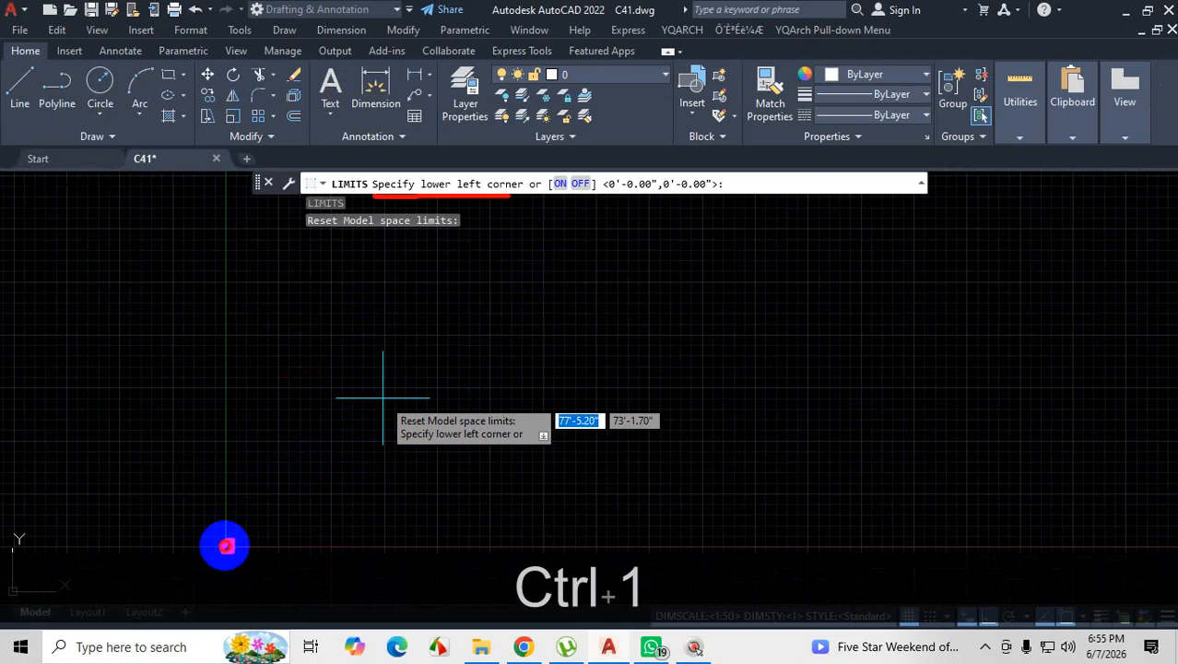
{"action": "left_click_drag", "start_coordinate": [234, 545], "coordinate": [230, 549]}
{"action": "mouse_move", "coordinate": [247, 533]}
{"action": "left_mouse_down"}
{"action": "mouse_move", "coordinate": [244, 550]}
{"action": "mouse_move", "coordinate": [243, 532]}
{"action": "mouse_move", "coordinate": [262, 550]}
{"action": "mouse_move", "coordinate": [266, 522]}
{"action": "left_mouse_up"}
{"action": "left_click_drag", "start_coordinate": [267, 573], "coordinate": [319, 543]}
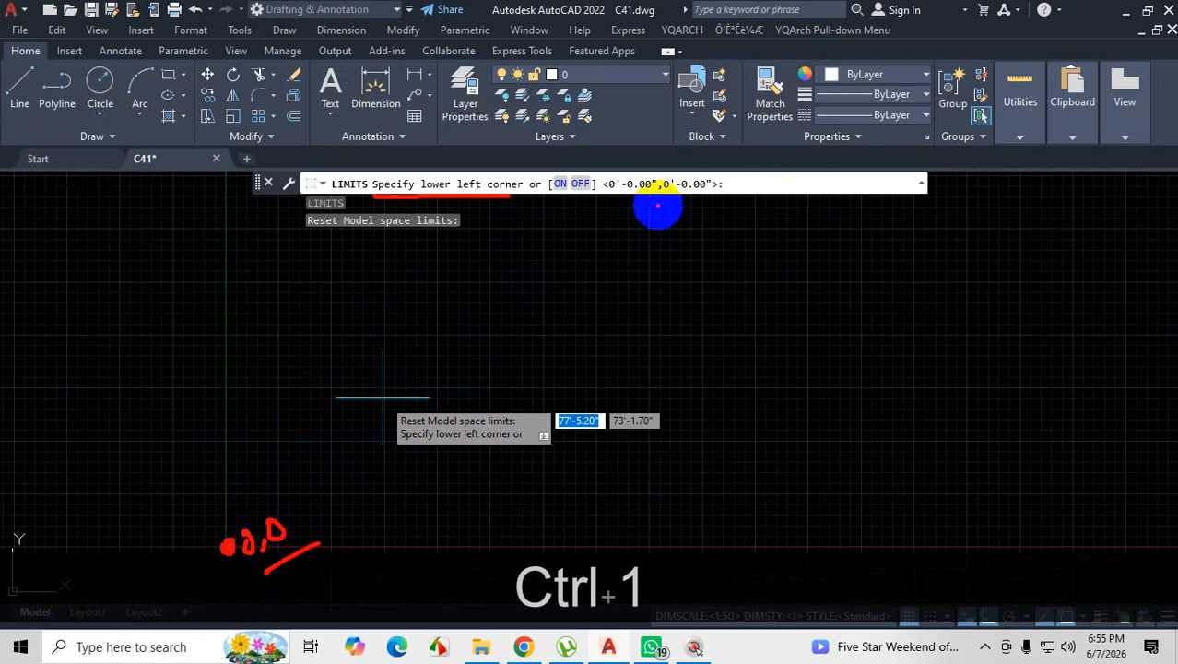
{"action": "mouse_move", "coordinate": [609, 203]}
{"action": "left_mouse_down"}
{"action": "mouse_move", "coordinate": [707, 203]}
{"action": "mouse_move", "coordinate": [736, 163]}
{"action": "mouse_move", "coordinate": [611, 162]}
{"action": "mouse_move", "coordinate": [599, 210]}
{"action": "mouse_move", "coordinate": [652, 208]}
{"action": "left_mouse_up"}
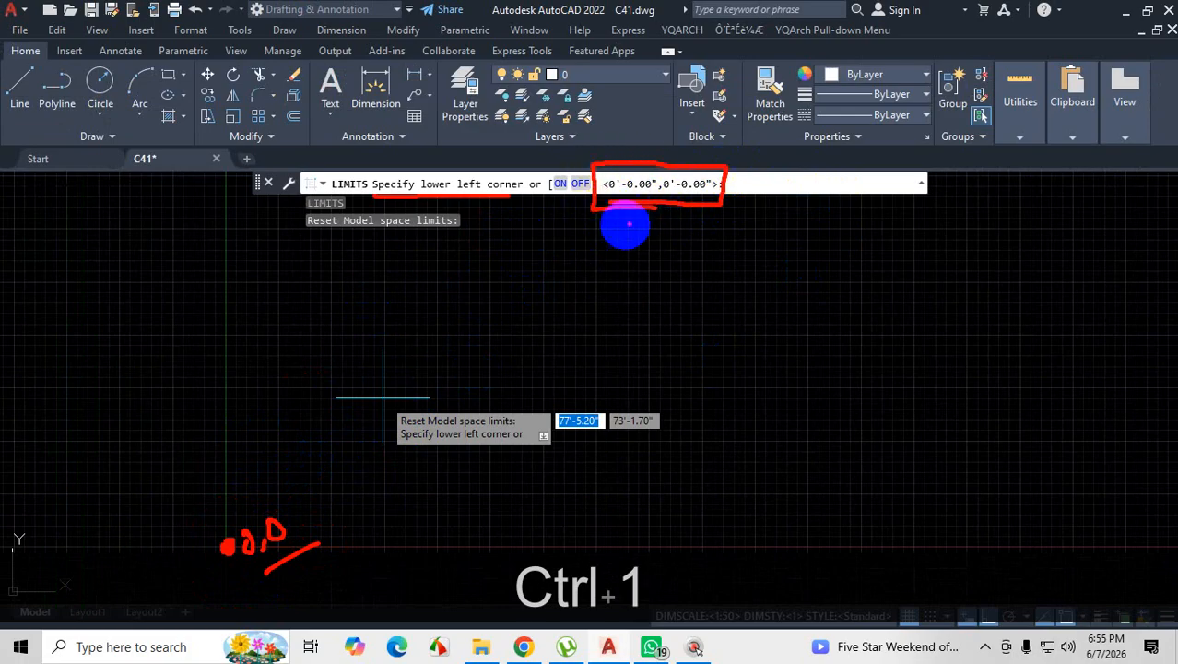
{"action": "left_click", "coordinate": [471, 191]}
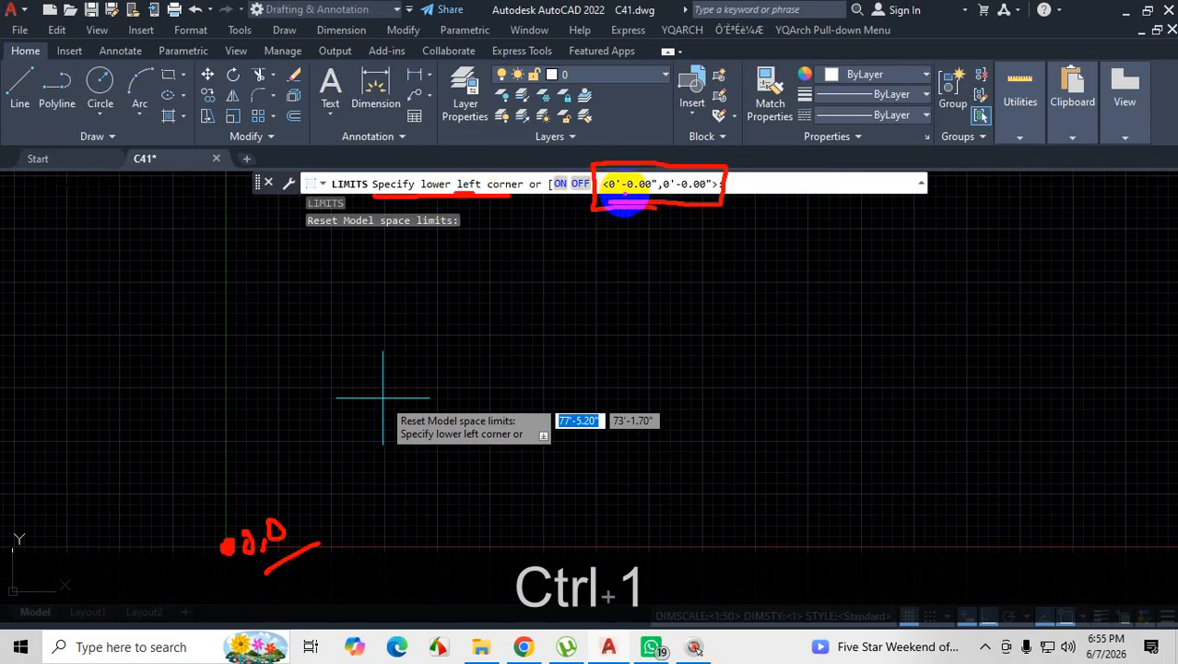
{"action": "left_click_drag", "start_coordinate": [624, 193], "coordinate": [639, 193]}
{"action": "mouse_move", "coordinate": [227, 548]}
{"action": "left_mouse_down"}
{"action": "mouse_move", "coordinate": [237, 526]}
{"action": "mouse_move", "coordinate": [226, 535]}
{"action": "left_mouse_up"}
{"action": "left_click", "coordinate": [686, 185]}
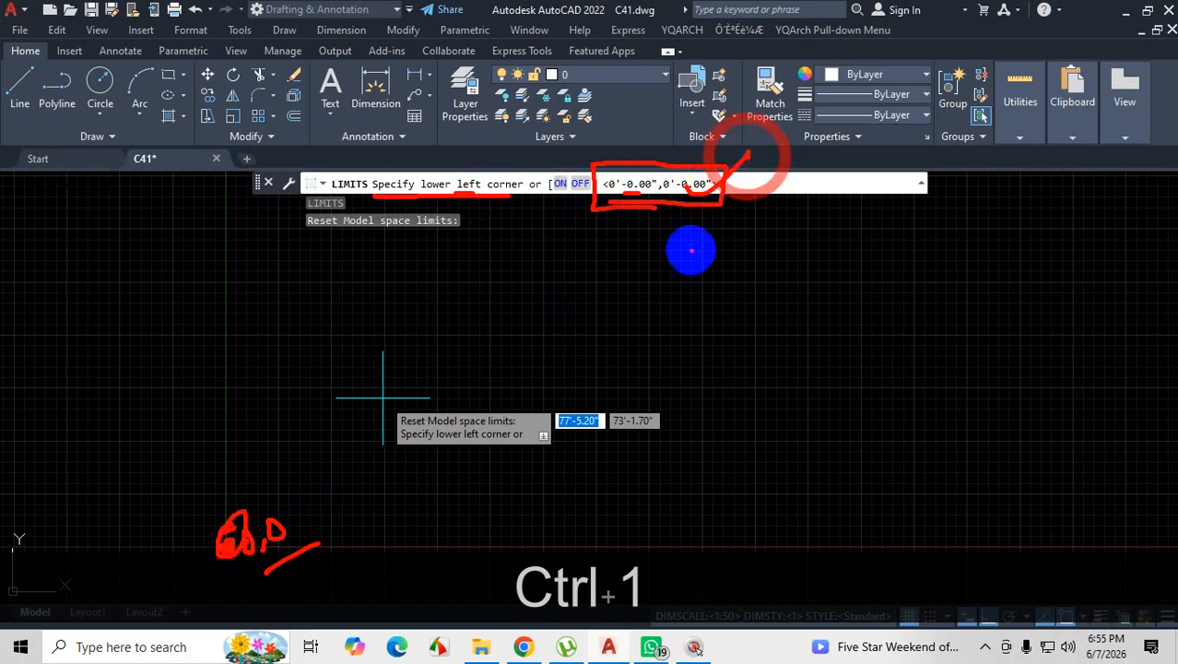
{"action": "key", "text": "Escape"}
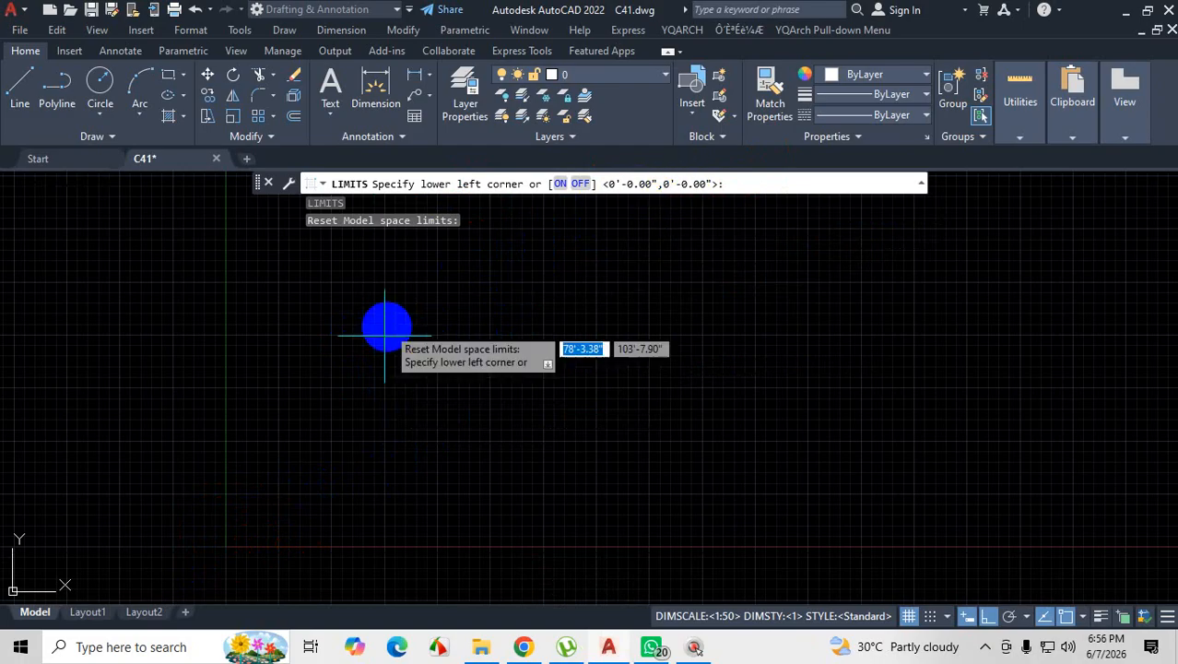
Accept the default 0'-0.00",0'-0.00" as the lower left corner of the model space limits.
{"action": "key", "text": "Return"}
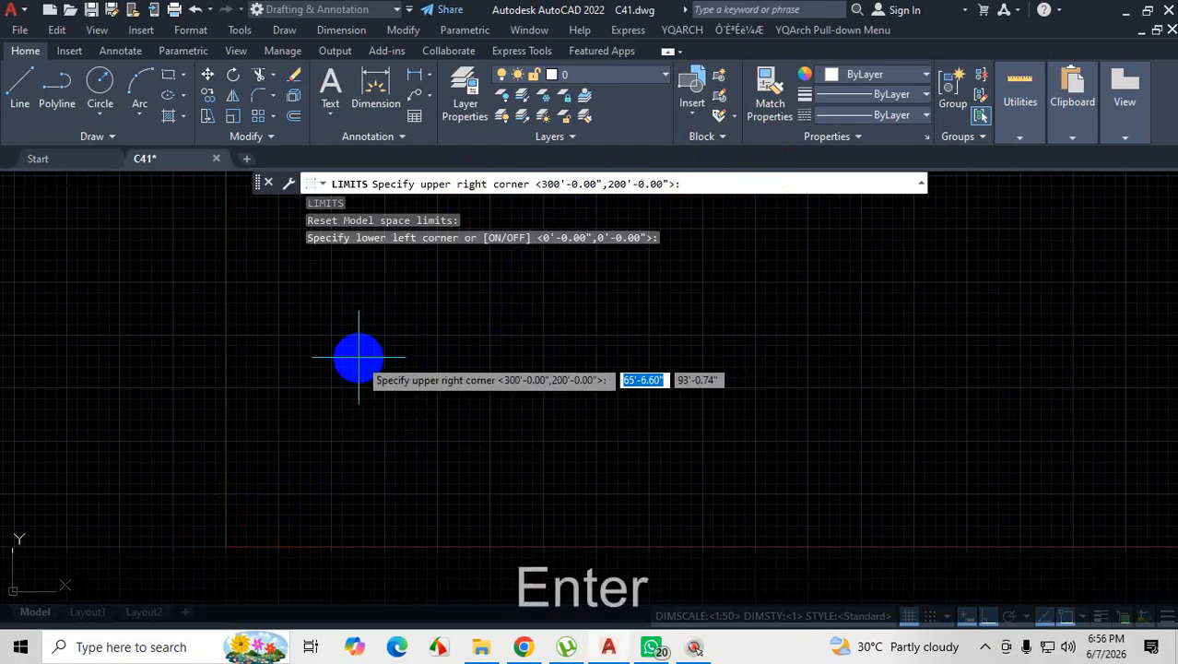
{"action": "key", "text": "ctrl+1"}
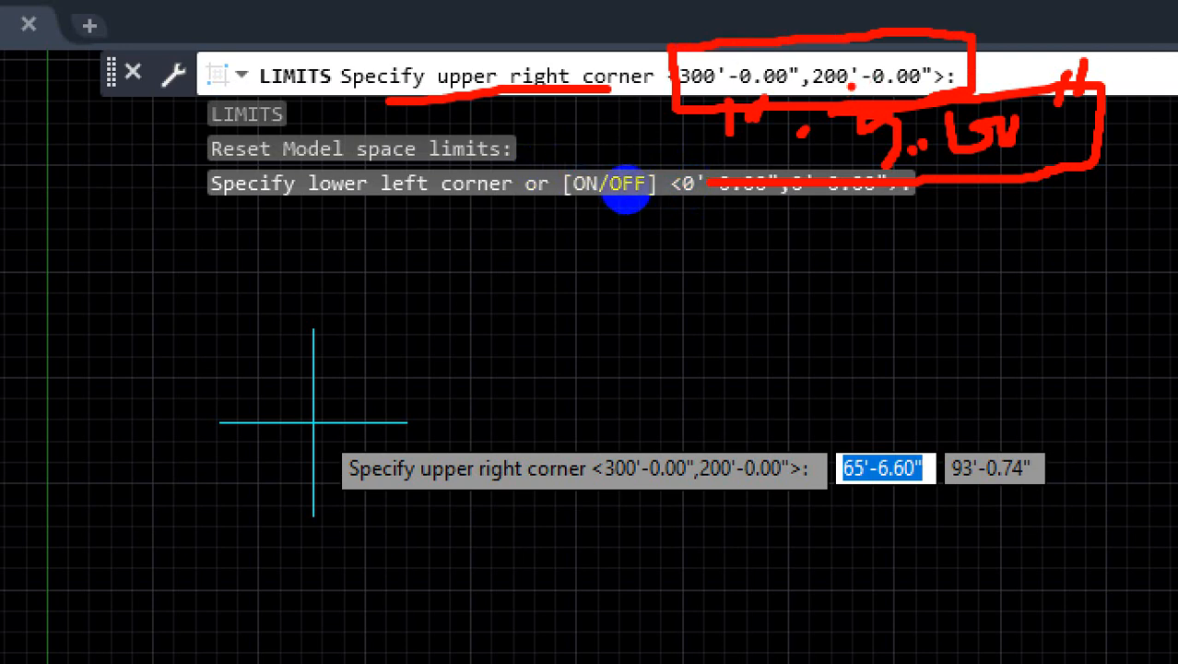
{"action": "key", "text": "Escape"}
{"action": "key", "text": "ctrl+1"}
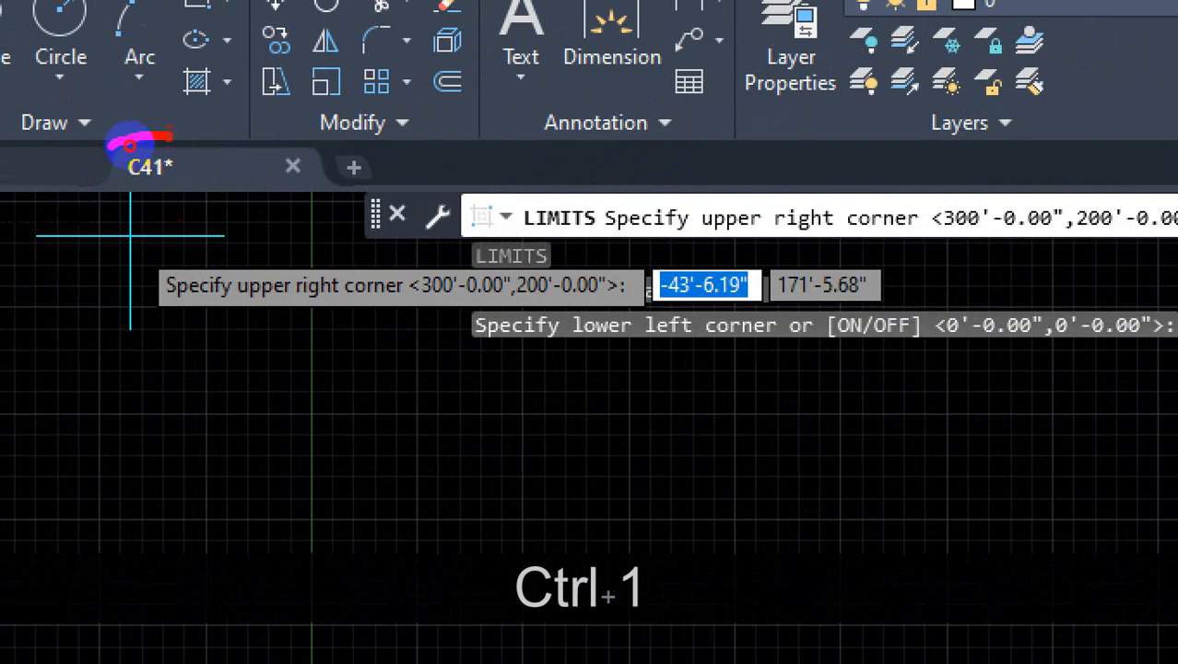
{"action": "mouse_move", "coordinate": [129, 146]}
{"action": "left_mouse_down"}
{"action": "mouse_move", "coordinate": [174, 173]}
{"action": "mouse_move", "coordinate": [158, 147]}
{"action": "mouse_move", "coordinate": [179, 184]}
{"action": "mouse_move", "coordinate": [220, 210]}
{"action": "left_mouse_up"}
{"action": "key", "text": "Escape"}
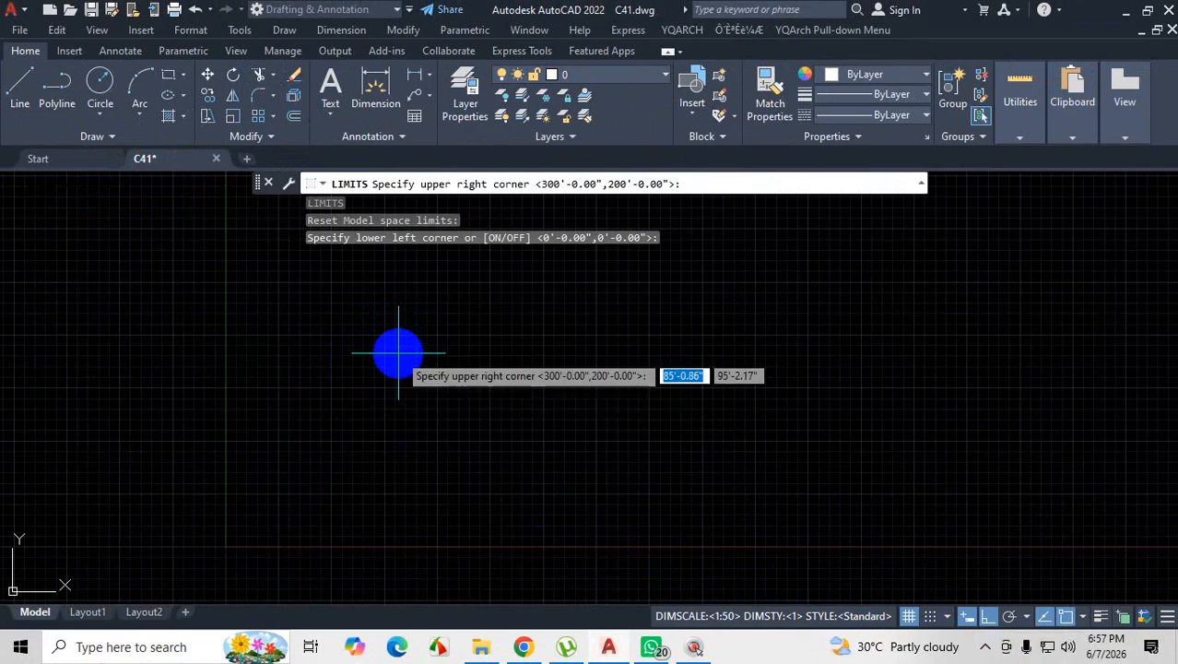
{"action": "key", "text": "ctrl+1"}
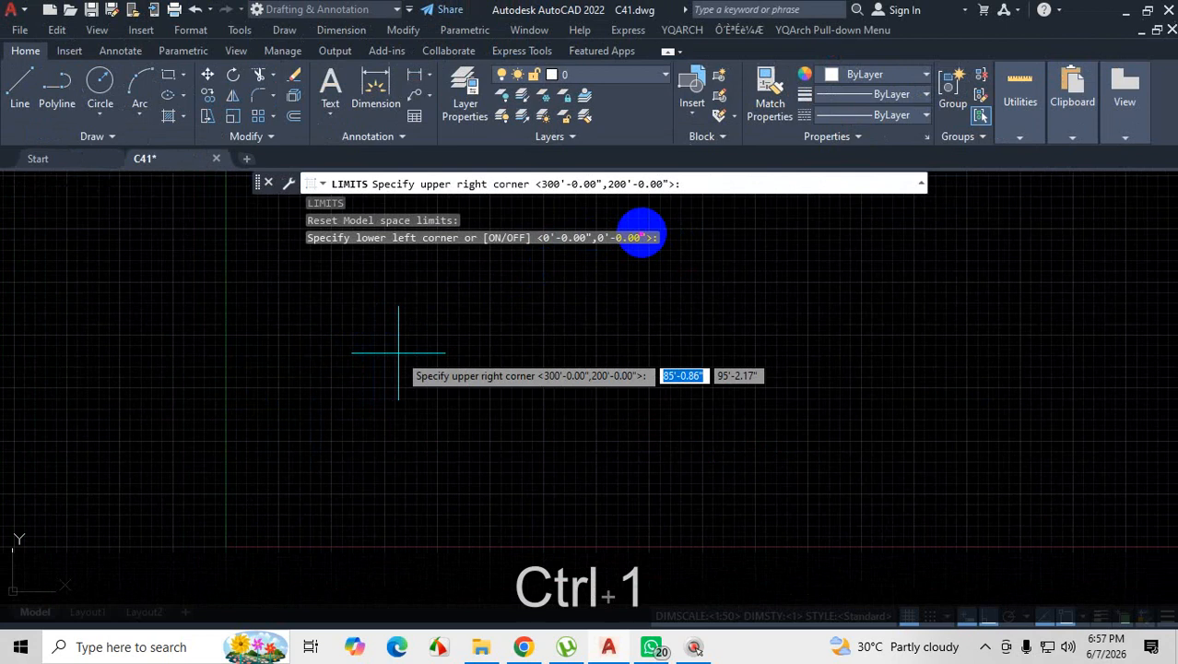
{"action": "mouse_move", "coordinate": [193, 175]}
{"action": "left_mouse_down"}
{"action": "mouse_move", "coordinate": [176, 531]}
{"action": "mouse_move", "coordinate": [189, 599]}
{"action": "left_mouse_up"}
{"action": "left_click_drag", "start_coordinate": [235, 416], "coordinate": [300, 402]}
{"action": "left_click_drag", "start_coordinate": [298, 344], "coordinate": [293, 365]}
{"action": "left_click_drag", "start_coordinate": [9, 383], "coordinate": [1152, 355]}
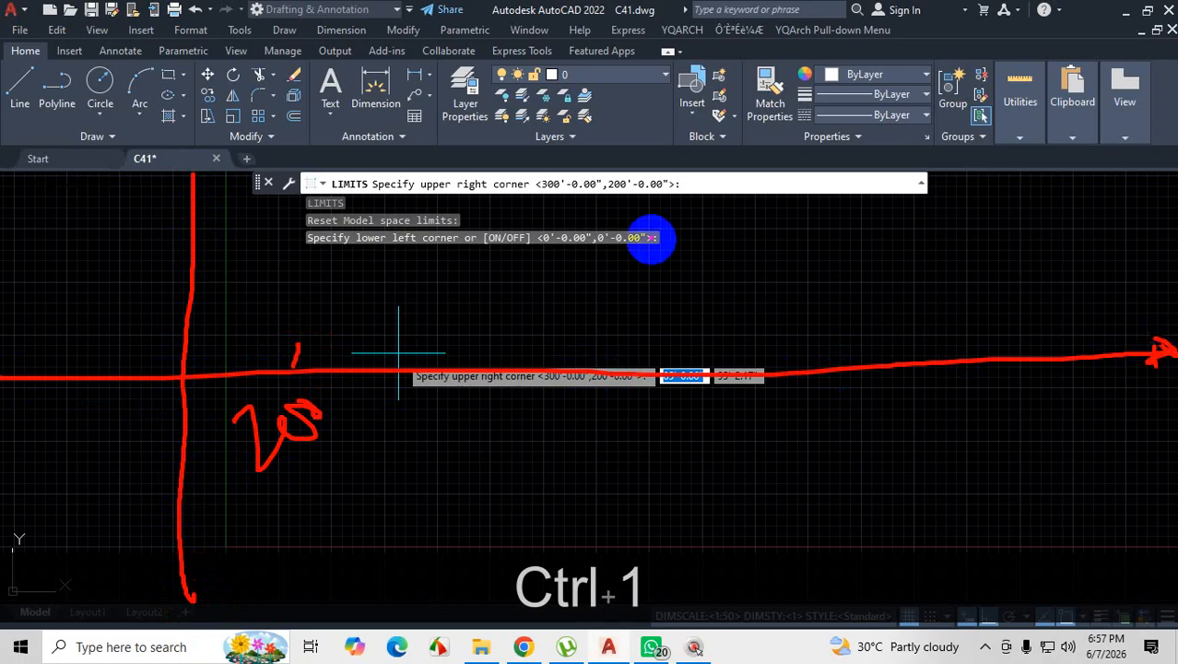
{"action": "mouse_move", "coordinate": [623, 162]}
{"action": "left_mouse_down"}
{"action": "mouse_move", "coordinate": [670, 210]}
{"action": "mouse_move", "coordinate": [639, 163]}
{"action": "left_mouse_up"}
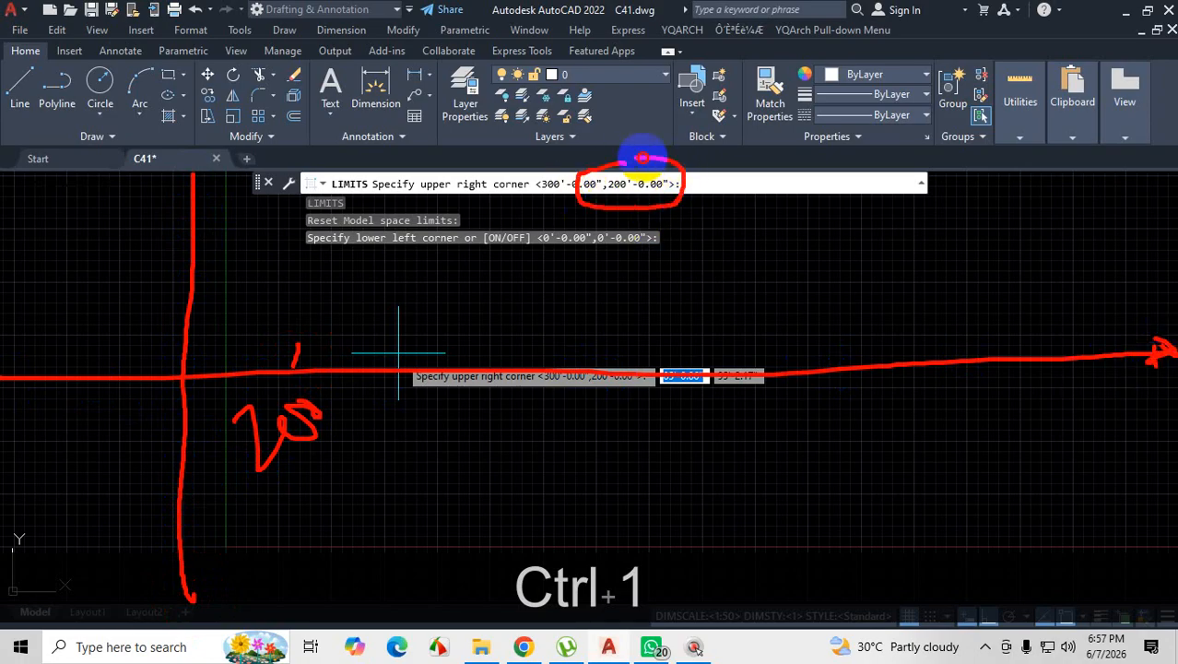
{"action": "mouse_move", "coordinate": [195, 177]}
{"action": "left_mouse_down"}
{"action": "mouse_move", "coordinate": [158, 491]}
{"action": "mouse_move", "coordinate": [157, 602]}
{"action": "left_mouse_up"}
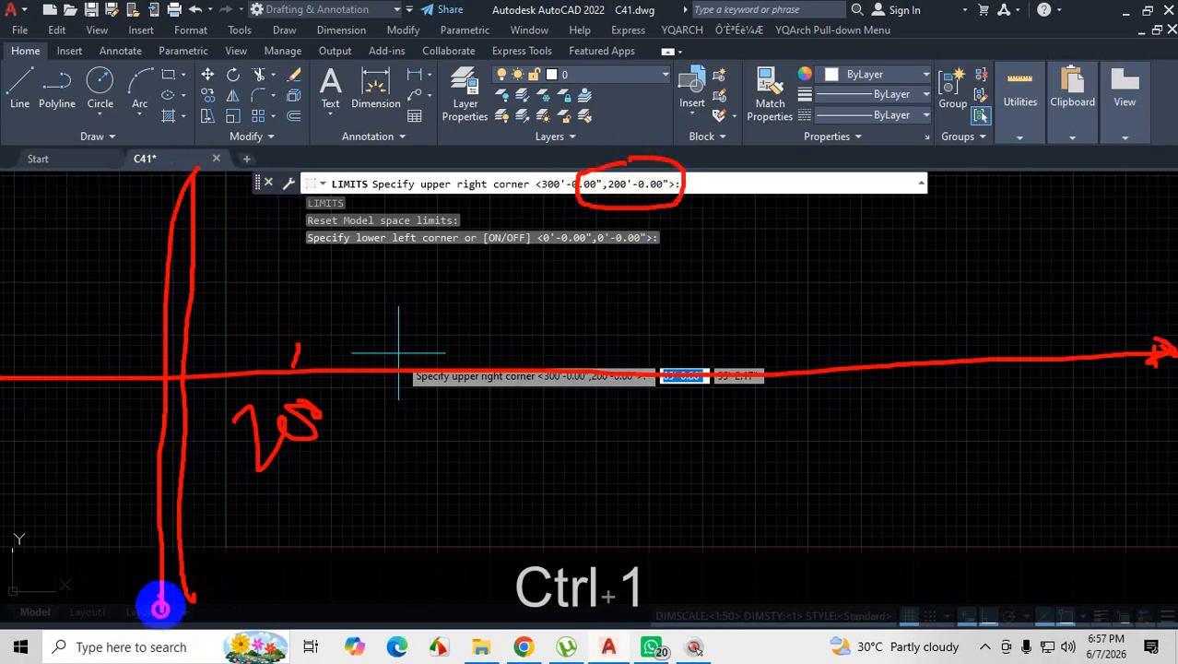
{"action": "mouse_move", "coordinate": [8, 389]}
{"action": "left_mouse_down"}
{"action": "mouse_move", "coordinate": [1014, 390]}
{"action": "mouse_move", "coordinate": [1125, 368]}
{"action": "mouse_move", "coordinate": [1106, 392]}
{"action": "left_mouse_up"}
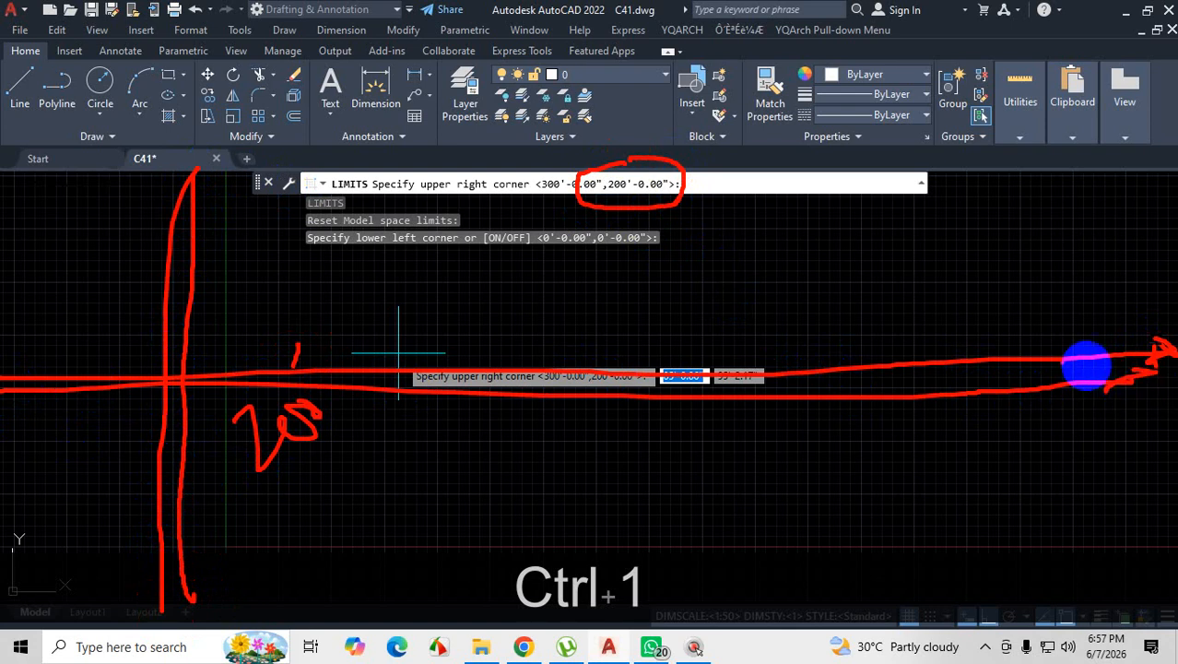
{"action": "mouse_move", "coordinate": [557, 168]}
{"action": "left_mouse_down"}
{"action": "mouse_move", "coordinate": [535, 184]}
{"action": "mouse_move", "coordinate": [558, 168]}
{"action": "left_mouse_up"}
{"action": "left_click_drag", "start_coordinate": [657, 166], "coordinate": [595, 218]}
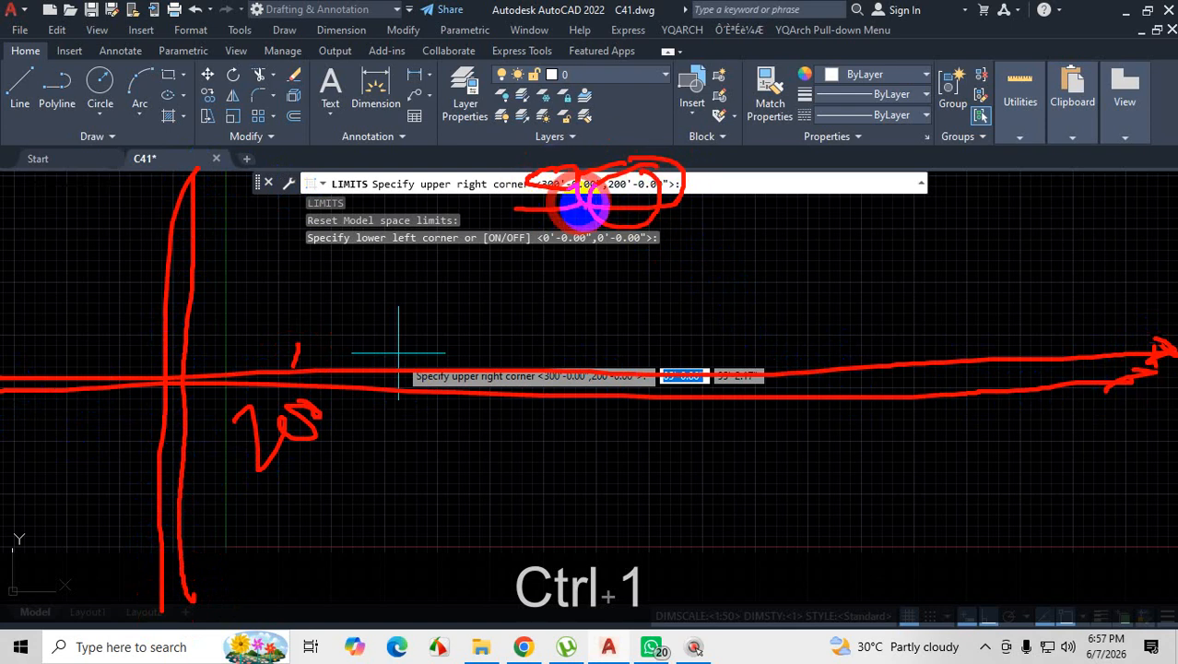
{"action": "key", "text": "Escape"}
{"action": "key", "text": "ctrl+1"}
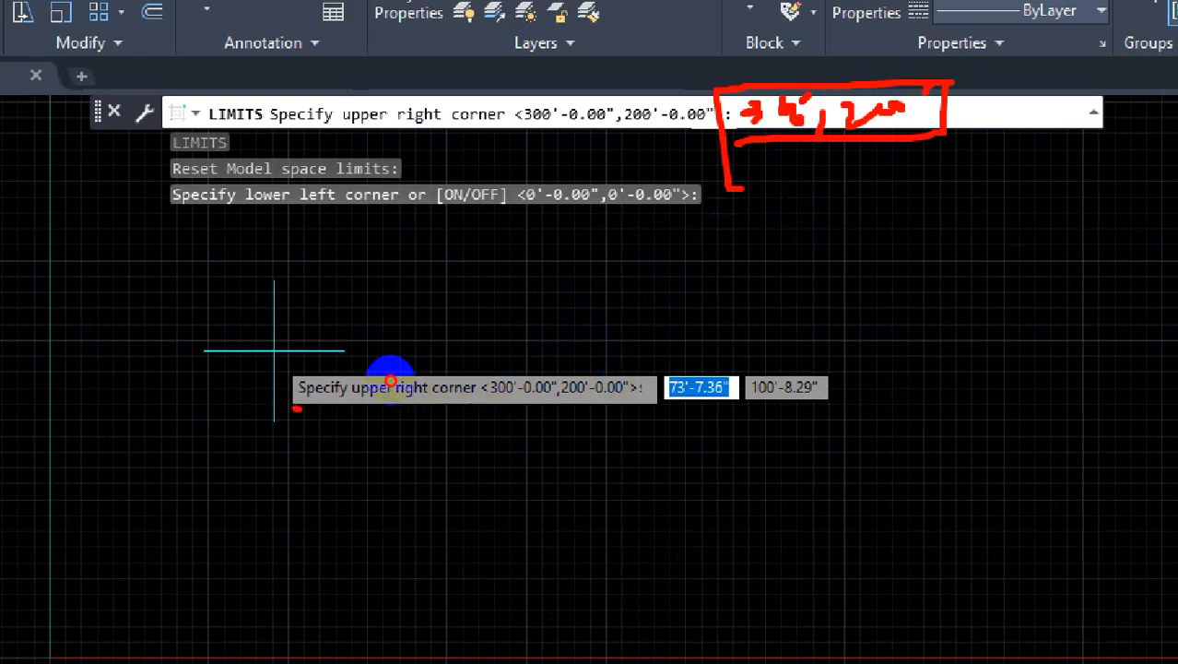
{"action": "mouse_move", "coordinate": [390, 380]}
{"action": "left_mouse_down"}
{"action": "mouse_move", "coordinate": [750, 386]}
{"action": "mouse_move", "coordinate": [639, 336]}
{"action": "mouse_move", "coordinate": [369, 342]}
{"action": "mouse_move", "coordinate": [382, 389]}
{"action": "mouse_move", "coordinate": [518, 413]}
{"action": "mouse_move", "coordinate": [778, 394]}
{"action": "left_mouse_up"}
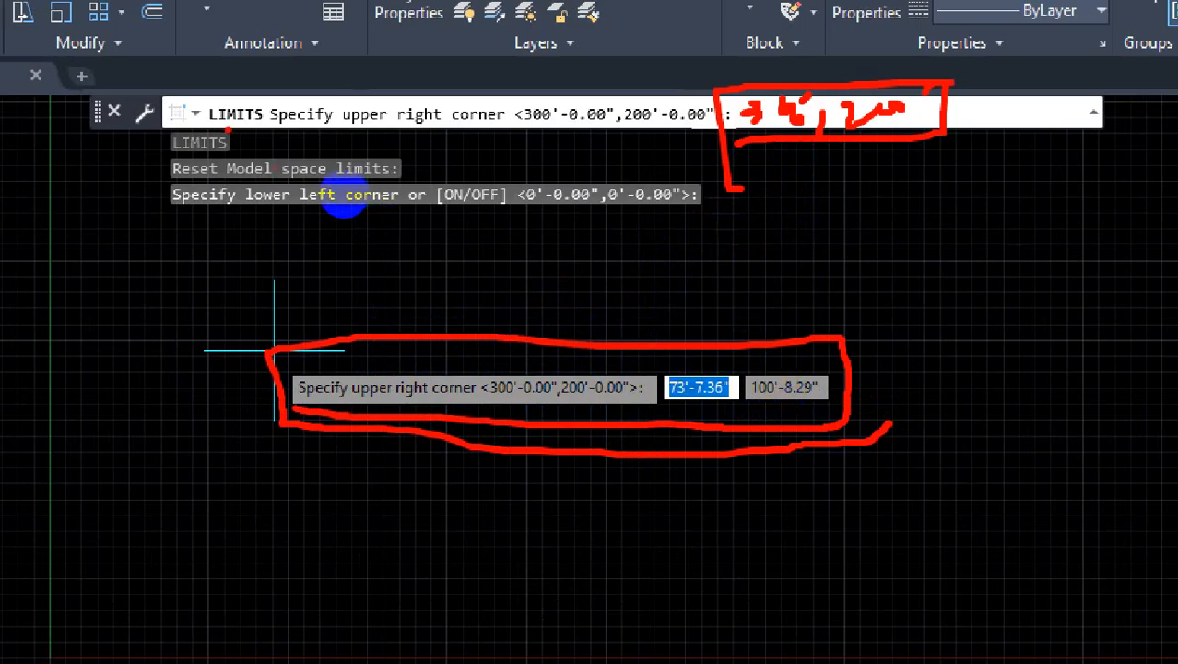
{"action": "left_click_drag", "start_coordinate": [344, 204], "coordinate": [550, 201]}
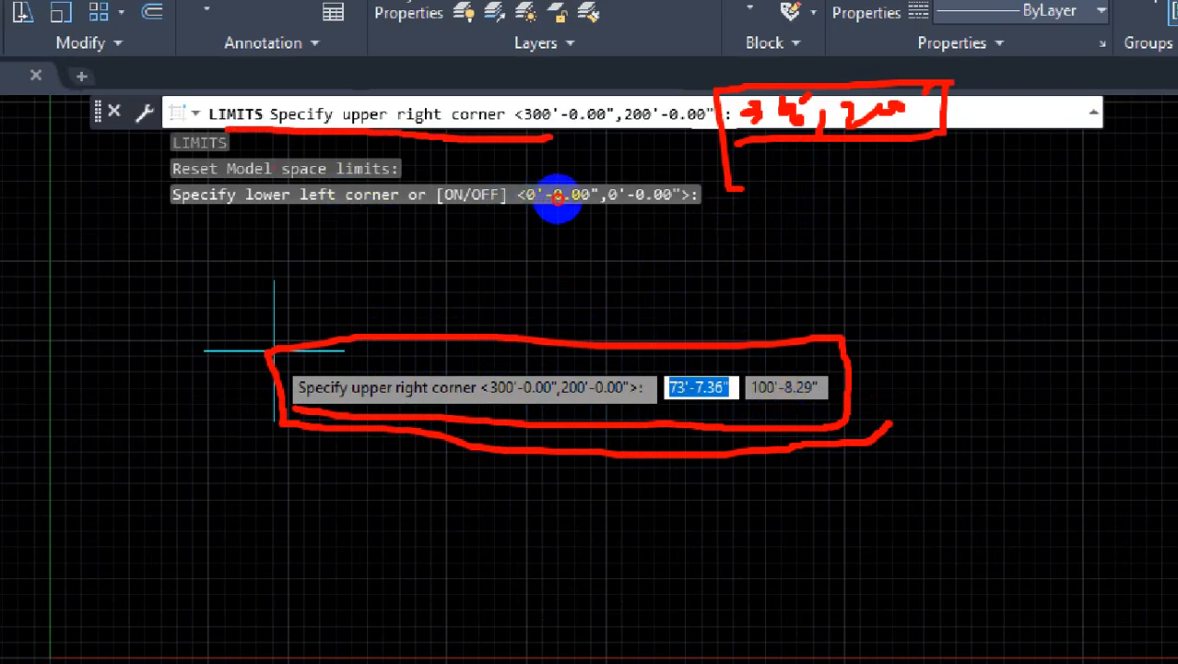
{"action": "left_click_drag", "start_coordinate": [619, 430], "coordinate": [509, 430]}
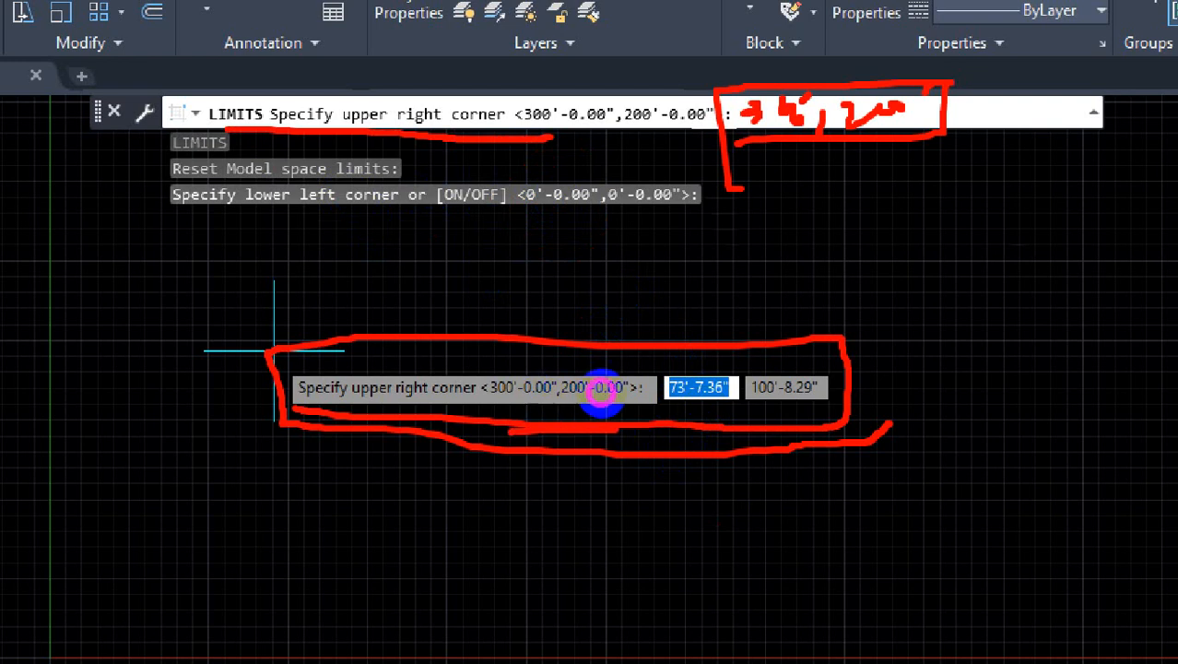
{"action": "key", "text": "Escape"}
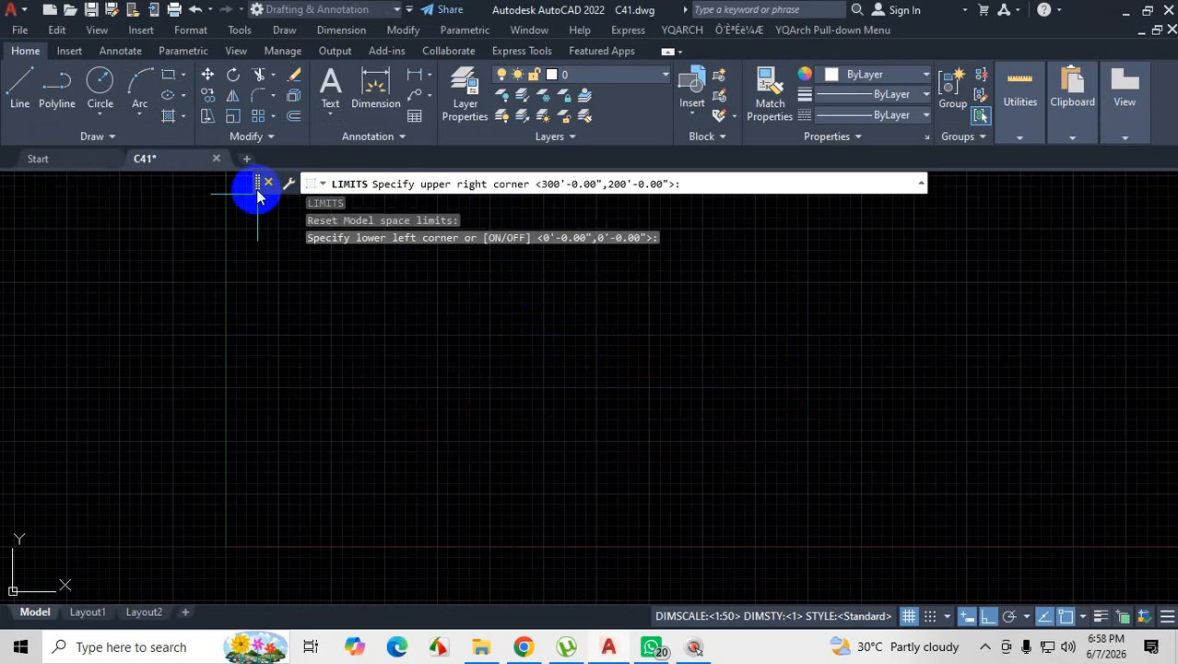
Cancel the LIMITS command and move the floating command line down into the drawing area.
{"action": "left_click_drag", "start_coordinate": [257, 185], "coordinate": [218, 196]}
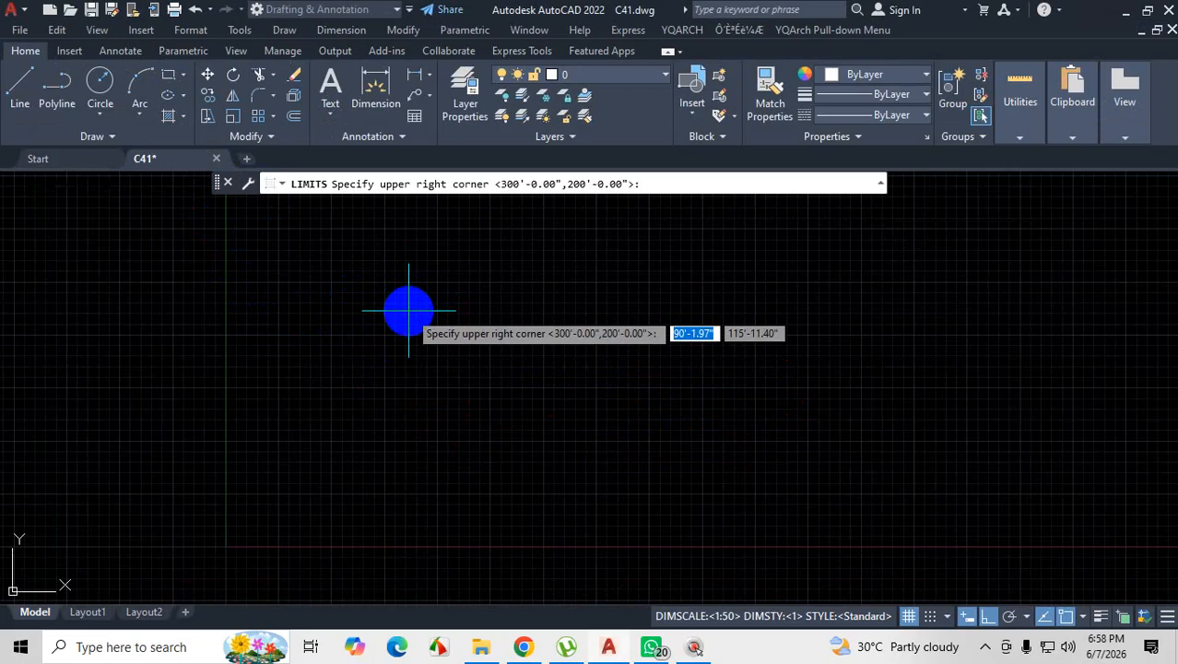
{"action": "key", "text": "Escape"}
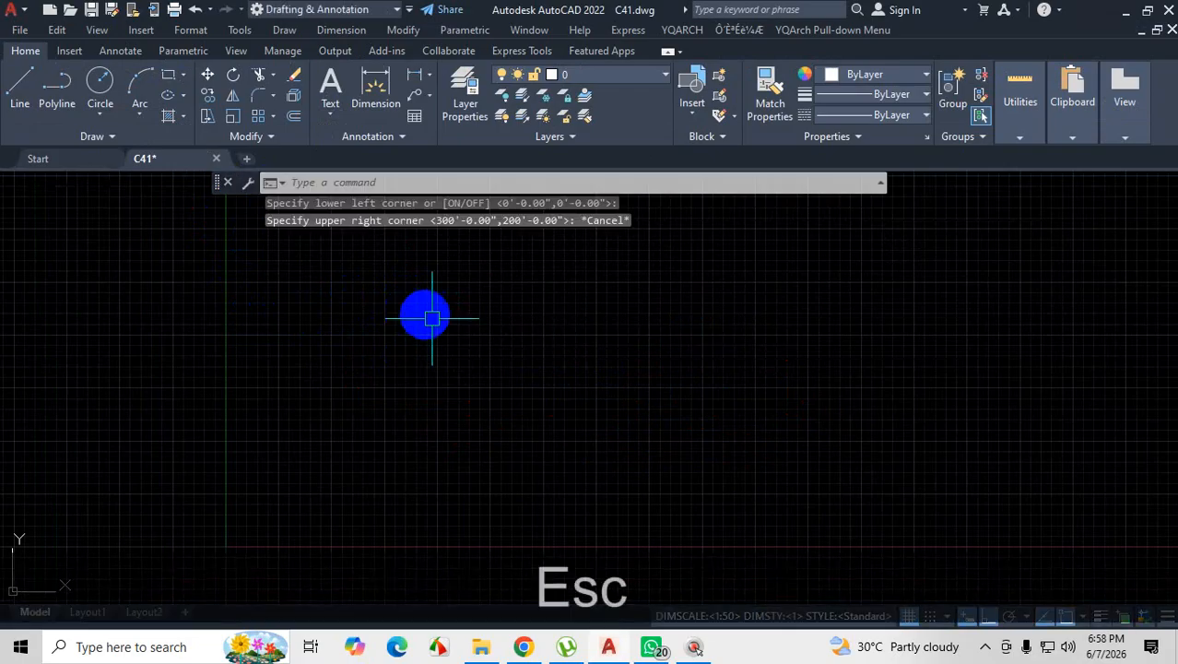
{"action": "left_click_drag", "start_coordinate": [216, 189], "coordinate": [314, 254]}
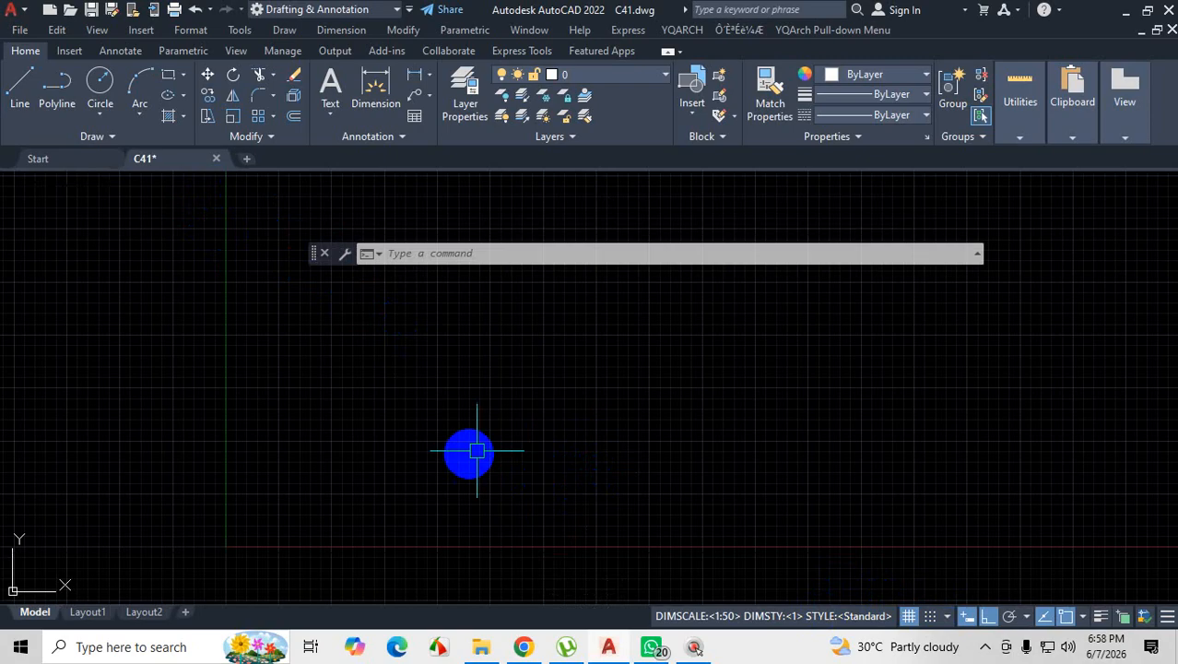
{"action": "left_click", "coordinate": [420, 253]}
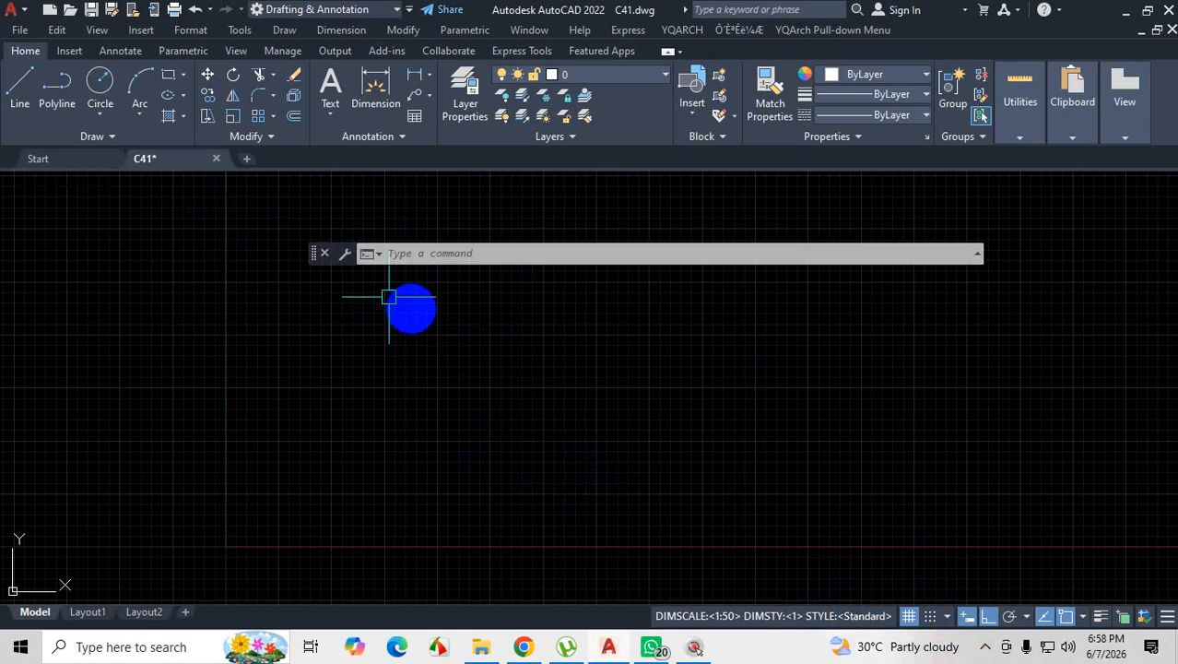
{"action": "left_click", "coordinate": [405, 251]}
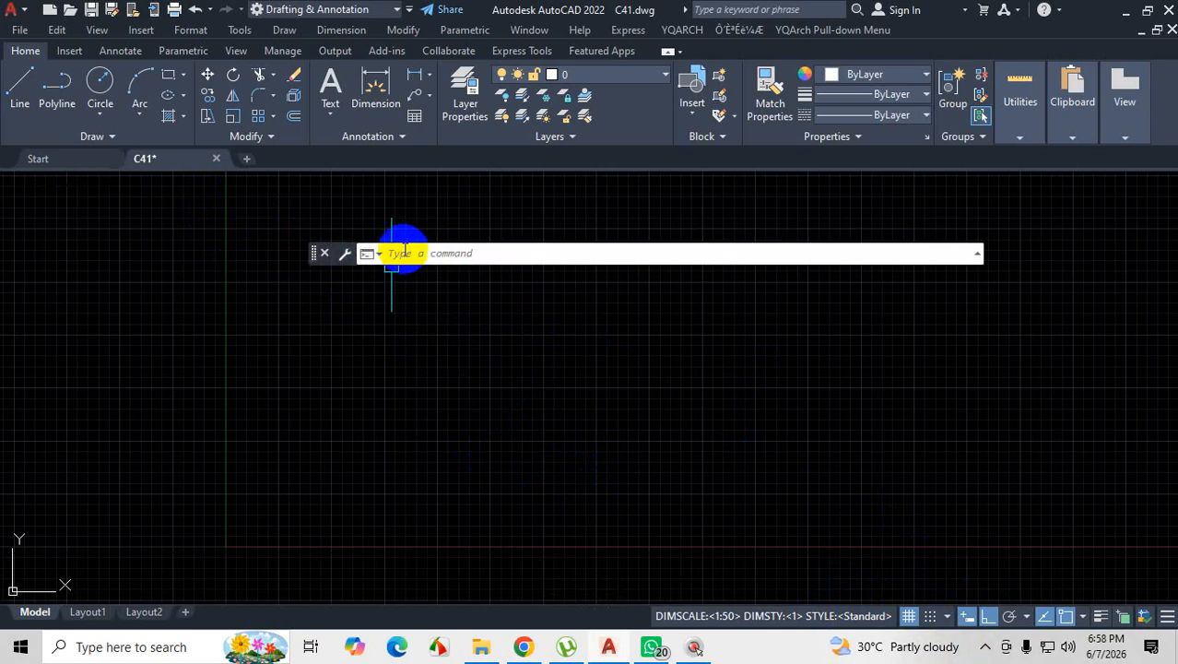
Close the command line and display it again, placing it along the upper edge of the drawing area.
{"action": "left_click", "coordinate": [324, 254]}
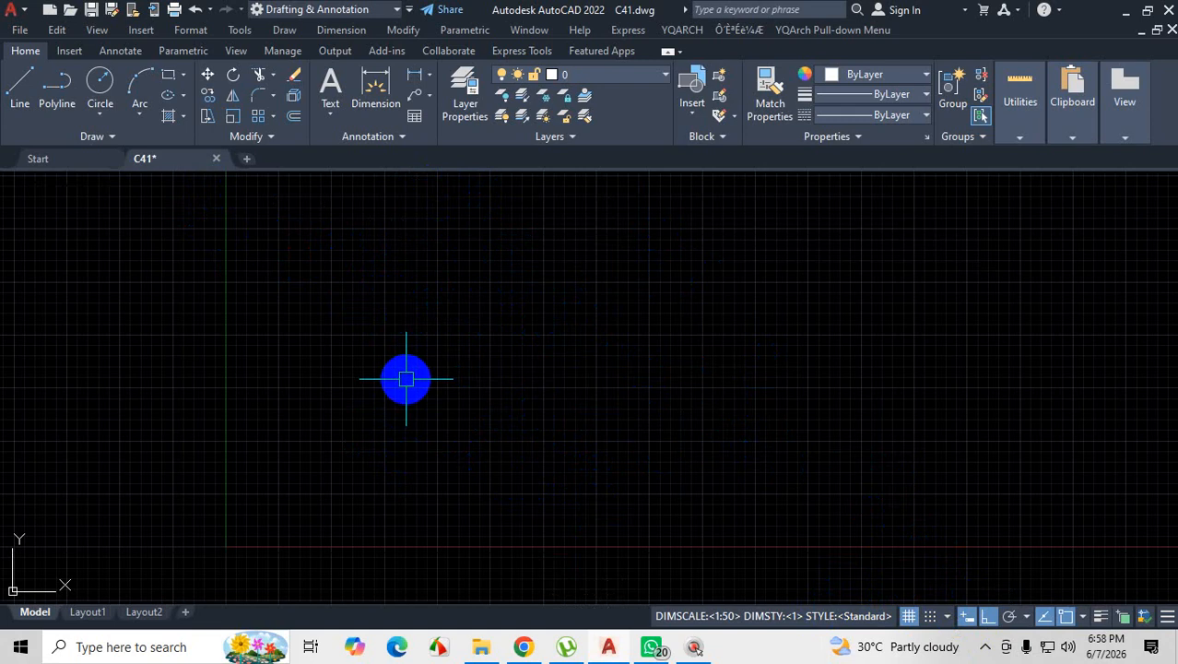
{"action": "key", "text": "ctrl"}
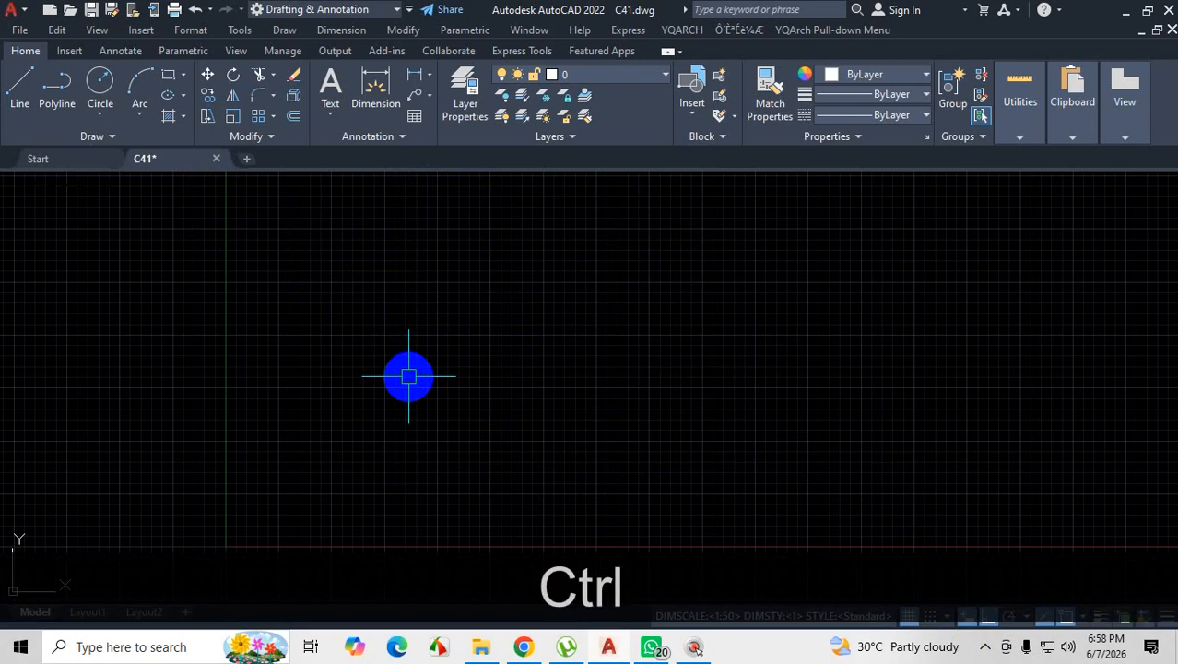
{"action": "key", "text": "ctrl+9"}
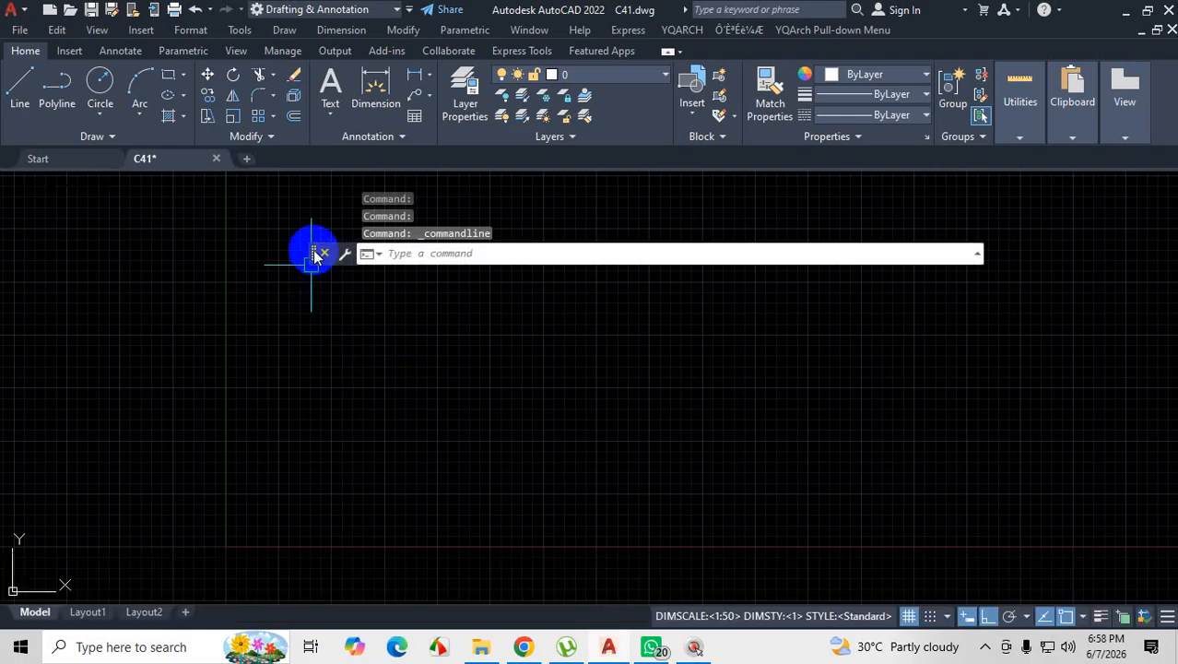
{"action": "left_click_drag", "start_coordinate": [311, 258], "coordinate": [263, 181]}
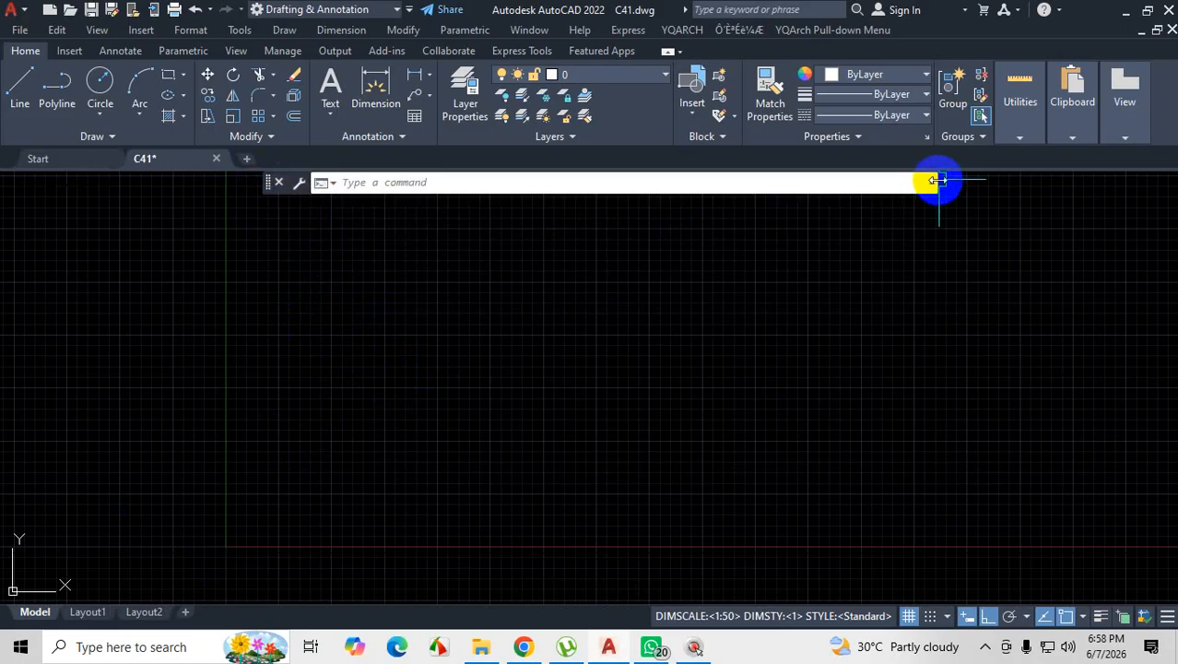
{"action": "left_click_drag", "start_coordinate": [938, 181], "coordinate": [900, 199]}
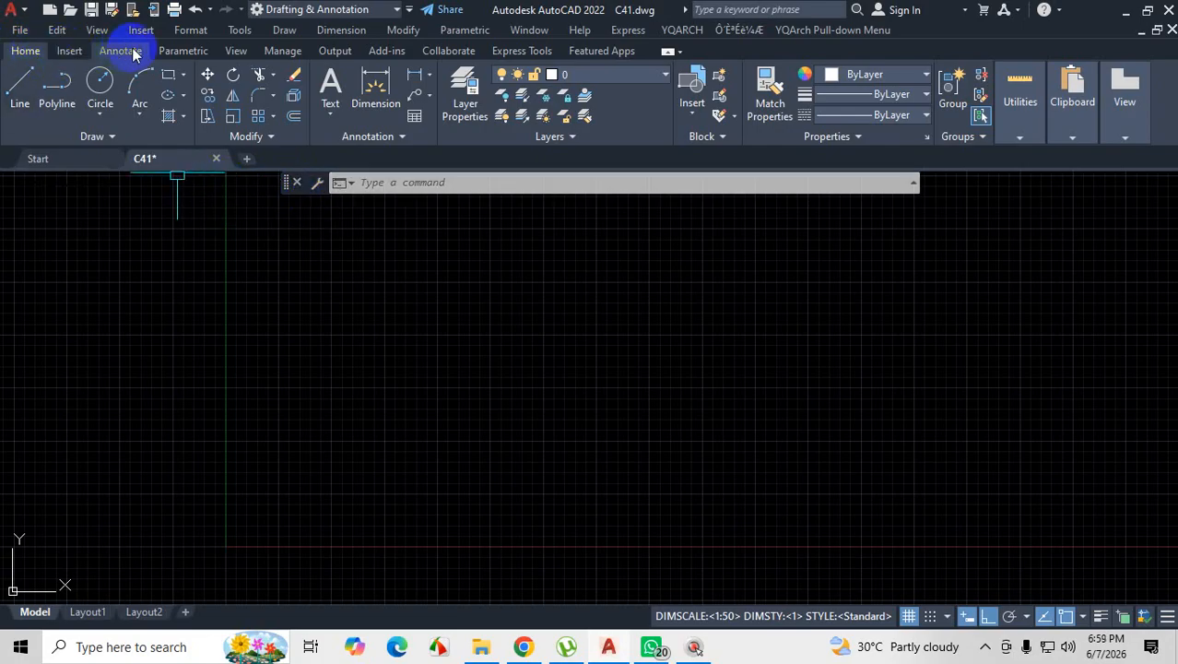
Toggle the command line palette's display off and back on.
{"action": "left_click", "coordinate": [237, 53]}
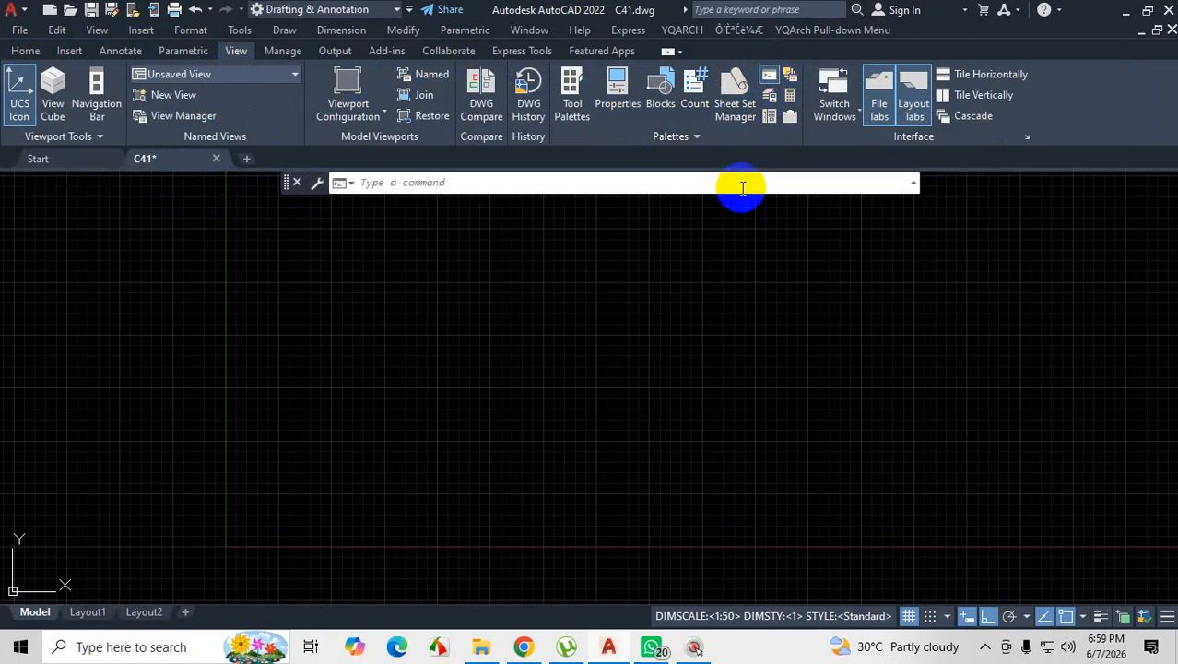
{"action": "left_click", "coordinate": [771, 81]}
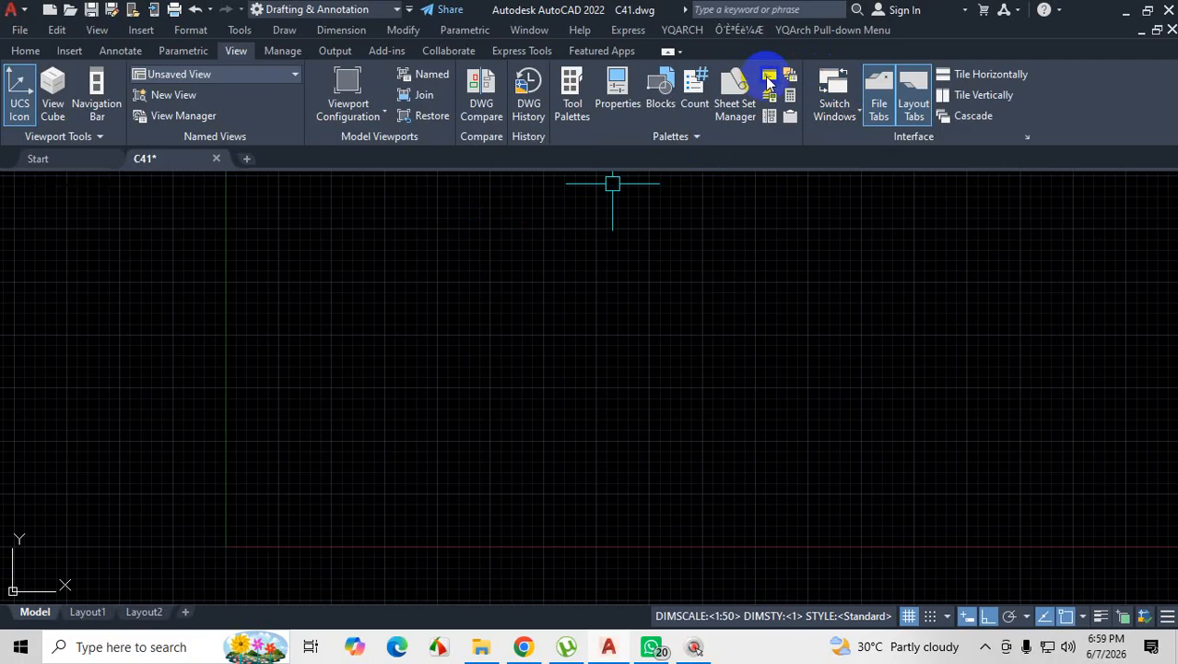
{"action": "left_click", "coordinate": [768, 82]}
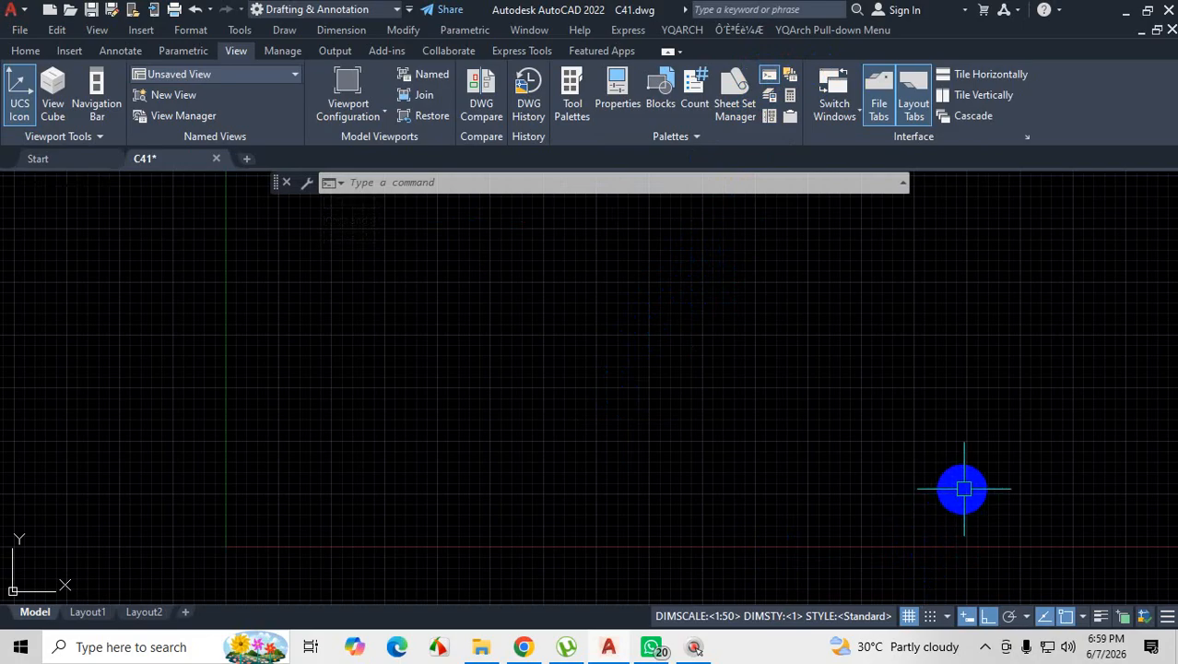
Start the Line command to examine the dynamic input prompt beside the crosshairs, and cancel the command.
{"action": "left_click", "coordinate": [36, 56]}
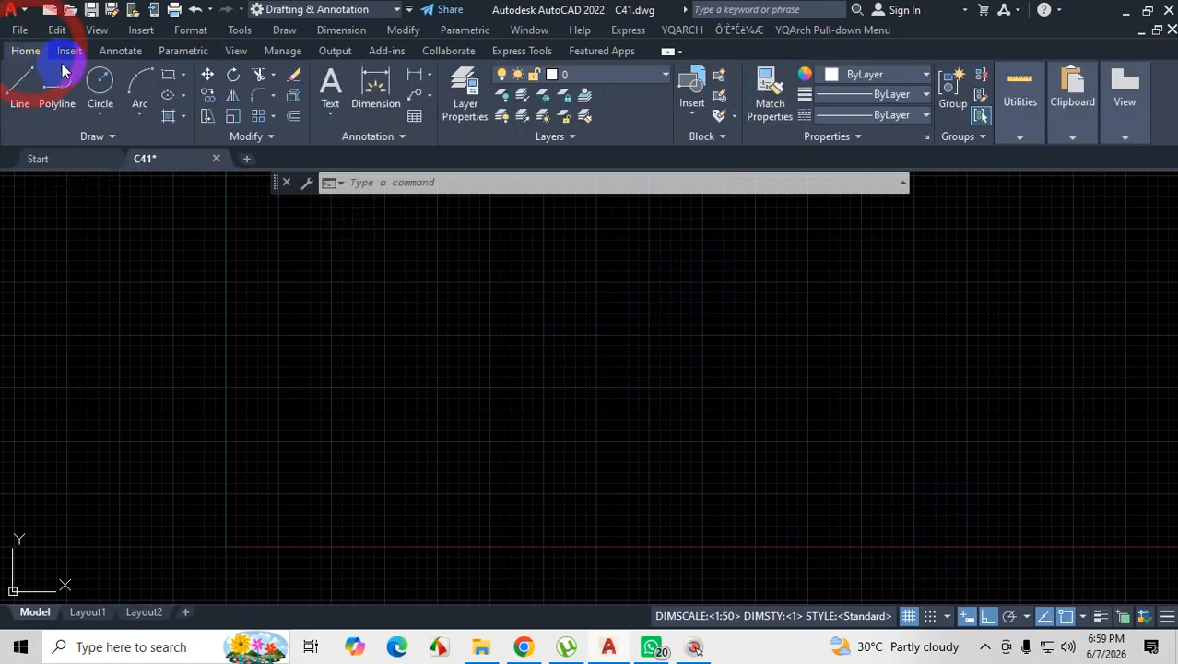
{"action": "left_click", "coordinate": [19, 92]}
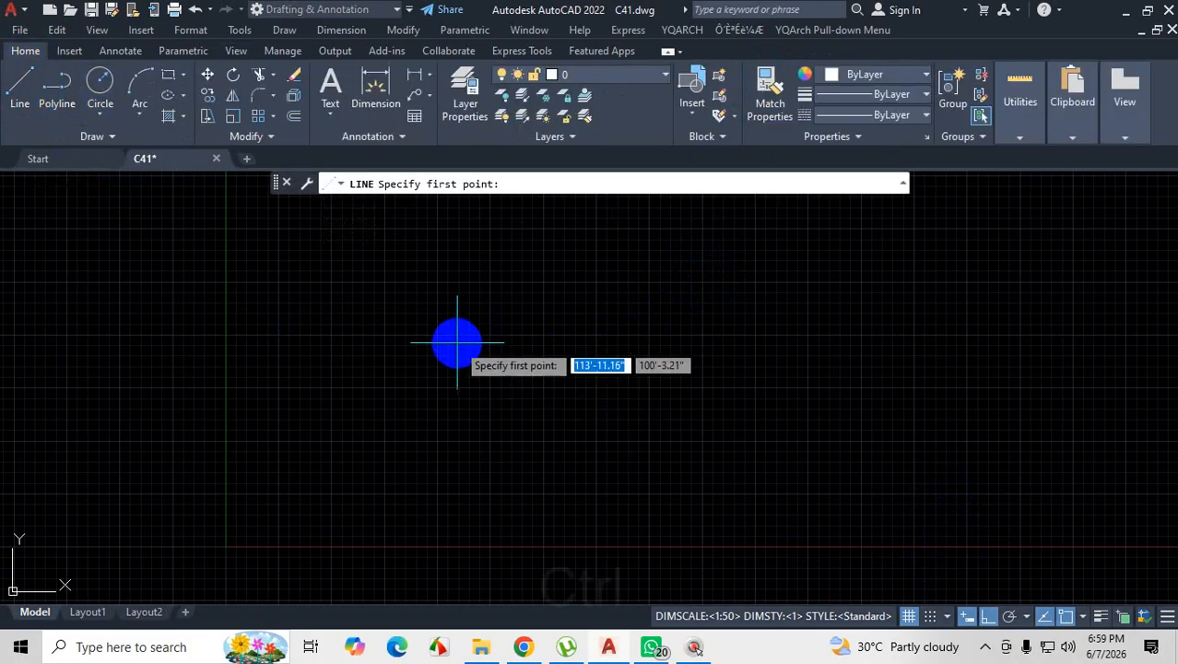
{"action": "key", "text": "ctrl+1"}
{"action": "left_click", "coordinate": [457, 342]}
{"action": "mouse_move", "coordinate": [557, 348]}
{"action": "left_mouse_down"}
{"action": "mouse_move", "coordinate": [501, 355]}
{"action": "mouse_move", "coordinate": [739, 425]}
{"action": "mouse_move", "coordinate": [546, 349]}
{"action": "mouse_move", "coordinate": [573, 348]}
{"action": "left_mouse_up"}
{"action": "left_click_drag", "start_coordinate": [815, 278], "coordinate": [701, 373]}
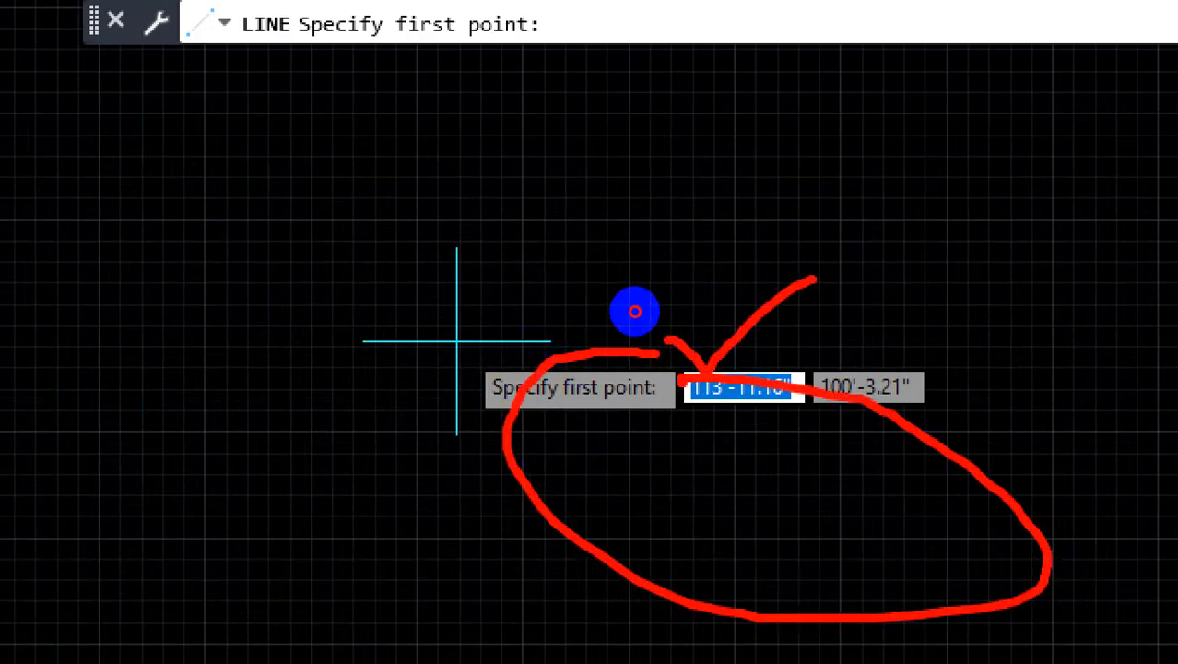
{"action": "key", "text": "Escape"}
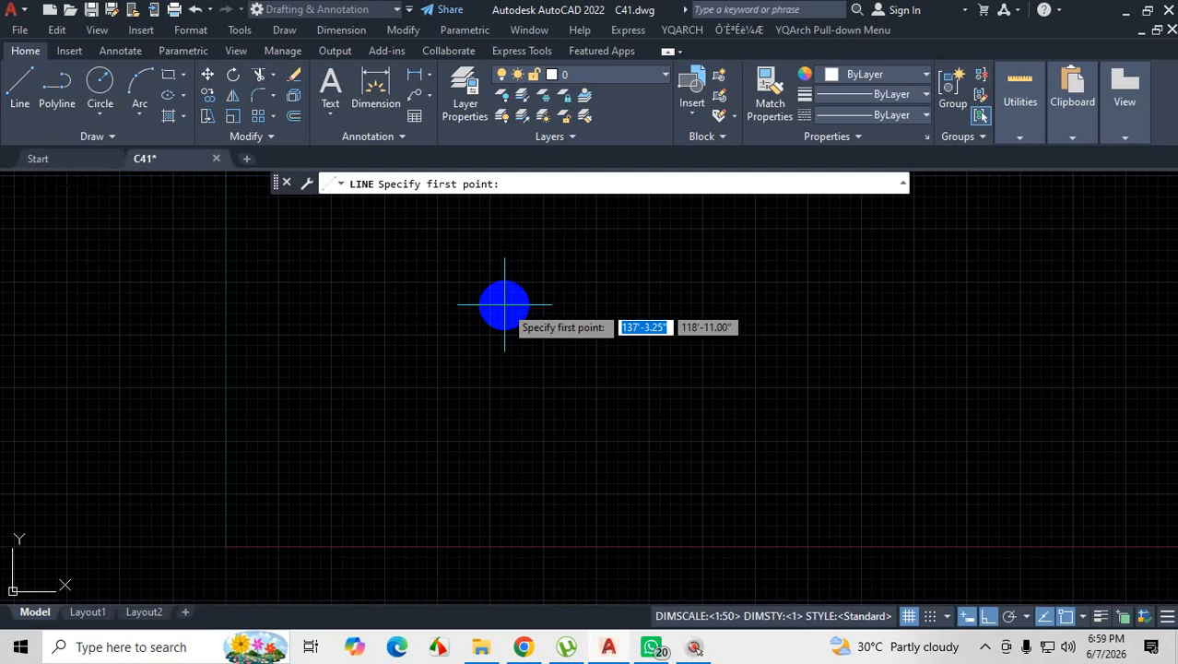
{"action": "key", "text": "Escape"}
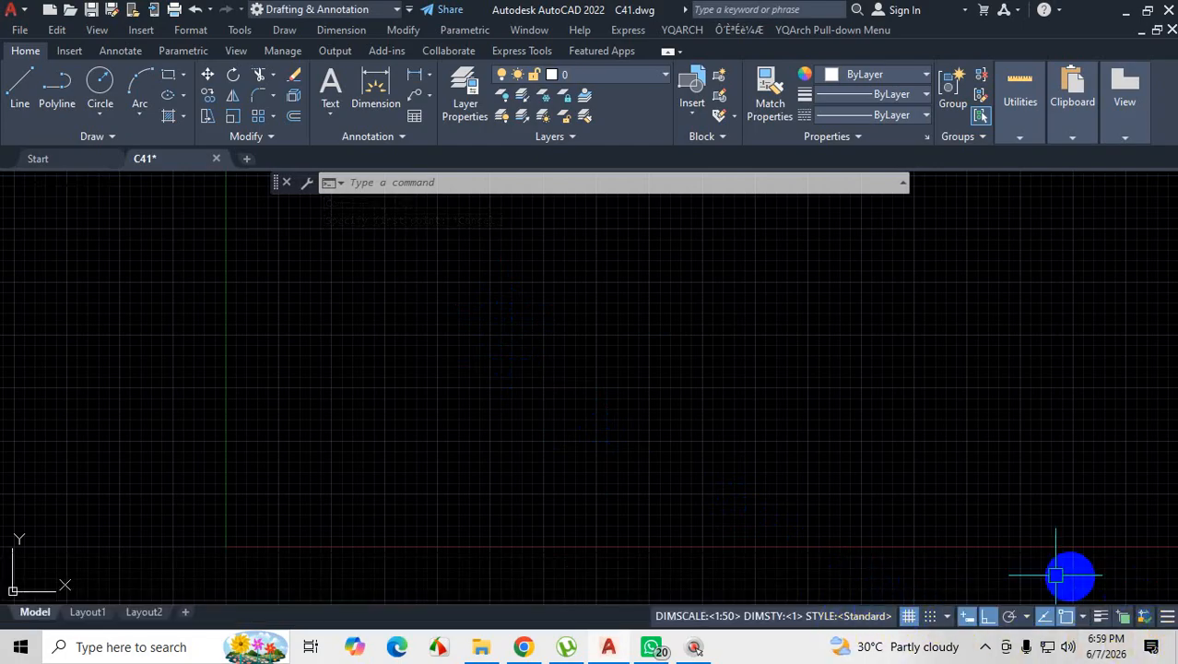
Turn off Dynamic Input and start the Line command to check for prompts at the crosshairs, cancelling it without drawing.
{"action": "left_click", "coordinate": [968, 620]}
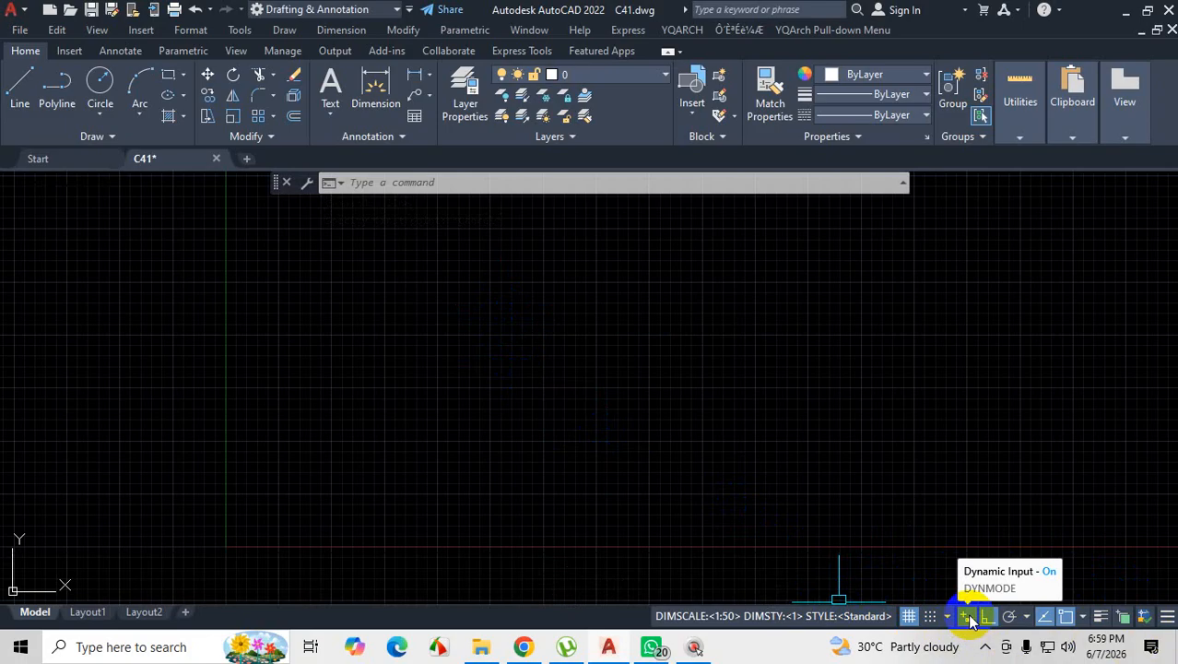
{"action": "left_click", "coordinate": [972, 619]}
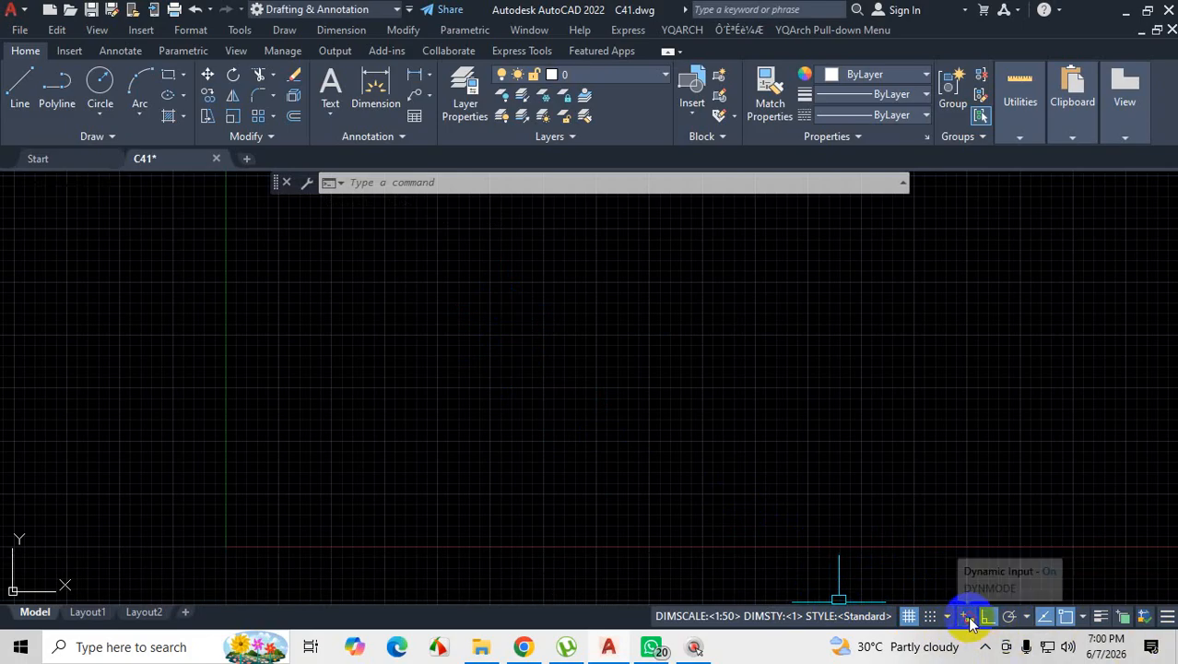
{"action": "left_click", "coordinate": [967, 617]}
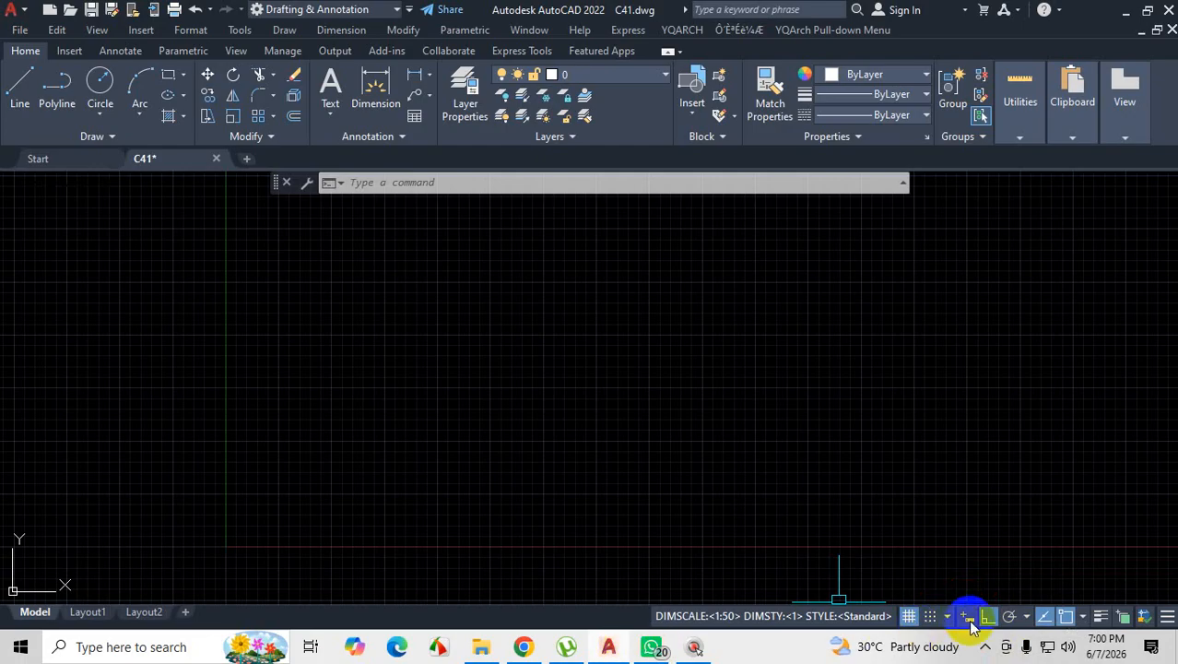
{"action": "left_click", "coordinate": [21, 81]}
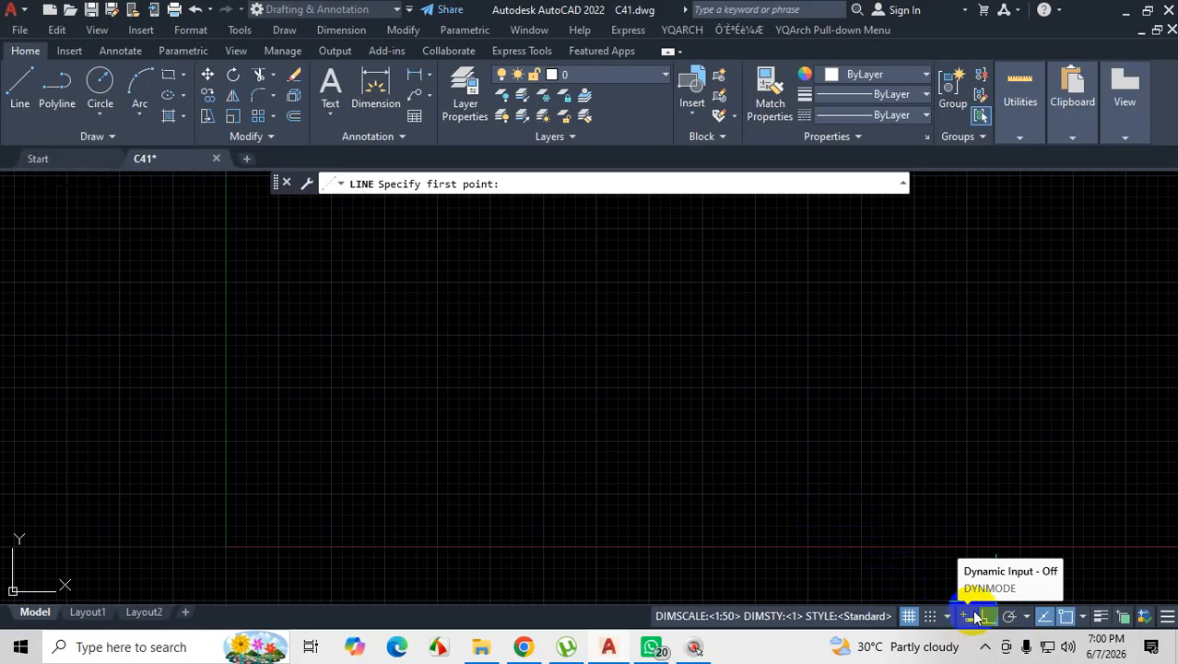
{"action": "key", "text": "Escape"}
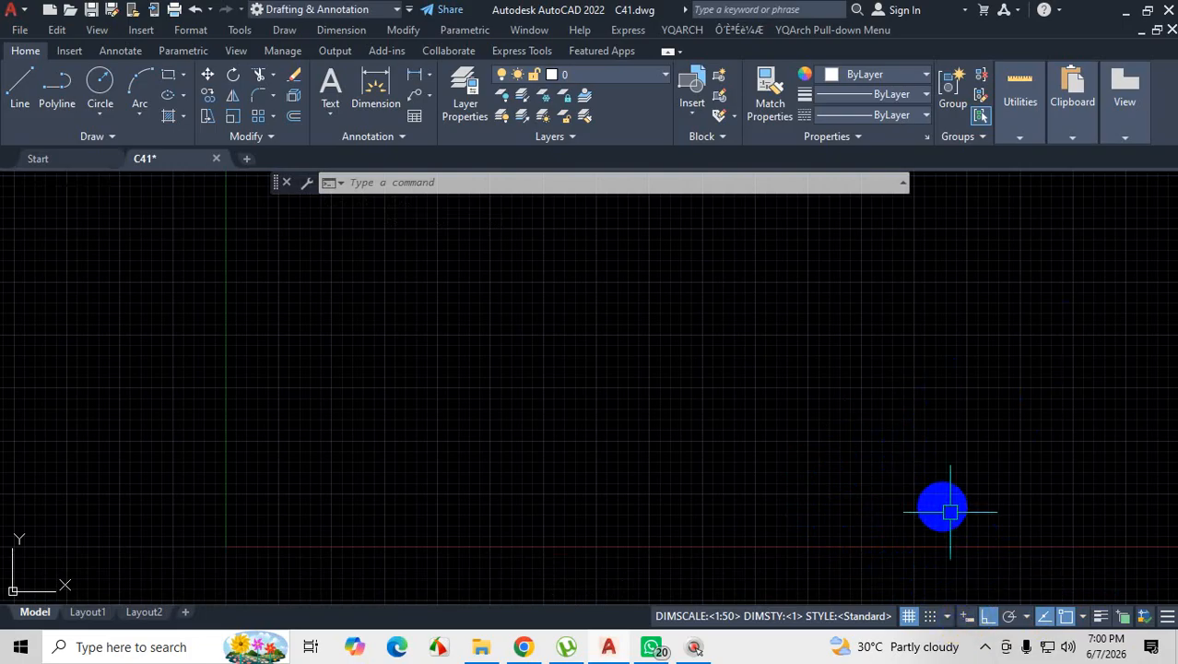
{"action": "left_click", "coordinate": [968, 616]}
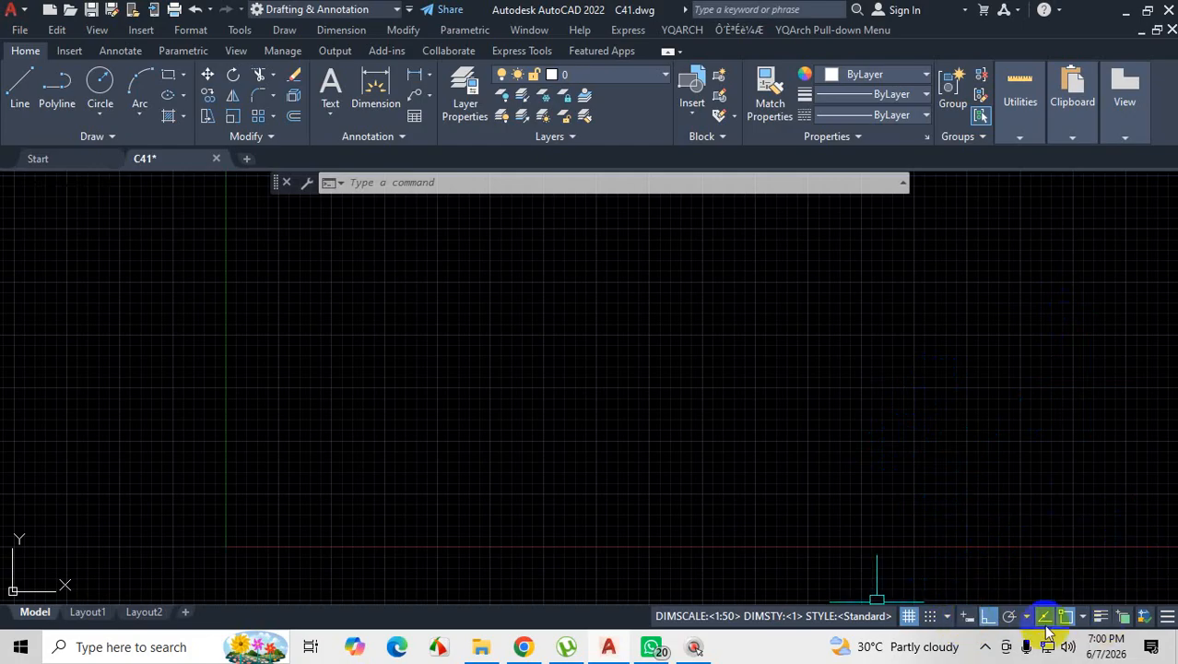
Remove Dynamic Input from the status bar customization list and add it back.
{"action": "left_click", "coordinate": [1167, 617]}
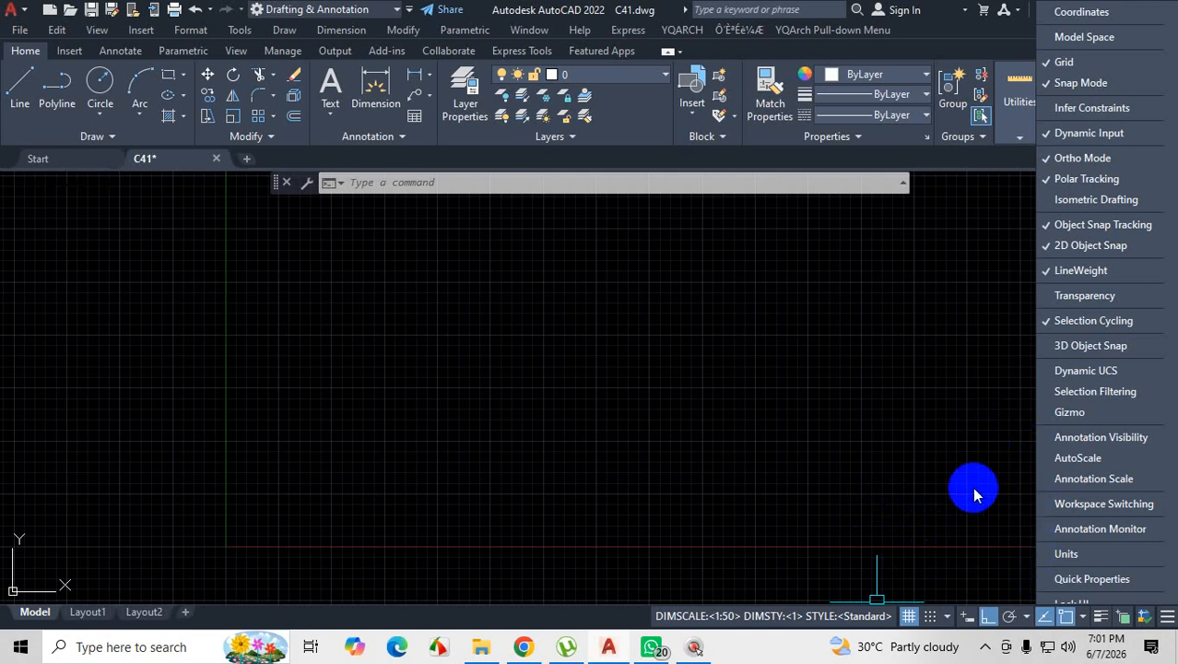
{"action": "left_click", "coordinate": [985, 646]}
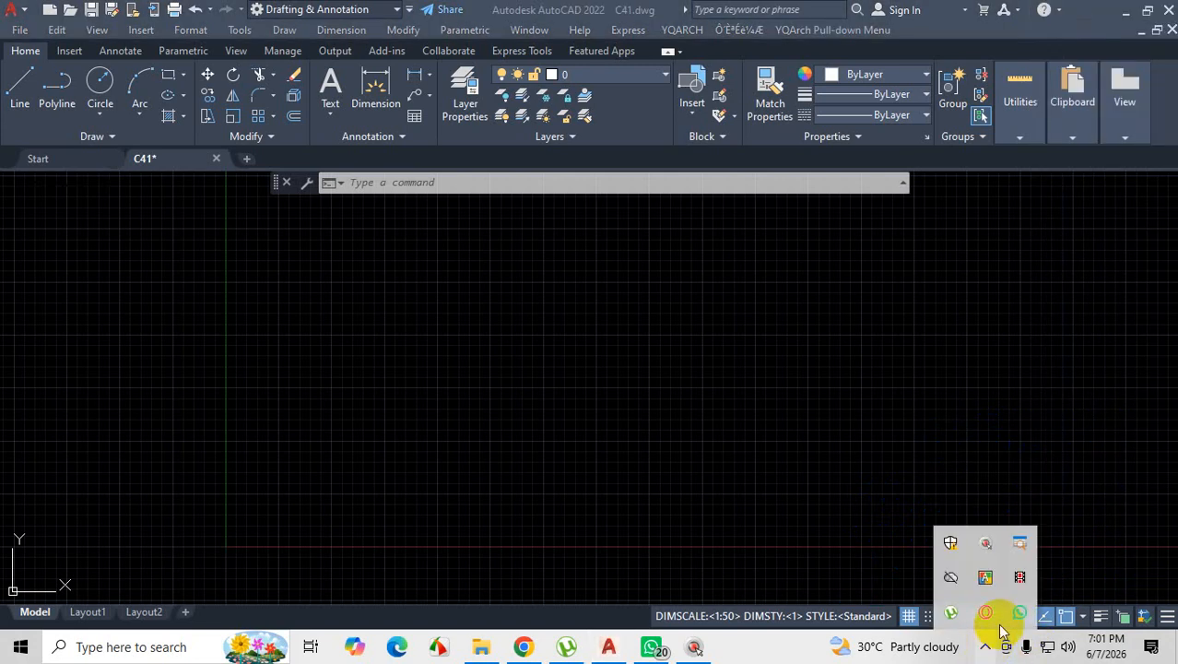
{"action": "left_click", "coordinate": [922, 518]}
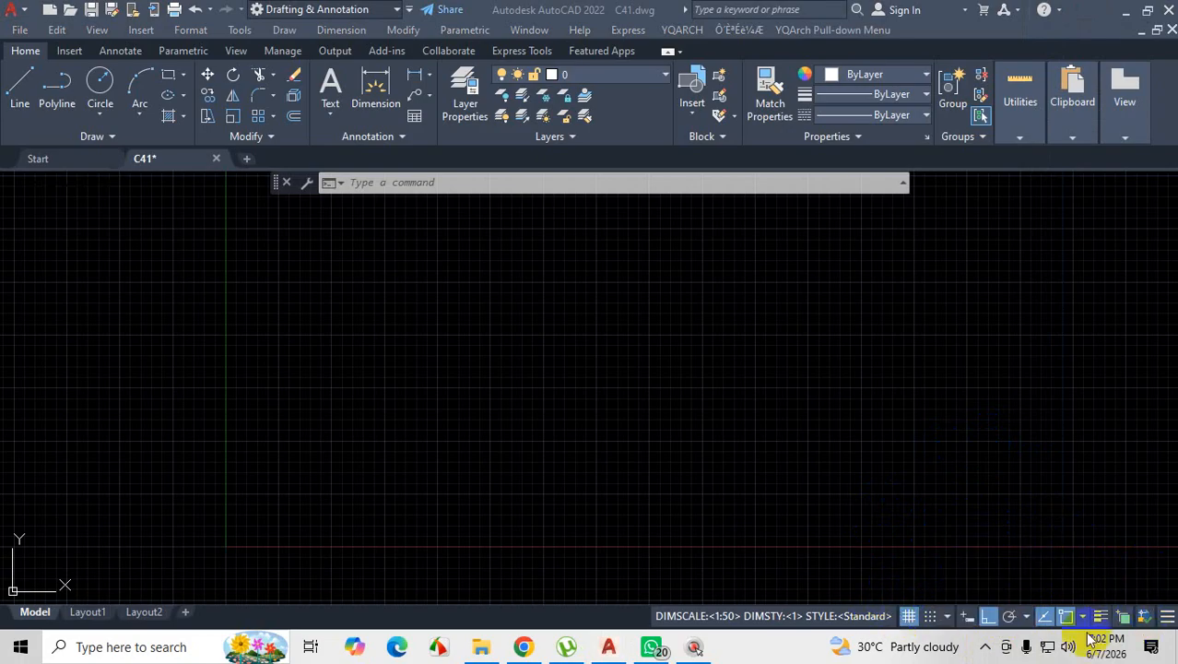
{"action": "left_click", "coordinate": [1169, 617]}
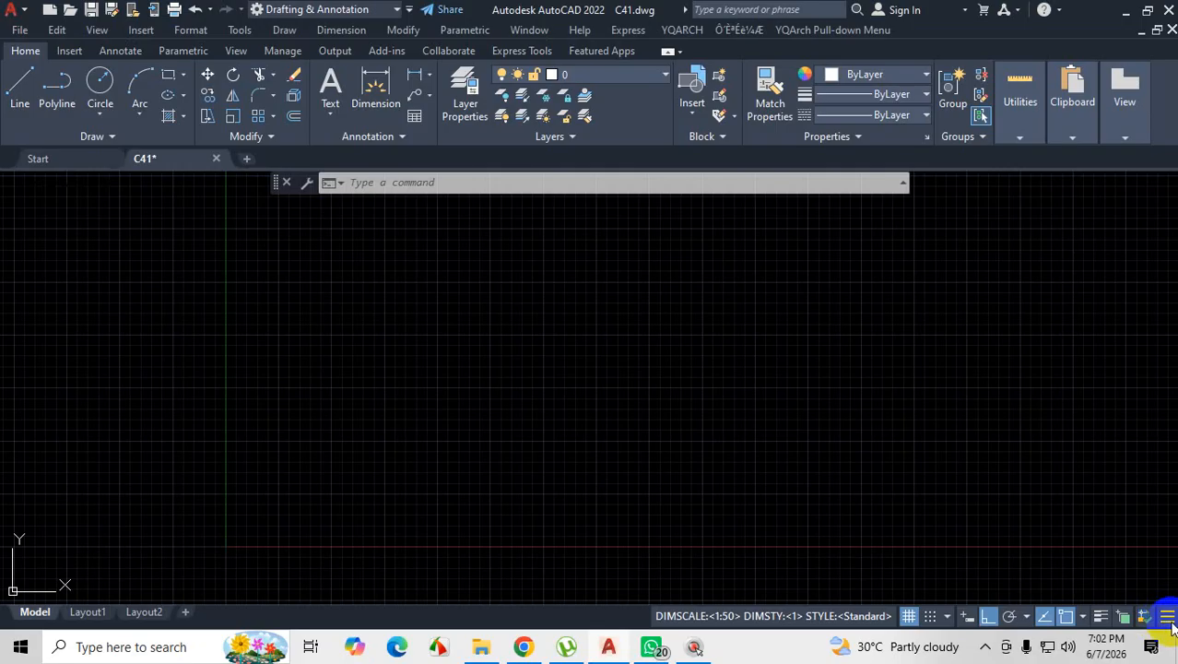
{"action": "left_click", "coordinate": [1167, 618]}
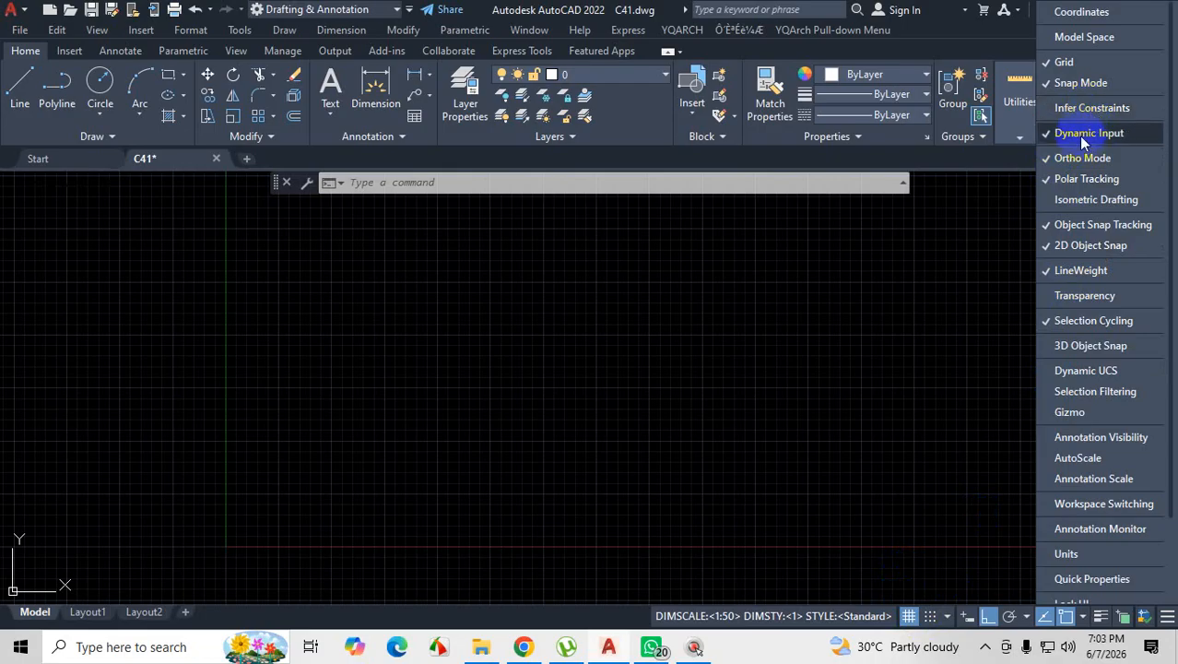
{"action": "left_click", "coordinate": [1080, 135]}
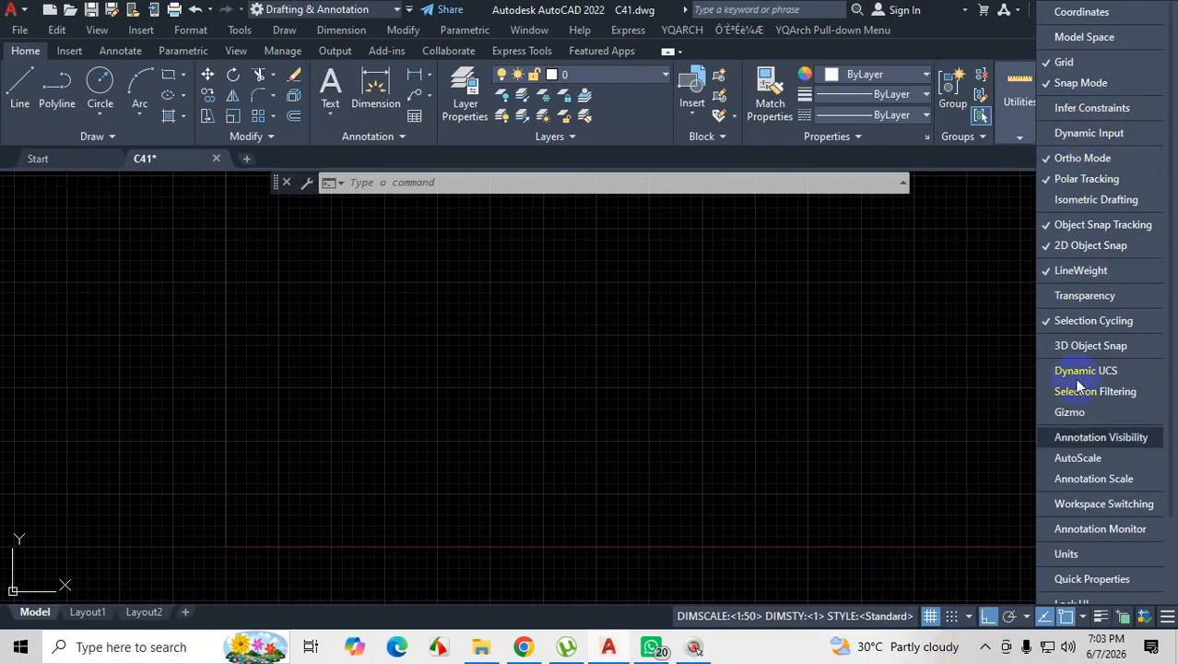
{"action": "left_click", "coordinate": [1095, 137]}
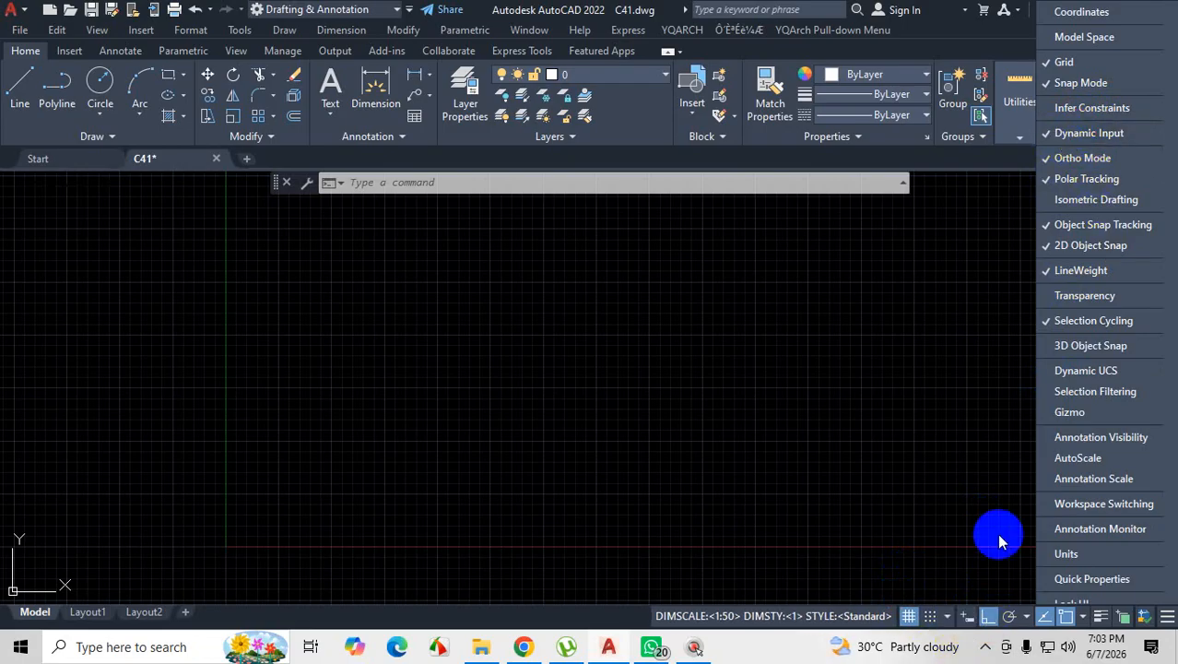
Turn on Dynamic Input and start the Line command to examine the prompt and coordinate fields at the crosshairs, cancelling it without drawing.
{"action": "left_click", "coordinate": [970, 624]}
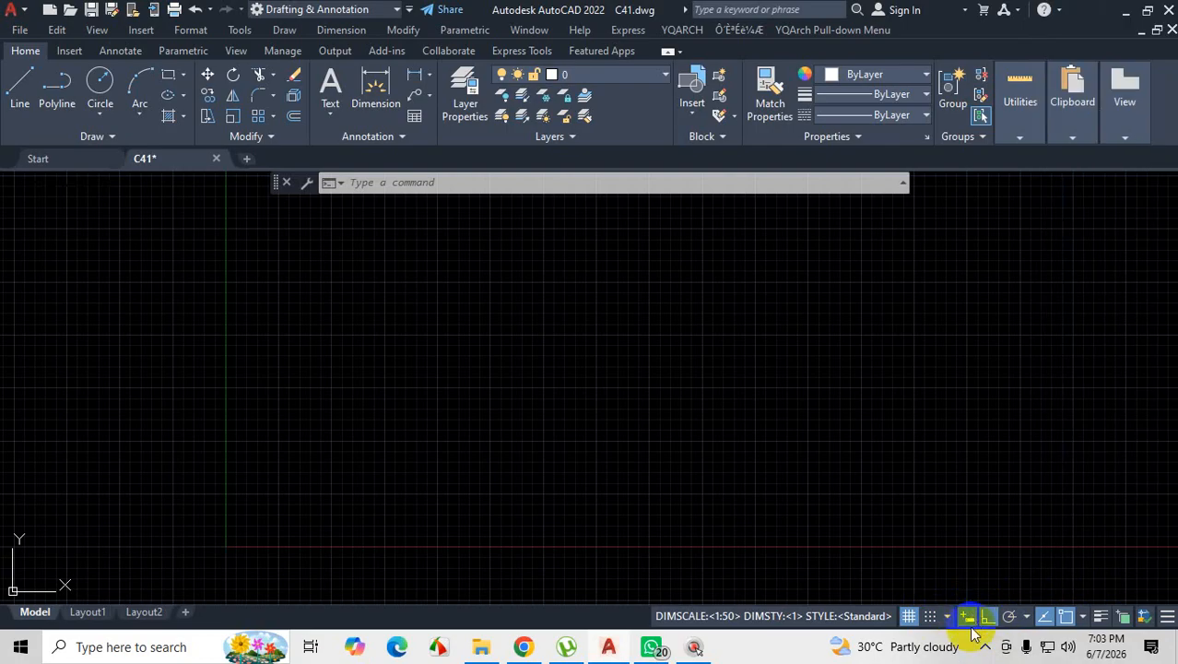
{"action": "left_click", "coordinate": [21, 83]}
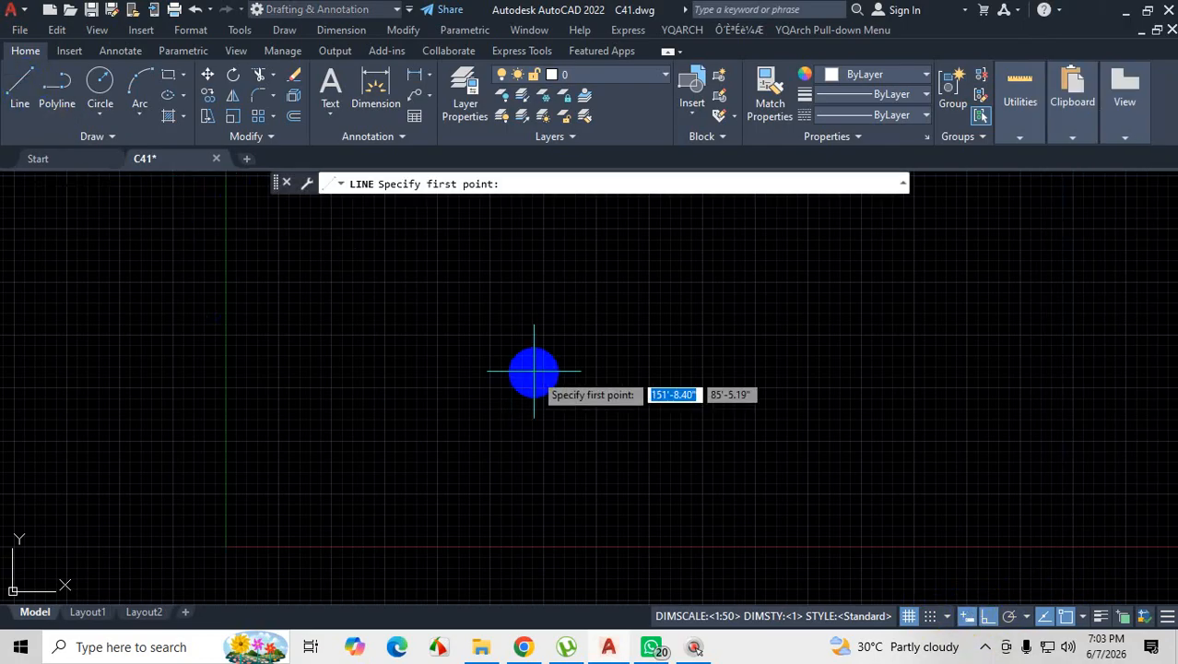
{"action": "key", "text": "ctrl+1"}
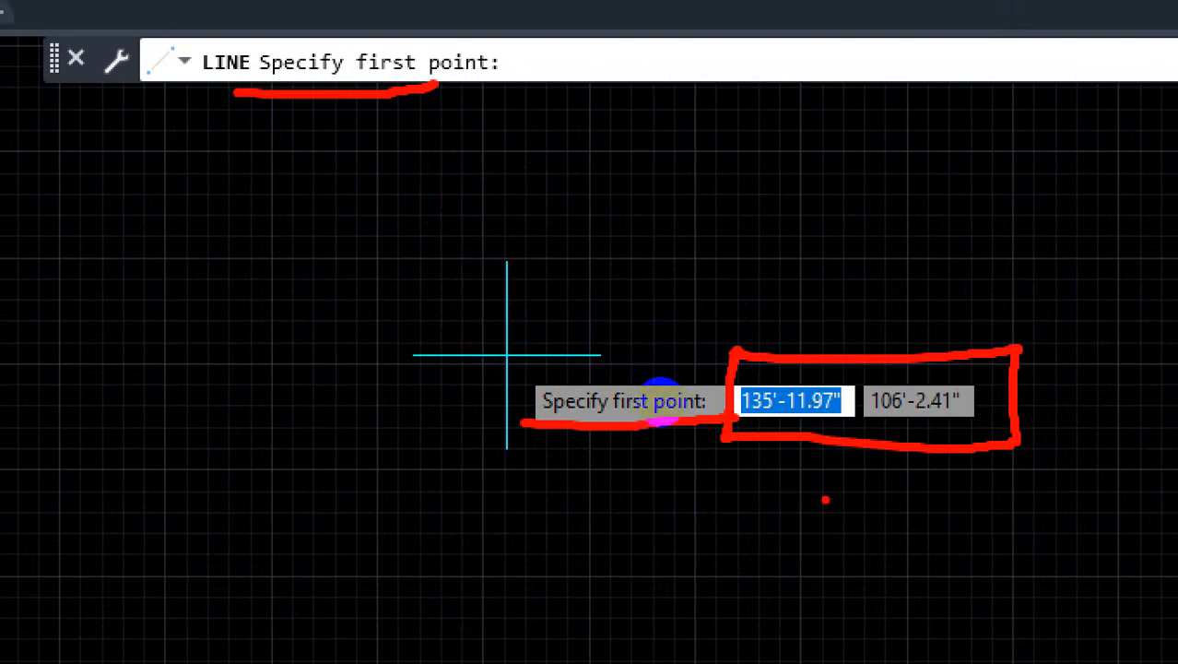
{"action": "key", "text": "Escape"}
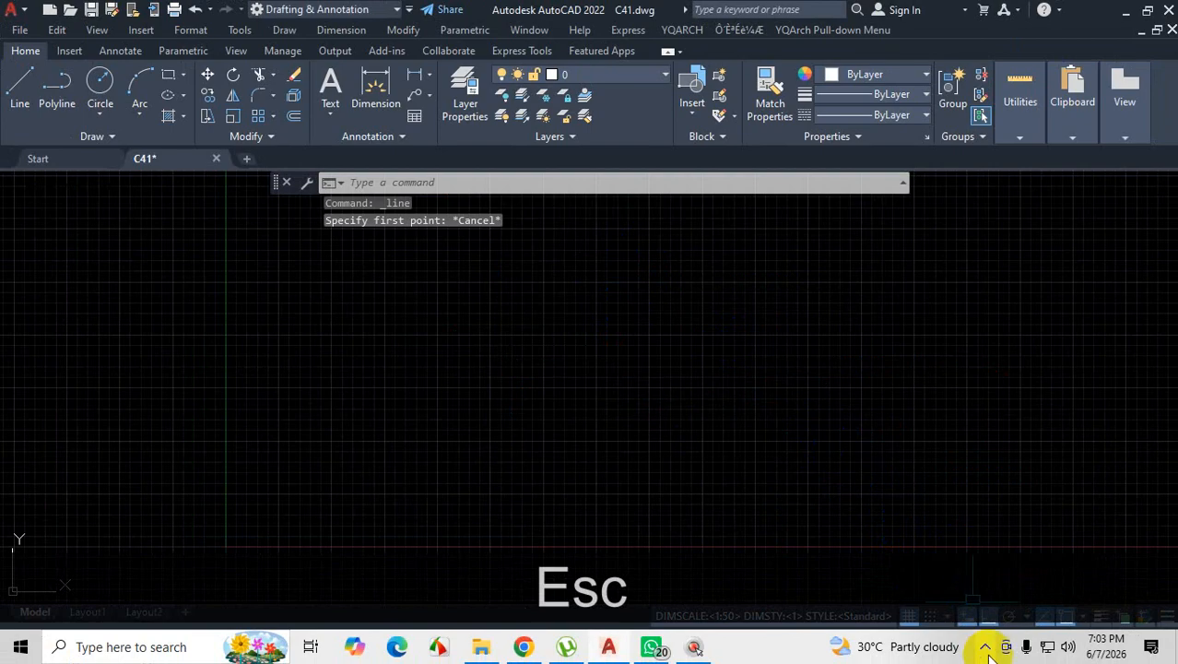
{"action": "left_click", "coordinate": [968, 618]}
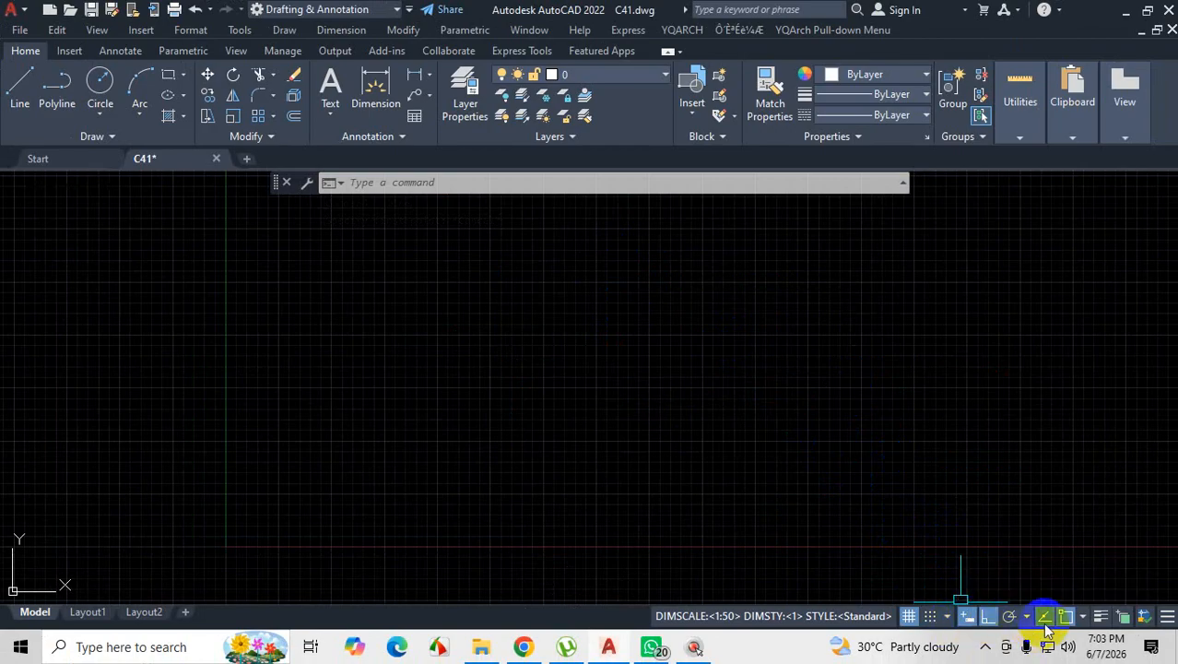
Check the status bar customization list and toggle the grid display off and on several times, leaving it off.
{"action": "left_click", "coordinate": [1166, 618]}
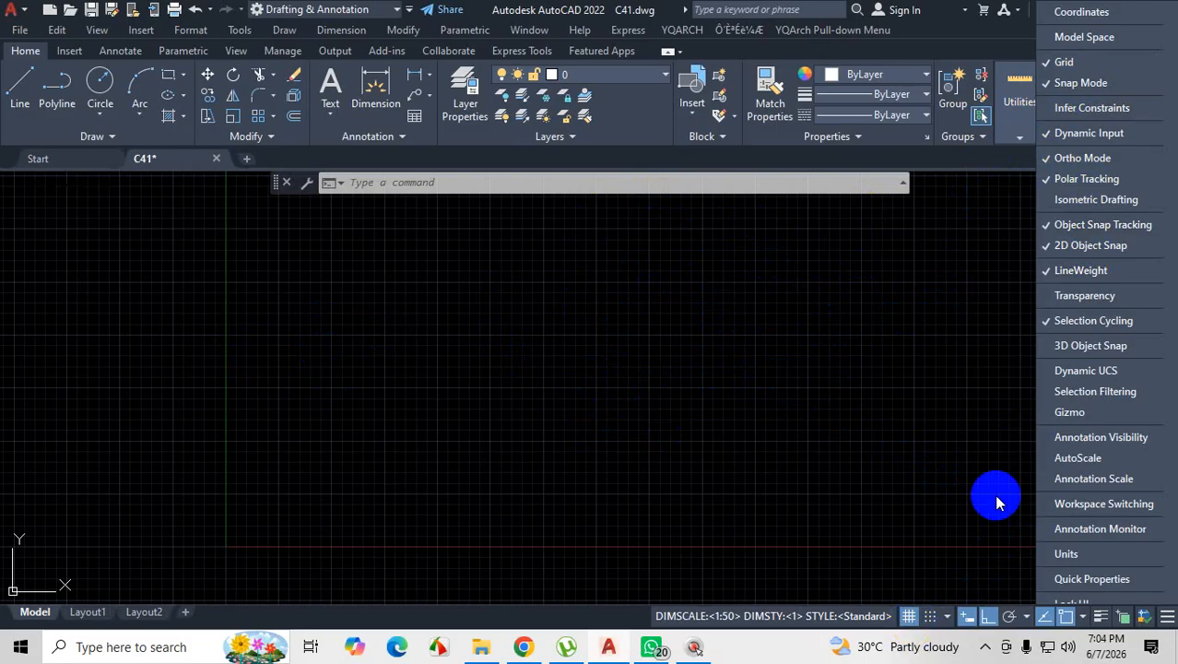
{"action": "left_click", "coordinate": [909, 617]}
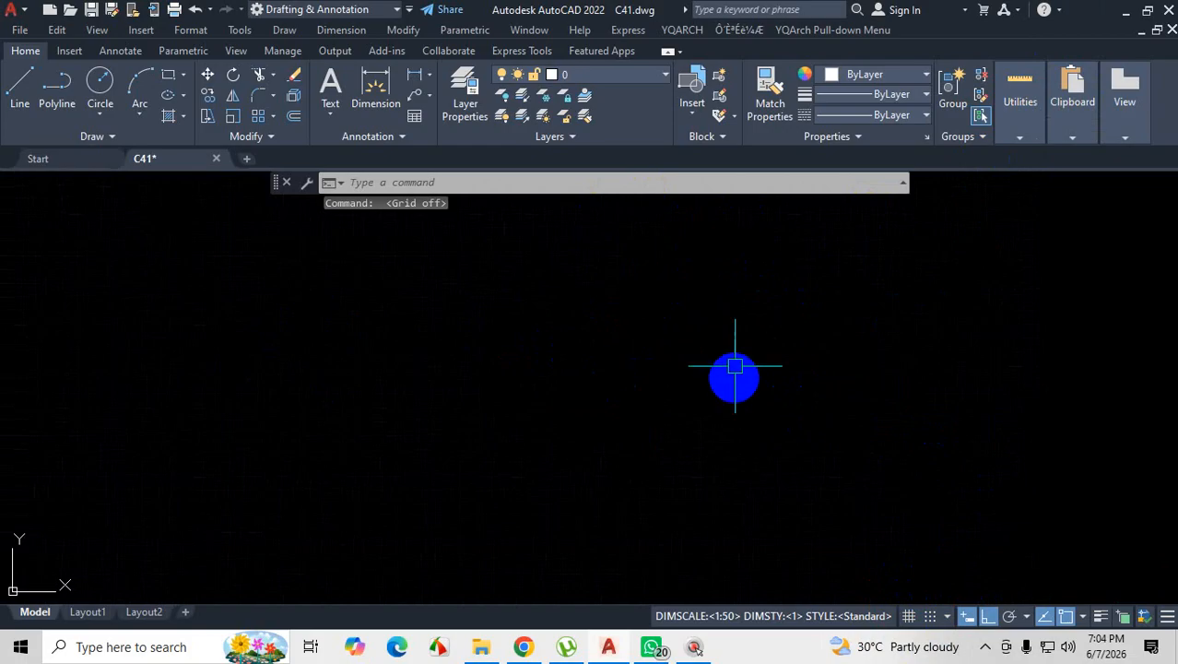
{"action": "left_click", "coordinate": [909, 618]}
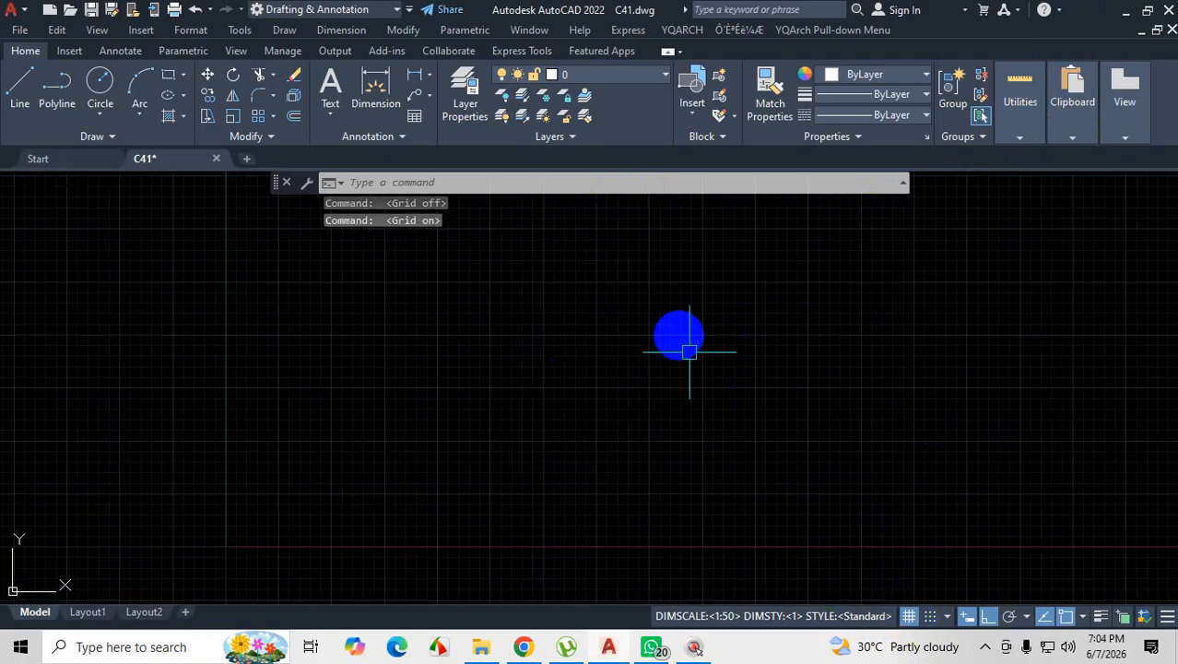
{"action": "left_click", "coordinate": [908, 616]}
{"action": "left_click", "coordinate": [908, 616]}
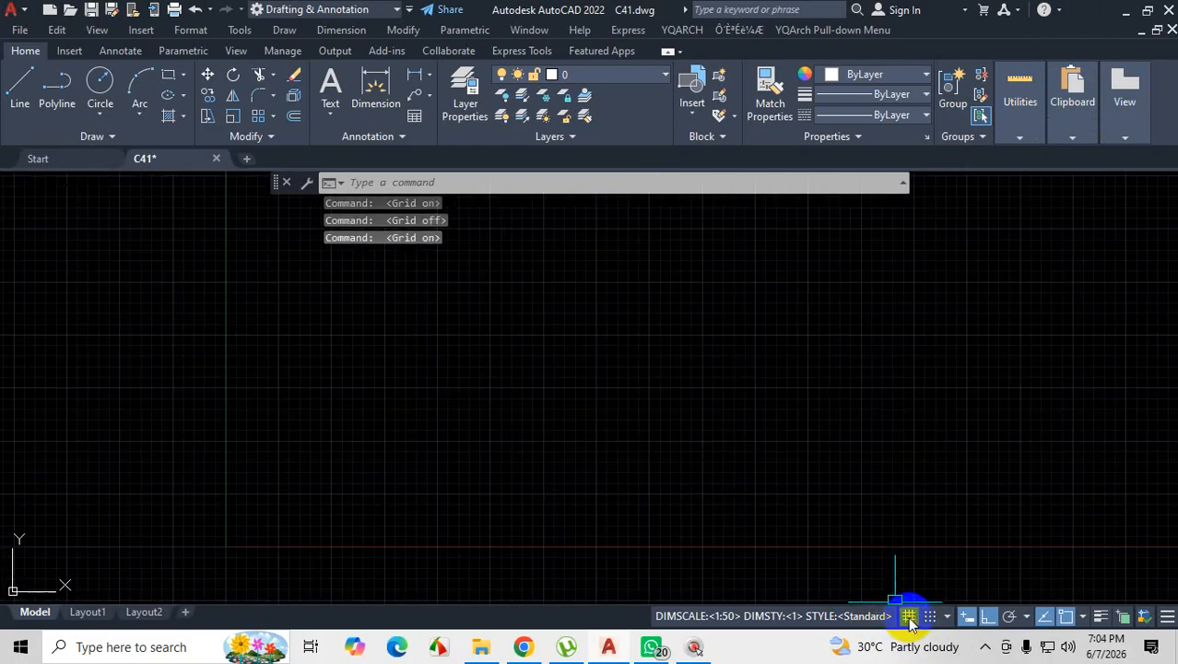
{"action": "left_click", "coordinate": [908, 618]}
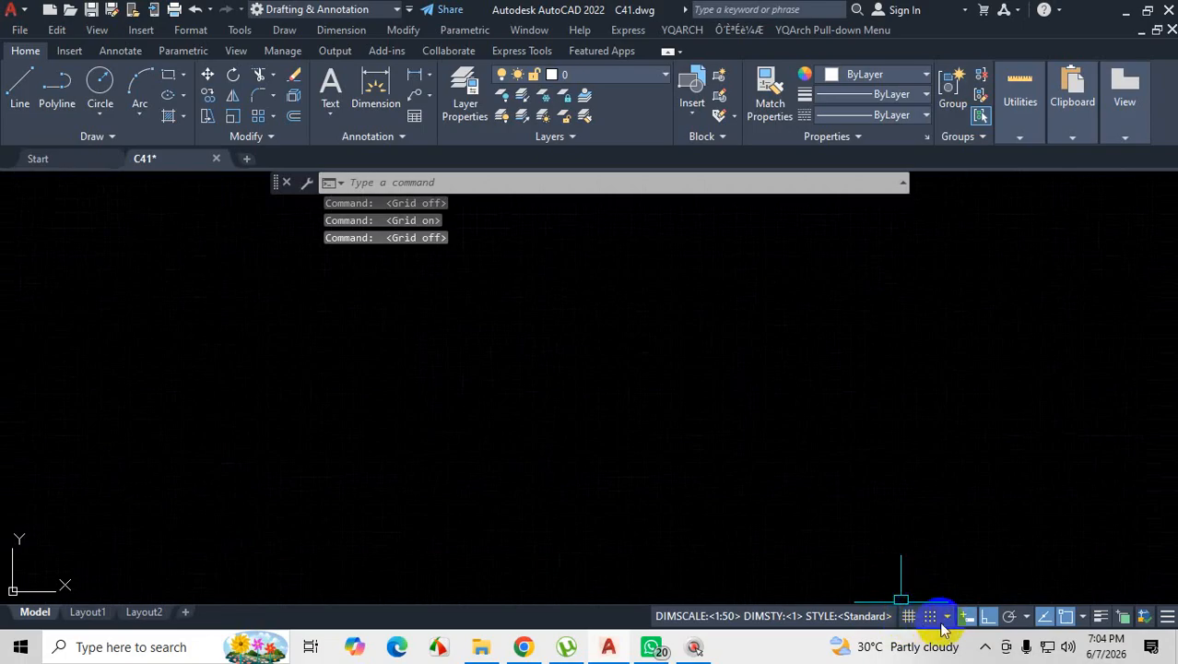
Turn on Snap mode and turn the grid display back on.
{"action": "left_click", "coordinate": [930, 618]}
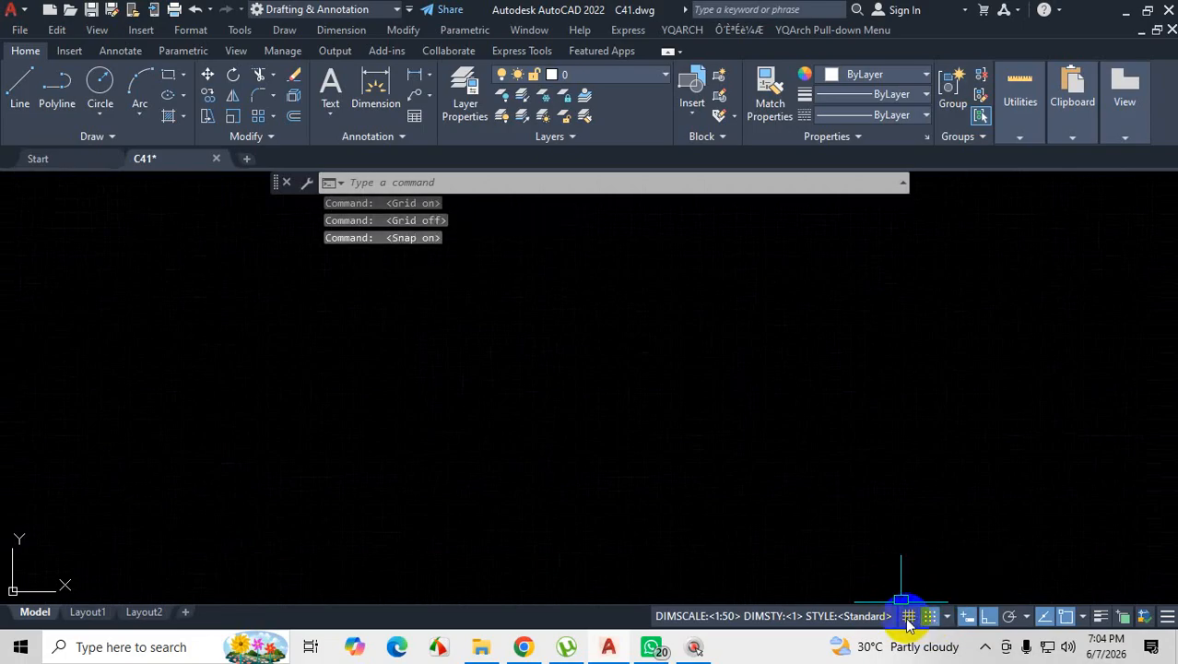
{"action": "left_click", "coordinate": [908, 617]}
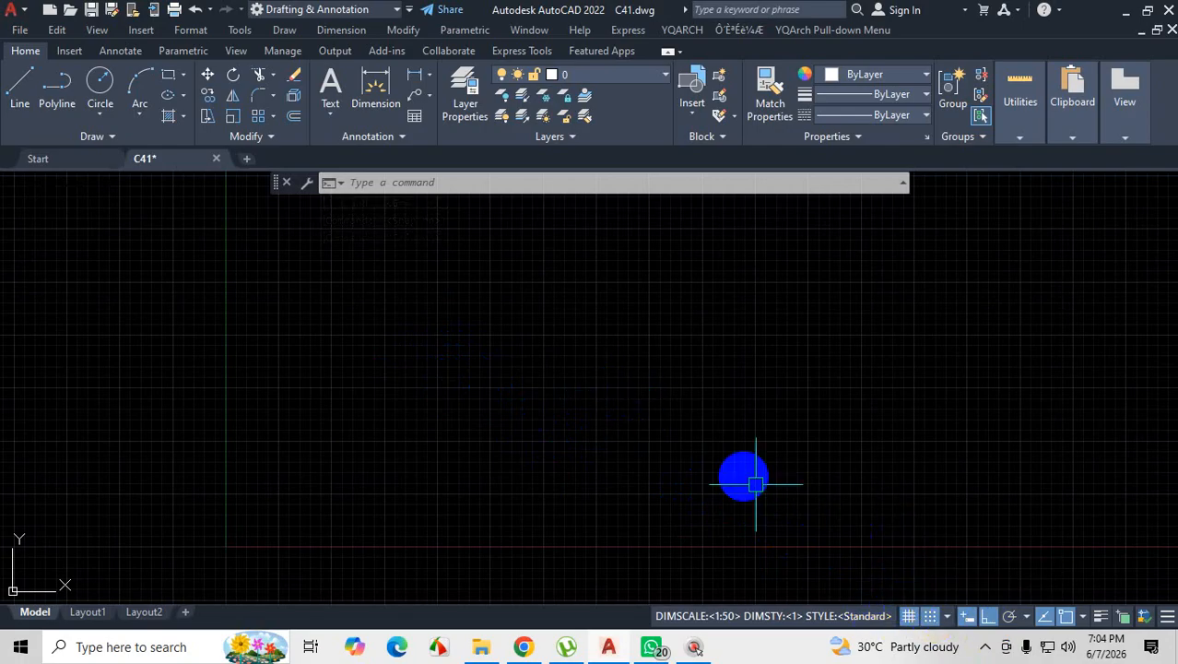
{"action": "left_click", "coordinate": [932, 615]}
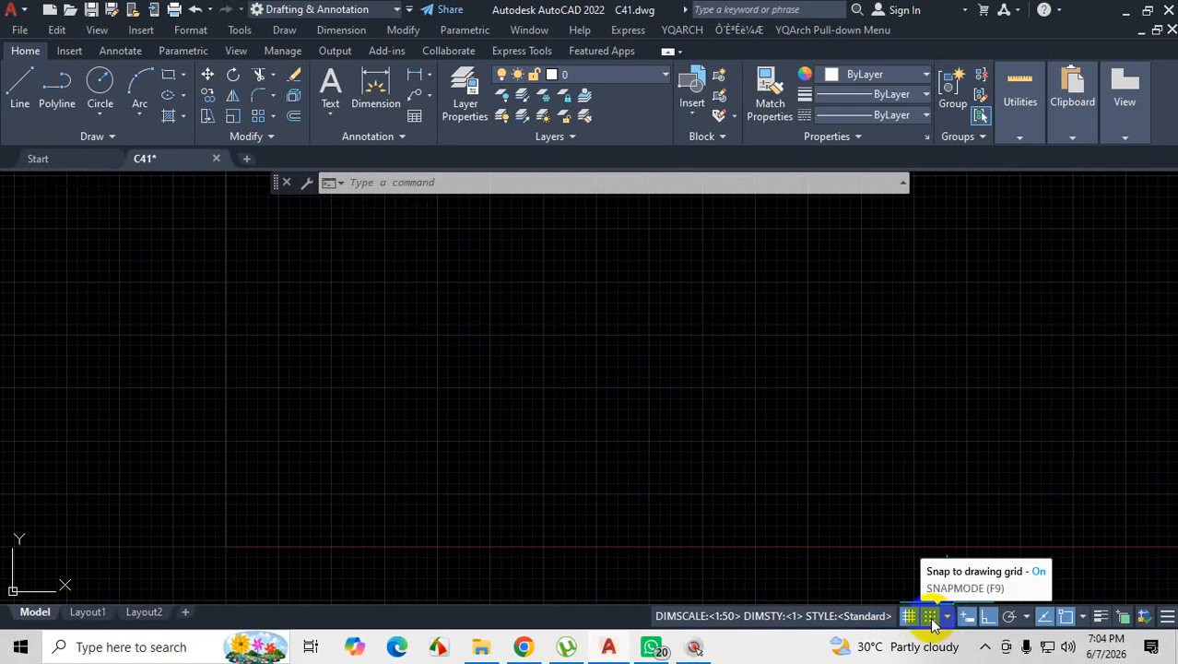
Start the Line command near the grid points and toggle Snap mode off and on to compare the crosshair movement.
{"action": "scroll", "coordinate": [660, 400], "scroll_direction": "up", "scroll_amount": 3}
{"action": "scroll", "coordinate": [645, 387], "scroll_direction": "up", "scroll_amount": 4}
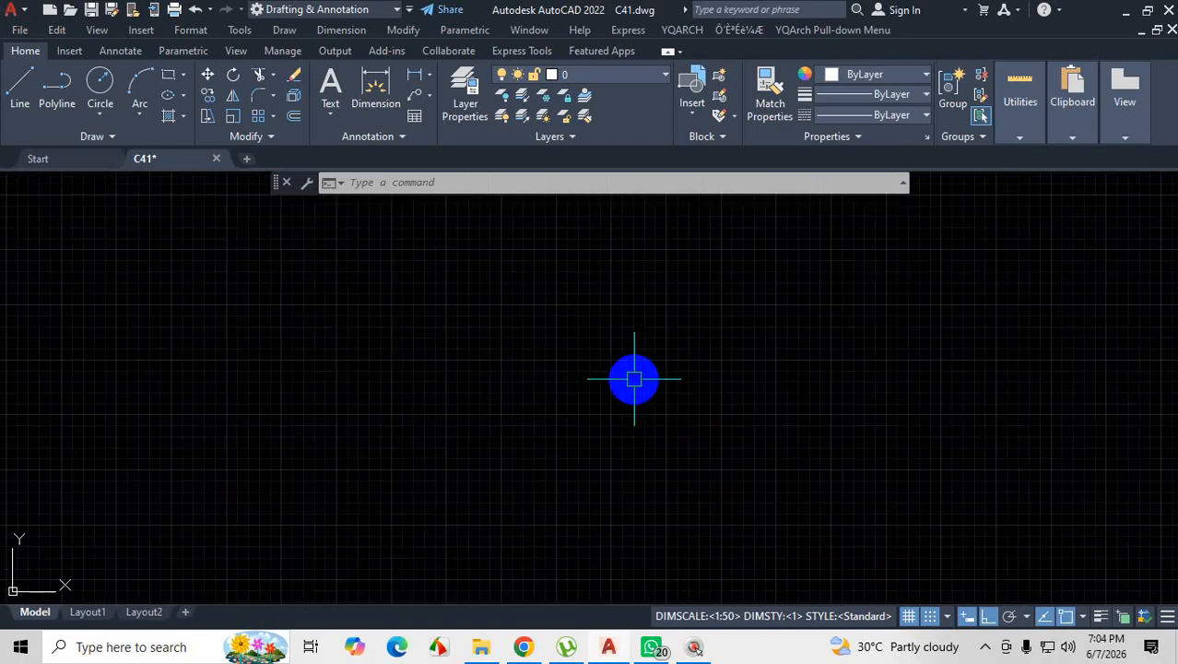
{"action": "scroll", "coordinate": [619, 369], "scroll_direction": "up", "scroll_amount": 3}
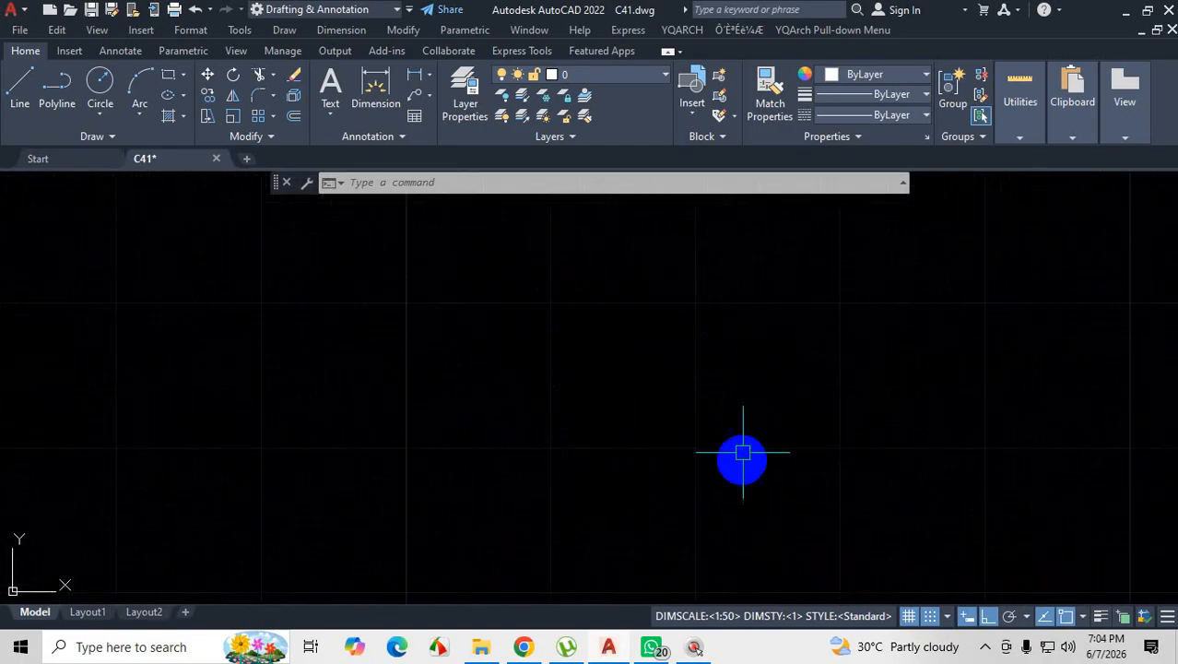
{"action": "left_click", "coordinate": [21, 93]}
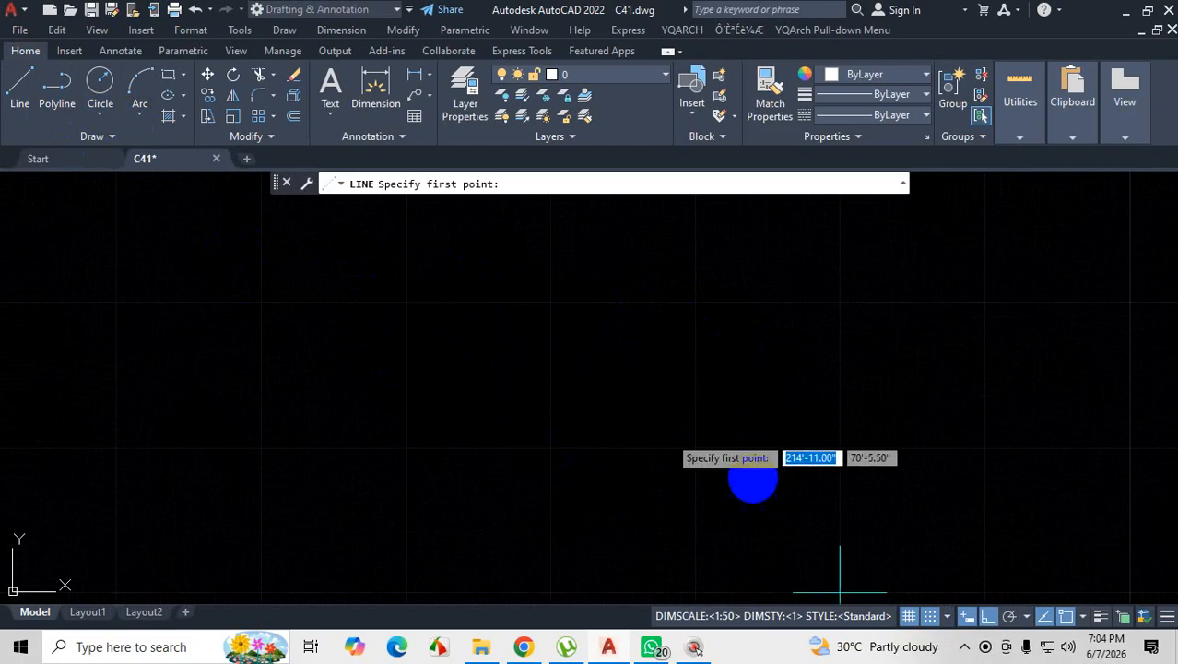
{"action": "left_click", "coordinate": [930, 616]}
{"action": "left_click", "coordinate": [928, 617]}
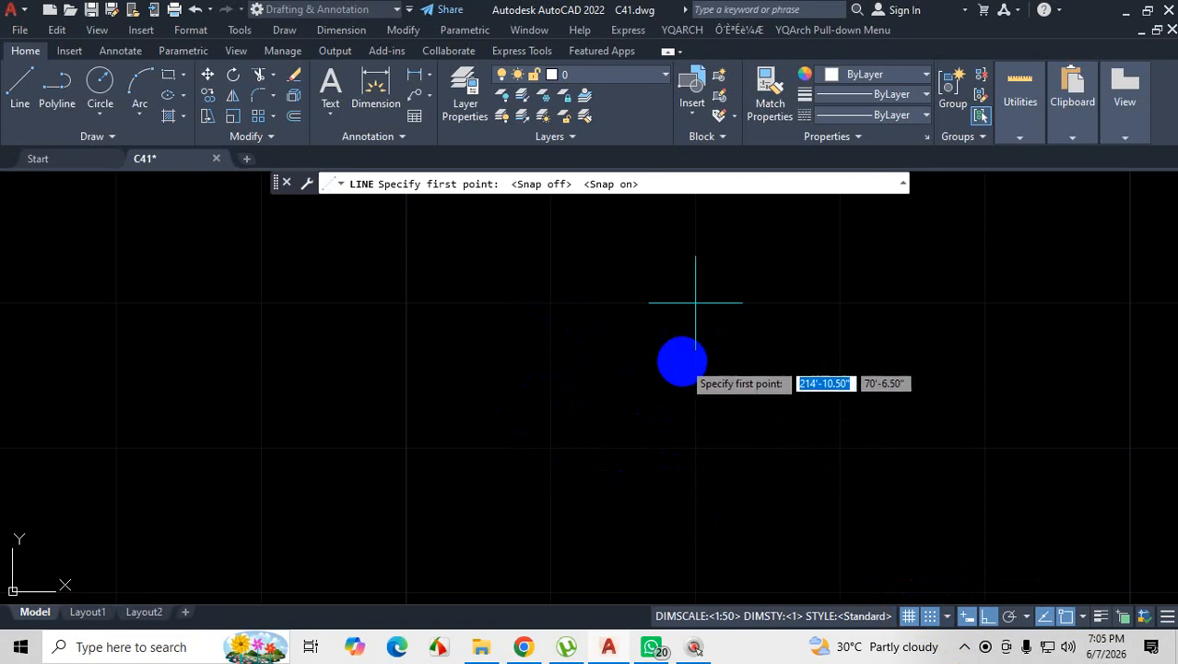
{"action": "key", "text": "ctrl+1"}
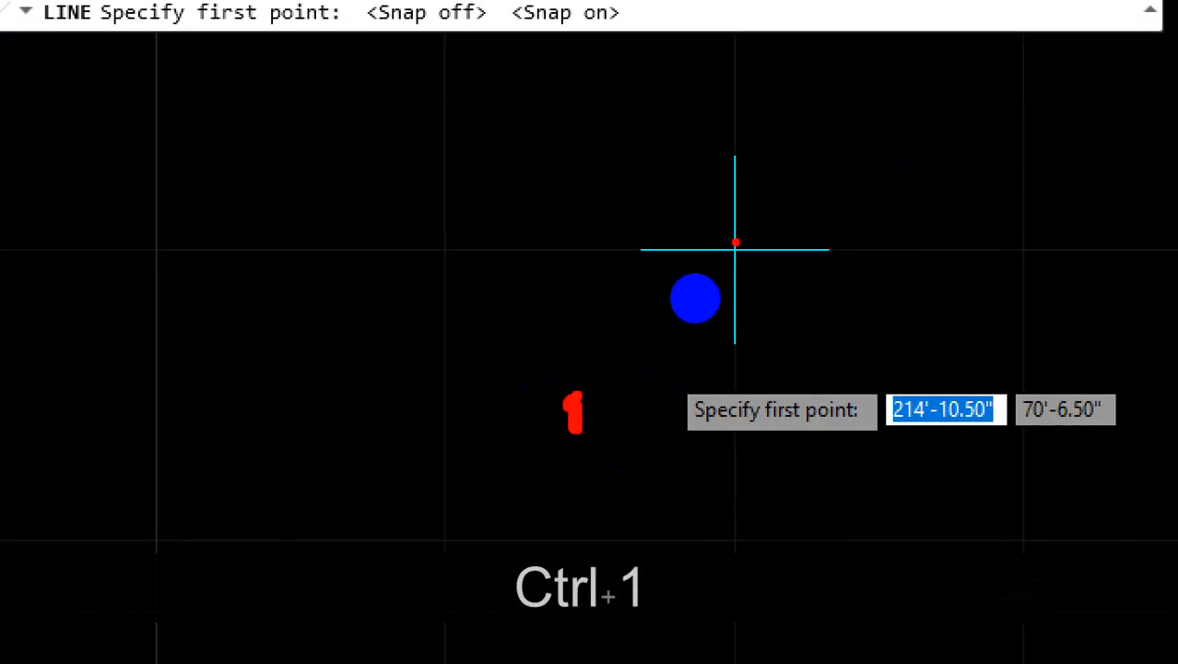
{"action": "left_click_drag", "start_coordinate": [535, 361], "coordinate": [609, 341]}
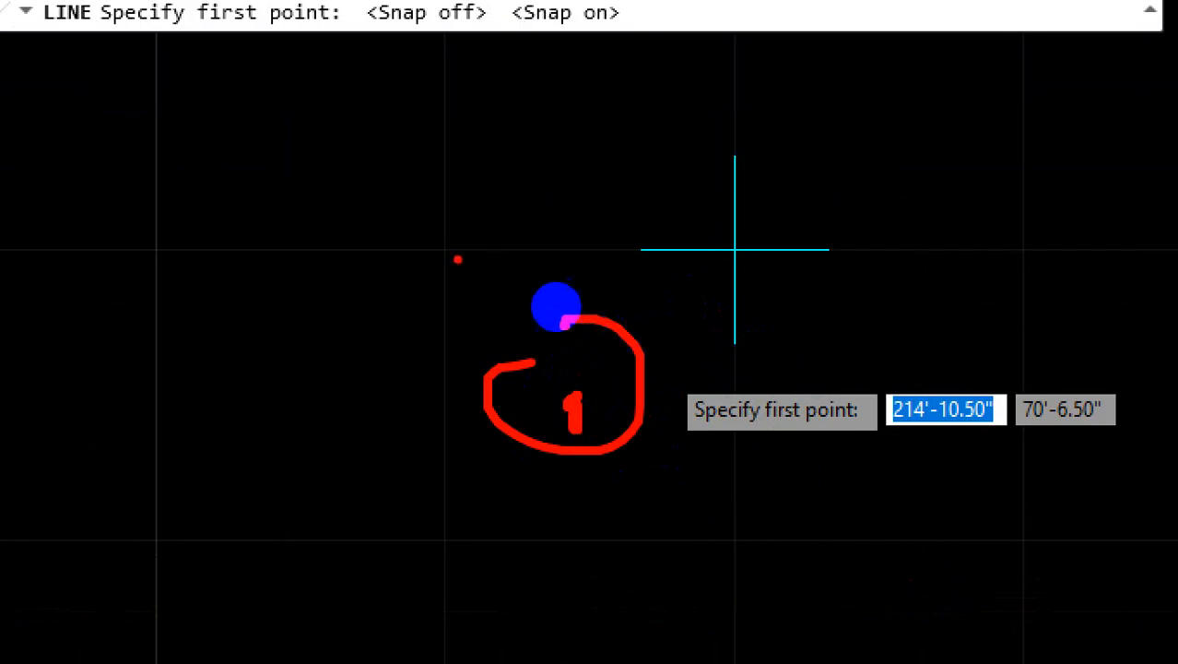
{"action": "left_click_drag", "start_coordinate": [551, 305], "coordinate": [550, 294]}
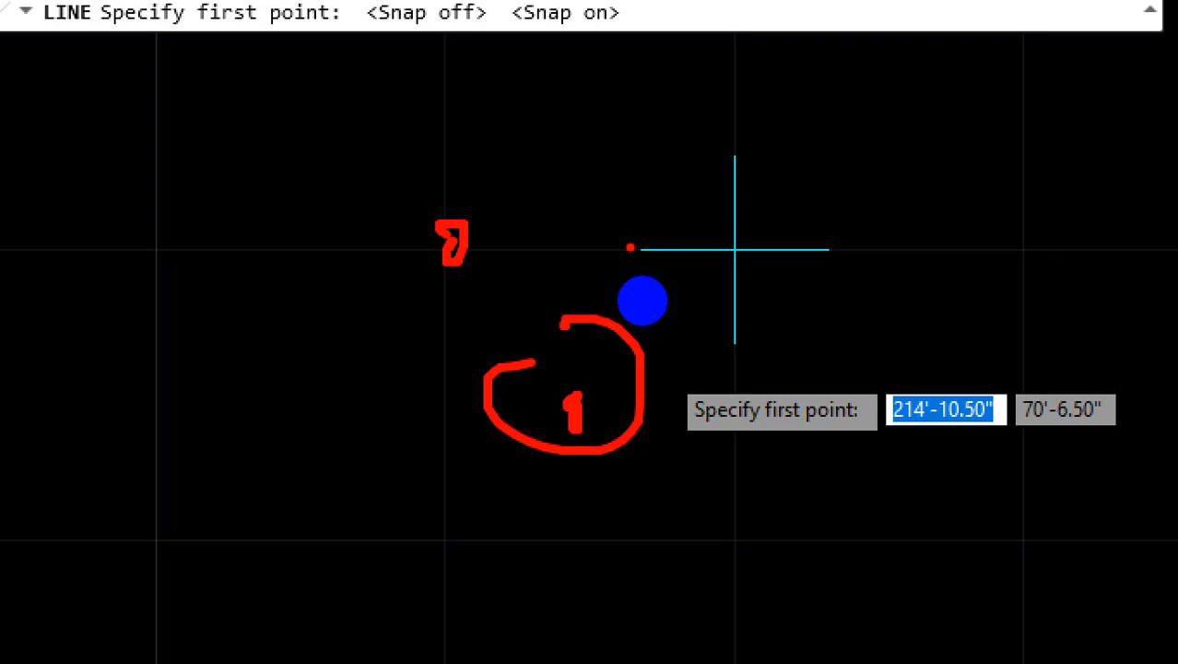
{"action": "left_click_drag", "start_coordinate": [453, 244], "coordinate": [754, 252]}
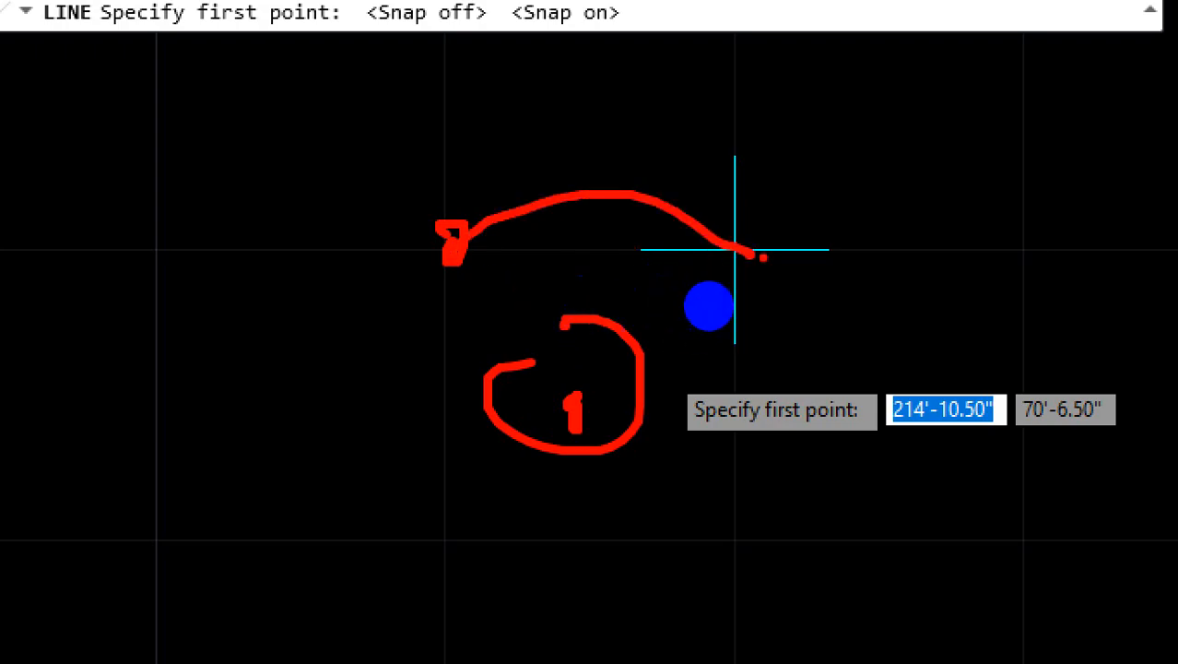
{"action": "key", "text": "Escape"}
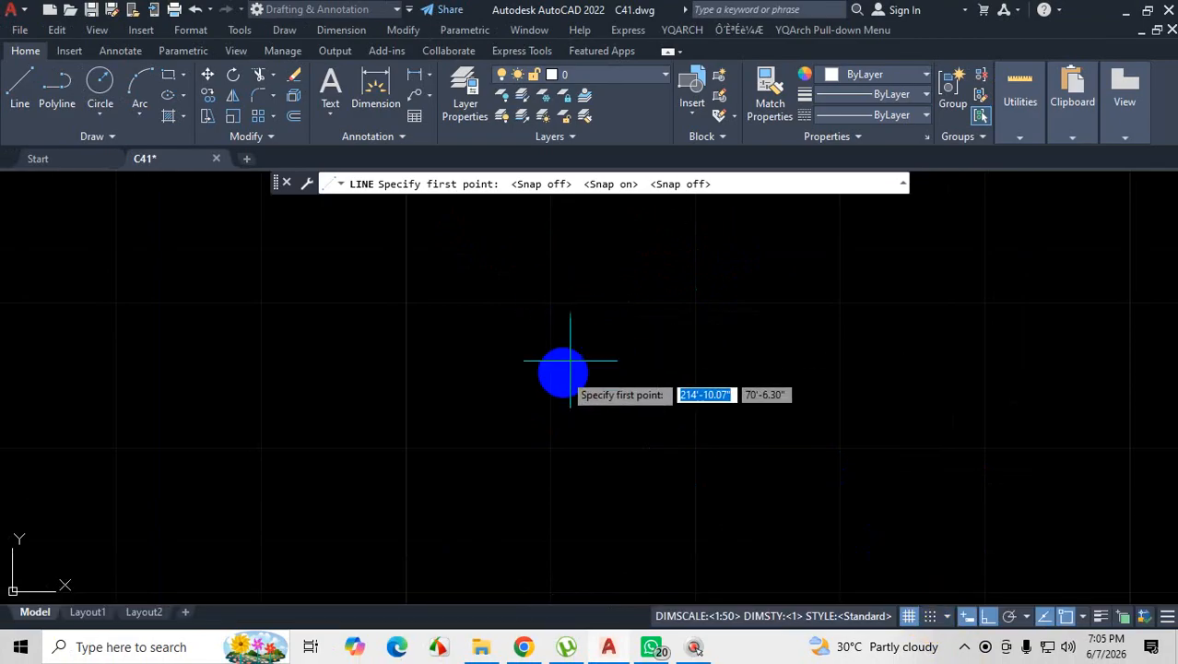
Turn Snap mode back on to test the crosshair jumps at different grid densities, and cancel the Line command without drawing.
{"action": "left_click", "coordinate": [931, 615]}
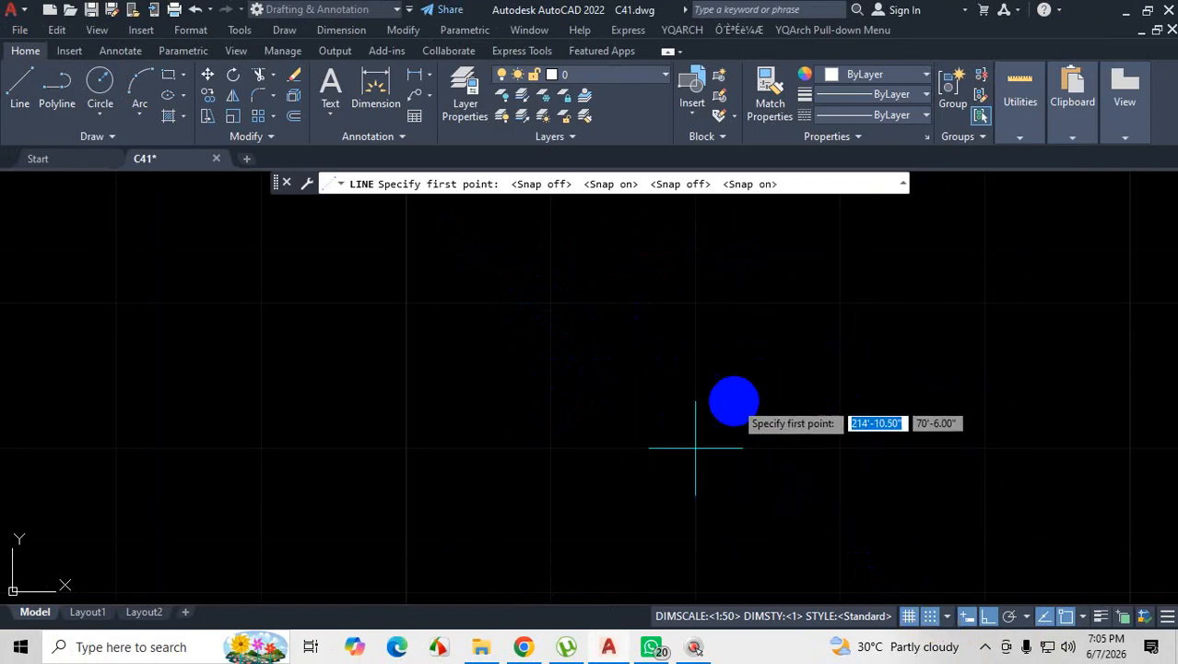
{"action": "scroll", "coordinate": [656, 374], "scroll_direction": "down", "scroll_amount": 6}
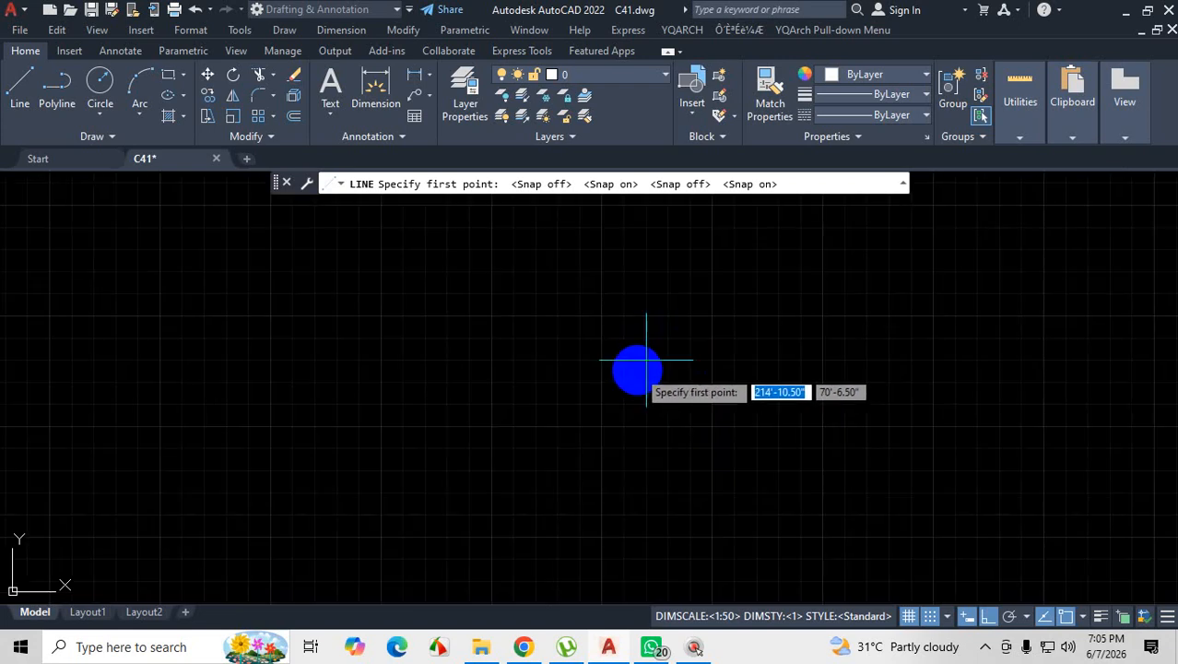
{"action": "scroll", "coordinate": [517, 372], "scroll_direction": "down", "scroll_amount": 5}
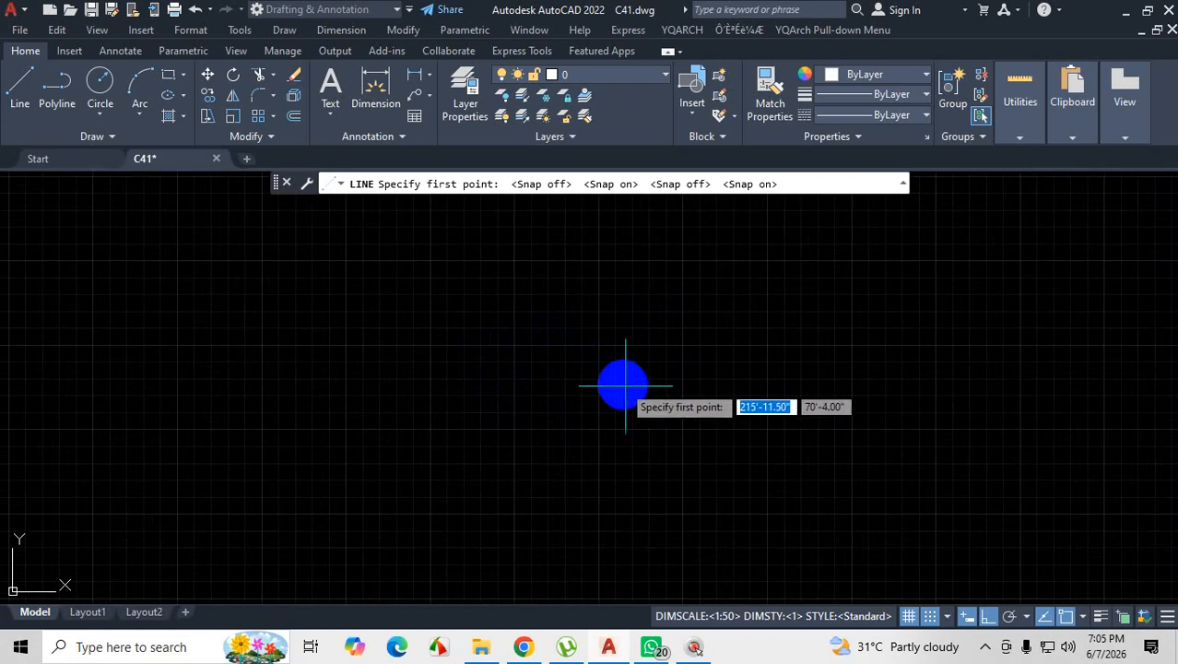
{"action": "scroll", "coordinate": [635, 373], "scroll_direction": "up", "scroll_amount": 3}
{"action": "scroll", "coordinate": [635, 375], "scroll_direction": "up", "scroll_amount": 4}
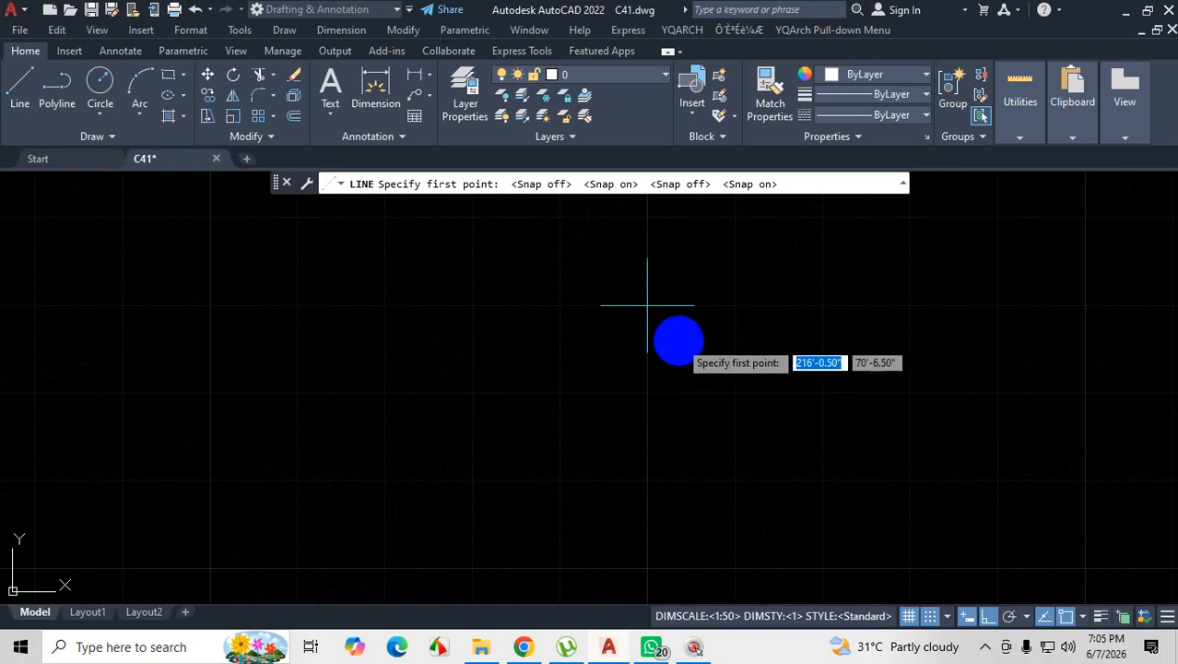
{"action": "key", "text": "Escape"}
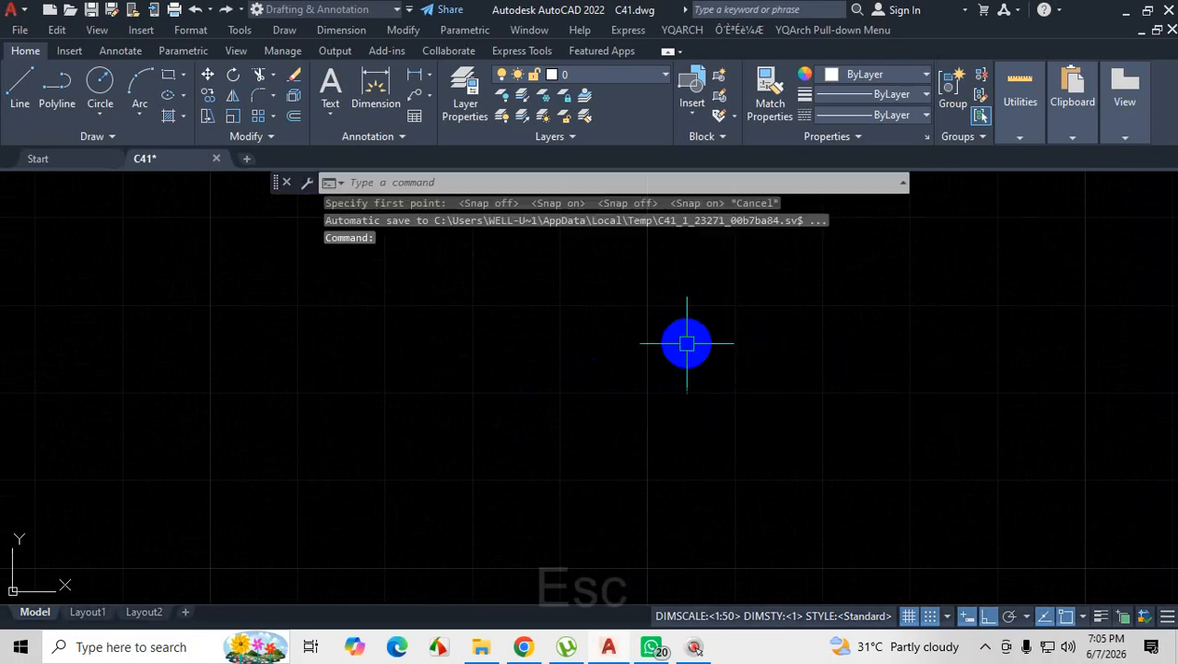
Open the snap settings to examine the Snap and Grid options in Drafting Settings, and close the dialog without changes.
{"action": "left_click", "coordinate": [948, 617]}
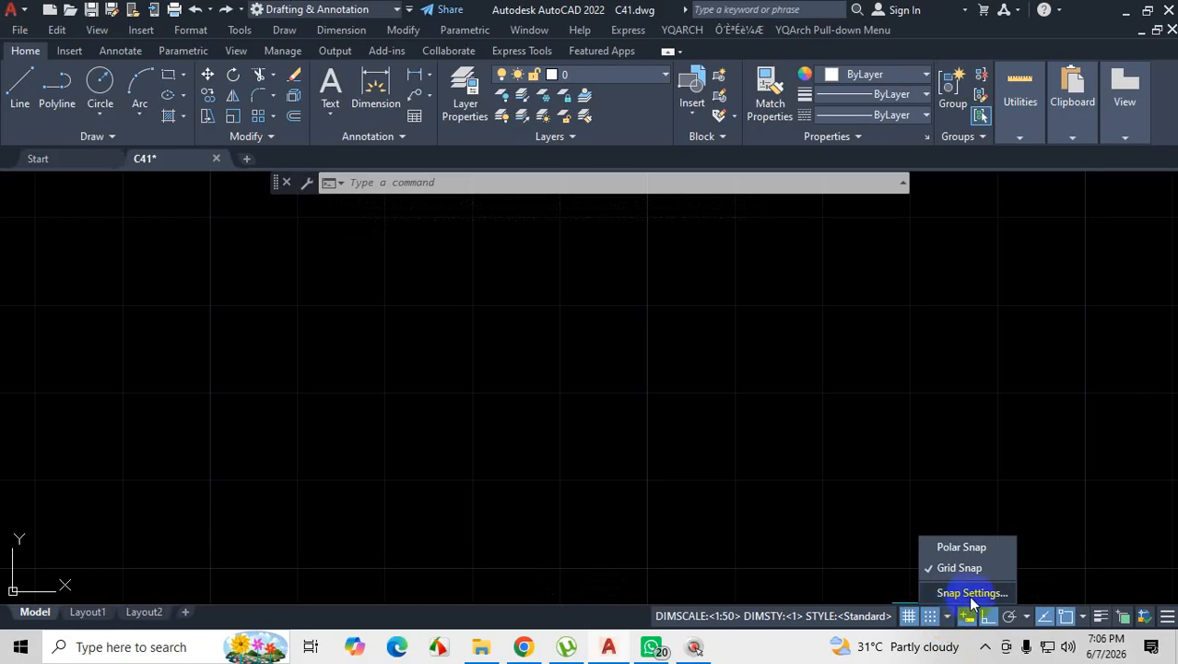
{"action": "left_click", "coordinate": [972, 593]}
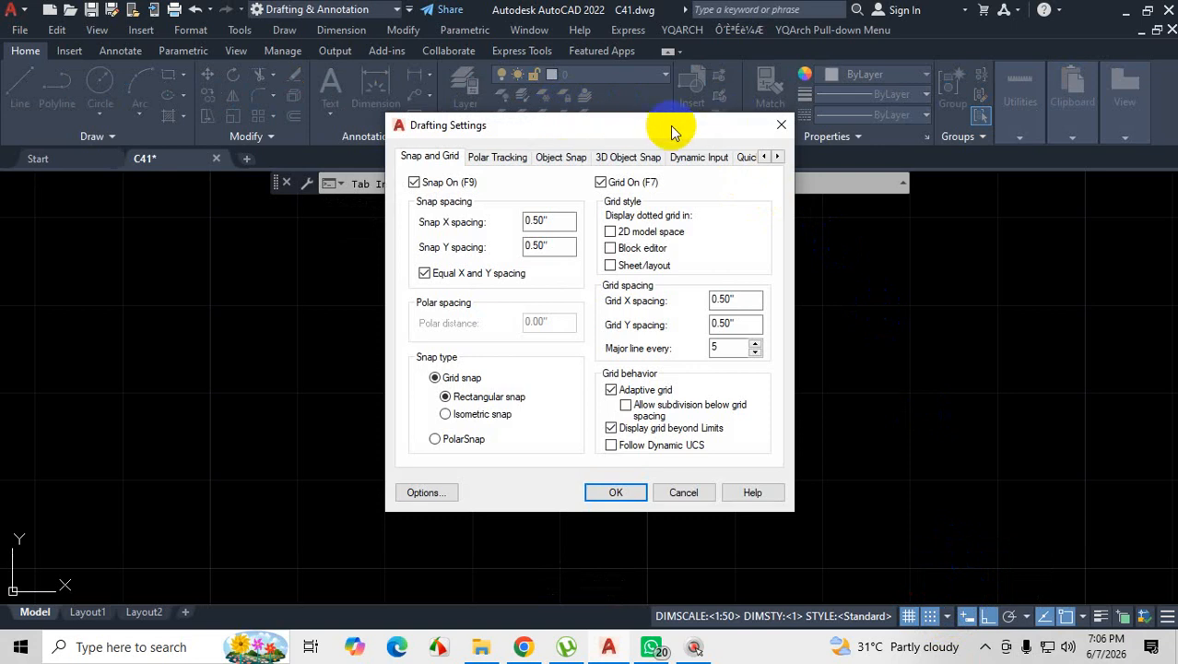
{"action": "key", "text": "ctrl+1"}
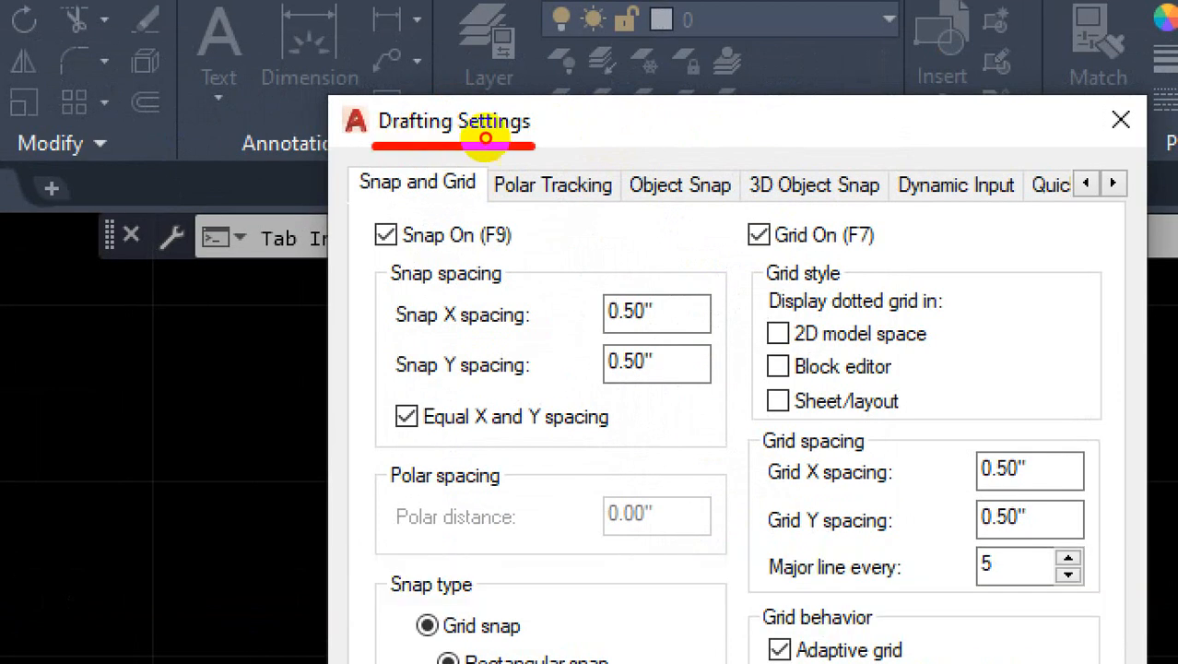
{"action": "left_click_drag", "start_coordinate": [416, 109], "coordinate": [385, 158]}
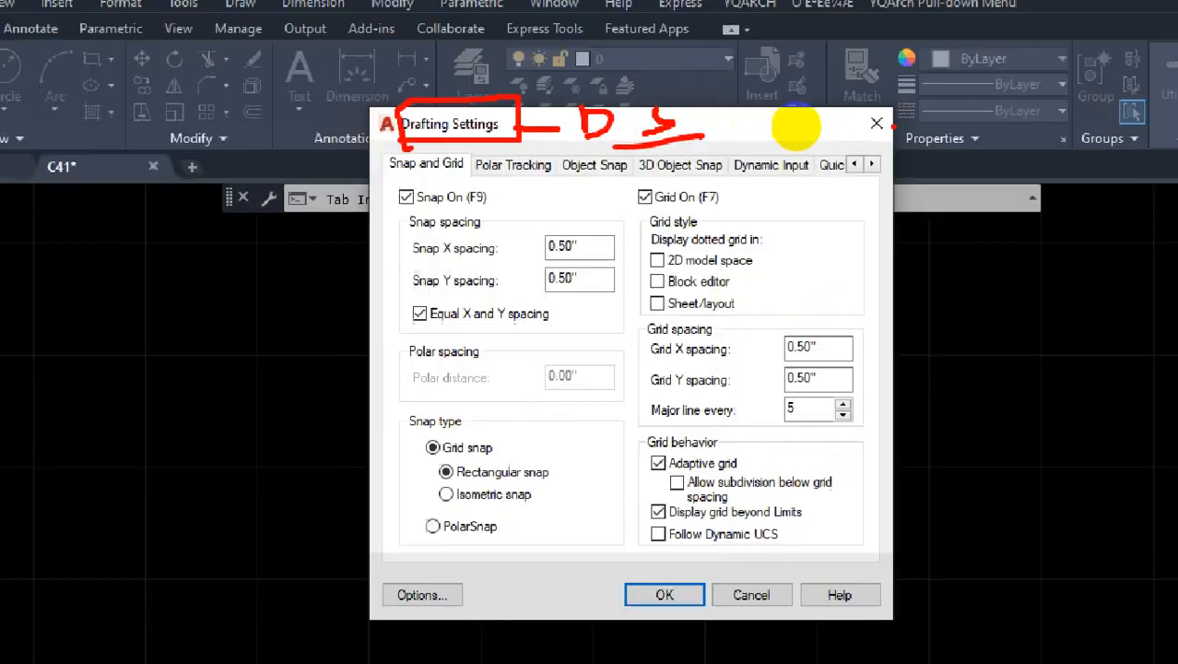
{"action": "key", "text": "Escape"}
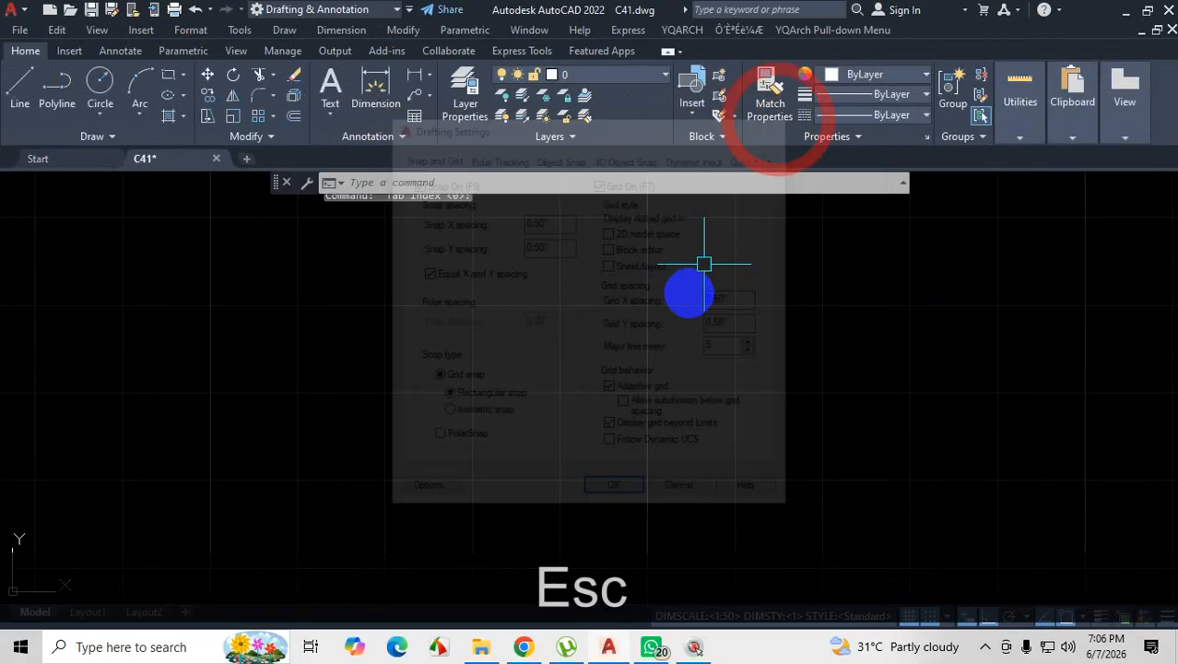
Reopen Drafting Settings with the DS command to examine the Snap On option and the snap spacing.
{"action": "type", "text": "ds"}
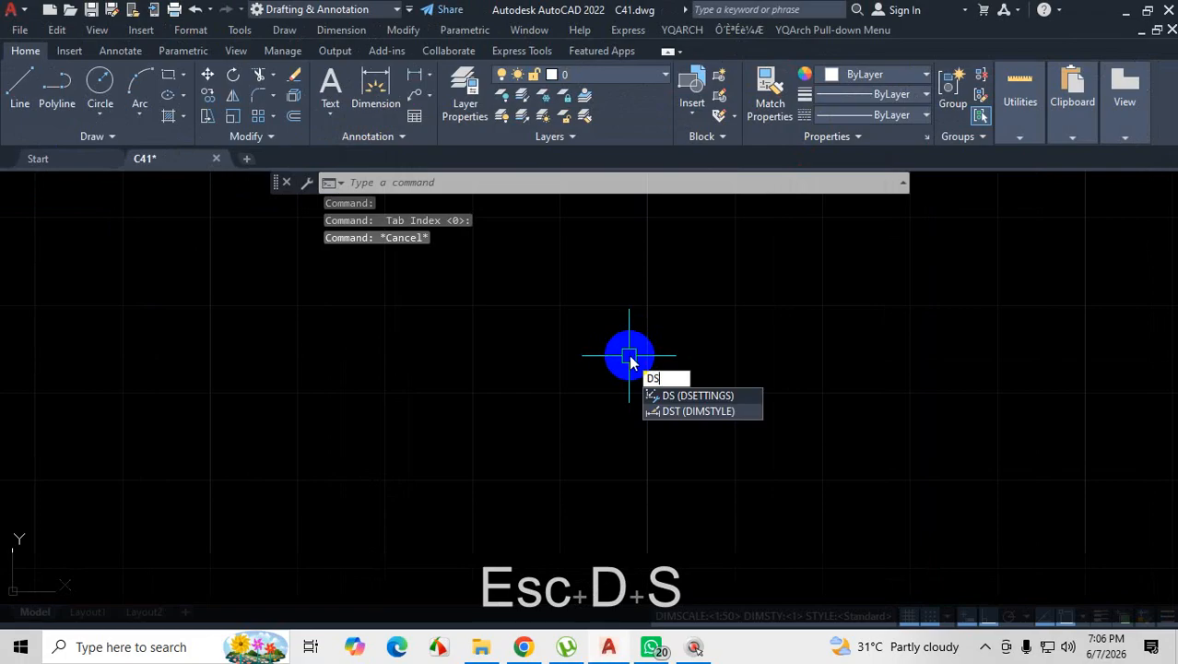
{"action": "key", "text": "Return"}
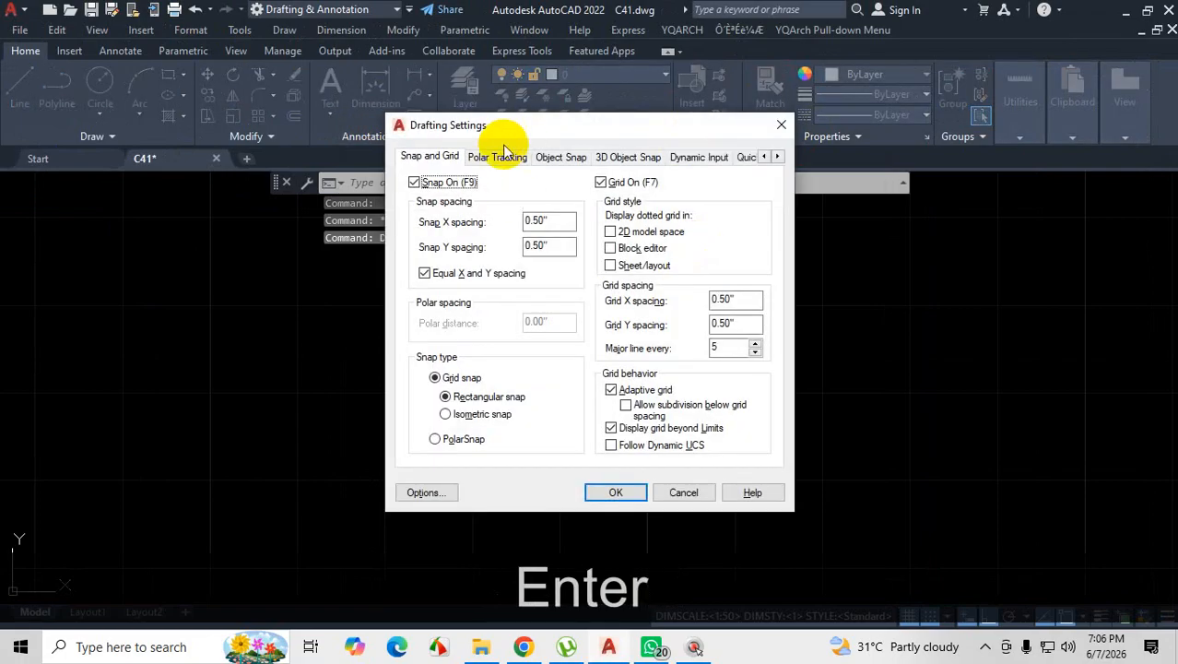
{"action": "key", "text": "ctrl+1"}
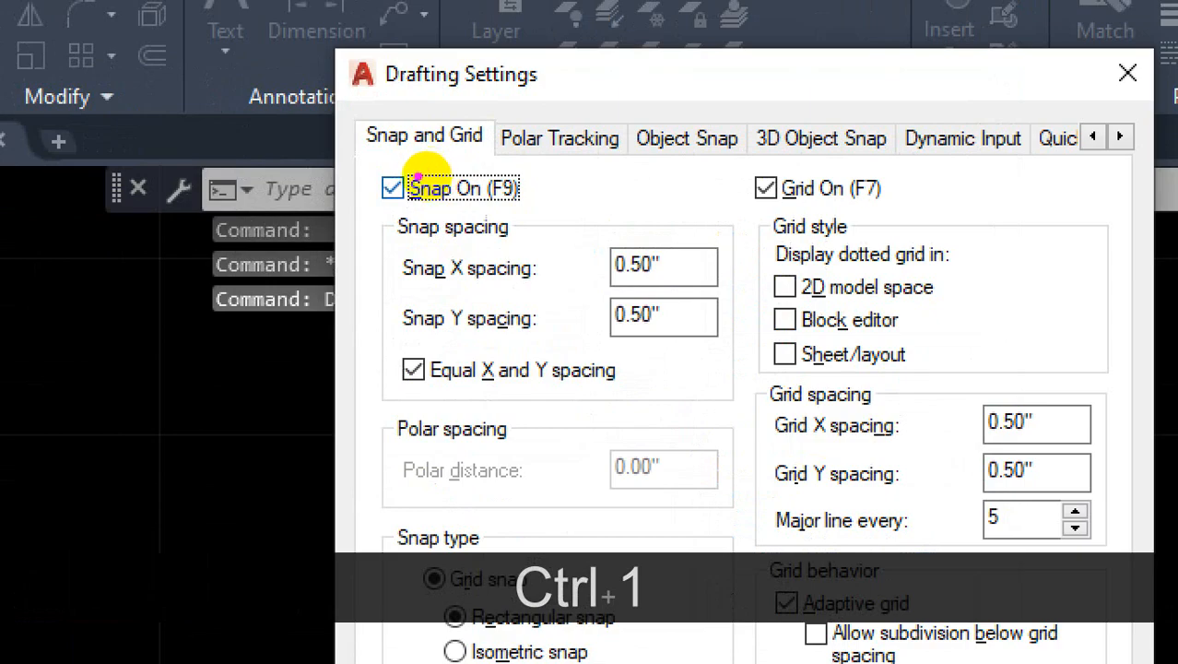
Examine the Snap On and Grid On options and compare the snap spacing with the grid spacing in Drafting Settings.
{"action": "left_click_drag", "start_coordinate": [368, 154], "coordinate": [432, 153]}
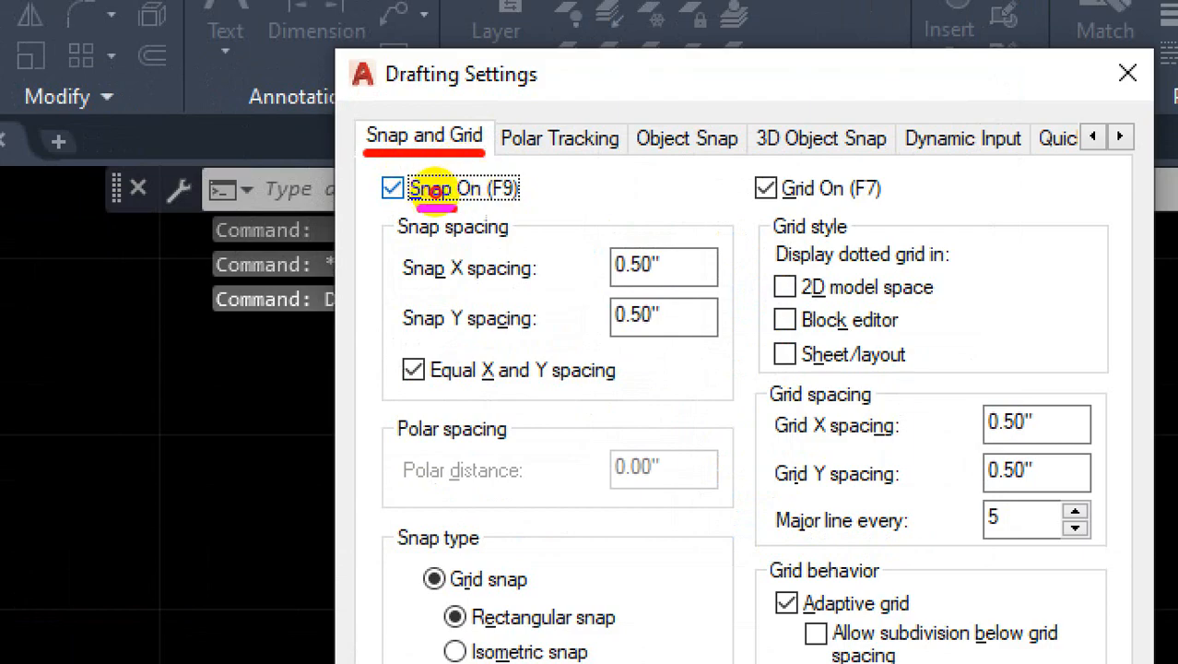
{"action": "mouse_move", "coordinate": [406, 205]}
{"action": "left_mouse_down"}
{"action": "mouse_move", "coordinate": [474, 208]}
{"action": "mouse_move", "coordinate": [509, 174]}
{"action": "left_mouse_up"}
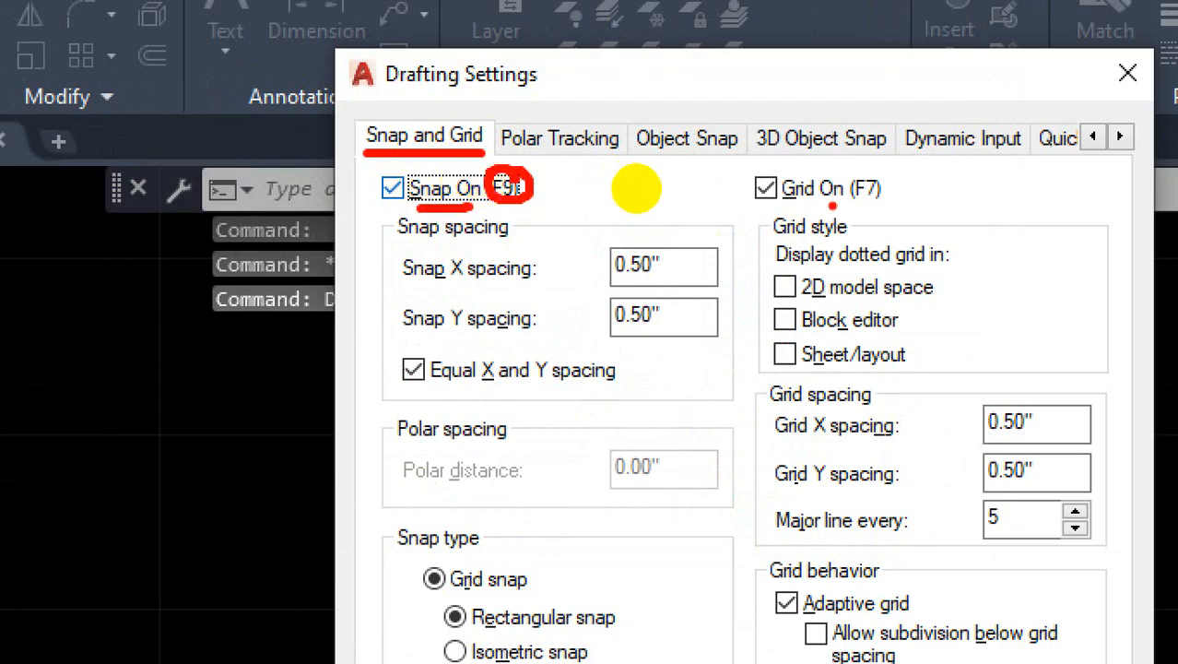
{"action": "left_click_drag", "start_coordinate": [795, 216], "coordinate": [979, 211]}
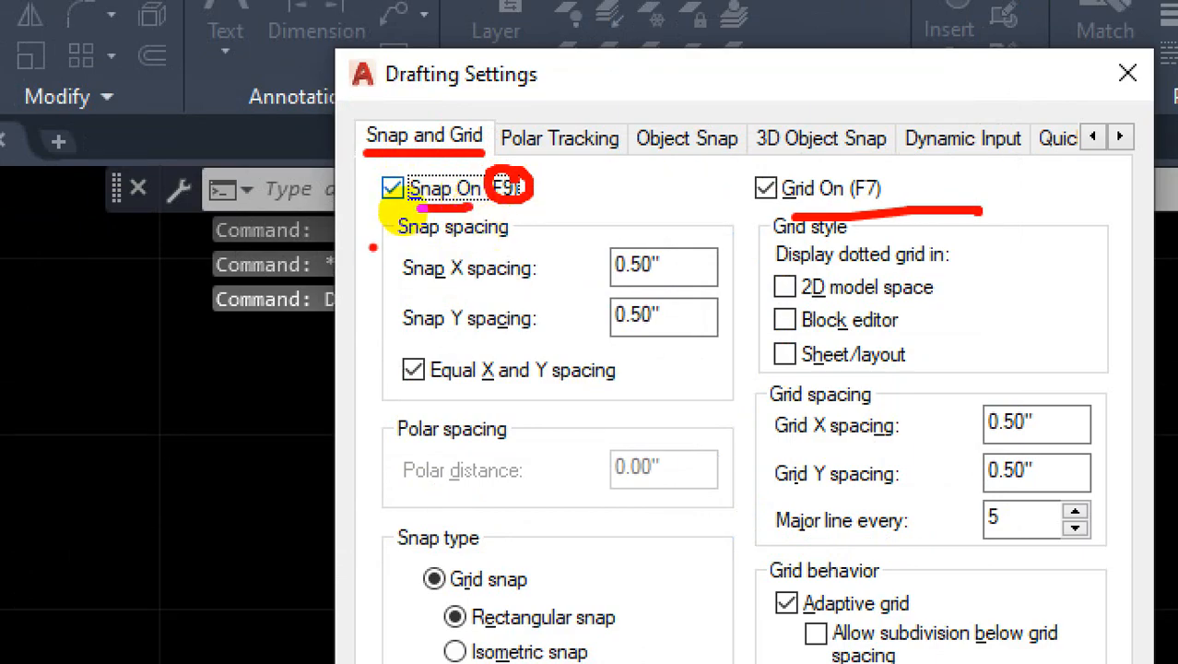
{"action": "mouse_move", "coordinate": [387, 210]}
{"action": "left_mouse_down"}
{"action": "mouse_move", "coordinate": [382, 343]}
{"action": "mouse_move", "coordinate": [724, 343]}
{"action": "mouse_move", "coordinate": [737, 258]}
{"action": "mouse_move", "coordinate": [516, 222]}
{"action": "mouse_move", "coordinate": [396, 223]}
{"action": "left_mouse_up"}
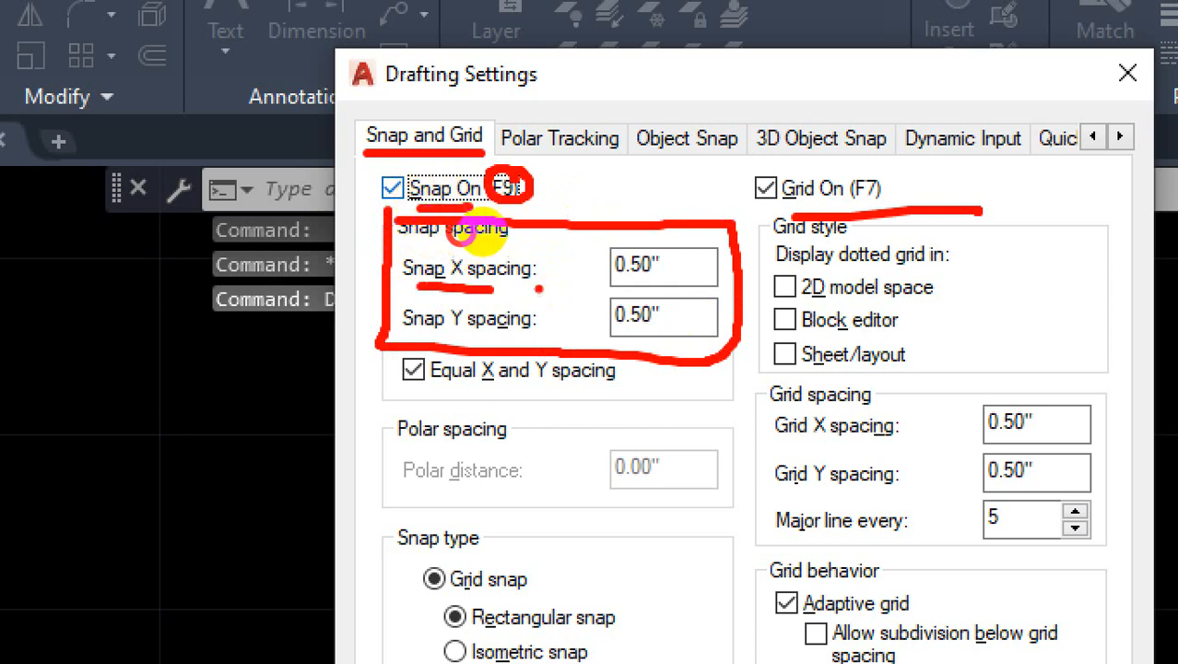
{"action": "left_click_drag", "start_coordinate": [466, 233], "coordinate": [538, 233]}
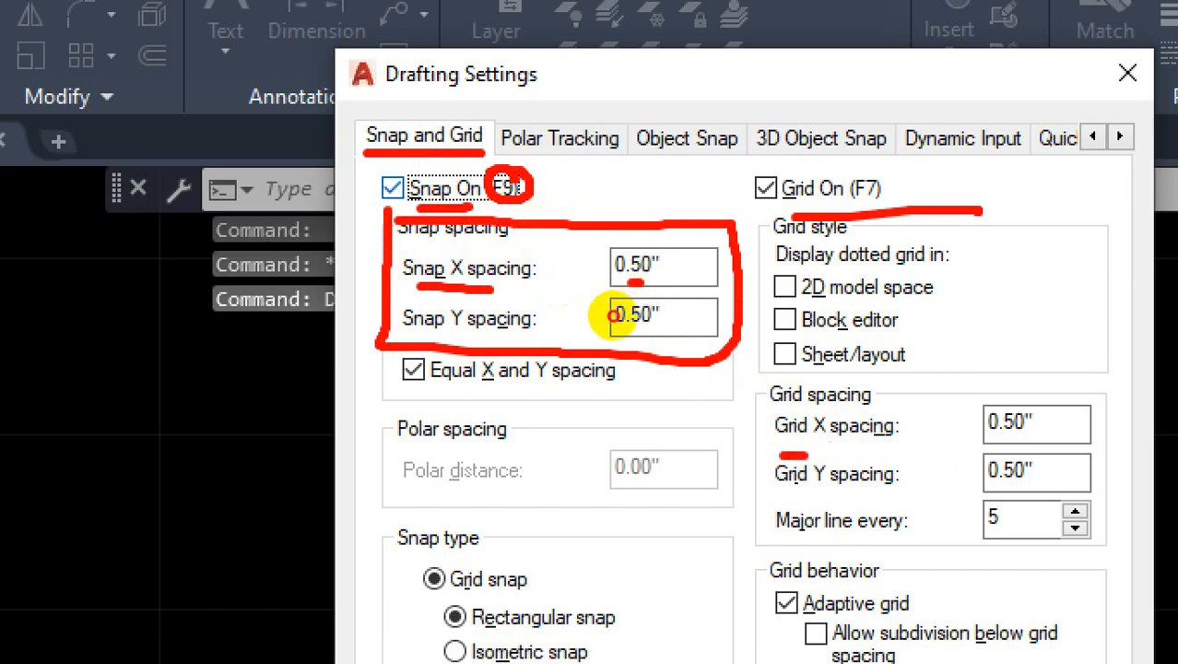
{"action": "left_click_drag", "start_coordinate": [807, 454], "coordinate": [889, 445]}
{"action": "left_click_drag", "start_coordinate": [966, 442], "coordinate": [1065, 439]}
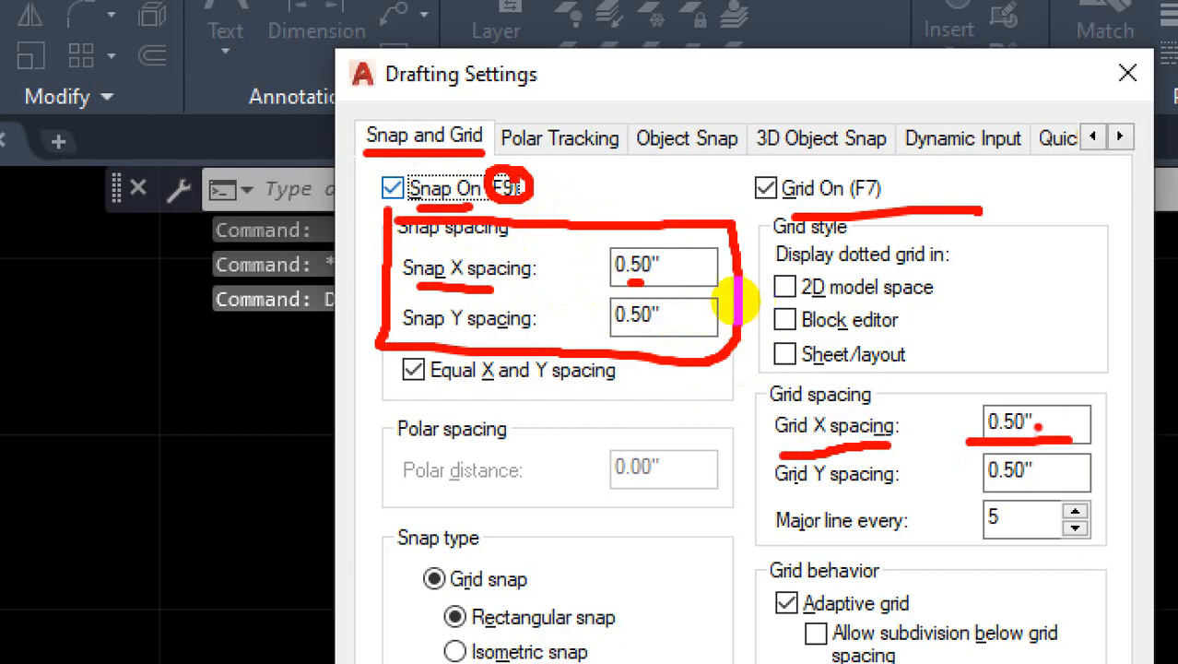
{"action": "key", "text": "Escape"}
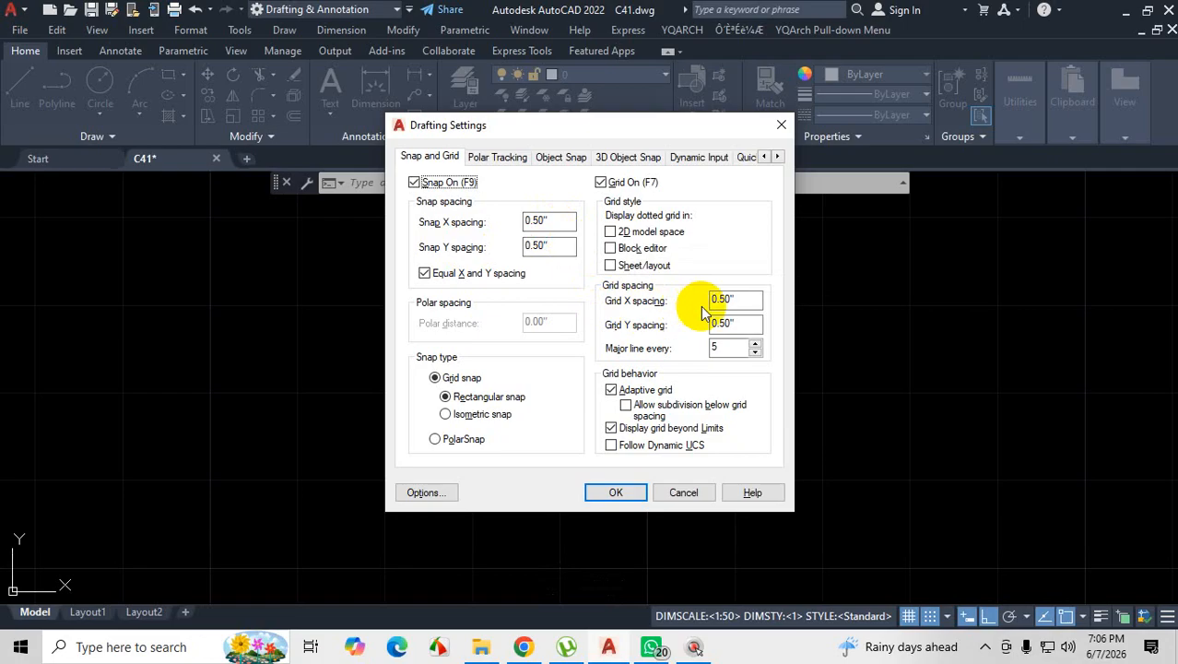
Set the Grid X and Y spacing to 1" and apply the drafting settings.
{"action": "left_click_drag", "start_coordinate": [754, 298], "coordinate": [684, 303]}
{"action": "type", "text": "1"}
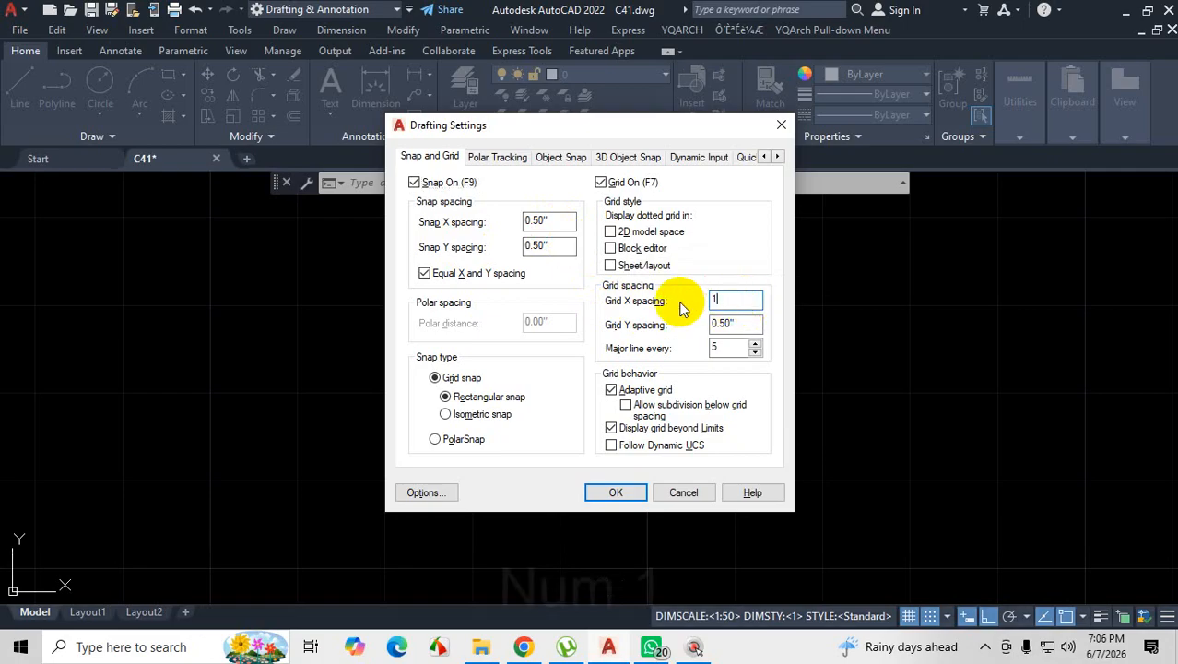
{"action": "key", "text": "Return"}
Reopen Drafting Settings with the DS command, compare the 1.00" grid spacing with the 0.50" snap spacing against the grid, and close the dialog.
{"action": "type", "text": "d"}
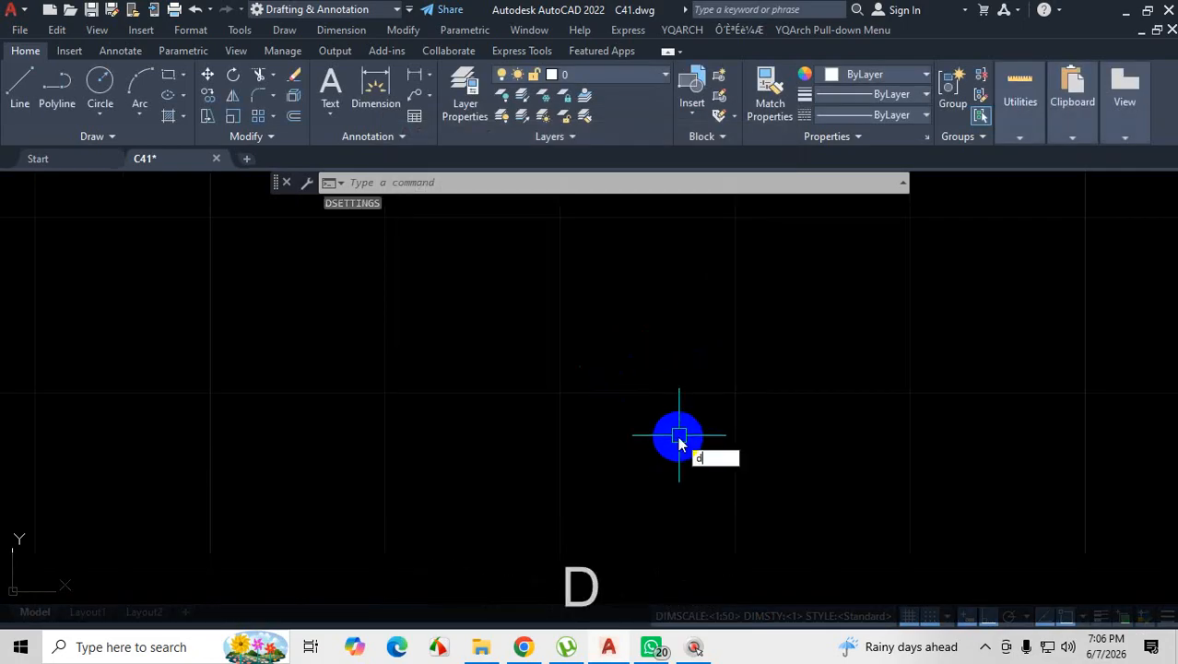
{"action": "type", "text": "s"}
{"action": "key", "text": "Return"}
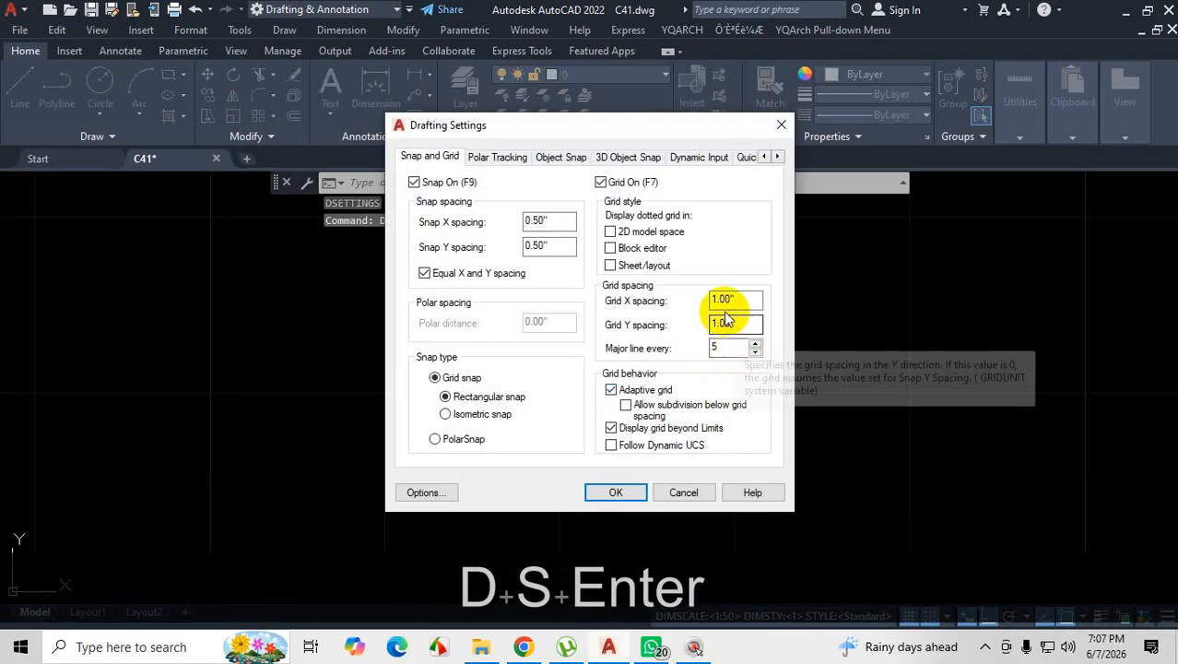
{"action": "key", "text": "ctrl+1"}
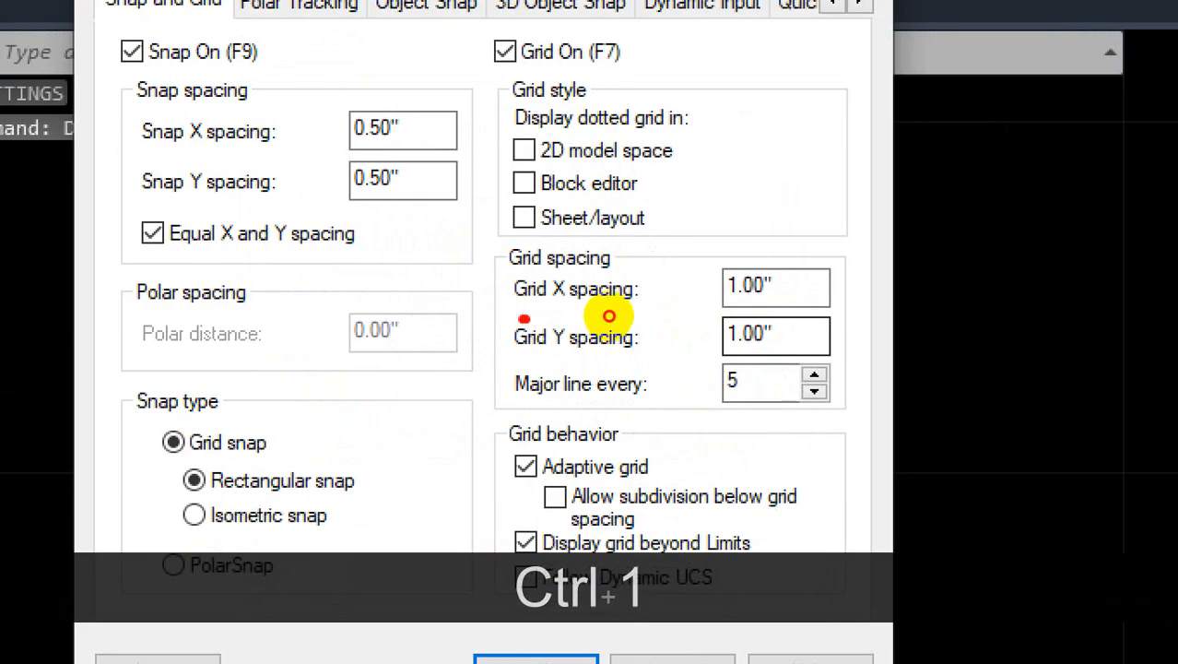
{"action": "left_click_drag", "start_coordinate": [524, 319], "coordinate": [599, 316]}
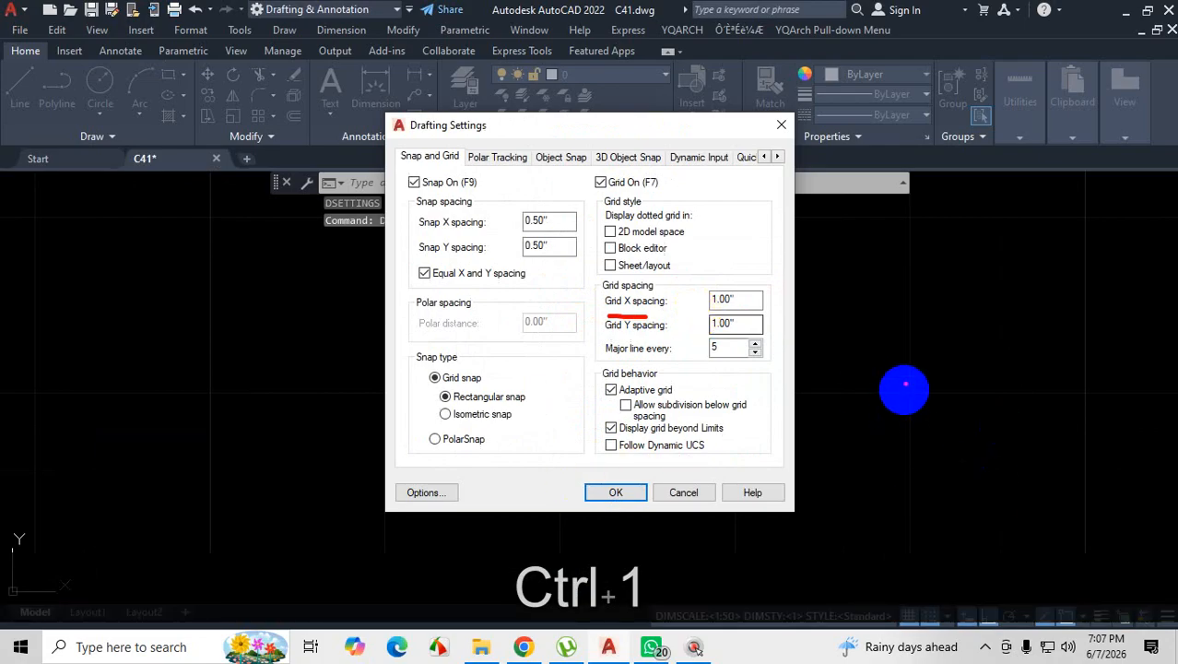
{"action": "left_click_drag", "start_coordinate": [909, 398], "coordinate": [911, 422]}
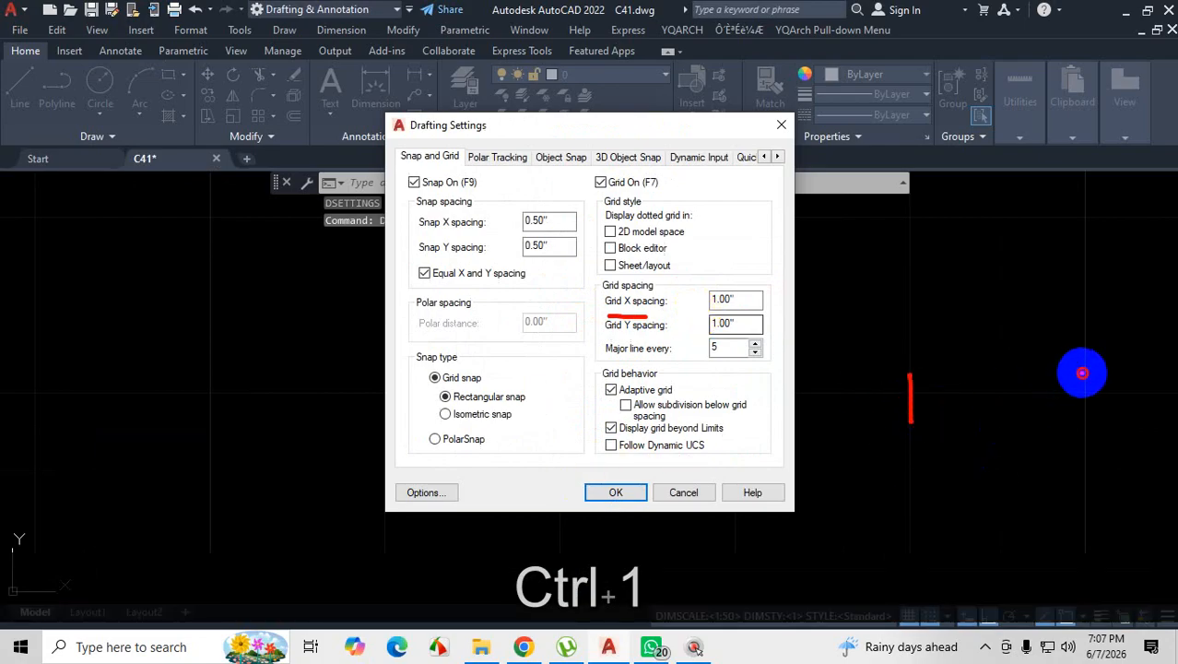
{"action": "left_click_drag", "start_coordinate": [1082, 372], "coordinate": [1084, 411]}
{"action": "left_click_drag", "start_coordinate": [984, 337], "coordinate": [1018, 336]}
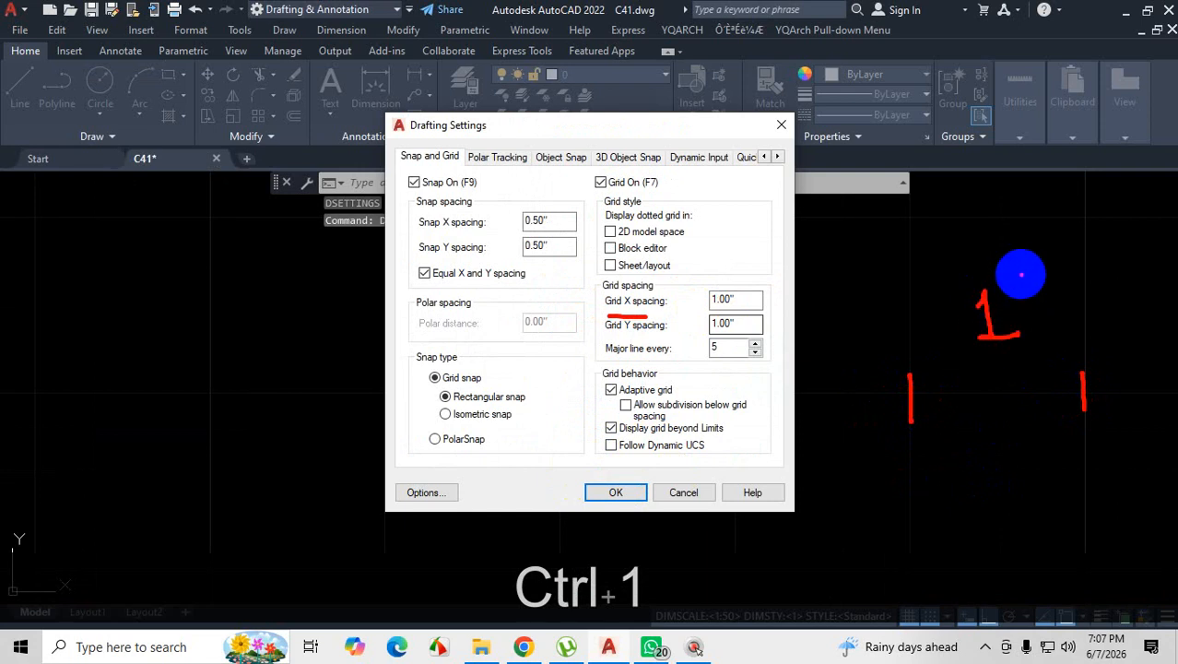
{"action": "mouse_move", "coordinate": [532, 189]}
{"action": "left_mouse_down"}
{"action": "mouse_move", "coordinate": [564, 223]}
{"action": "mouse_move", "coordinate": [514, 198]}
{"action": "left_mouse_up"}
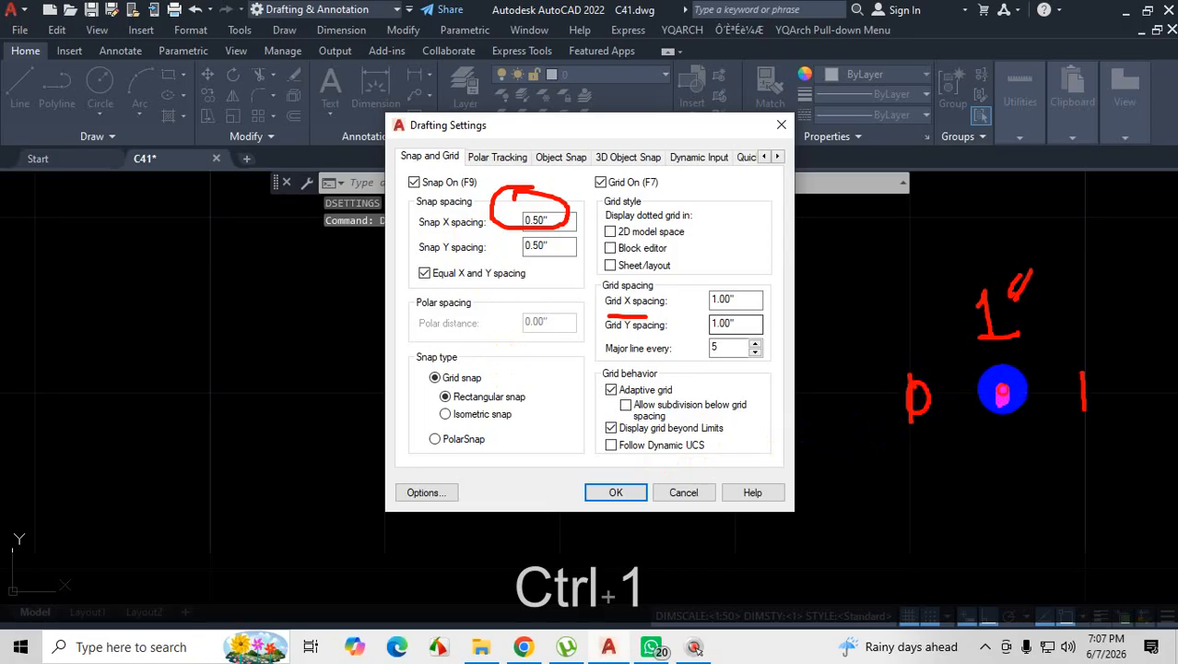
{"action": "mouse_move", "coordinate": [516, 199]}
{"action": "left_mouse_down"}
{"action": "mouse_move", "coordinate": [478, 241]}
{"action": "mouse_move", "coordinate": [512, 190]}
{"action": "left_mouse_up"}
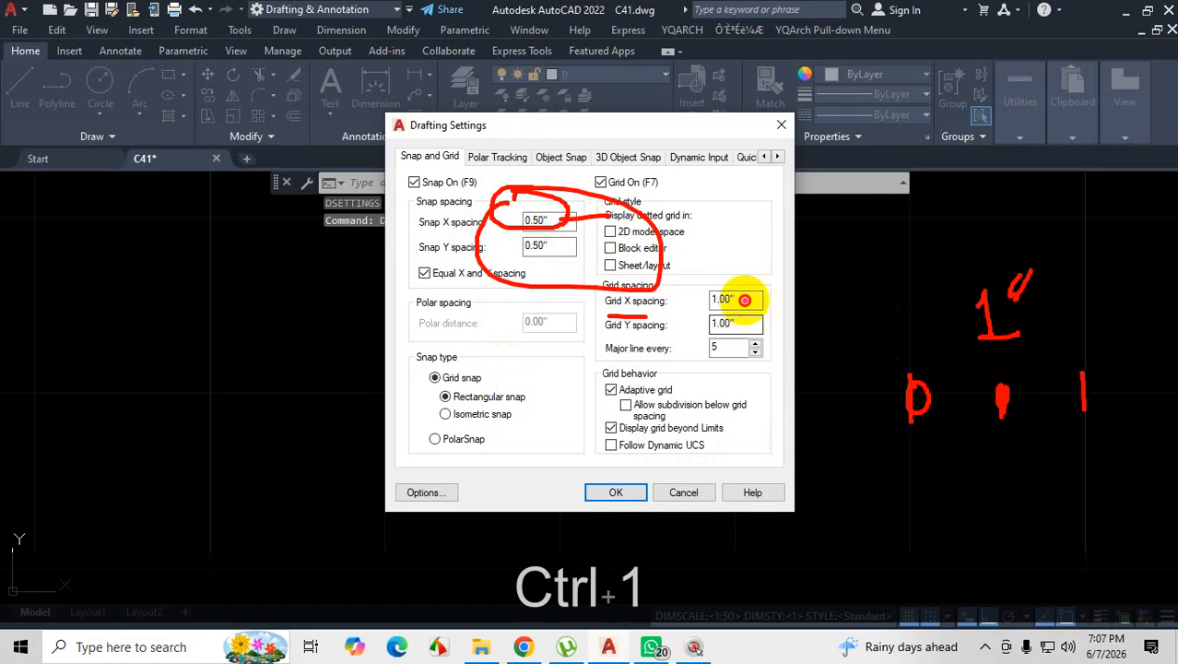
{"action": "left_click_drag", "start_coordinate": [742, 299], "coordinate": [786, 299]}
{"action": "left_click_drag", "start_coordinate": [912, 242], "coordinate": [1102, 220]}
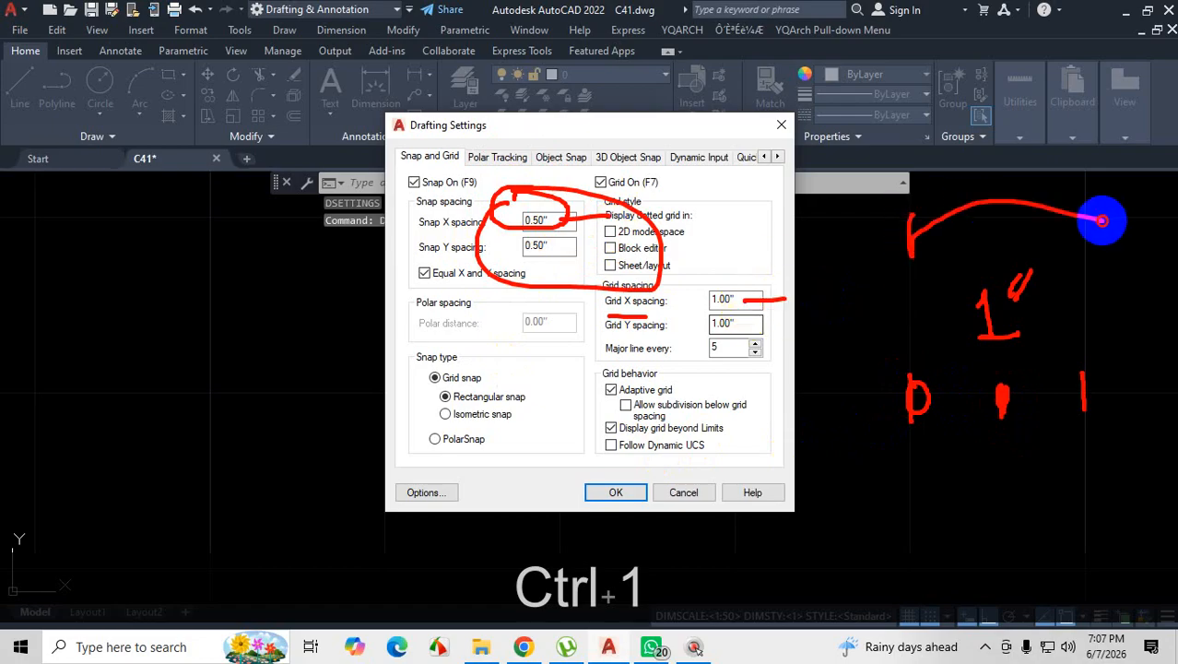
{"action": "key", "text": "Escape"}
{"action": "left_click", "coordinate": [616, 491]}
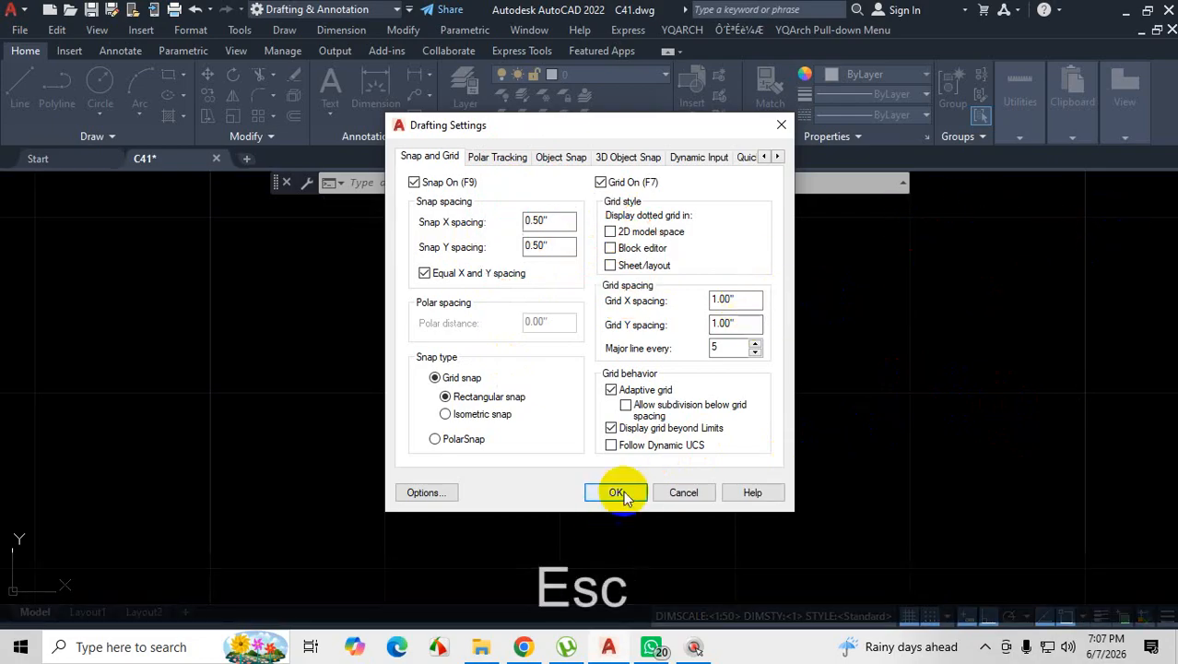
Test the Line command with Snap mode on, then turn Snap mode off and draw a horizontal line about 1.10" long.
{"action": "left_click", "coordinate": [20, 78]}
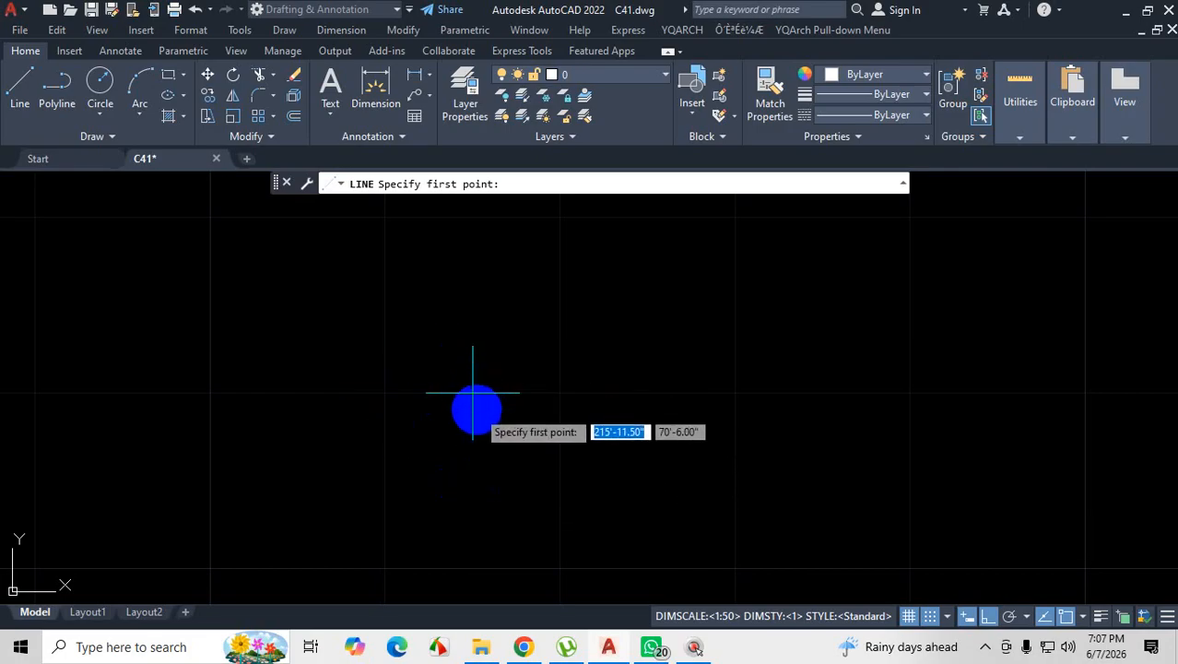
{"action": "key", "text": "Escape"}
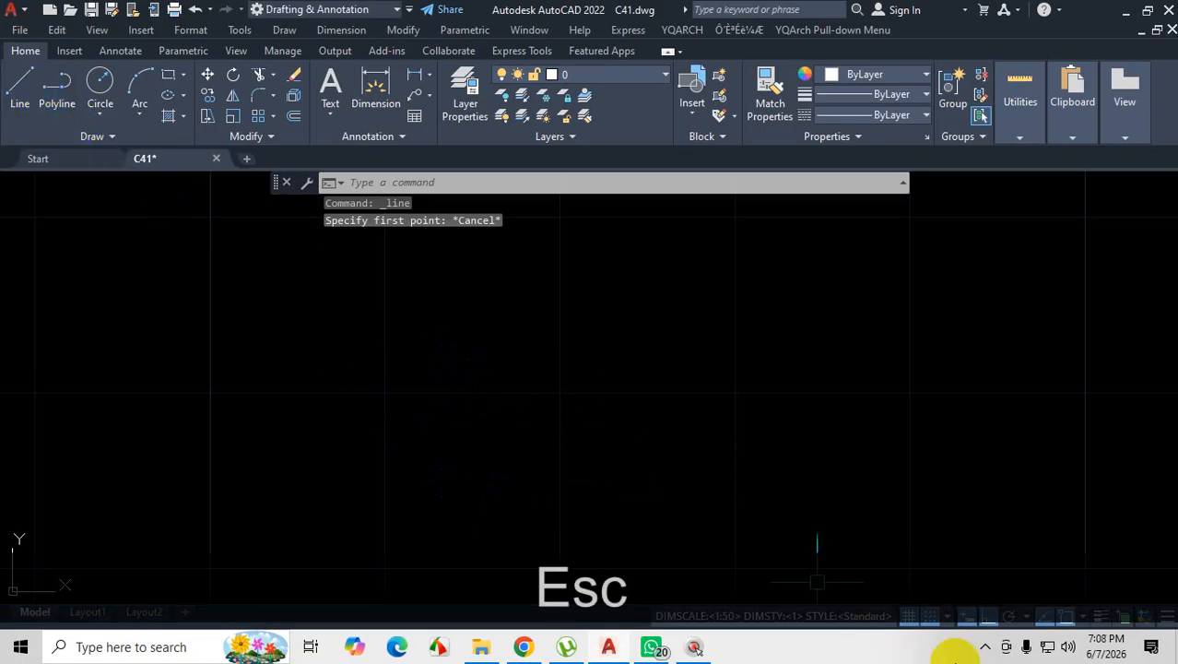
{"action": "left_click", "coordinate": [929, 615]}
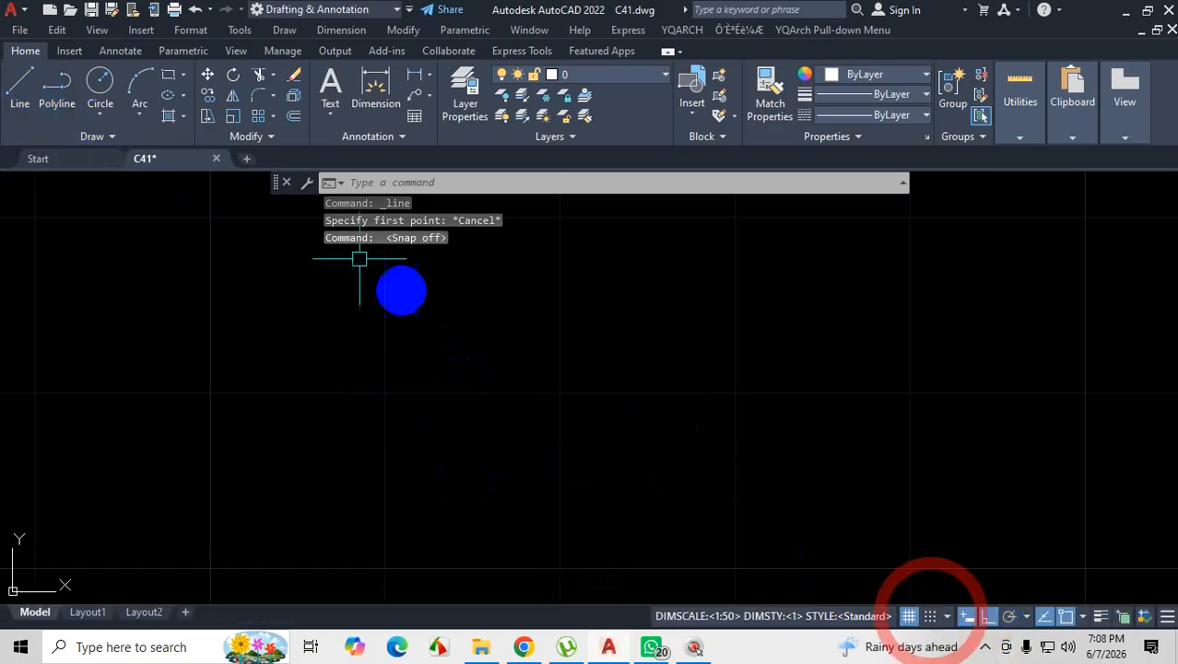
{"action": "left_click", "coordinate": [22, 88]}
{"action": "left_click", "coordinate": [471, 326]}
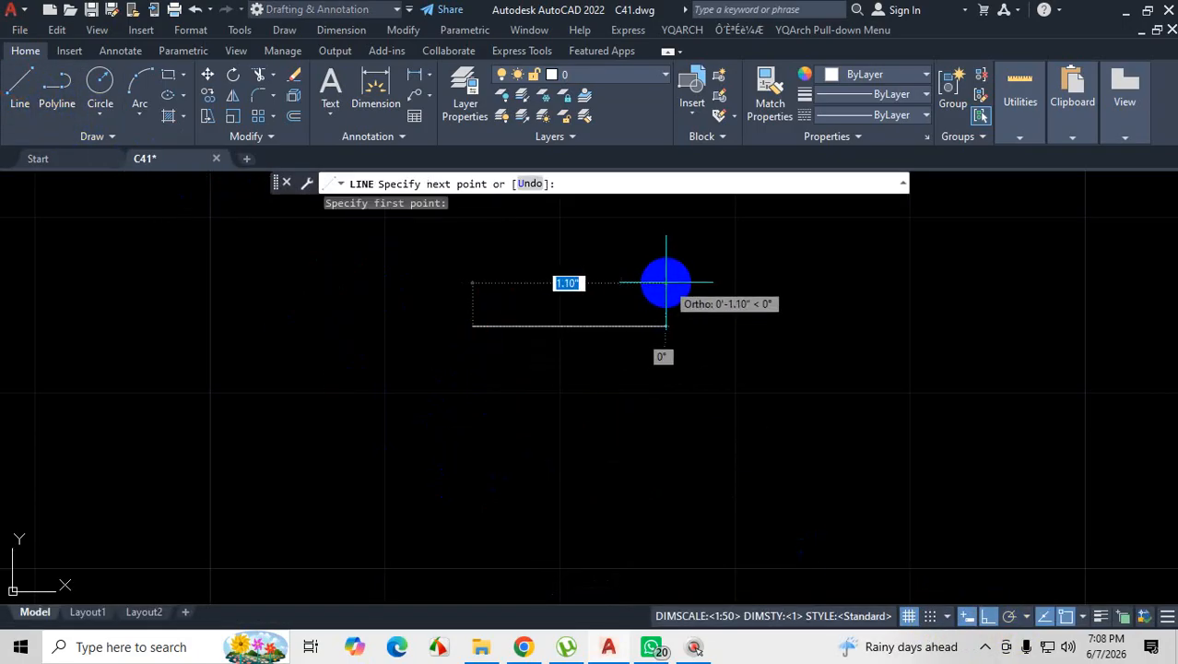
{"action": "left_click", "coordinate": [665, 283]}
{"action": "key", "text": "Escape"}
Start another Line command and toggle Snap mode on, off and on again to compare crosshair movement around the line.
{"action": "left_click", "coordinate": [928, 615]}
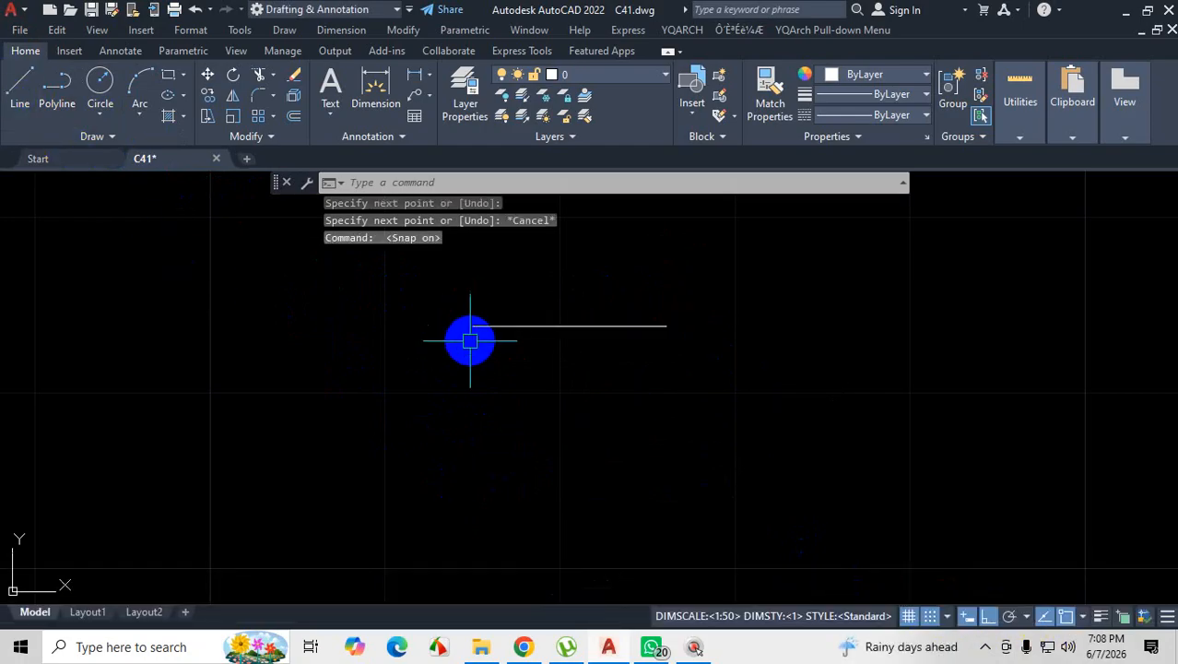
{"action": "left_click", "coordinate": [20, 87]}
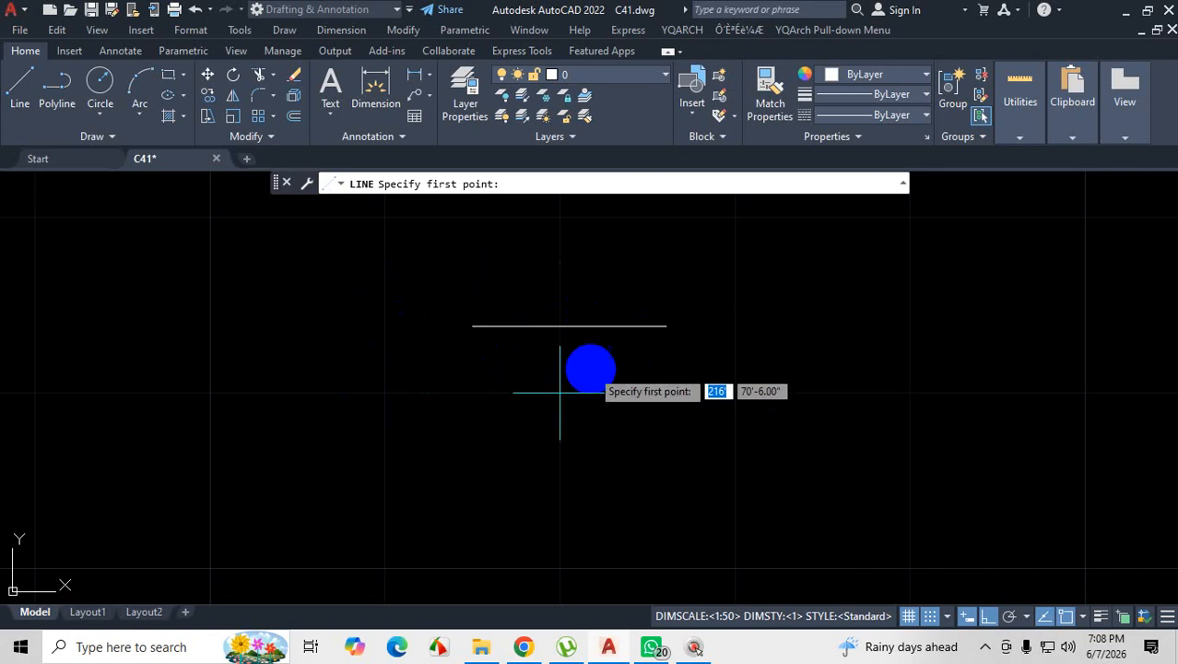
{"action": "left_click", "coordinate": [928, 618]}
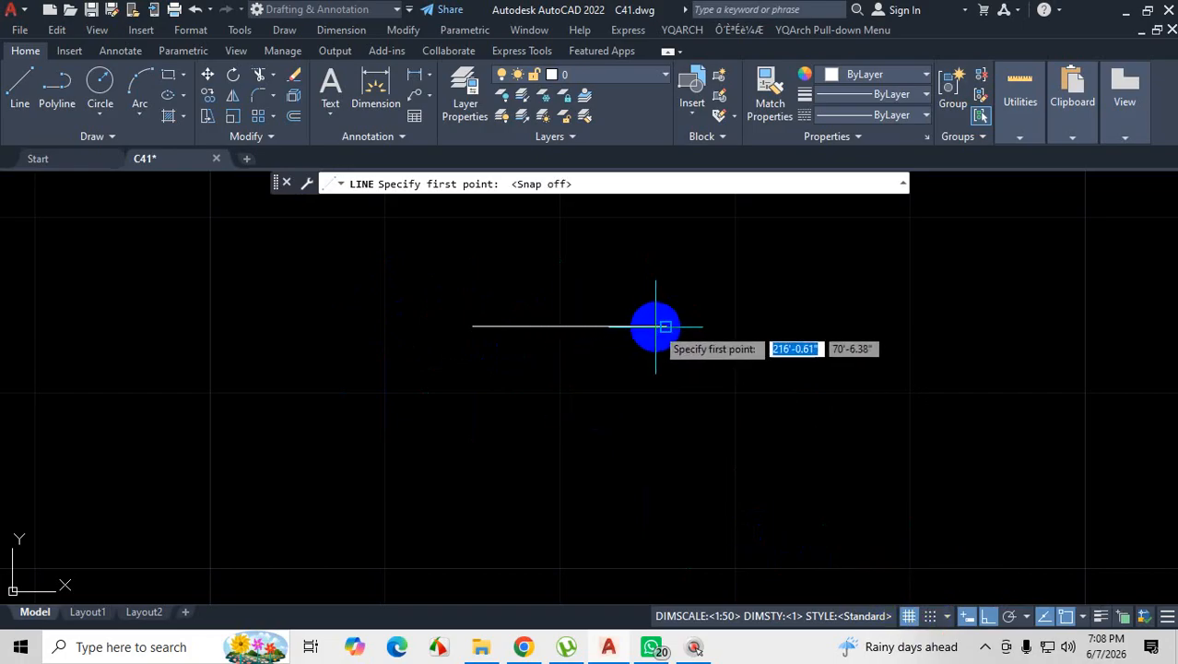
{"action": "left_click", "coordinate": [931, 616]}
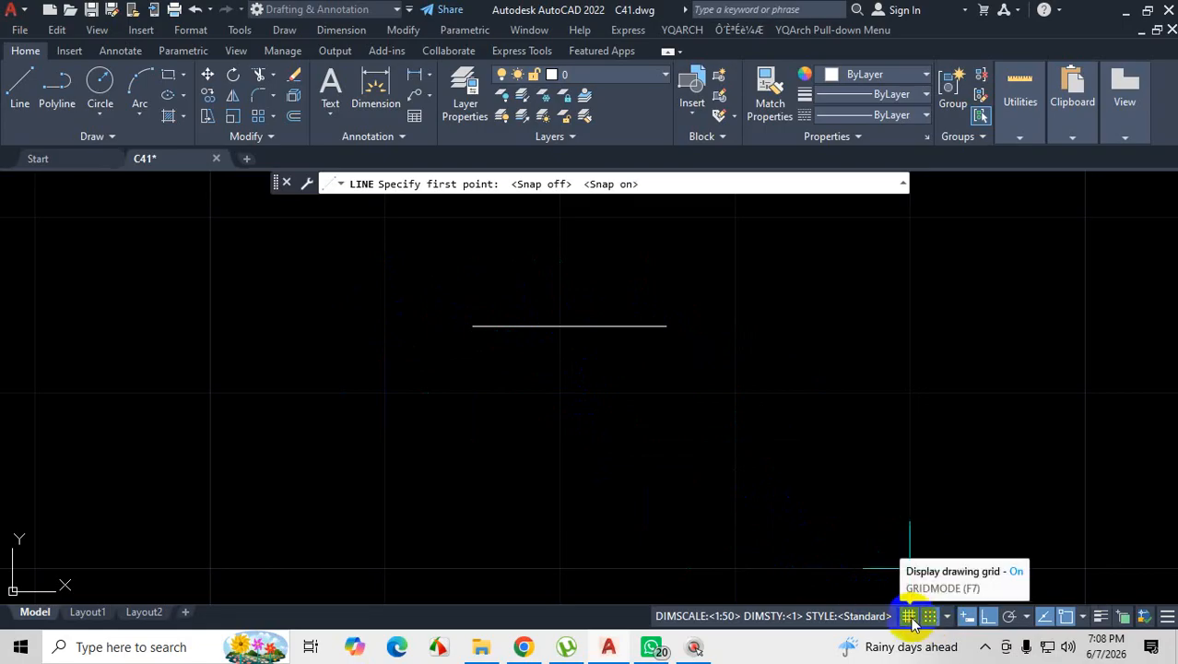
Turn off the grid display and Snap mode, and cancel the Line command without drawing.
{"action": "left_click", "coordinate": [909, 616]}
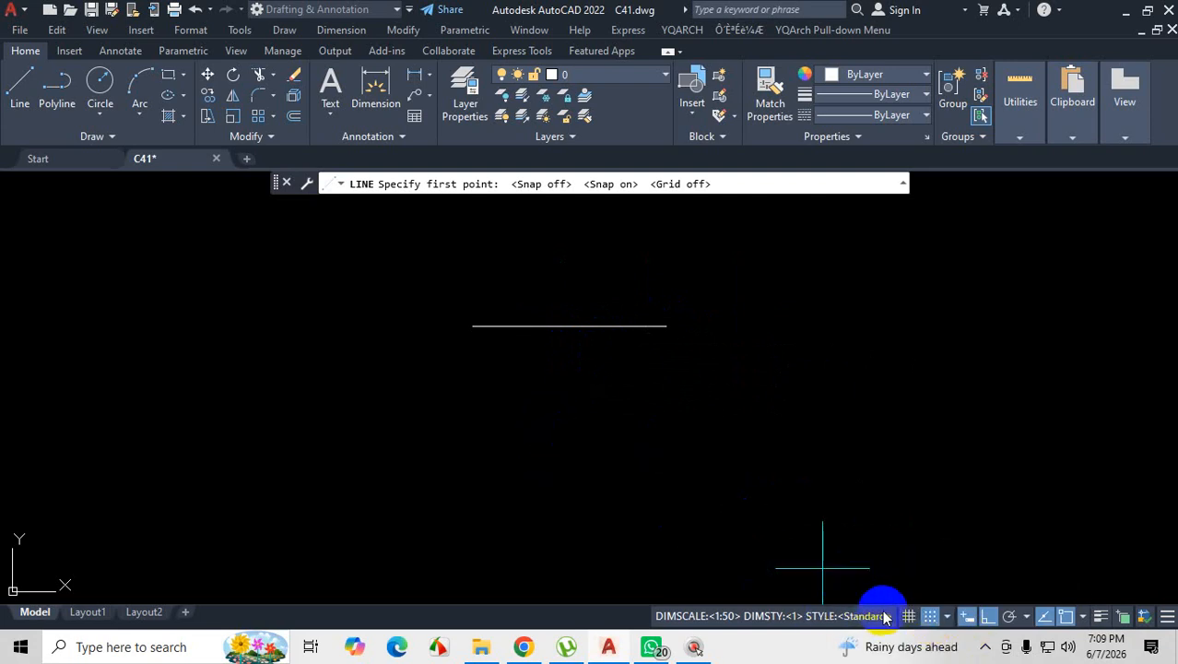
{"action": "left_click", "coordinate": [934, 621]}
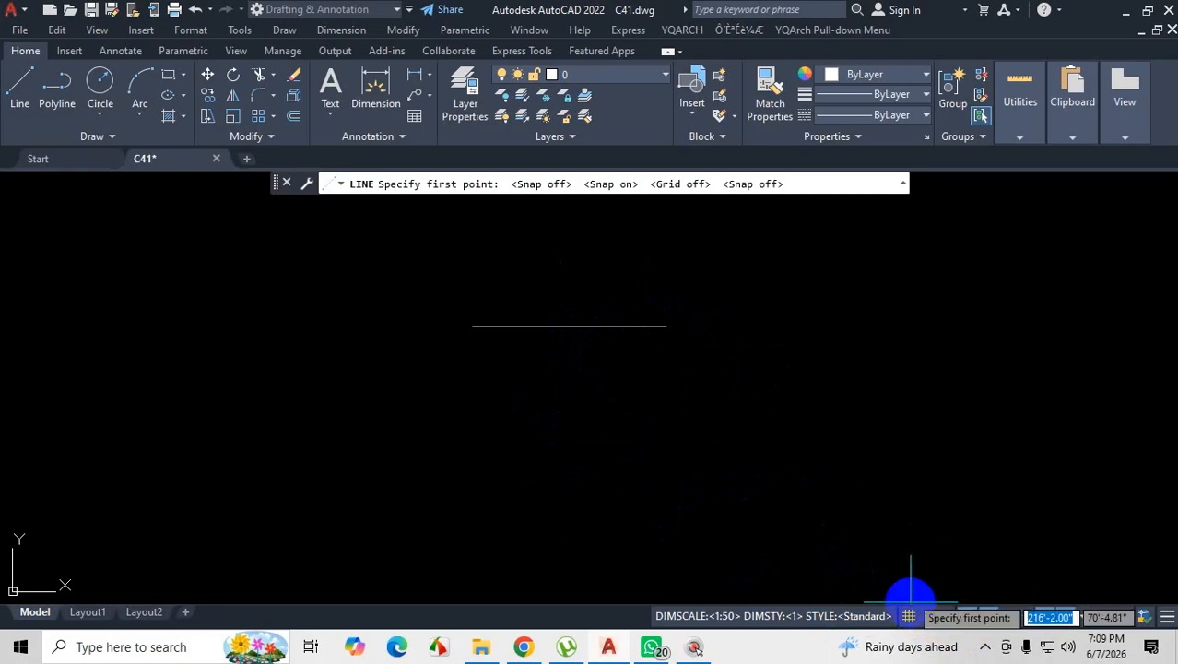
{"action": "key", "text": "Escape"}
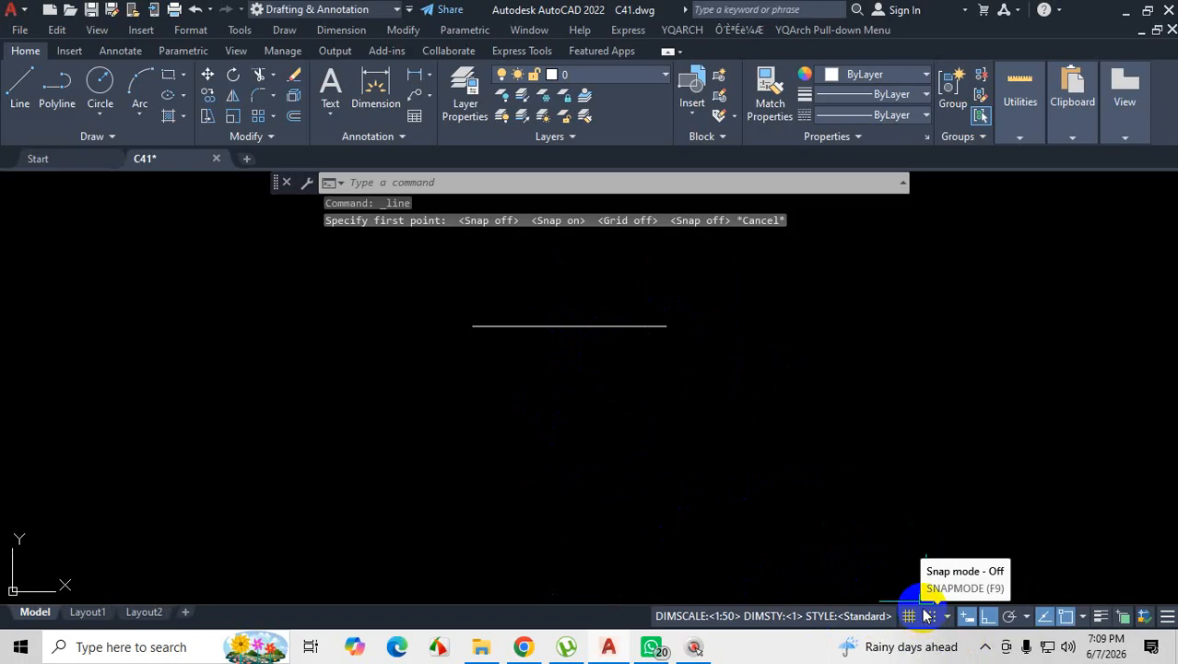
Review the status bar customization options, then select the horizontal test line with a selection window and erase it.
{"action": "left_click", "coordinate": [1167, 622]}
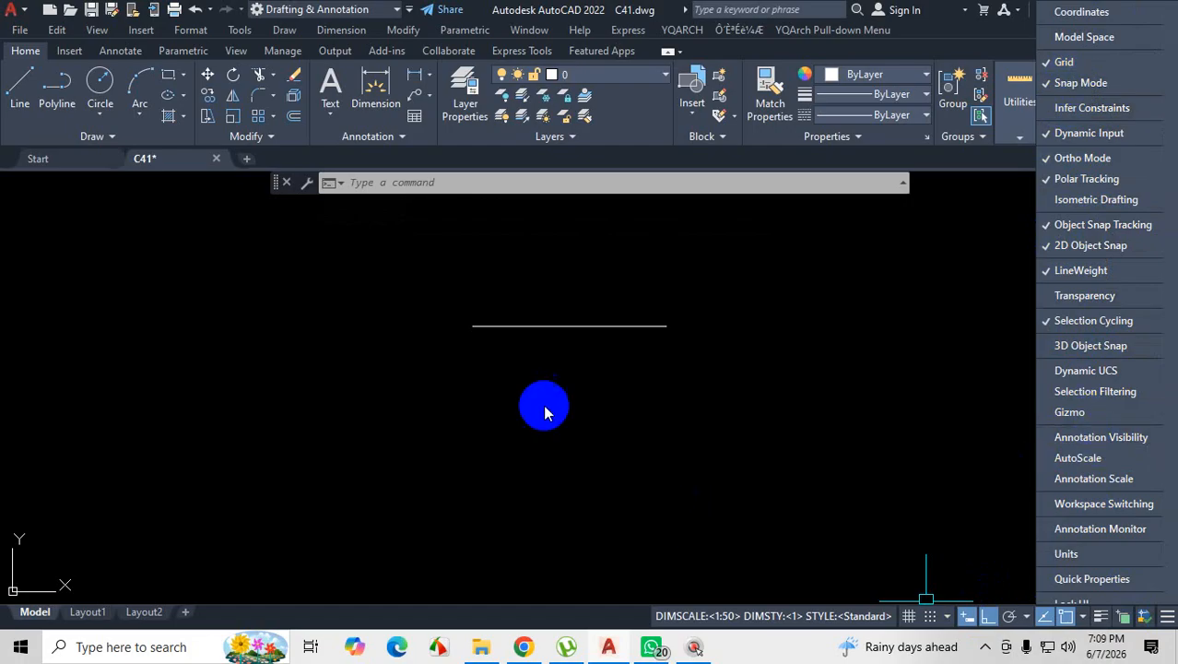
{"action": "left_click", "coordinate": [583, 384]}
{"action": "left_click", "coordinate": [715, 295]}
{"action": "left_click", "coordinate": [534, 397]}
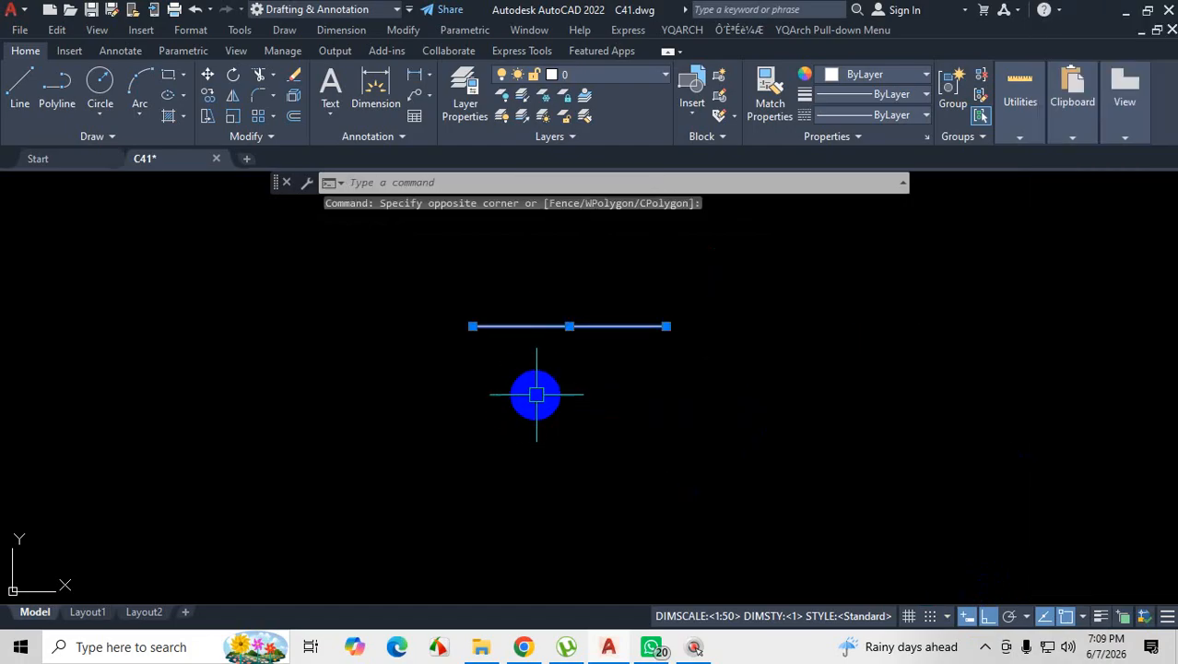
{"action": "key", "text": "Delete"}
Start resetting the model space limits and accept the default lower left corner of 0'-0.00",0'-0.00".
{"action": "type", "text": "li"}
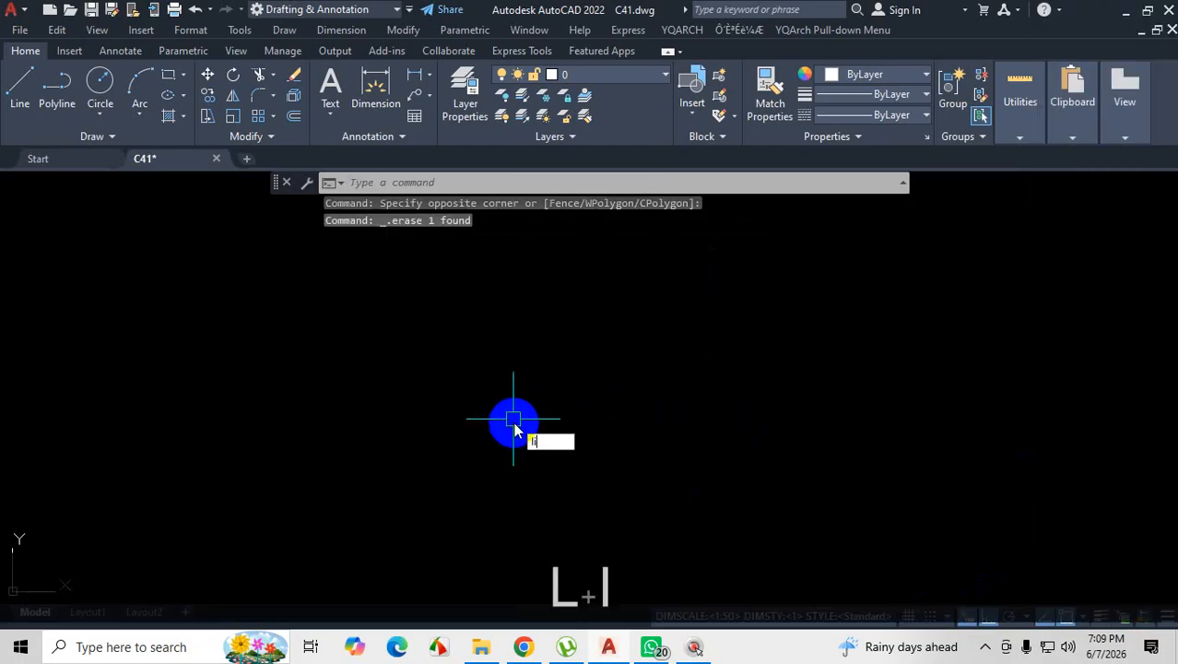
{"action": "type", "text": "m"}
{"action": "key", "text": "Return"}
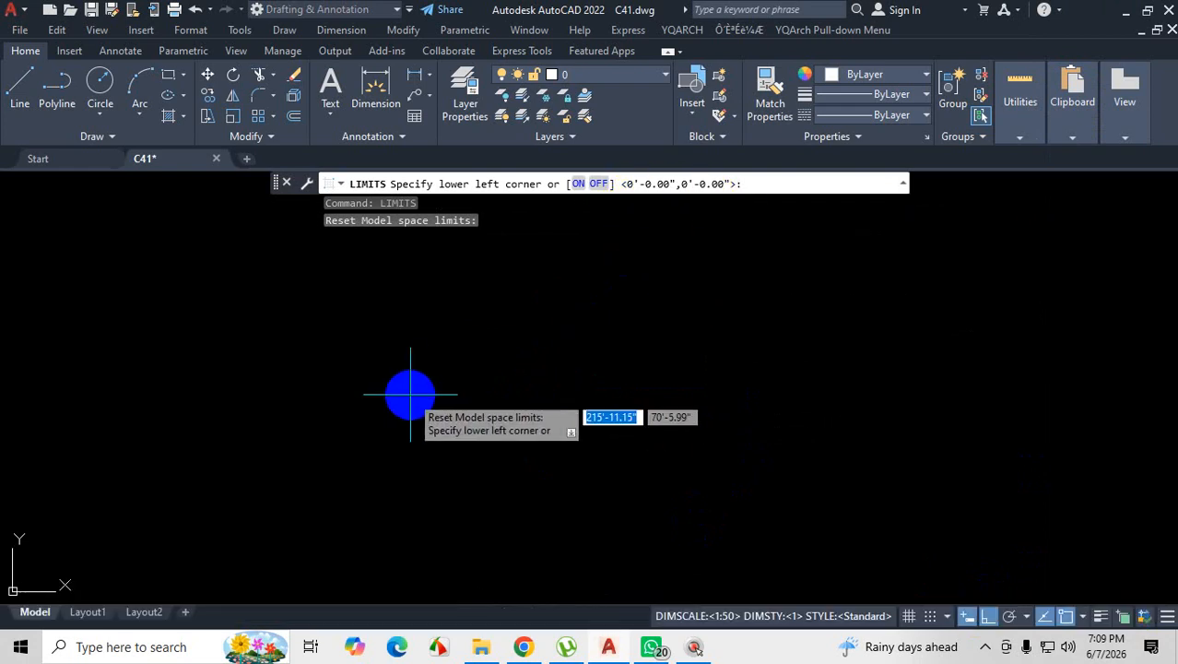
{"action": "key", "text": "Return"}
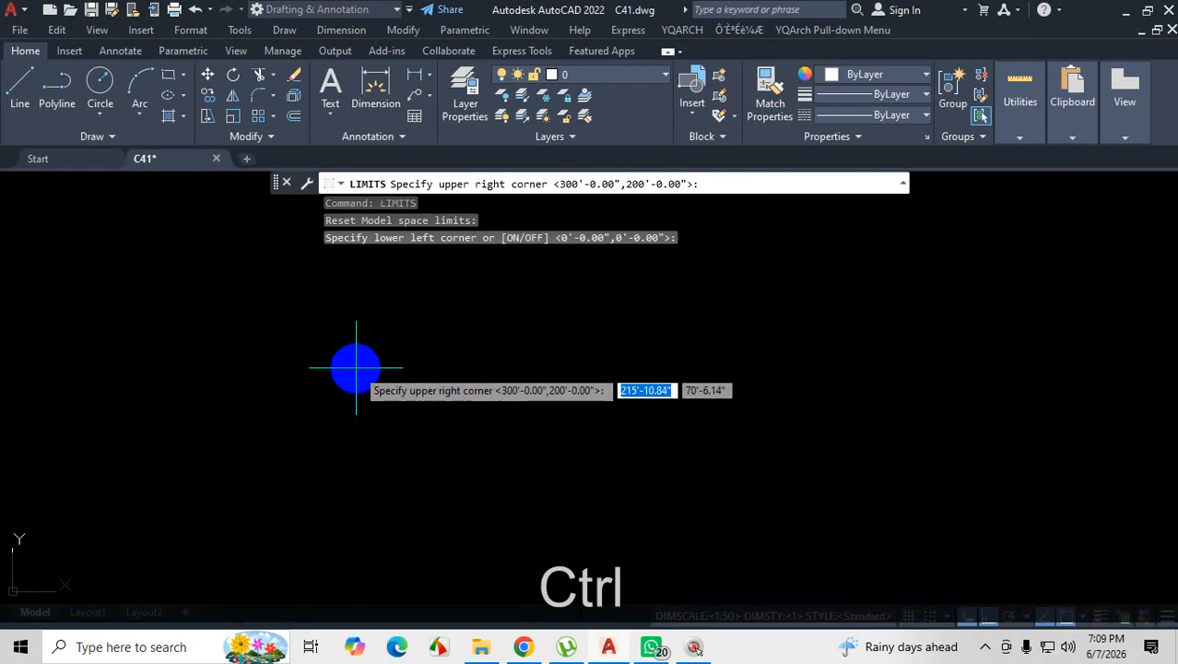
{"action": "key", "text": "ctrl+1"}
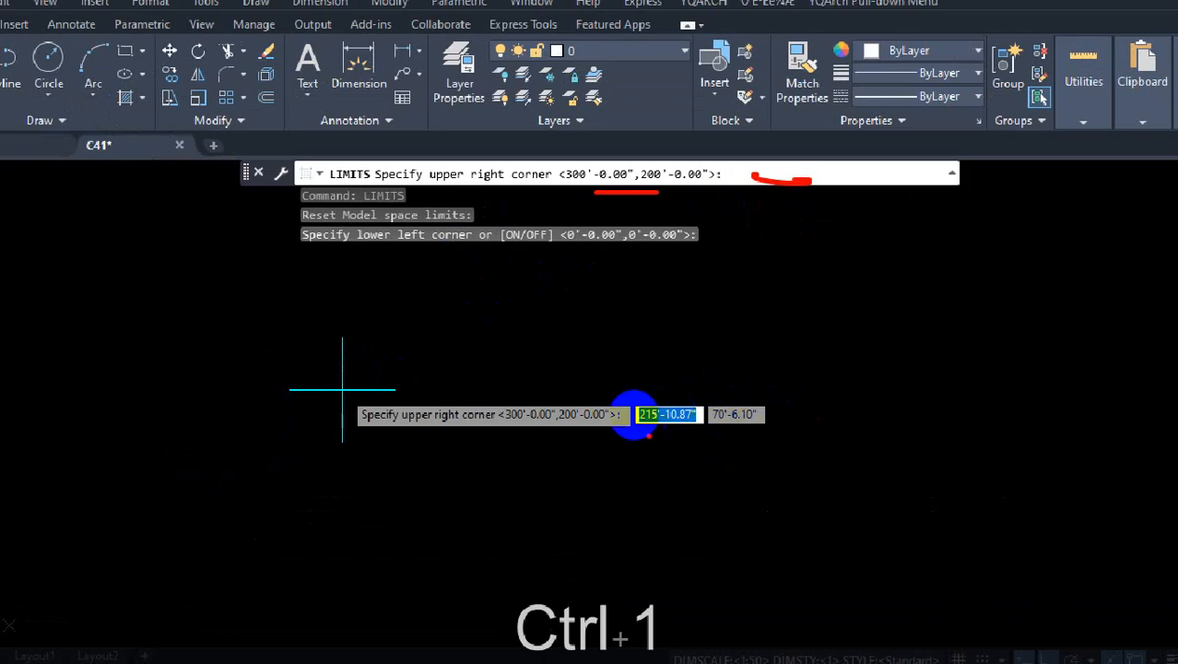
{"action": "left_click_drag", "start_coordinate": [649, 435], "coordinate": [729, 435]}
{"action": "key", "text": "Escape"}
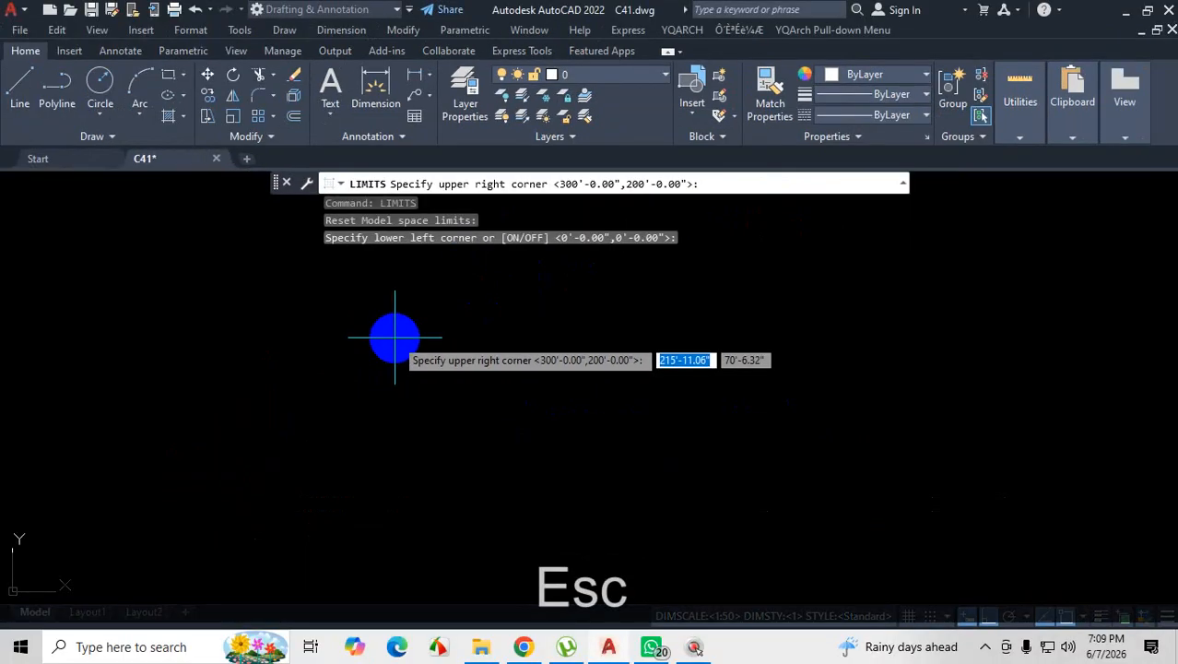
{"action": "type", "text": "300"}
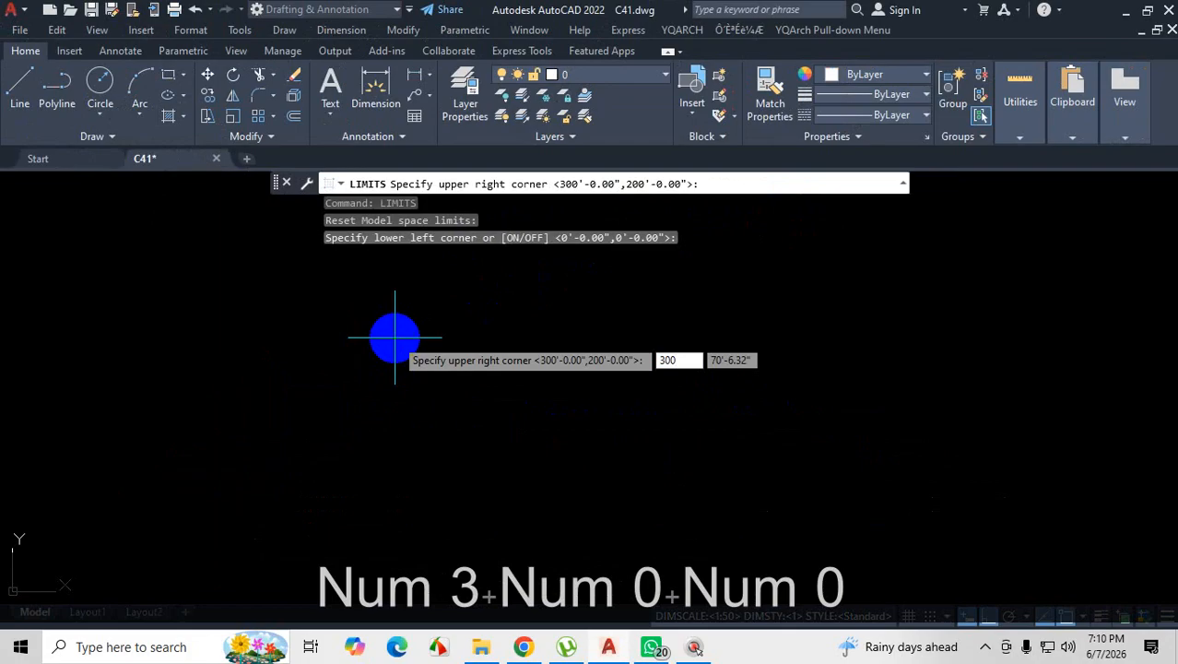
{"action": "type", "text": "'"}
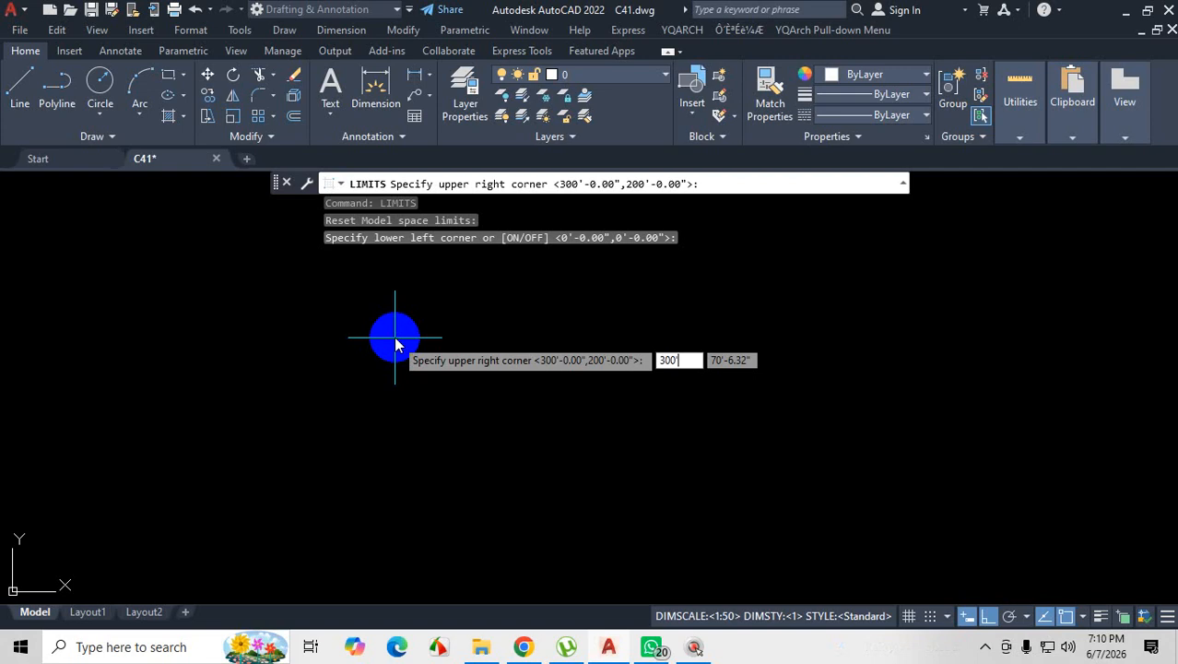
{"action": "key", "text": "ctrl+1"}
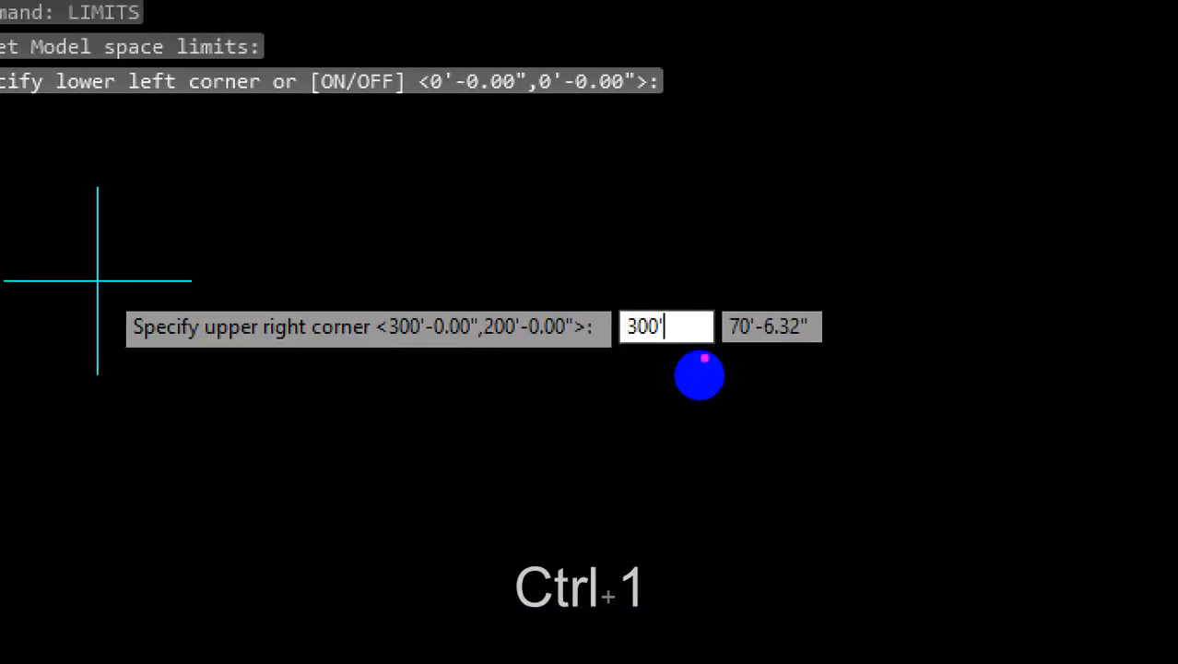
{"action": "mouse_move", "coordinate": [672, 312]}
{"action": "left_mouse_down"}
{"action": "mouse_move", "coordinate": [672, 298]}
{"action": "mouse_move", "coordinate": [756, 262]}
{"action": "mouse_move", "coordinate": [764, 324]}
{"action": "mouse_move", "coordinate": [731, 308]}
{"action": "left_mouse_up"}
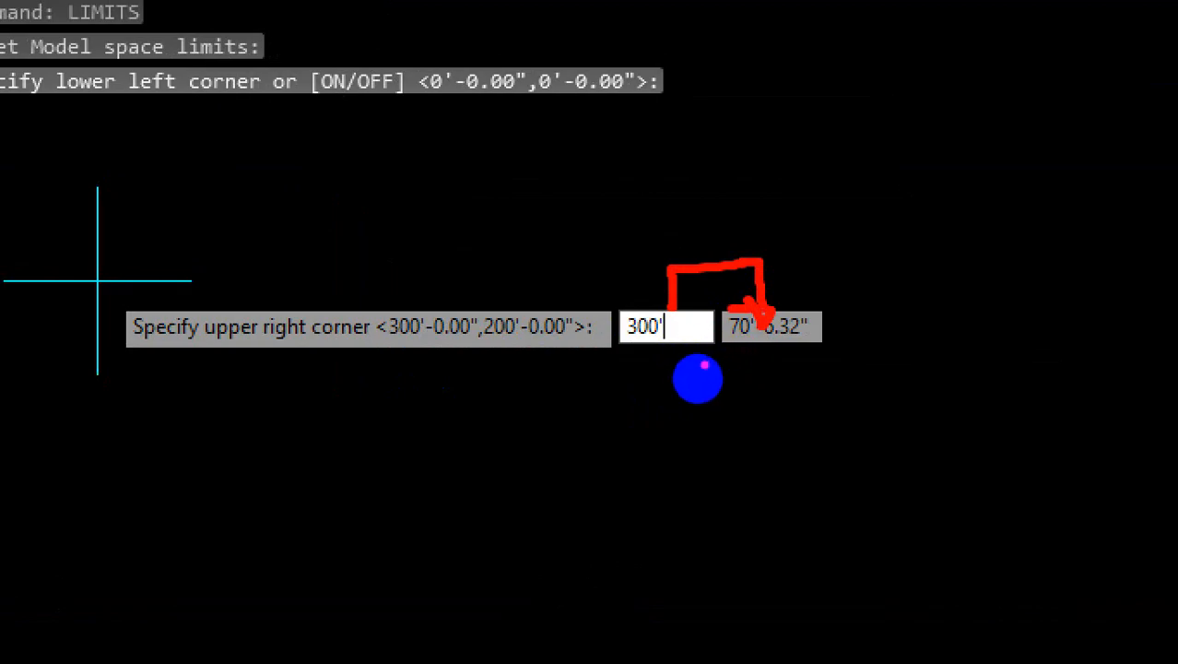
{"action": "key", "text": "Escape"}
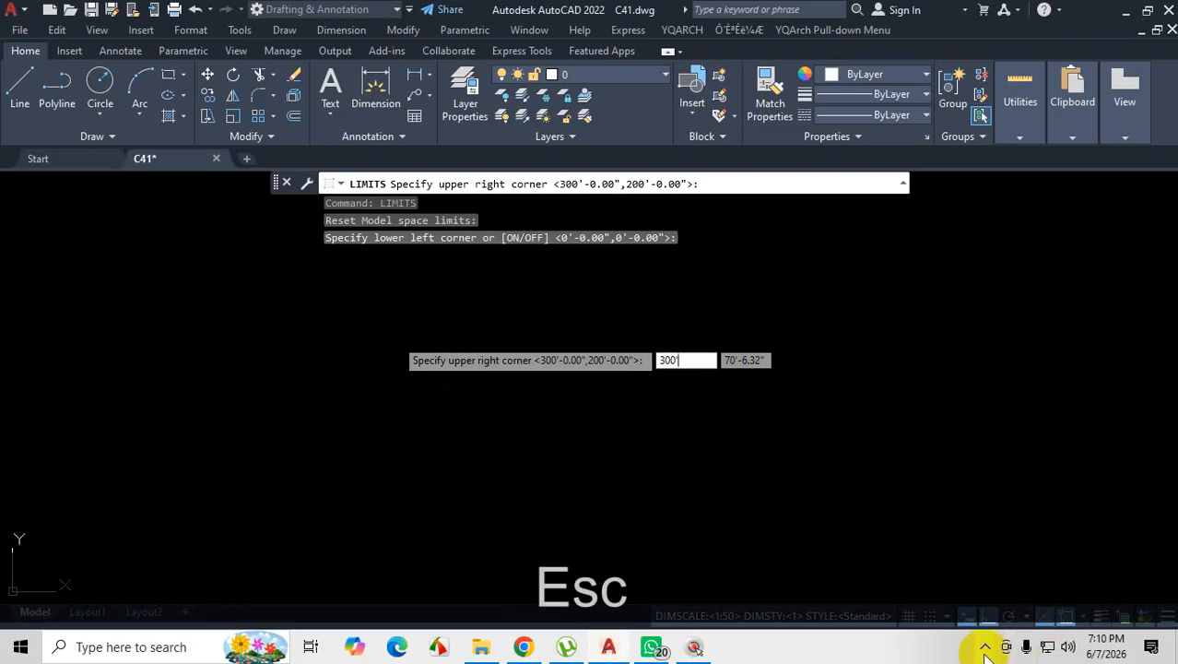
{"action": "left_click", "coordinate": [984, 646]}
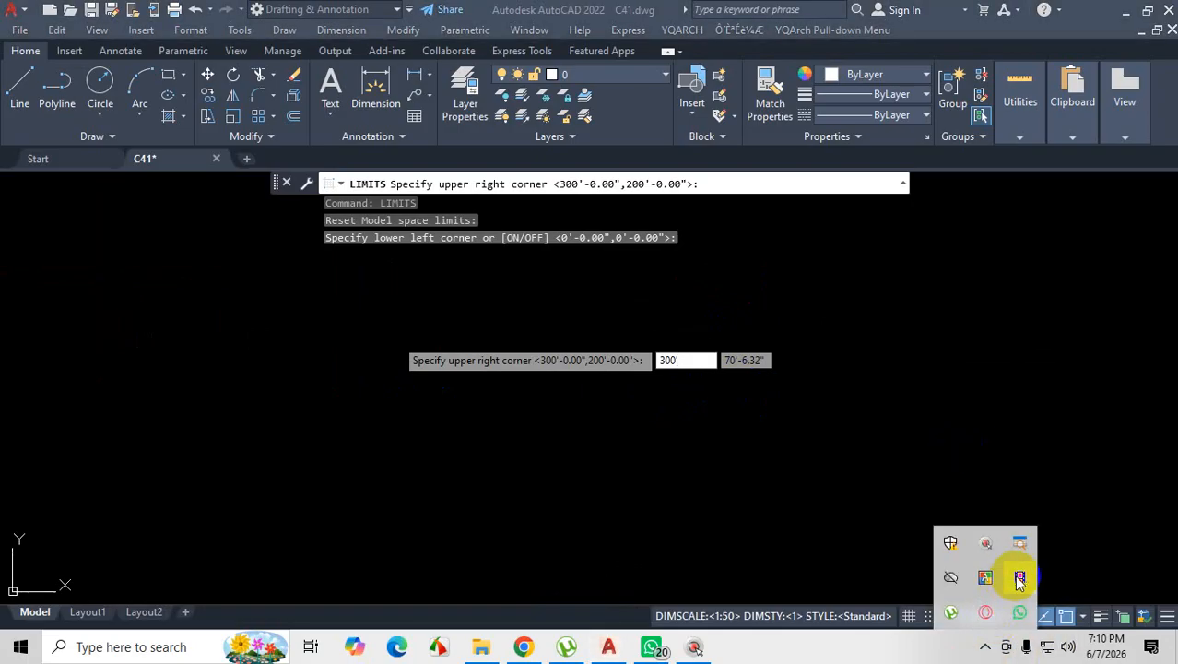
{"action": "left_click", "coordinate": [1017, 578]}
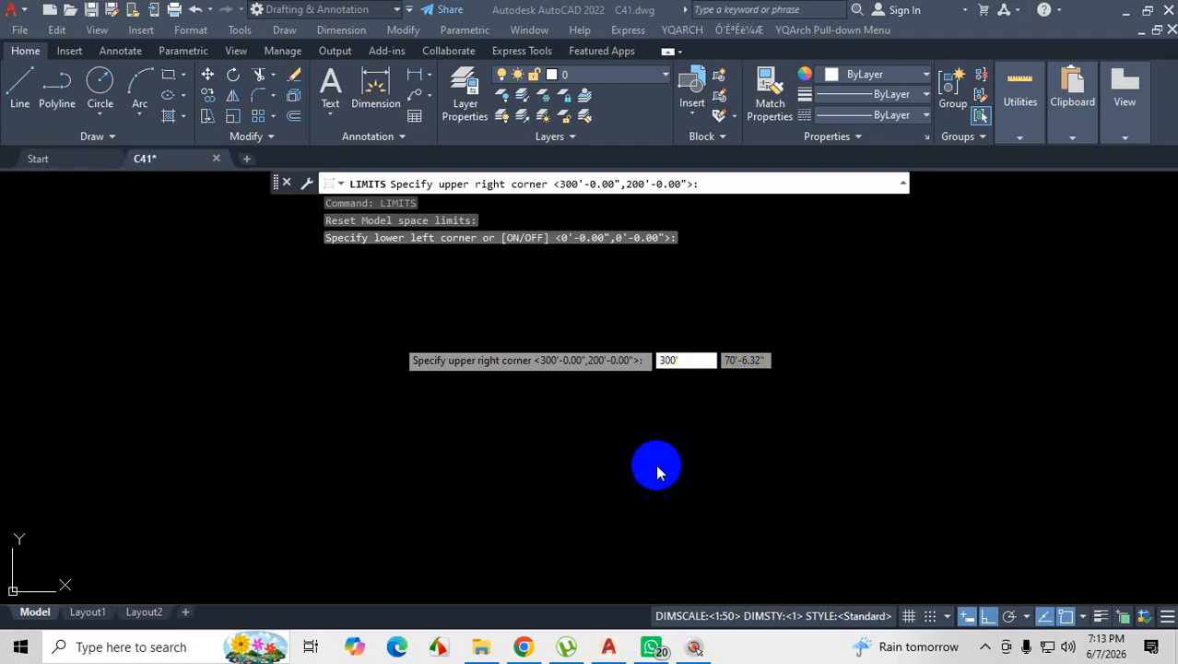
{"action": "key", "text": "Tab"}
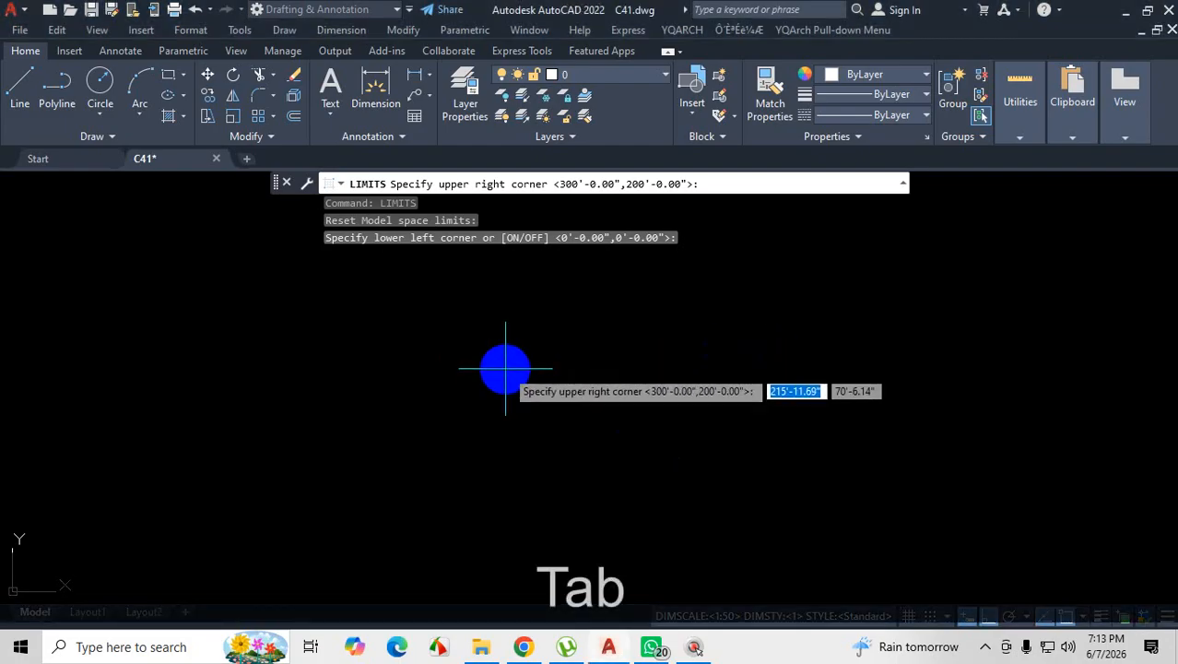
Set the upper right corner of the model space limits to 300',200'.
{"action": "type", "text": "300'"}
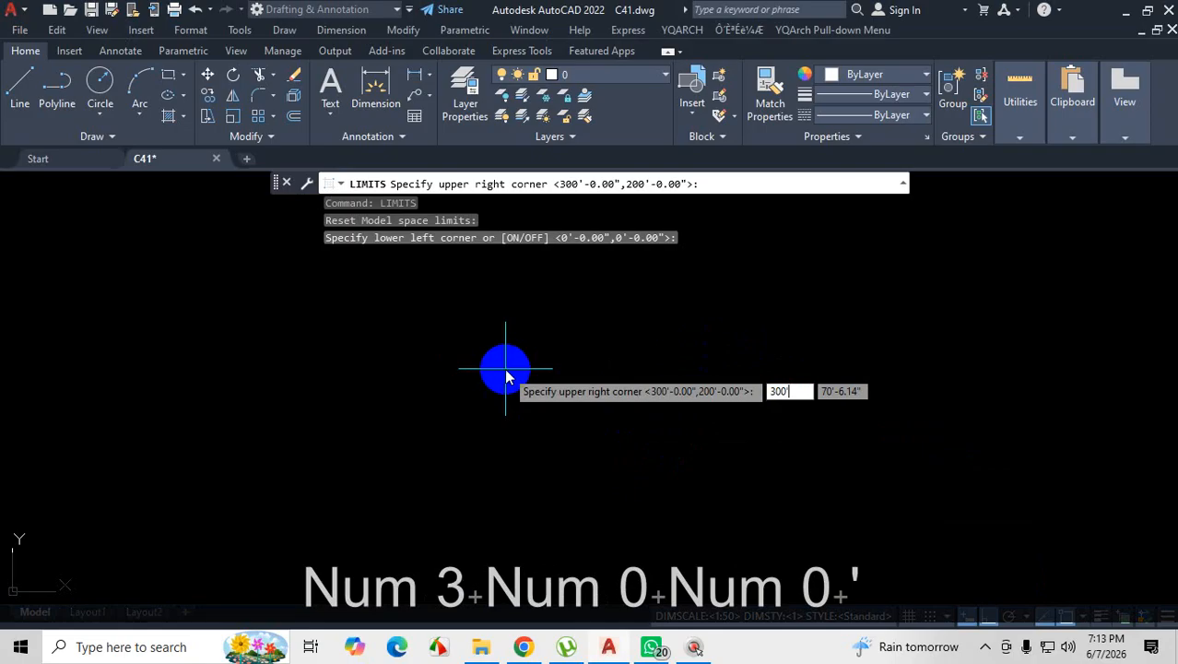
{"action": "key", "text": "Tab"}
{"action": "type", "text": "200"}
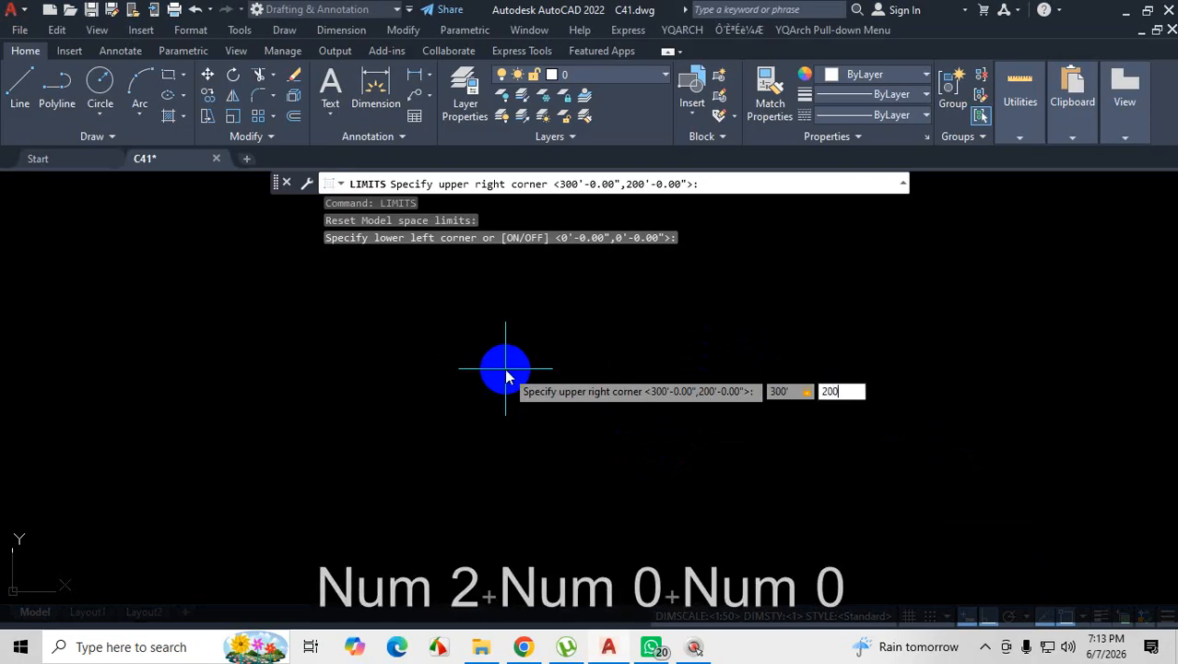
{"action": "type", "text": "'"}
{"action": "key", "text": "Return"}
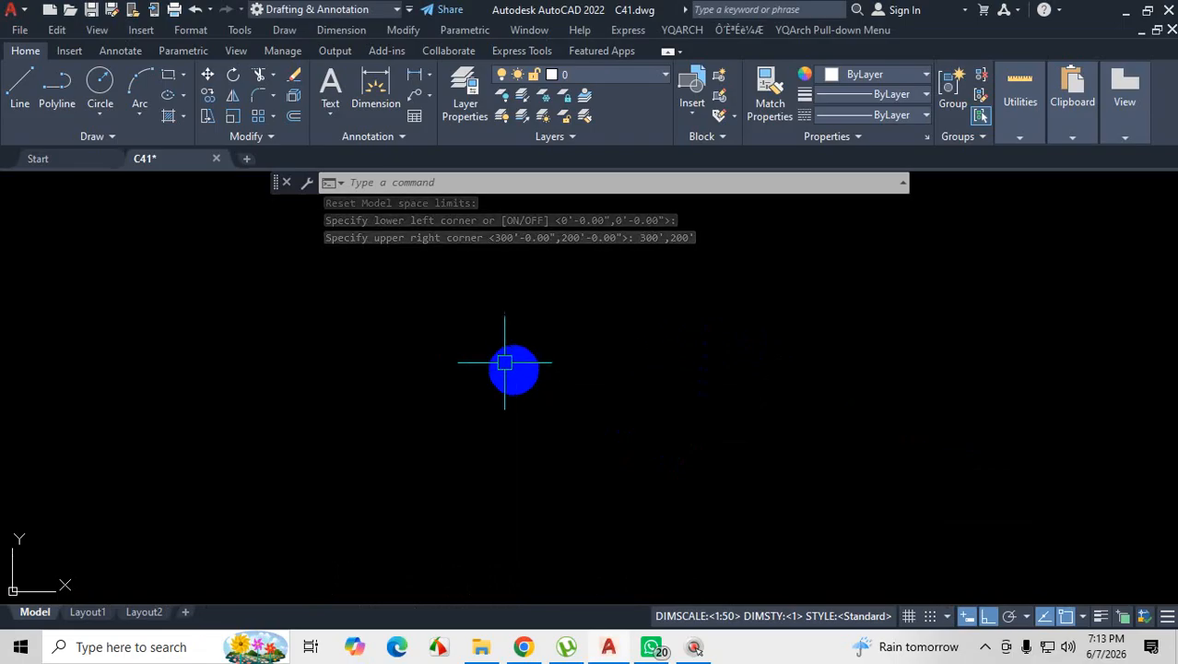
Turn on the grid display and fit the full drawing limits in view with the Zoom All option.
{"action": "left_click", "coordinate": [909, 616]}
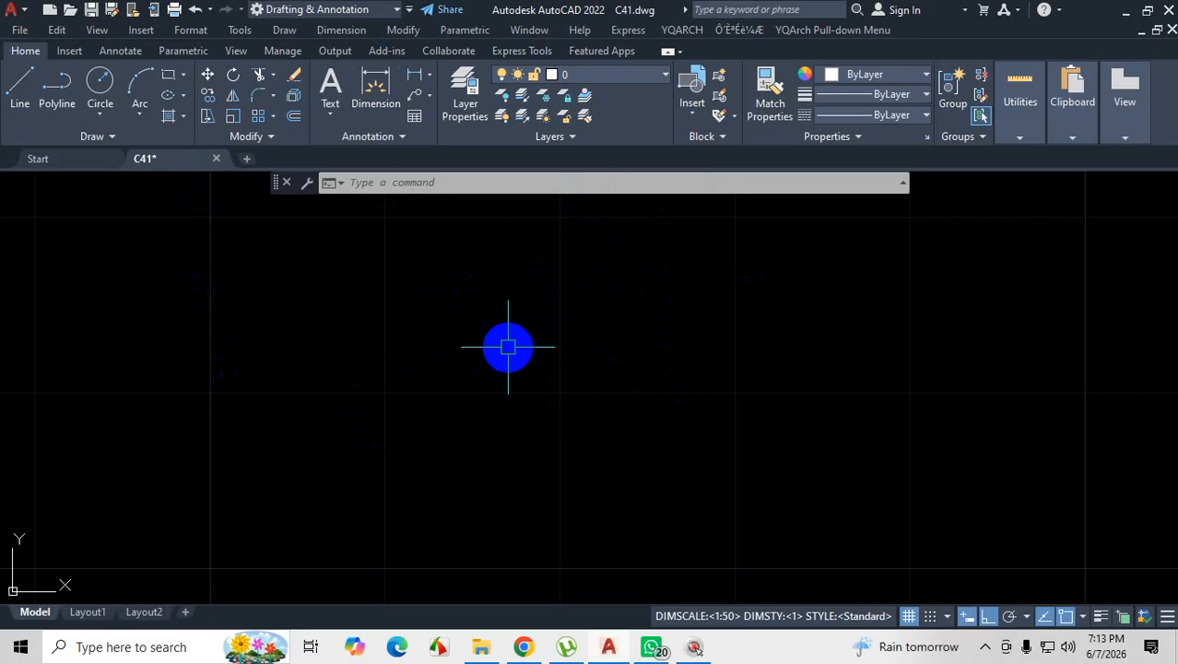
{"action": "type", "text": "Z"}
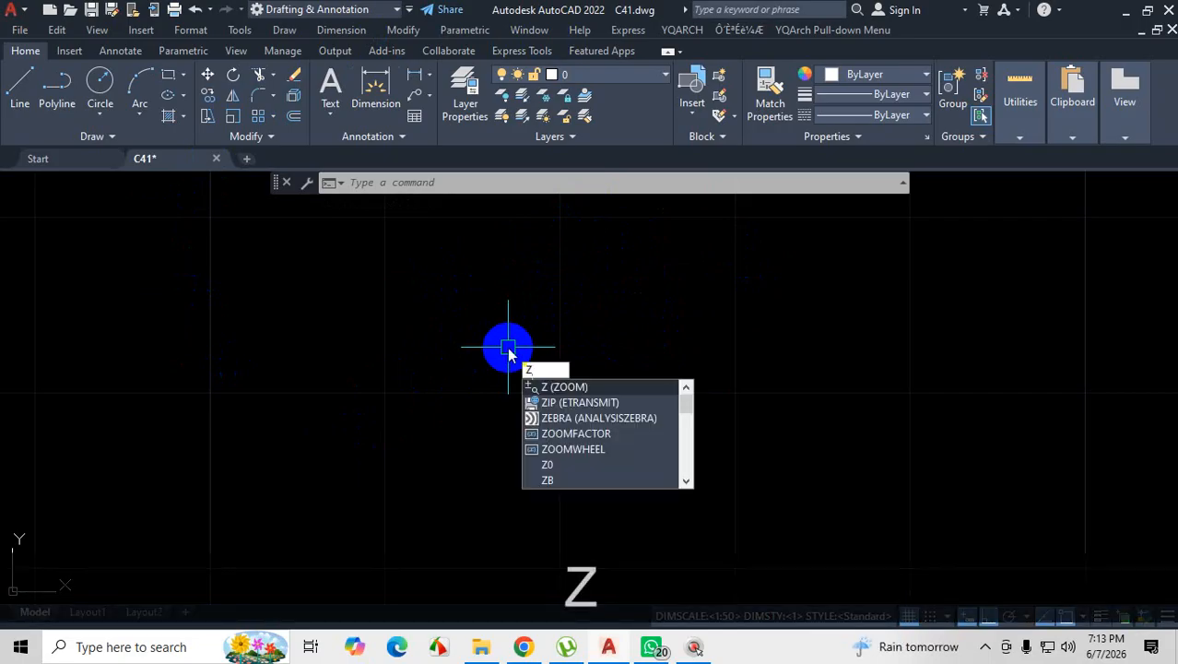
{"action": "key", "text": "Return"}
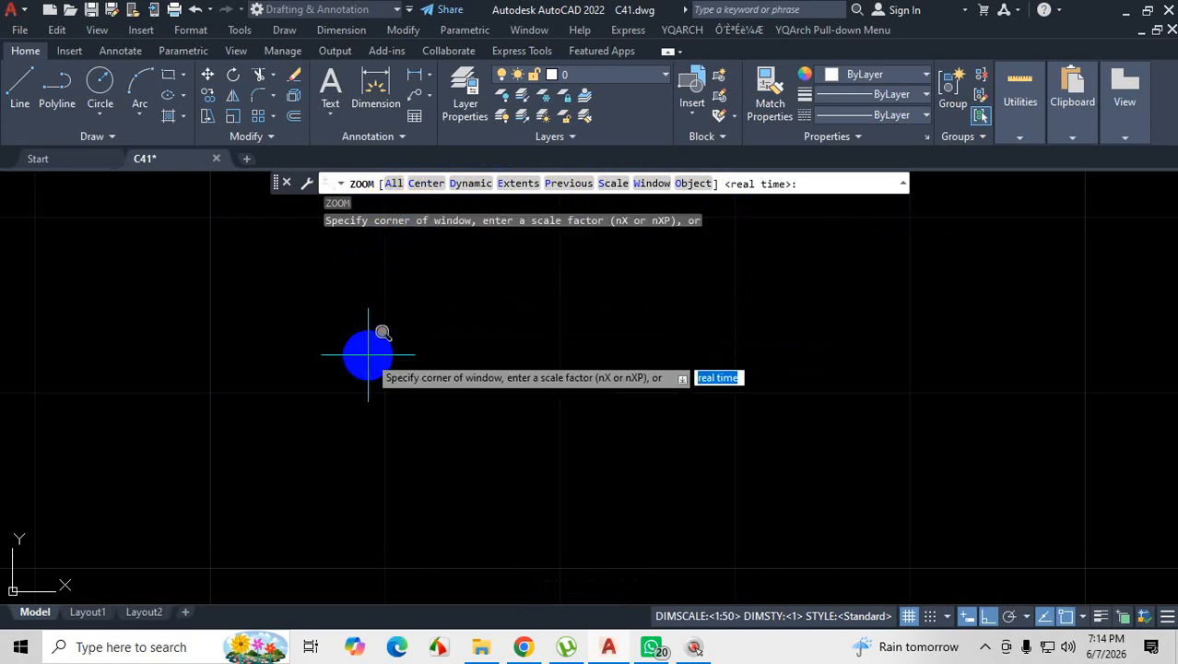
{"action": "type", "text": "a"}
{"action": "key", "text": "Return"}
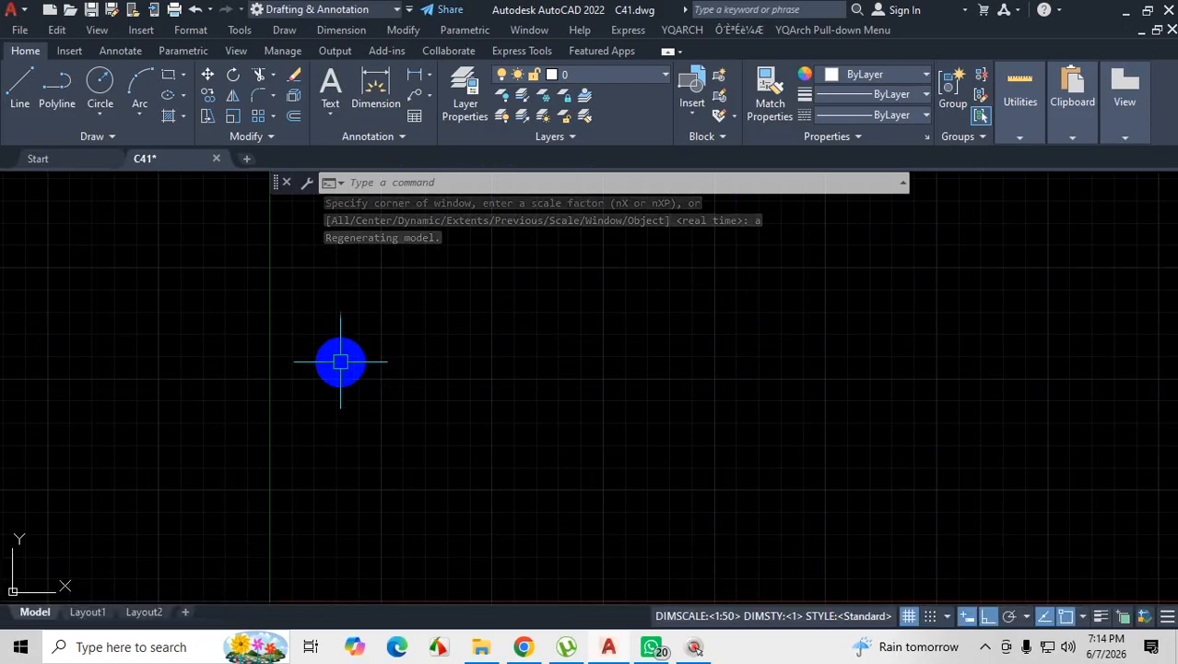
{"action": "left_click", "coordinate": [22, 88]}
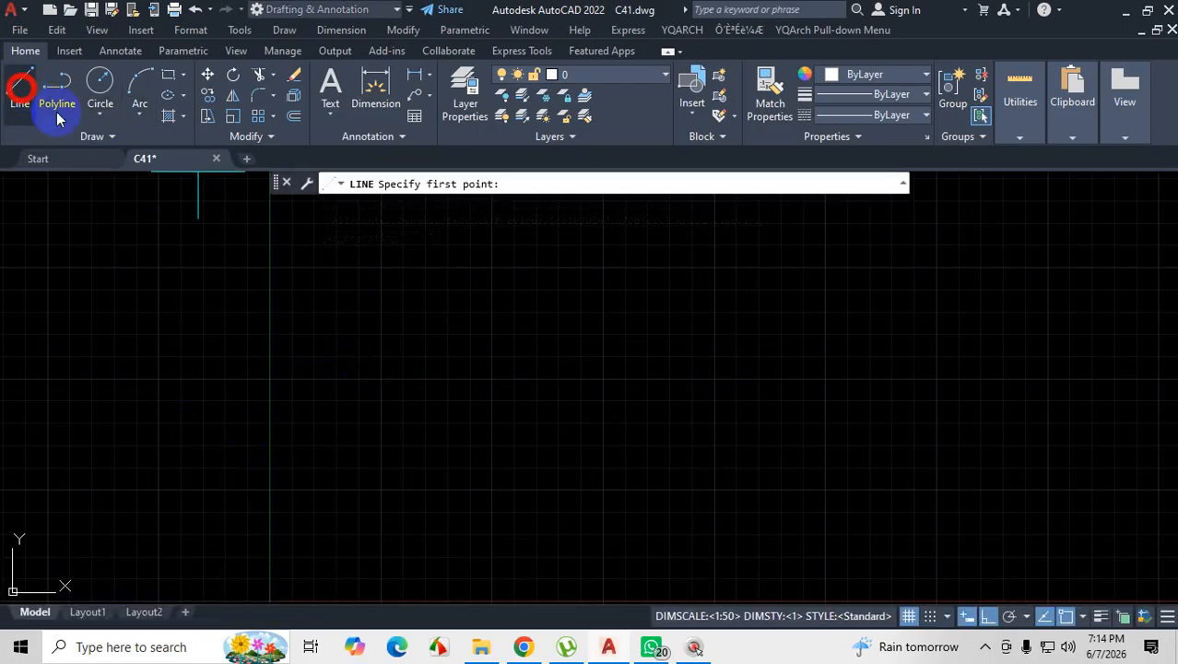
{"action": "left_click", "coordinate": [146, 182]}
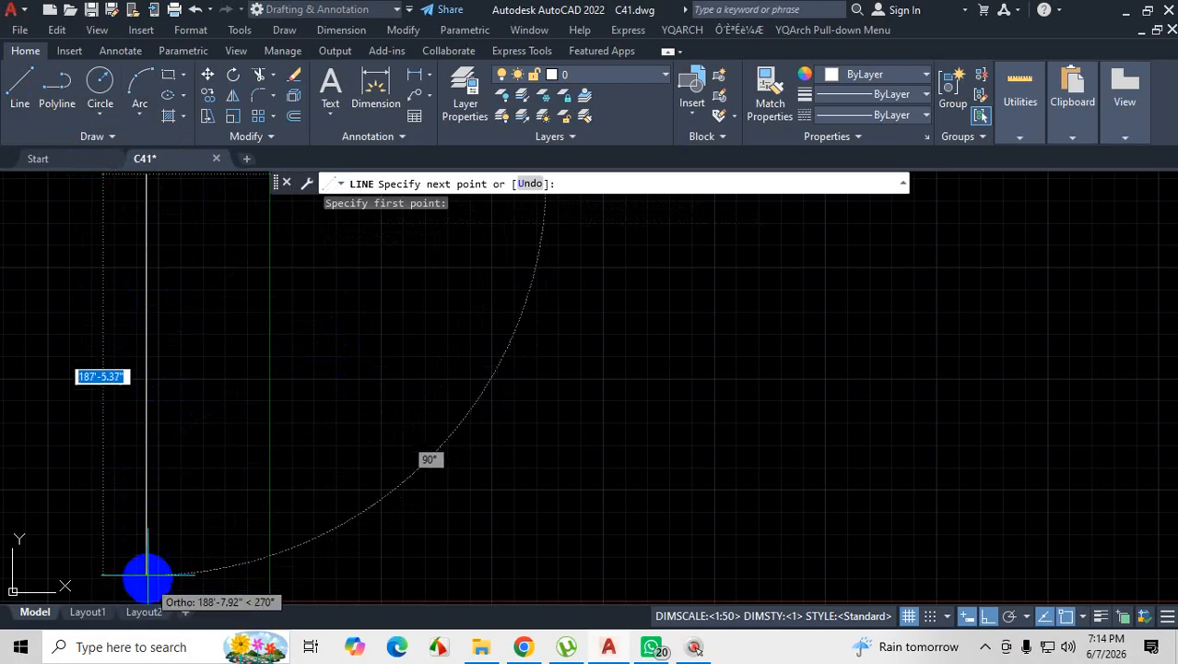
{"action": "key", "text": "Escape"}
Zoom out from the grid, then restore the view of the whole drawing limits with Zoom All.
{"action": "scroll", "coordinate": [381, 441], "scroll_direction": "down", "scroll_amount": 5}
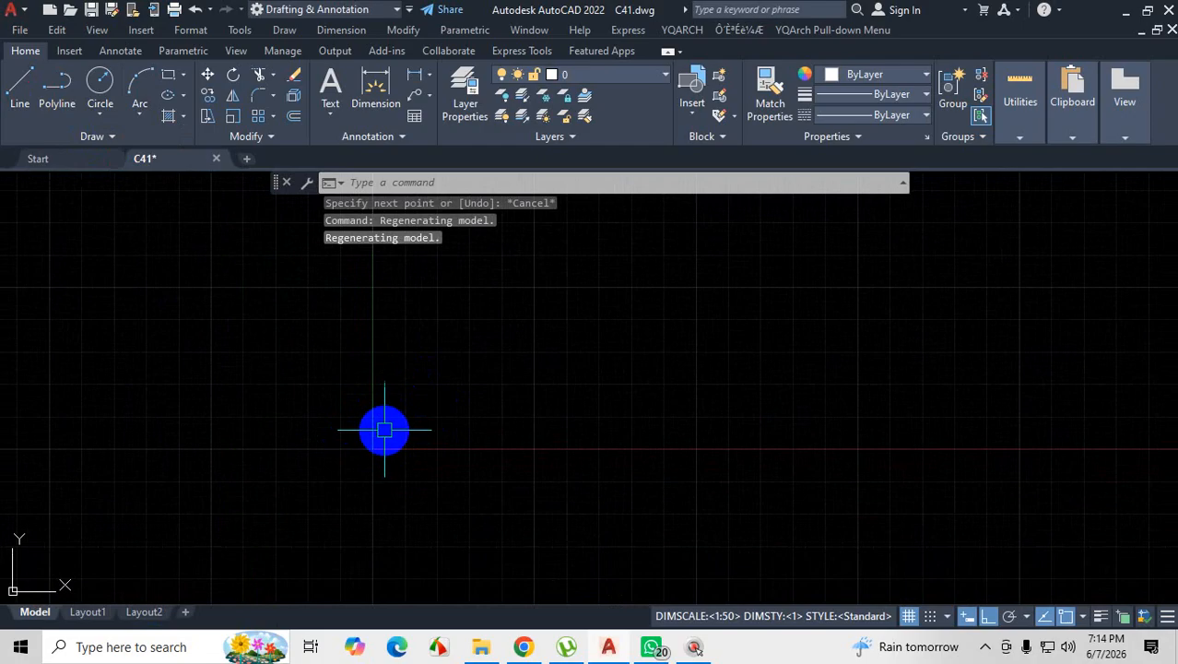
{"action": "type", "text": "z"}
{"action": "key", "text": "space"}
{"action": "type", "text": "a"}
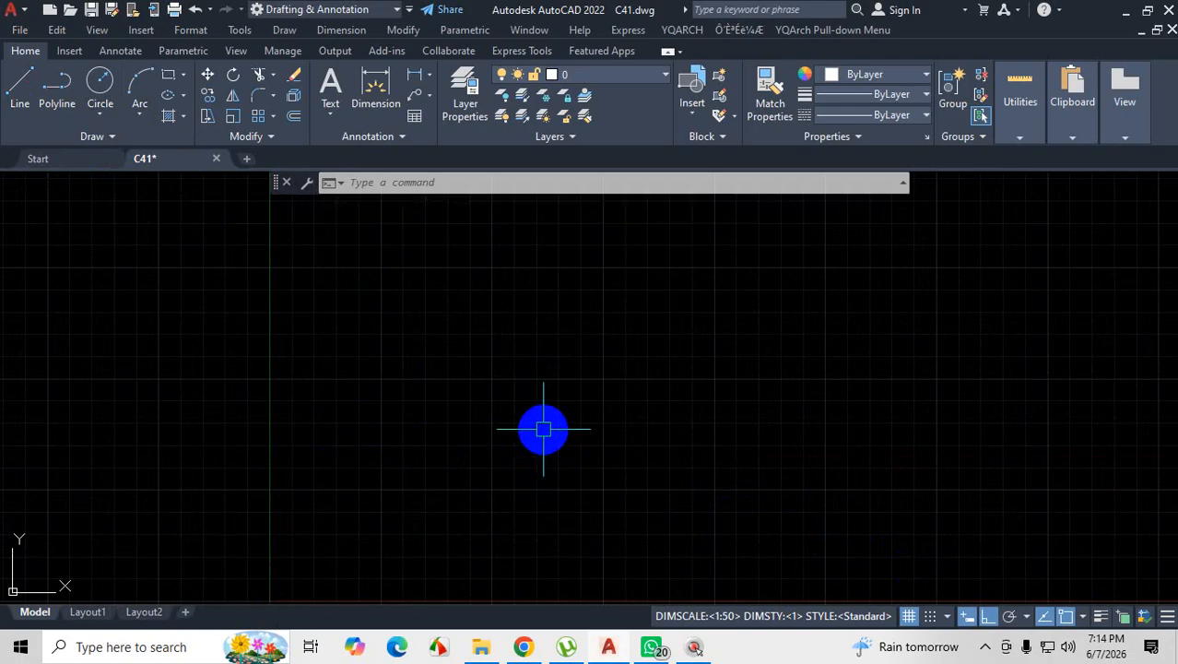
Run the Zoom command once more with its All option and turn the grid display off.
{"action": "type", "text": "z"}
{"action": "key", "text": "Return"}
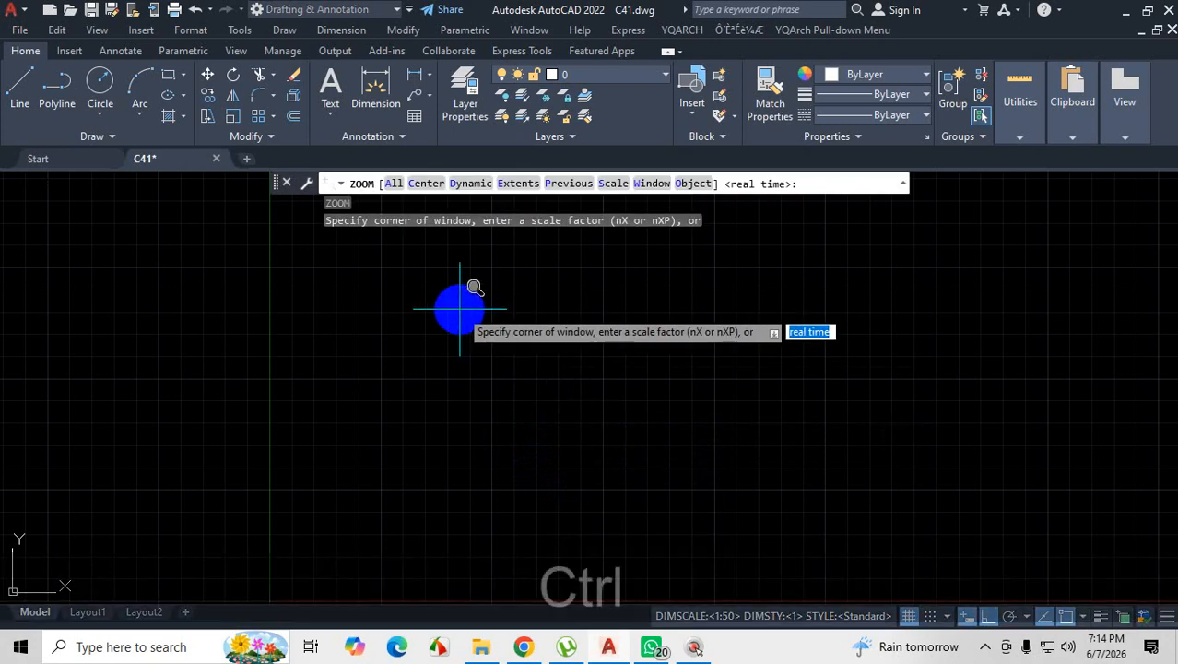
{"action": "key", "text": "ctrl+1"}
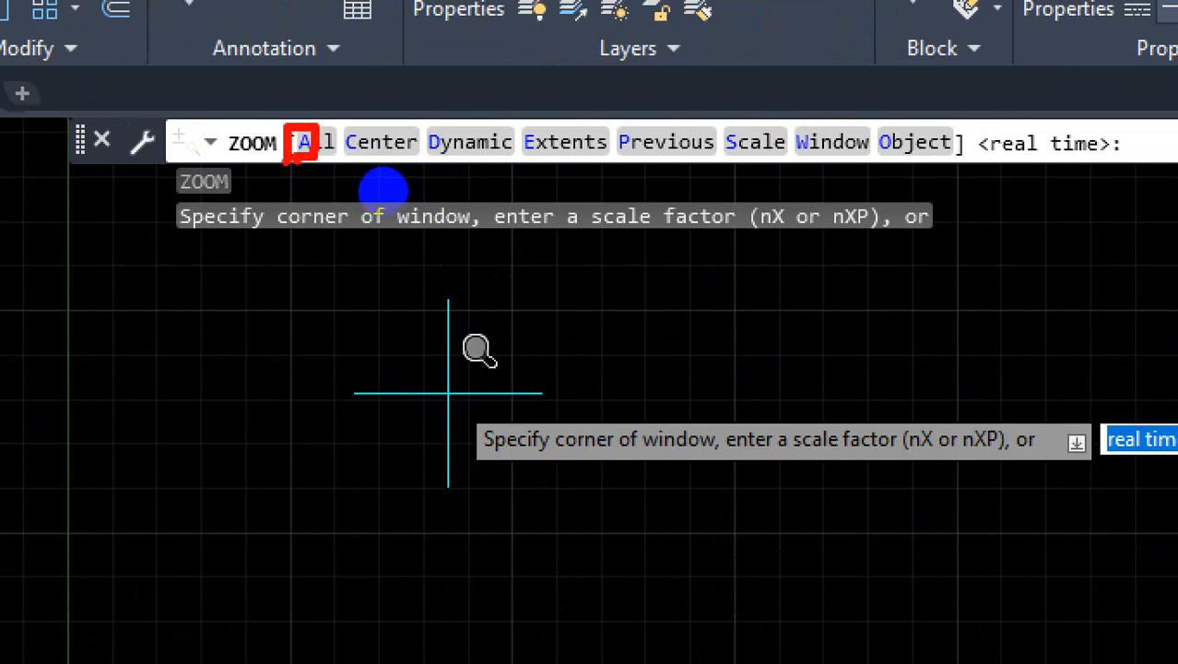
{"action": "key", "text": "Escape"}
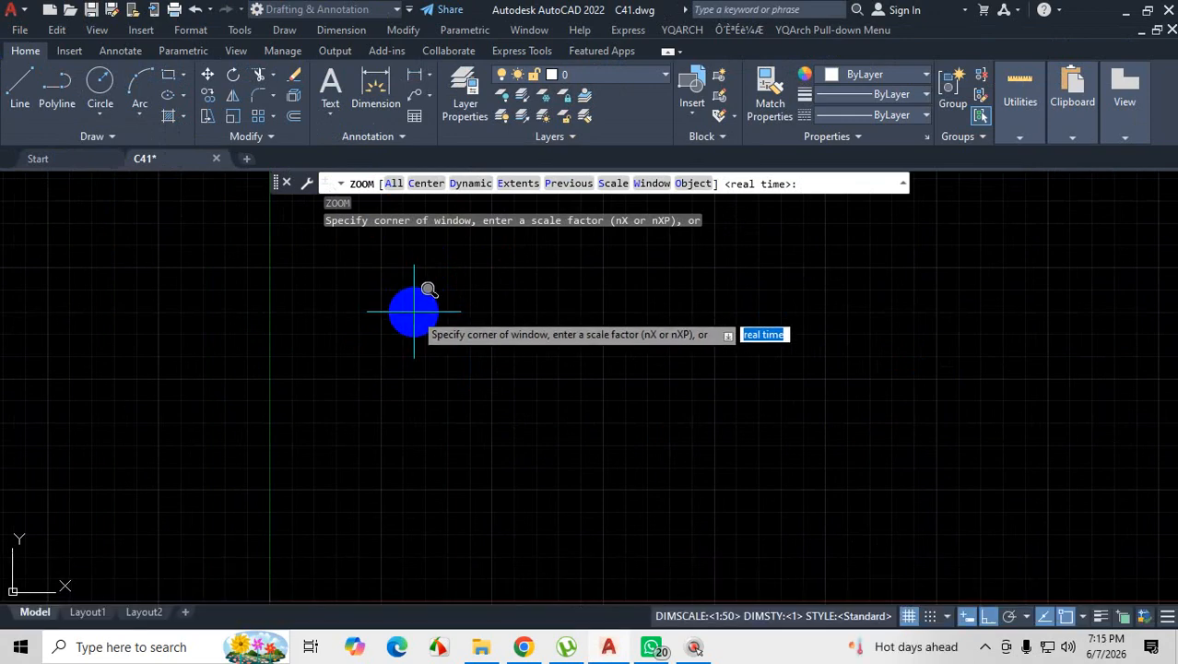
{"action": "key", "text": "Caps_Lock"}
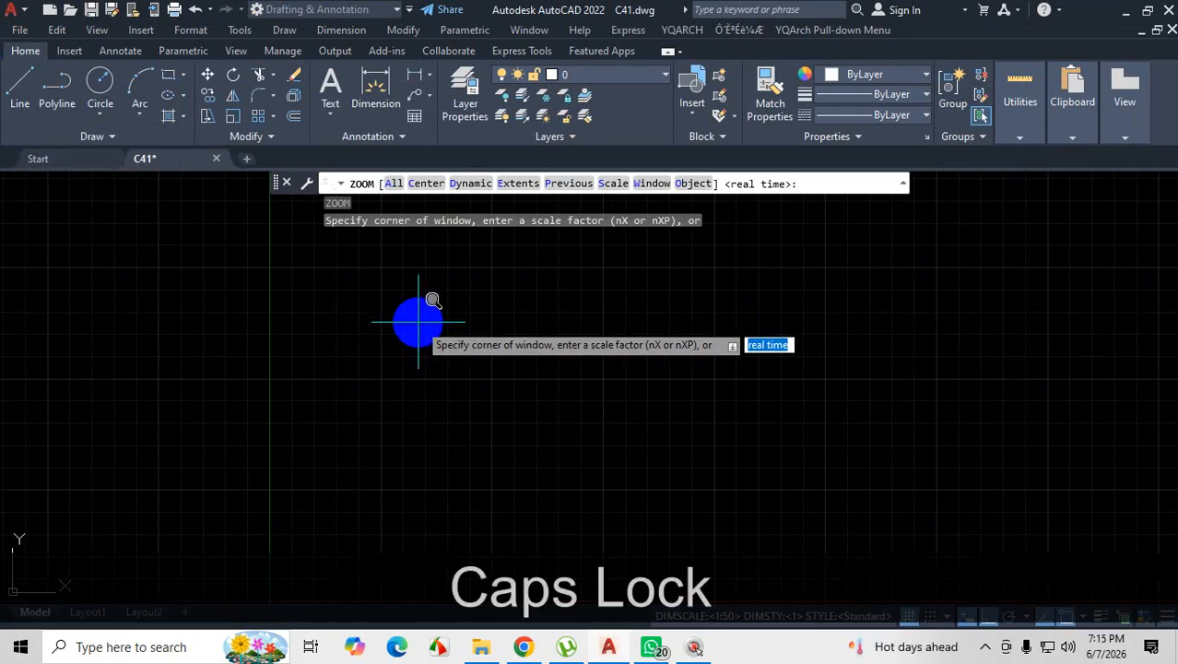
{"action": "type", "text": "a"}
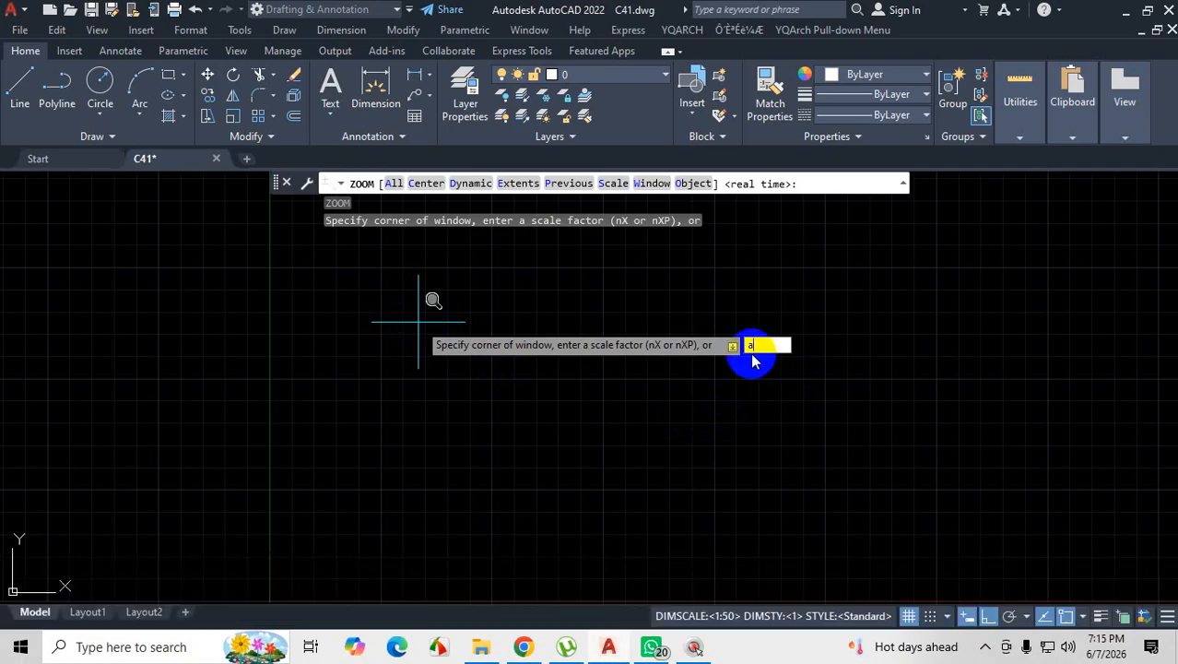
{"action": "key", "text": "Return"}
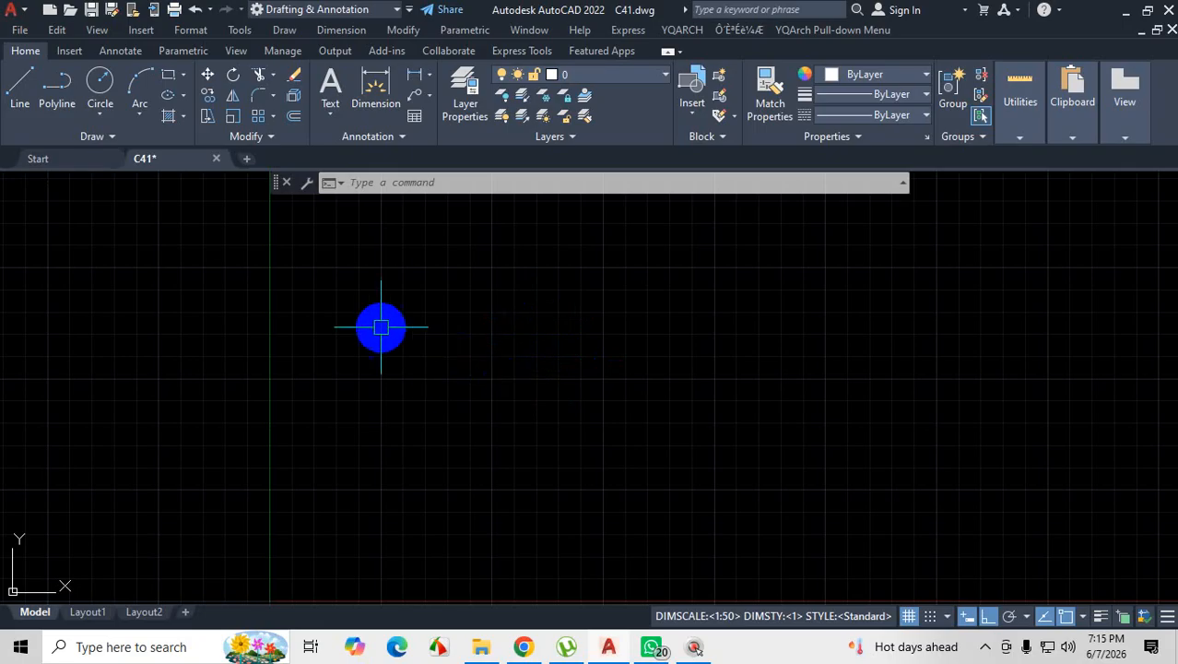
{"action": "left_click", "coordinate": [908, 617]}
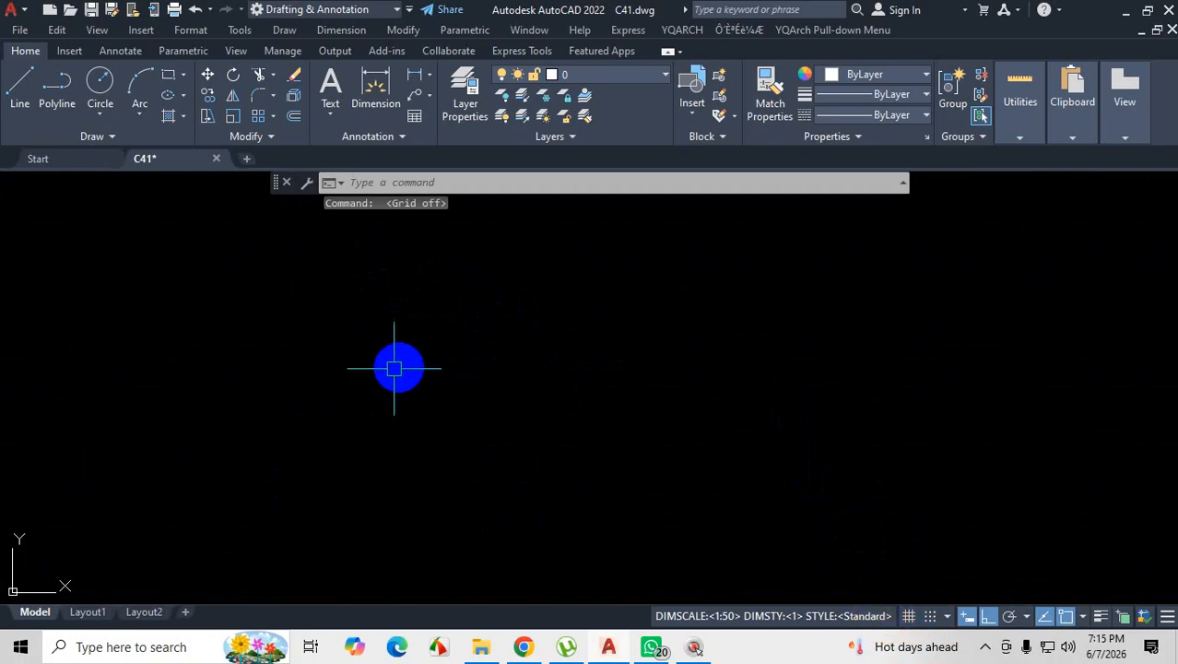
Switch to WhatsApp, open the X-shaped exercise drawing, and examine the 75 edges and 45° line of its lower-left arm.
{"action": "left_click", "coordinate": [652, 648]}
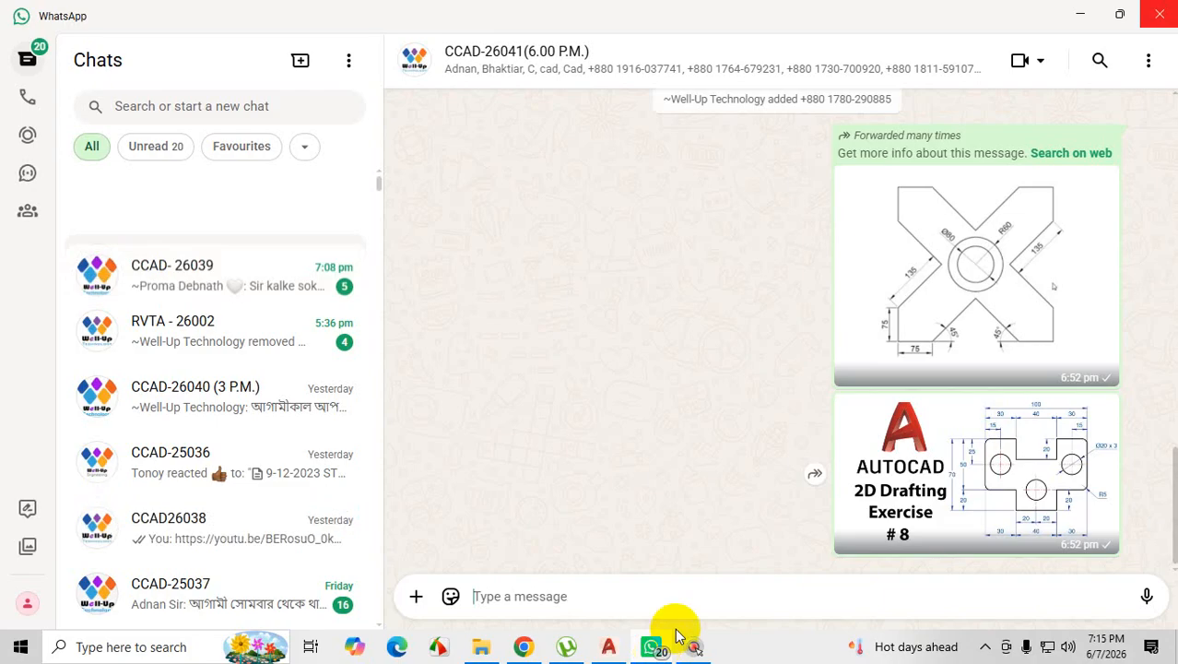
{"action": "left_click", "coordinate": [1030, 268]}
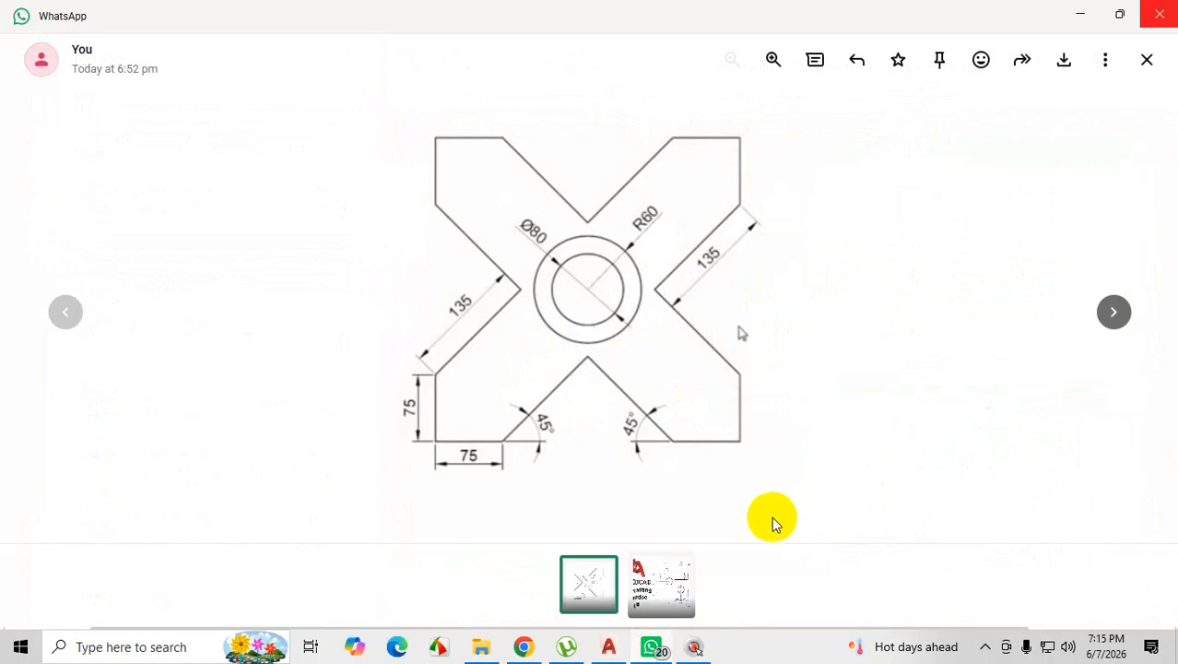
{"action": "key", "text": "ctrl+1"}
{"action": "left_click", "coordinate": [460, 475]}
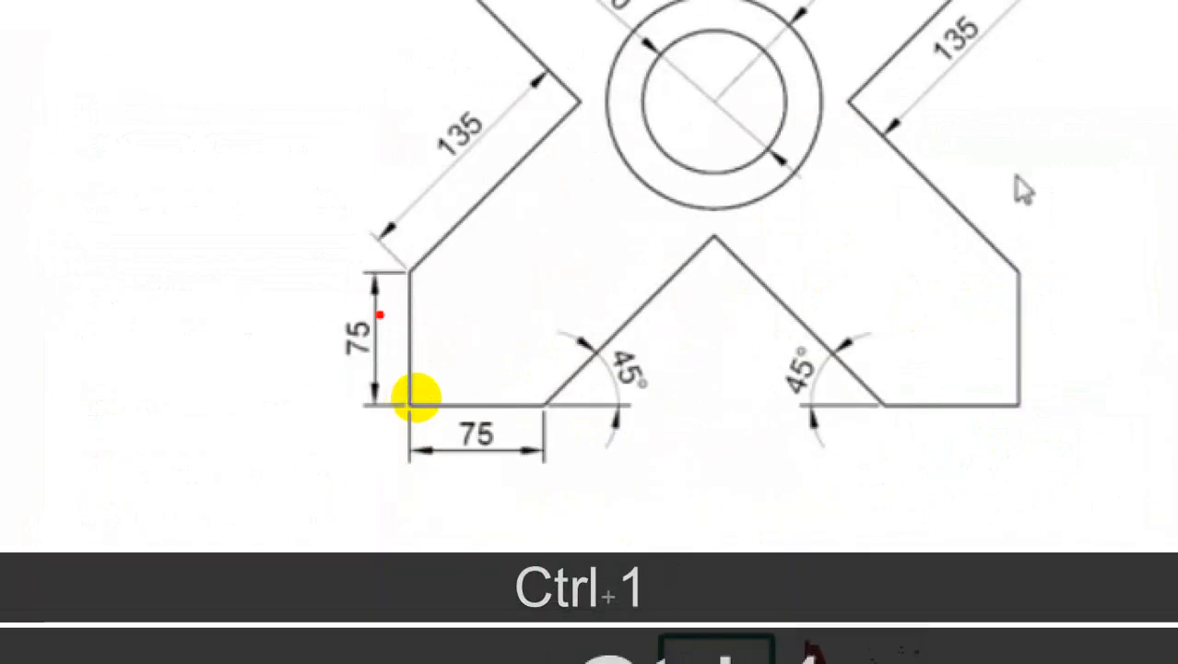
{"action": "left_click_drag", "start_coordinate": [408, 270], "coordinate": [411, 355]}
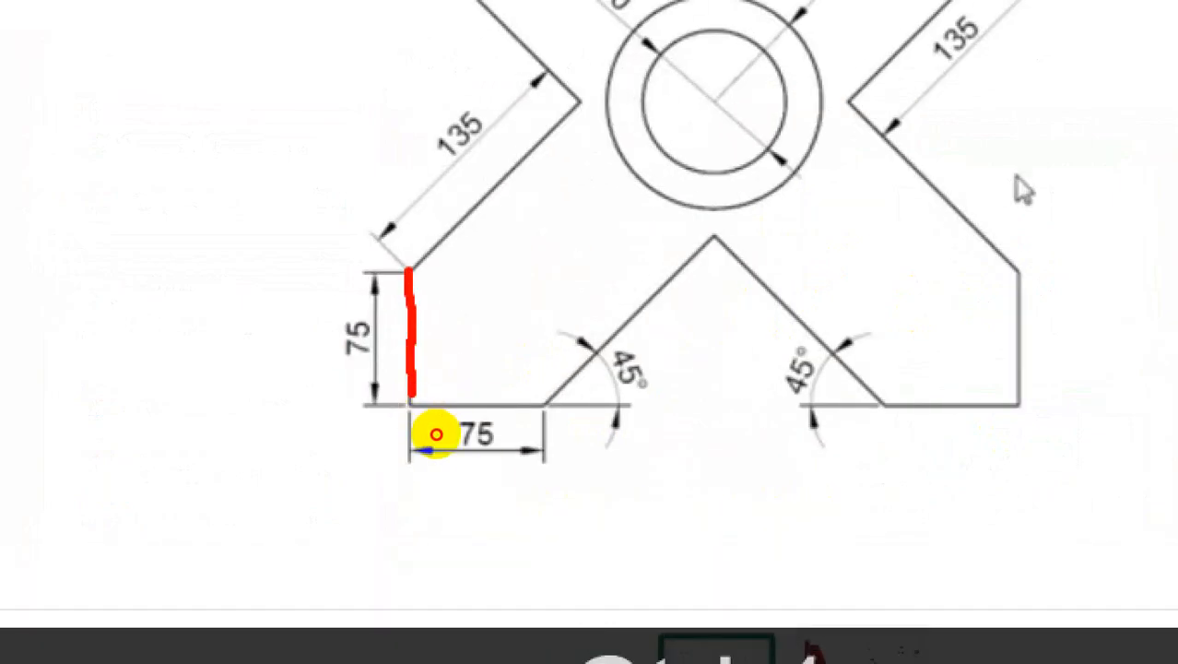
{"action": "mouse_move", "coordinate": [411, 404]}
{"action": "left_mouse_down"}
{"action": "mouse_move", "coordinate": [521, 401]}
{"action": "mouse_move", "coordinate": [723, 241]}
{"action": "left_mouse_up"}
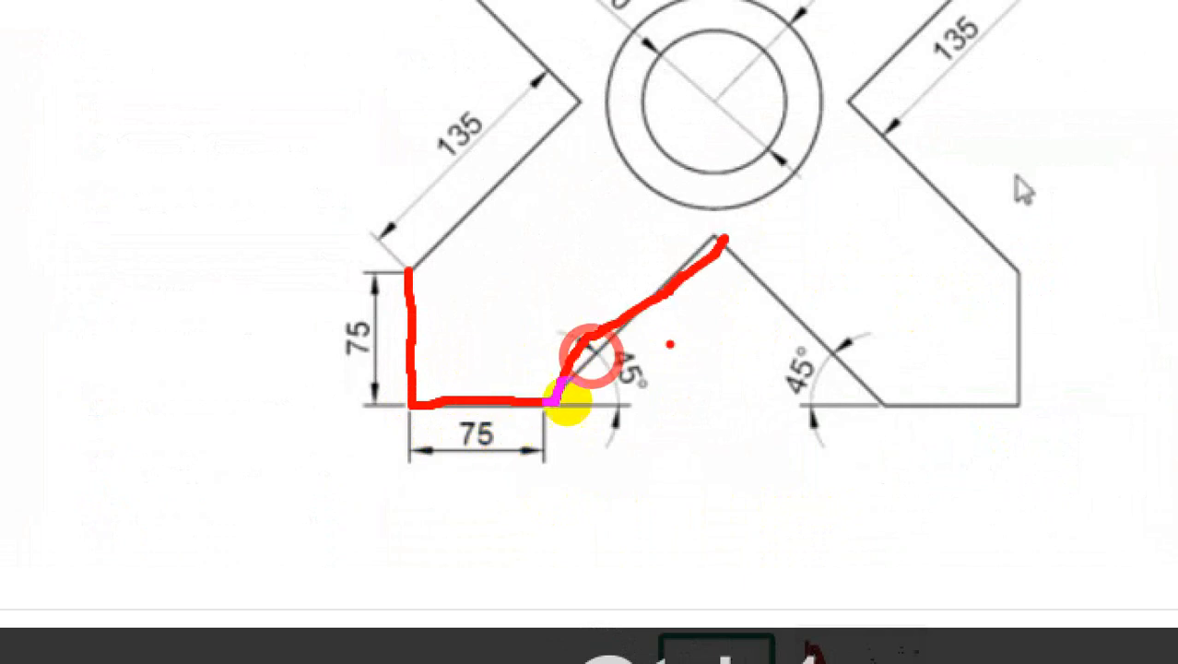
{"action": "mouse_move", "coordinate": [615, 359]}
{"action": "left_mouse_down"}
{"action": "mouse_move", "coordinate": [625, 406]}
{"action": "mouse_move", "coordinate": [667, 359]}
{"action": "left_mouse_up"}
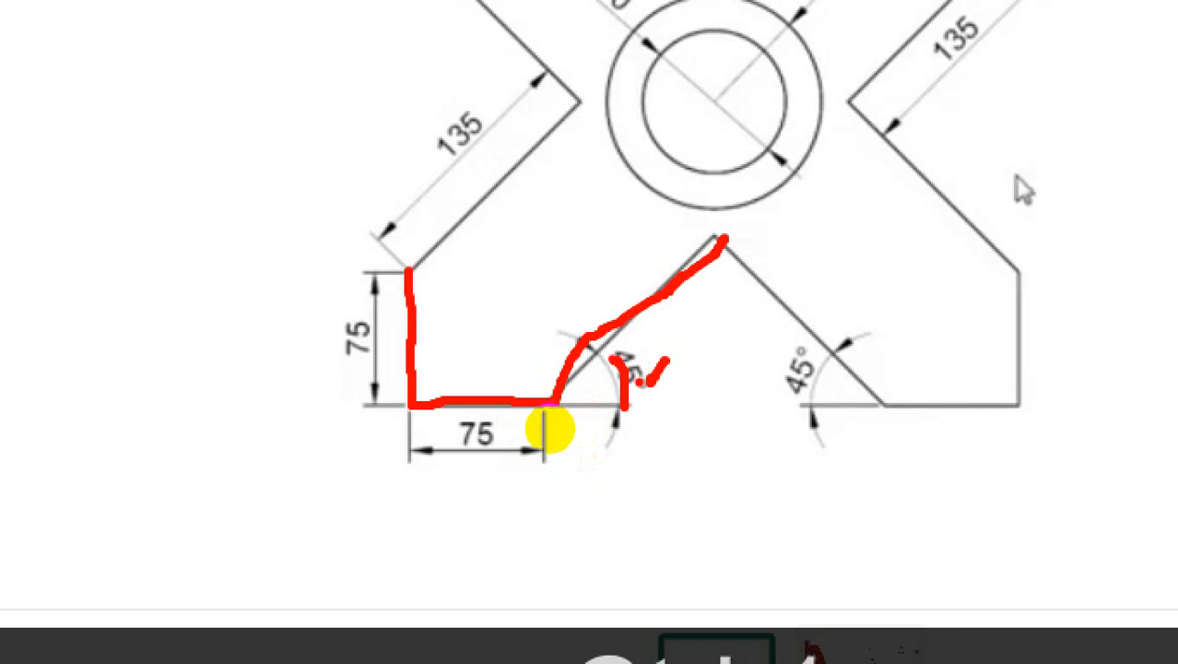
{"action": "key", "text": "Escape"}
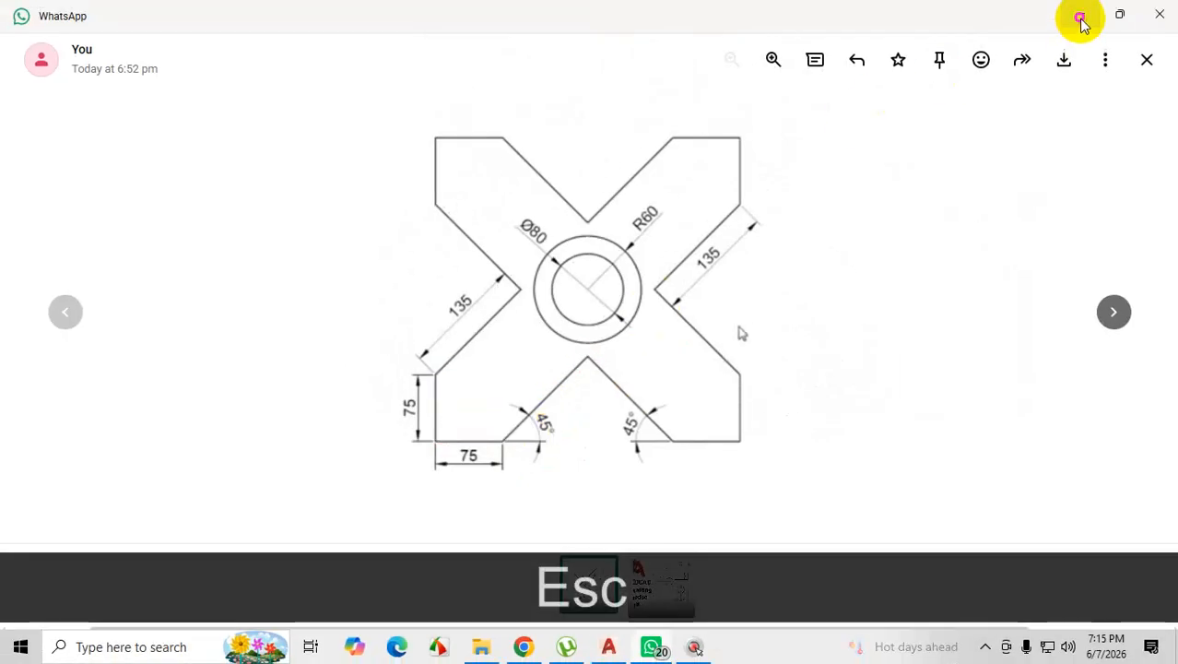
{"action": "left_click", "coordinate": [1079, 16]}
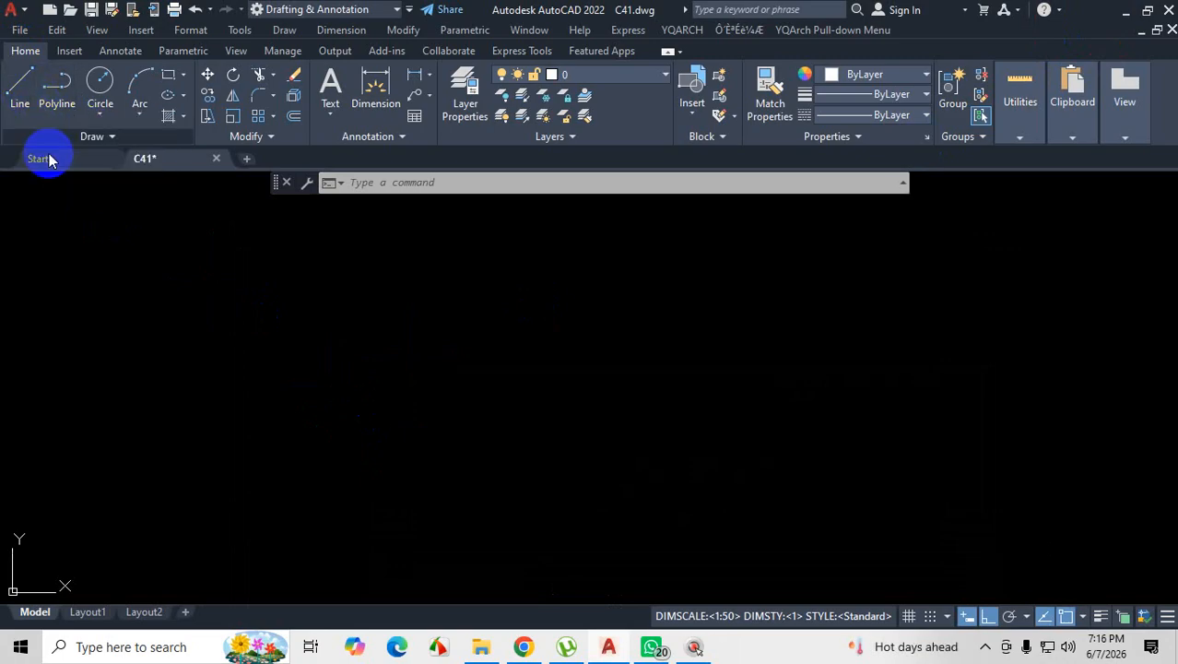
{"action": "type", "text": "L"}
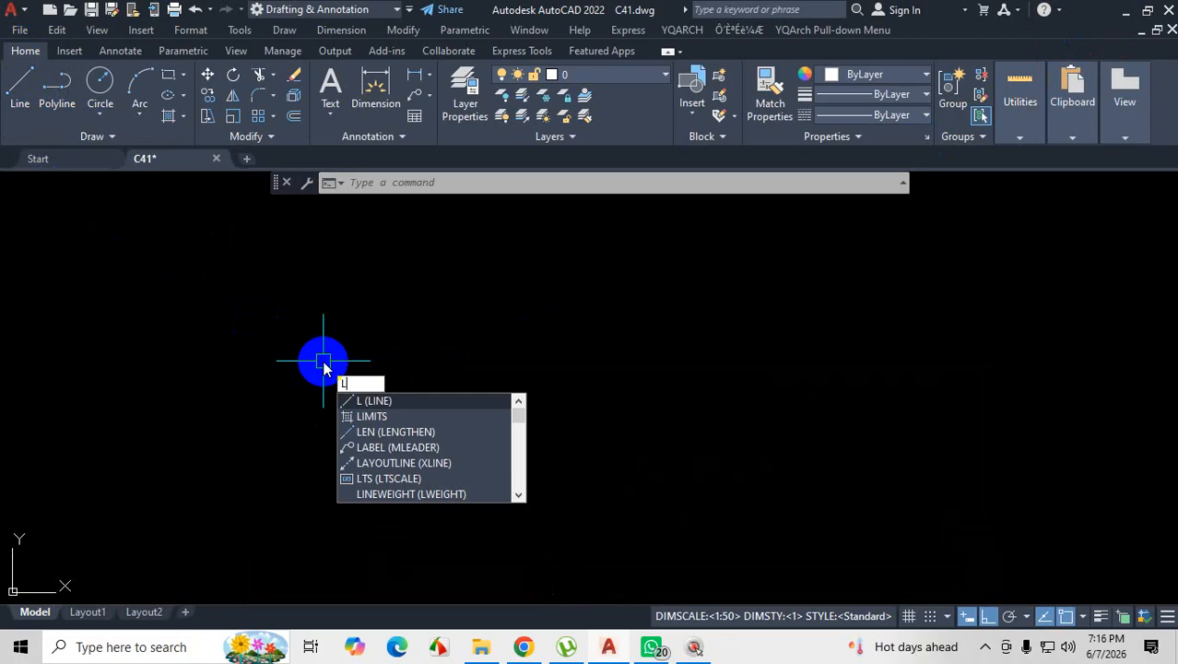
{"action": "key", "text": "Escape"}
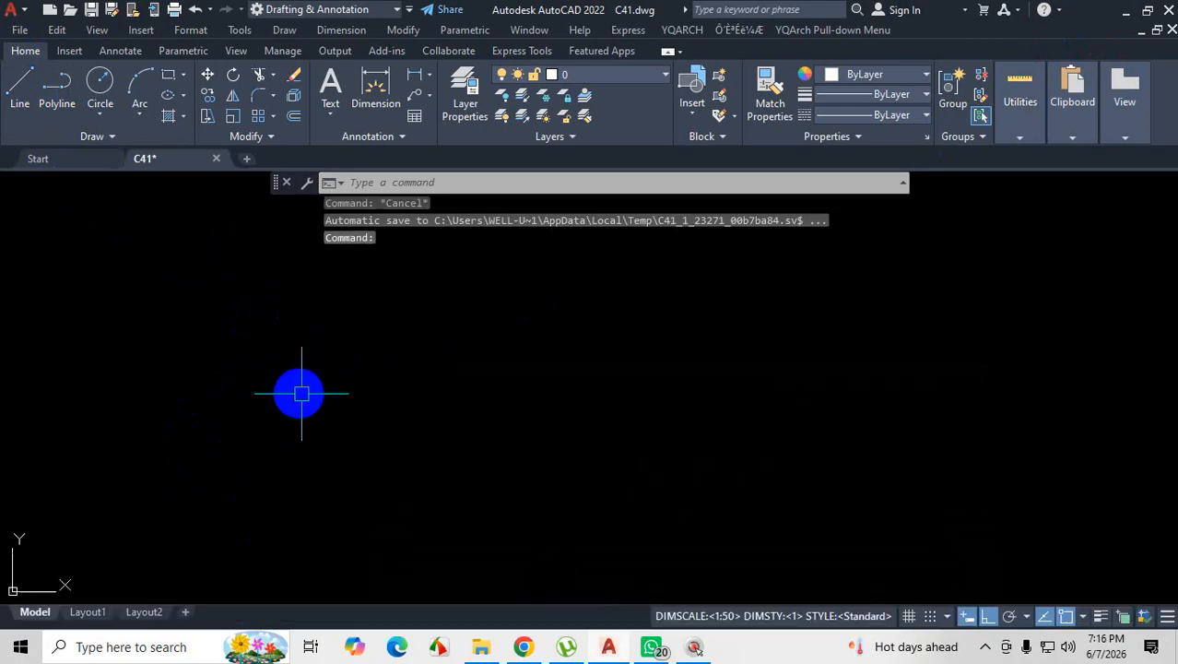
{"action": "scroll", "coordinate": [380, 414], "scroll_direction": "down", "scroll_amount": 5}
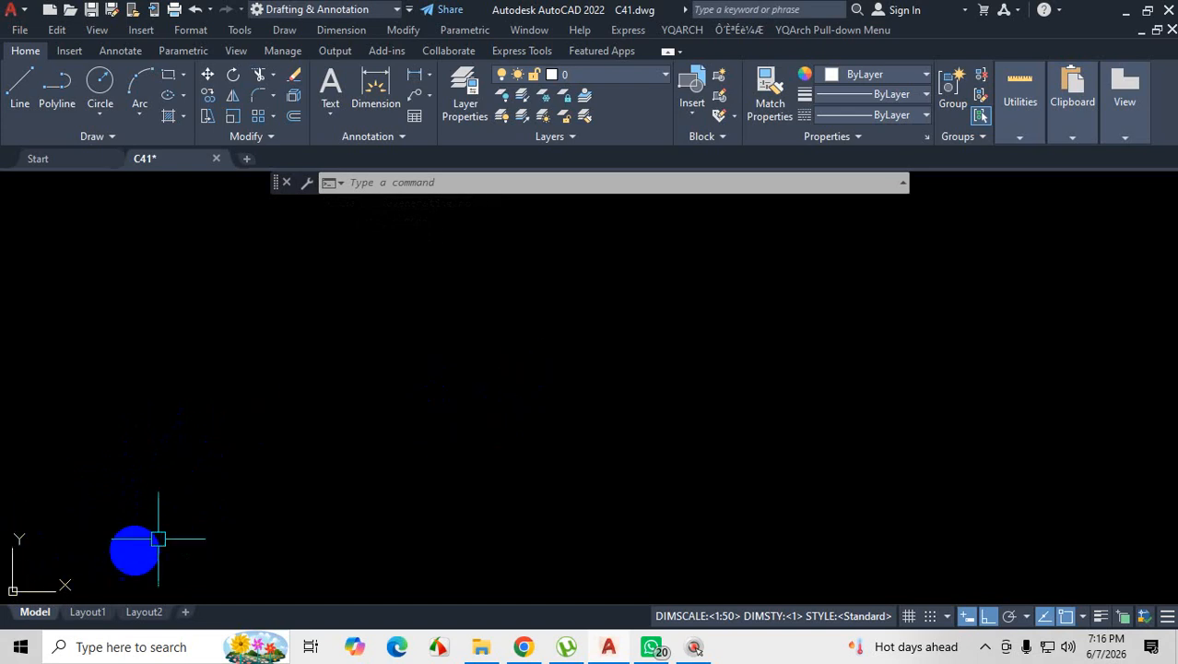
Create a new blank drawing in AutoCAD and turn its grid display off.
{"action": "left_click", "coordinate": [246, 160]}
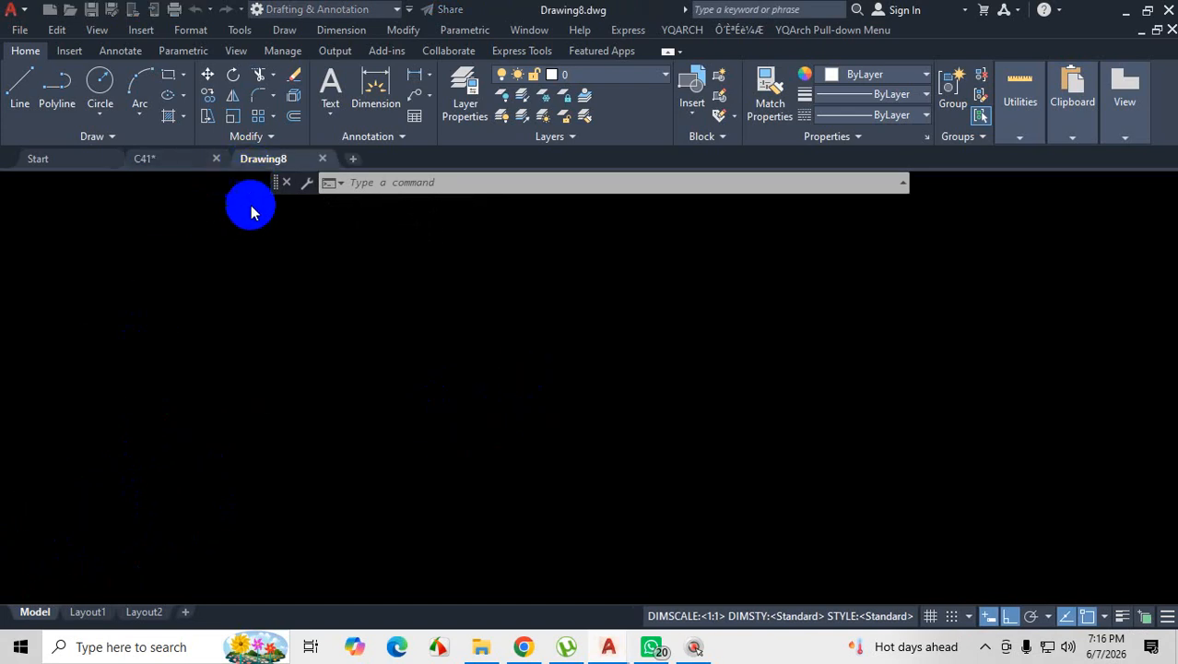
{"action": "scroll", "coordinate": [530, 315], "scroll_direction": "up", "scroll_amount": 6}
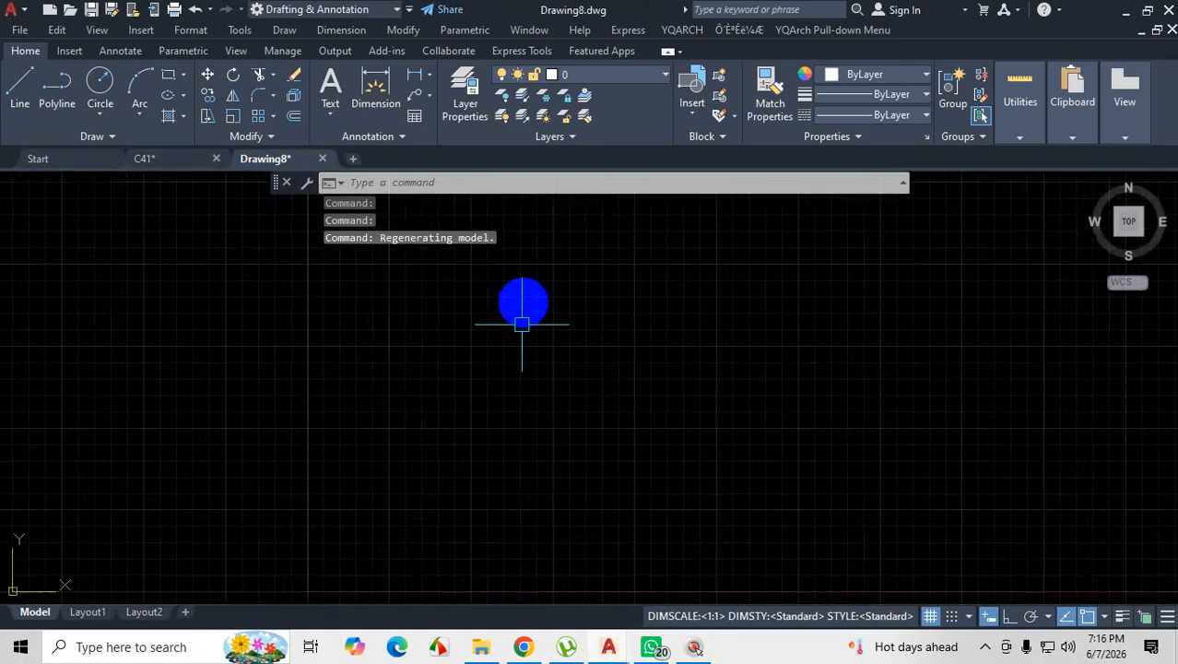
{"action": "scroll", "coordinate": [544, 336], "scroll_direction": "down", "scroll_amount": 9}
{"action": "scroll", "coordinate": [570, 375], "scroll_direction": "up", "scroll_amount": 7}
{"action": "left_click", "coordinate": [938, 608]}
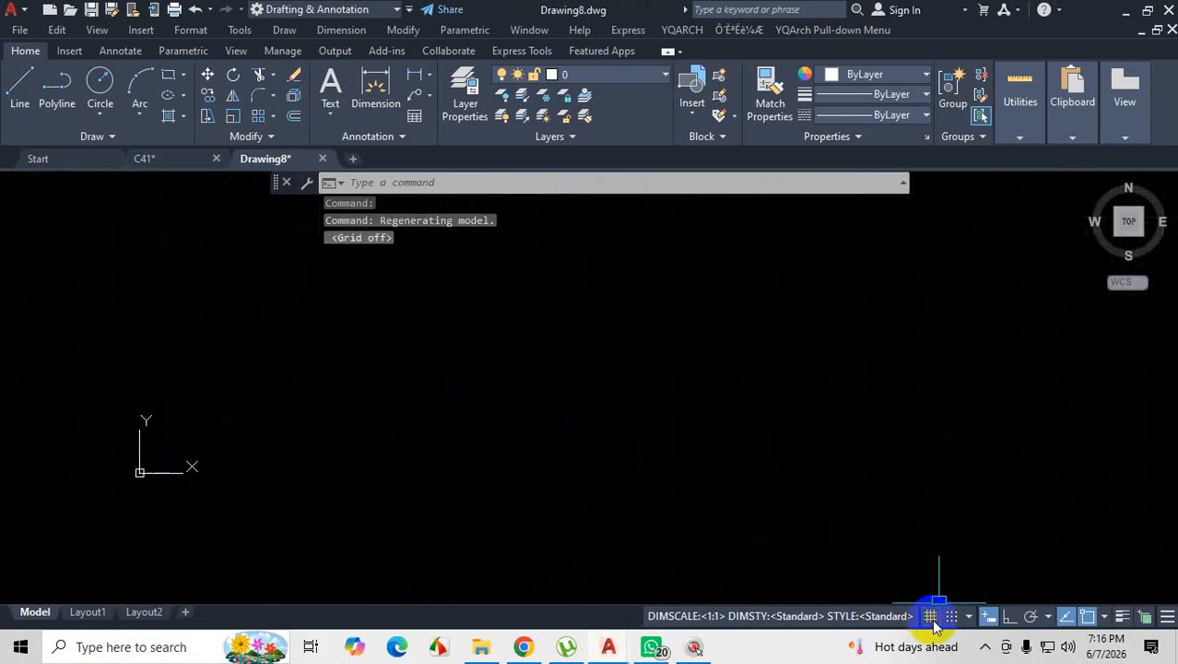
{"action": "scroll", "coordinate": [534, 351], "scroll_direction": "down", "scroll_amount": 3}
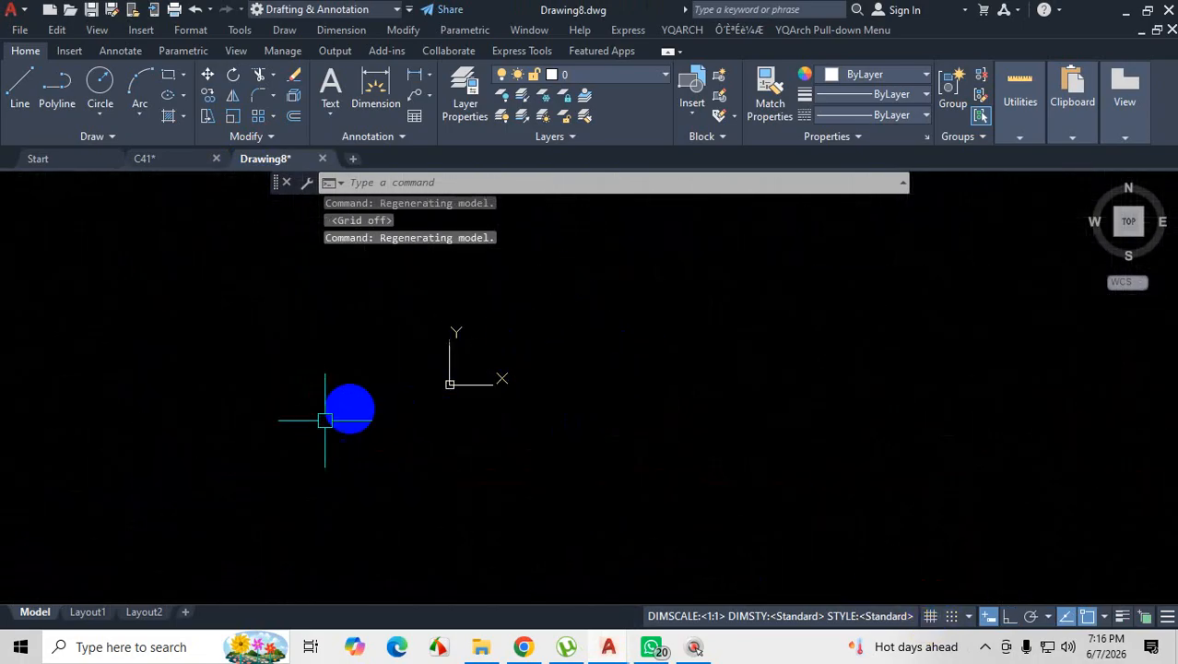
{"action": "scroll", "coordinate": [457, 395], "scroll_direction": "up", "scroll_amount": 3}
{"action": "scroll", "coordinate": [484, 340], "scroll_direction": "up", "scroll_amount": 5}
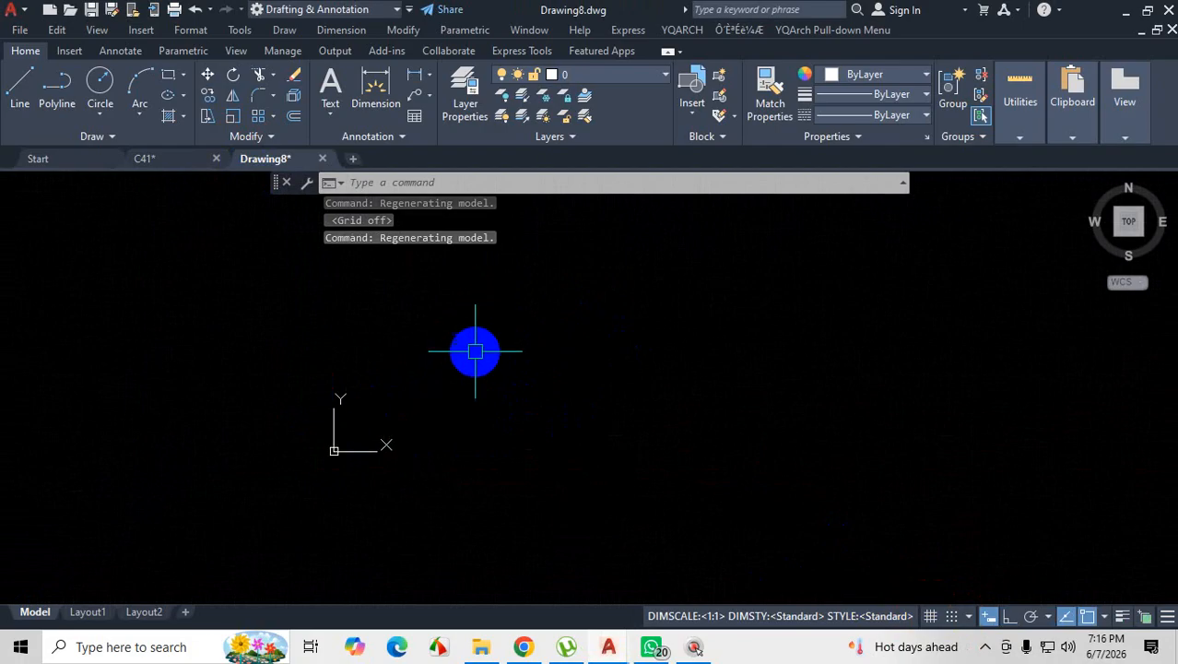
{"action": "scroll", "coordinate": [523, 392], "scroll_direction": "down", "scroll_amount": 8}
{"action": "scroll", "coordinate": [521, 396], "scroll_direction": "up", "scroll_amount": 5}
{"action": "scroll", "coordinate": [403, 505], "scroll_direction": "up", "scroll_amount": 3}
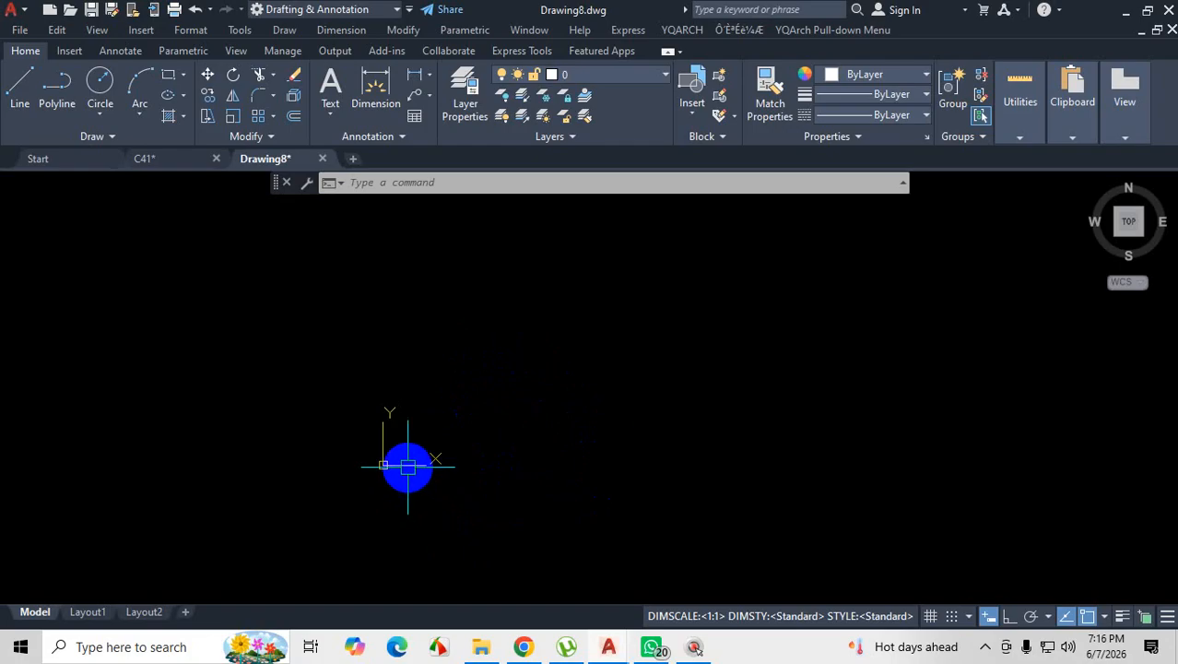
Turn off Show UCS Icon at Origin in the blank drawing and close that drawing without saving.
{"action": "right_click", "coordinate": [407, 467]}
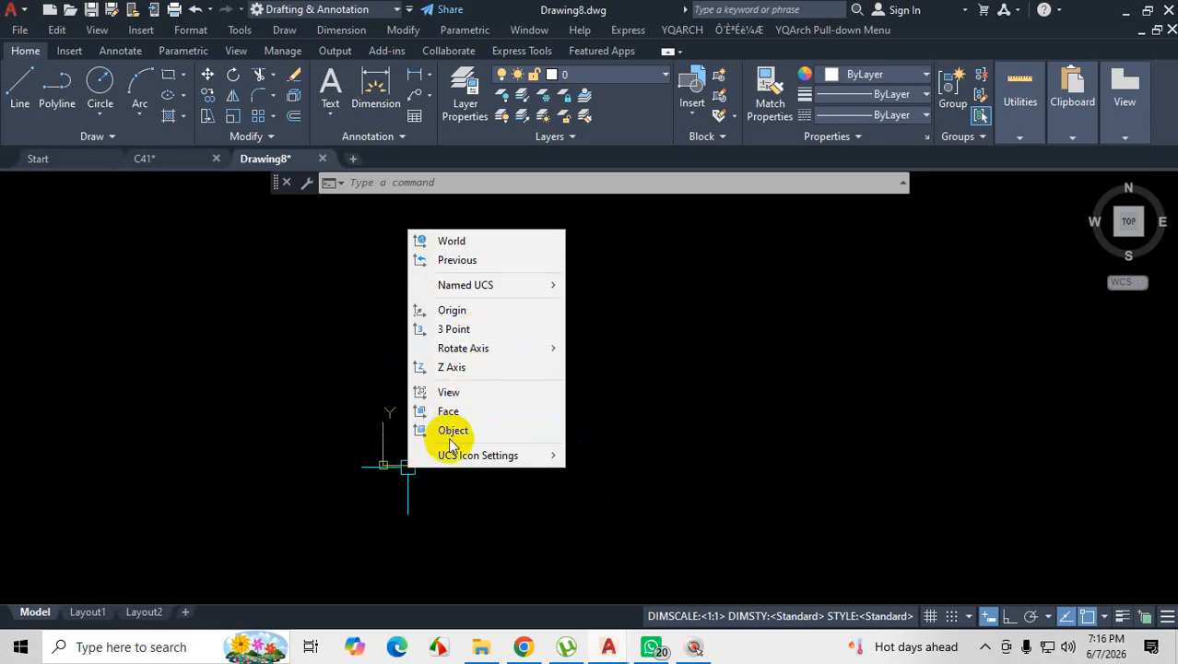
{"action": "mouse_move", "coordinate": [447, 469]}
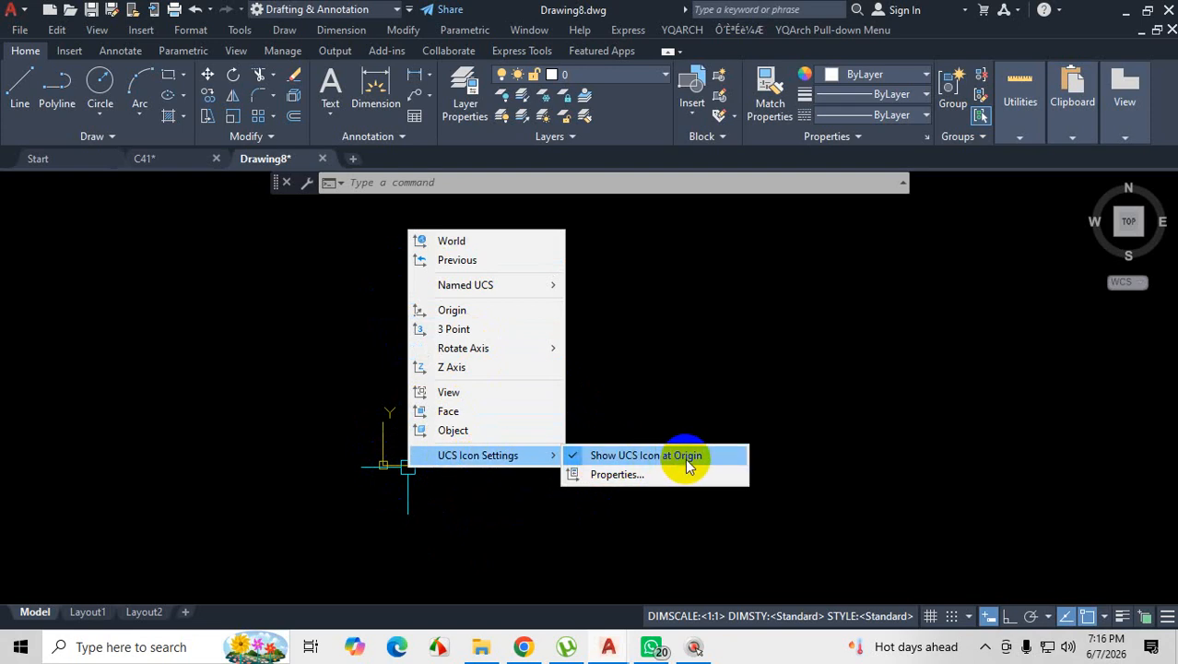
{"action": "left_click", "coordinate": [613, 455]}
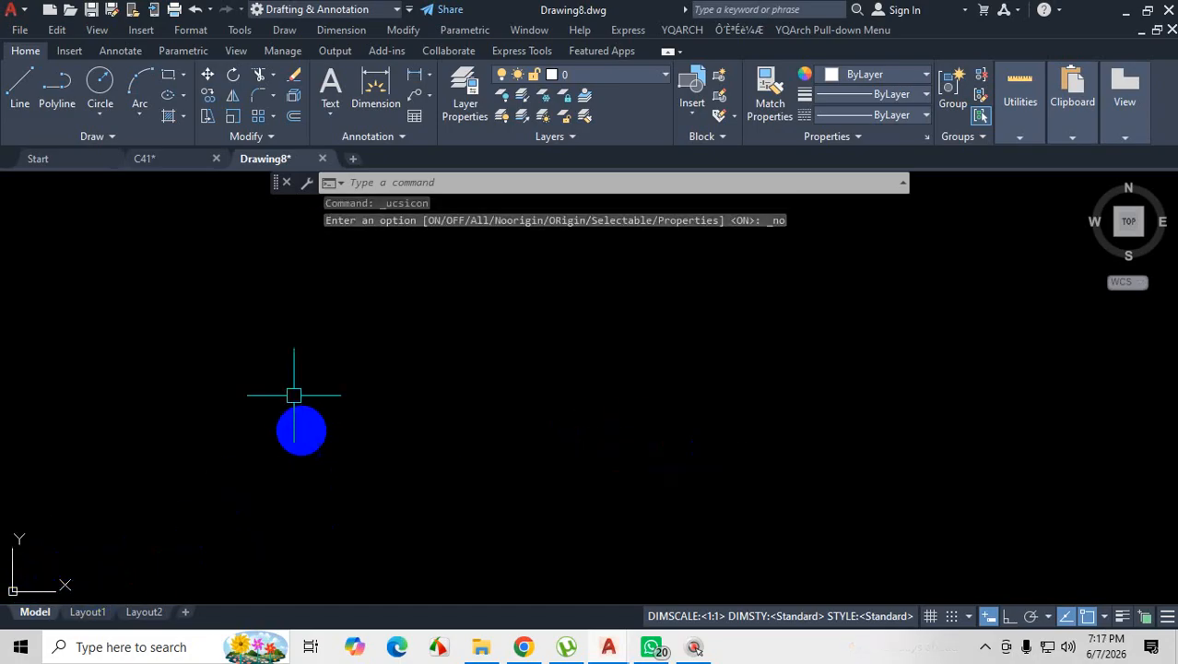
{"action": "key", "text": "Escape"}
{"action": "key", "text": "Escape"}
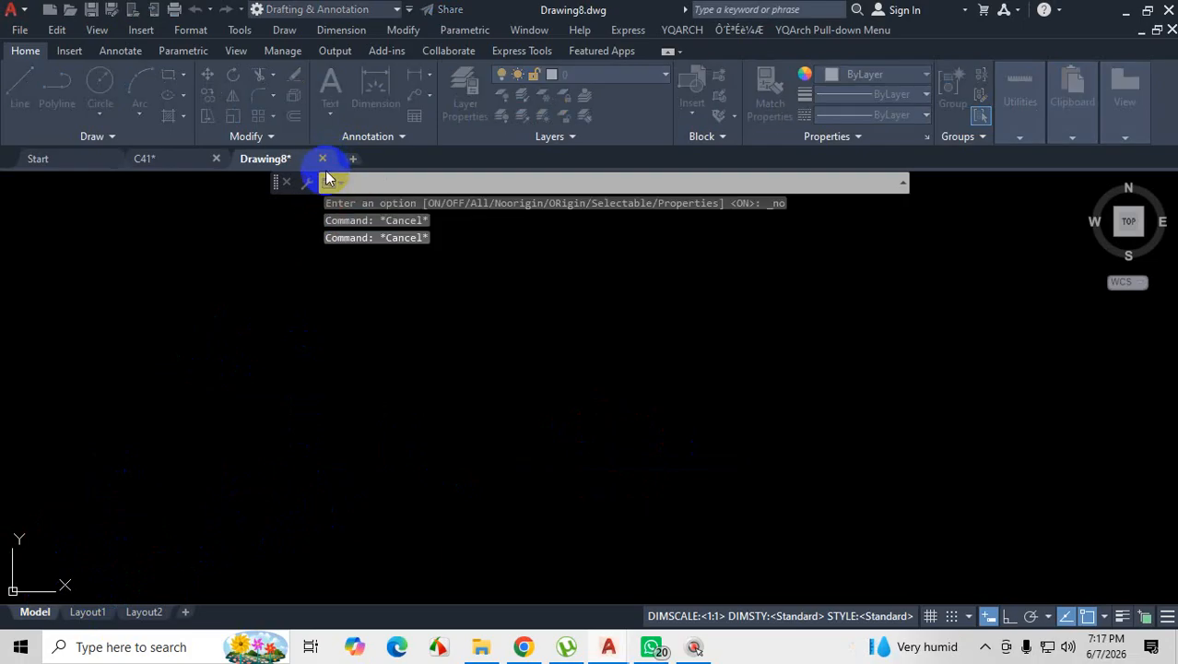
{"action": "left_click", "coordinate": [323, 160]}
{"action": "left_click", "coordinate": [610, 356]}
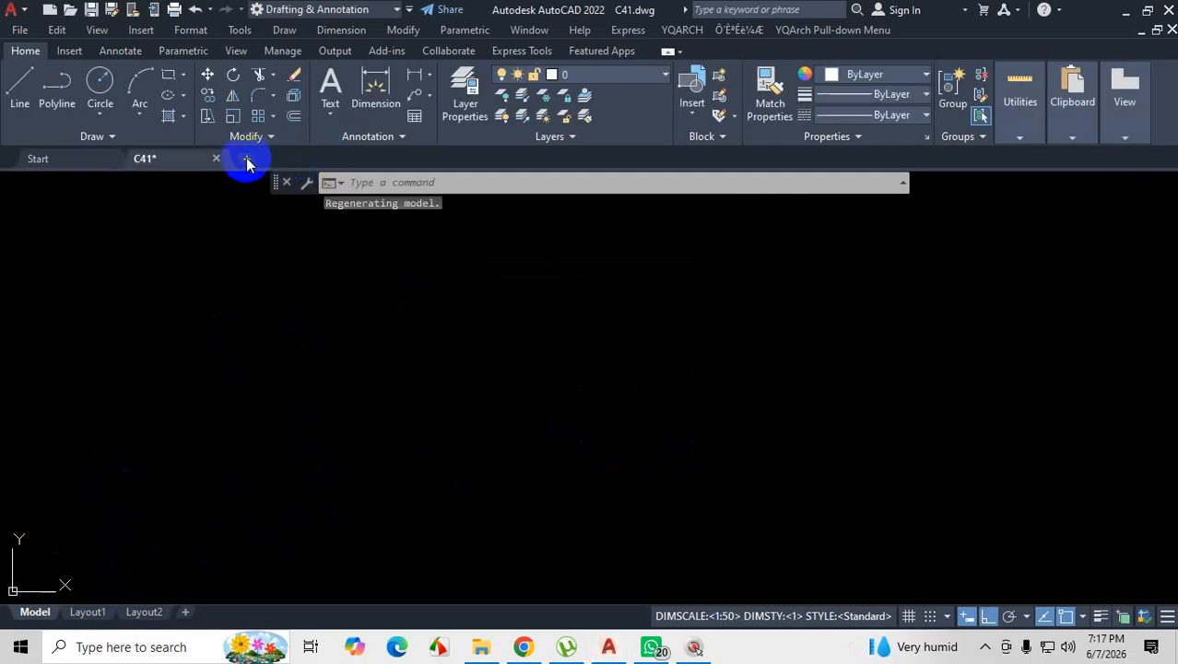
Create another blank drawing and disable Show UCS Icon at Origin in its UCS icon settings.
{"action": "left_click", "coordinate": [247, 163]}
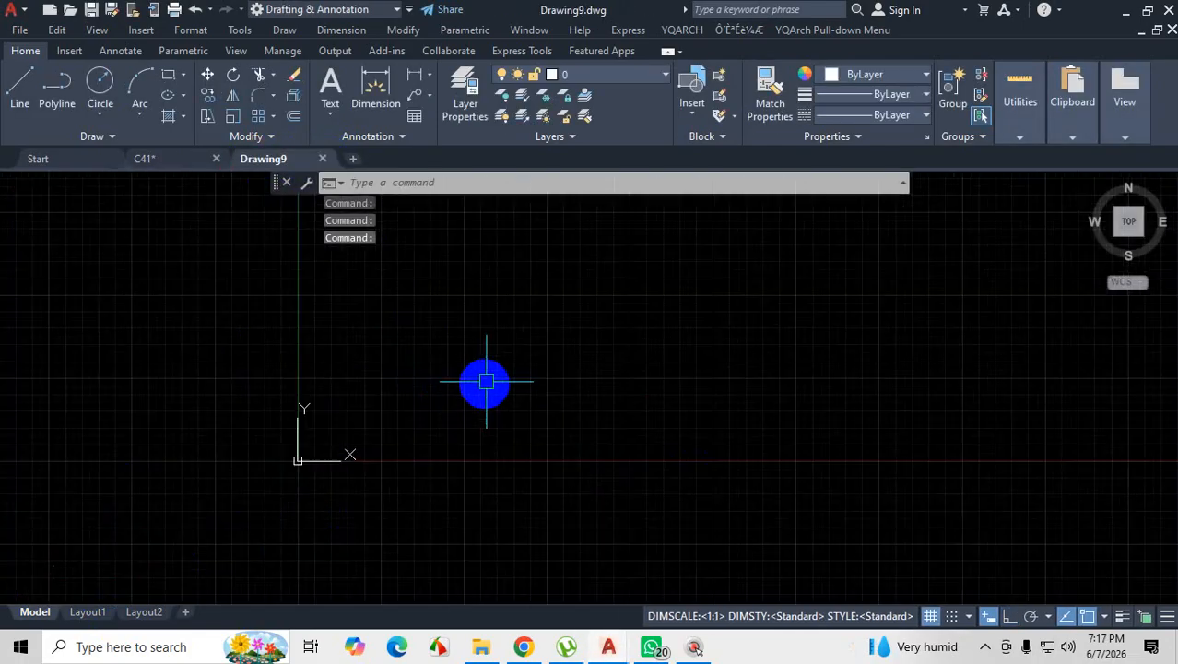
{"action": "scroll", "coordinate": [427, 404], "scroll_direction": "down", "scroll_amount": 8}
{"action": "scroll", "coordinate": [418, 413], "scroll_direction": "up", "scroll_amount": 4}
{"action": "scroll", "coordinate": [341, 408], "scroll_direction": "up", "scroll_amount": 5}
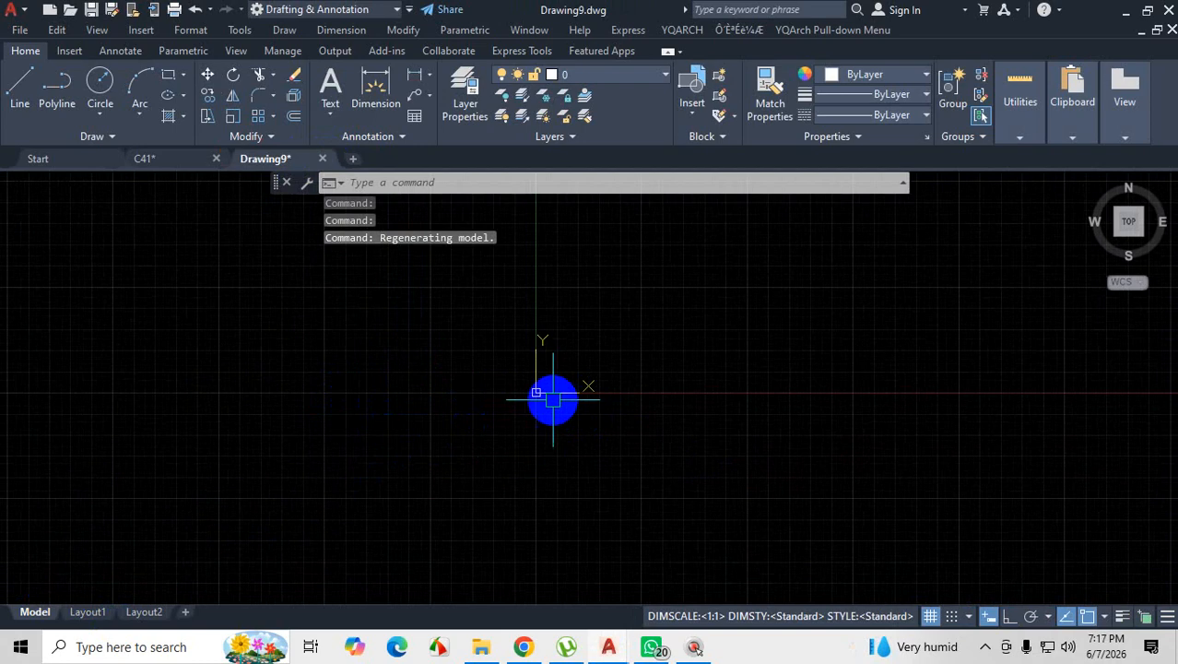
{"action": "scroll", "coordinate": [553, 399], "scroll_direction": "up", "scroll_amount": 3}
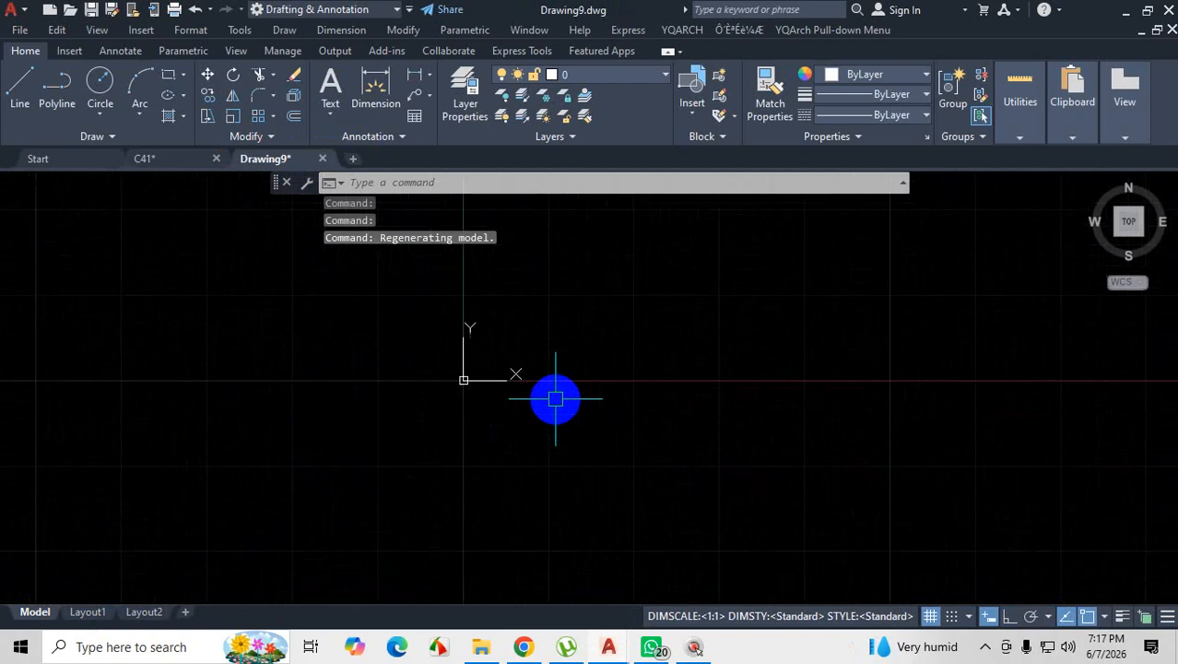
{"action": "right_click", "coordinate": [478, 380]}
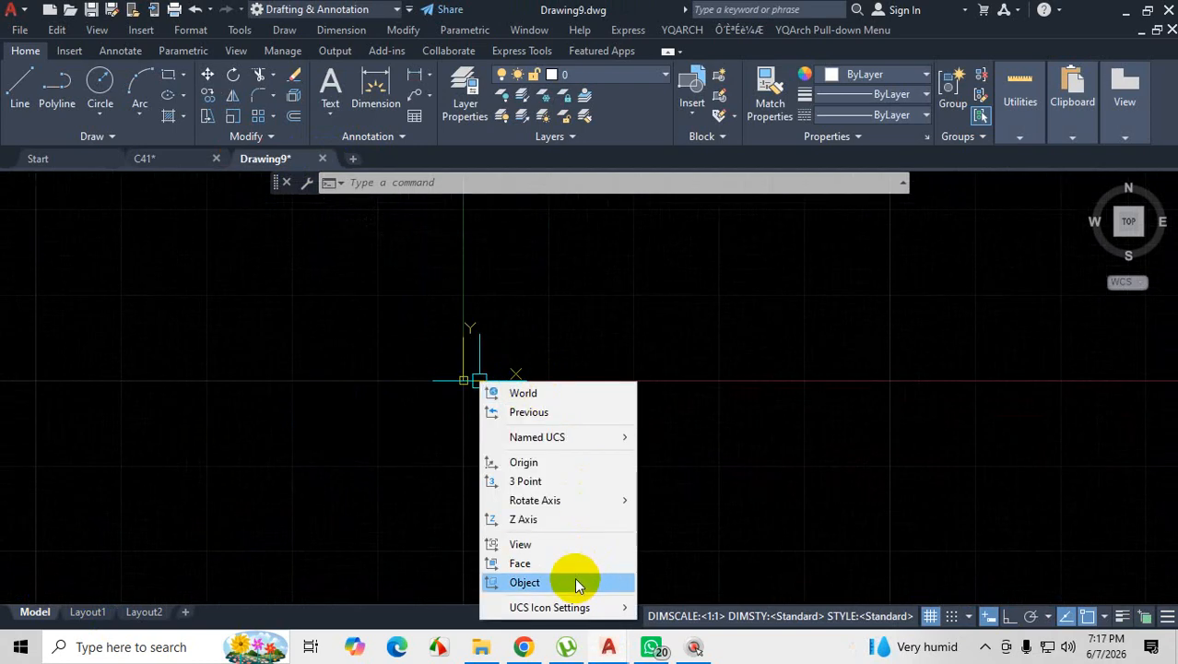
{"action": "mouse_move", "coordinate": [580, 608]}
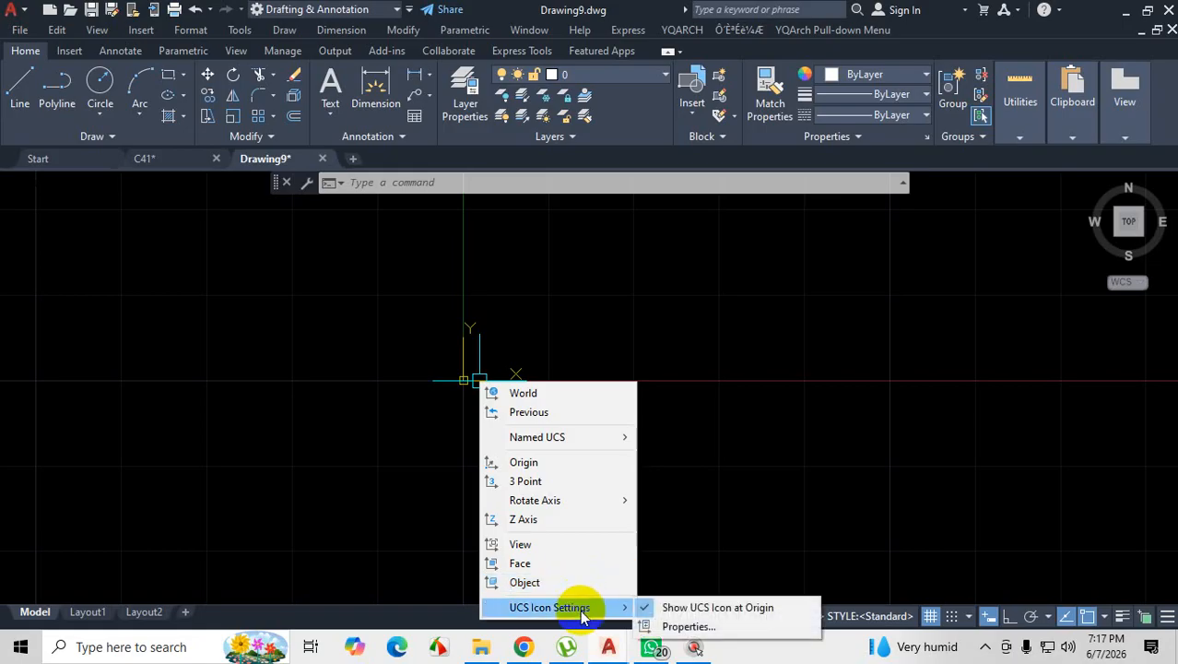
{"action": "left_click", "coordinate": [709, 610]}
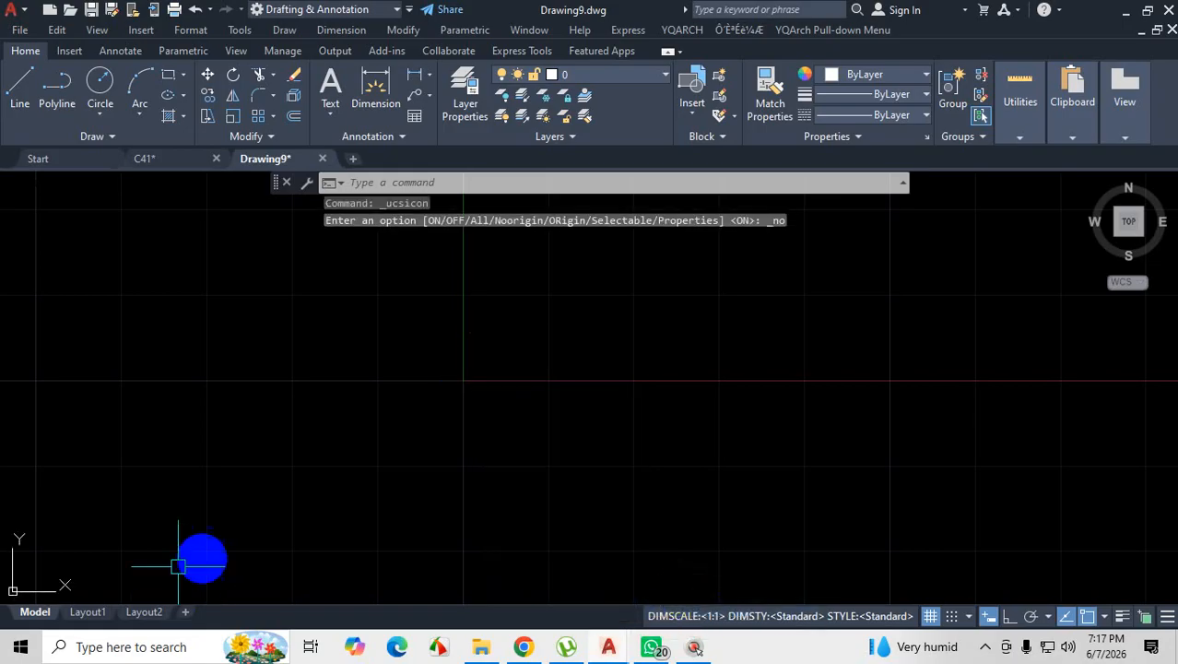
{"action": "scroll", "coordinate": [346, 481], "scroll_direction": "down", "scroll_amount": 2}
{"action": "scroll", "coordinate": [397, 493], "scroll_direction": "down", "scroll_amount": 2}
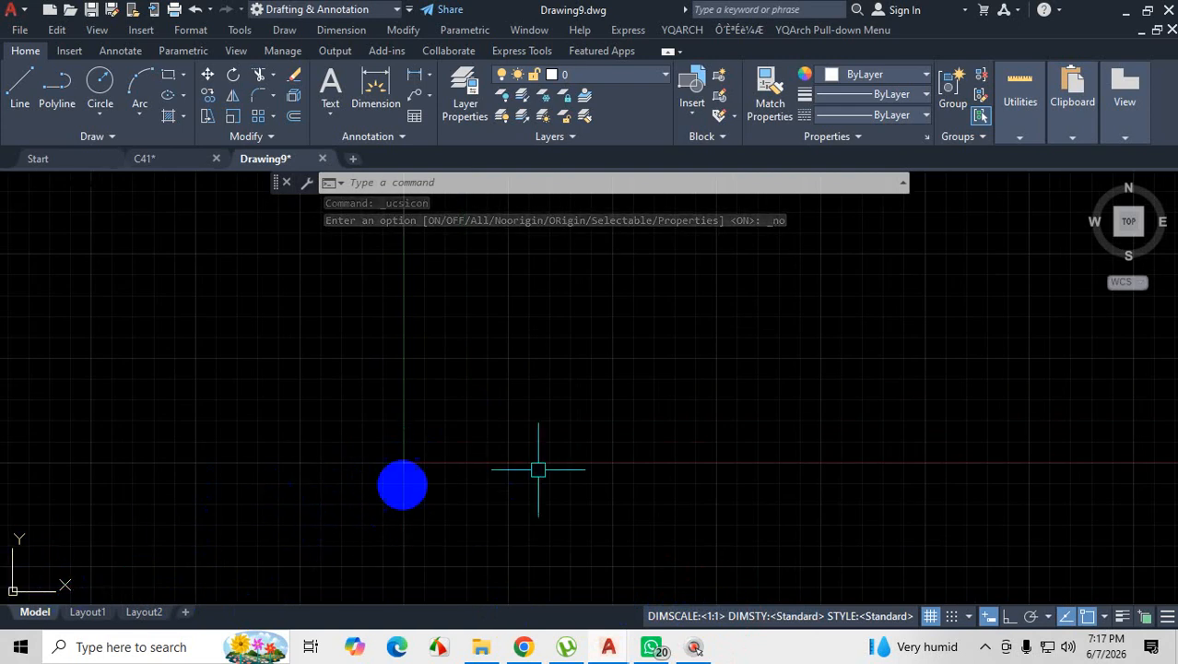
Return to drawing C41 and close the second blank drawing without saving its changes.
{"action": "left_click", "coordinate": [165, 160]}
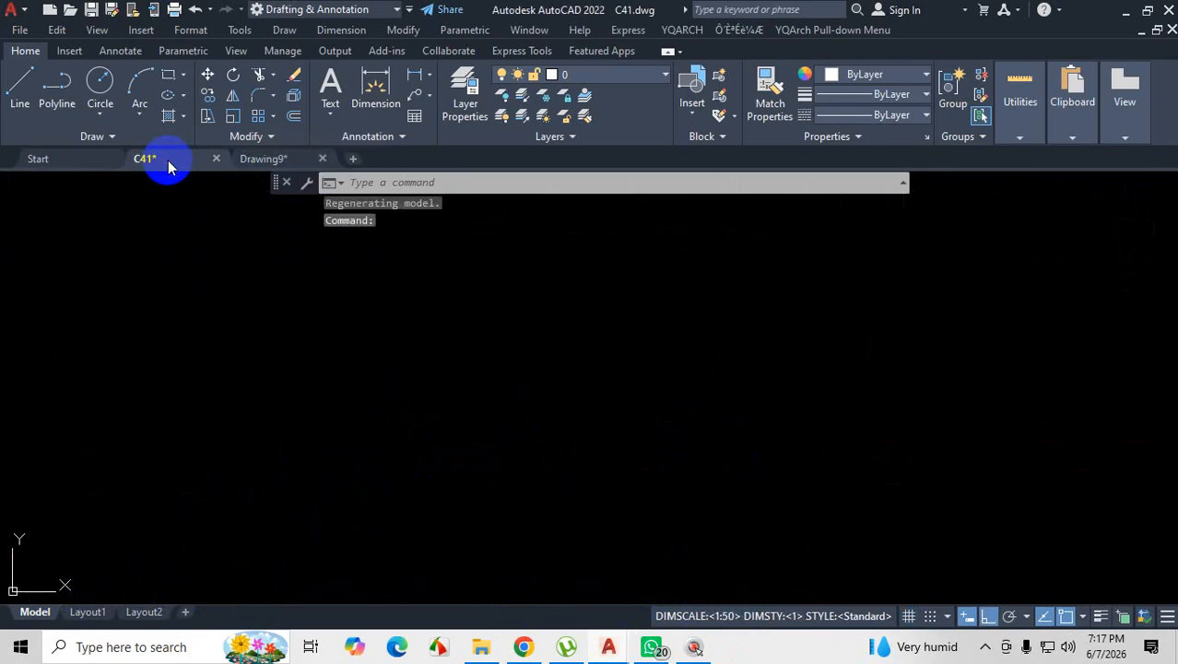
{"action": "left_click", "coordinate": [323, 161]}
{"action": "left_click", "coordinate": [598, 361]}
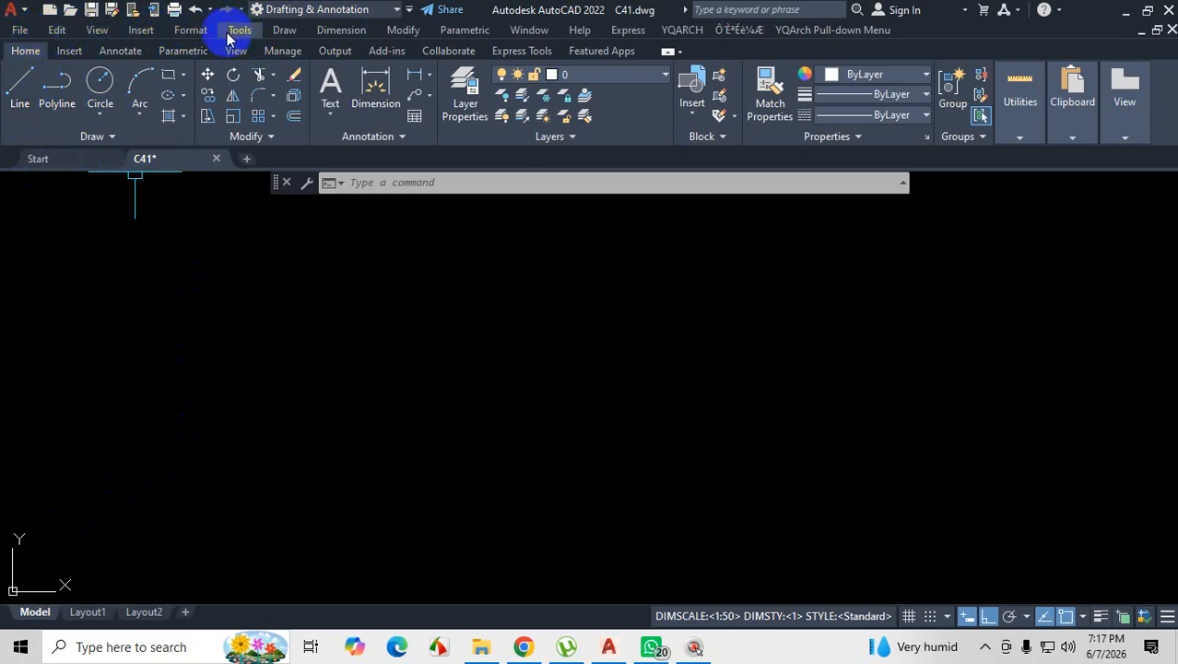
Hide the menu bar and show it again through the Quick Access Toolbar customization options.
{"action": "left_click", "coordinate": [412, 11]}
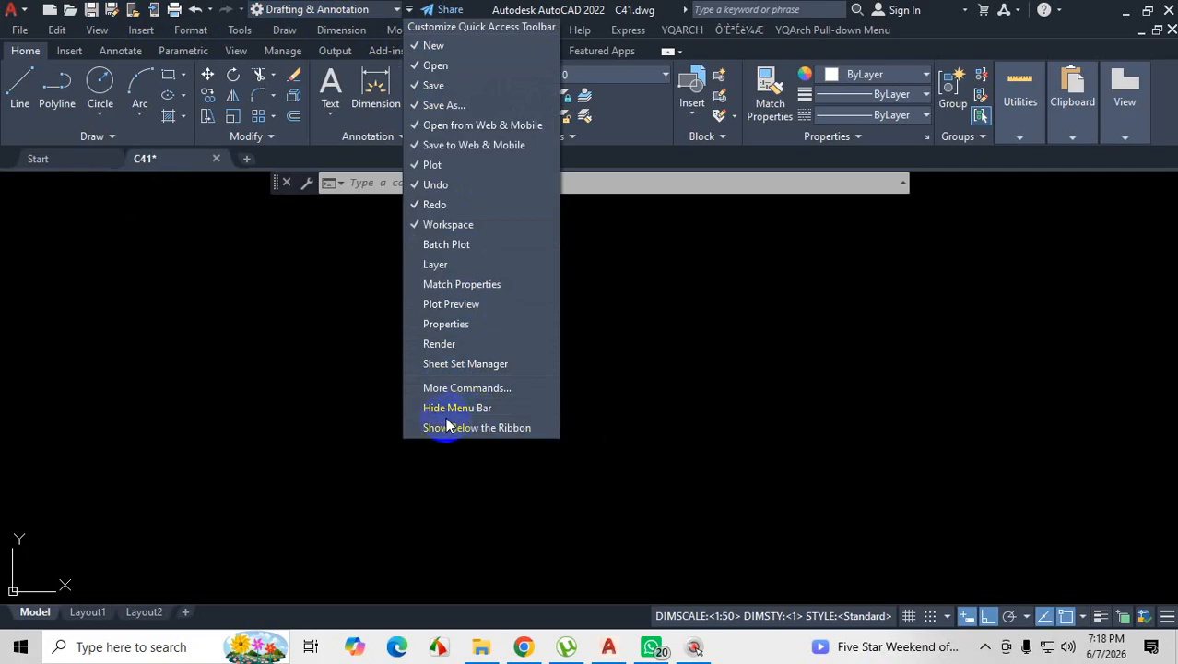
{"action": "left_click", "coordinate": [498, 411]}
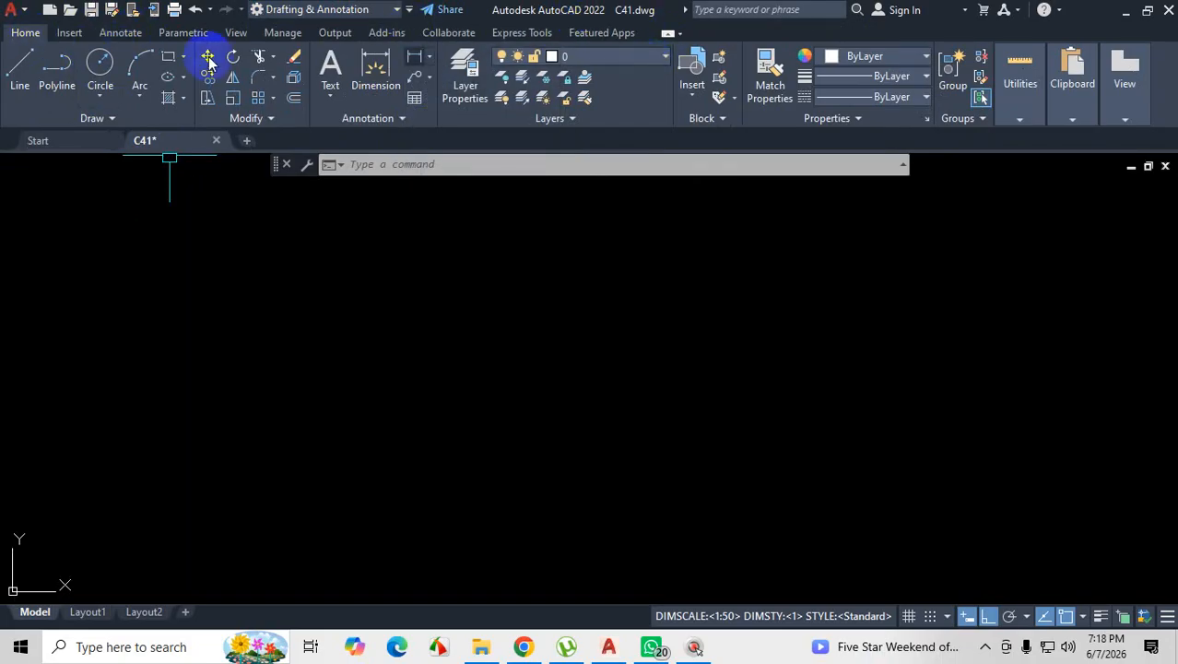
{"action": "left_click", "coordinate": [411, 13]}
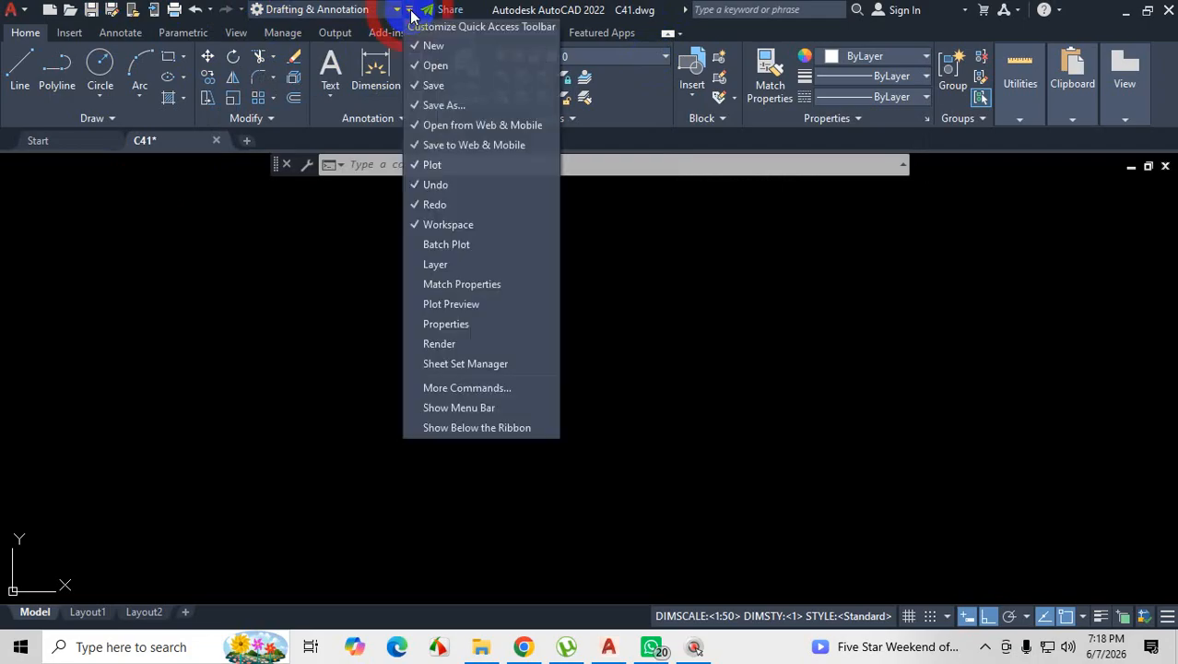
{"action": "left_click", "coordinate": [463, 411]}
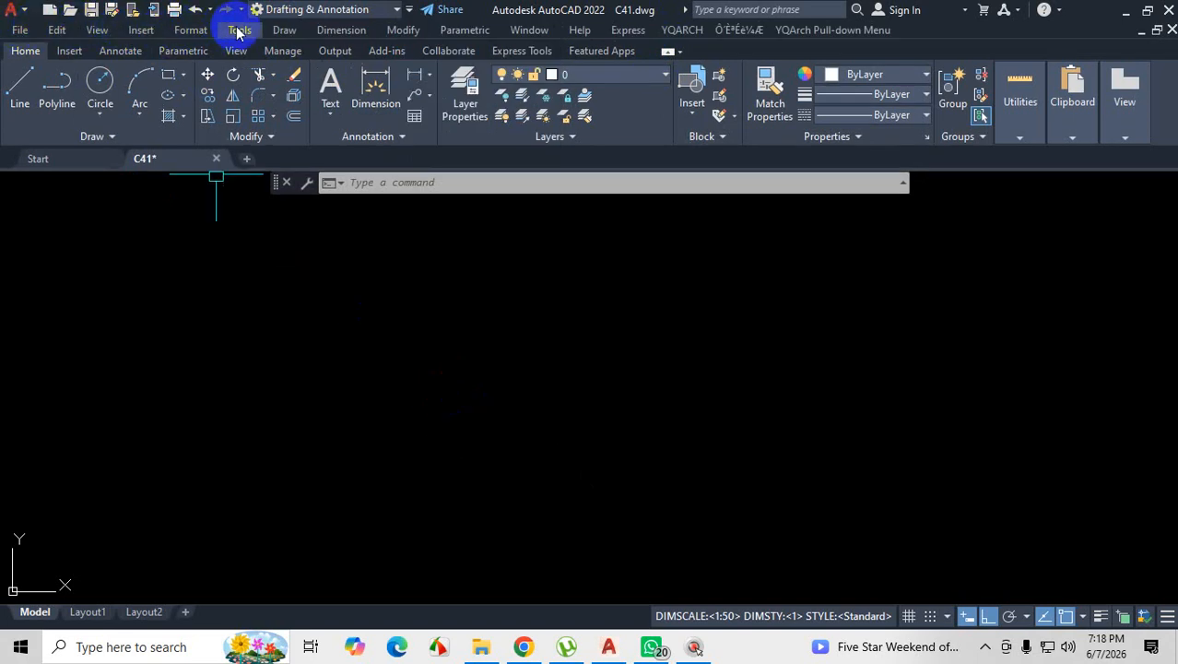
Turn on the Origin option of the UCS icon display in C41 and check how the icon follows zooming.
{"action": "left_click", "coordinate": [97, 31]}
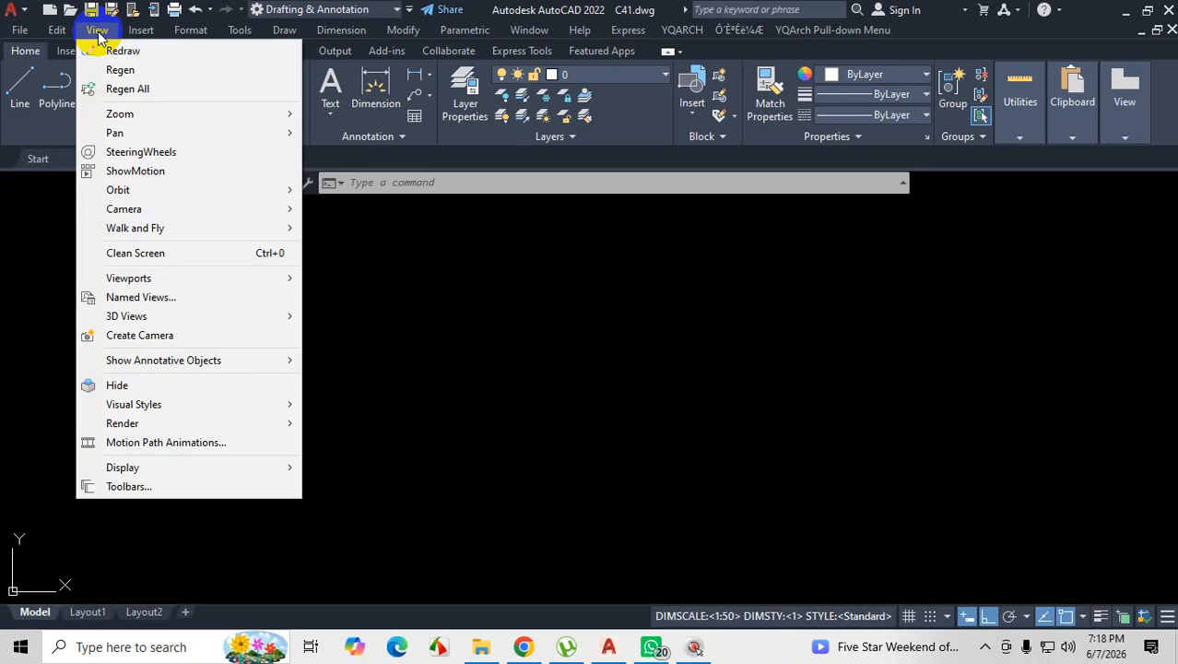
{"action": "mouse_move", "coordinate": [156, 211]}
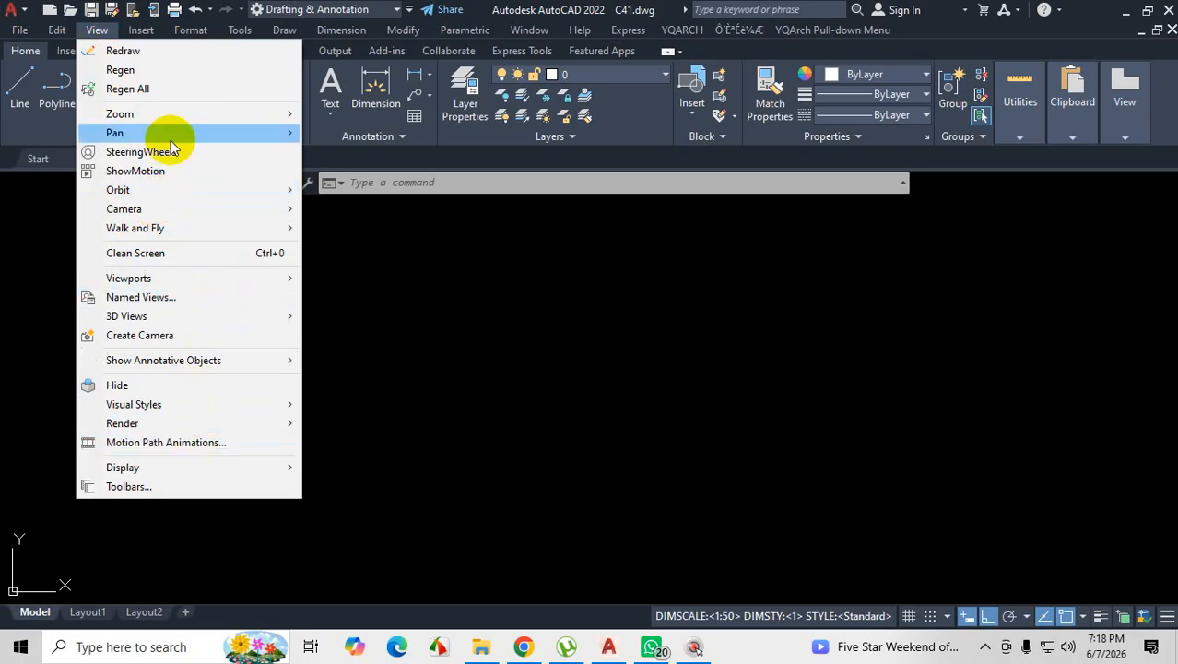
{"action": "mouse_move", "coordinate": [150, 472]}
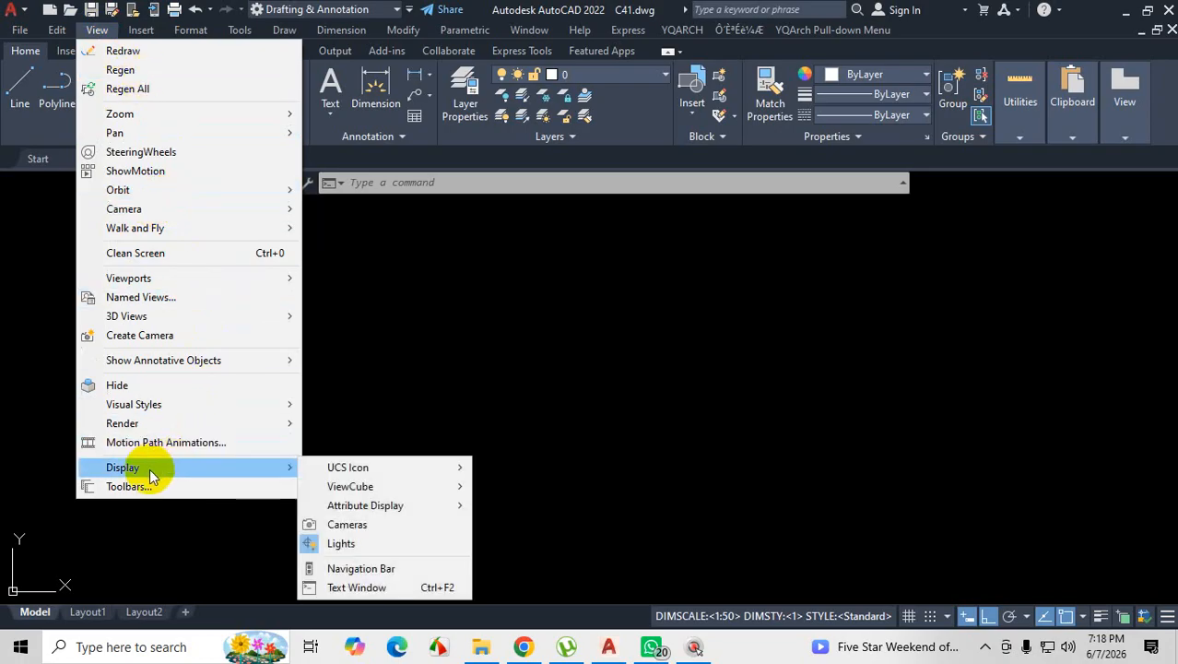
{"action": "mouse_move", "coordinate": [359, 470]}
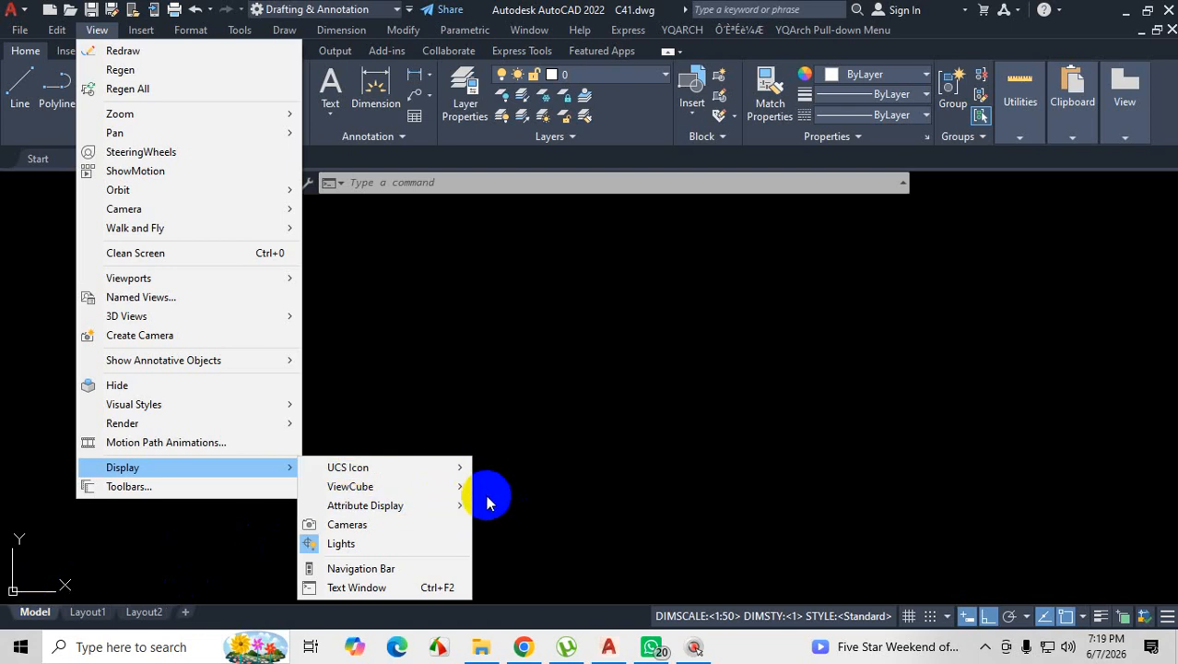
{"action": "mouse_move", "coordinate": [436, 467]}
{"action": "left_click", "coordinate": [500, 485]}
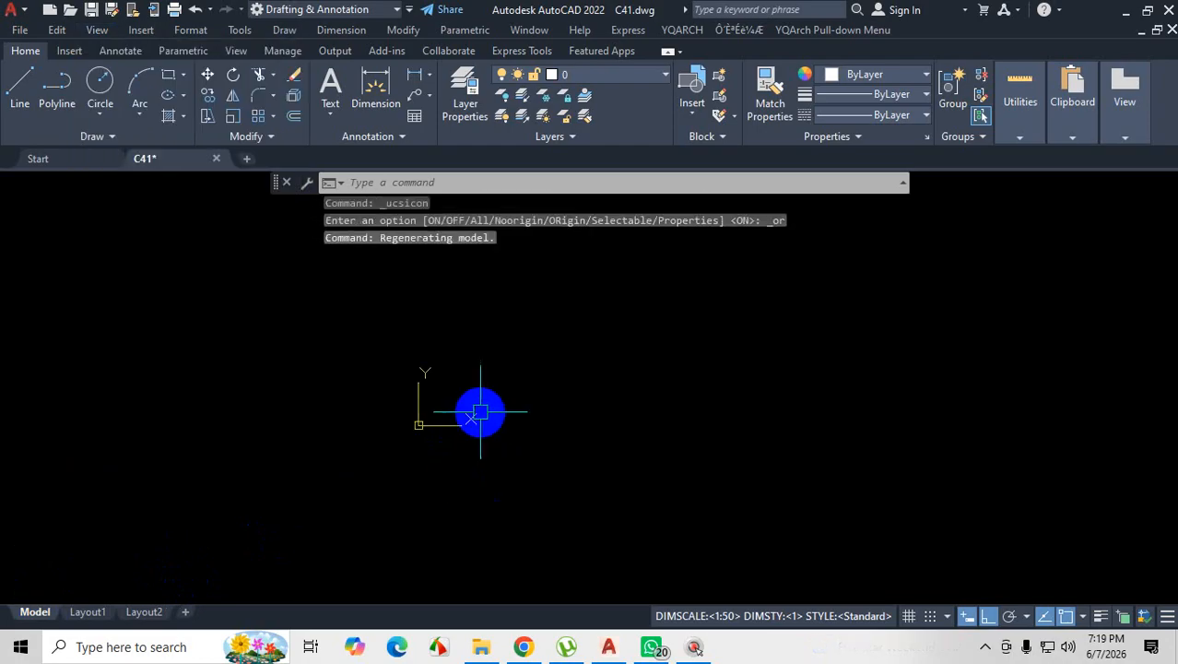
{"action": "scroll", "coordinate": [473, 406], "scroll_direction": "up", "scroll_amount": 2}
{"action": "scroll", "coordinate": [496, 392], "scroll_direction": "down", "scroll_amount": 8}
{"action": "scroll", "coordinate": [515, 391], "scroll_direction": "up", "scroll_amount": 9}
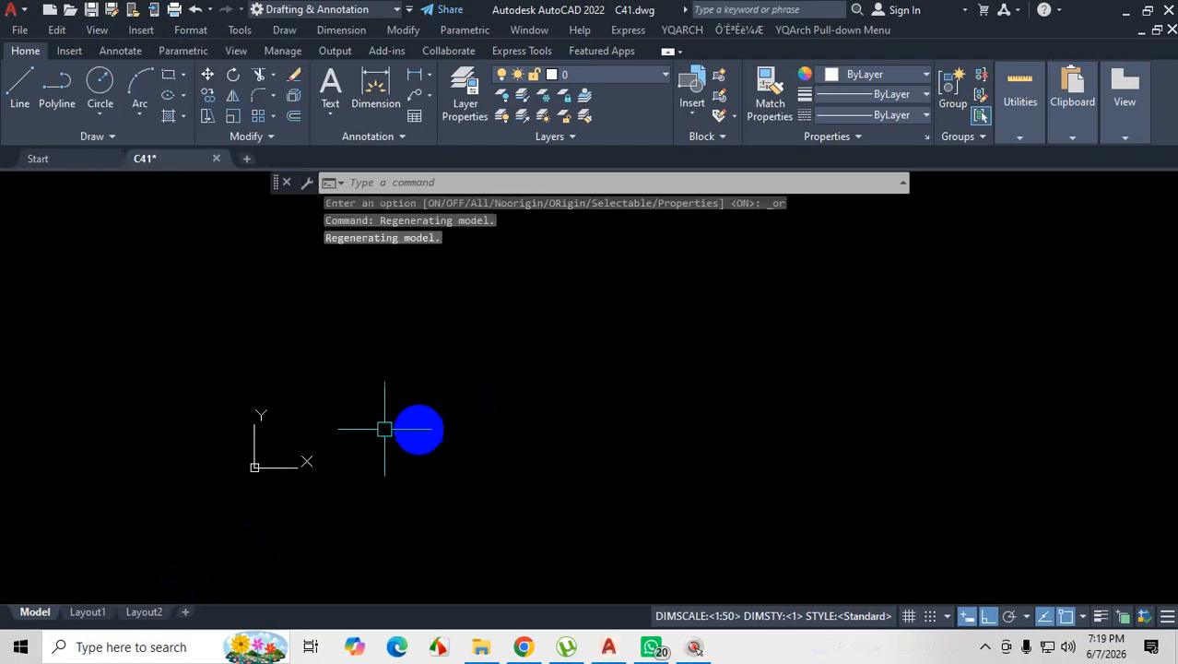
Turn off the Origin option of the UCS icon display in C41.
{"action": "left_click", "coordinate": [97, 29]}
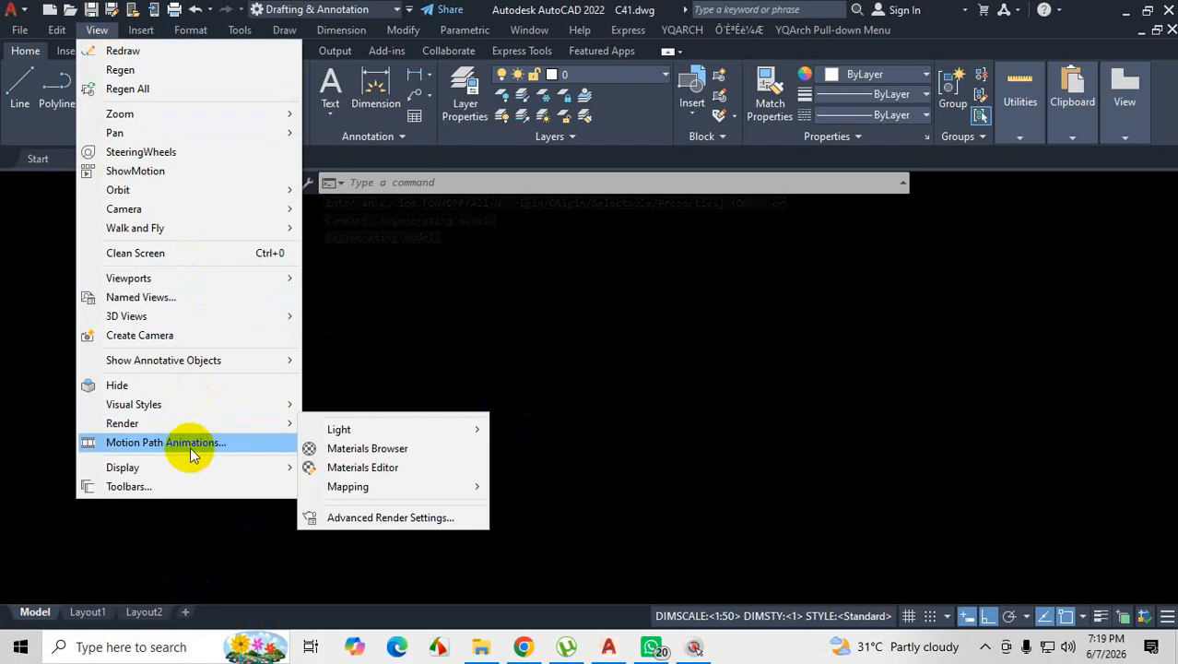
{"action": "mouse_move", "coordinate": [191, 461]}
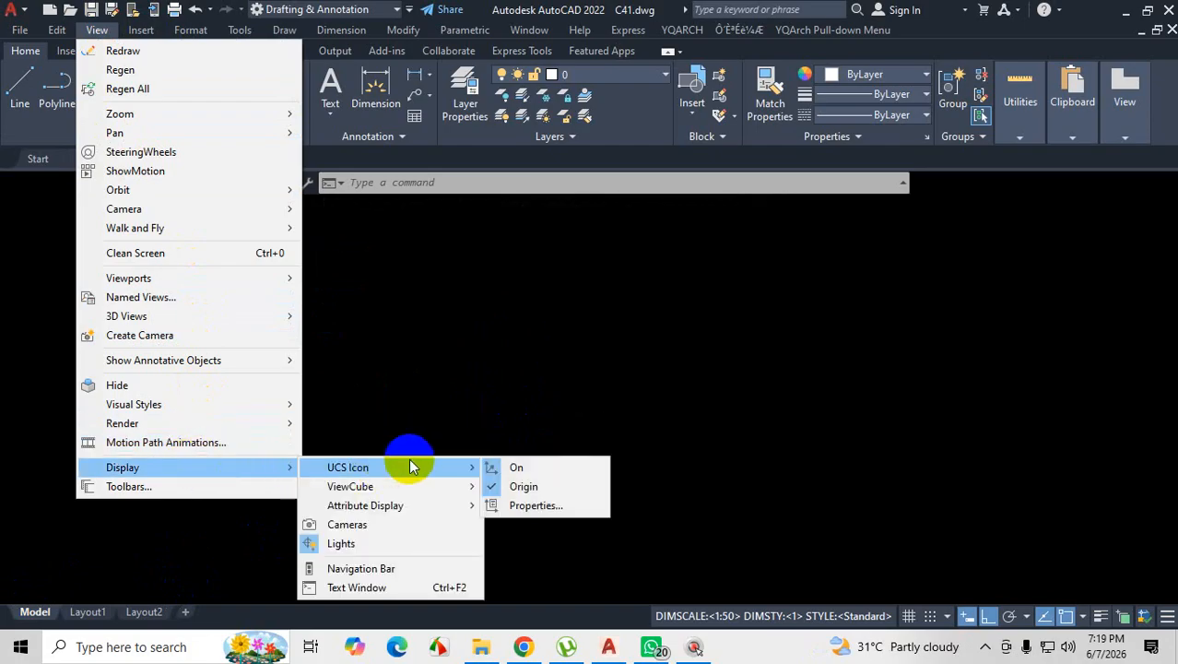
{"action": "left_click", "coordinate": [523, 486]}
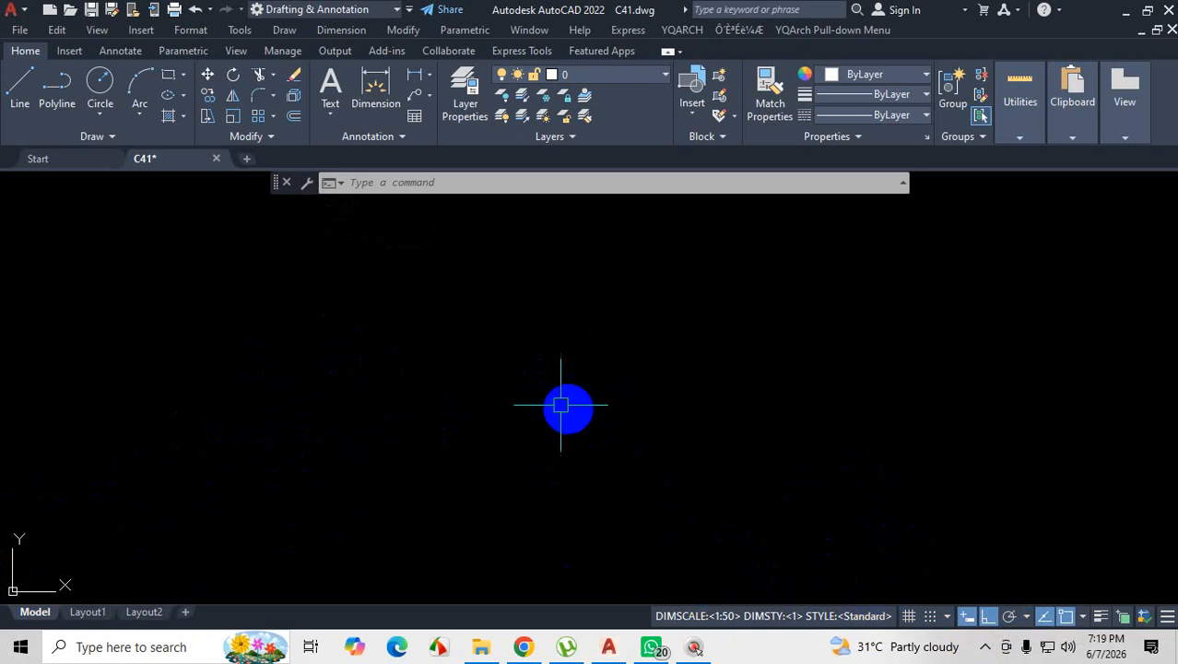
{"action": "key", "text": "ctrl+1"}
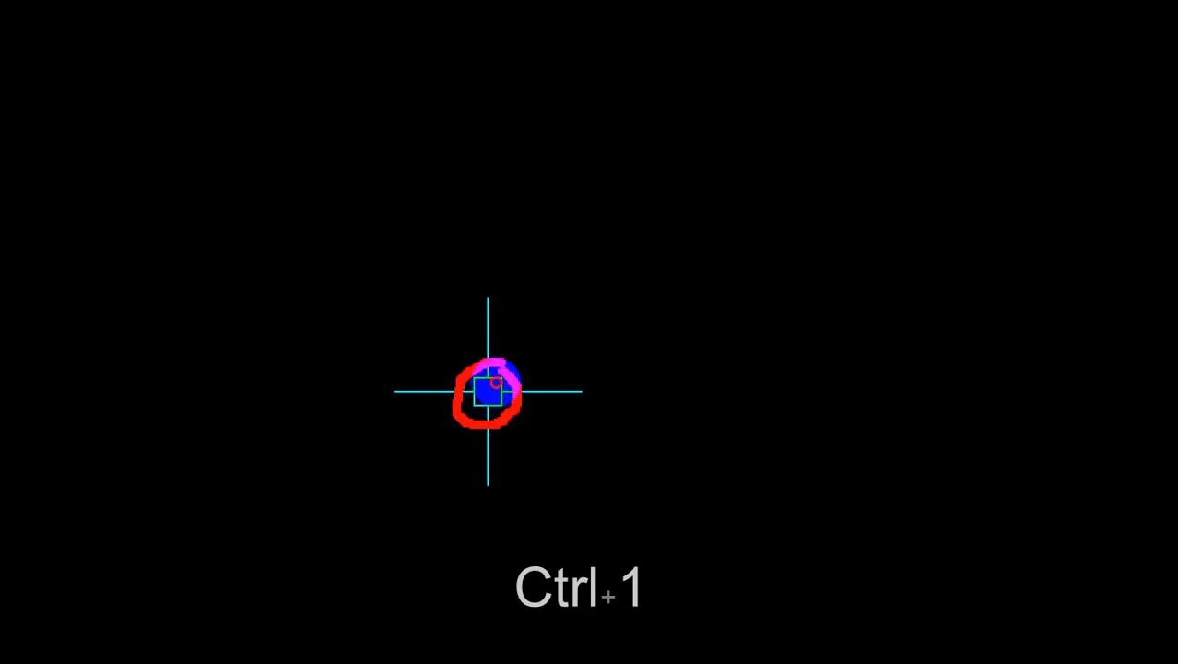
{"action": "key", "text": "ctrl+1"}
{"action": "key", "text": "Escape"}
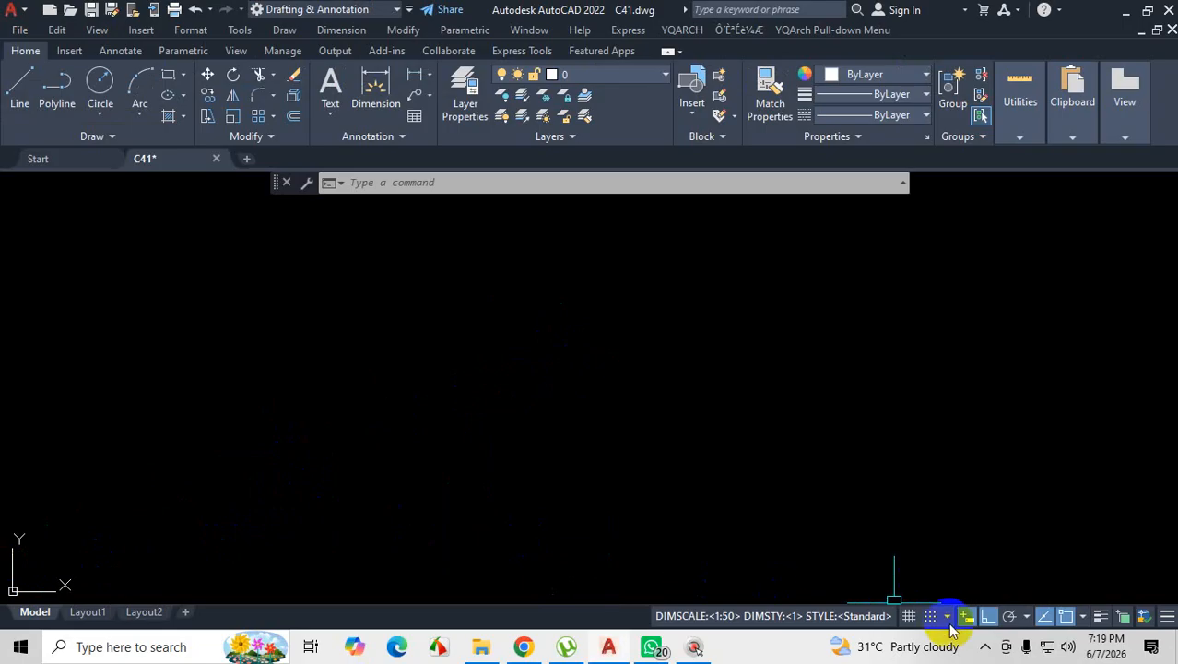
{"action": "left_click", "coordinate": [984, 646]}
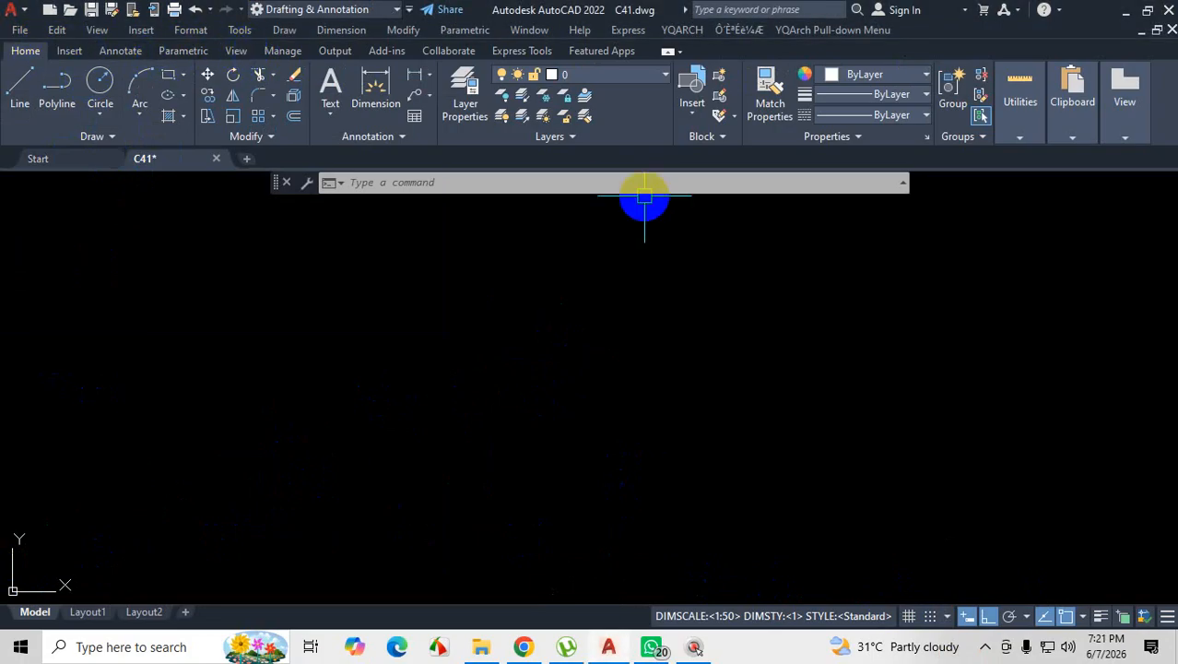
Hide the File Tabs, show them again, and return to the drafting tools.
{"action": "left_click", "coordinate": [237, 52]}
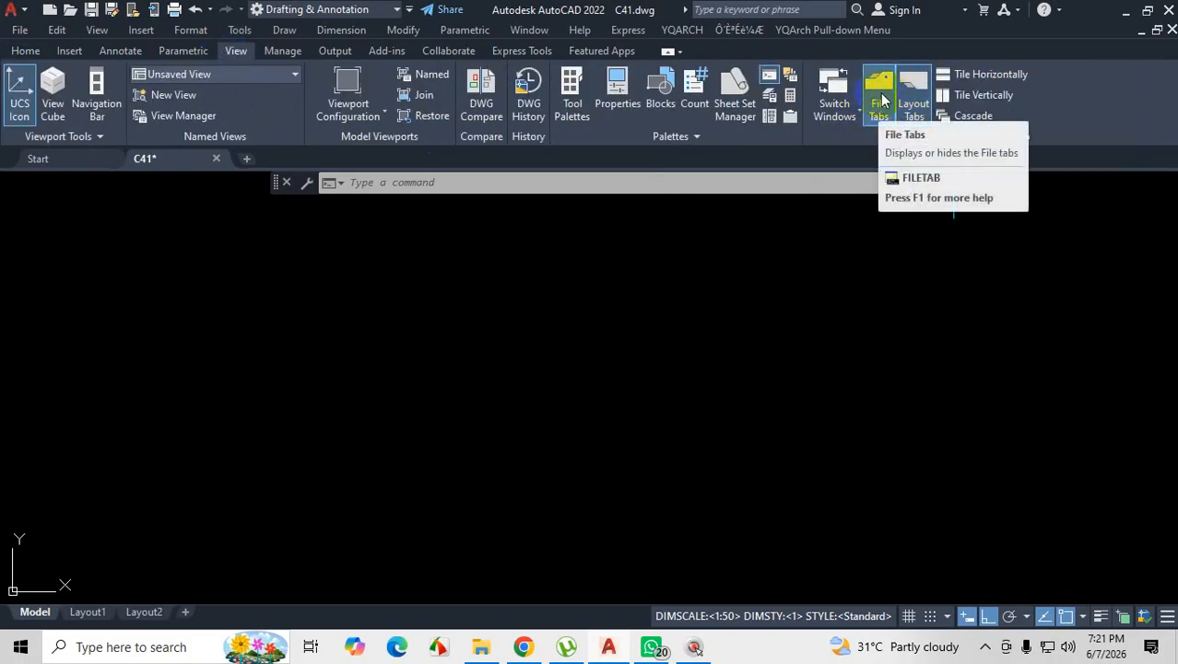
{"action": "left_click", "coordinate": [880, 100]}
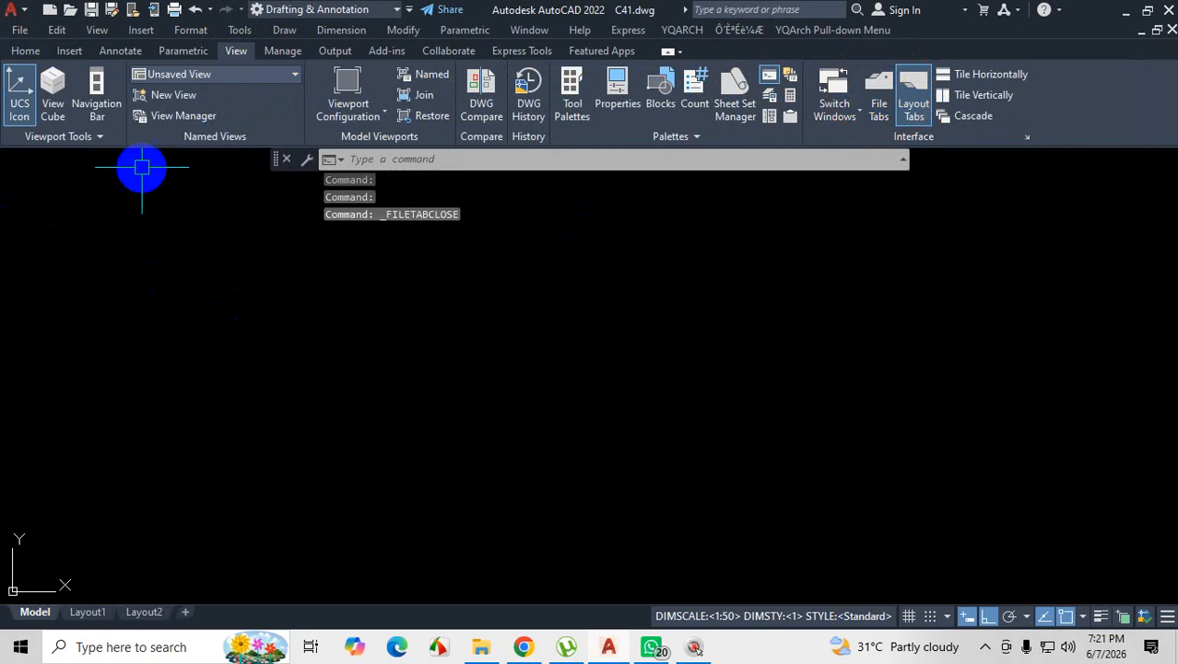
{"action": "left_click", "coordinate": [879, 102]}
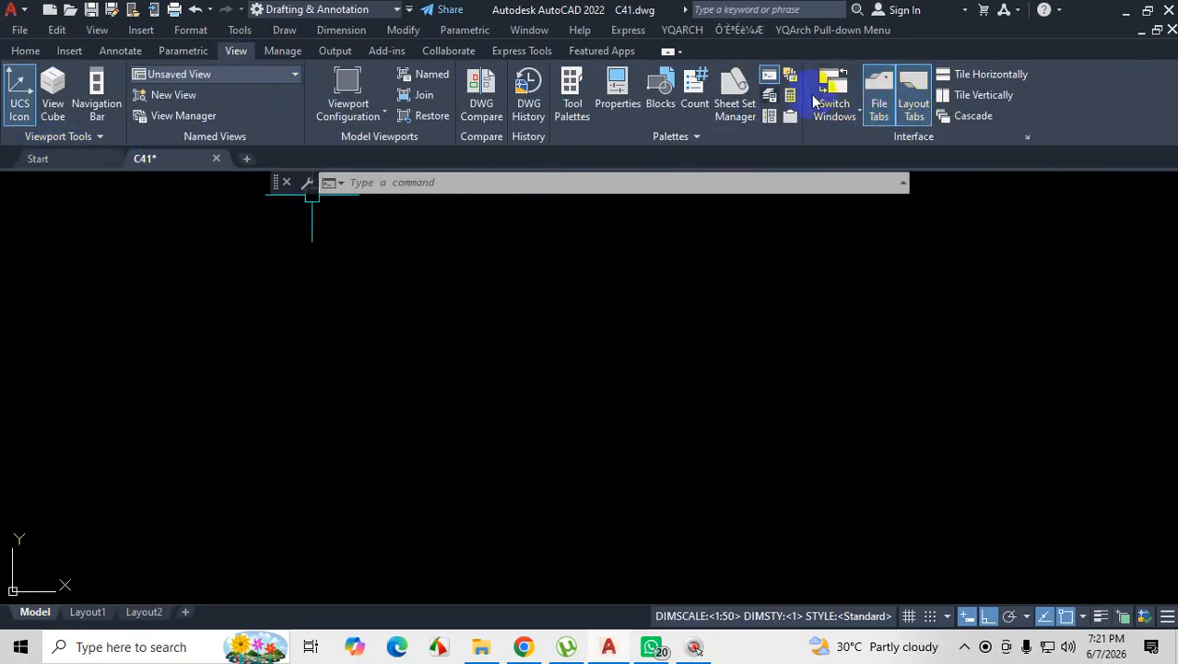
{"action": "left_click", "coordinate": [13, 54]}
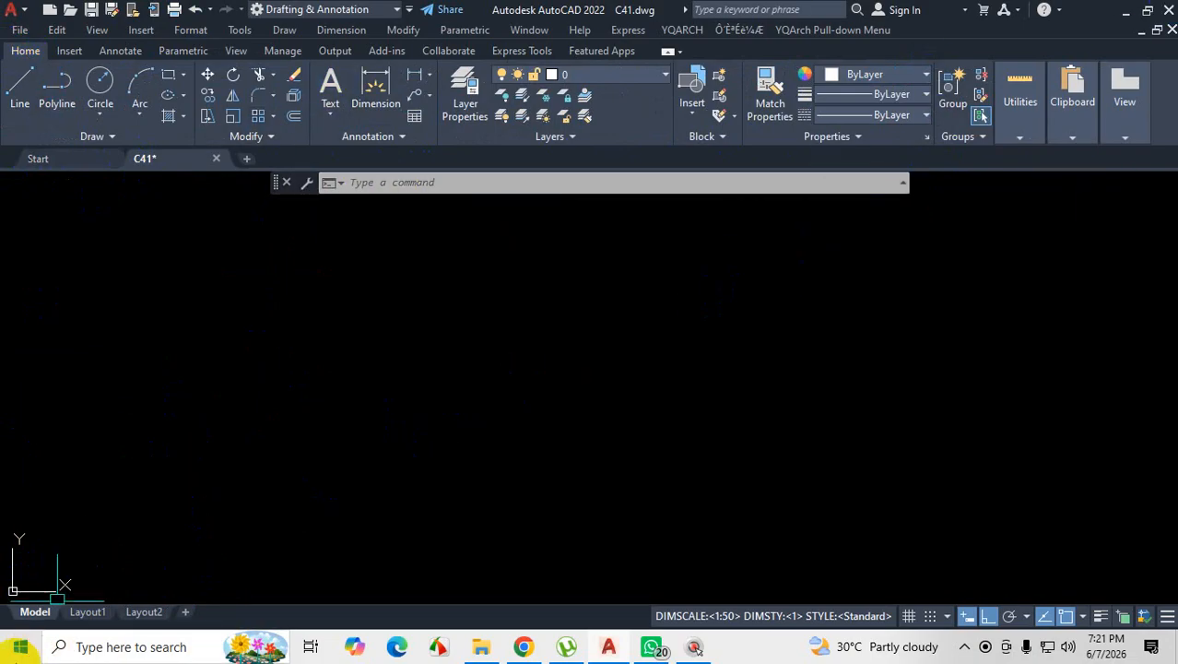
Look up the Reset Settings to Default utility among the AutoCAD 2022 programs in Windows and return to the drawing.
{"action": "left_click", "coordinate": [20, 650]}
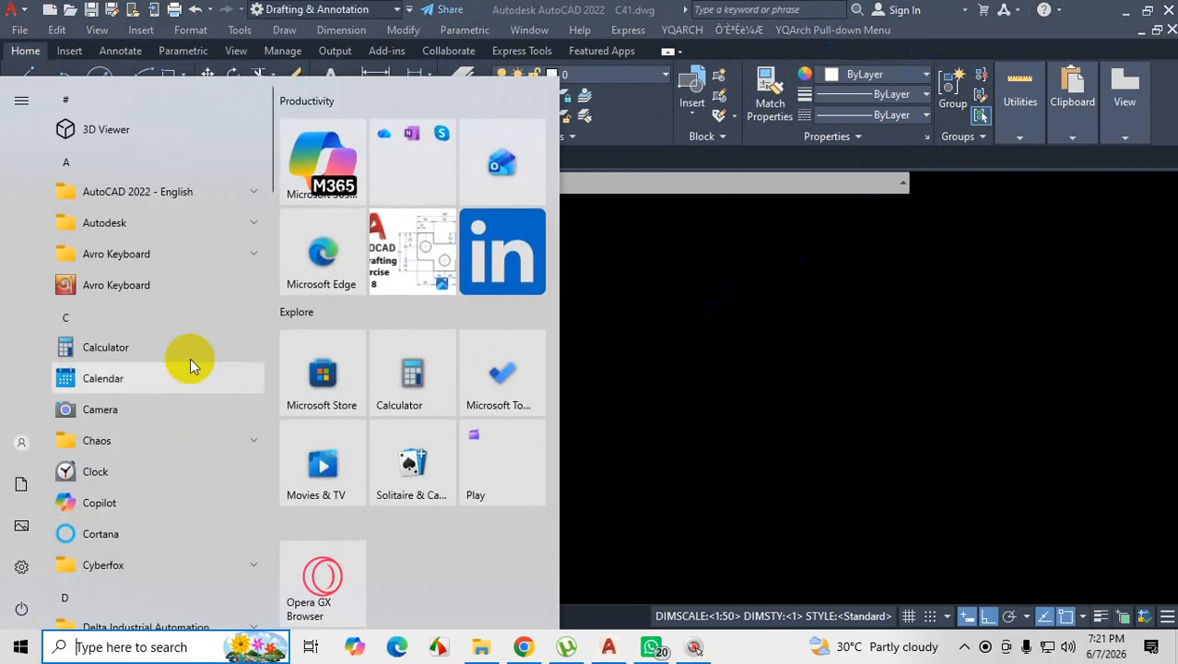
{"action": "left_click", "coordinate": [254, 192]}
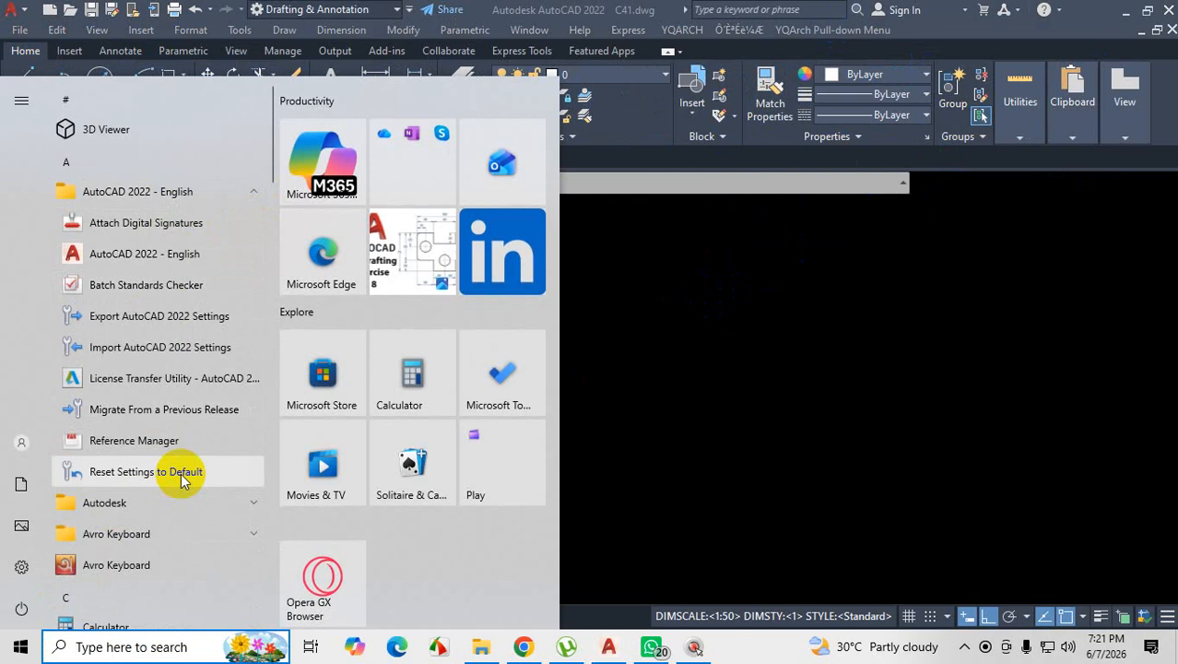
{"action": "left_click", "coordinate": [896, 360]}
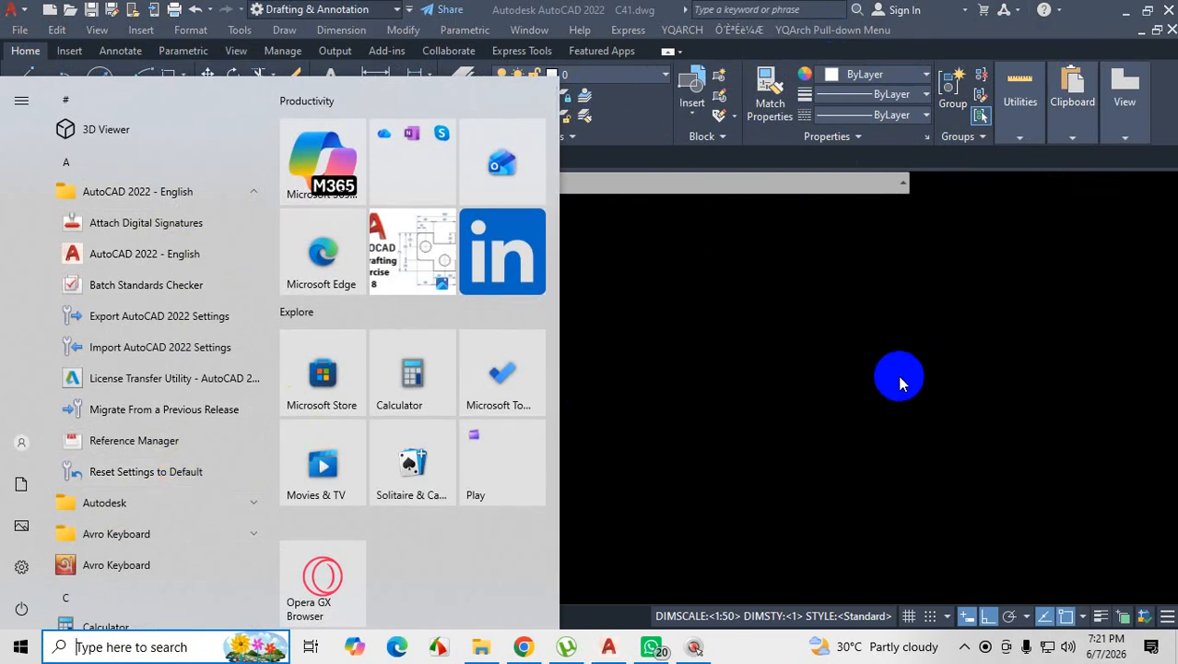
{"action": "left_click", "coordinate": [847, 405]}
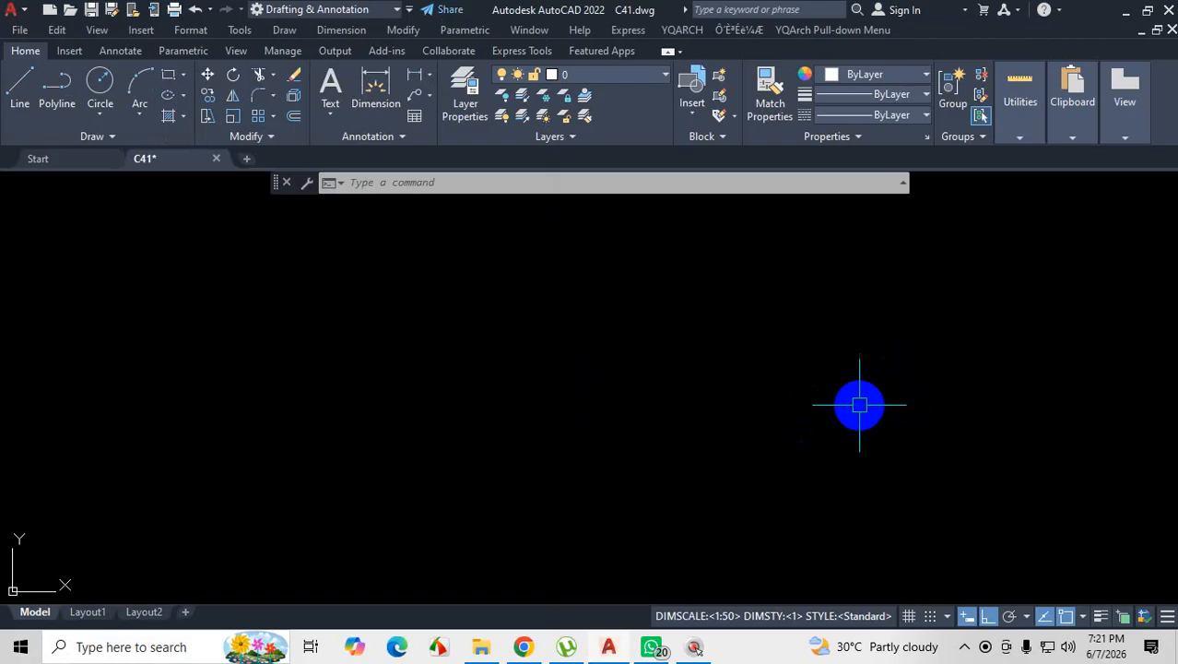
{"action": "key", "text": "Escape"}
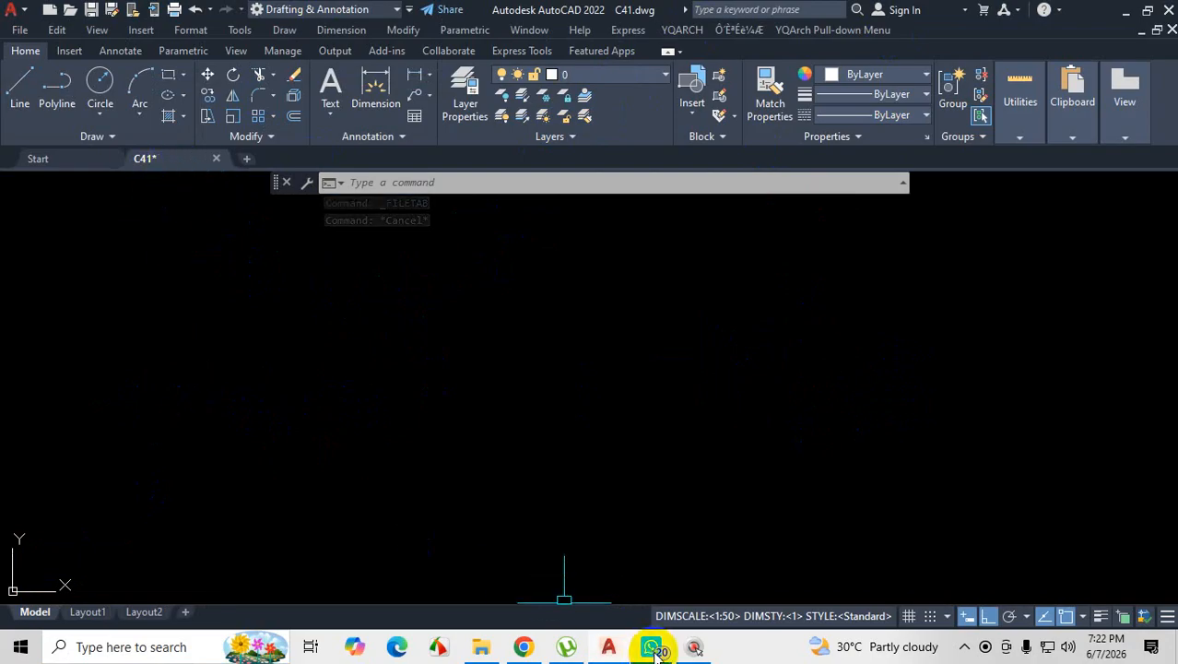
Check the X-shaped exercise drawing in WhatsApp and set the length units of C41 to Decimal.
{"action": "left_click", "coordinate": [651, 645]}
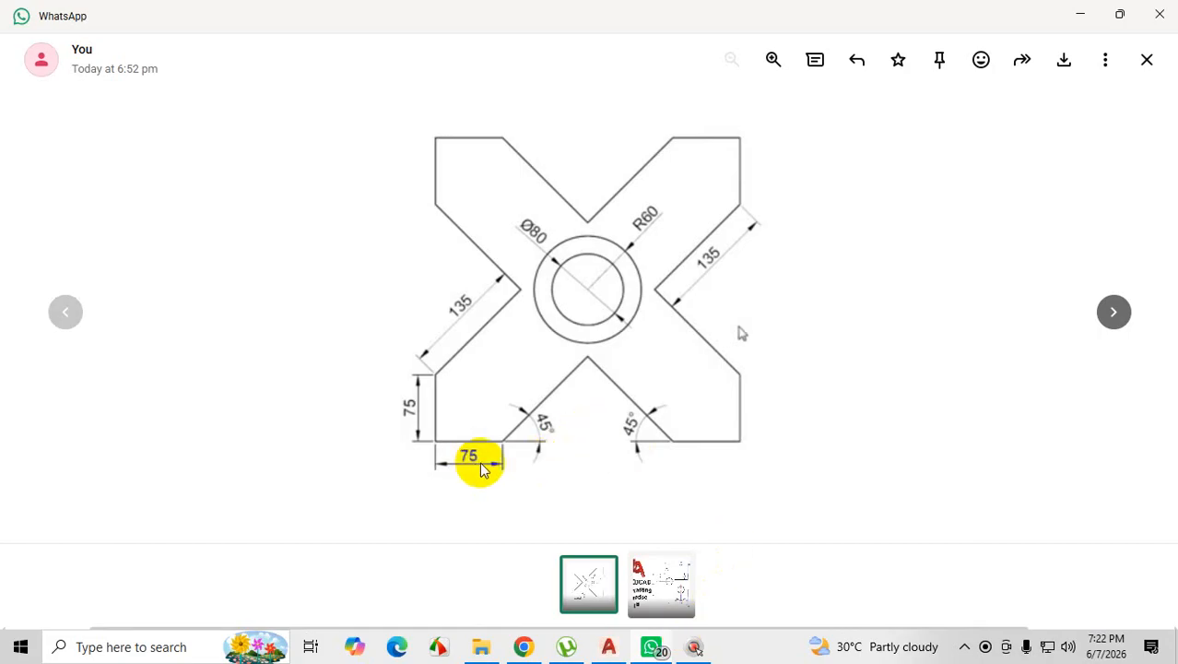
{"action": "left_click", "coordinate": [1080, 16]}
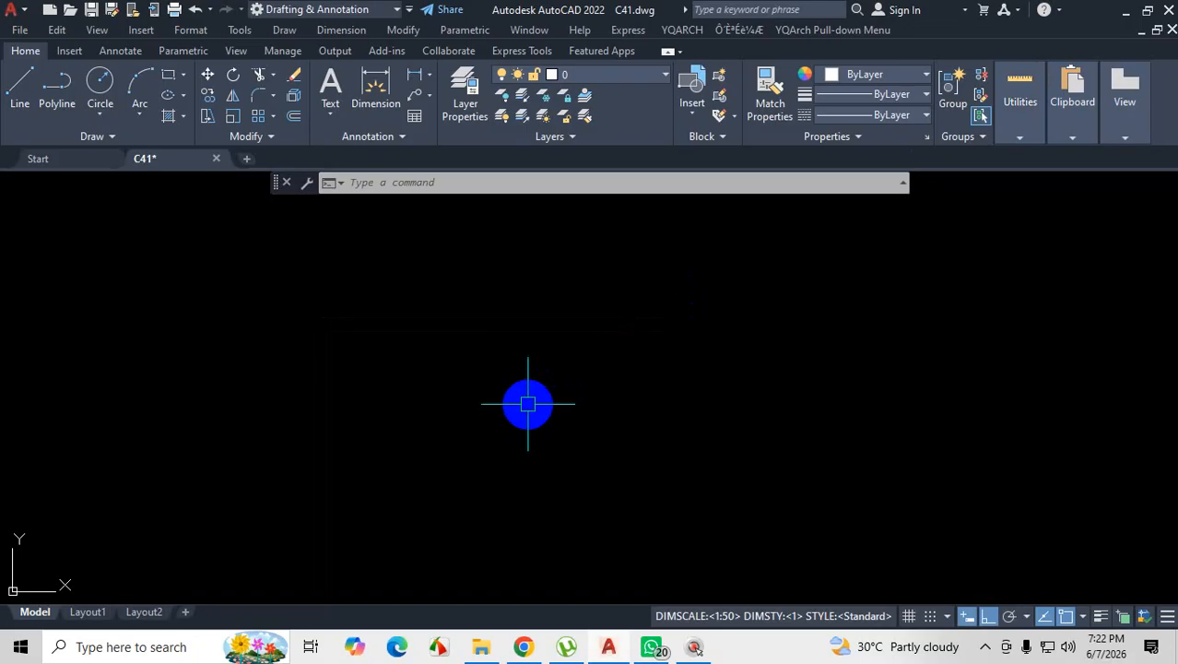
{"action": "key", "text": "Escape"}
{"action": "type", "text": "un"}
{"action": "key", "text": "Return"}
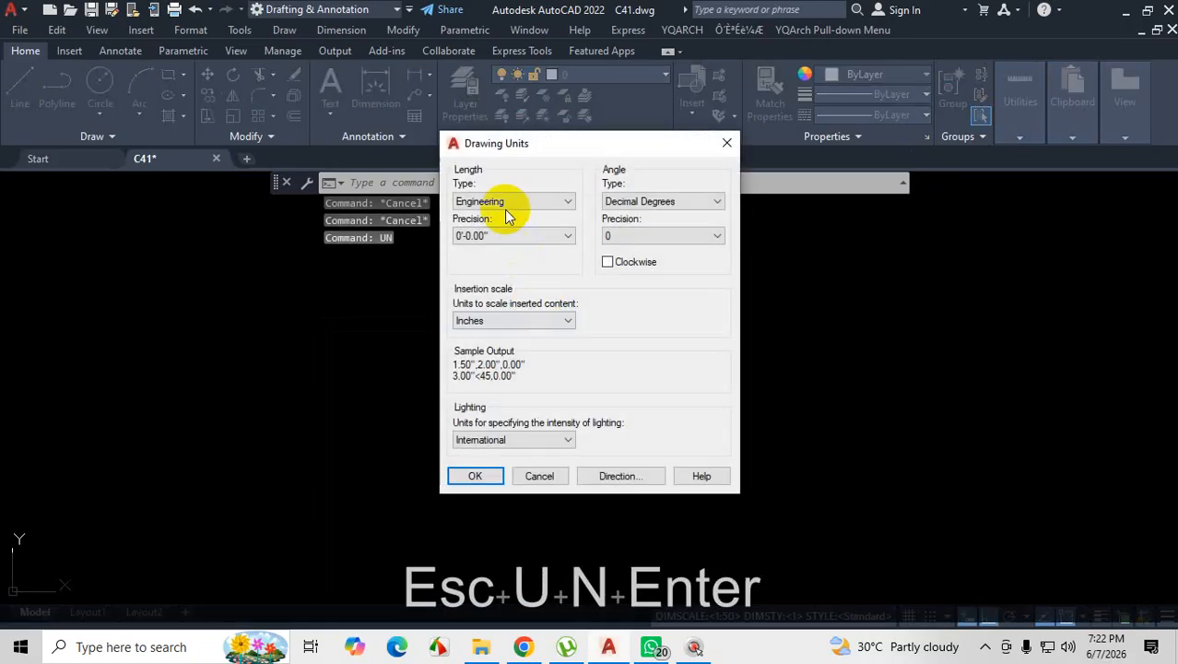
{"action": "left_click", "coordinate": [566, 201]}
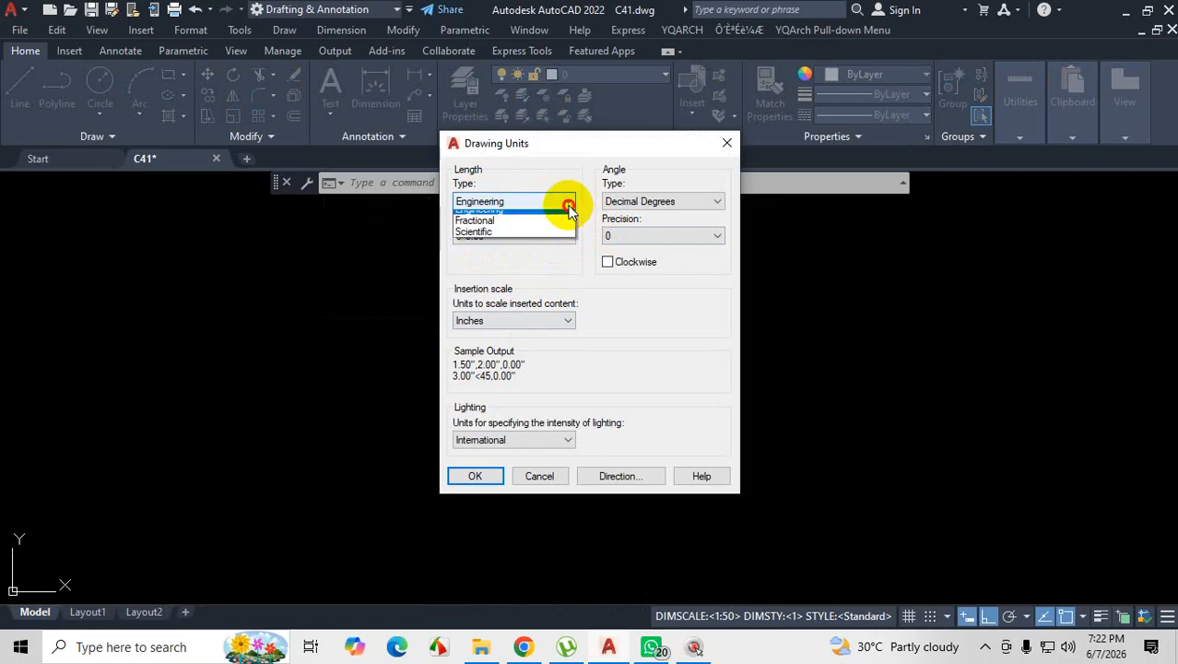
{"action": "left_click", "coordinate": [528, 236]}
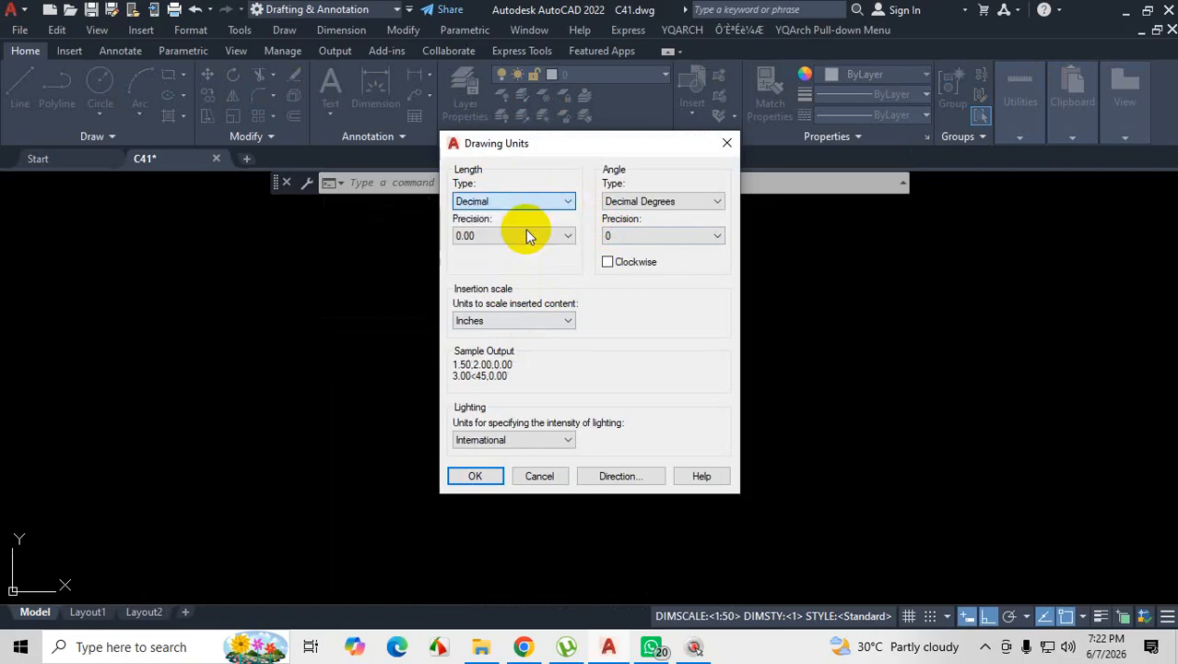
{"action": "left_click", "coordinate": [475, 475]}
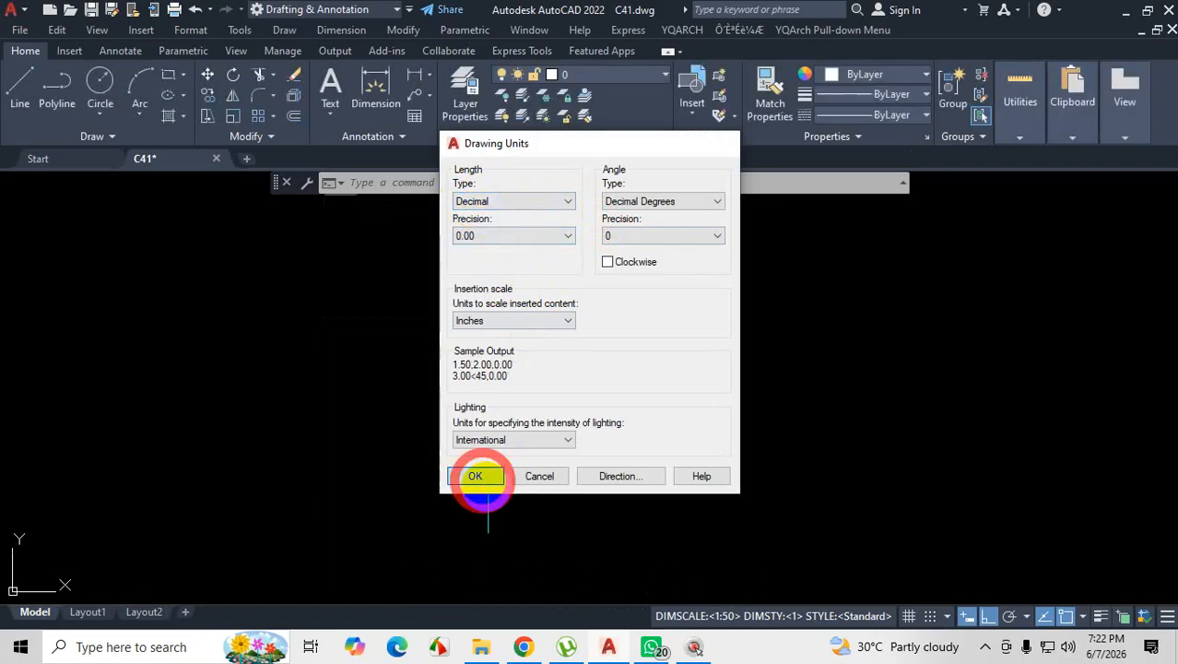
Try to draw a horizontal line 75' long, starting in the upper part of the empty drawing area.
{"action": "left_click", "coordinate": [22, 95]}
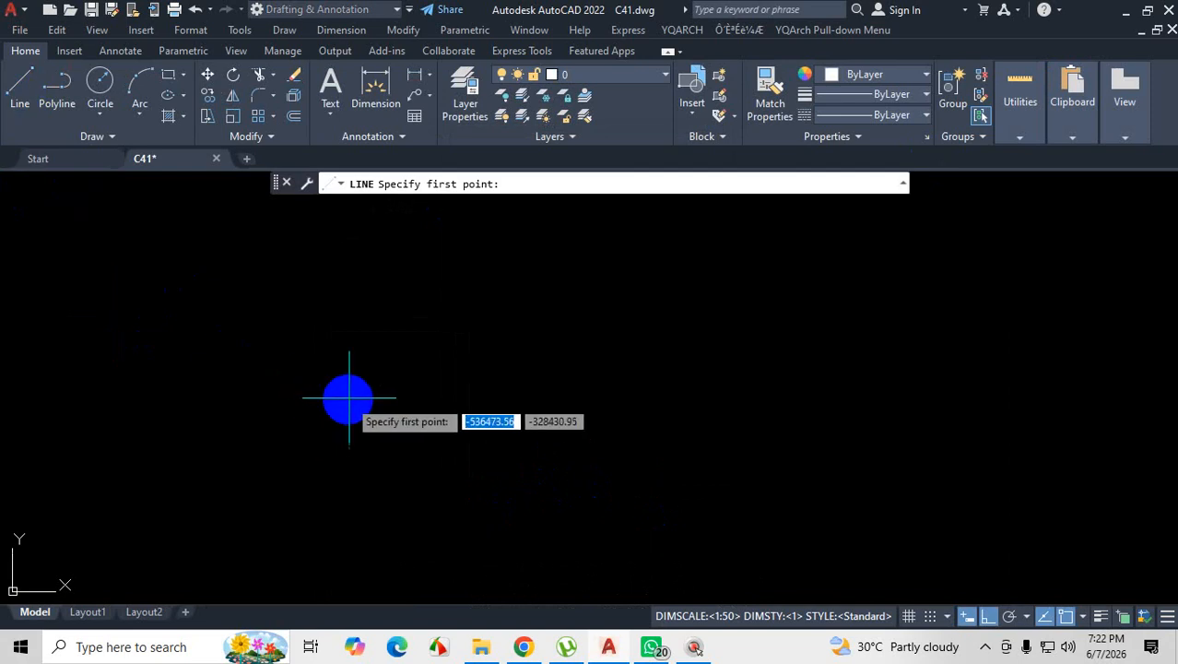
{"action": "left_click", "coordinate": [275, 352]}
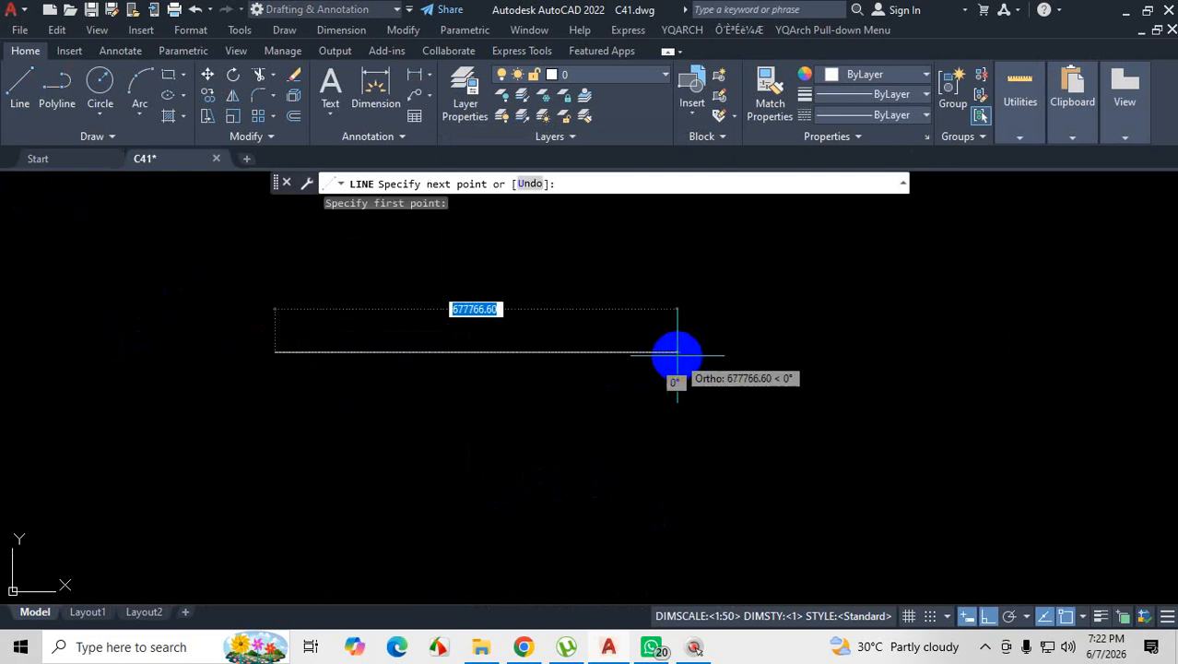
{"action": "type", "text": "75"}
{"action": "type", "text": "'"}
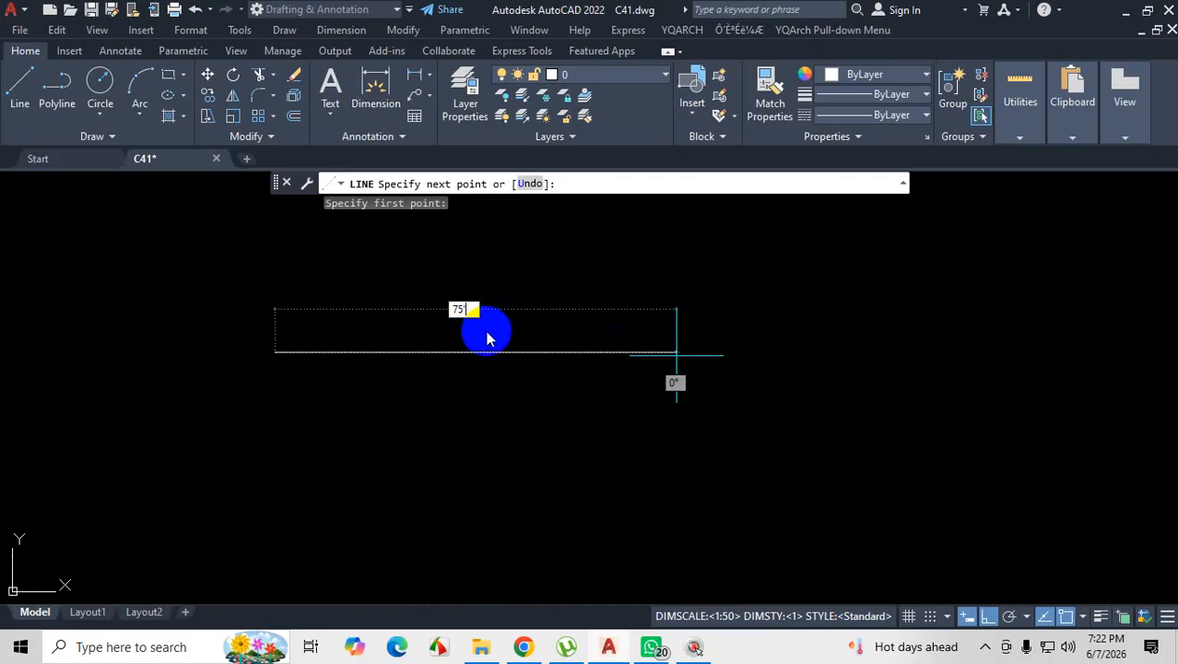
{"action": "key", "text": "Return"}
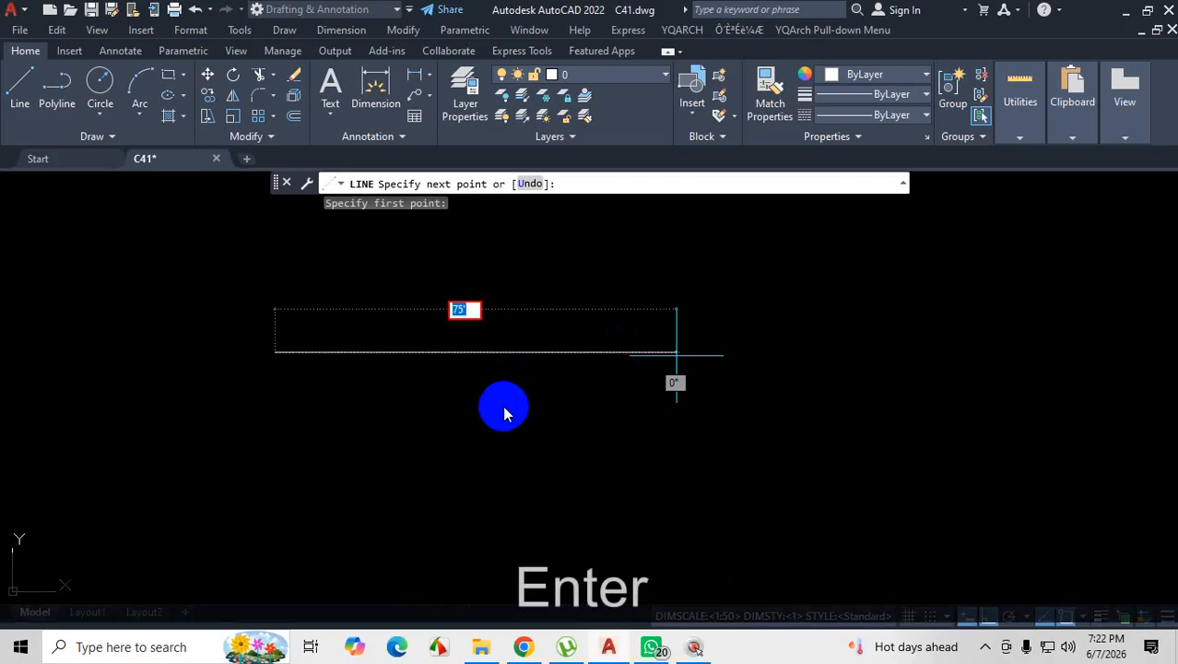
{"action": "key", "text": "ctrl+1"}
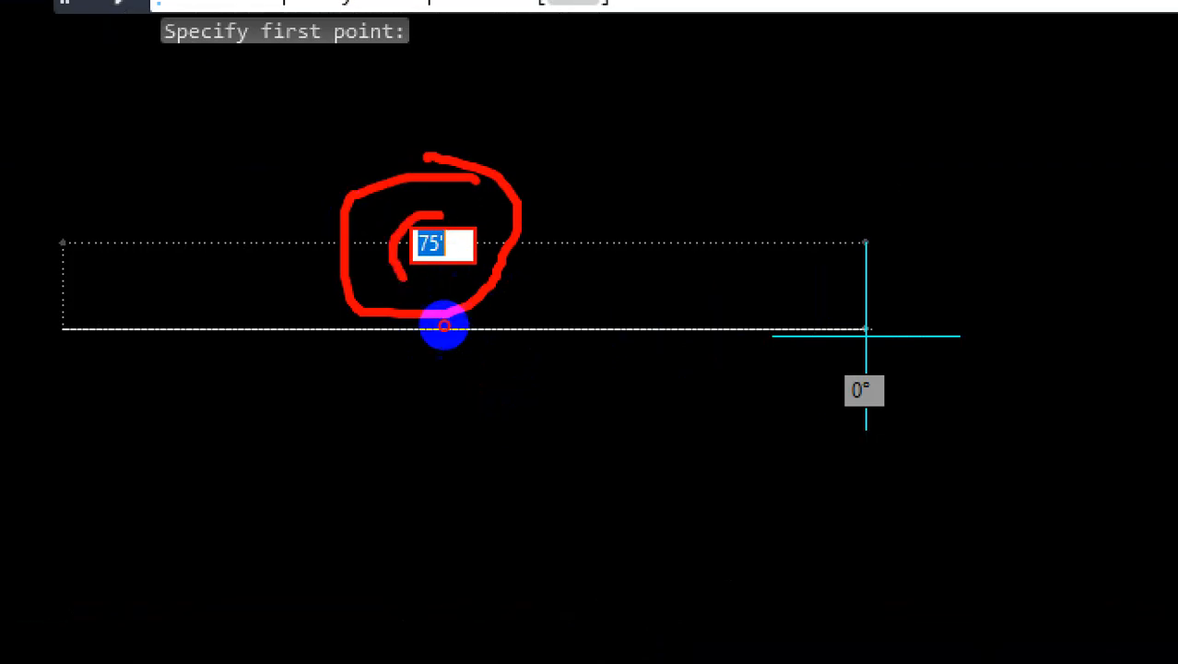
{"action": "left_click_drag", "start_coordinate": [444, 325], "coordinate": [459, 289]}
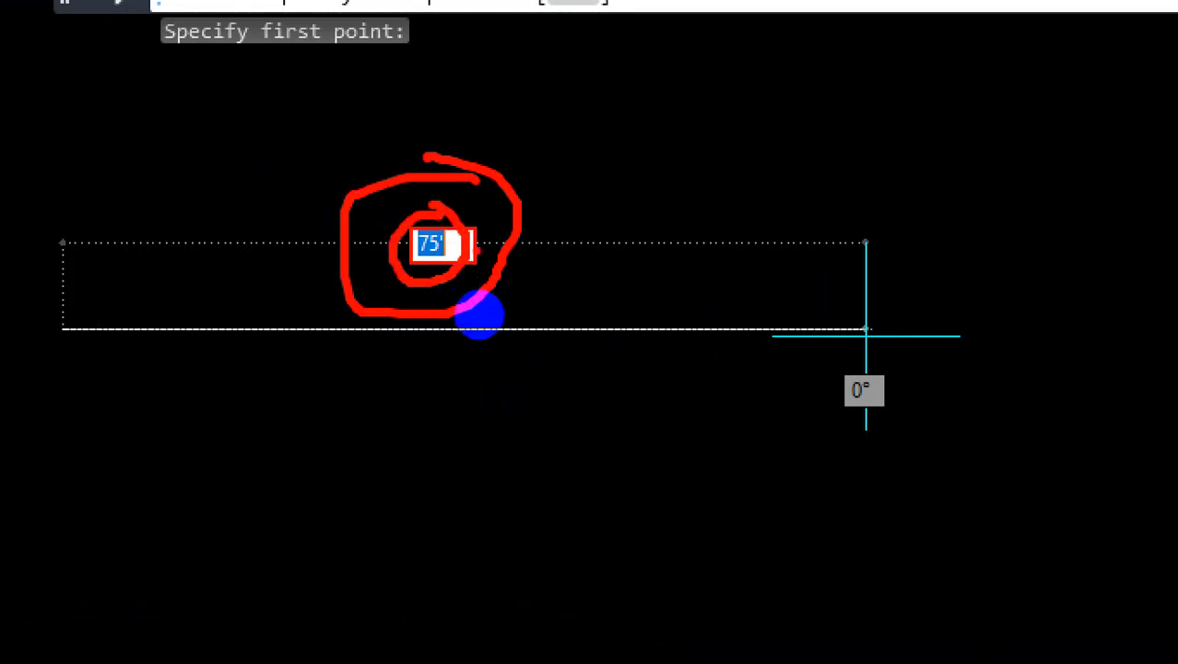
{"action": "left_click_drag", "start_coordinate": [484, 307], "coordinate": [566, 288]}
{"action": "key", "text": "ctrl+1"}
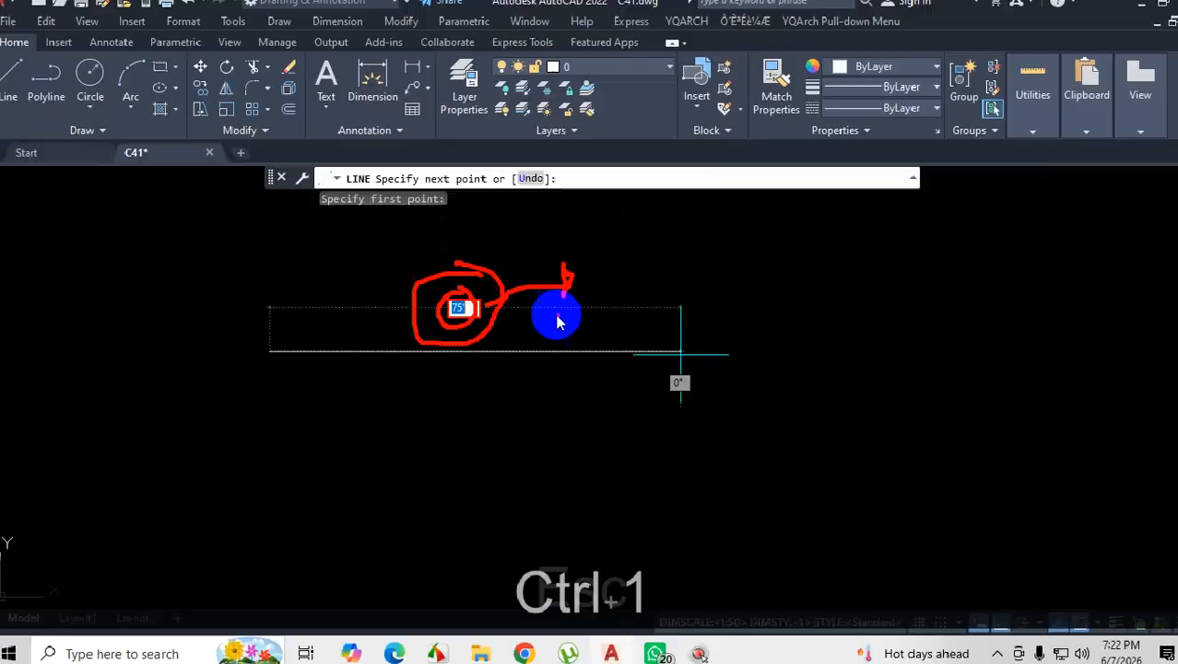
{"action": "key", "text": "Escape"}
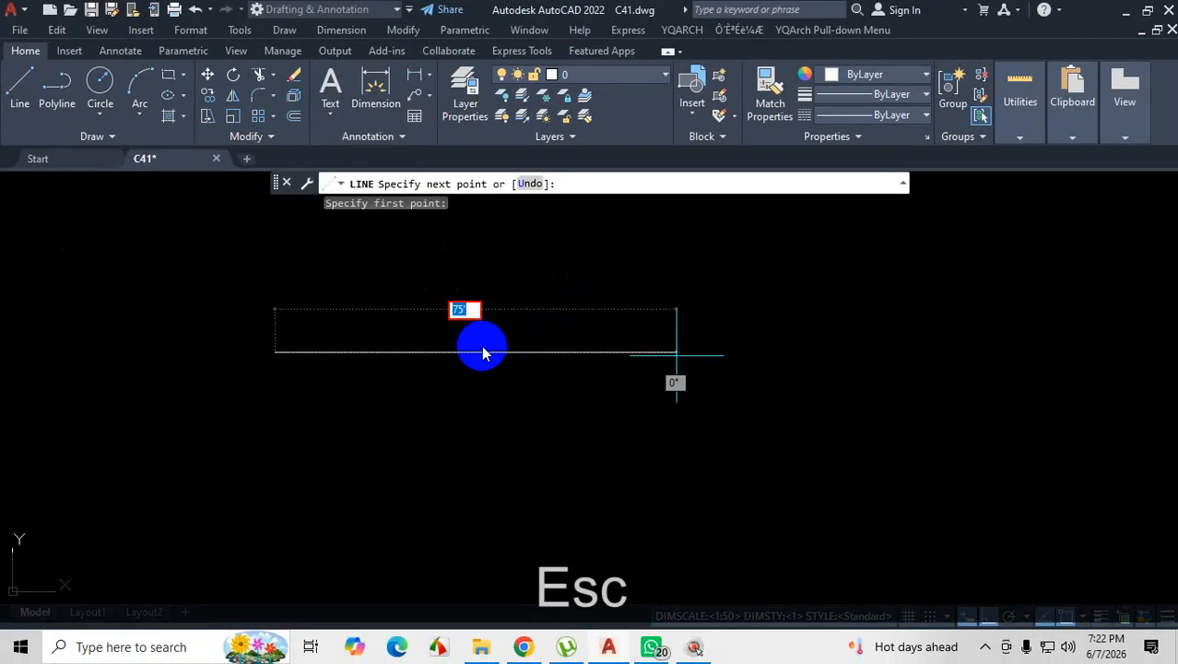
Cancel the line in progress and set the drawing's length units to Engineering.
{"action": "key", "text": "Escape"}
{"action": "key", "text": "Escape"}
{"action": "type", "text": "un"}
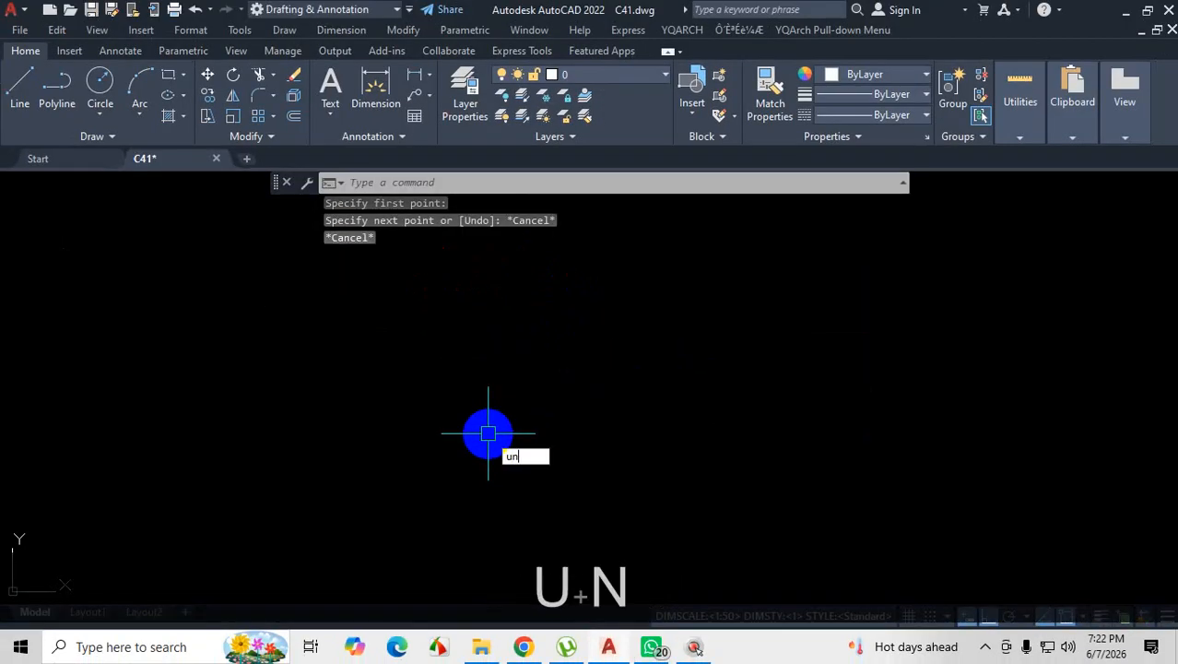
{"action": "key", "text": "Return"}
{"action": "left_click", "coordinate": [503, 201]}
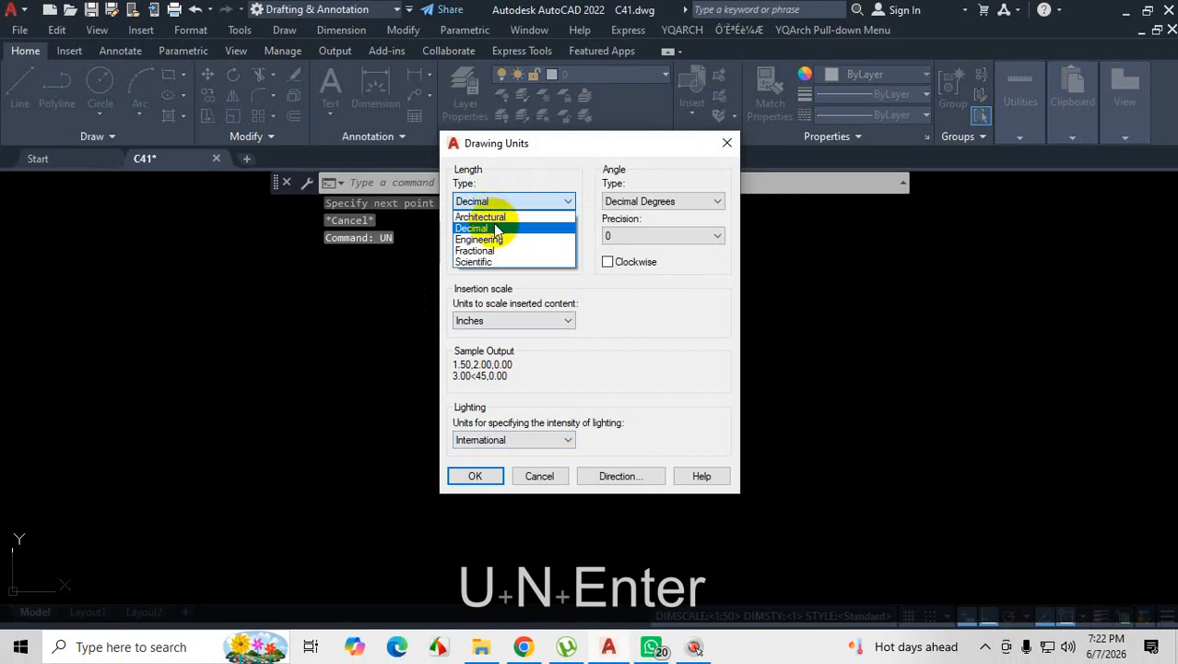
{"action": "left_click", "coordinate": [500, 236]}
{"action": "left_click", "coordinate": [475, 476]}
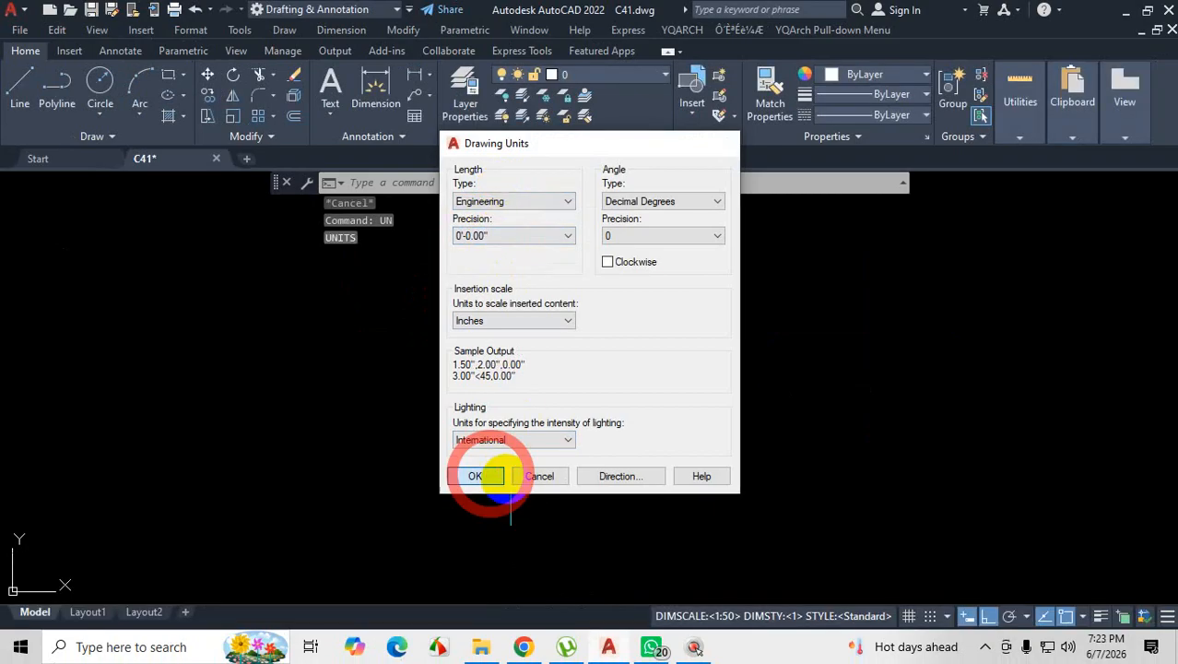
Draw a vertical line 75' long downward in the upper part of the empty drawing area.
{"action": "left_click", "coordinate": [21, 97]}
{"action": "left_click", "coordinate": [381, 298]}
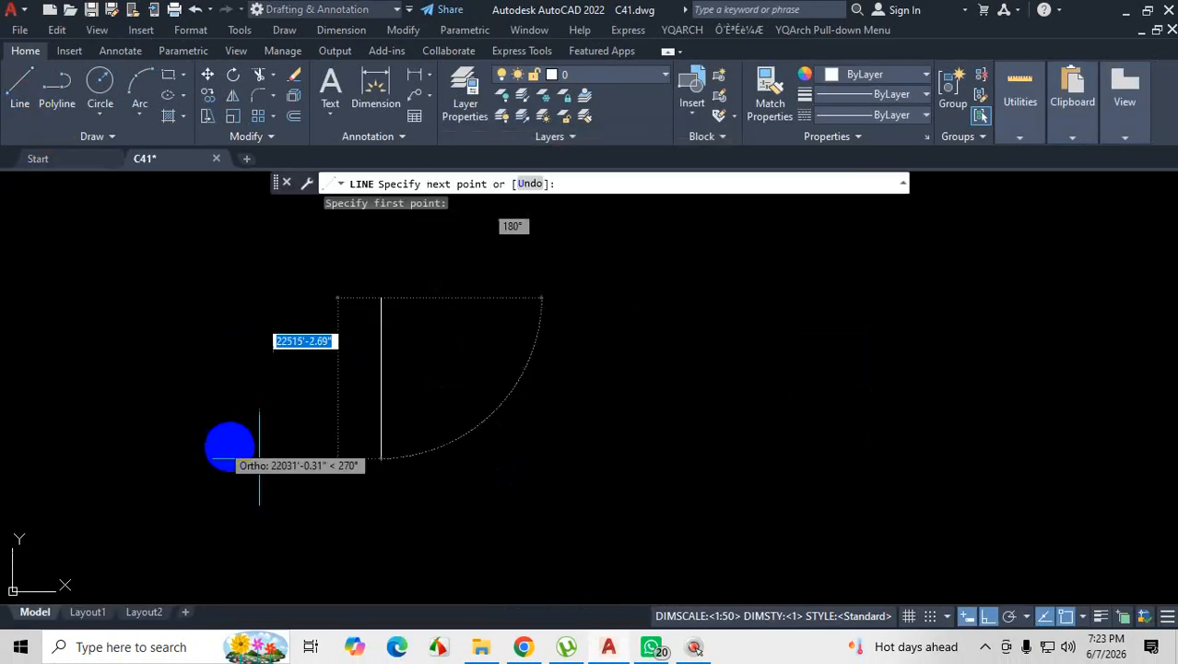
{"action": "type", "text": "75'"}
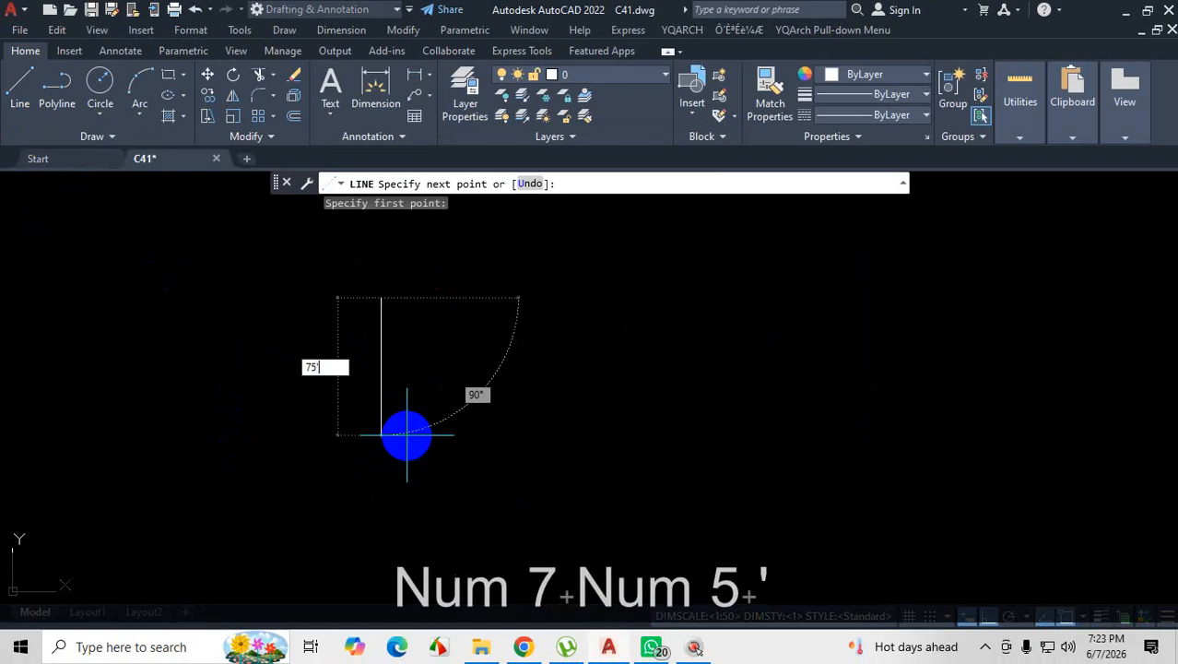
{"action": "key", "text": "Return"}
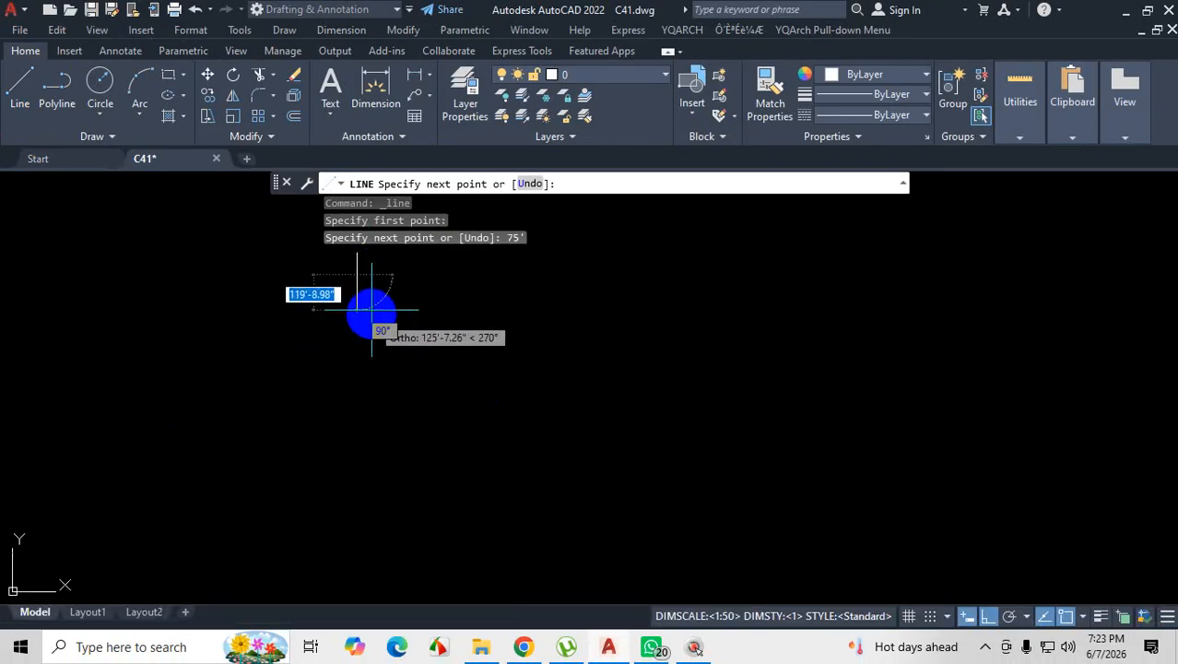
{"action": "key", "text": "Escape"}
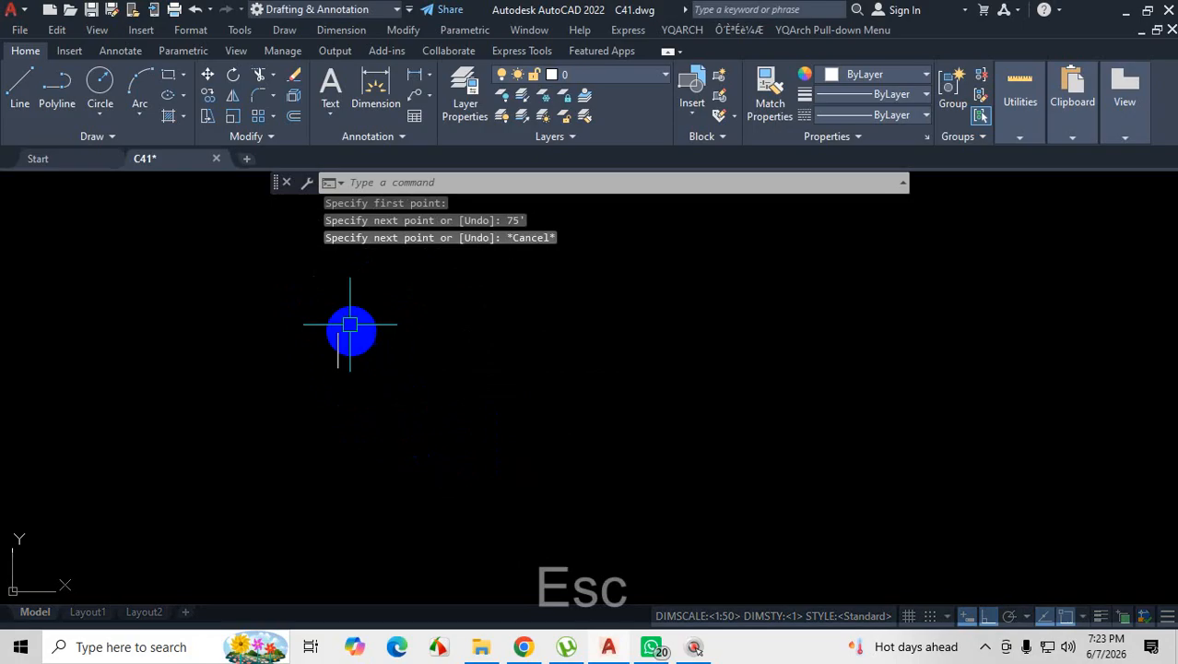
Erase the short vertical line and zoom to show the whole drawing.
{"action": "left_click", "coordinate": [391, 305]}
{"action": "left_click", "coordinate": [225, 436]}
{"action": "key", "text": "Delete"}
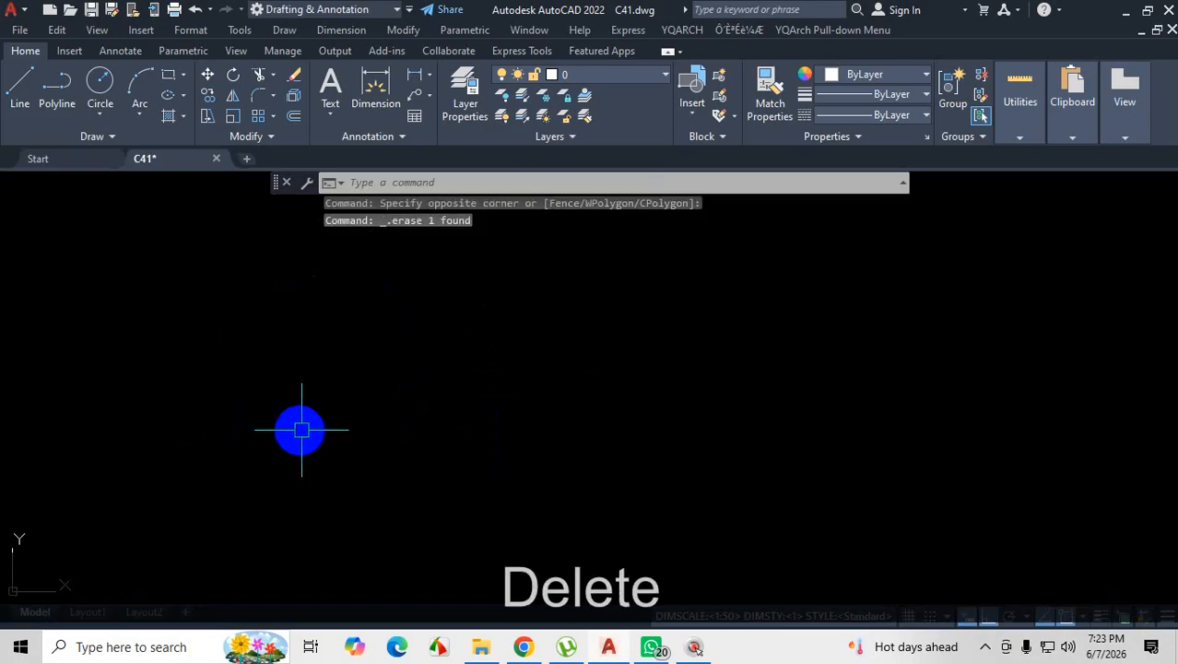
{"action": "type", "text": "z"}
{"action": "key", "text": "space"}
{"action": "type", "text": "a"}
{"action": "key", "text": "Return"}
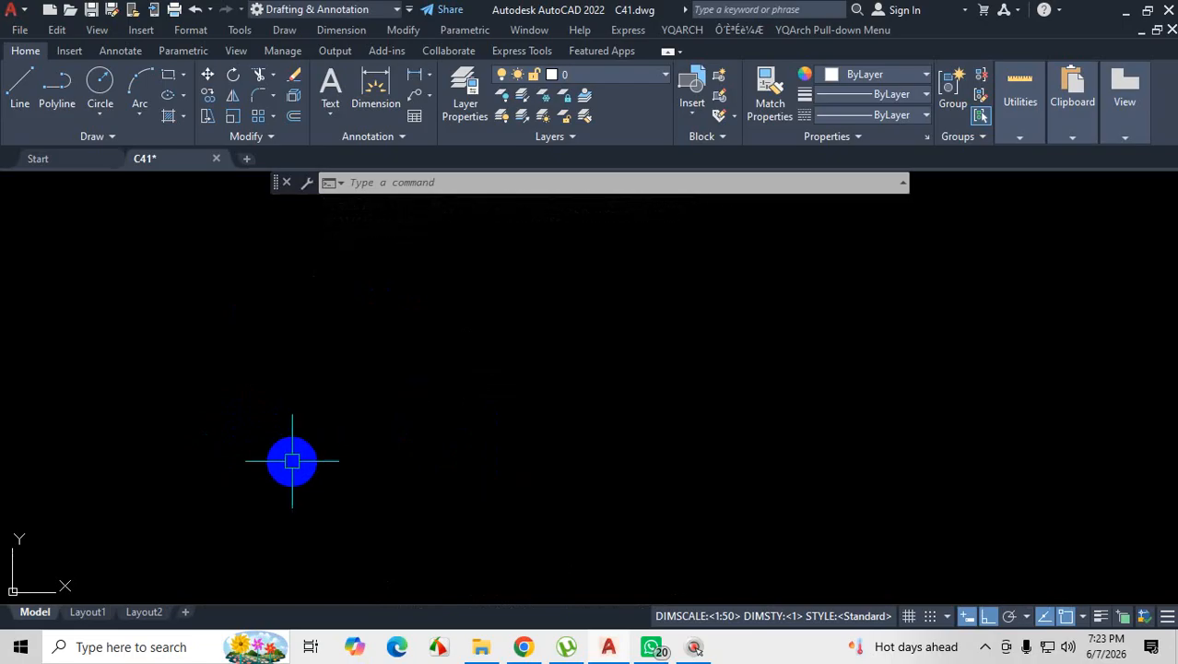
Turn the grid on and draw a horizontal line 75' long, starting above and to the right of the origin.
{"action": "left_click", "coordinate": [908, 616]}
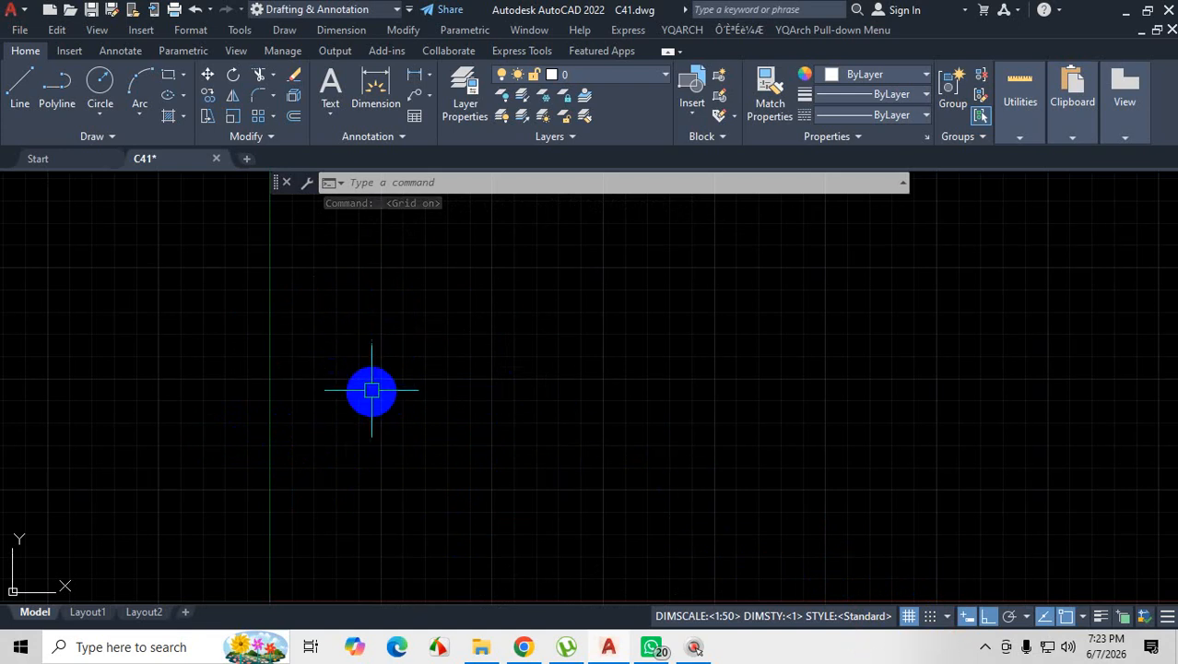
{"action": "scroll", "coordinate": [342, 394], "scroll_direction": "down", "scroll_amount": 3}
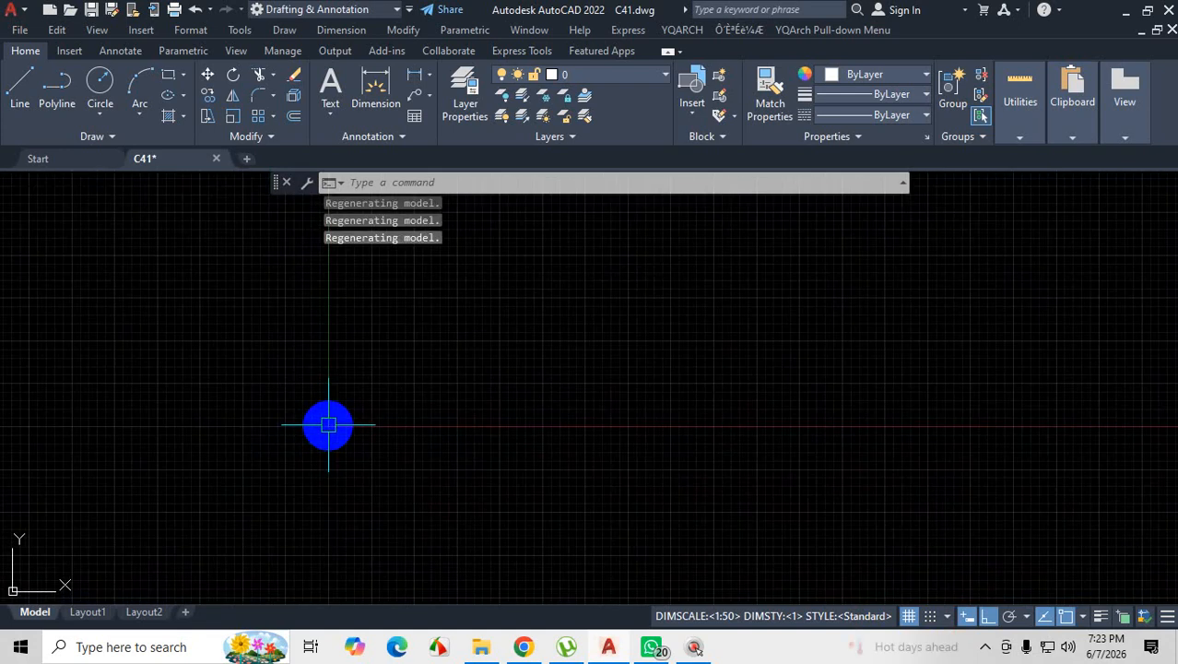
{"action": "left_click", "coordinate": [20, 85]}
{"action": "left_click", "coordinate": [426, 358]}
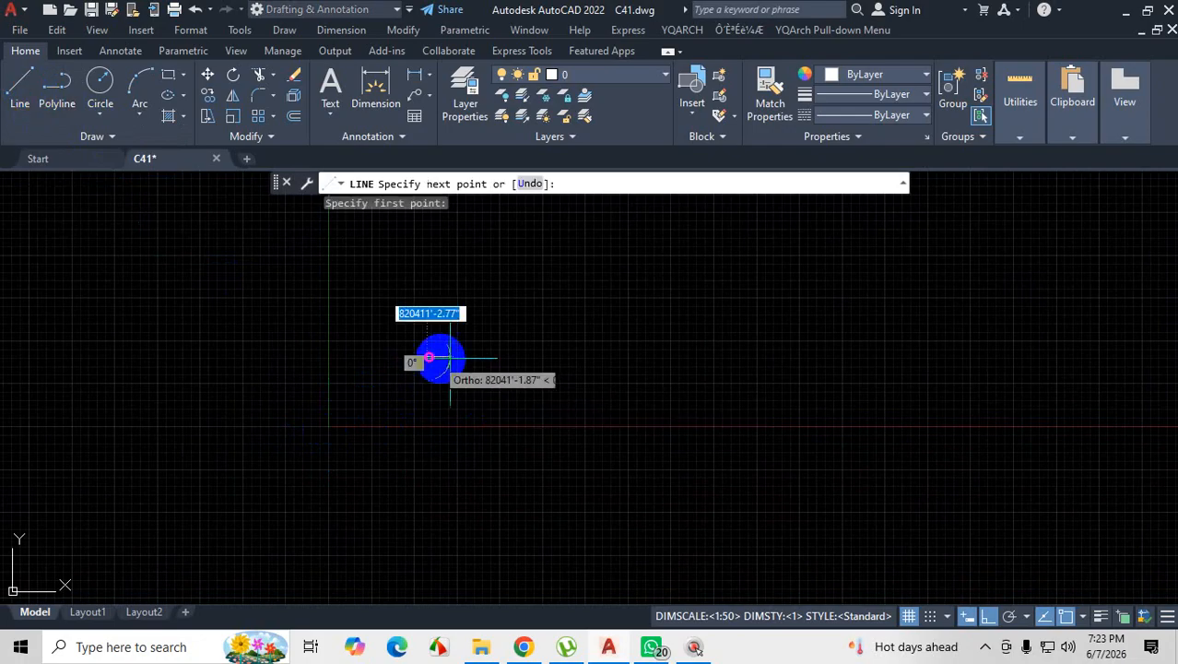
{"action": "type", "text": "75'"}
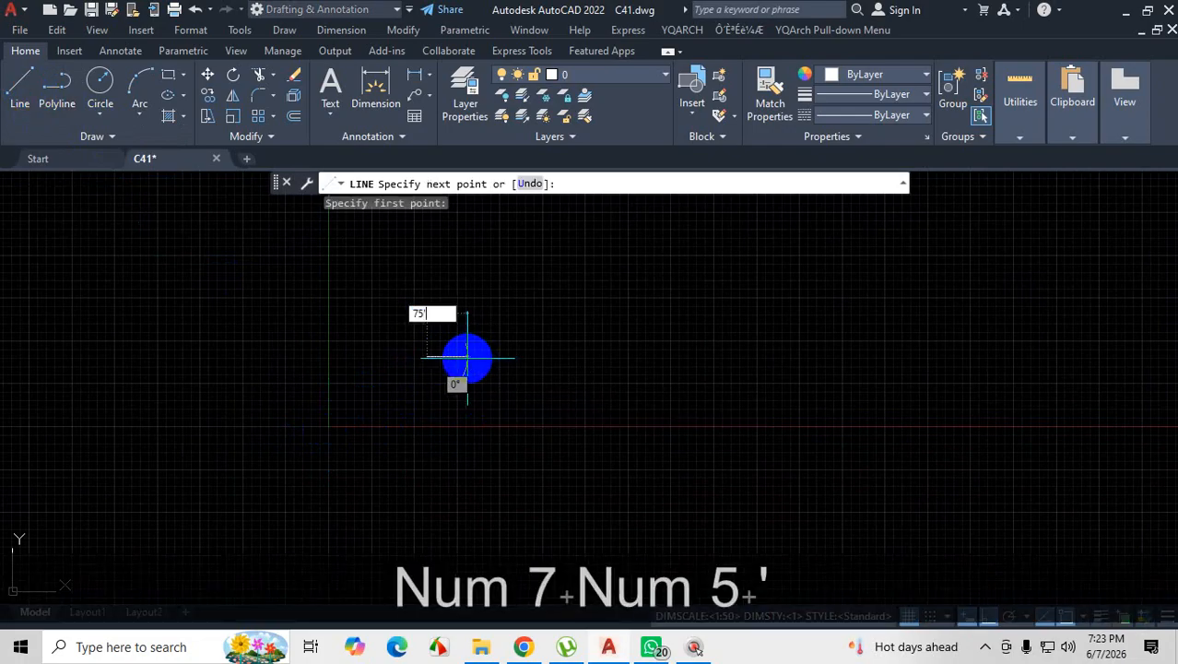
{"action": "key", "text": "Return"}
{"action": "key", "text": "Escape"}
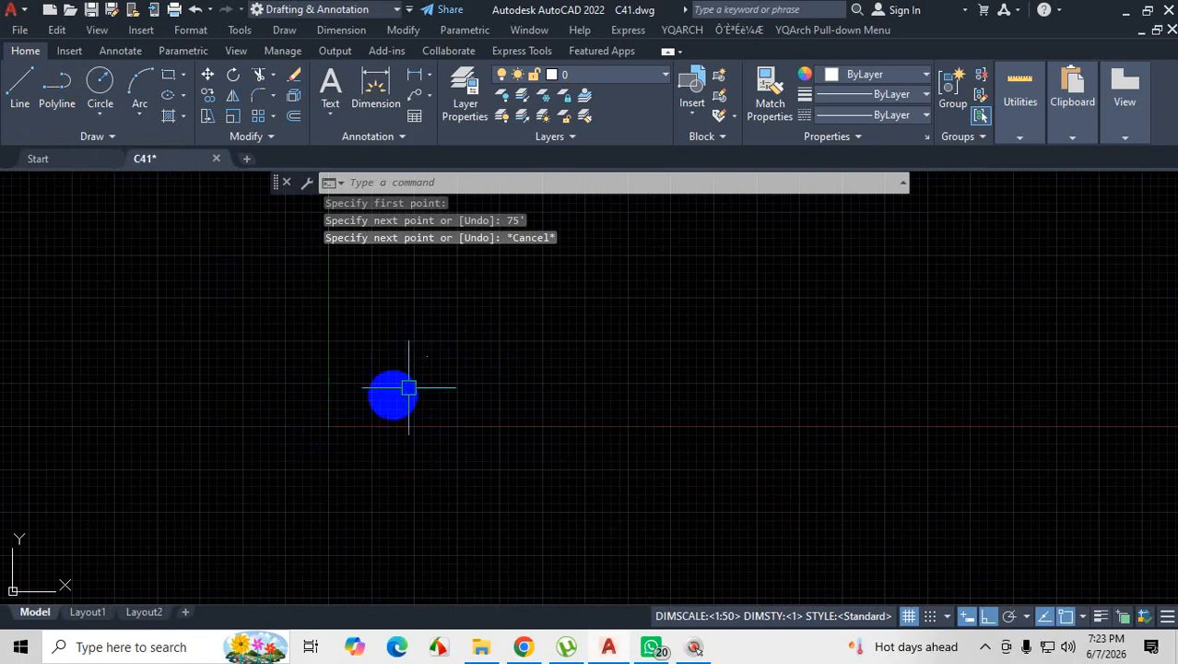
{"action": "type", "text": "z"}
{"action": "key", "text": "space"}
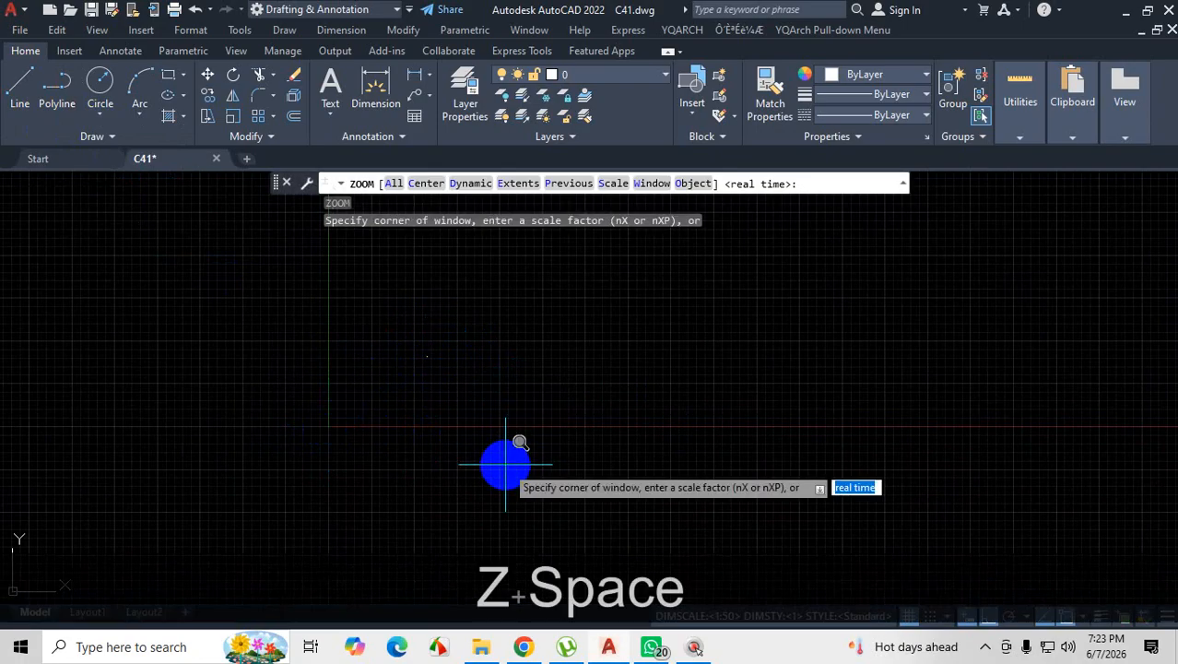
{"action": "type", "text": "a"}
{"action": "key", "text": "Return"}
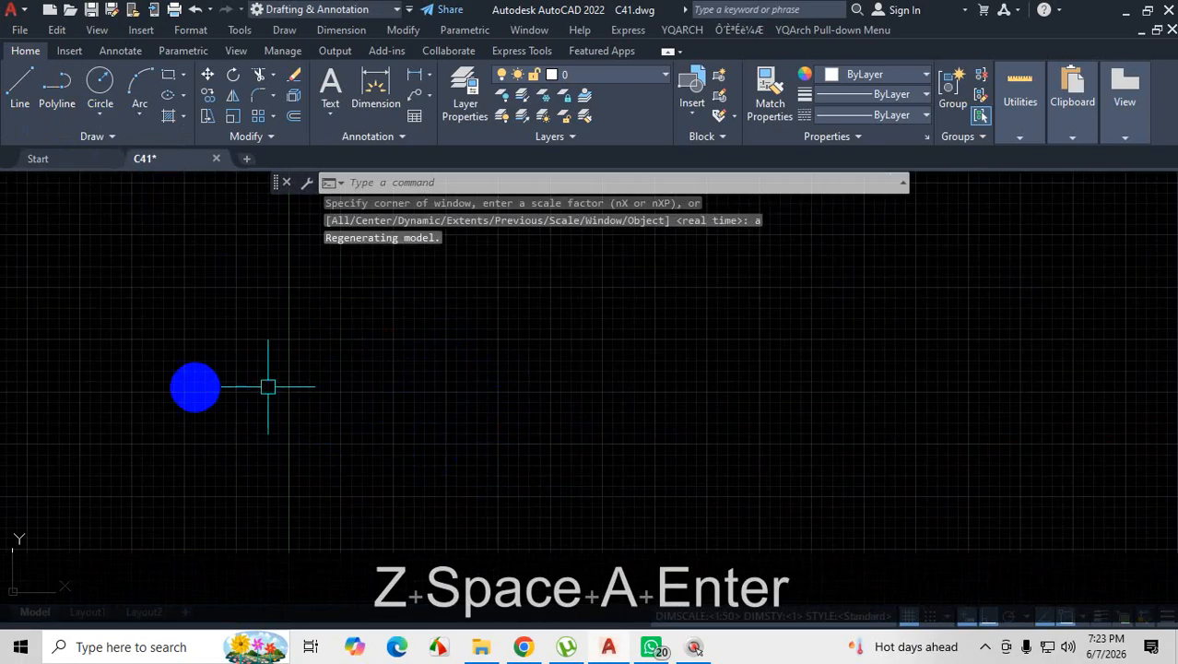
{"action": "left_click", "coordinate": [20, 83]}
{"action": "left_click", "coordinate": [205, 336]}
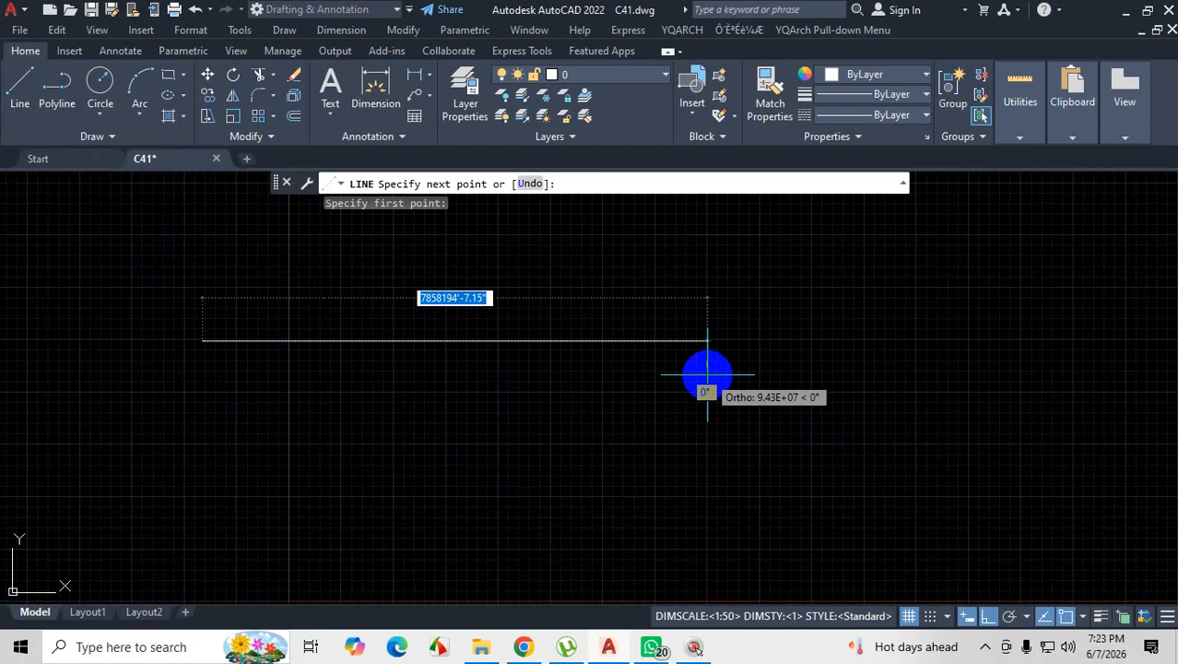
{"action": "key", "text": "Escape"}
Erase all objects in the drawing and turn the grid off.
{"action": "scroll", "coordinate": [553, 333], "scroll_direction": "down", "scroll_amount": 8}
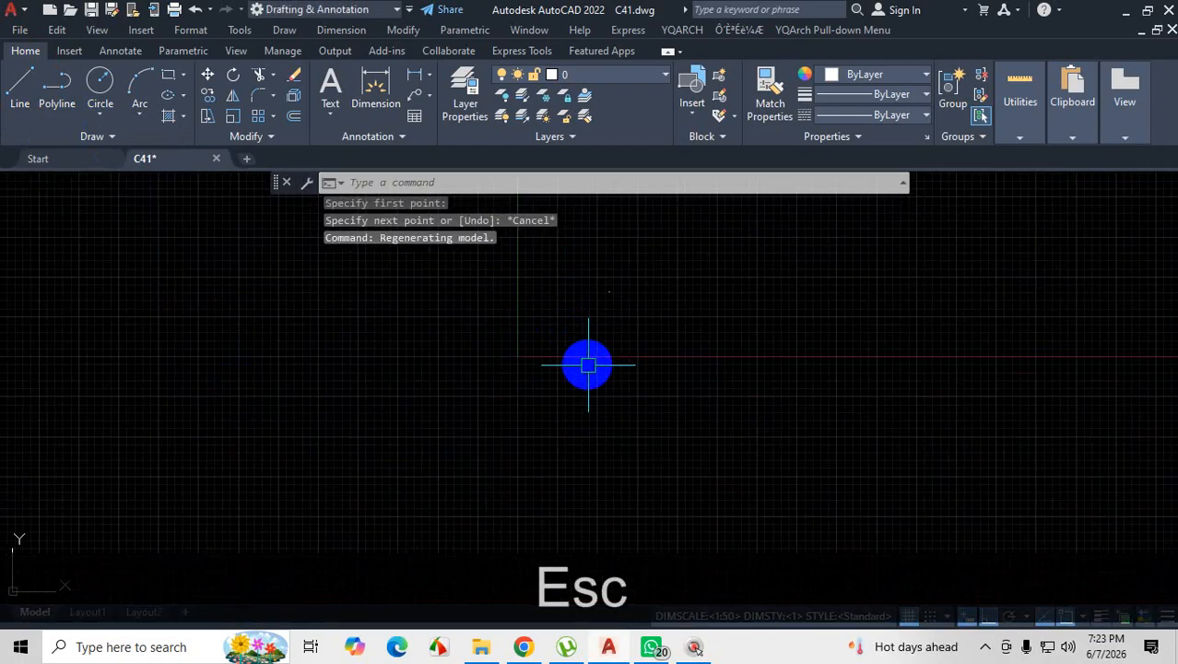
{"action": "key", "text": "ctrl+a"}
{"action": "key", "text": "Delete"}
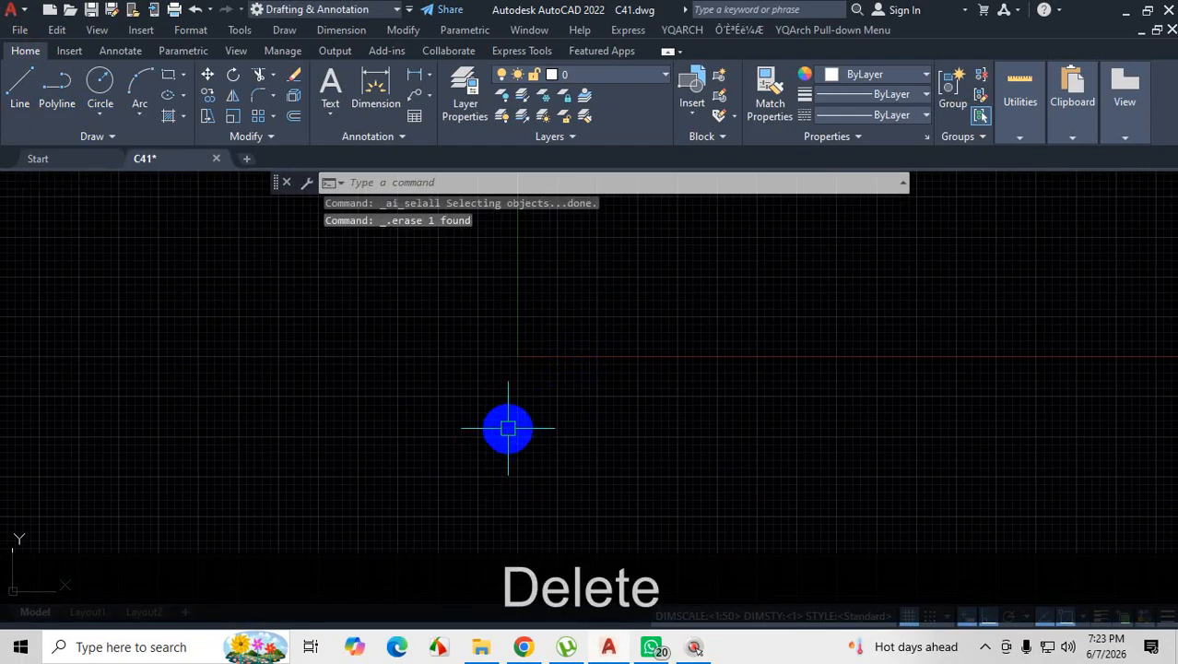
{"action": "left_click", "coordinate": [907, 615]}
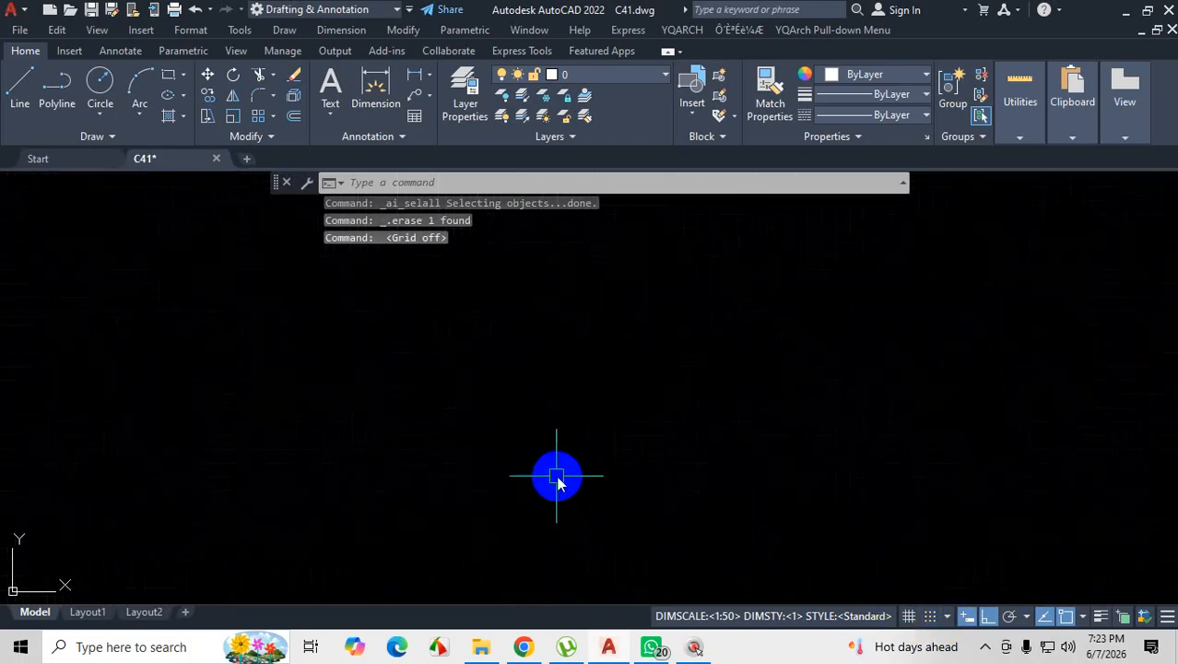
{"action": "type", "text": "z"}
{"action": "key", "text": "space"}
{"action": "type", "text": "a"}
{"action": "key", "text": "Return"}
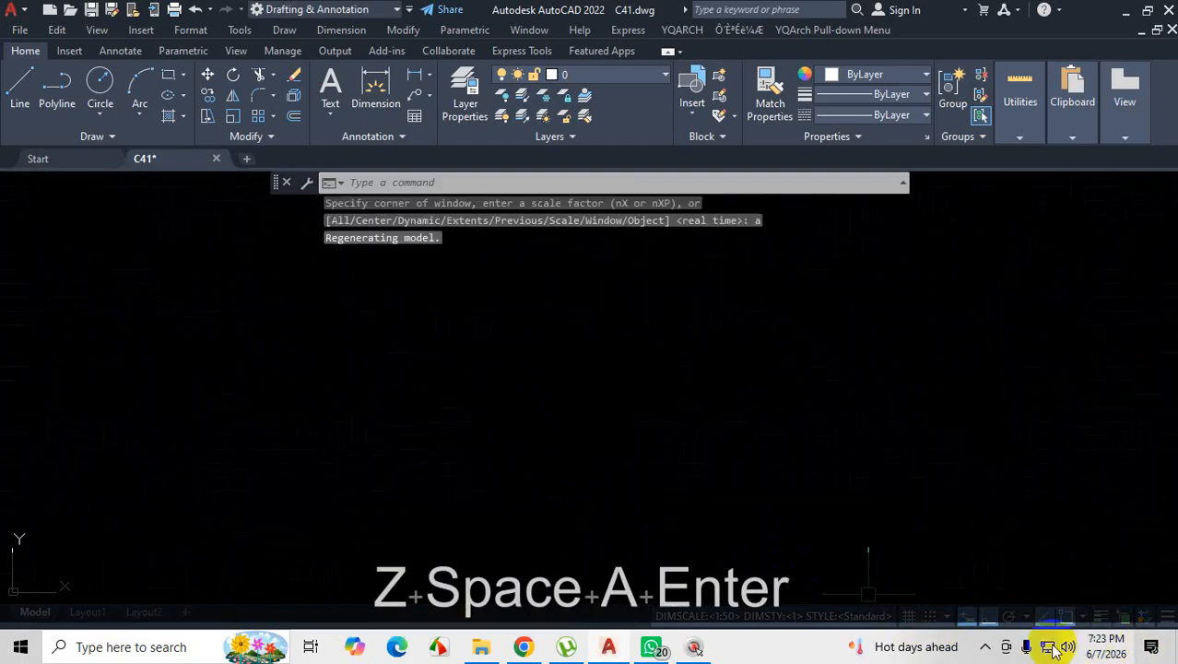
{"action": "left_click", "coordinate": [985, 646]}
{"action": "left_click", "coordinate": [1020, 576]}
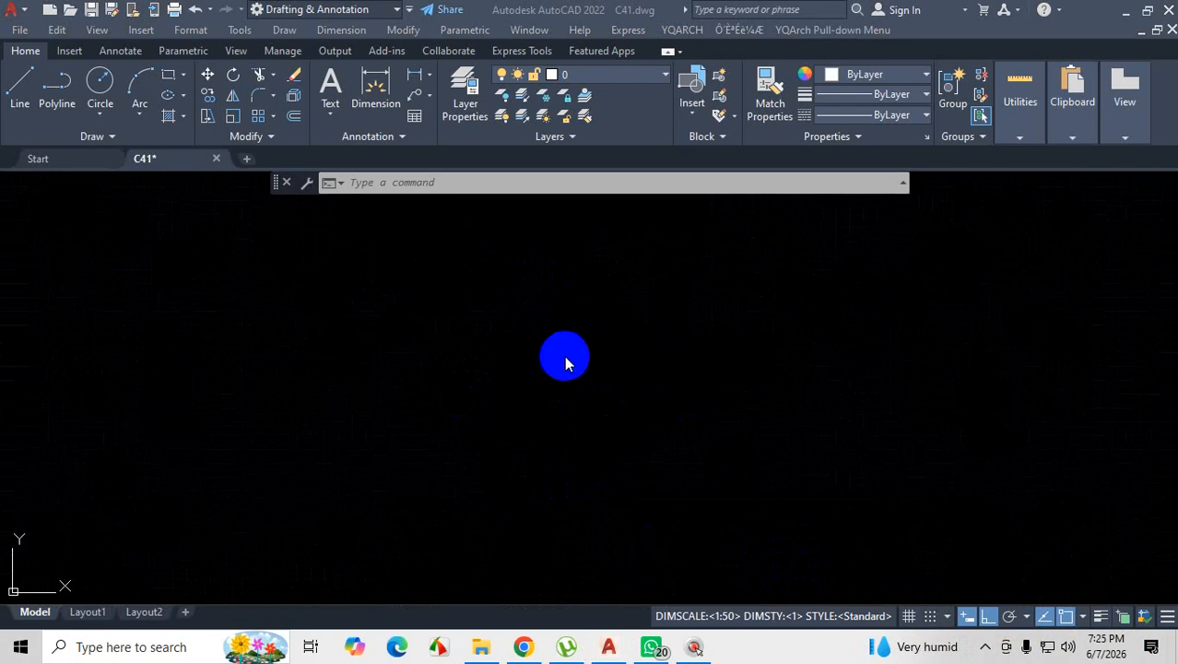
{"action": "left_click", "coordinate": [576, 411]}
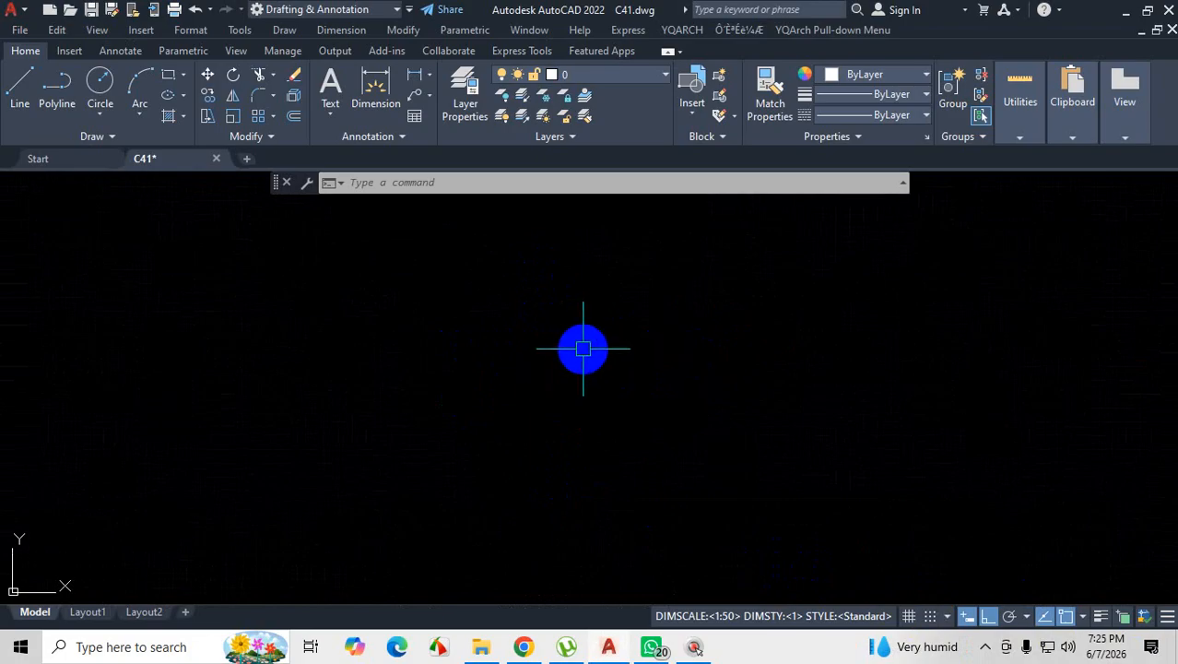
Open the drawing window colors in the display options and choose Black for the 2D model space uniform background.
{"action": "type", "text": "op"}
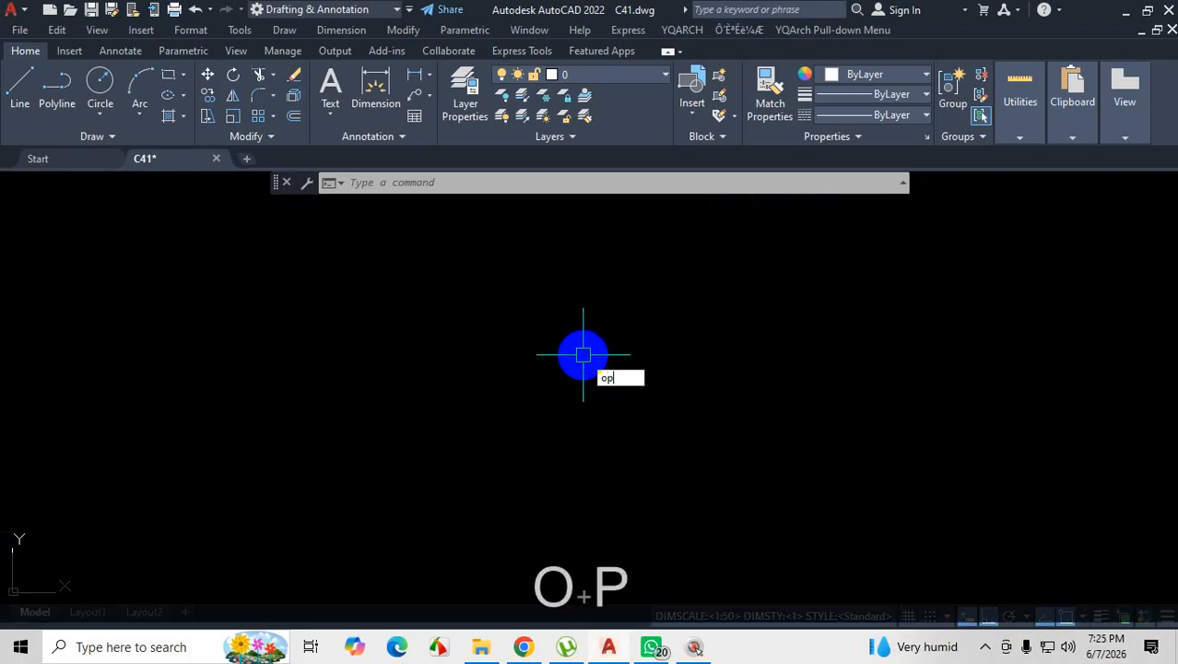
{"action": "key", "text": "Return"}
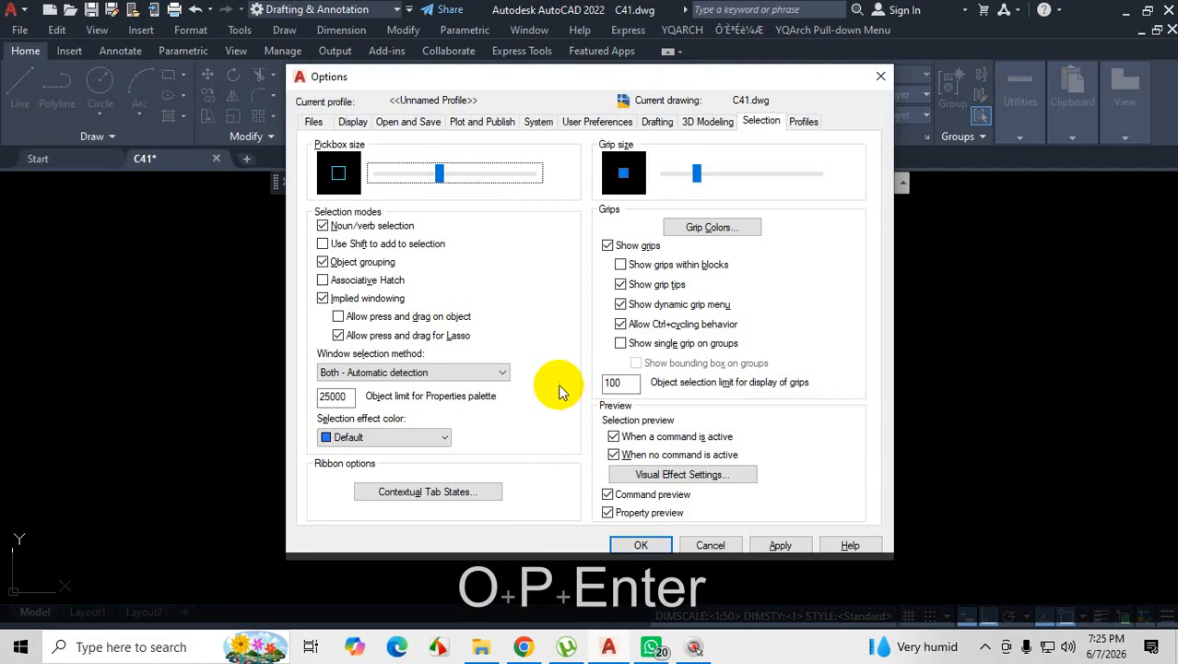
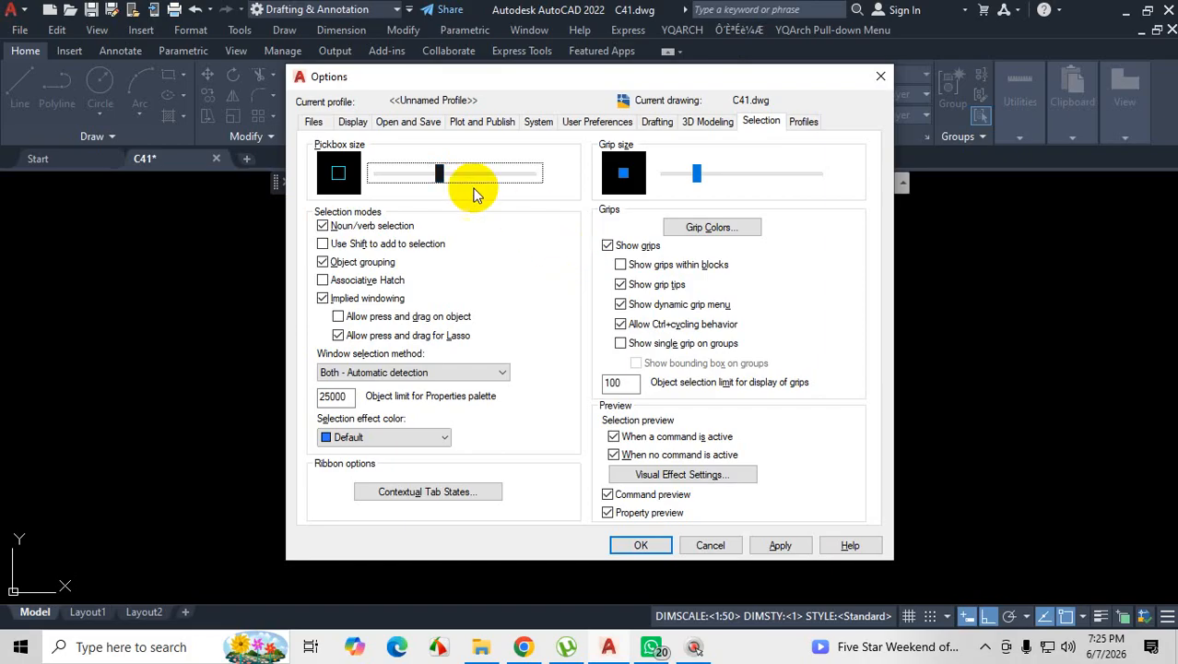
{"action": "left_click", "coordinate": [355, 126]}
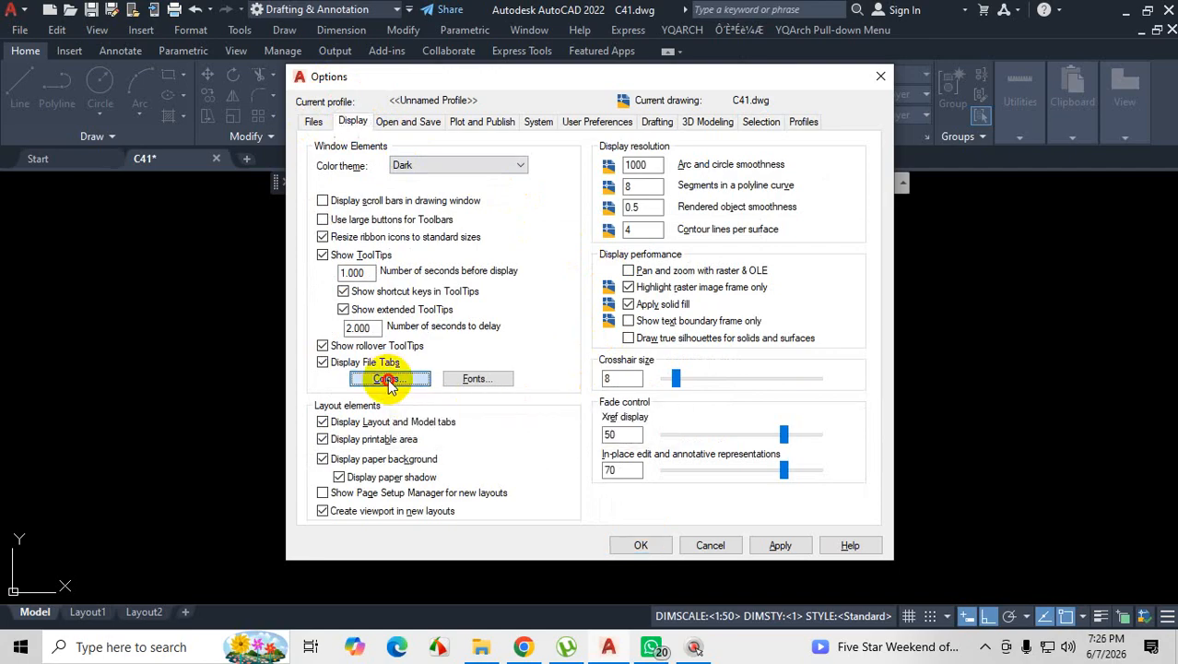
{"action": "left_click", "coordinate": [387, 379]}
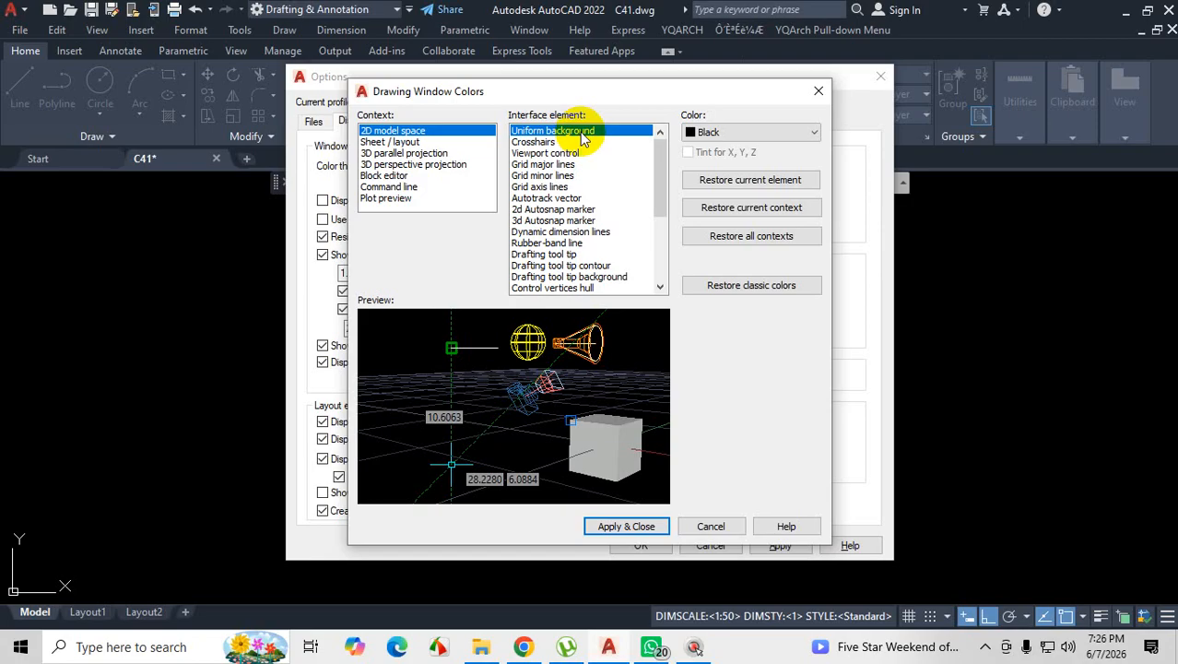
{"action": "left_click", "coordinate": [815, 133]}
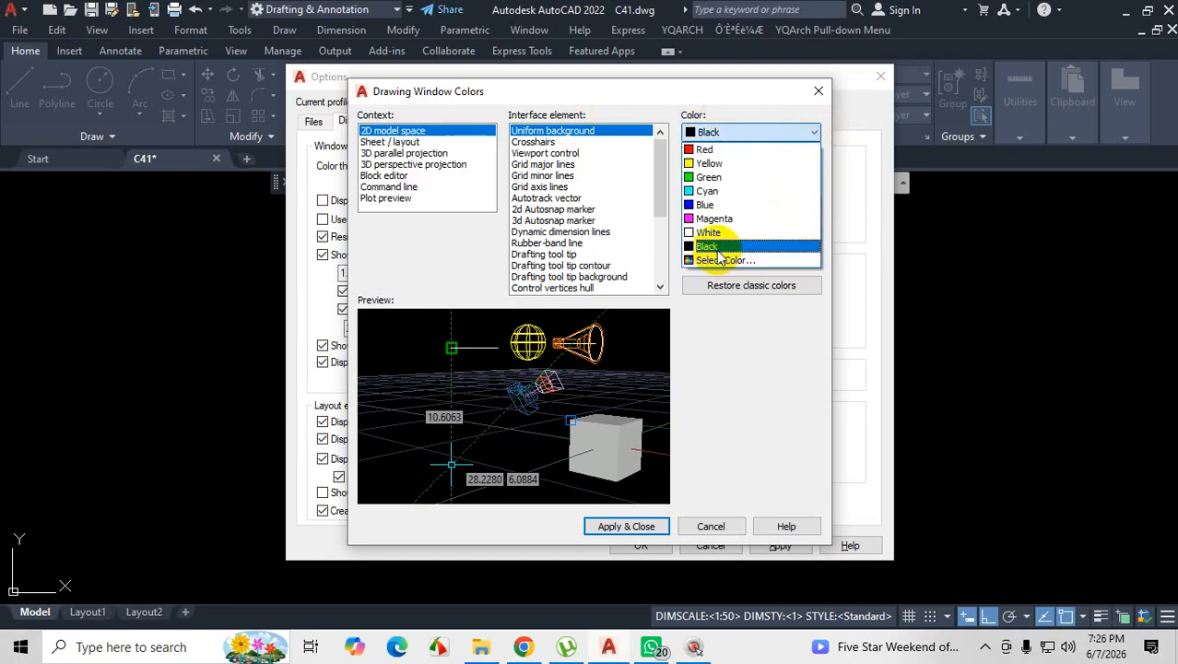
{"action": "left_click", "coordinate": [719, 247]}
Try Cyan as the uniform background color of 2D model space.
{"action": "left_click", "coordinate": [813, 132]}
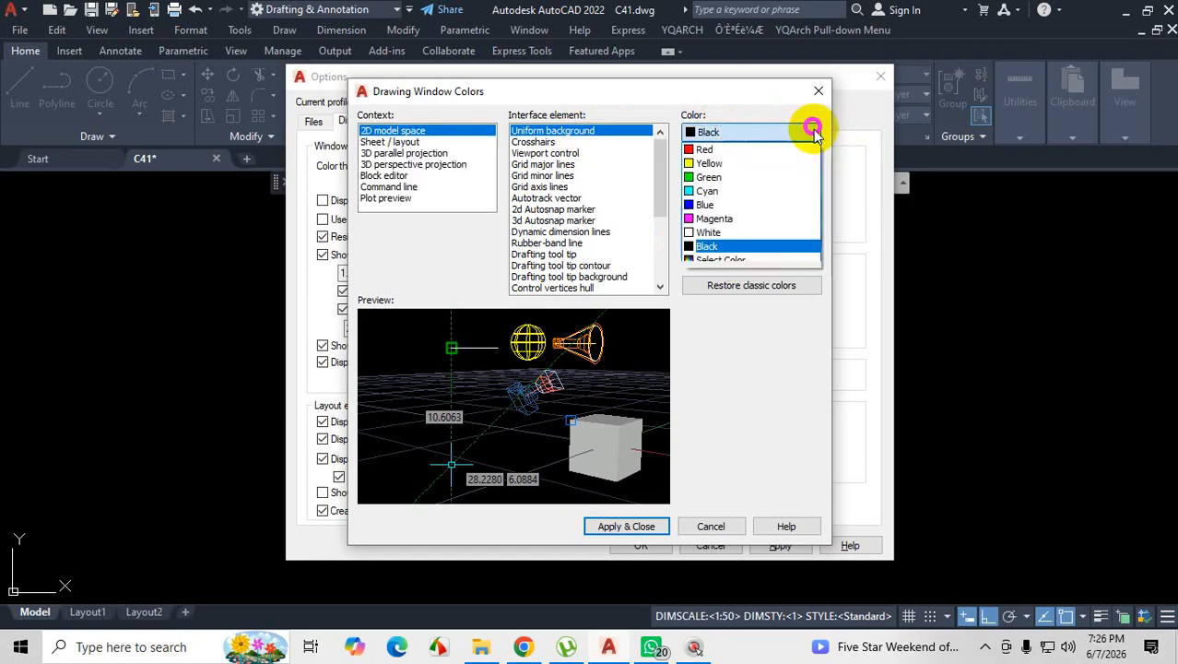
{"action": "left_click", "coordinate": [719, 192]}
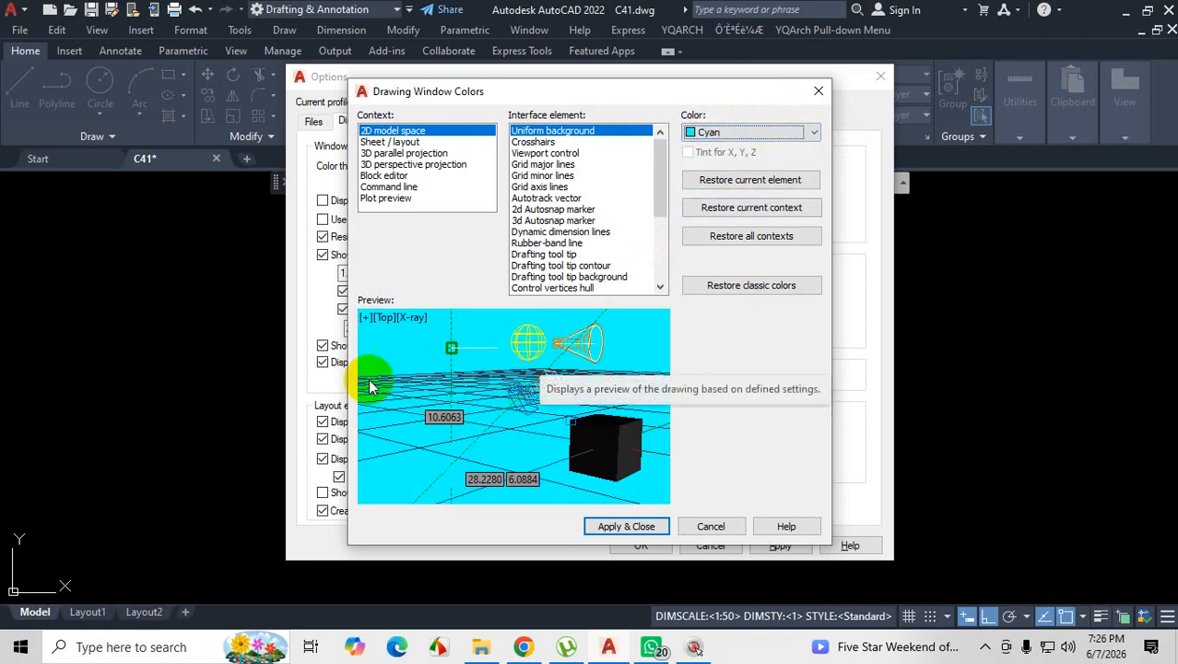
{"action": "left_click", "coordinate": [636, 529]}
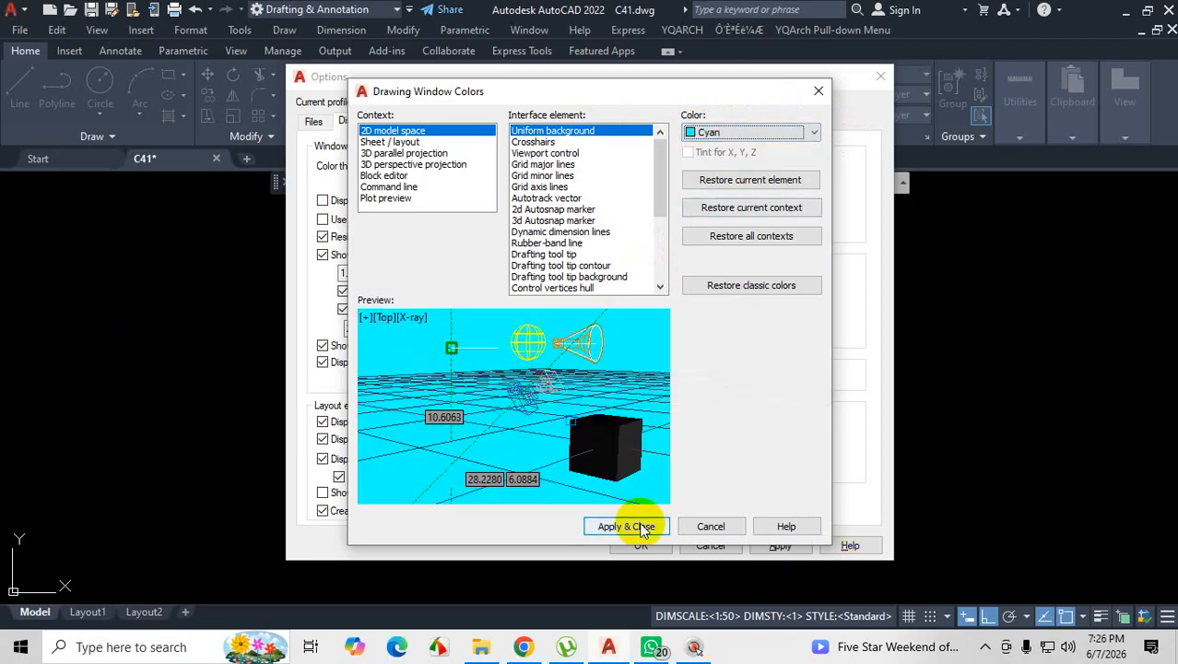
Set the 2D model space uniform background back to Black and apply the drawing window colors.
{"action": "left_click", "coordinate": [814, 134]}
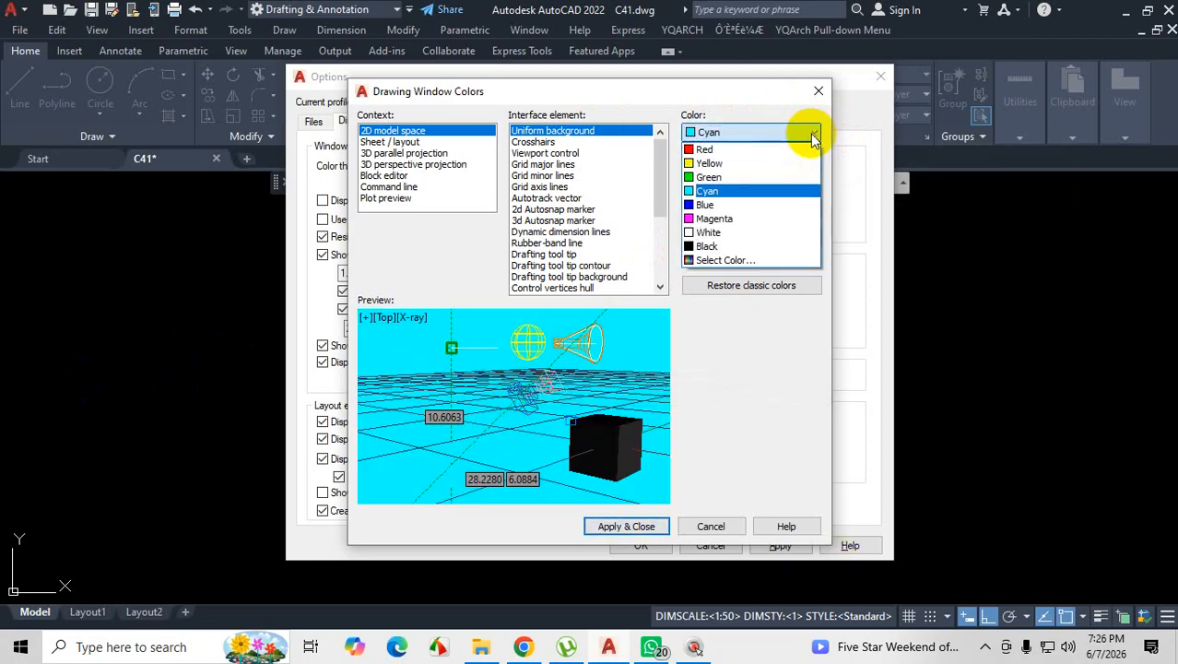
{"action": "left_click", "coordinate": [735, 246]}
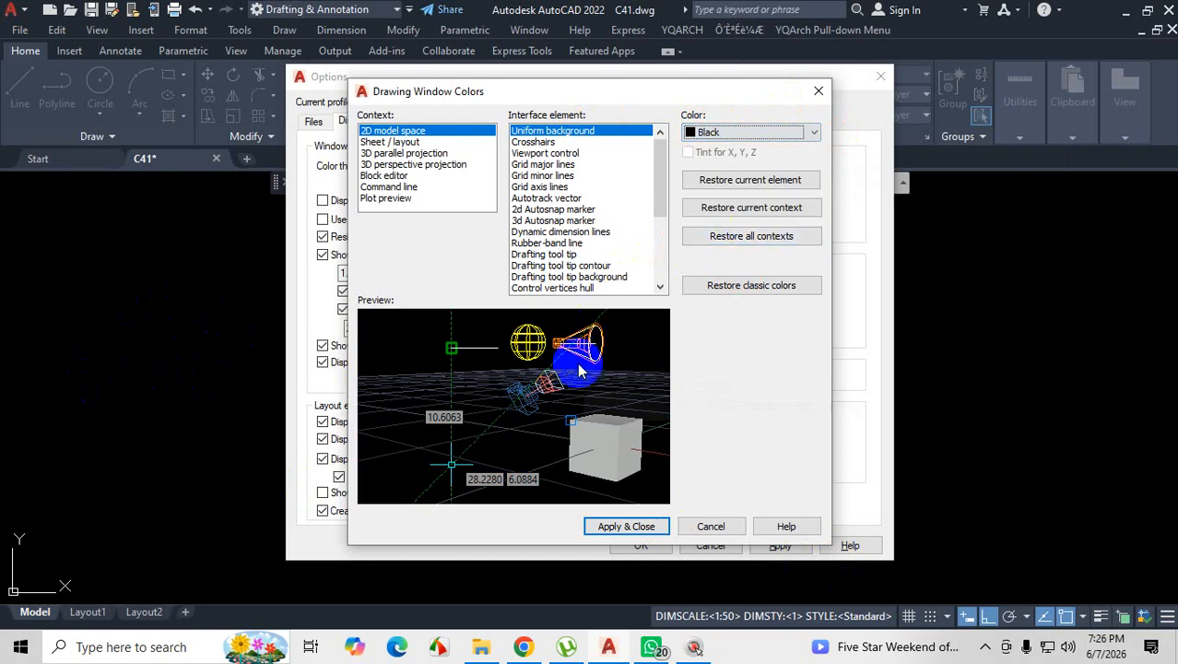
{"action": "left_click", "coordinate": [650, 531]}
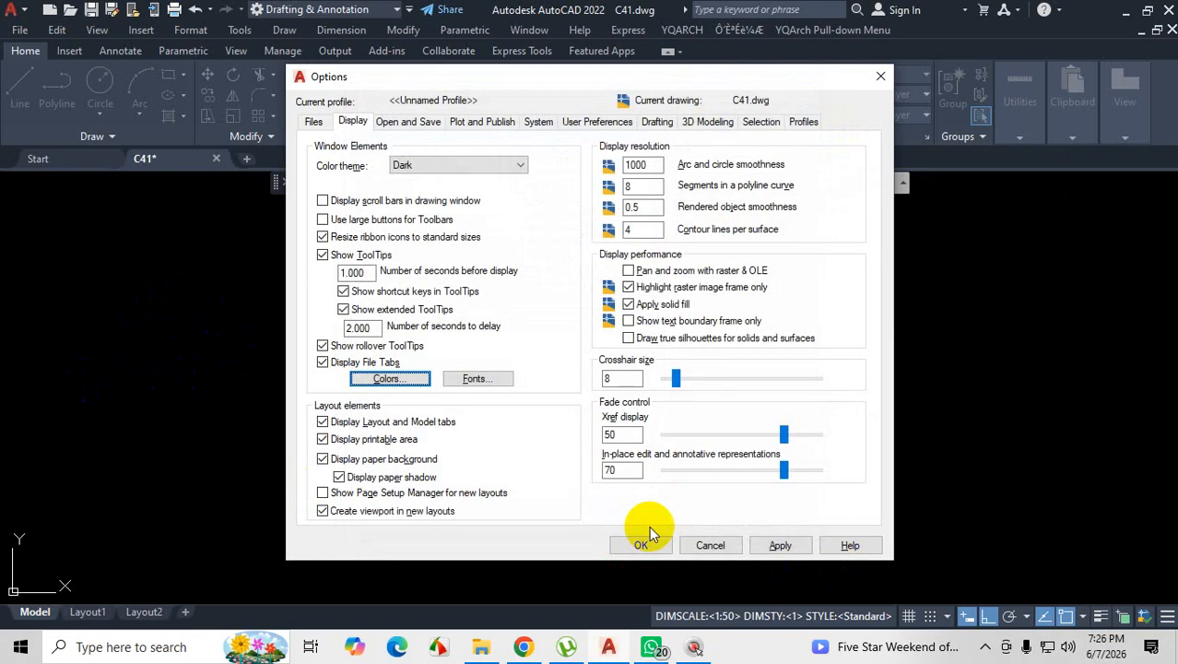
Apply the display settings and close the options dialog.
{"action": "left_click", "coordinate": [779, 544]}
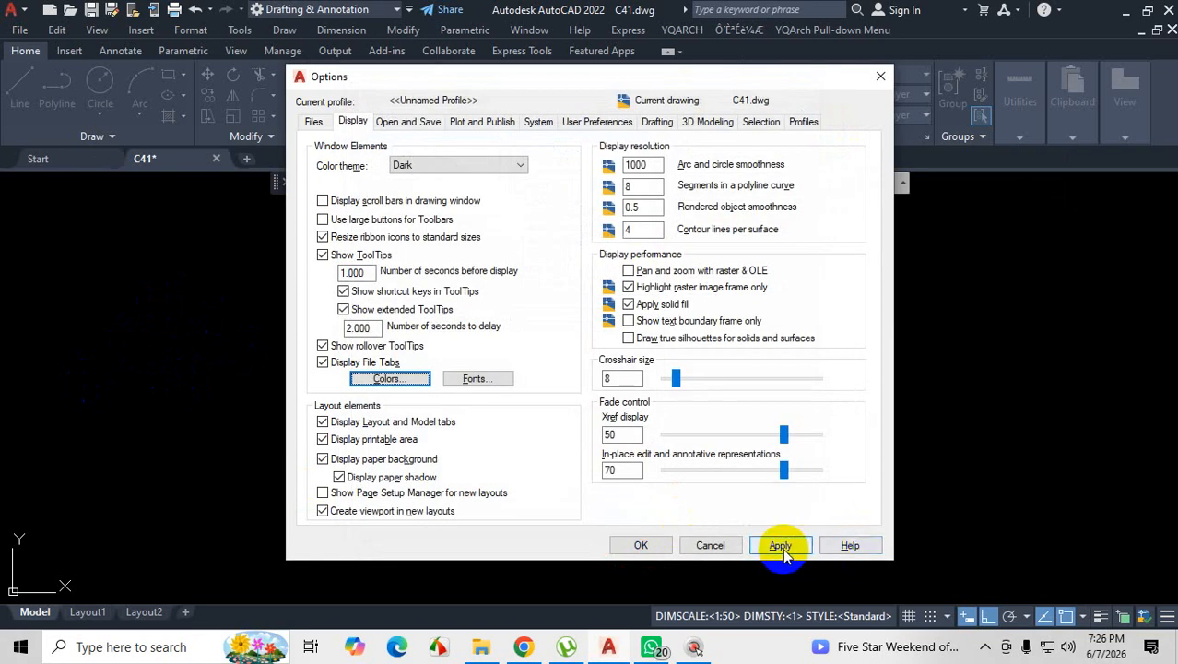
{"action": "left_click", "coordinate": [645, 544]}
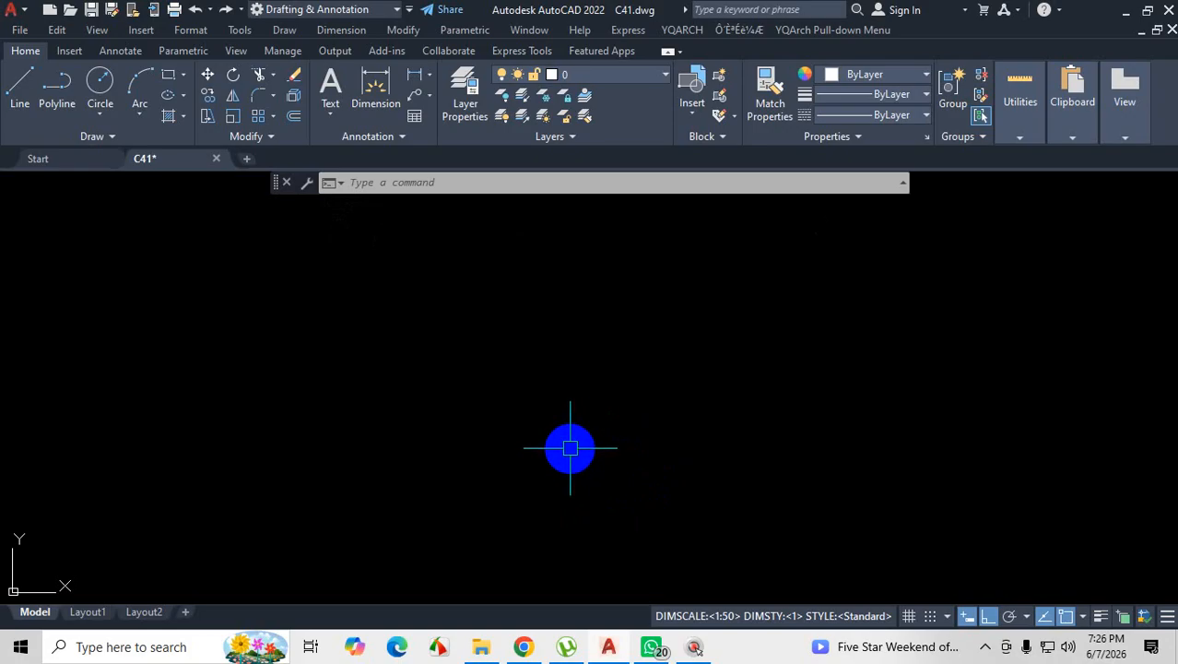
{"action": "left_click", "coordinate": [986, 651]}
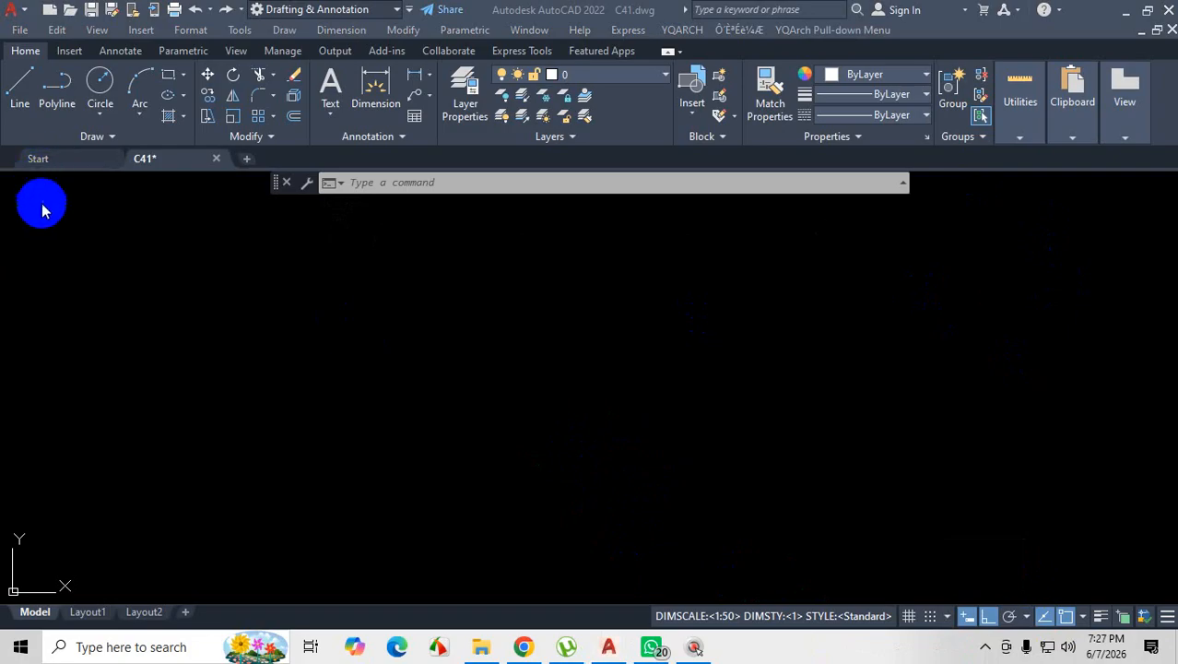
{"action": "left_click", "coordinate": [145, 329]}
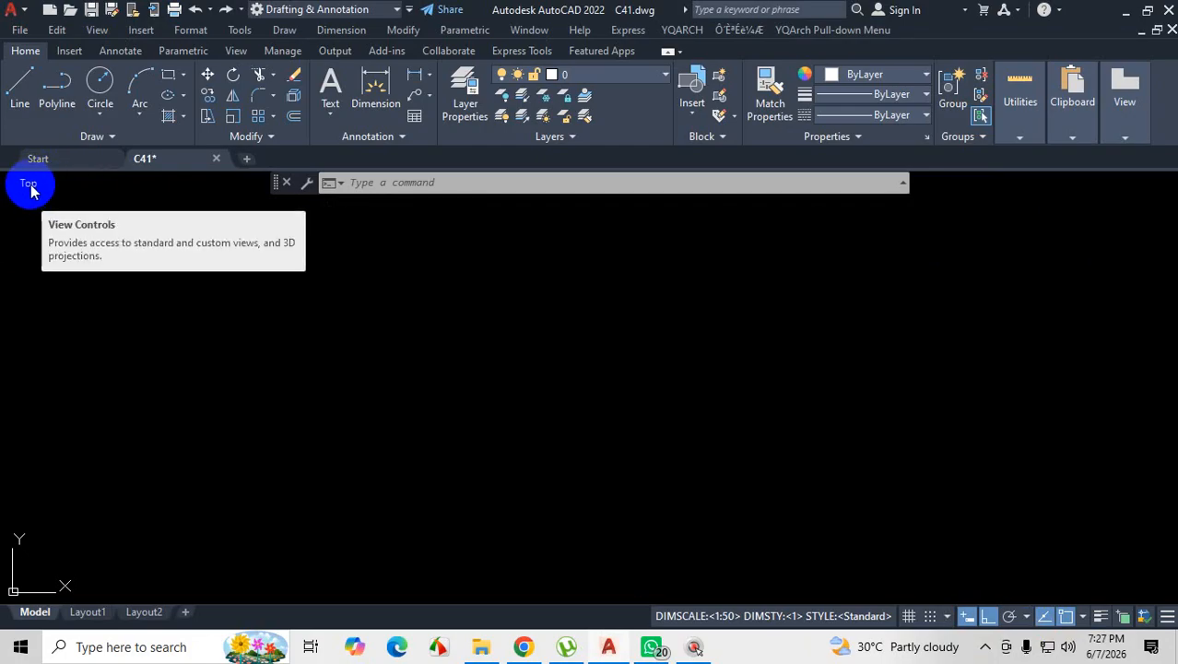
Set the model space viewport to the Top view.
{"action": "left_click", "coordinate": [30, 187]}
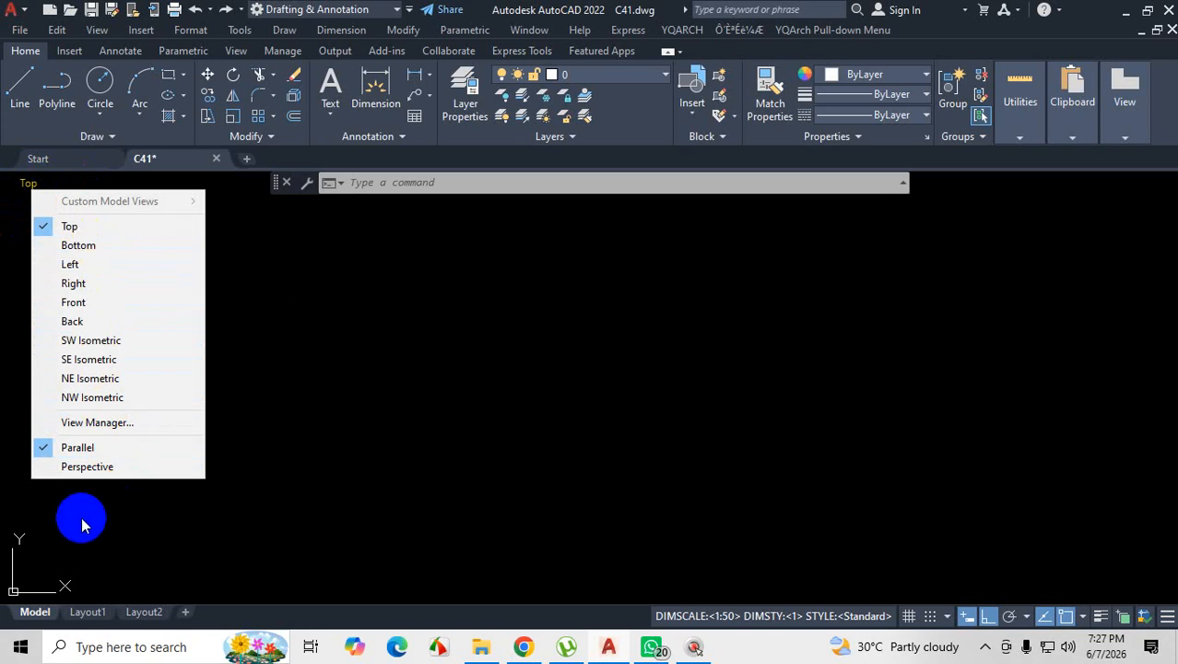
{"action": "left_click", "coordinate": [74, 227]}
Try the Realistic visual style in the viewport and return it to 2D Wireframe.
{"action": "left_click", "coordinate": [75, 183]}
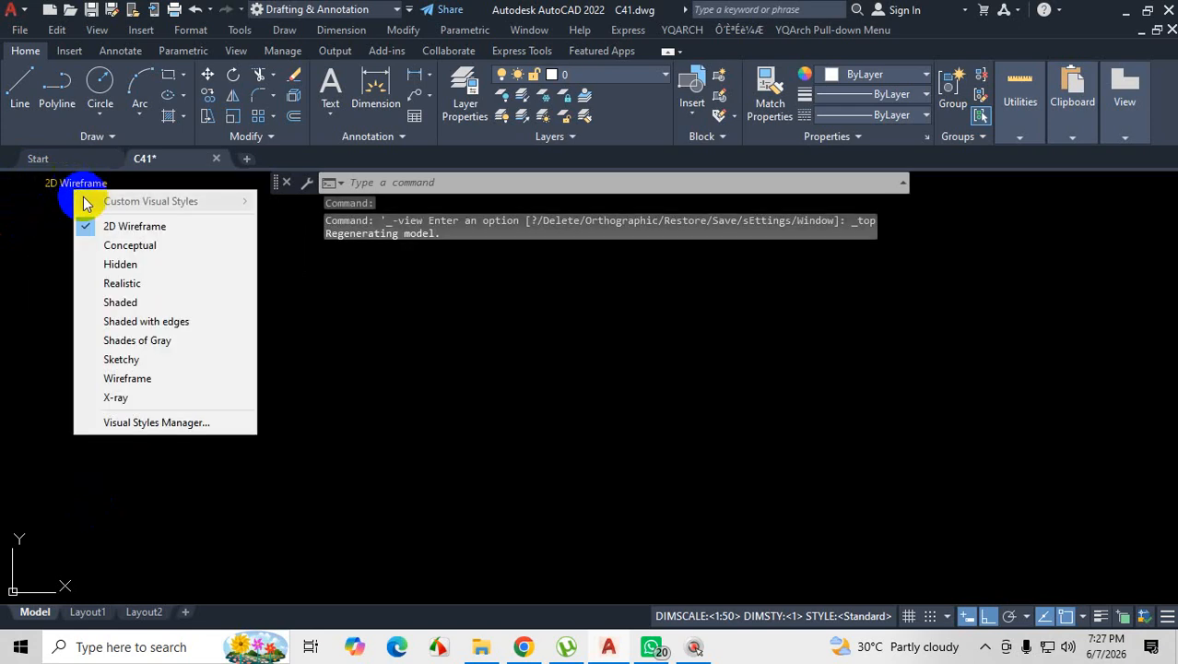
{"action": "left_click", "coordinate": [125, 284]}
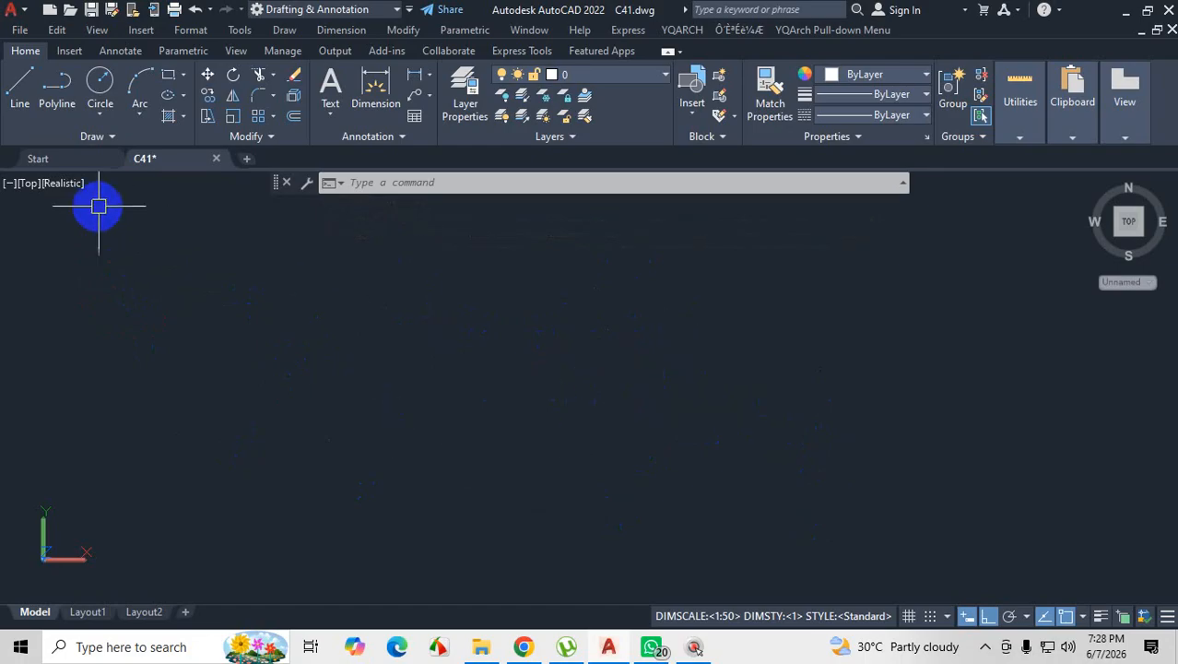
{"action": "left_click", "coordinate": [62, 187]}
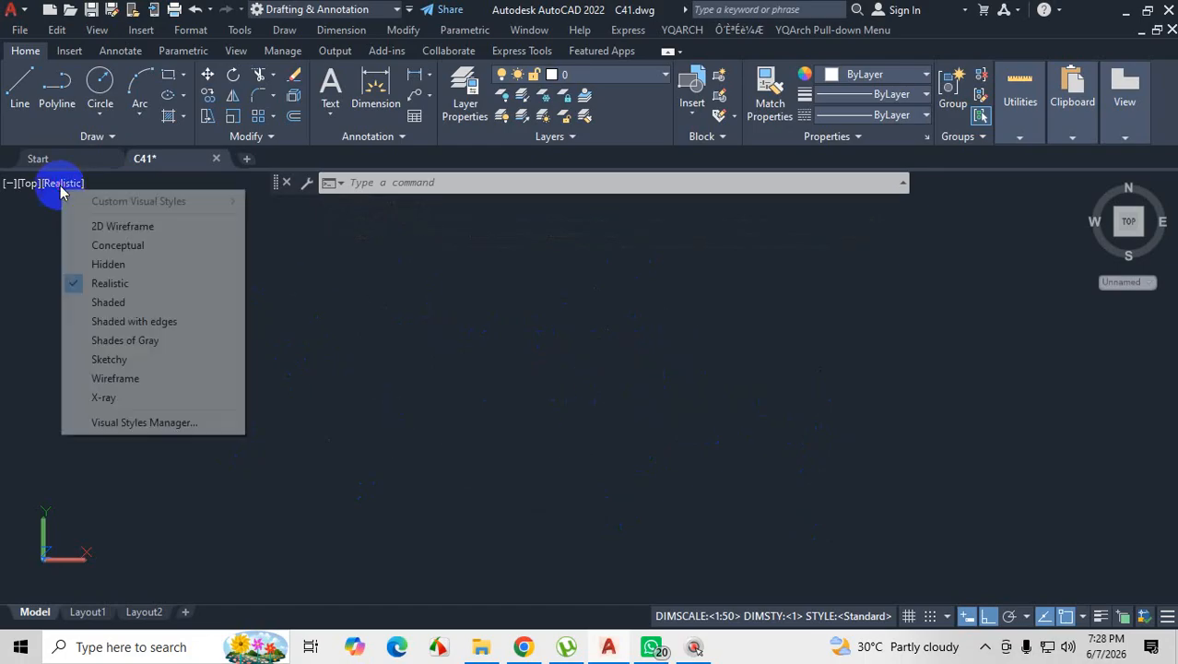
{"action": "left_click", "coordinate": [122, 226]}
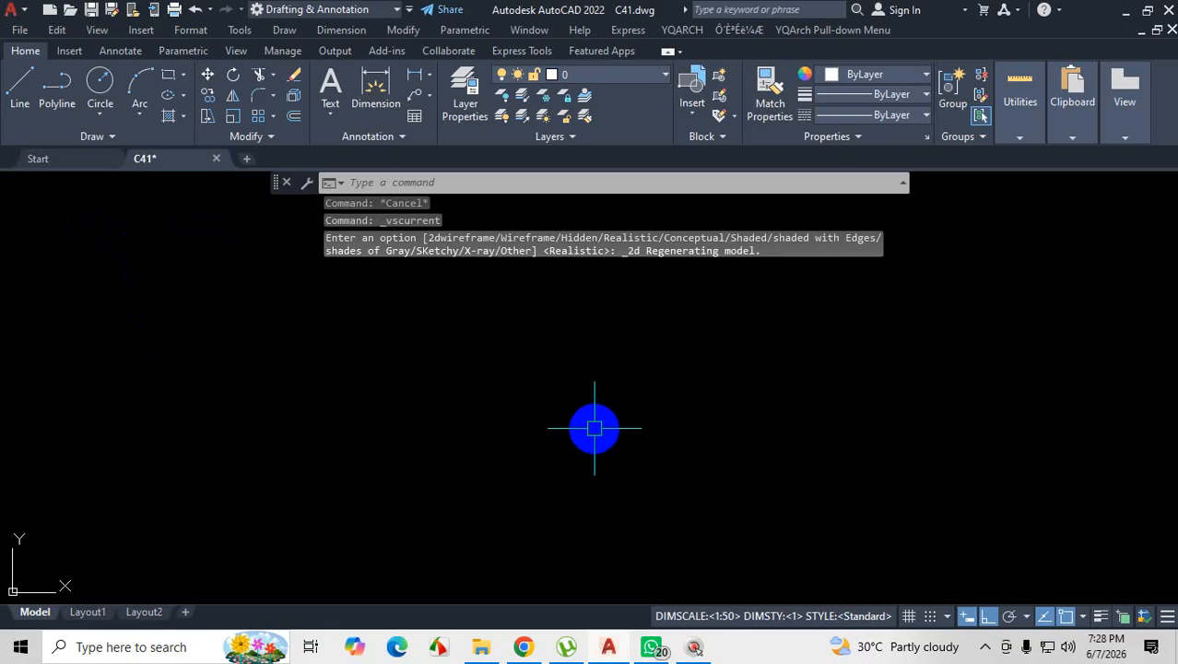
Switch to WhatsApp, examine the two 75 edges at the reference drawing's lower-left corner, and return to AutoCAD.
{"action": "left_click", "coordinate": [667, 608]}
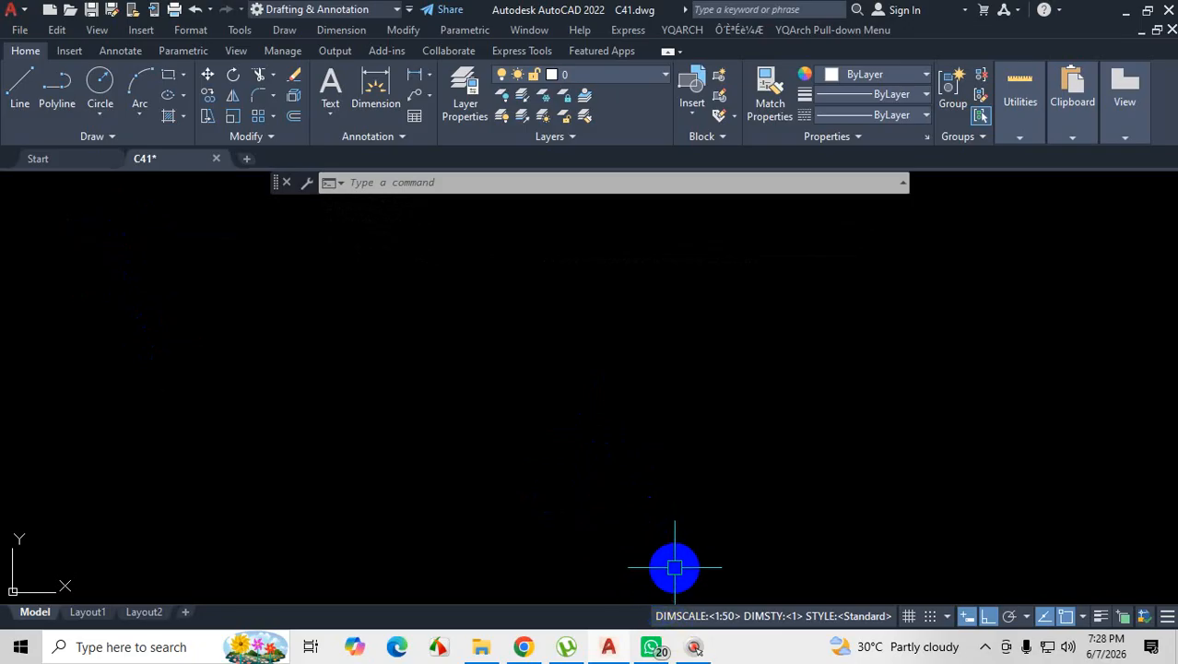
{"action": "left_click", "coordinate": [655, 649]}
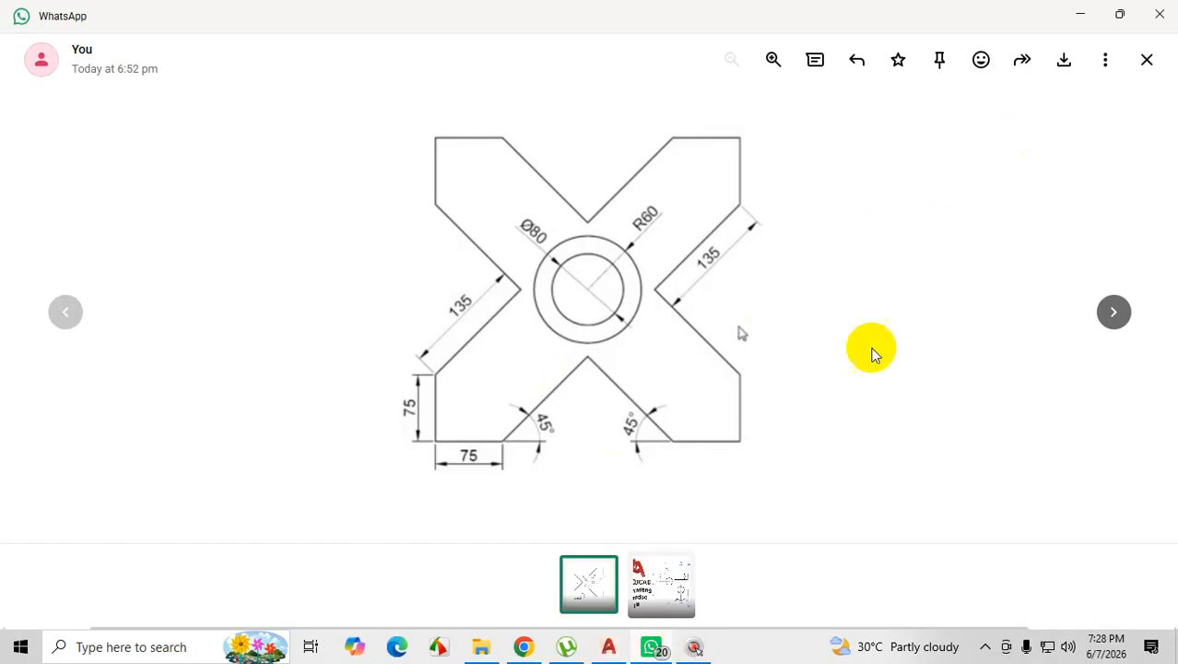
{"action": "key", "text": "ctrl+1"}
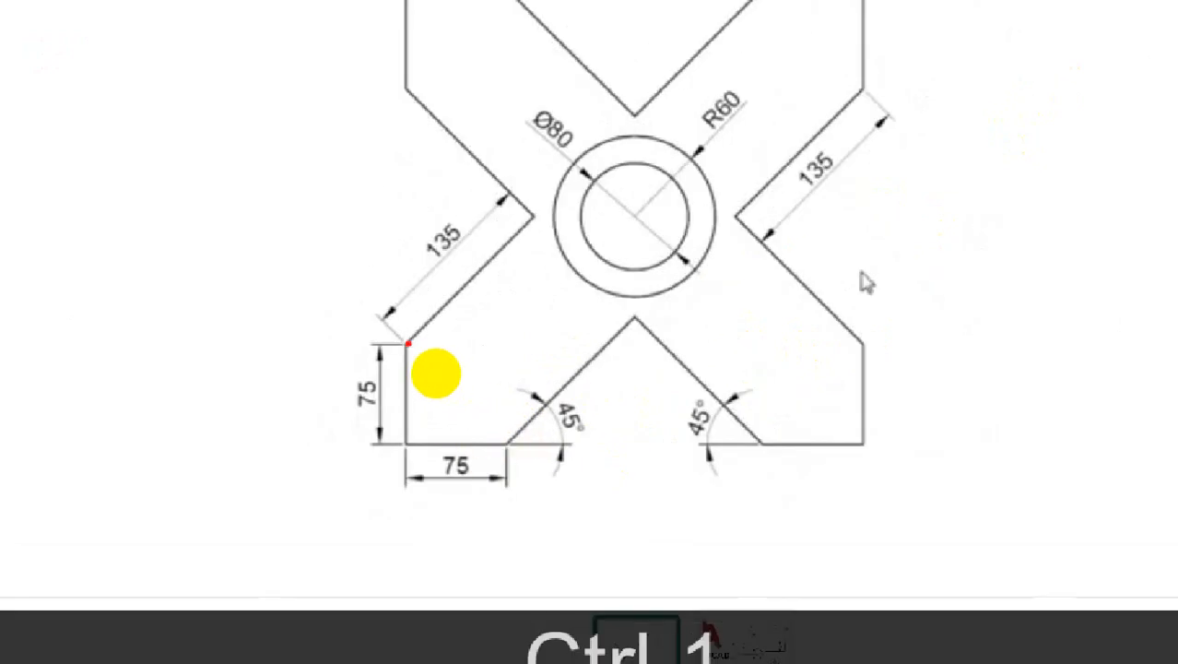
{"action": "mouse_move", "coordinate": [434, 383]}
{"action": "left_mouse_down"}
{"action": "mouse_move", "coordinate": [433, 427]}
{"action": "mouse_move", "coordinate": [477, 441]}
{"action": "left_mouse_up"}
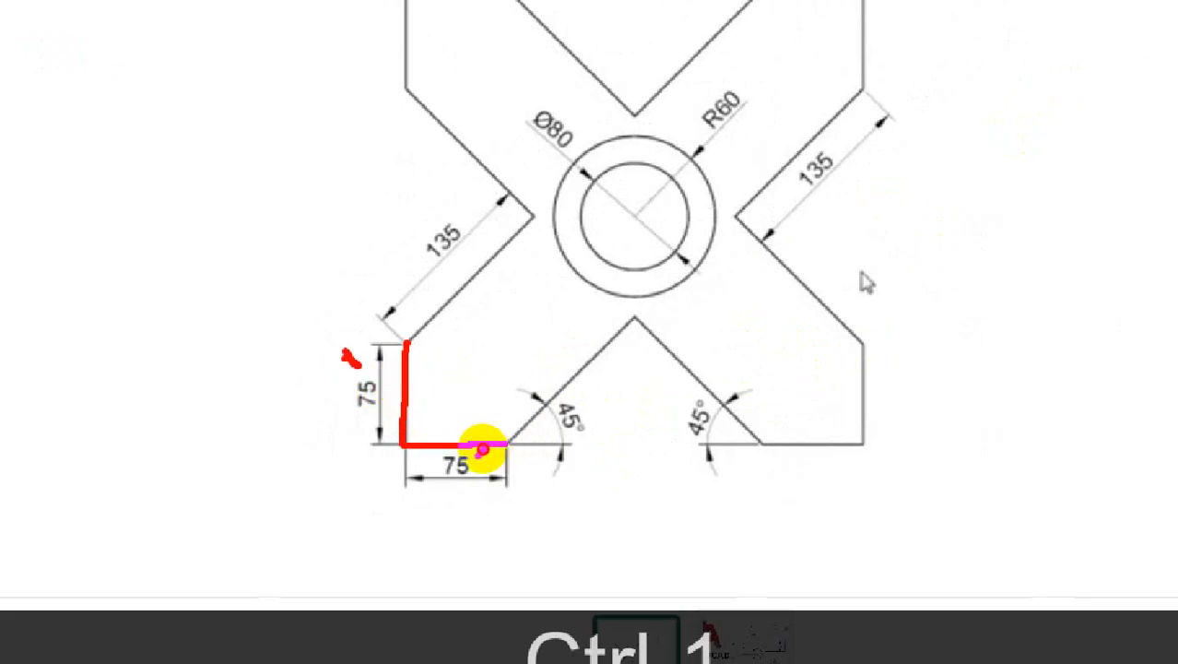
{"action": "key", "text": "Escape"}
{"action": "left_click", "coordinate": [1092, 11]}
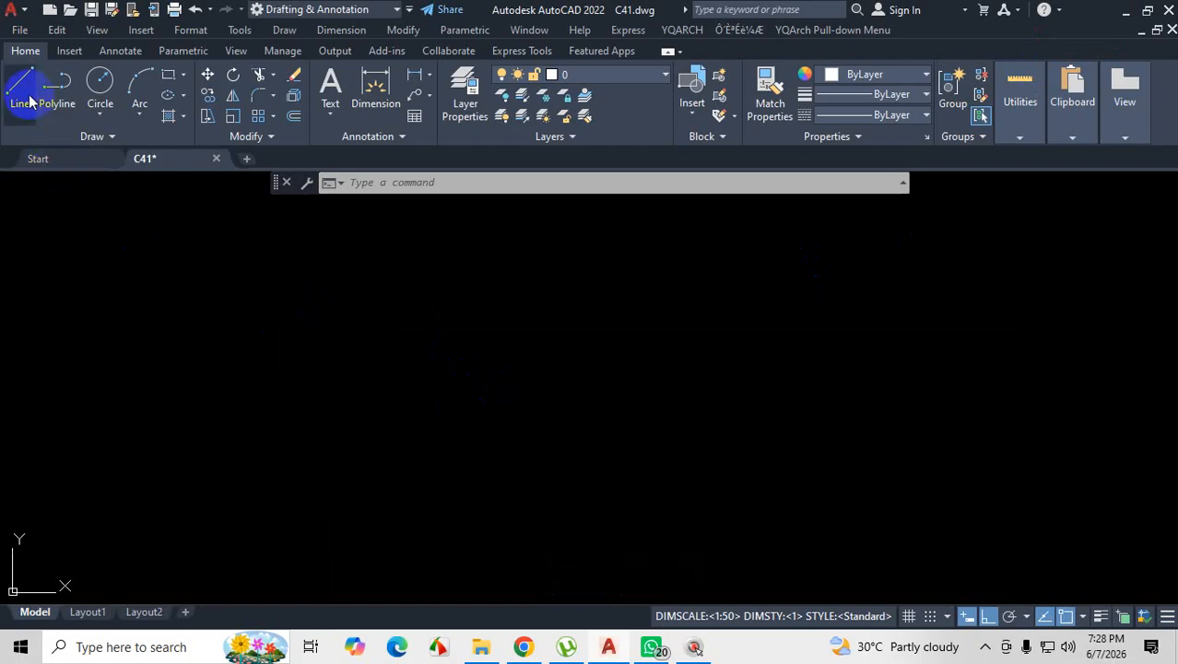
Start a line with its first point at coordinates 0,0.
{"action": "type", "text": "l"}
{"action": "key", "text": "Return"}
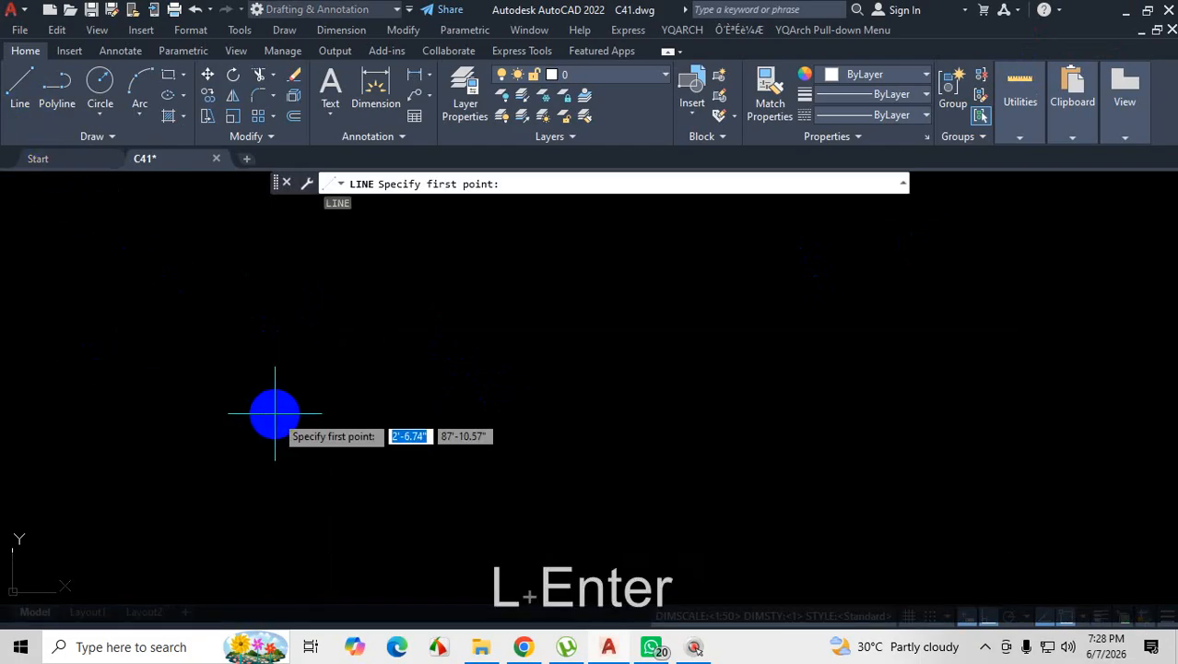
{"action": "key", "text": "ctrl+1"}
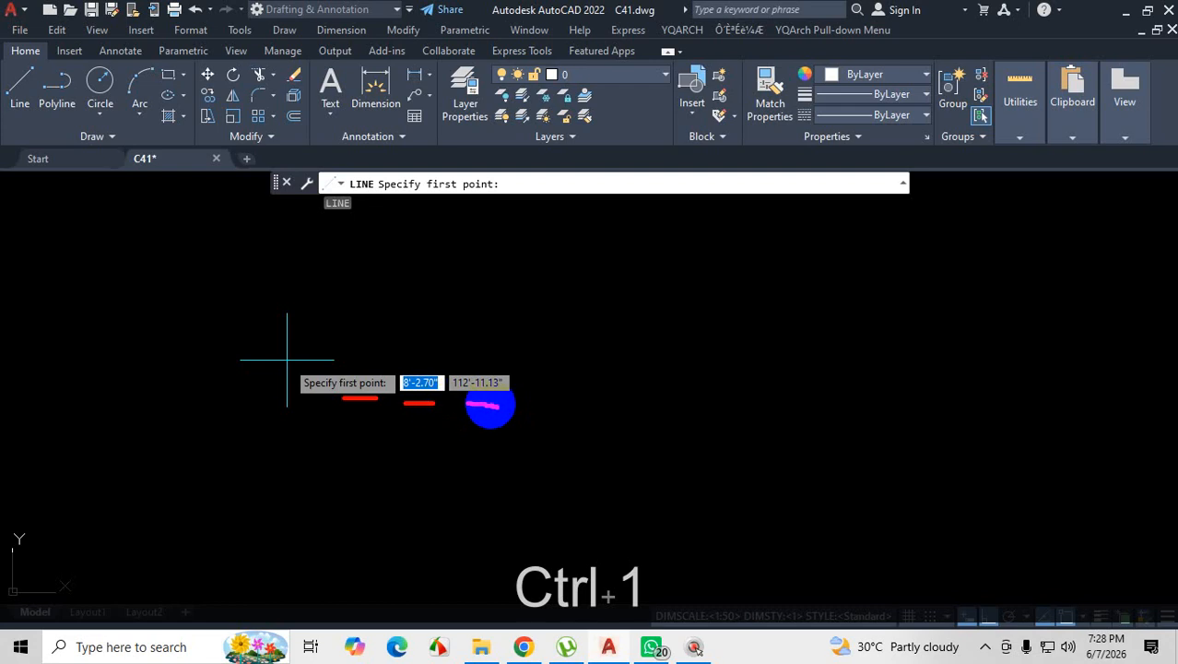
{"action": "key", "text": "Escape"}
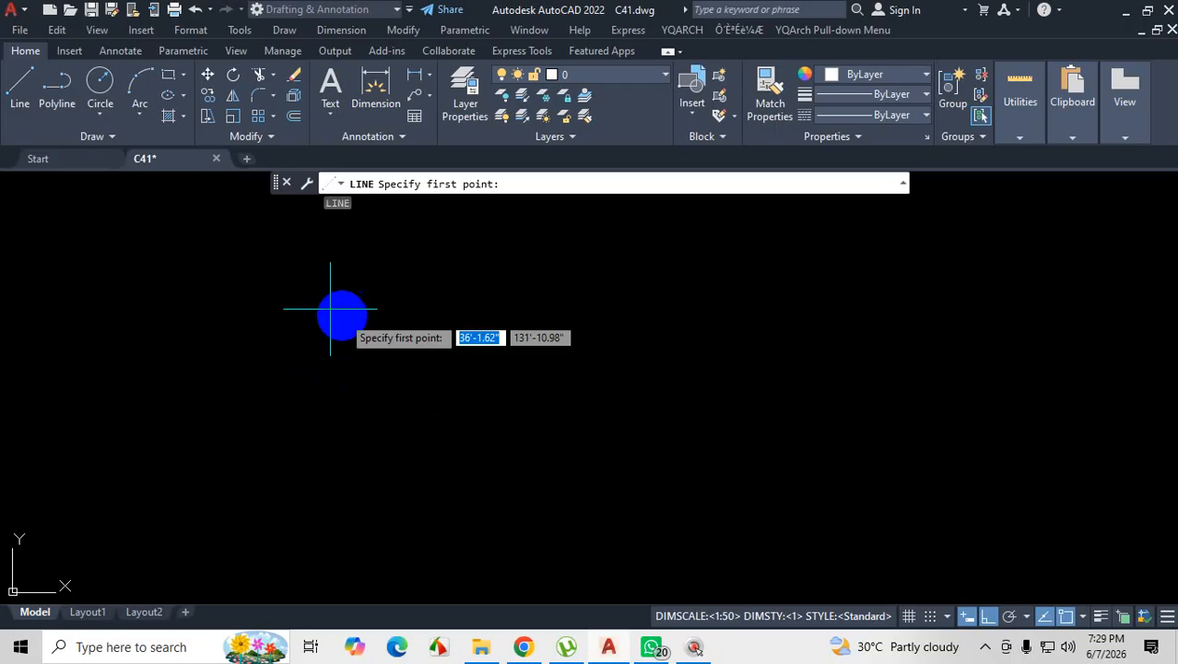
{"action": "type", "text": "0"}
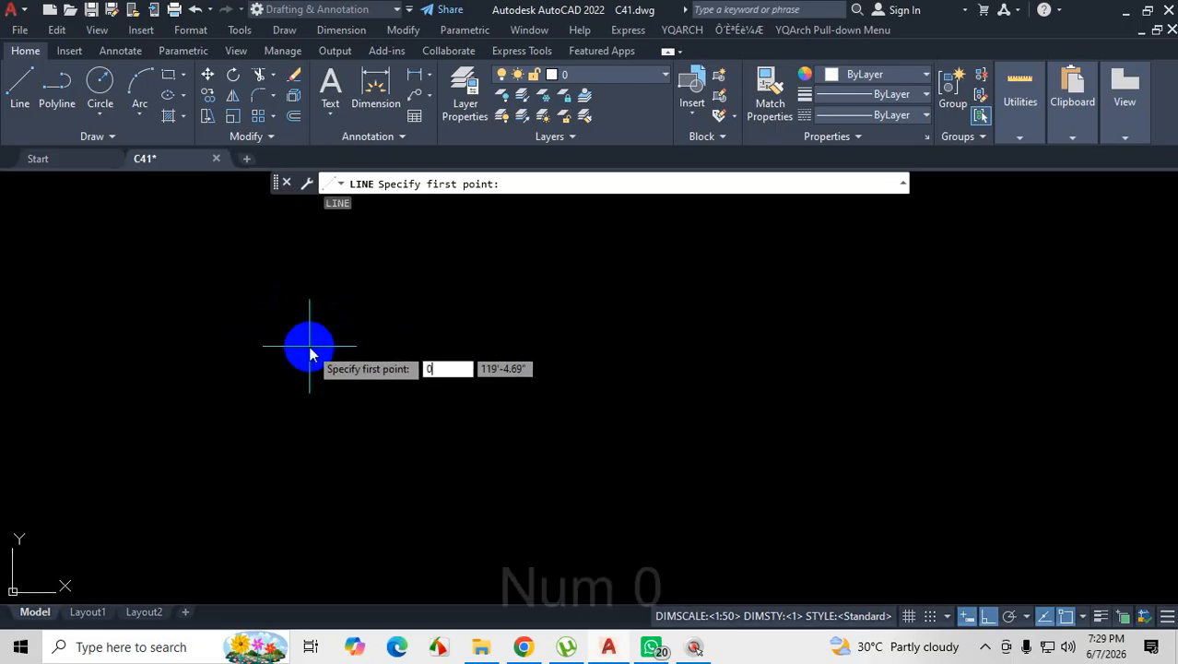
{"action": "key", "text": "Tab"}
{"action": "type", "text": "0"}
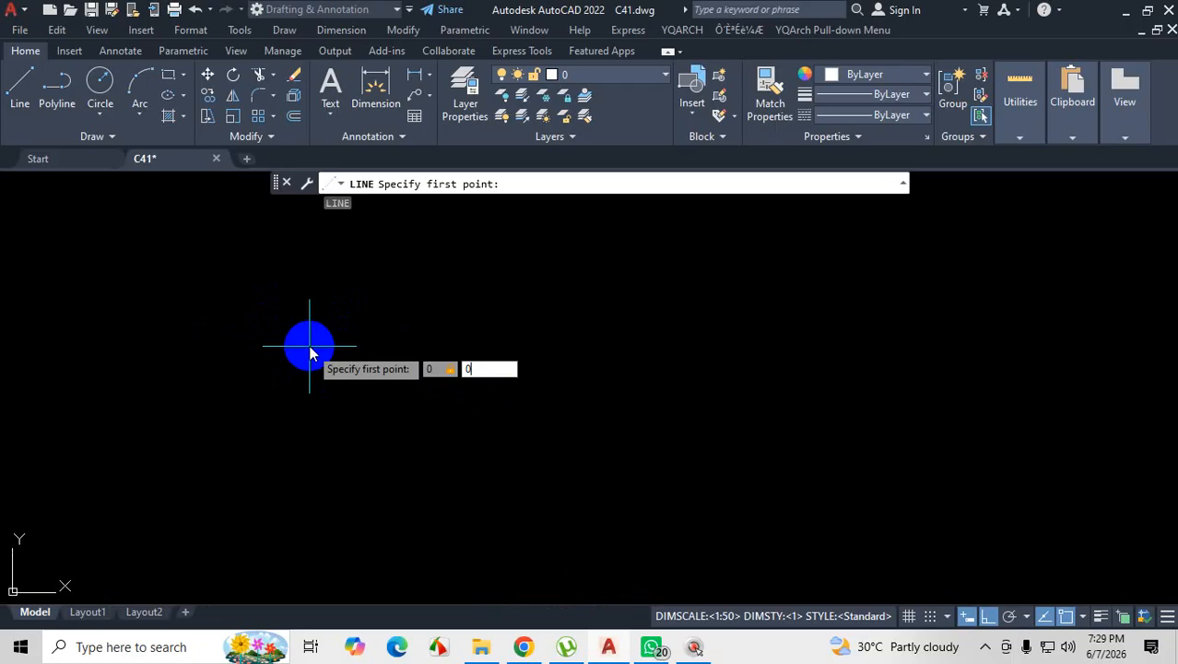
{"action": "left_click", "coordinate": [470, 370]}
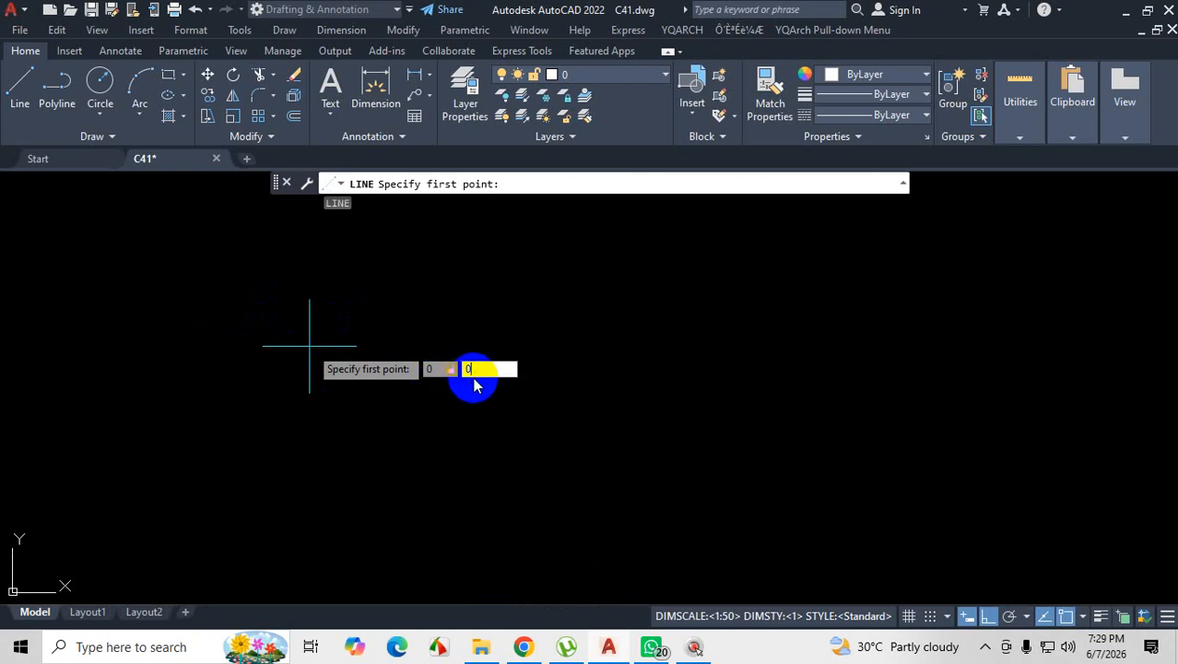
{"action": "key", "text": "Return"}
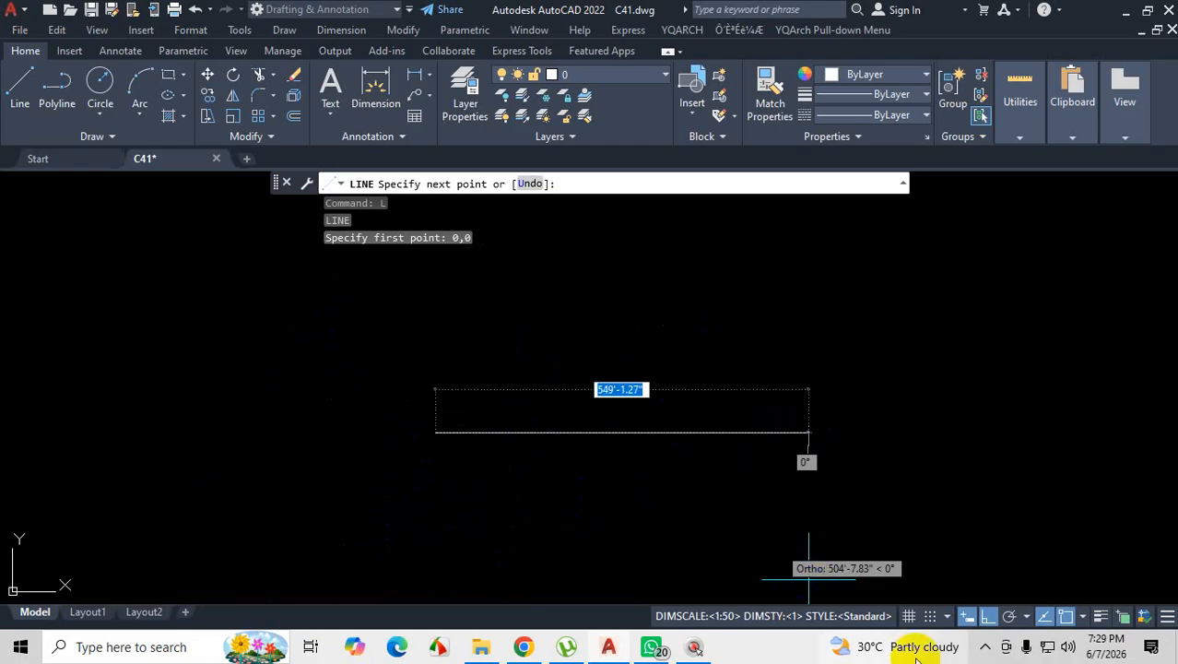
Toggle the drawing grid on and off to compare the display, leaving it off, and cancel the unfinished line.
{"action": "left_click", "coordinate": [912, 619]}
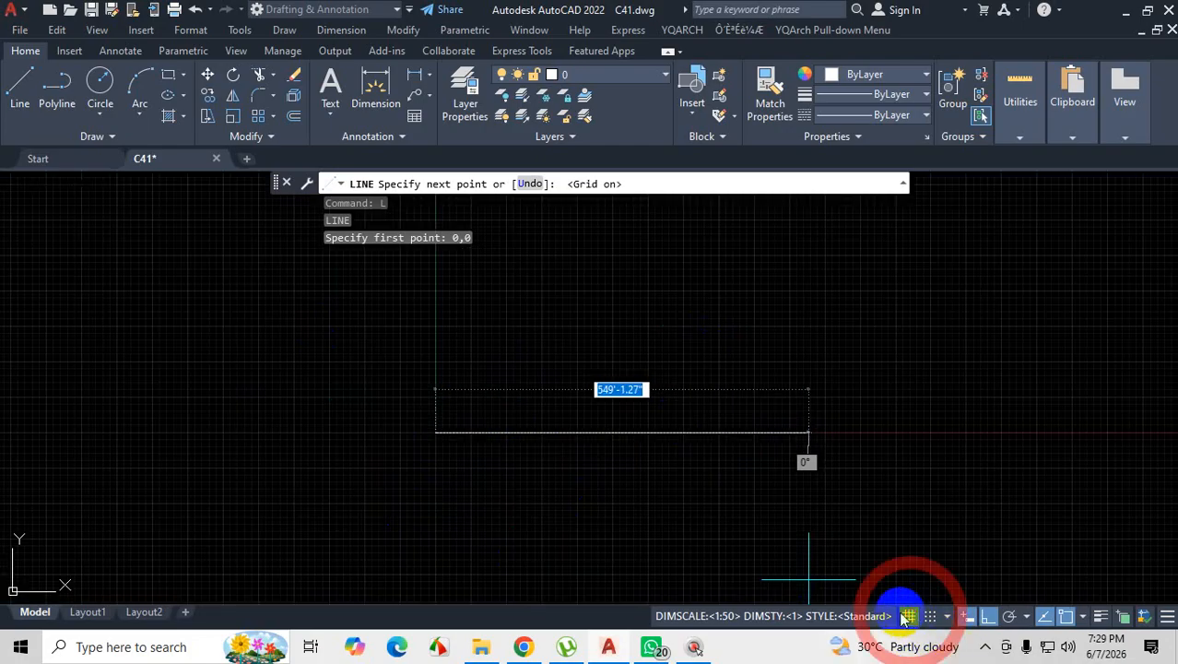
{"action": "scroll", "coordinate": [480, 355], "scroll_direction": "up", "scroll_amount": 3}
{"action": "scroll", "coordinate": [502, 362], "scroll_direction": "down", "scroll_amount": 3}
{"action": "scroll", "coordinate": [461, 447], "scroll_direction": "up", "scroll_amount": 5}
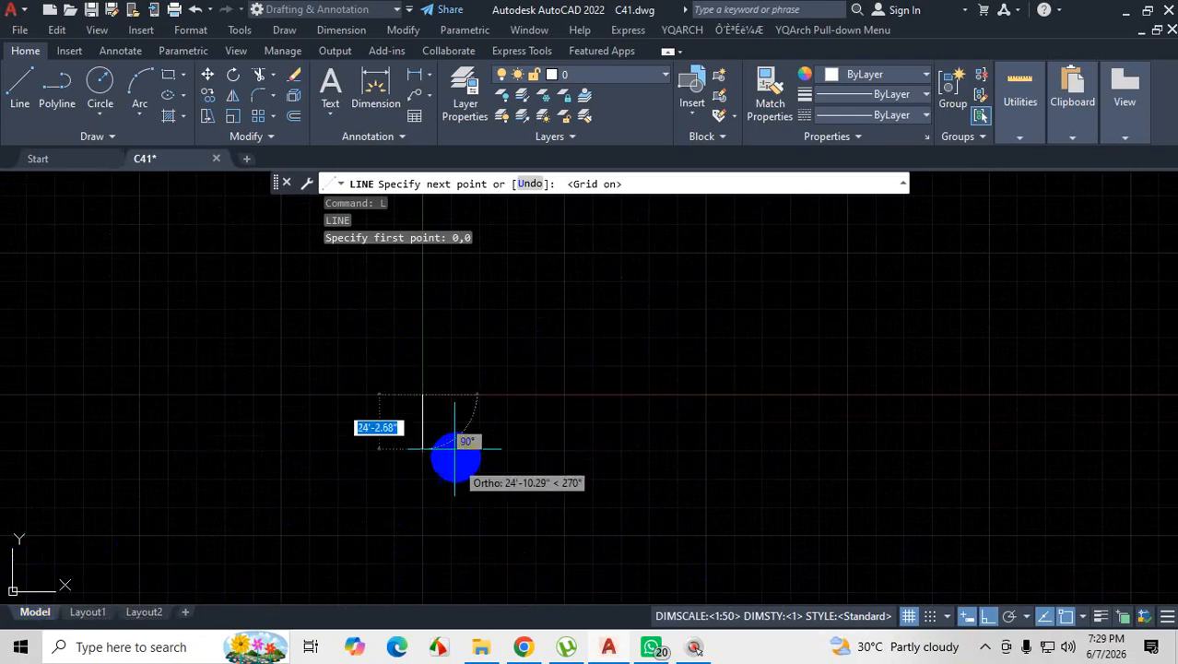
{"action": "left_click", "coordinate": [908, 616]}
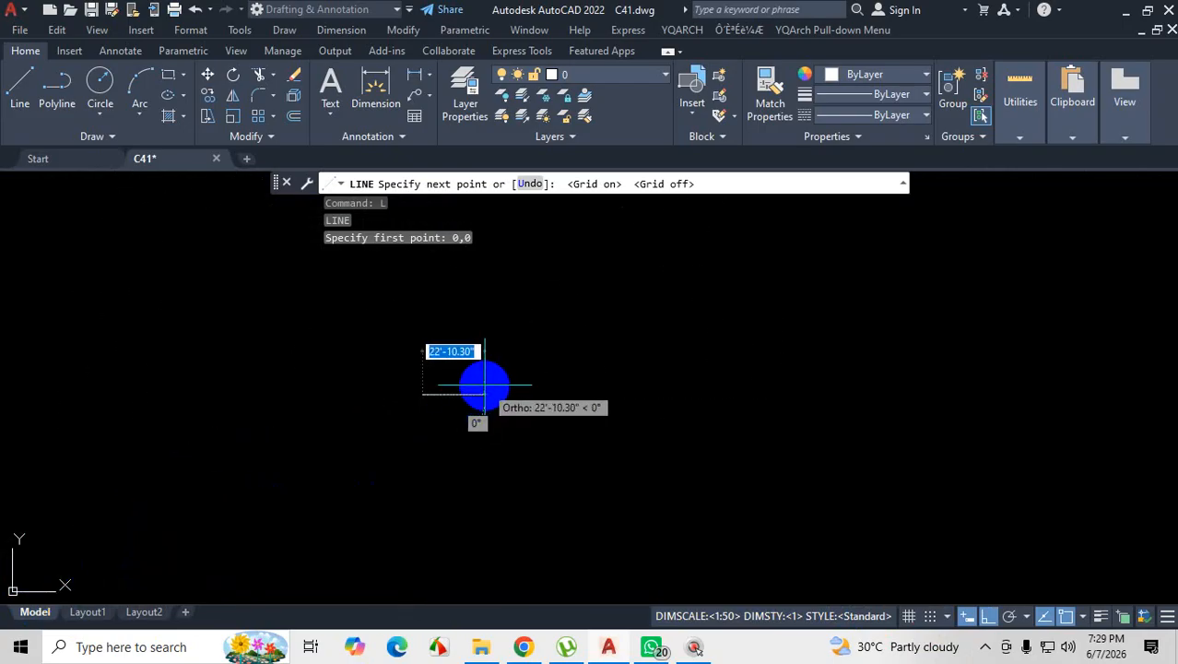
{"action": "left_click", "coordinate": [908, 615]}
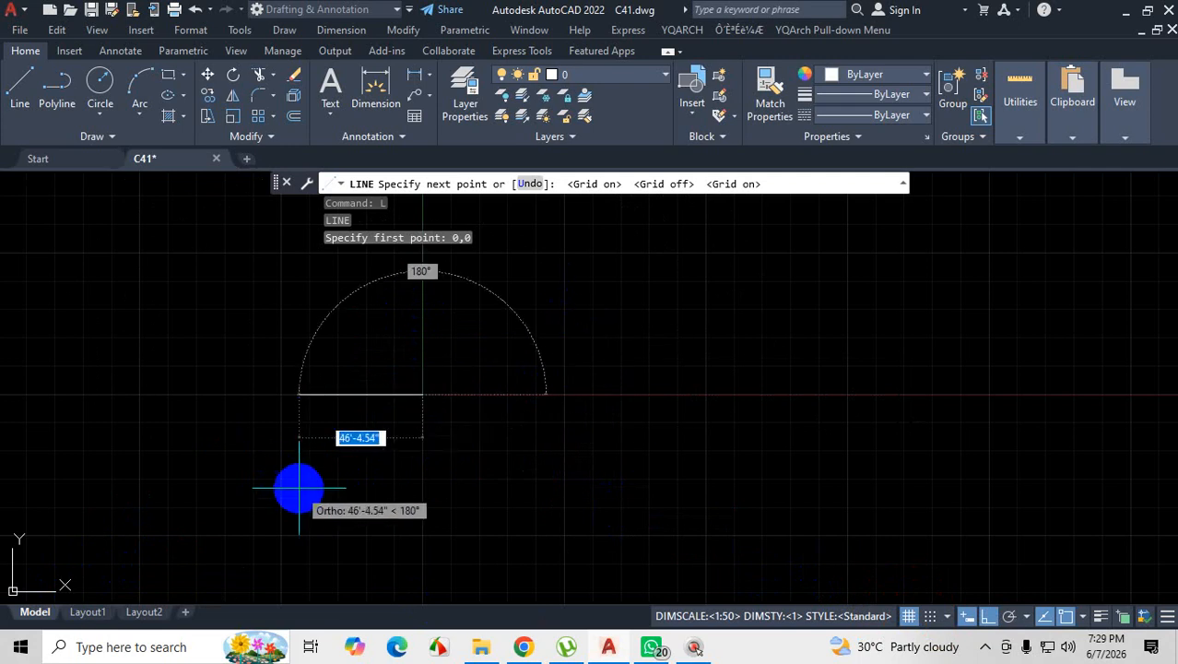
{"action": "left_click", "coordinate": [908, 616]}
{"action": "key", "text": "Escape"}
{"action": "key", "text": "Escape"}
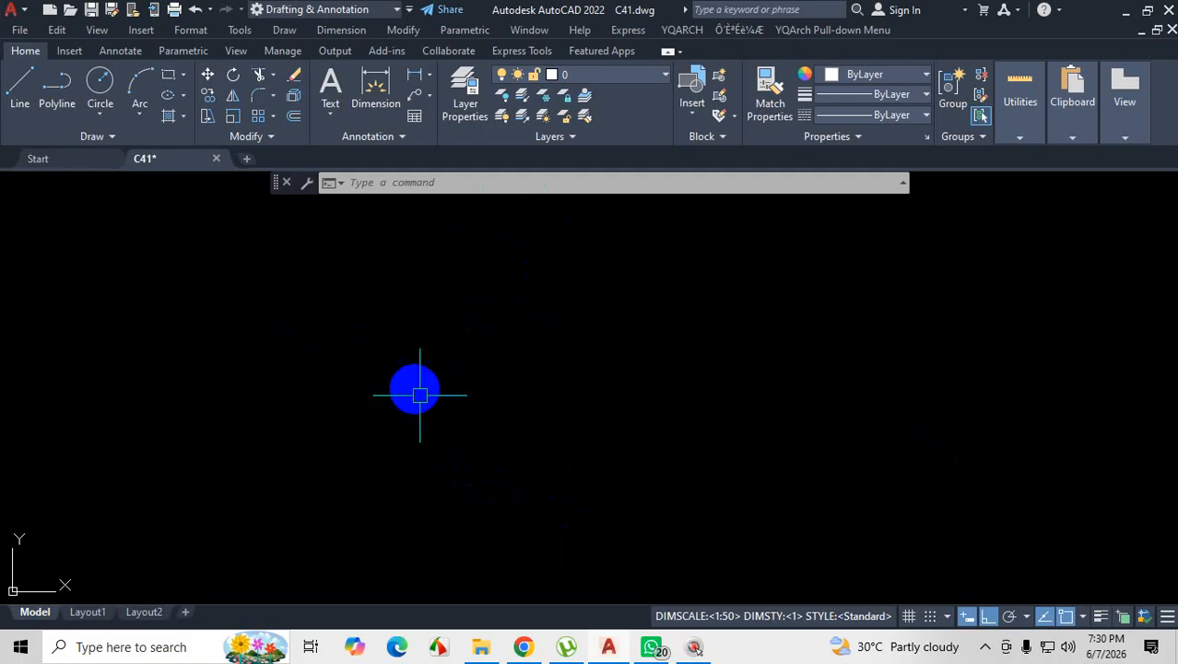
Turn off Ortho mode, object snap tracking and 2D object snap, and review the list of available drafting aids.
{"action": "left_click", "coordinate": [960, 618]}
{"action": "left_click", "coordinate": [987, 617]}
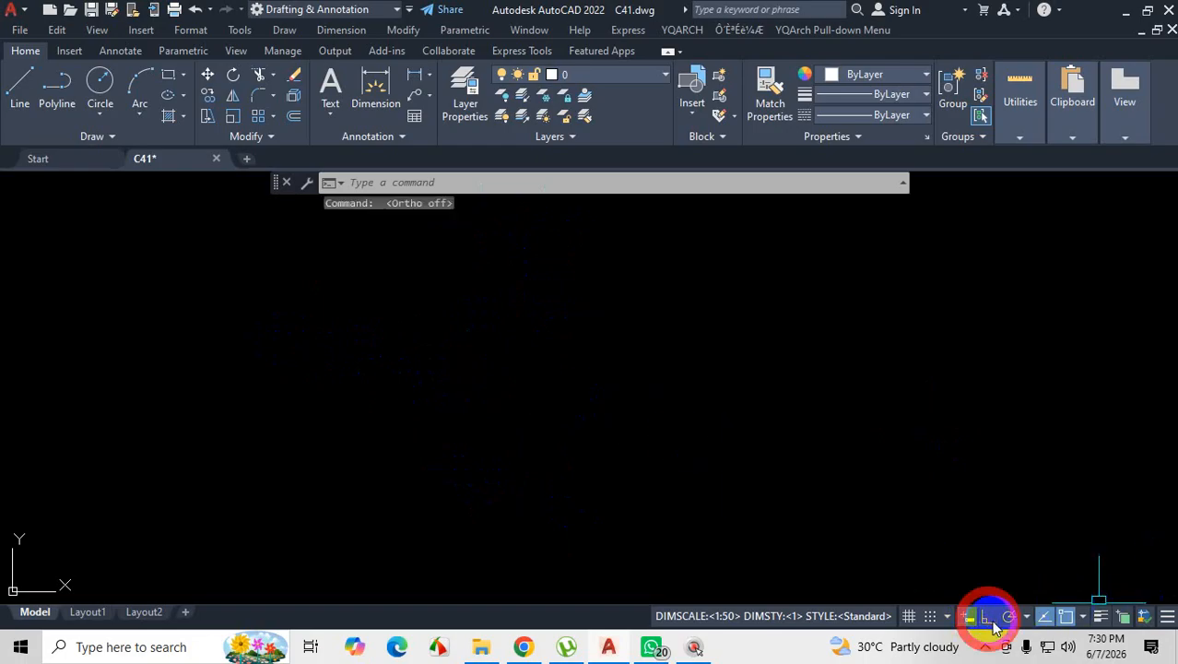
{"action": "left_click", "coordinate": [1045, 615]}
{"action": "left_click", "coordinate": [1065, 615]}
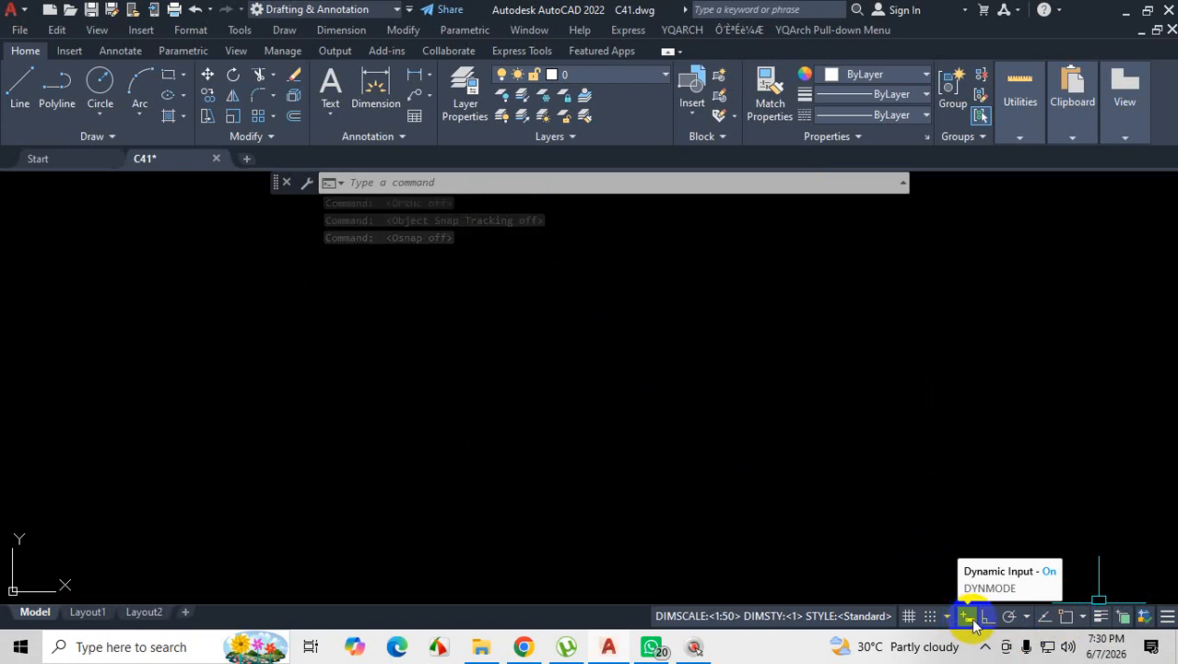
{"action": "left_click", "coordinate": [1168, 617]}
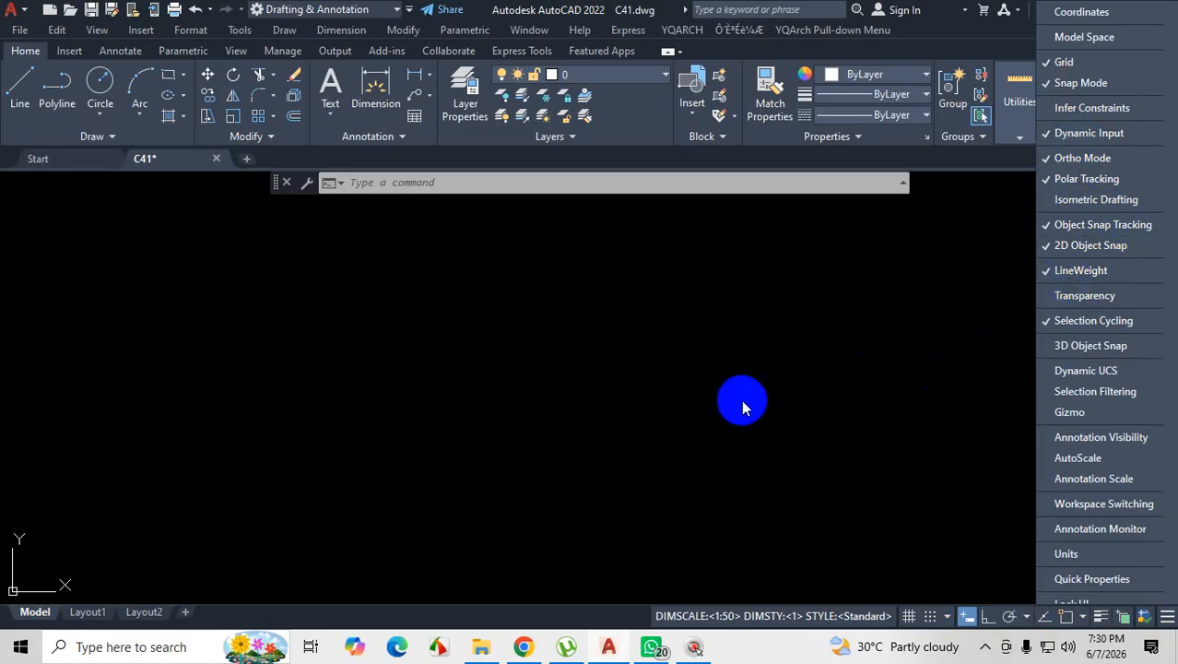
{"action": "left_click", "coordinate": [549, 392]}
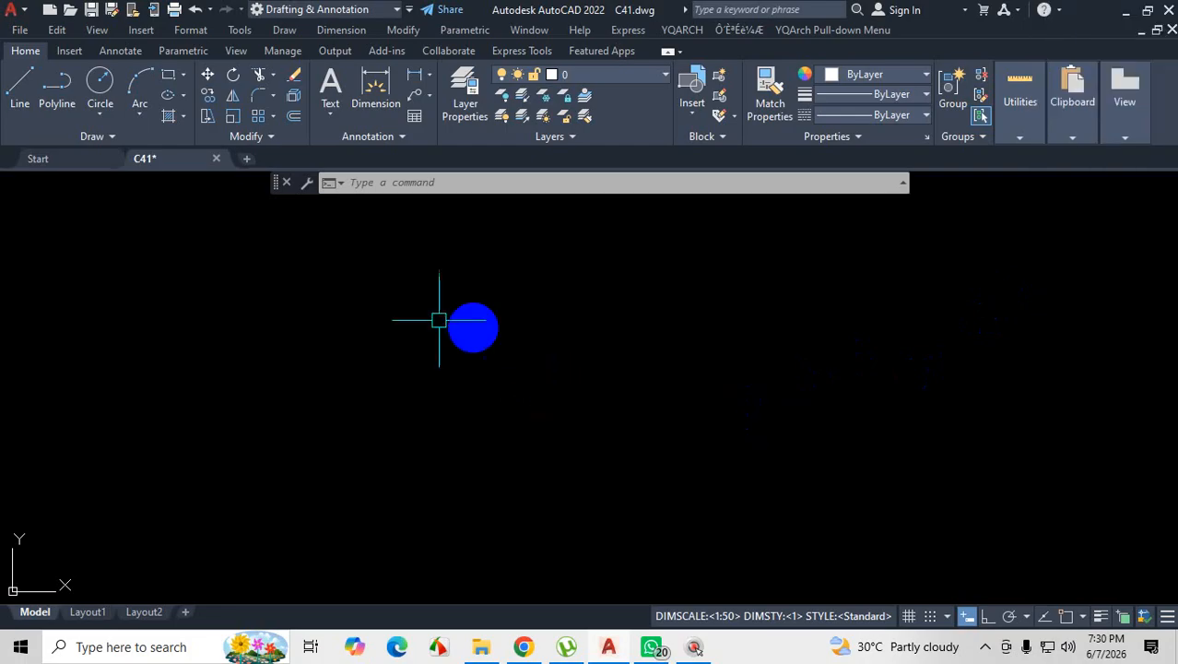
Try a line from a freely picked point with Ortho mode on and off, and cancel it.
{"action": "type", "text": "l"}
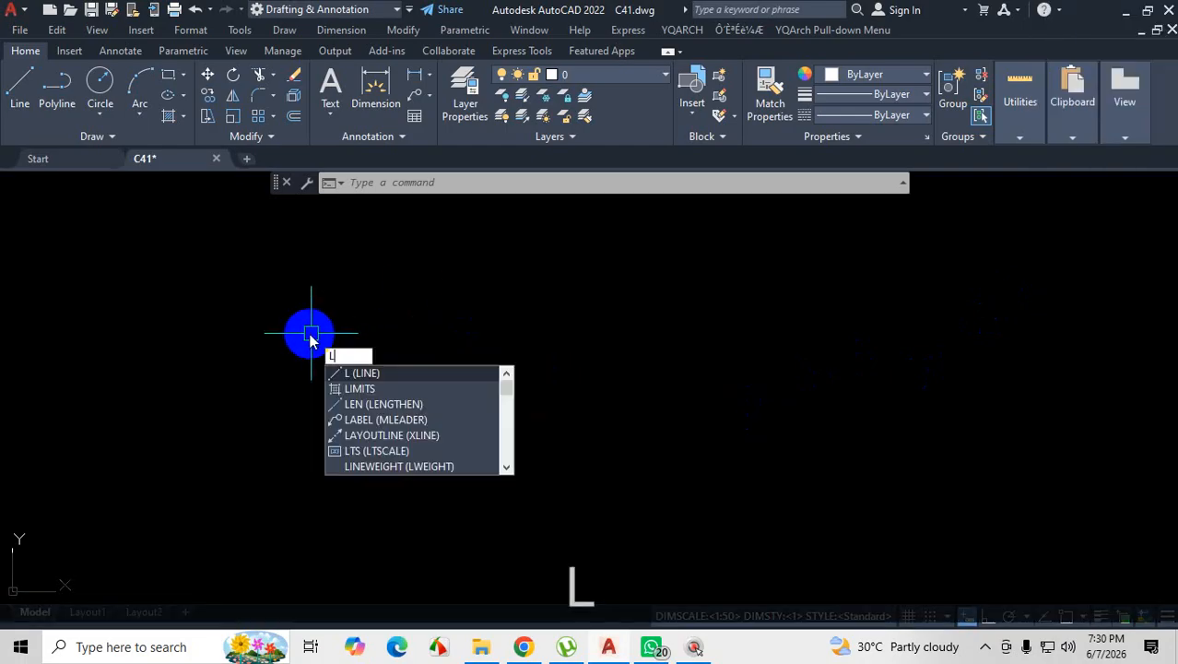
{"action": "key", "text": "Return"}
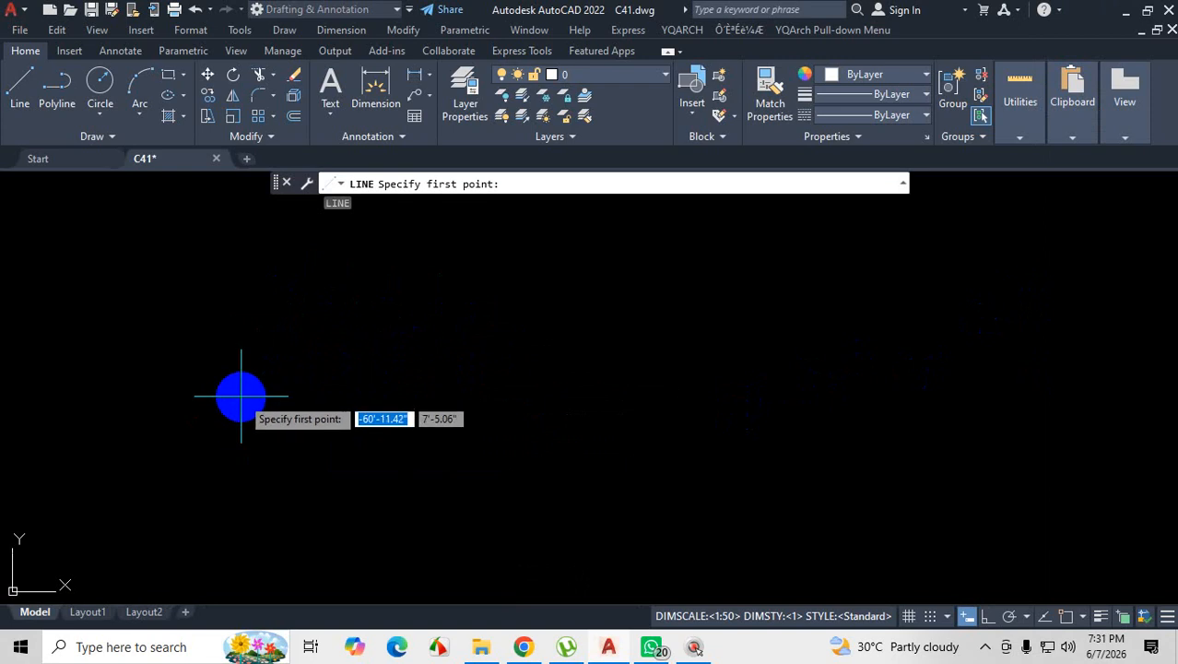
{"action": "left_click", "coordinate": [242, 396]}
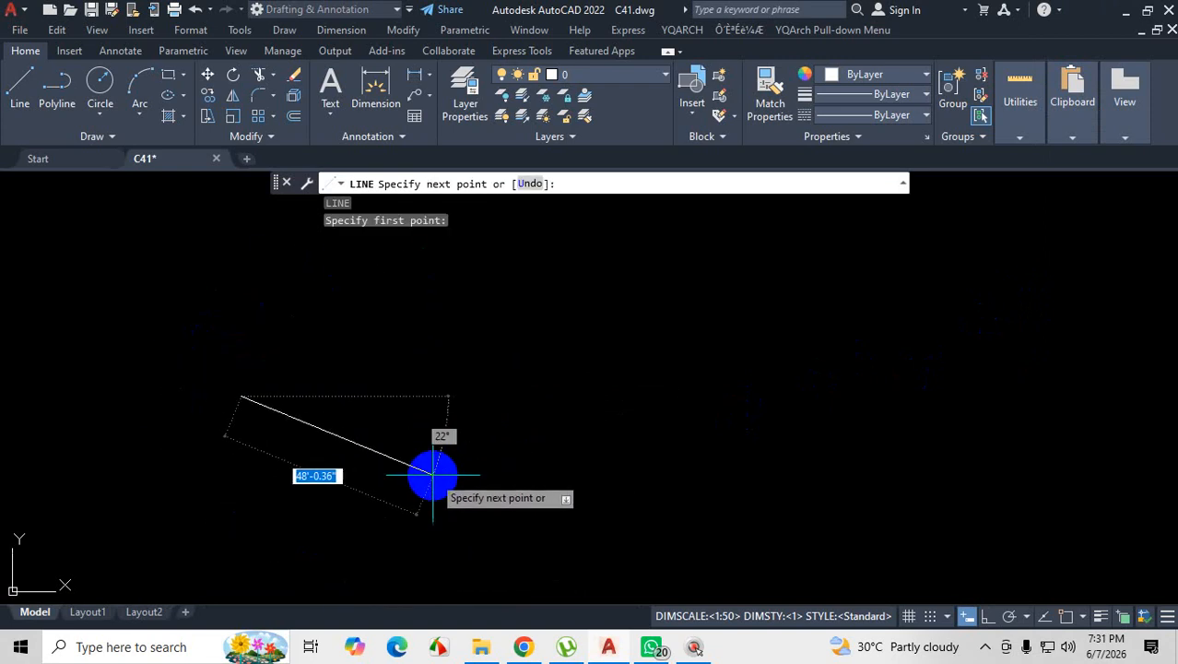
{"action": "scroll", "coordinate": [548, 449], "scroll_direction": "up", "scroll_amount": 2}
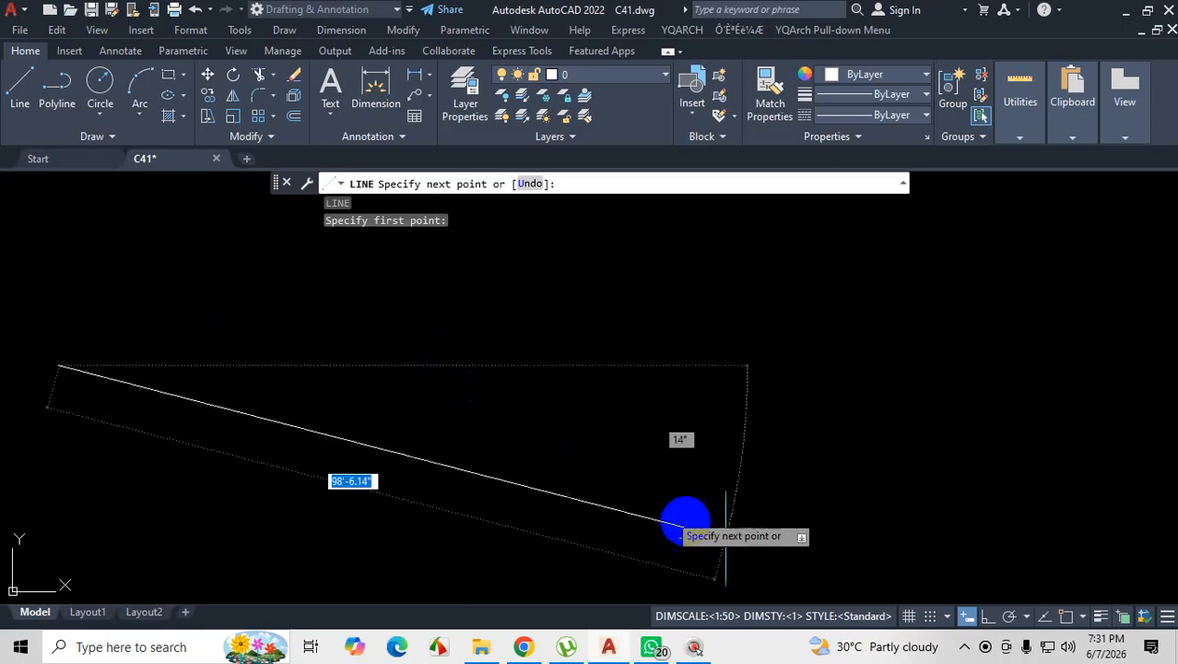
{"action": "left_click", "coordinate": [986, 617]}
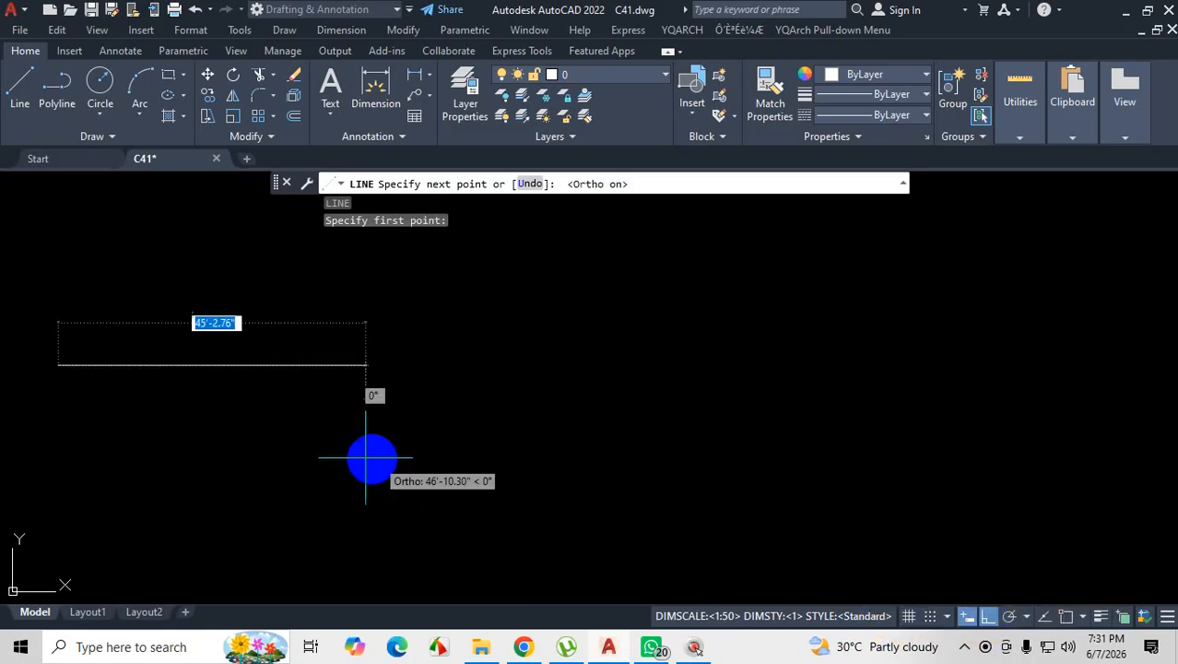
{"action": "scroll", "coordinate": [220, 397], "scroll_direction": "up", "scroll_amount": 2}
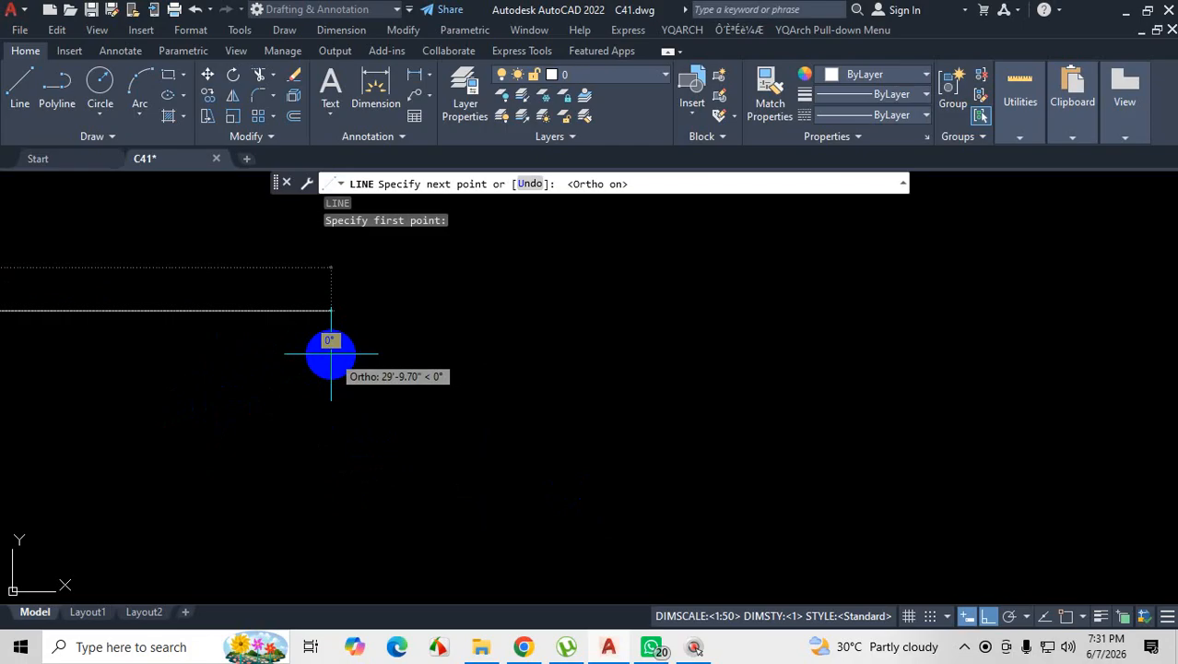
{"action": "scroll", "coordinate": [350, 357], "scroll_direction": "down", "scroll_amount": 7}
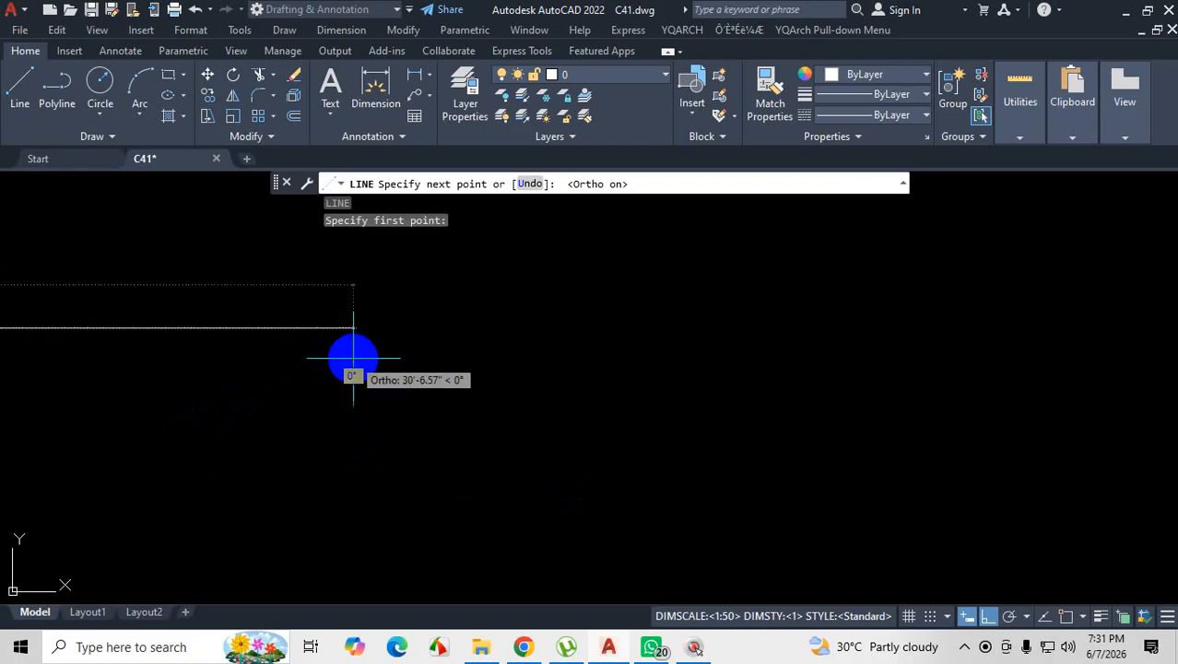
{"action": "scroll", "coordinate": [318, 376], "scroll_direction": "up", "scroll_amount": 6}
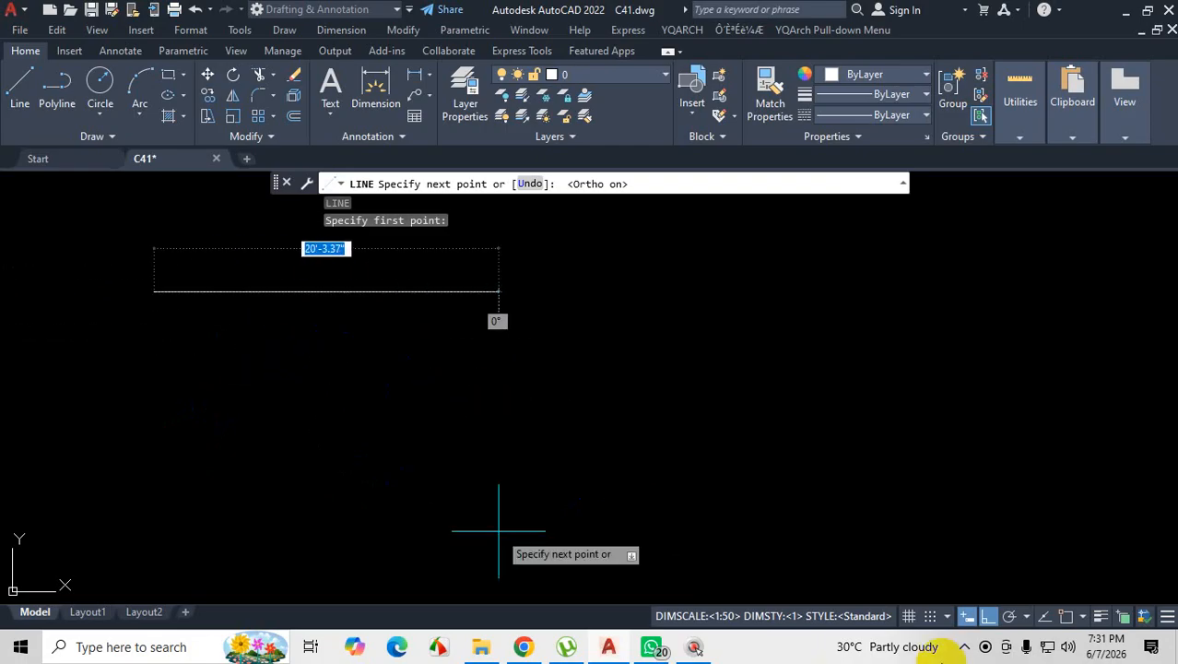
{"action": "left_click", "coordinate": [987, 617]}
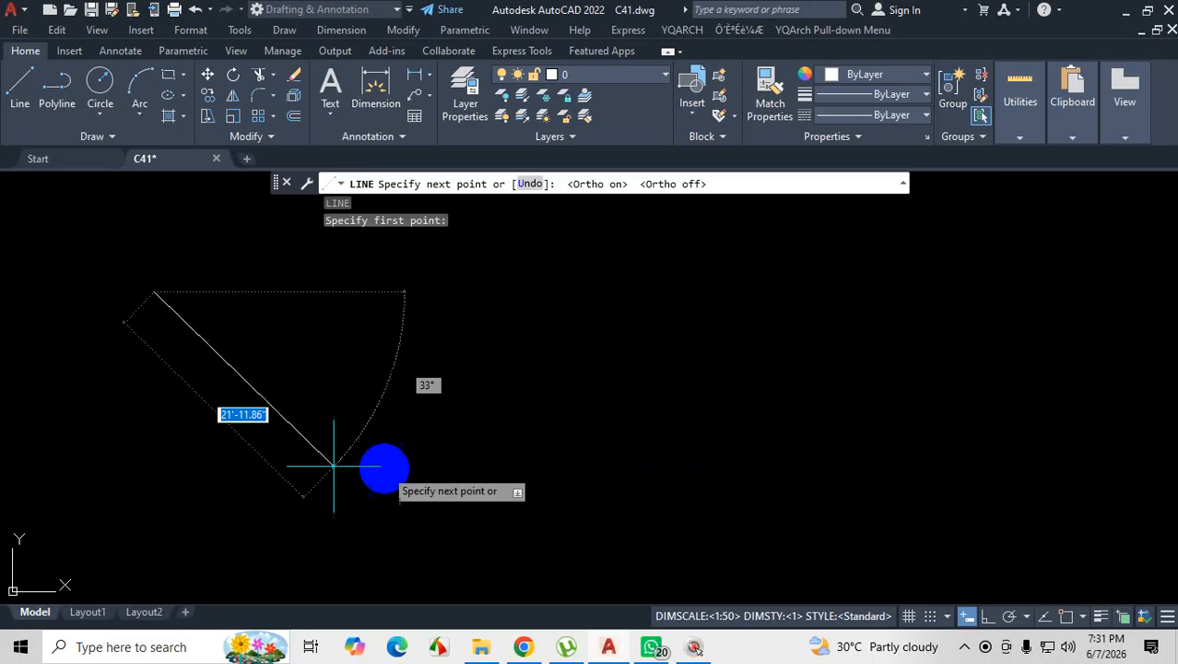
{"action": "key", "text": "Escape"}
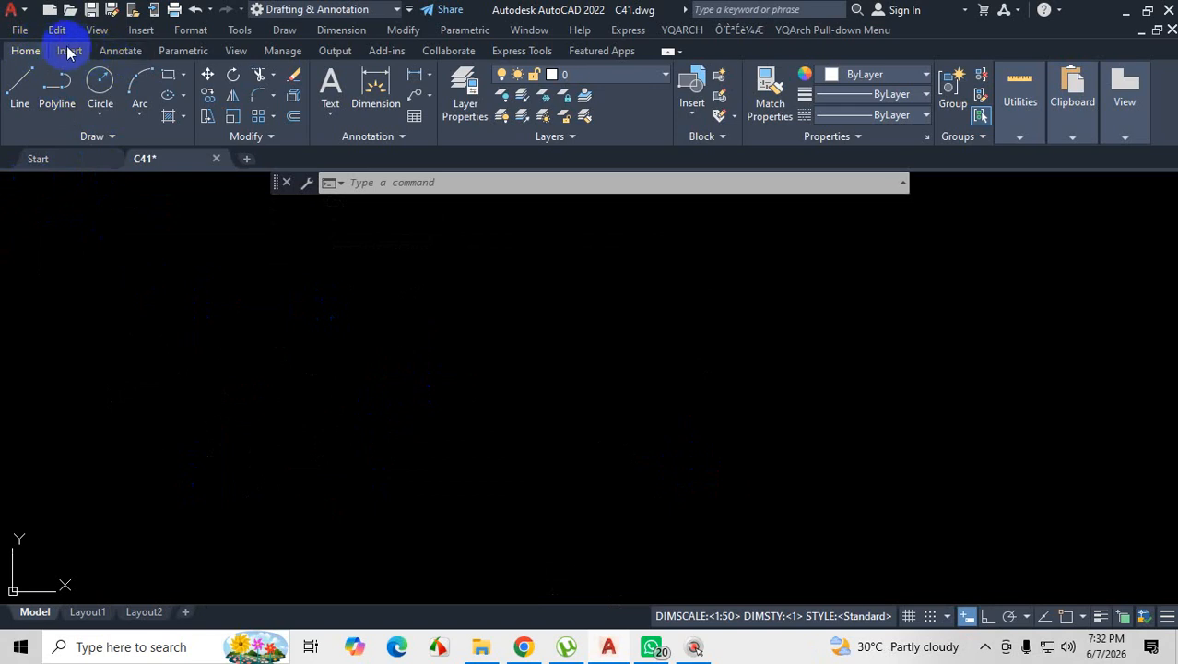
Display the ViewCube and rotate the model view from the top to the southwest isometric orientation.
{"action": "left_click", "coordinate": [238, 53]}
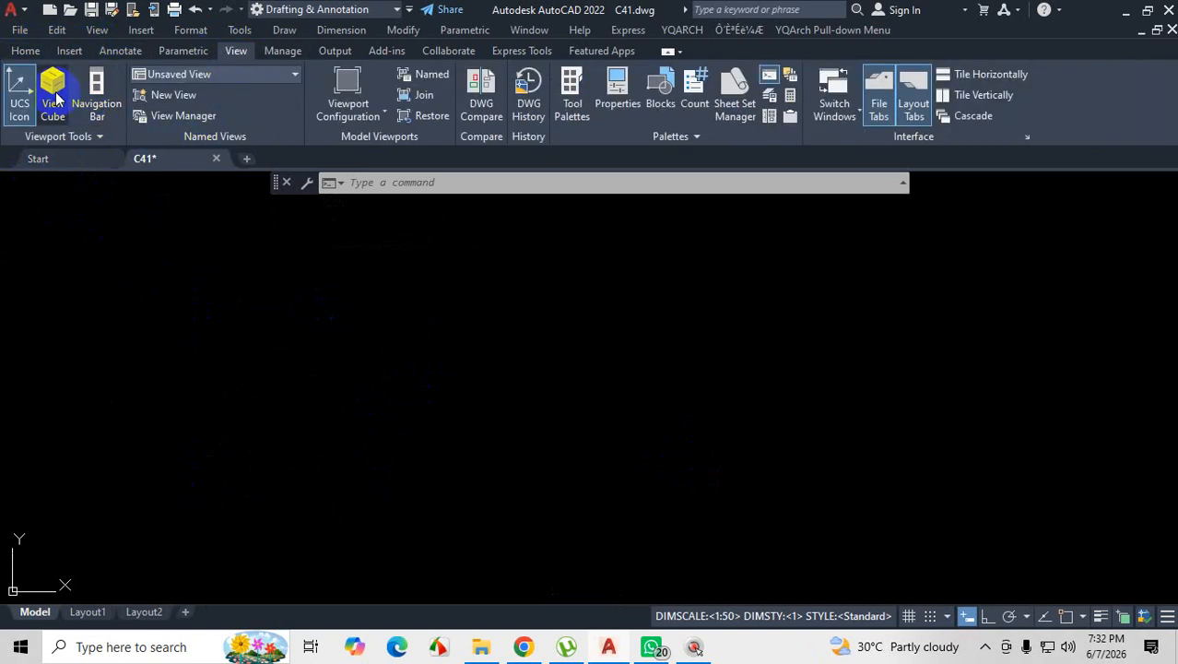
{"action": "left_click", "coordinate": [54, 96]}
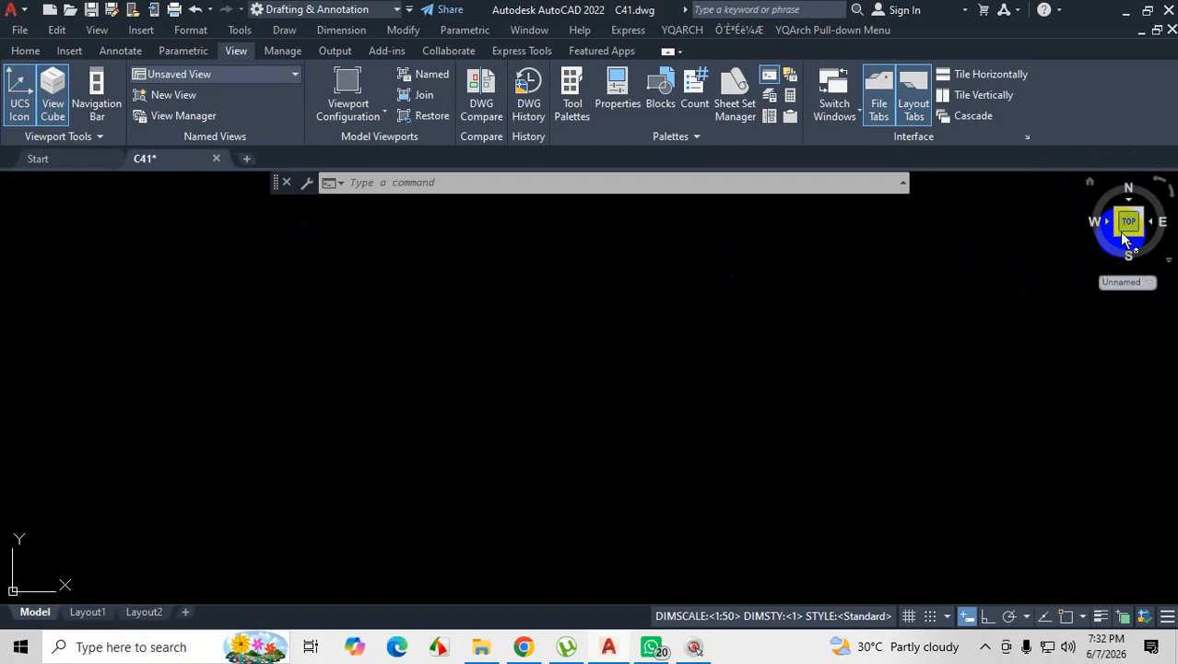
{"action": "left_click", "coordinate": [1123, 238]}
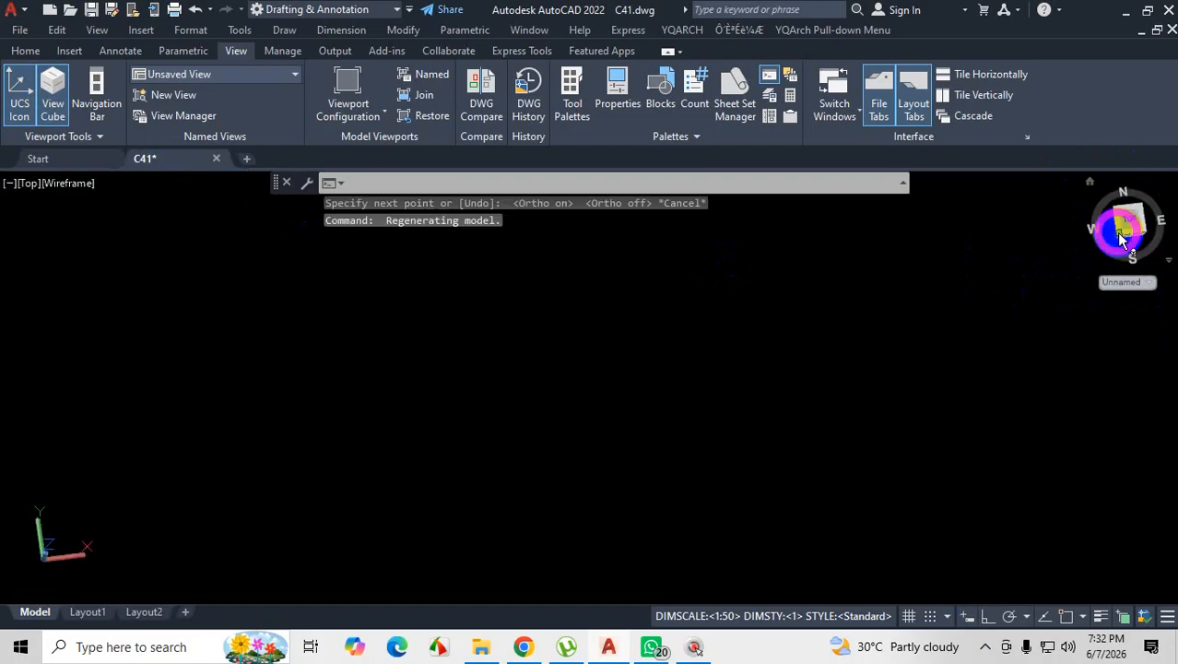
{"action": "left_click", "coordinate": [1121, 239]}
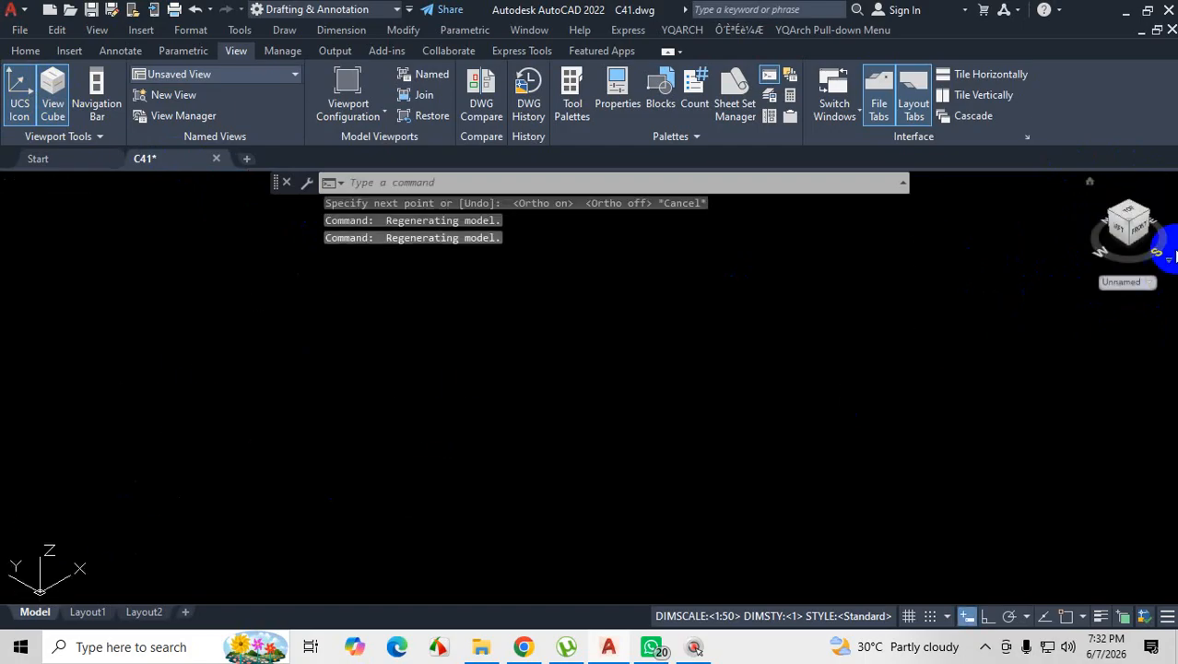
Tilt the model with the ViewCube, then hide the ViewCube and restore the Top view.
{"action": "left_click", "coordinate": [1139, 221]}
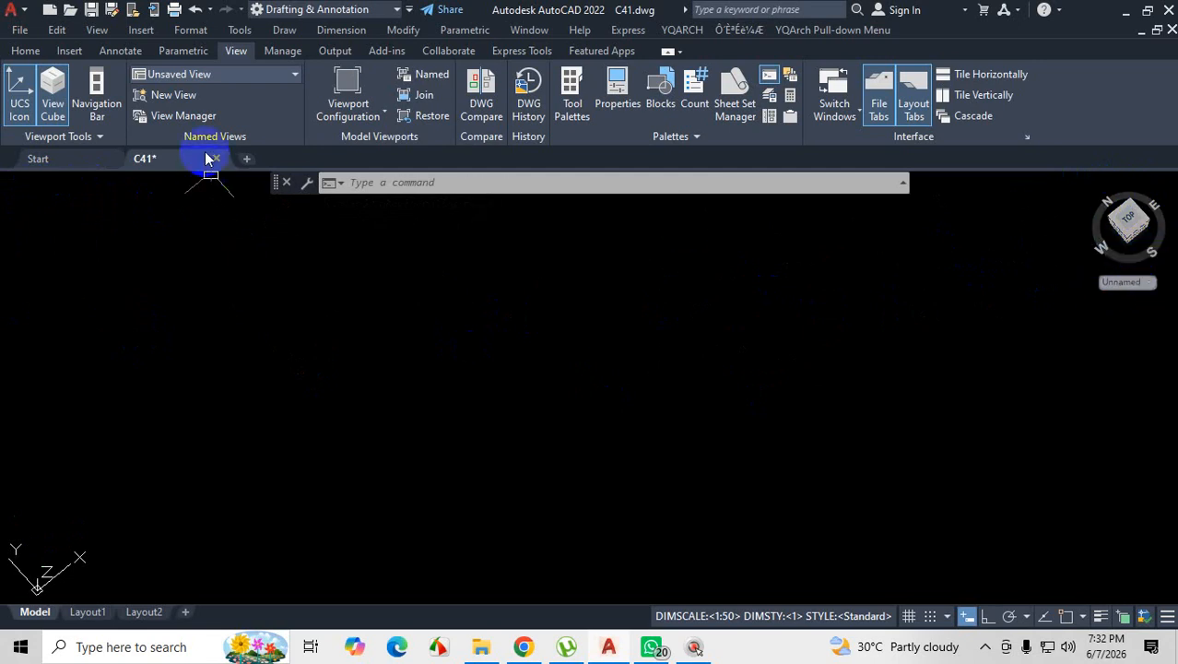
{"action": "left_click", "coordinate": [53, 104]}
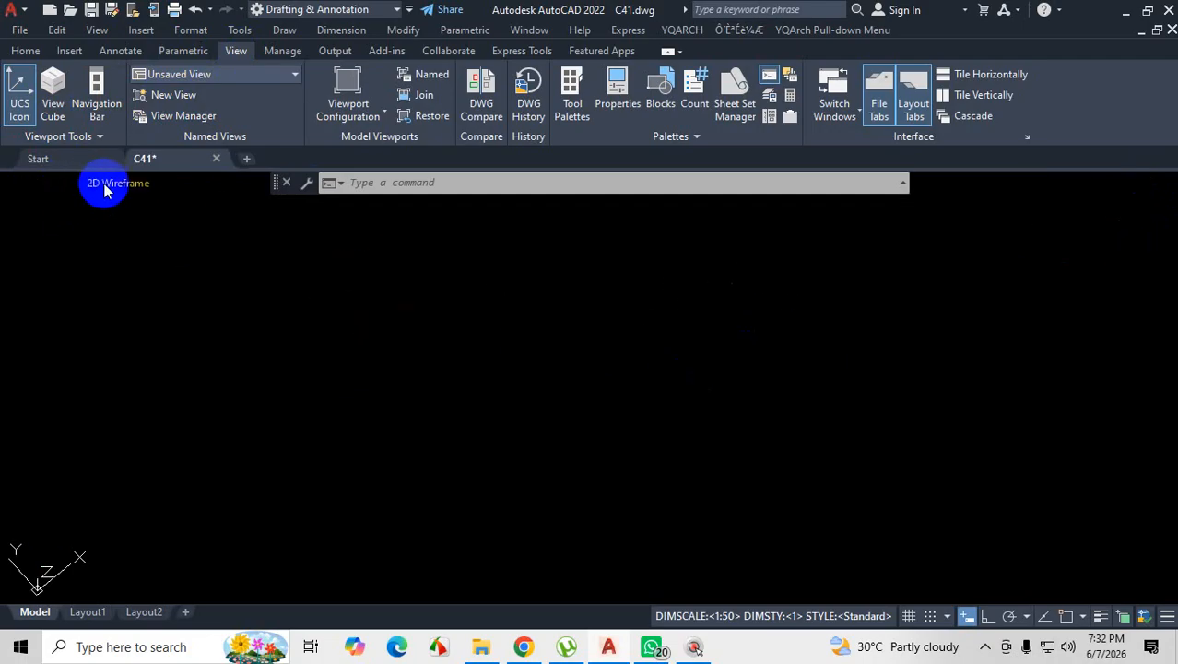
{"action": "left_click", "coordinate": [49, 182]}
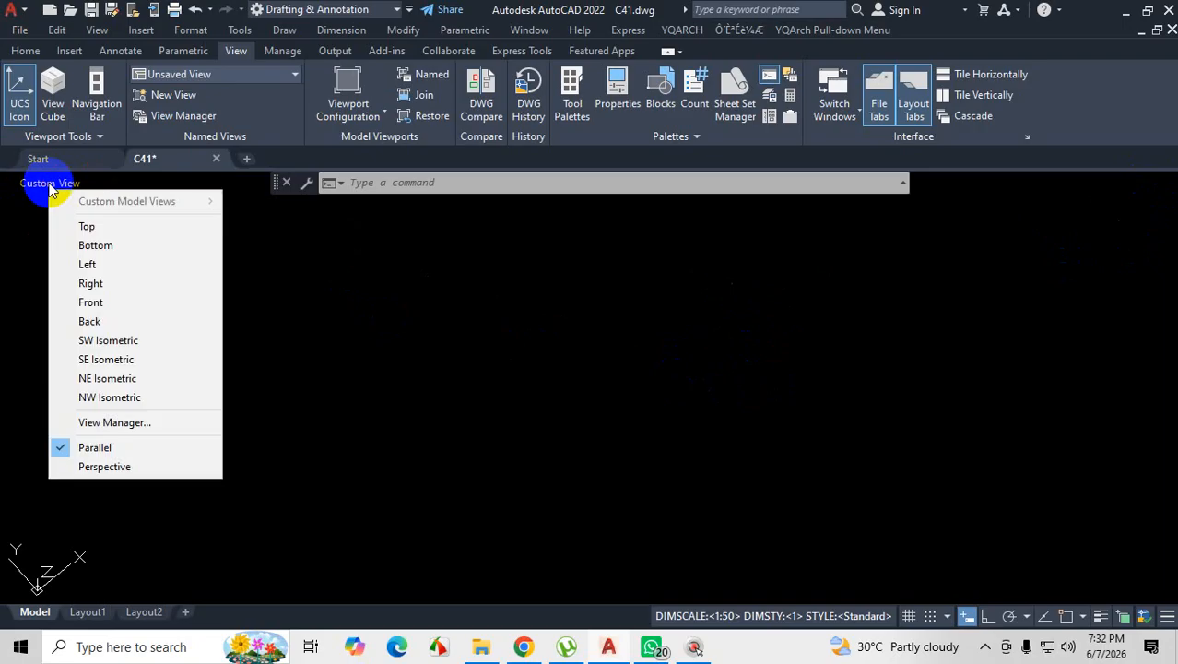
{"action": "left_click", "coordinate": [66, 224]}
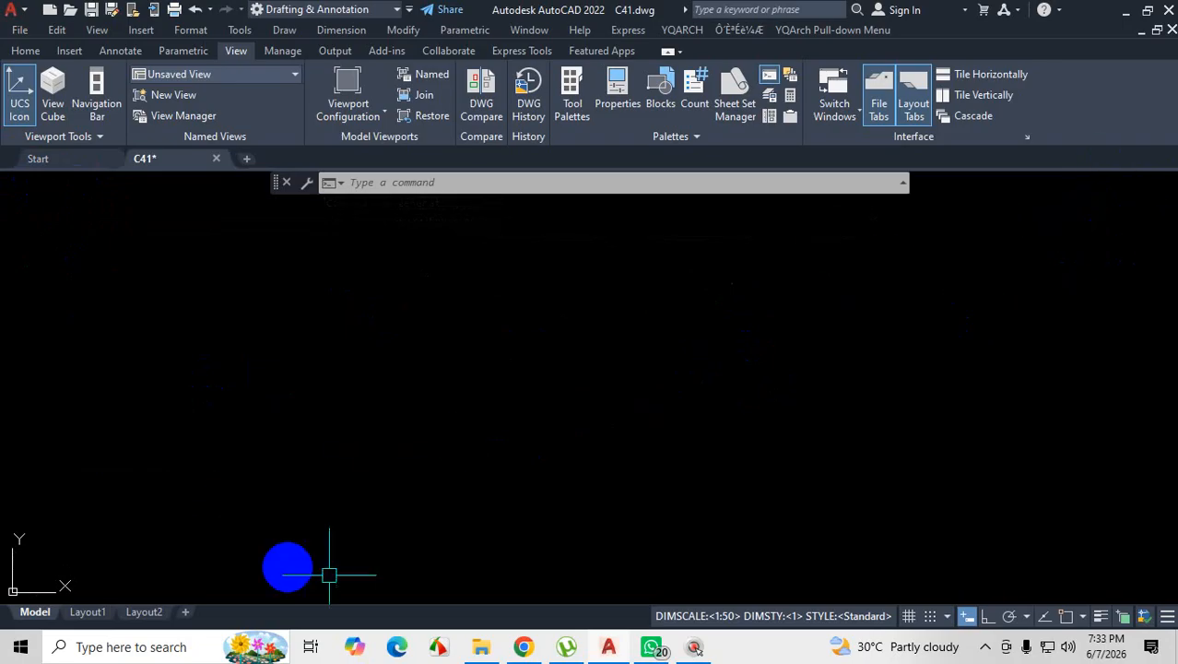
Turn on the drawing grid and orbit the model into a tilted 3D view to examine the cursor's three axes.
{"action": "left_click", "coordinate": [909, 616]}
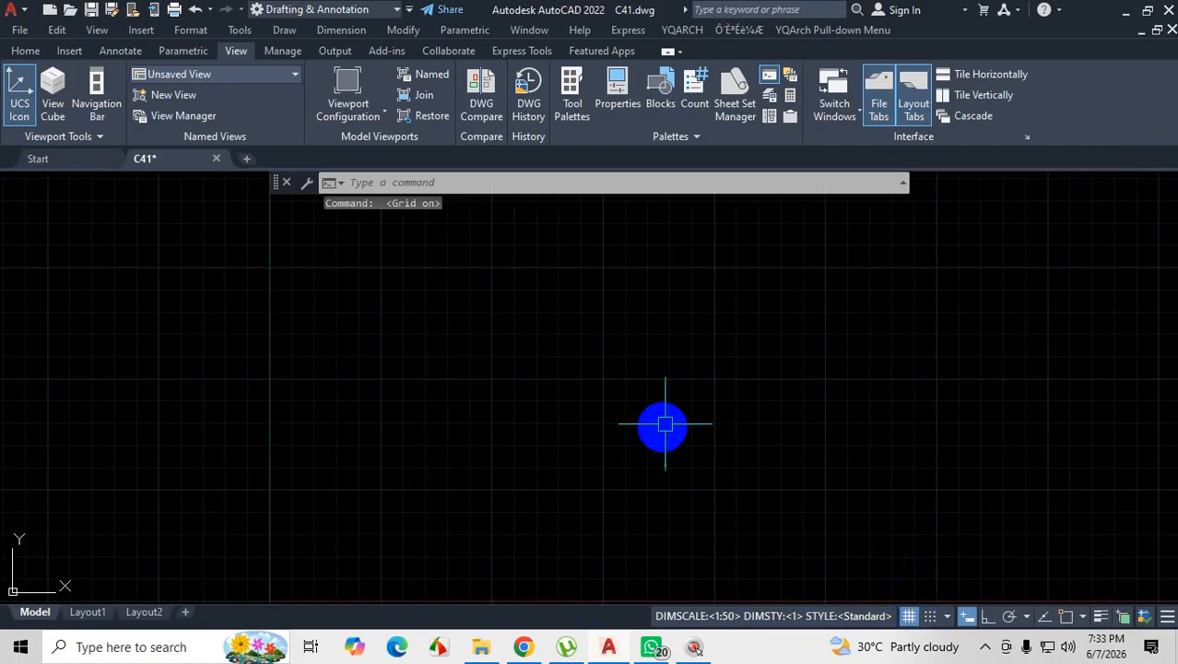
{"action": "mouse_move", "coordinate": [560, 363]}
{"action": "middle_mouse_down", "text": "shift"}
{"action": "mouse_move", "coordinate": [583, 339]}
{"action": "mouse_move", "coordinate": [584, 377]}
{"action": "mouse_move", "coordinate": [560, 412]}
{"action": "mouse_move", "coordinate": [591, 376]}
{"action": "mouse_move", "coordinate": [552, 358]}
{"action": "mouse_move", "coordinate": [623, 392]}
{"action": "mouse_move", "coordinate": [610, 339]}
{"action": "mouse_move", "coordinate": [607, 376]}
{"action": "mouse_move", "coordinate": [600, 296]}
{"action": "mouse_move", "coordinate": [788, 274]}
{"action": "mouse_move", "coordinate": [698, 354]}
{"action": "mouse_move", "coordinate": [725, 456]}
{"action": "mouse_move", "coordinate": [725, 388]}
{"action": "mouse_move", "coordinate": [697, 363]}
{"action": "mouse_move", "coordinate": [700, 374]}
{"action": "middle_mouse_up", "text": "shift"}
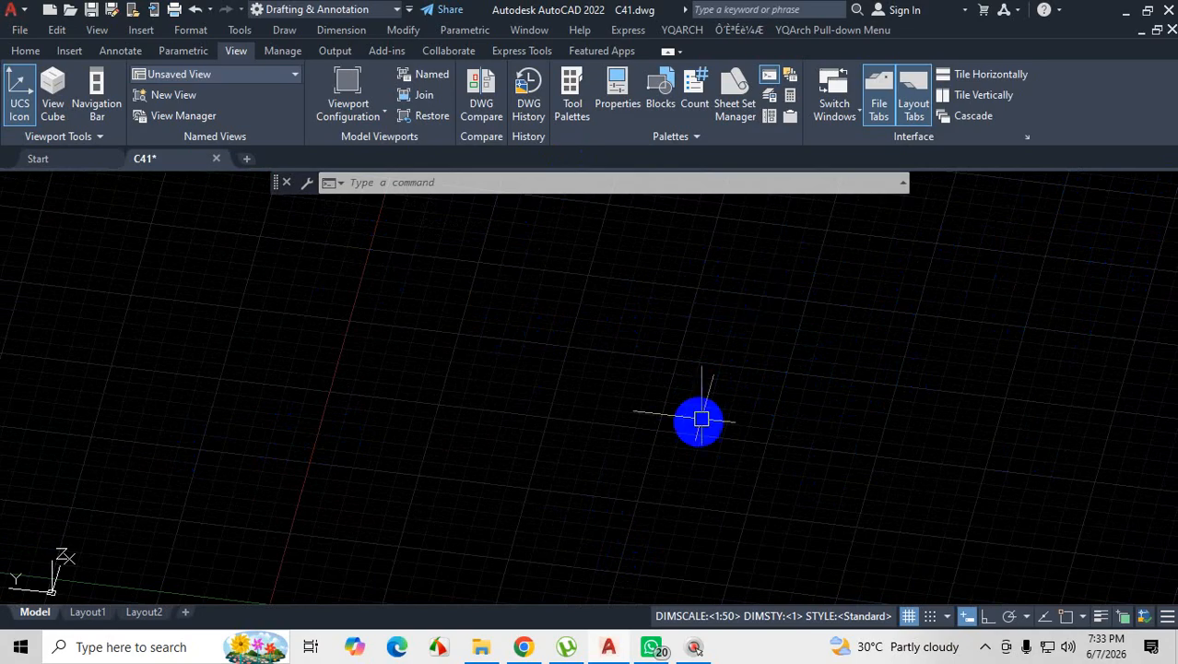
{"action": "key", "text": "ctrl+1"}
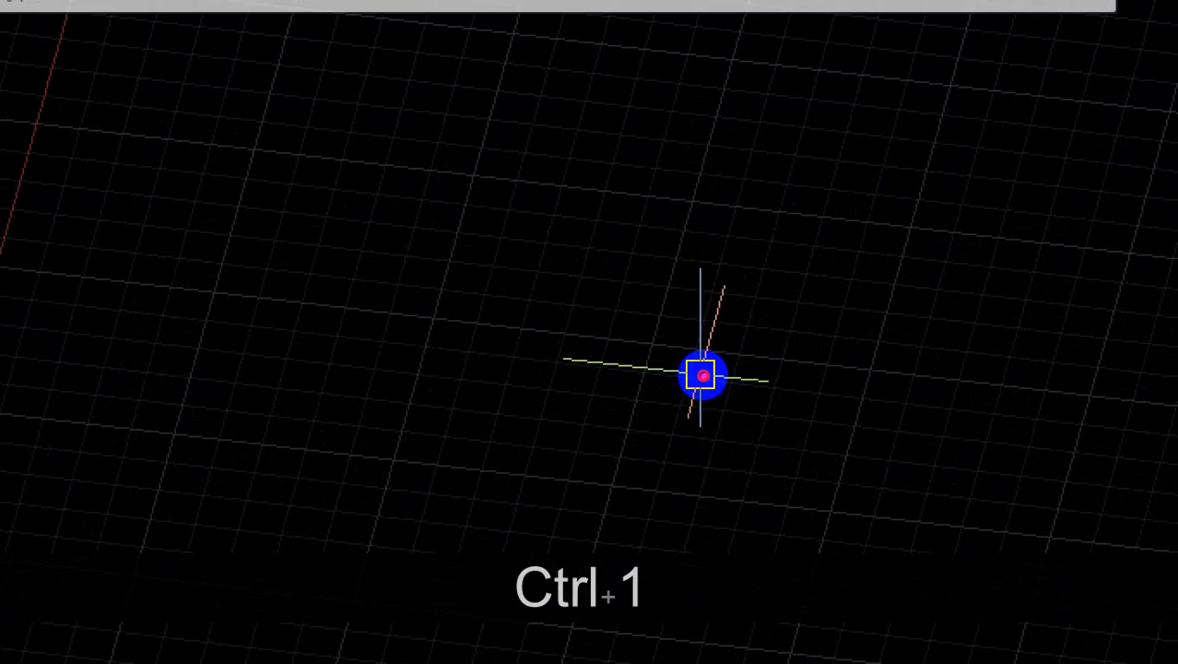
{"action": "mouse_move", "coordinate": [717, 321]}
{"action": "left_mouse_down"}
{"action": "mouse_move", "coordinate": [618, 345]}
{"action": "mouse_move", "coordinate": [626, 316]}
{"action": "mouse_move", "coordinate": [672, 329]}
{"action": "left_mouse_up"}
{"action": "left_click_drag", "start_coordinate": [721, 370], "coordinate": [751, 366]}
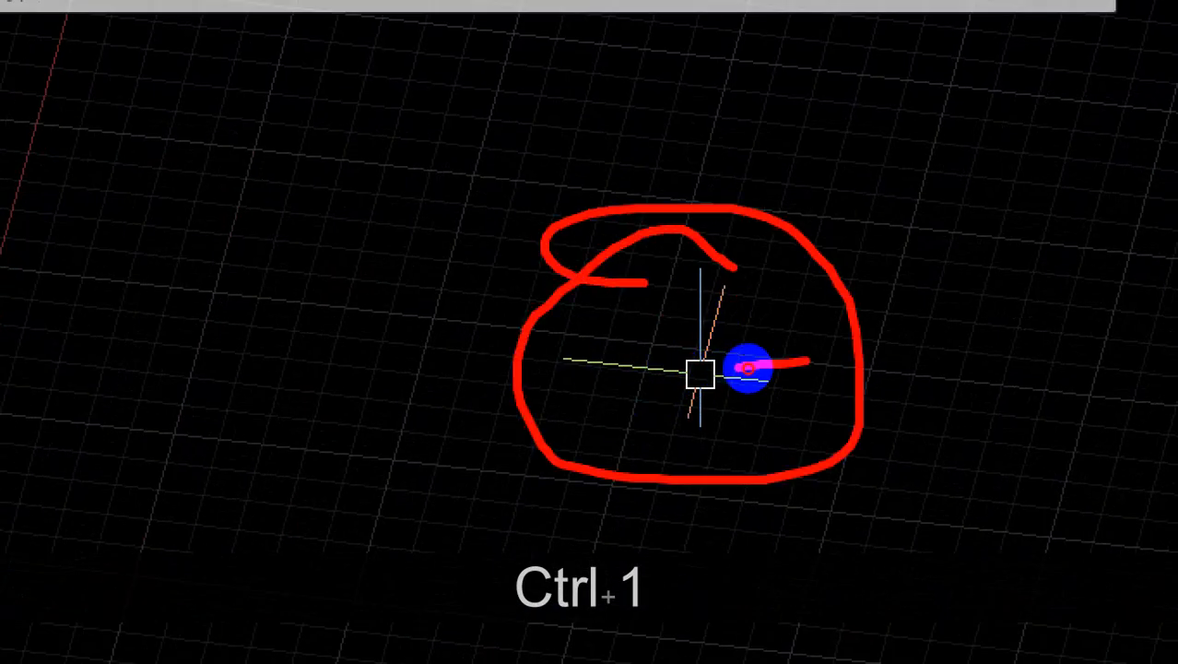
{"action": "key", "text": "Escape"}
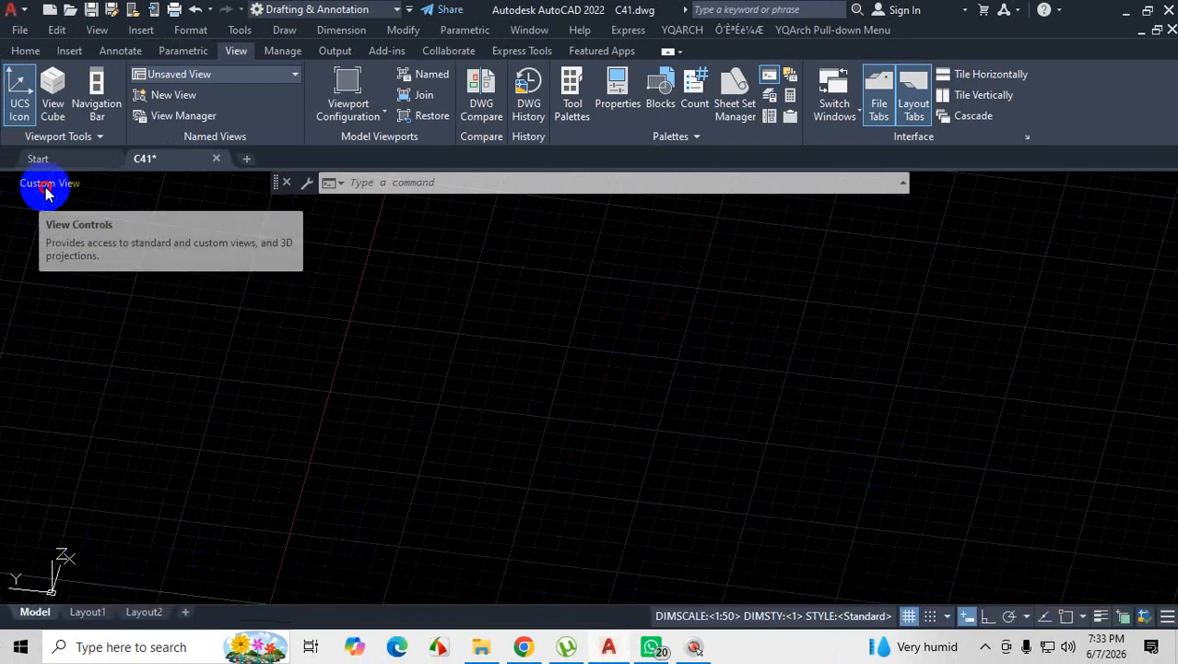
Restore the Top view and turn off the drawing grid.
{"action": "left_click", "coordinate": [46, 185]}
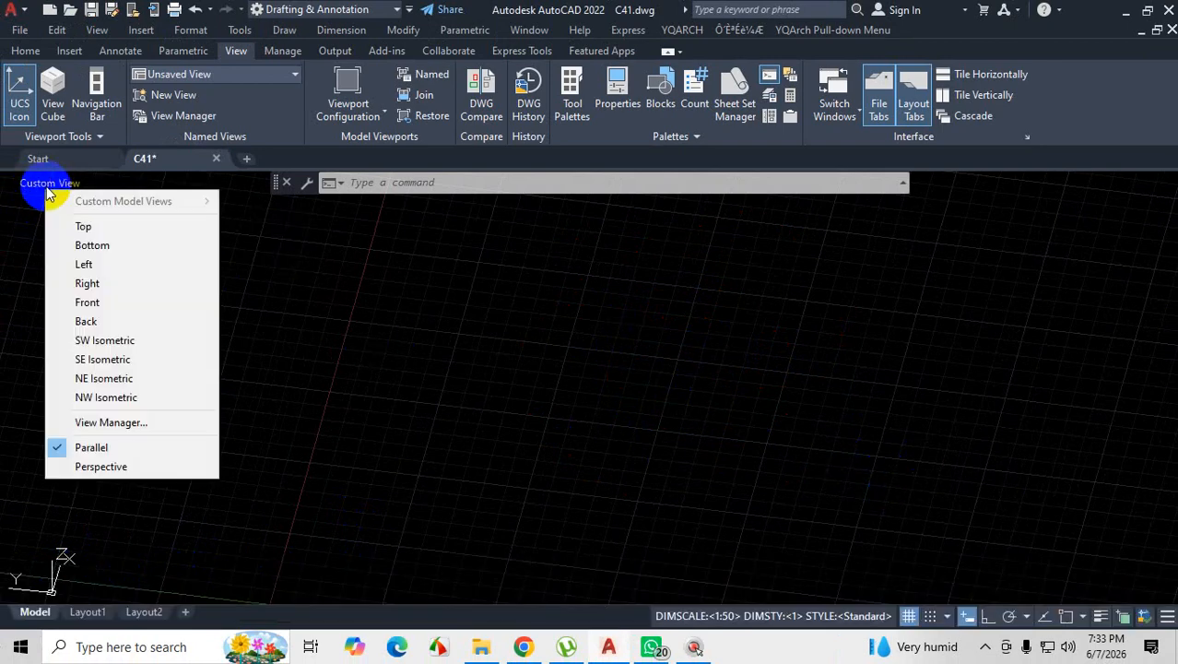
{"action": "left_click", "coordinate": [85, 227]}
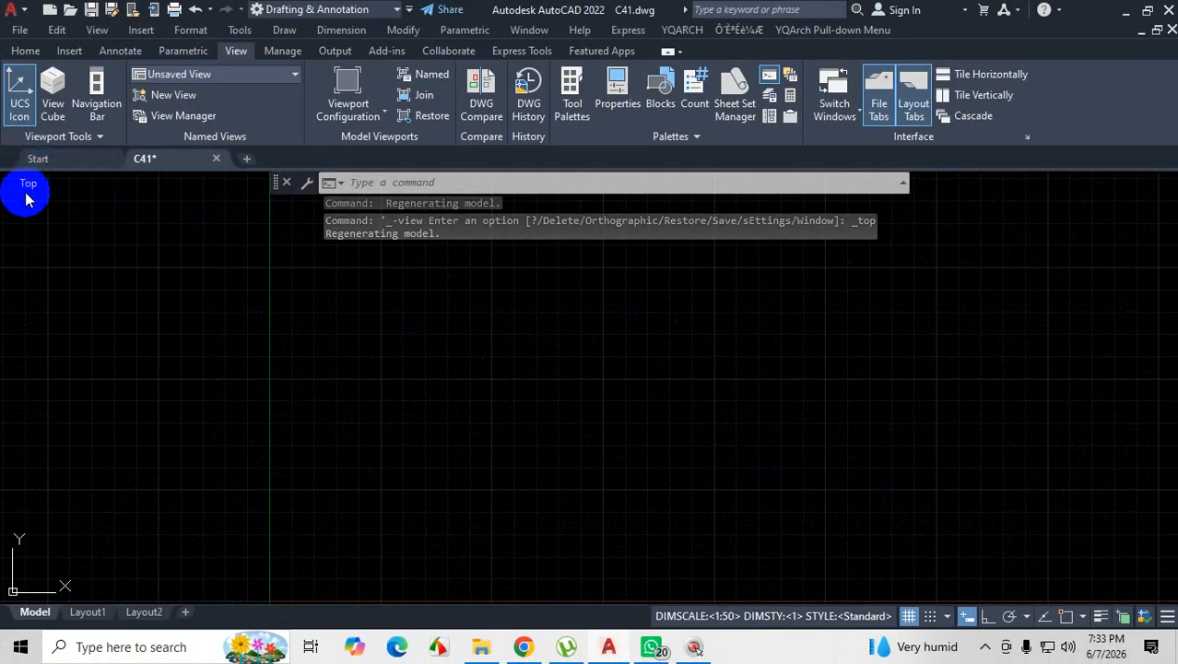
{"action": "left_click", "coordinate": [908, 615]}
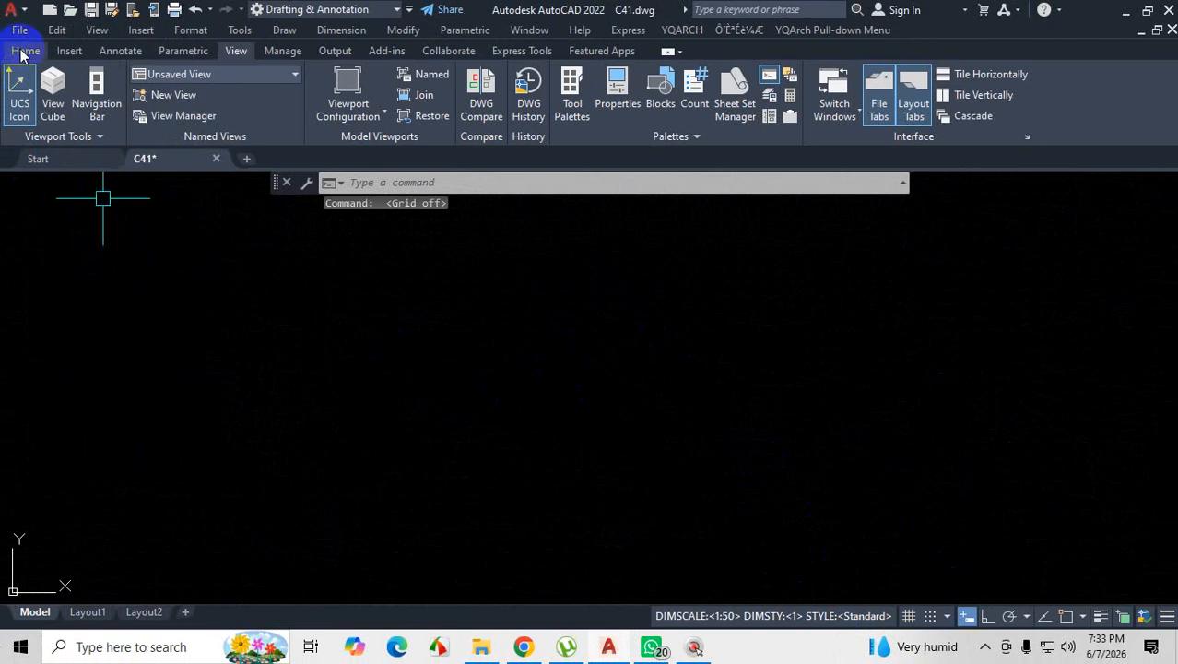
Start a line from a freely picked point in the empty drawing and preview its segment running downward.
{"action": "left_click", "coordinate": [25, 50]}
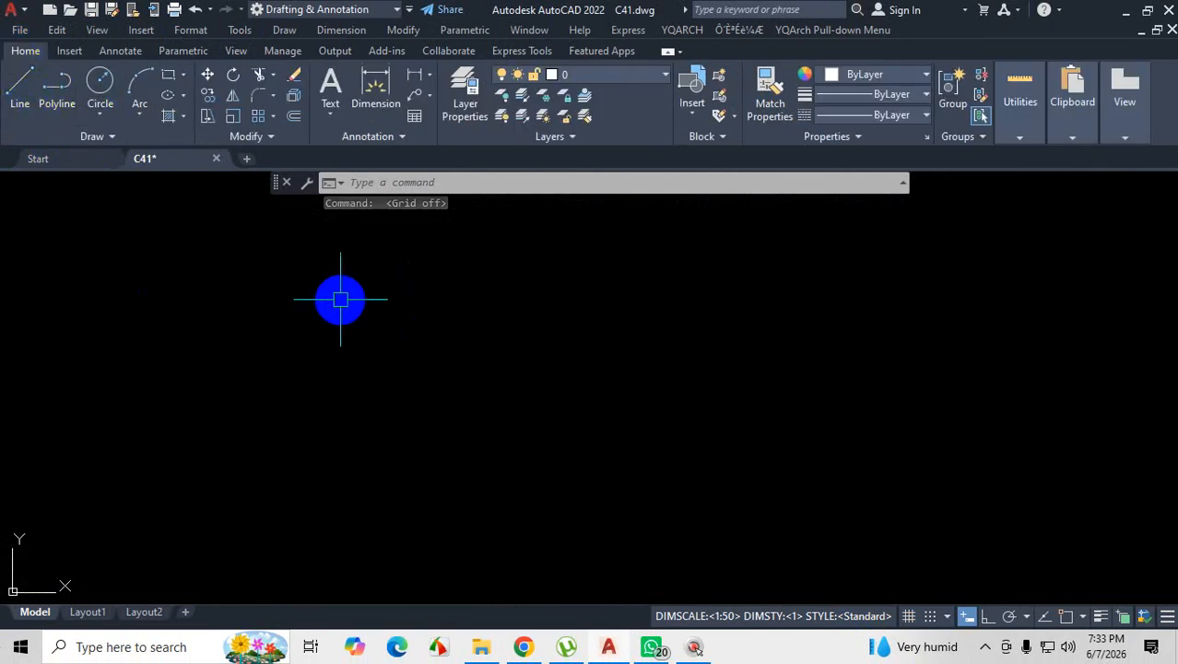
{"action": "type", "text": "L"}
{"action": "key", "text": "Return"}
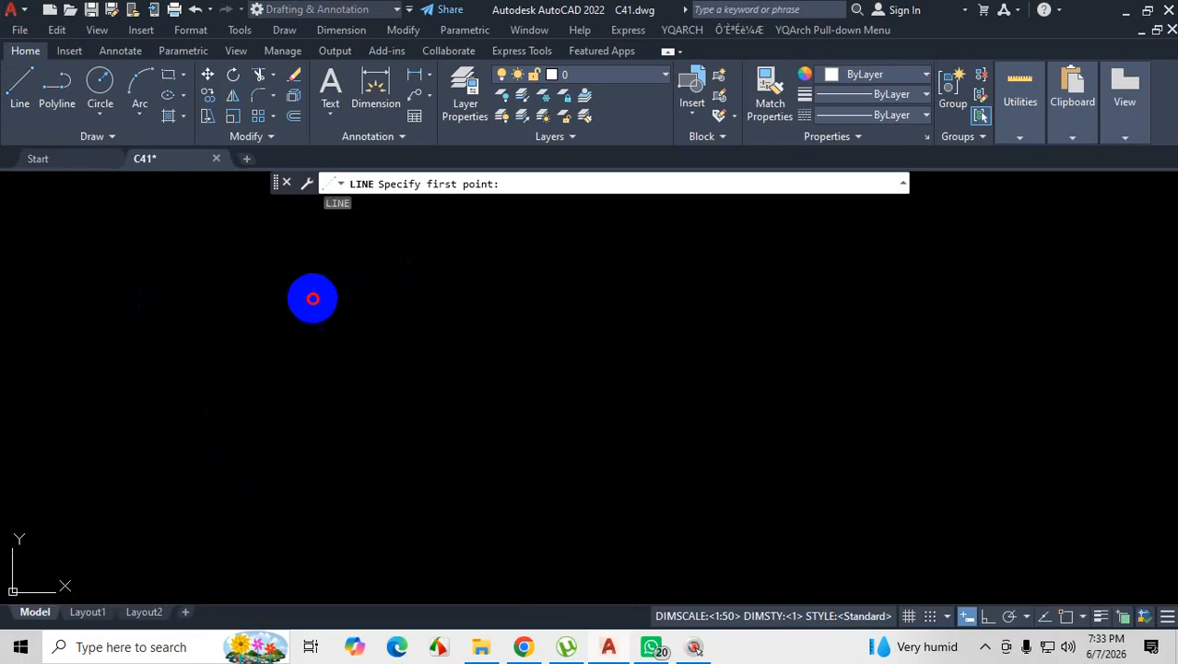
{"action": "left_click", "coordinate": [313, 297]}
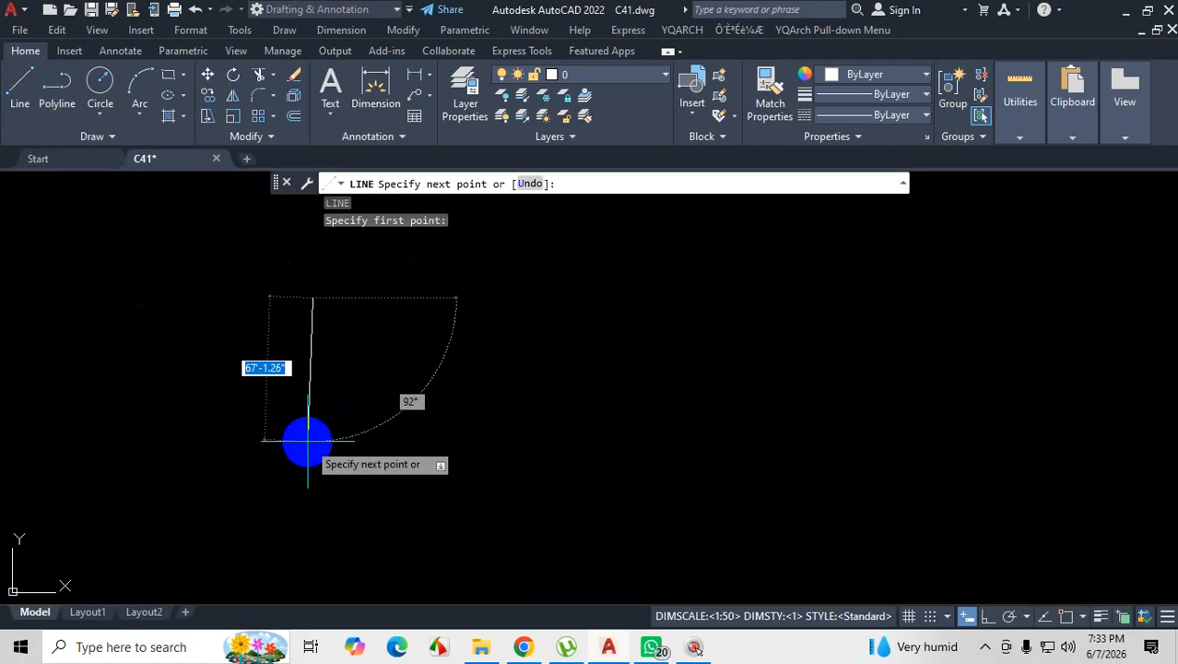
{"action": "key", "text": "ctrl+1"}
{"action": "left_click", "coordinate": [306, 440]}
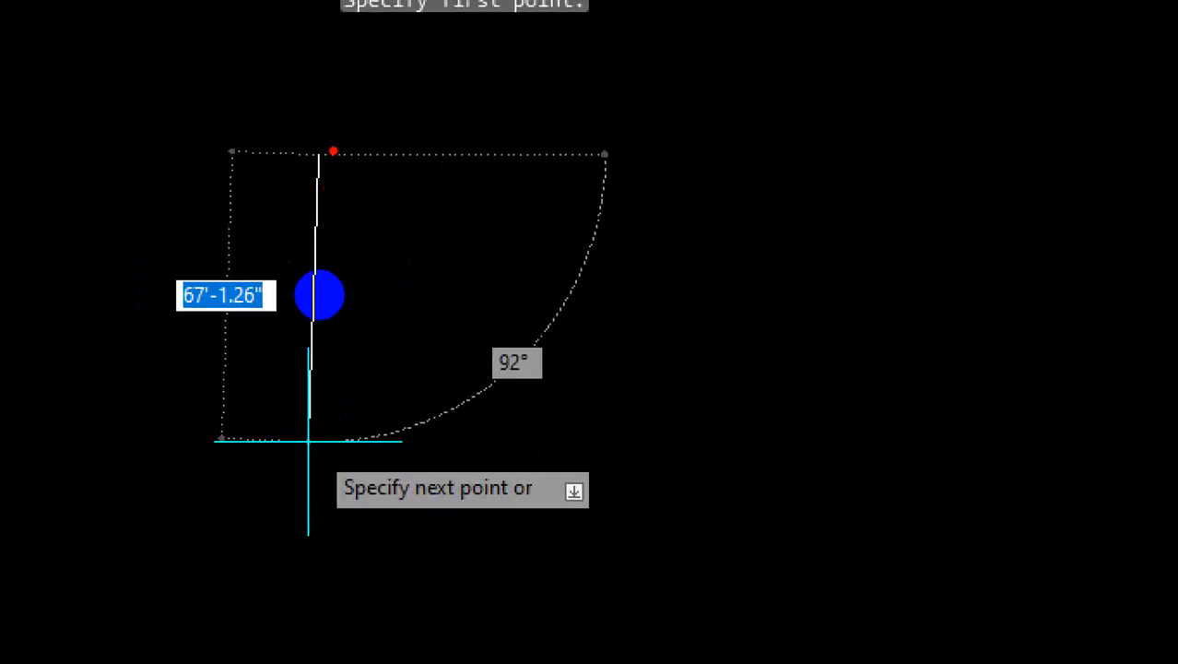
{"action": "left_click_drag", "start_coordinate": [313, 295], "coordinate": [306, 374]}
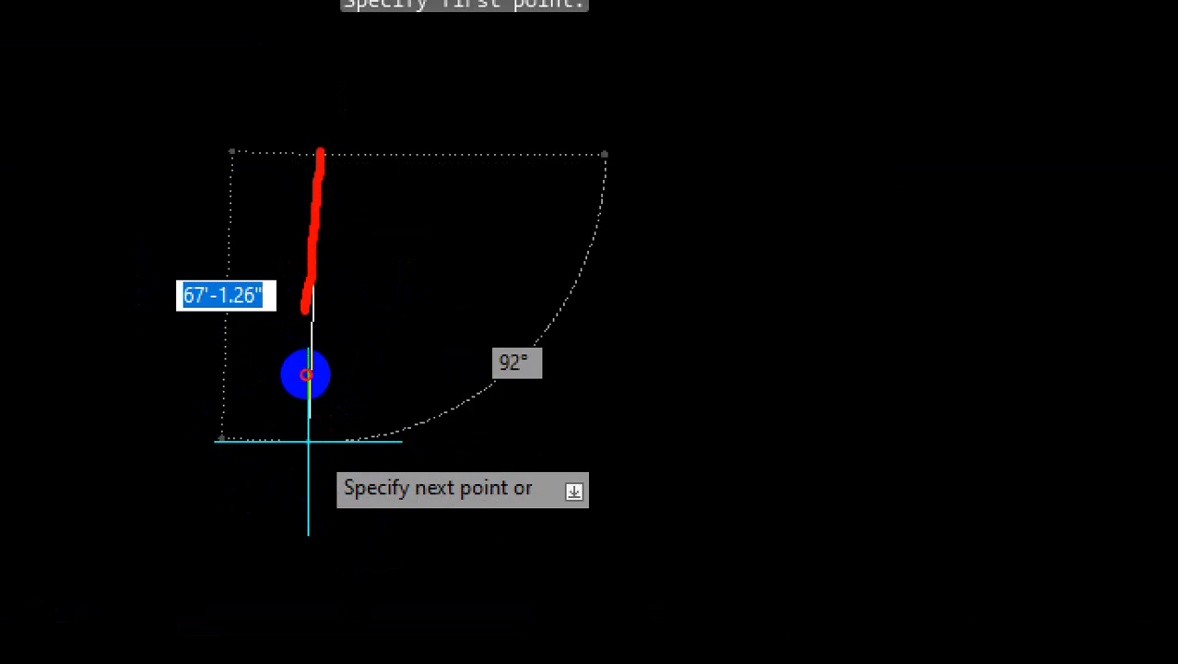
{"action": "left_click_drag", "start_coordinate": [298, 440], "coordinate": [296, 442]}
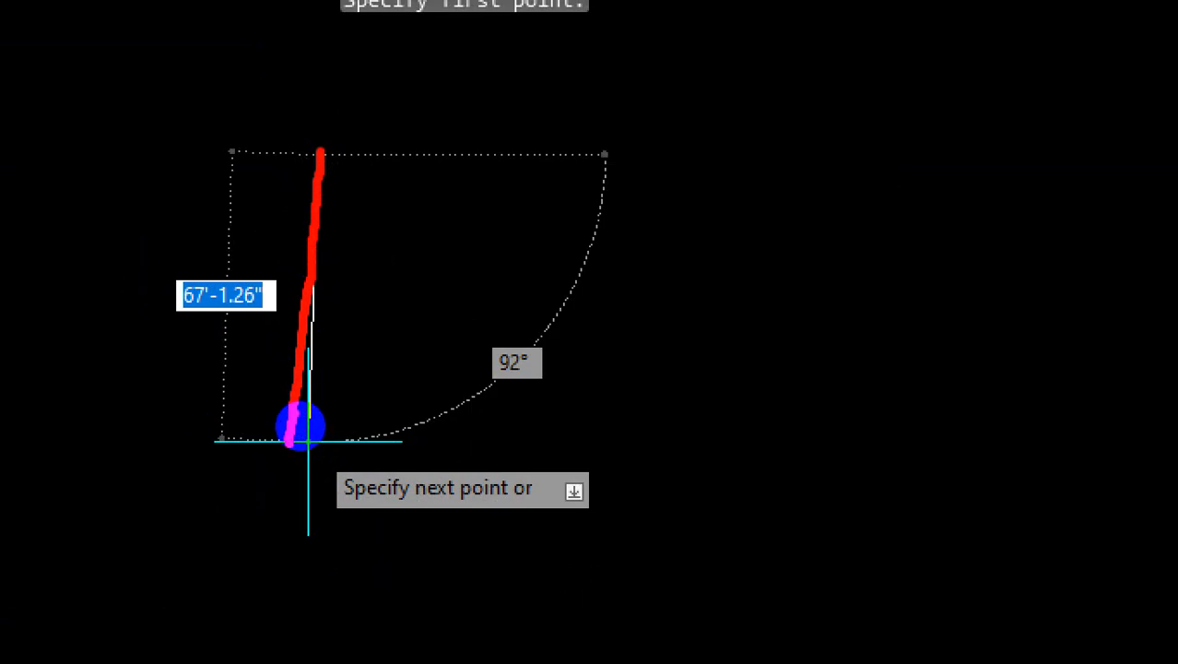
{"action": "key", "text": "Escape"}
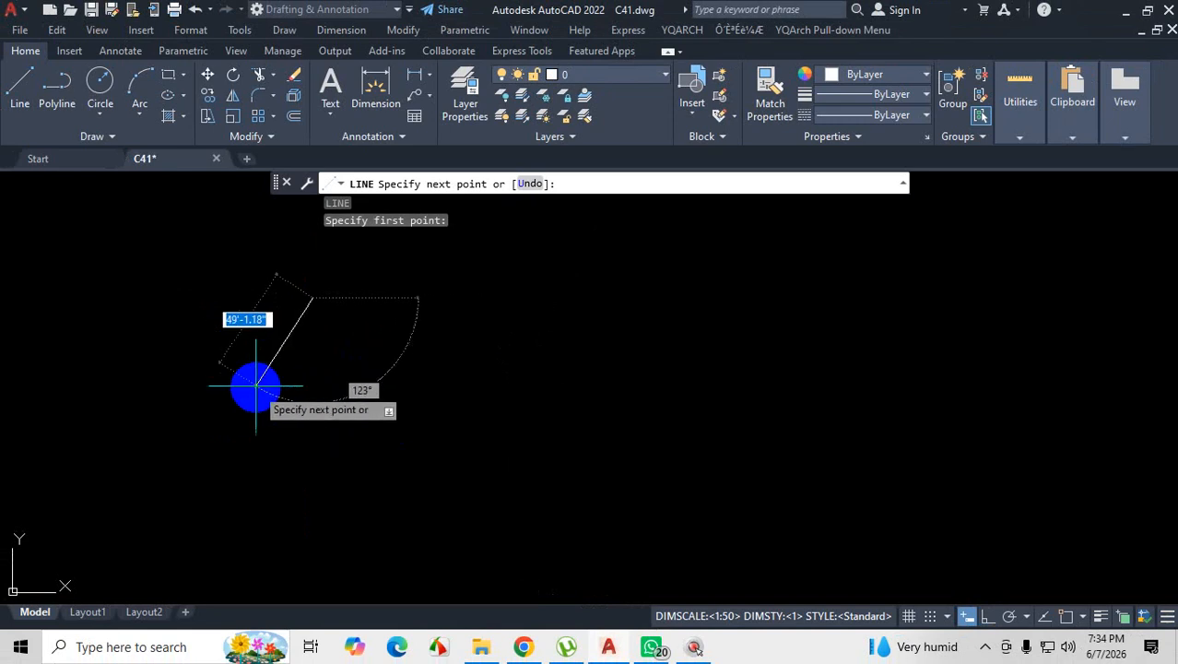
Examine the length and angle shown between the pending line's start point and the cursor at different zoom levels.
{"action": "scroll", "coordinate": [309, 341], "scroll_direction": "up", "scroll_amount": 5}
{"action": "scroll", "coordinate": [317, 546], "scroll_direction": "down", "scroll_amount": 6}
{"action": "scroll", "coordinate": [326, 508], "scroll_direction": "up", "scroll_amount": 9}
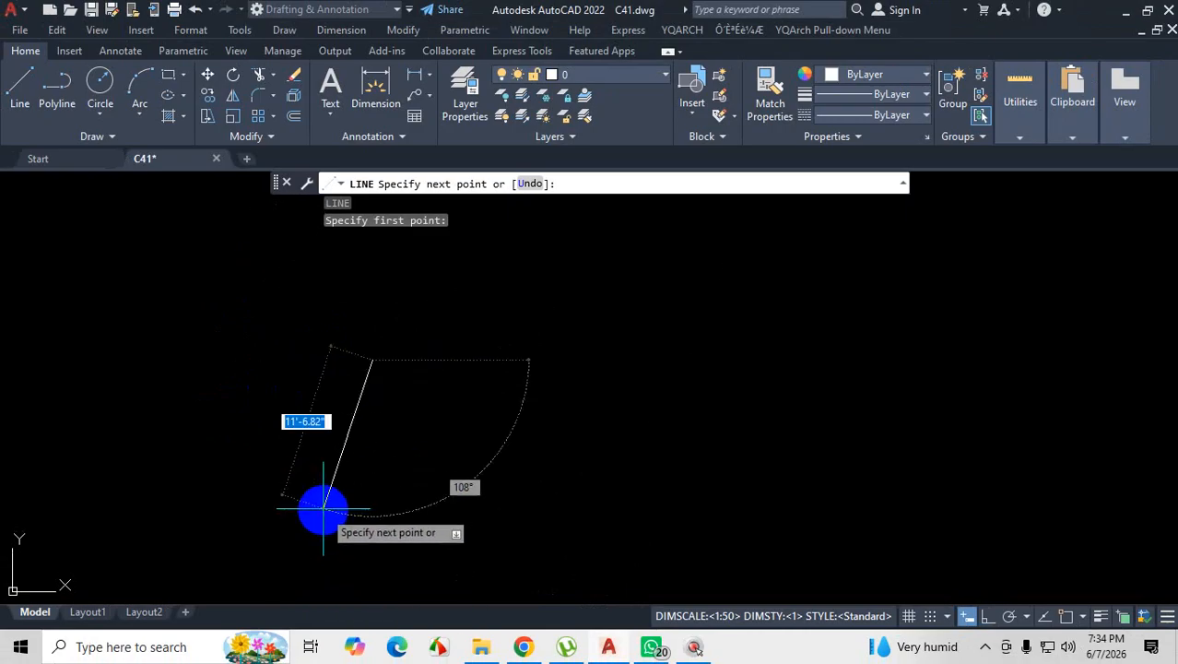
{"action": "scroll", "coordinate": [367, 437], "scroll_direction": "down", "scroll_amount": 3}
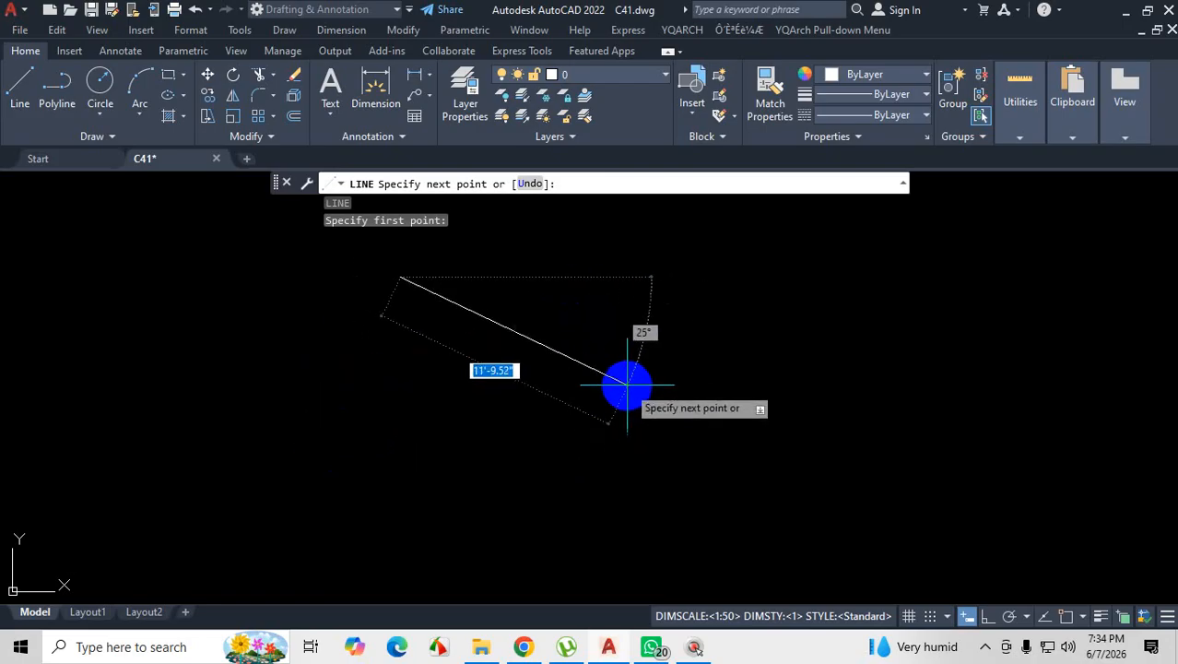
{"action": "key", "text": "ctrl+1"}
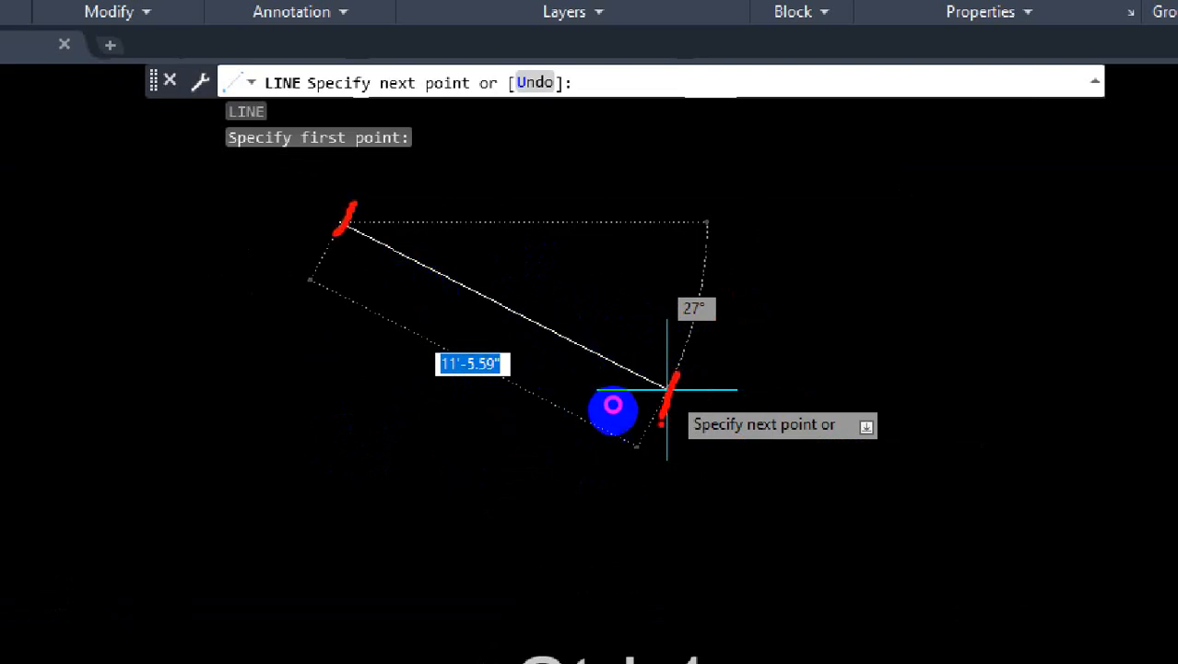
{"action": "mouse_move", "coordinate": [636, 315]}
{"action": "left_mouse_down"}
{"action": "mouse_move", "coordinate": [653, 362]}
{"action": "mouse_move", "coordinate": [652, 314]}
{"action": "mouse_move", "coordinate": [626, 313]}
{"action": "left_mouse_up"}
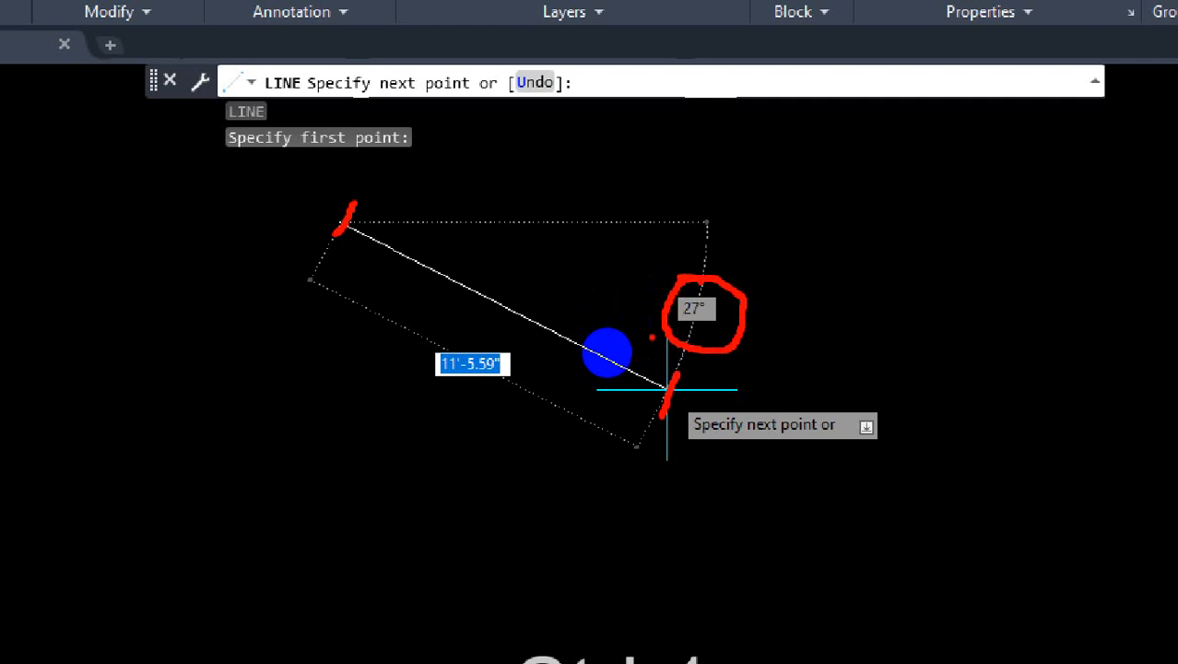
{"action": "key", "text": "Escape"}
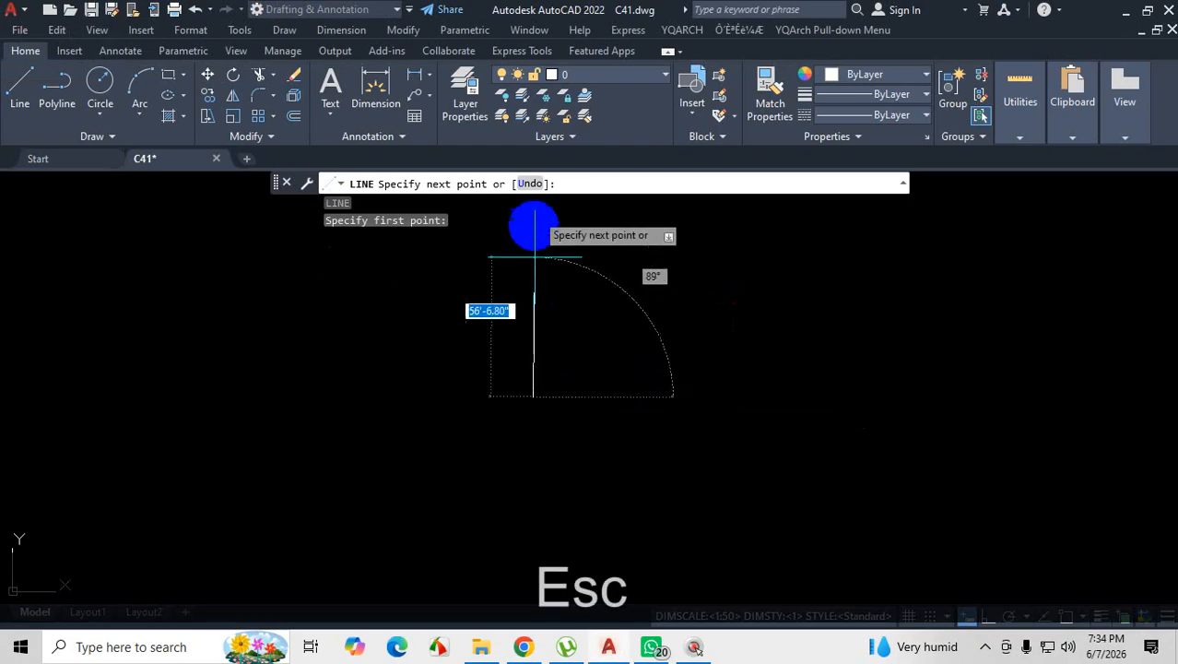
{"action": "key", "text": "ctrl+1"}
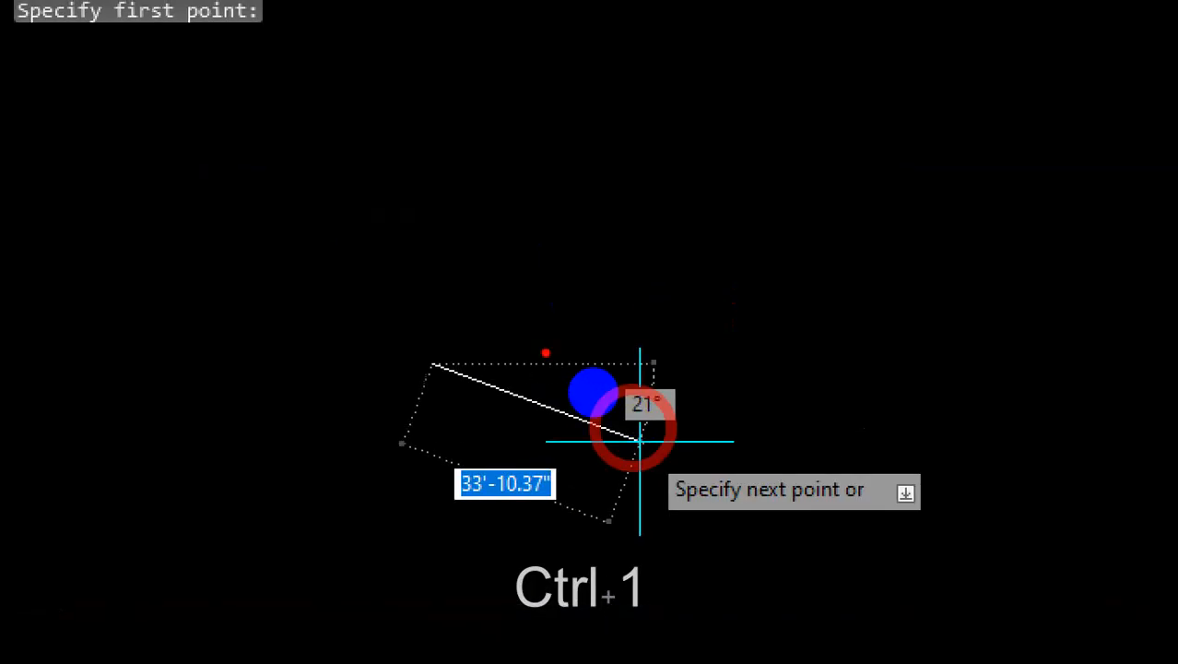
{"action": "left_click_drag", "start_coordinate": [547, 161], "coordinate": [552, 331]}
{"action": "left_click_drag", "start_coordinate": [449, 234], "coordinate": [637, 245]}
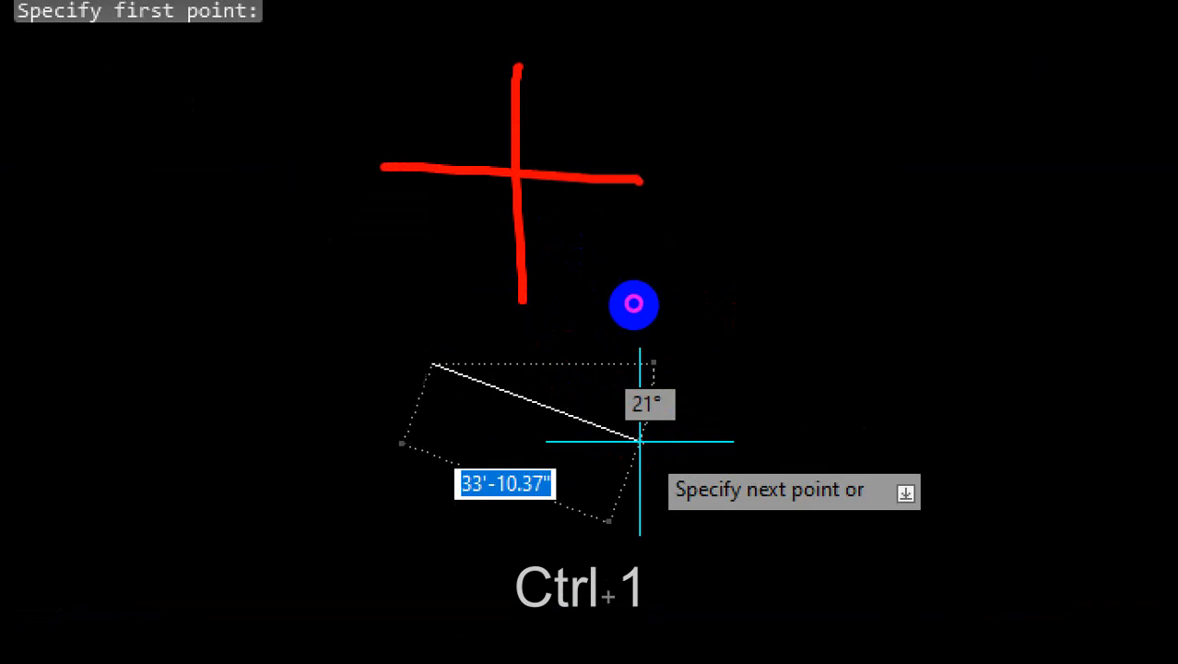
{"action": "left_click_drag", "start_coordinate": [679, 159], "coordinate": [665, 140]}
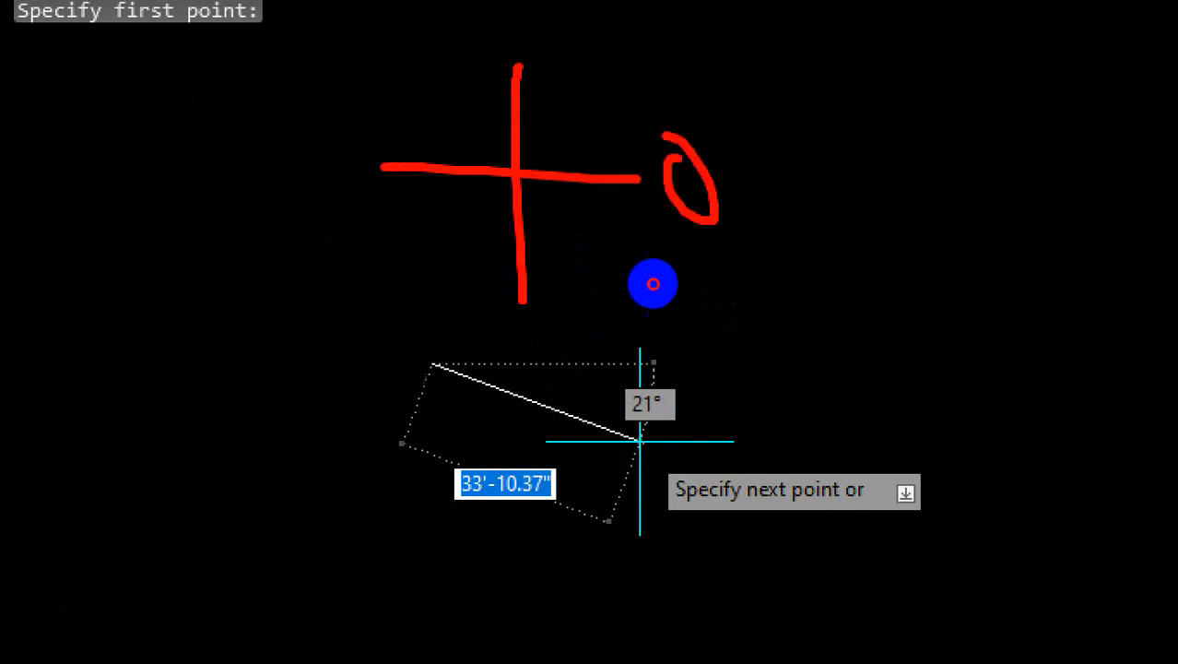
{"action": "mouse_move", "coordinate": [557, 14]}
{"action": "left_mouse_down"}
{"action": "mouse_move", "coordinate": [559, 49]}
{"action": "mouse_move", "coordinate": [603, 82]}
{"action": "left_mouse_up"}
{"action": "mouse_move", "coordinate": [631, 14]}
{"action": "left_mouse_down"}
{"action": "mouse_move", "coordinate": [633, 34]}
{"action": "mouse_move", "coordinate": [652, 12]}
{"action": "left_mouse_up"}
{"action": "left_click_drag", "start_coordinate": [240, 126], "coordinate": [246, 209]}
{"action": "mouse_move", "coordinate": [310, 138]}
{"action": "left_mouse_down"}
{"action": "mouse_move", "coordinate": [269, 136]}
{"action": "mouse_move", "coordinate": [316, 140]}
{"action": "left_mouse_up"}
{"action": "left_click_drag", "start_coordinate": [337, 136], "coordinate": [356, 93]}
{"action": "left_click_drag", "start_coordinate": [433, 315], "coordinate": [494, 361]}
{"action": "mouse_move", "coordinate": [476, 336]}
{"action": "left_mouse_down"}
{"action": "mouse_move", "coordinate": [507, 334]}
{"action": "mouse_move", "coordinate": [509, 357]}
{"action": "left_mouse_up"}
{"action": "left_click_drag", "start_coordinate": [536, 323], "coordinate": [525, 323]}
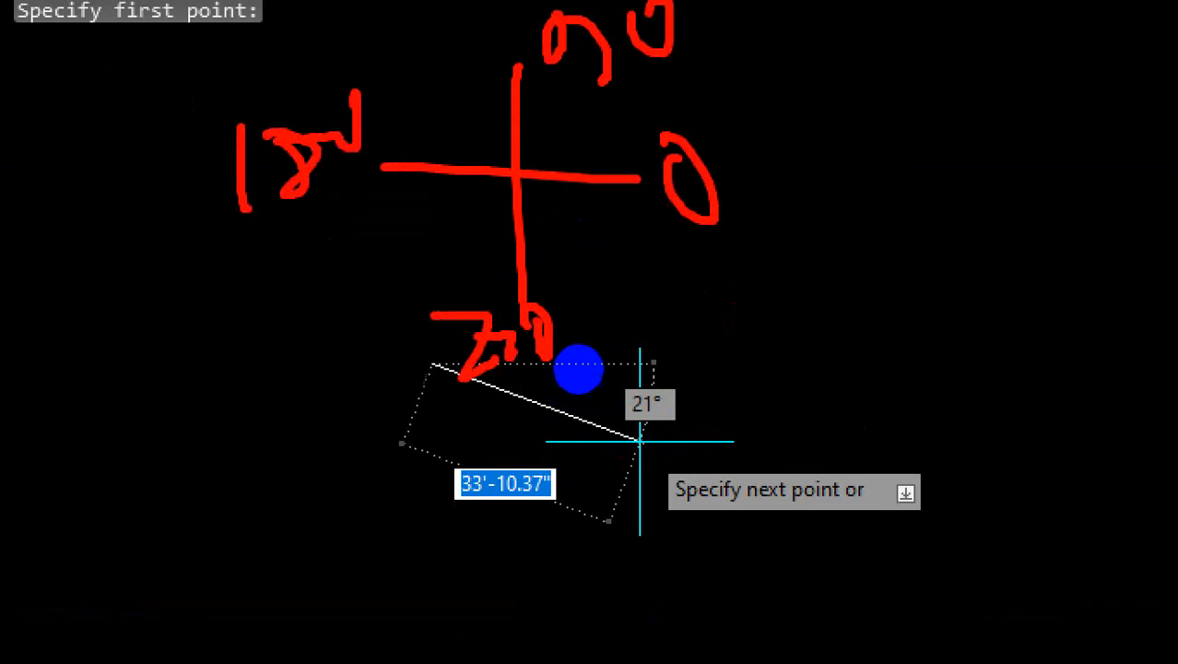
{"action": "mouse_move", "coordinate": [622, 301]}
{"action": "left_mouse_down"}
{"action": "mouse_move", "coordinate": [585, 256]}
{"action": "mouse_move", "coordinate": [610, 258]}
{"action": "mouse_move", "coordinate": [573, 283]}
{"action": "left_mouse_up"}
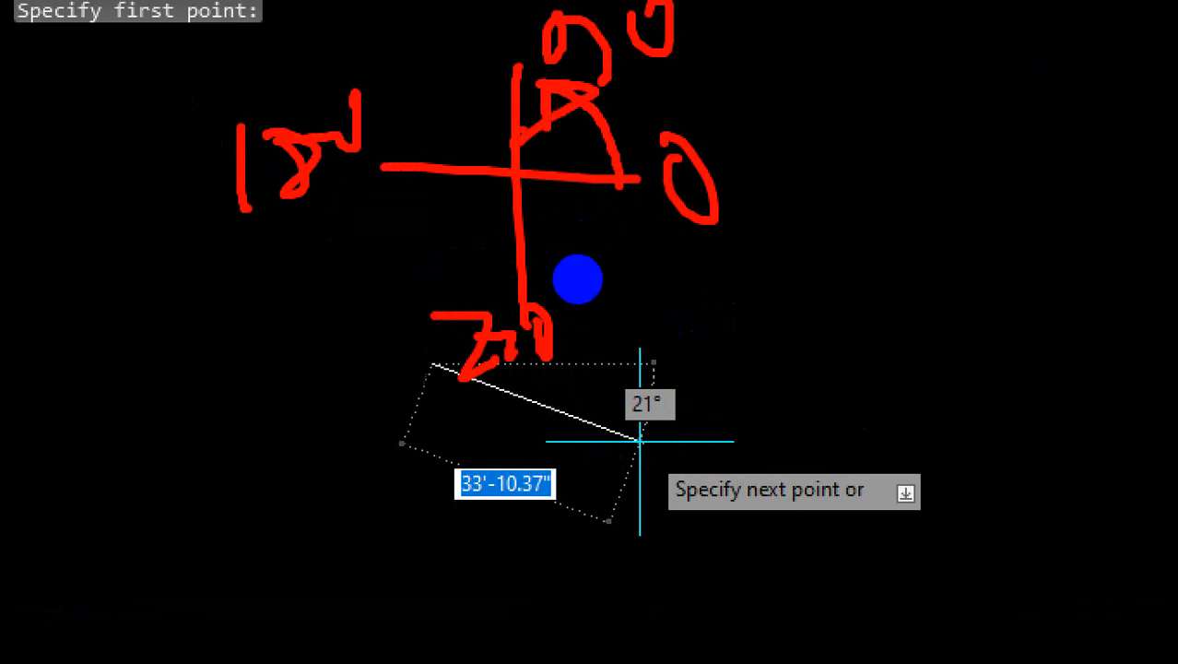
{"action": "key", "text": "Escape"}
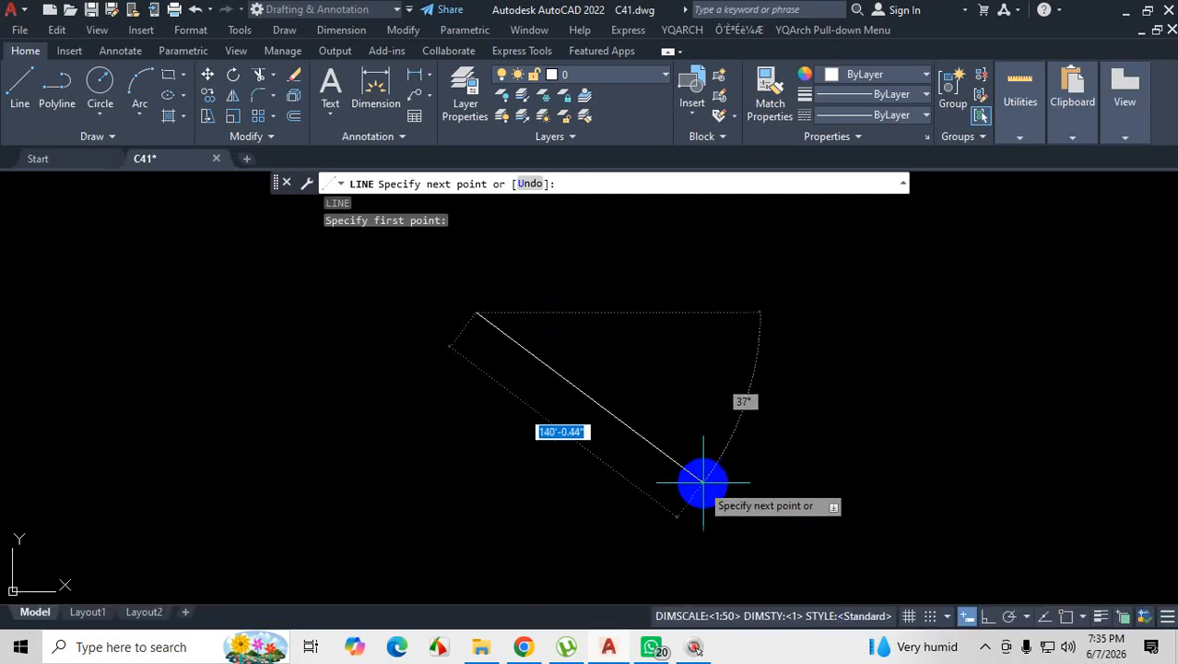
Swing the pending line around its start point to examine how its angle is measured from the horizontal.
{"action": "scroll", "coordinate": [710, 465], "scroll_direction": "down", "scroll_amount": 2}
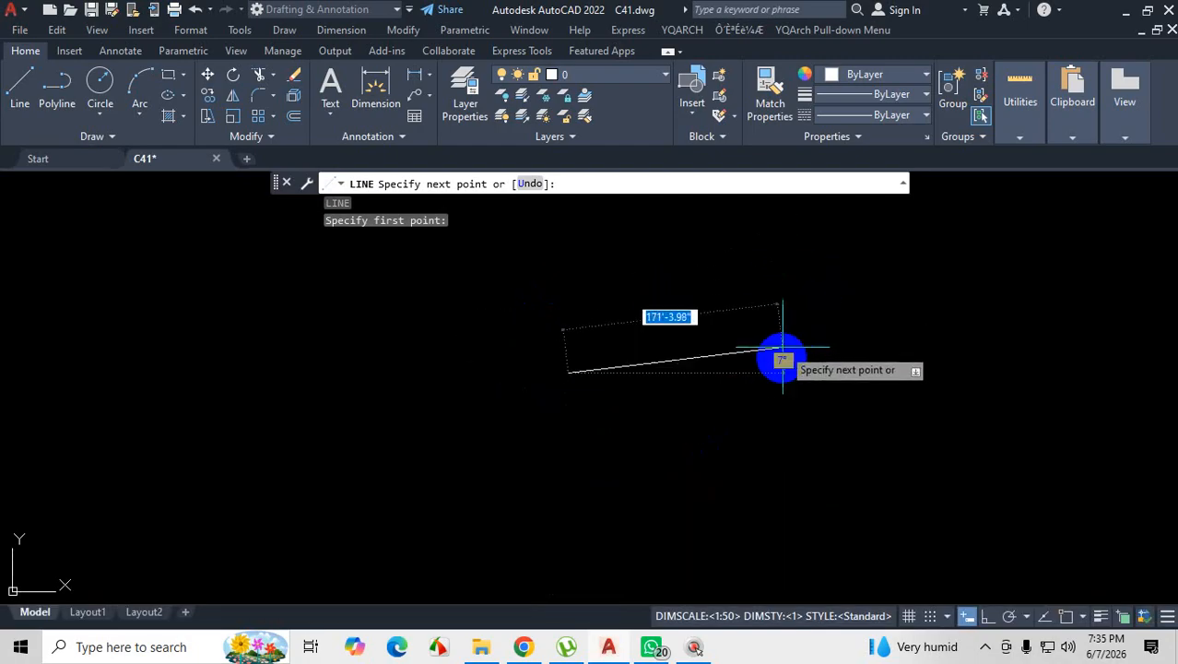
{"action": "scroll", "coordinate": [771, 245], "scroll_direction": "up", "scroll_amount": 2}
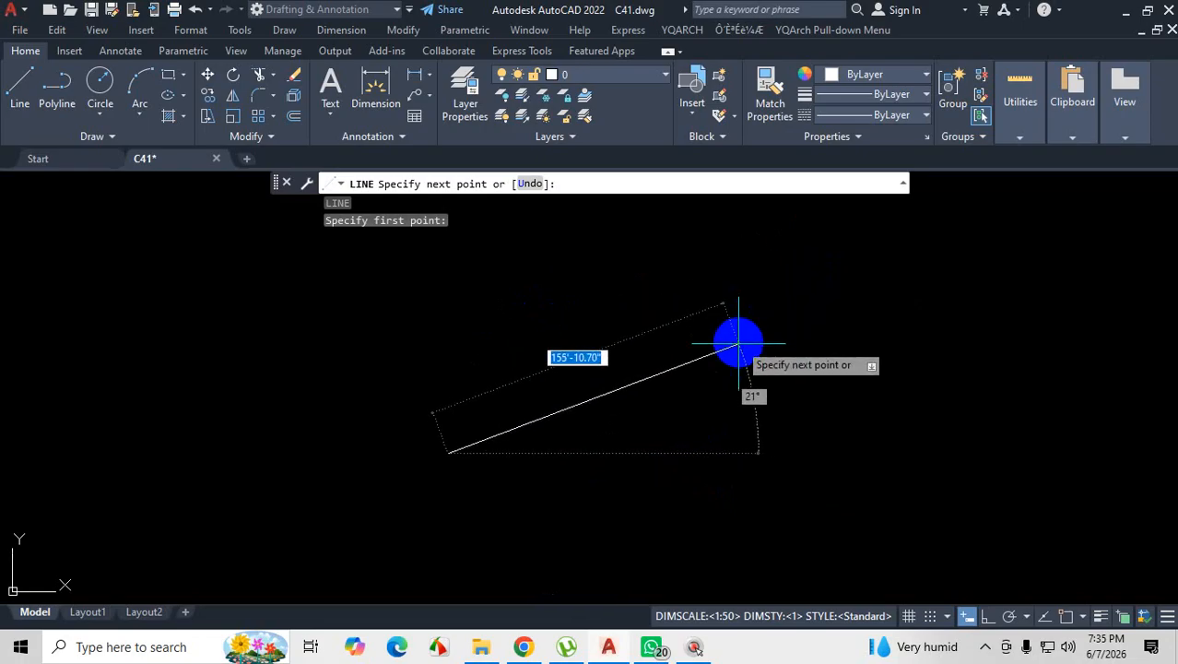
{"action": "key", "text": "ctrl+1"}
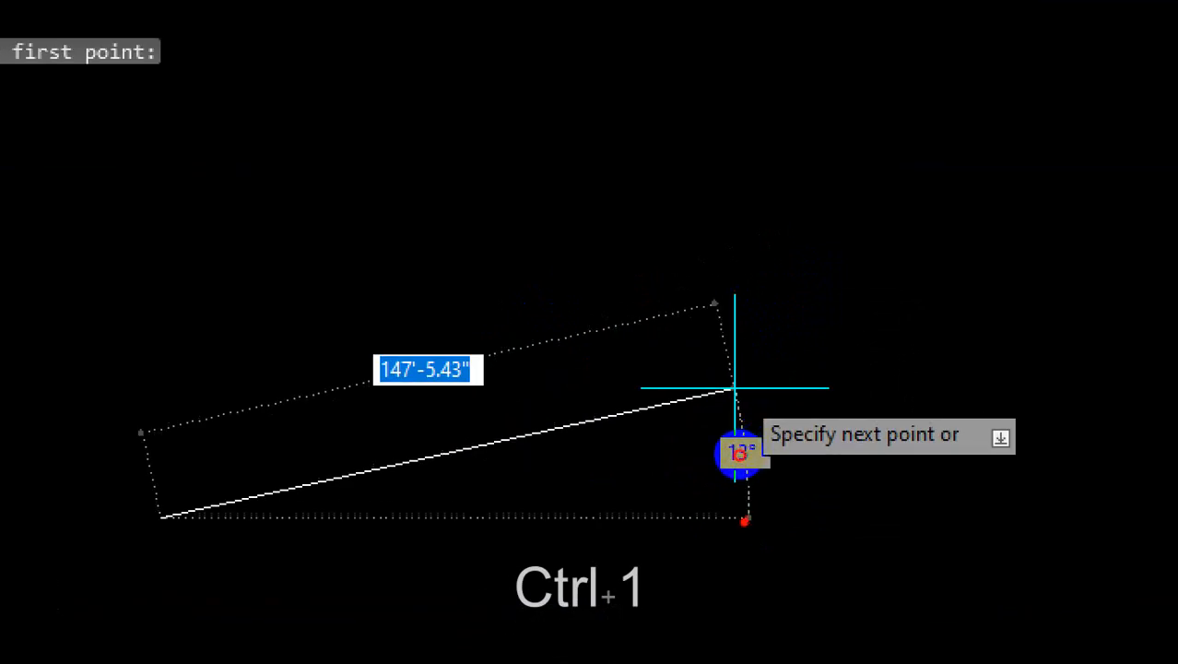
{"action": "mouse_move", "coordinate": [744, 521]}
{"action": "left_mouse_down"}
{"action": "mouse_move", "coordinate": [699, 337]}
{"action": "mouse_move", "coordinate": [632, 281]}
{"action": "mouse_move", "coordinate": [460, 307]}
{"action": "left_mouse_up"}
{"action": "key", "text": "Escape"}
{"action": "scroll", "coordinate": [857, 358], "scroll_direction": "down", "scroll_amount": 1}
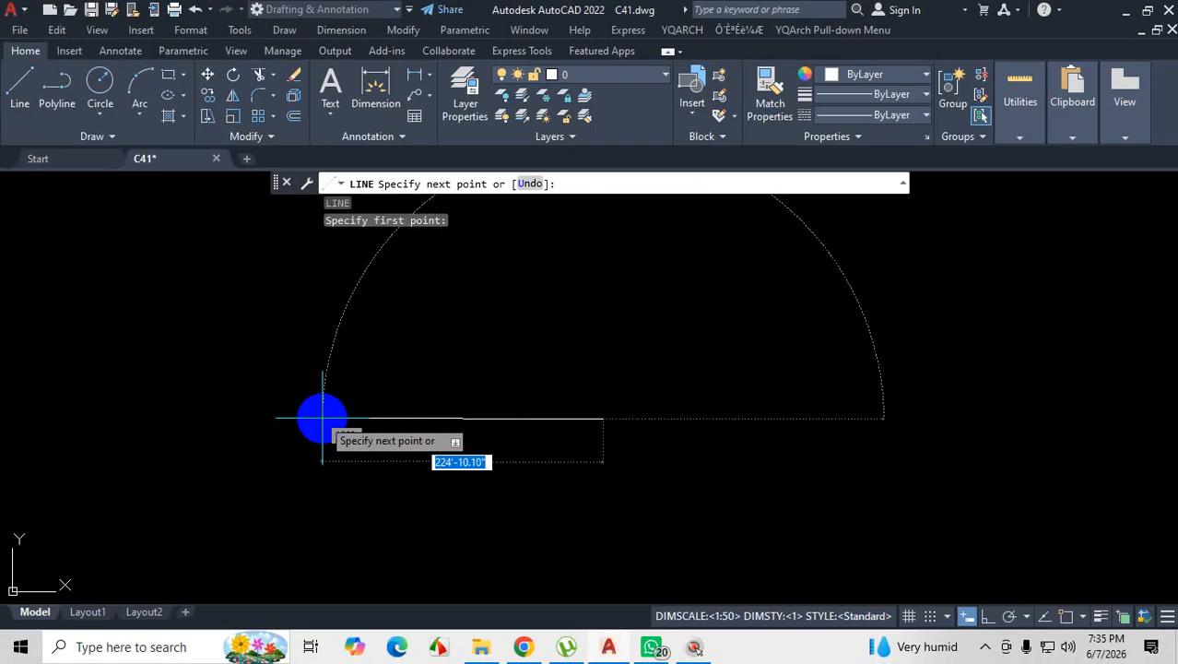
{"action": "scroll", "coordinate": [345, 315], "scroll_direction": "down", "scroll_amount": 2}
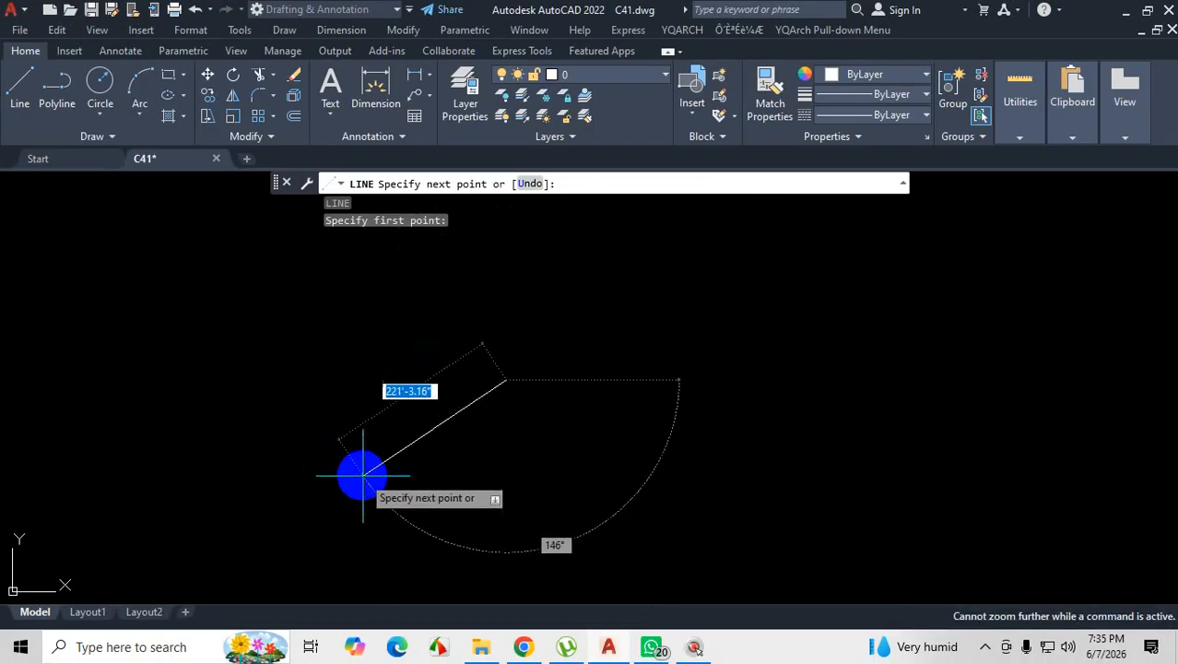
Magnify the screen and trace the pending line's angle arc from the horizontal reference in red, adding pointer strokes beside it.
{"action": "key", "text": "ctrl+1"}
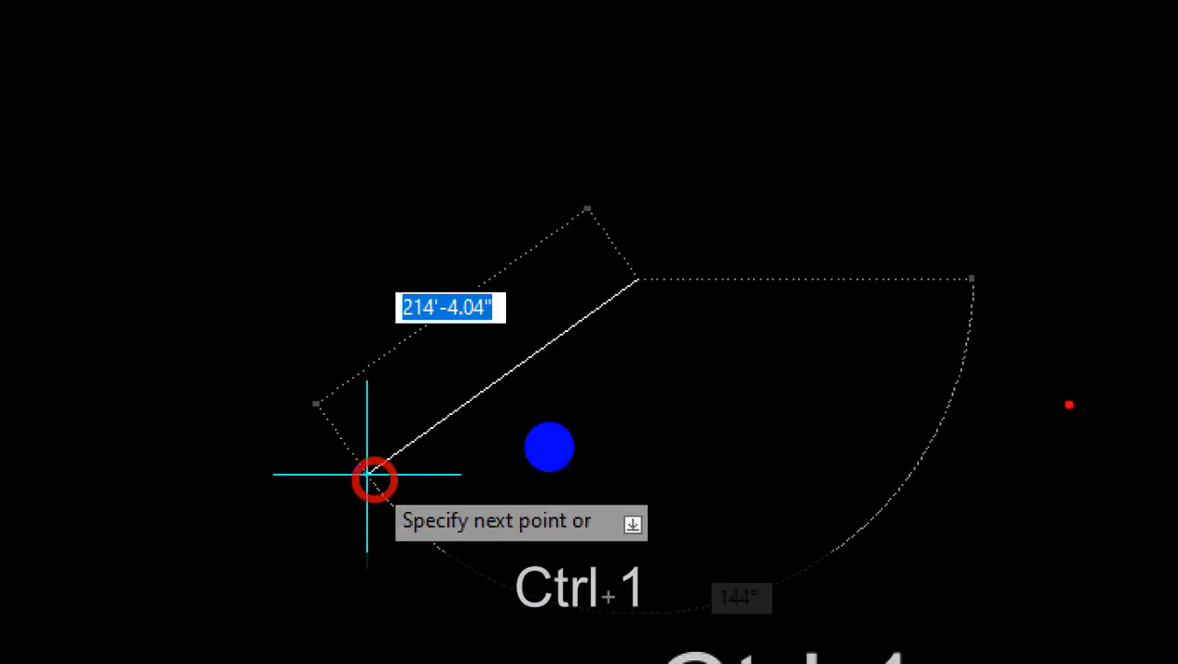
{"action": "mouse_move", "coordinate": [972, 276]}
{"action": "left_mouse_down"}
{"action": "mouse_move", "coordinate": [861, 504]}
{"action": "mouse_move", "coordinate": [577, 568]}
{"action": "mouse_move", "coordinate": [406, 471]}
{"action": "mouse_move", "coordinate": [398, 454]}
{"action": "mouse_move", "coordinate": [411, 464]}
{"action": "left_mouse_up"}
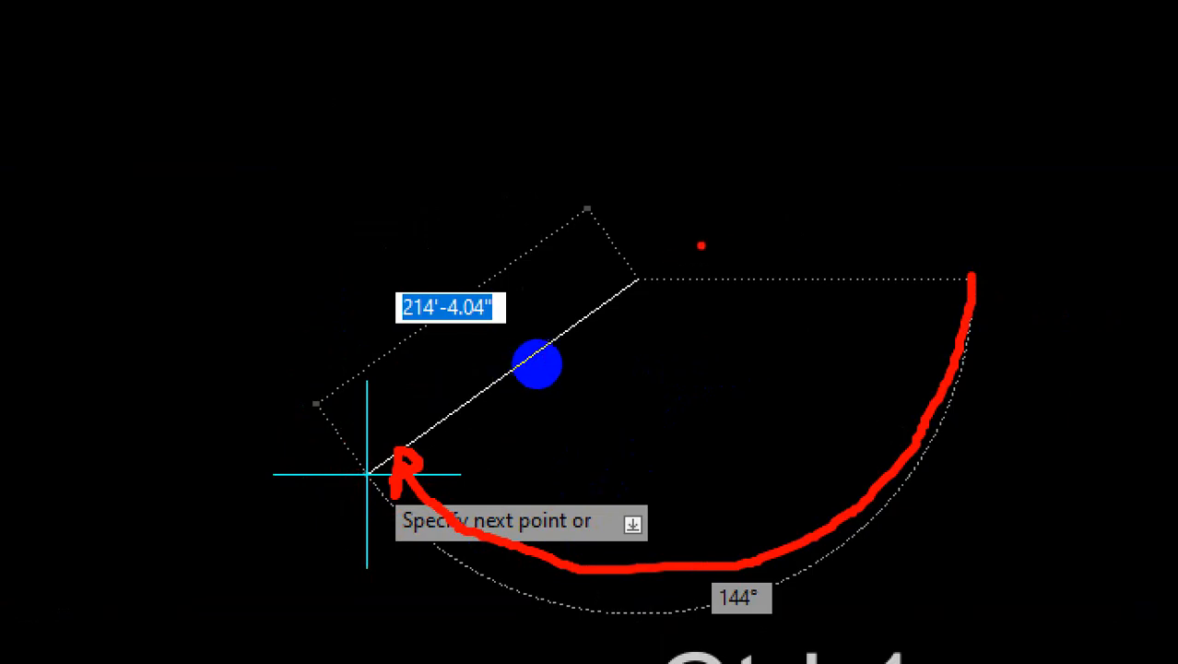
{"action": "left_click_drag", "start_coordinate": [735, 88], "coordinate": [703, 234]}
{"action": "left_click_drag", "start_coordinate": [703, 297], "coordinate": [690, 483]}
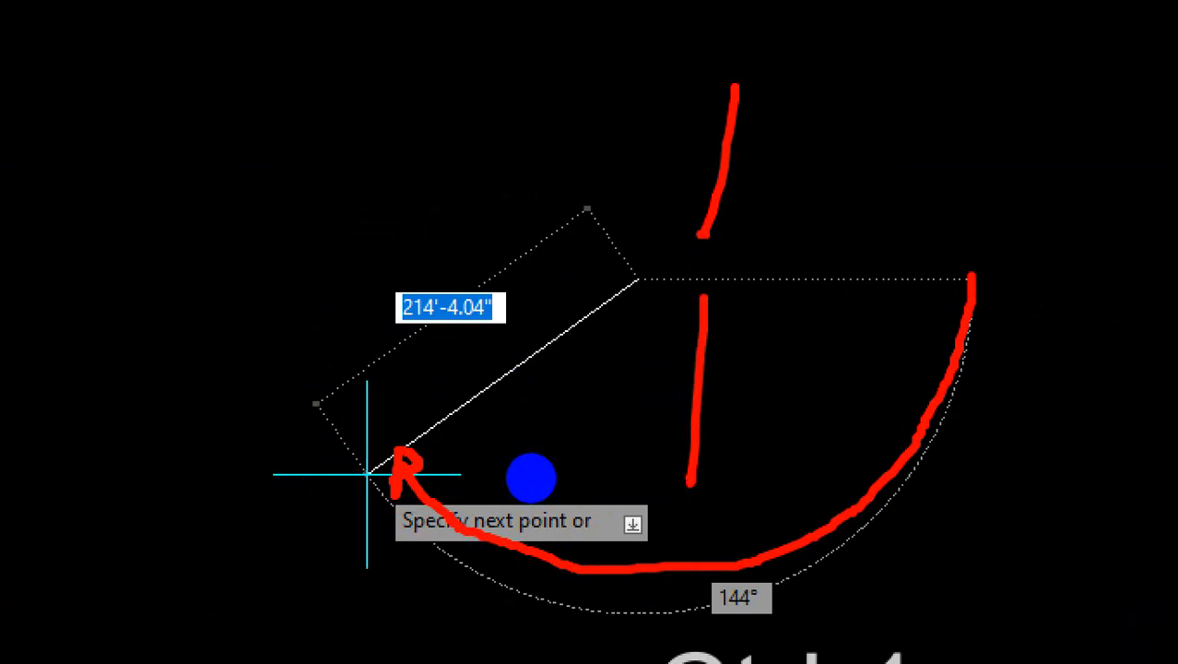
{"action": "key", "text": "Escape"}
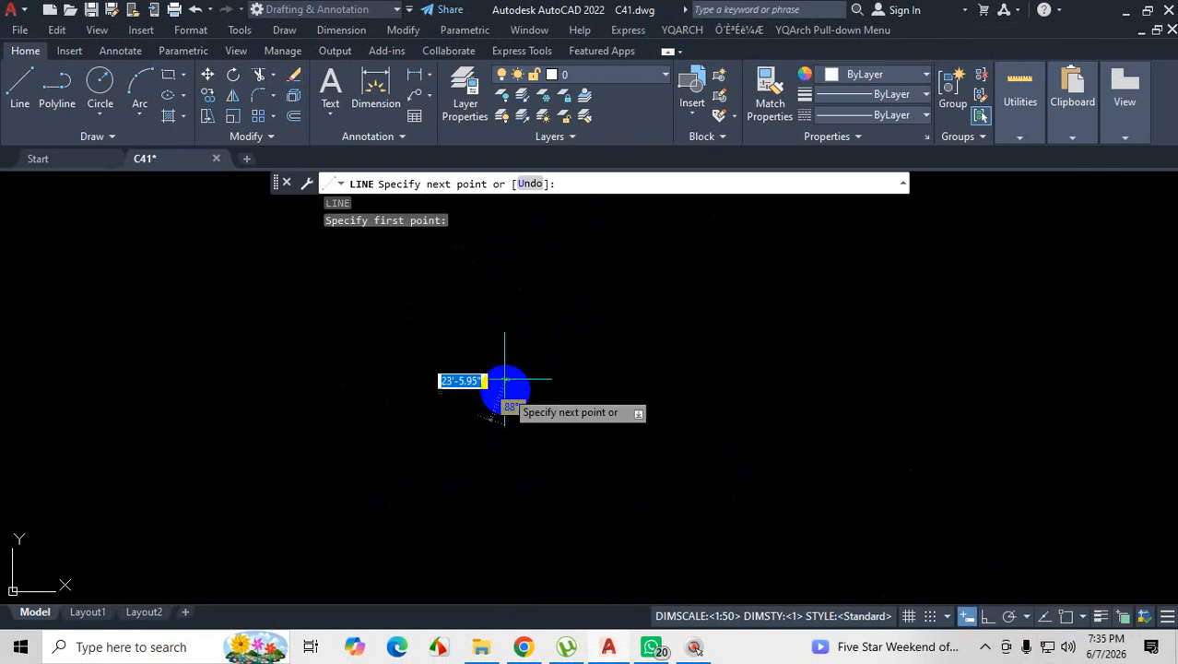
Compare the pending downward line with the lower-left corner of the X-shaped part in the WhatsApp reference image, and return to AutoCAD.
{"action": "scroll", "coordinate": [504, 502], "scroll_direction": "up", "scroll_amount": 2}
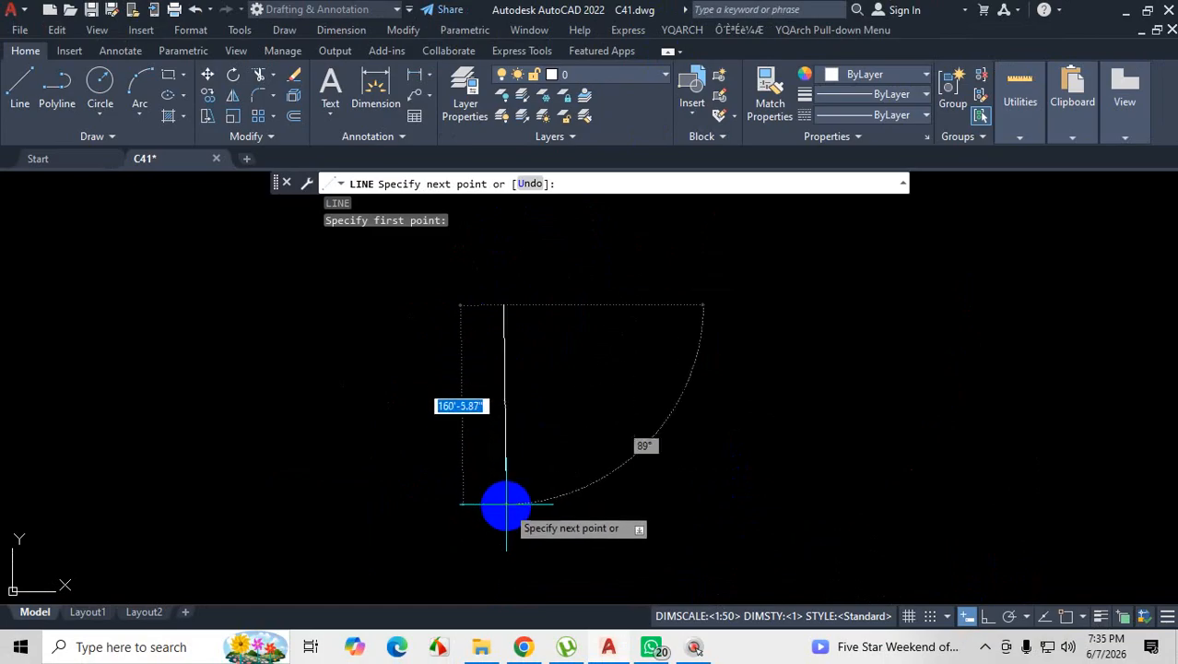
{"action": "left_click", "coordinate": [660, 655]}
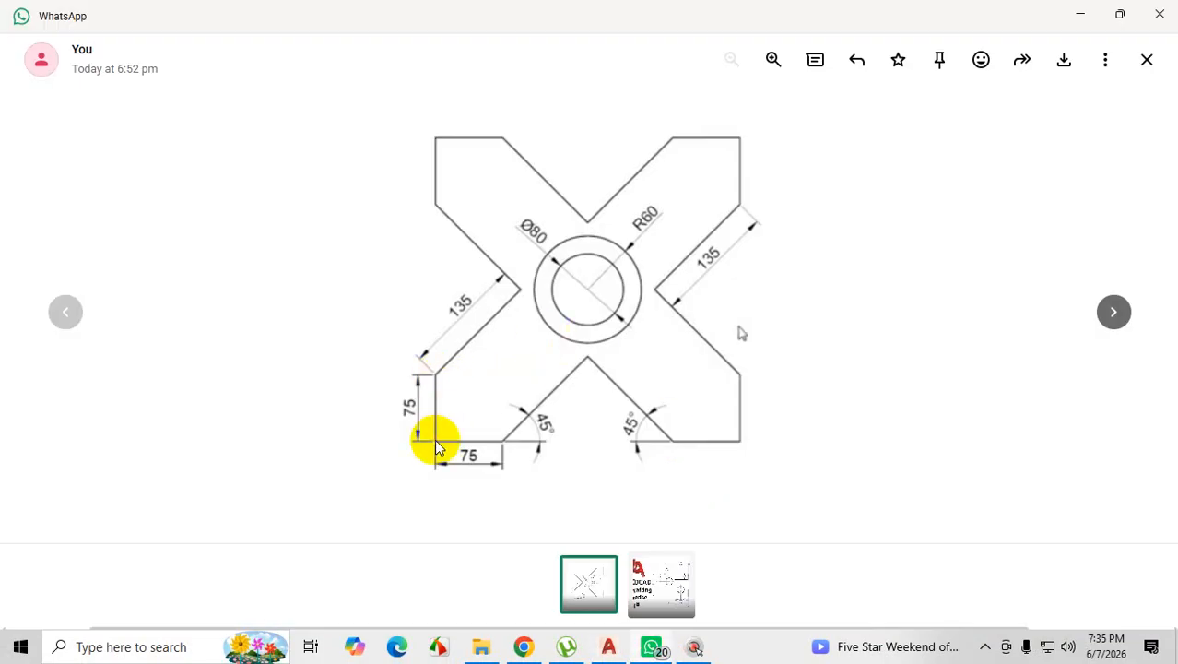
{"action": "left_click", "coordinate": [1087, 13]}
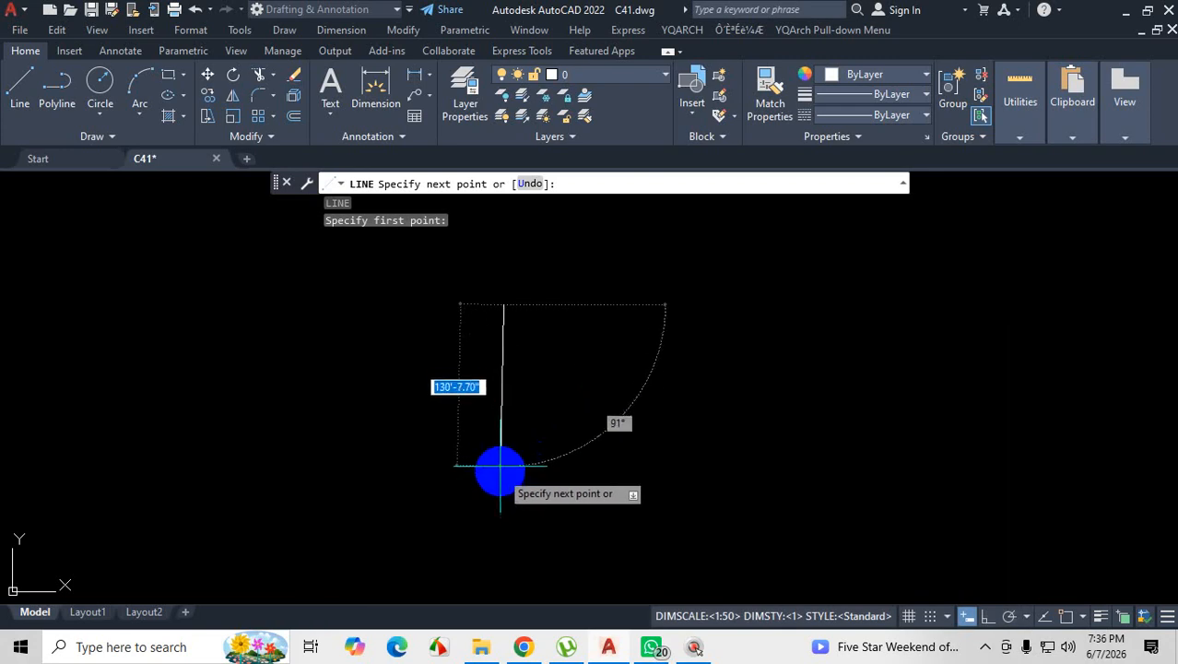
Magnify the pending vertical line and mark its angle arc, length value and angle value in red.
{"action": "key", "text": "ctrl+1"}
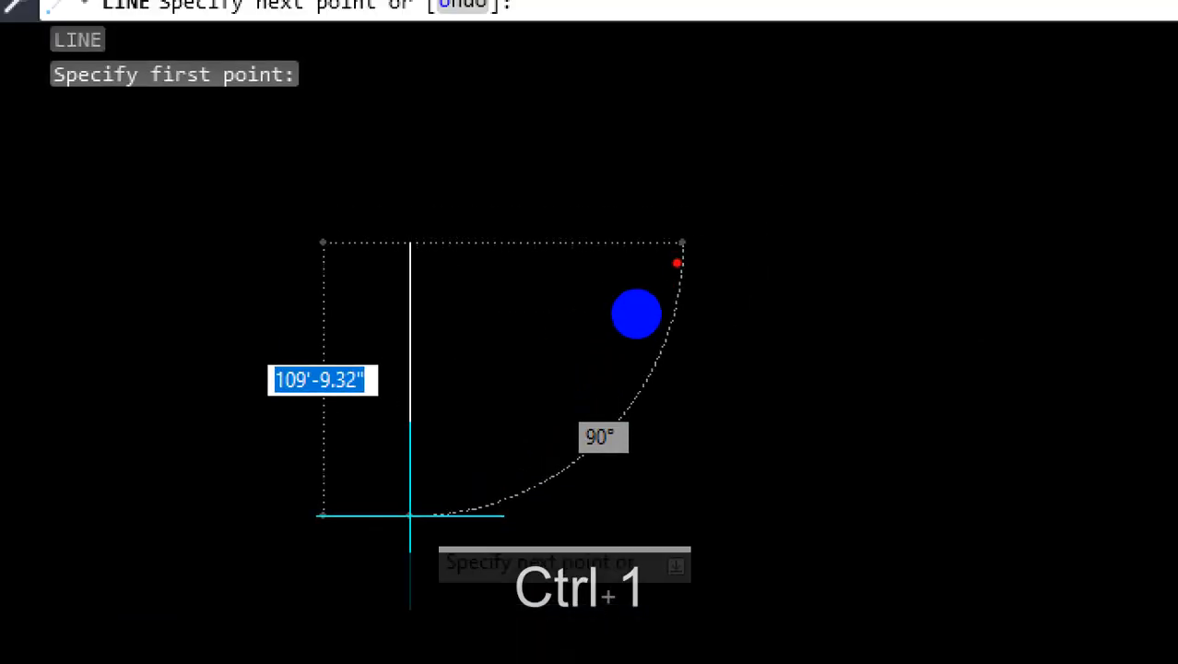
{"action": "mouse_move", "coordinate": [678, 247]}
{"action": "left_mouse_down"}
{"action": "mouse_move", "coordinate": [678, 302]}
{"action": "mouse_move", "coordinate": [434, 518]}
{"action": "left_mouse_up"}
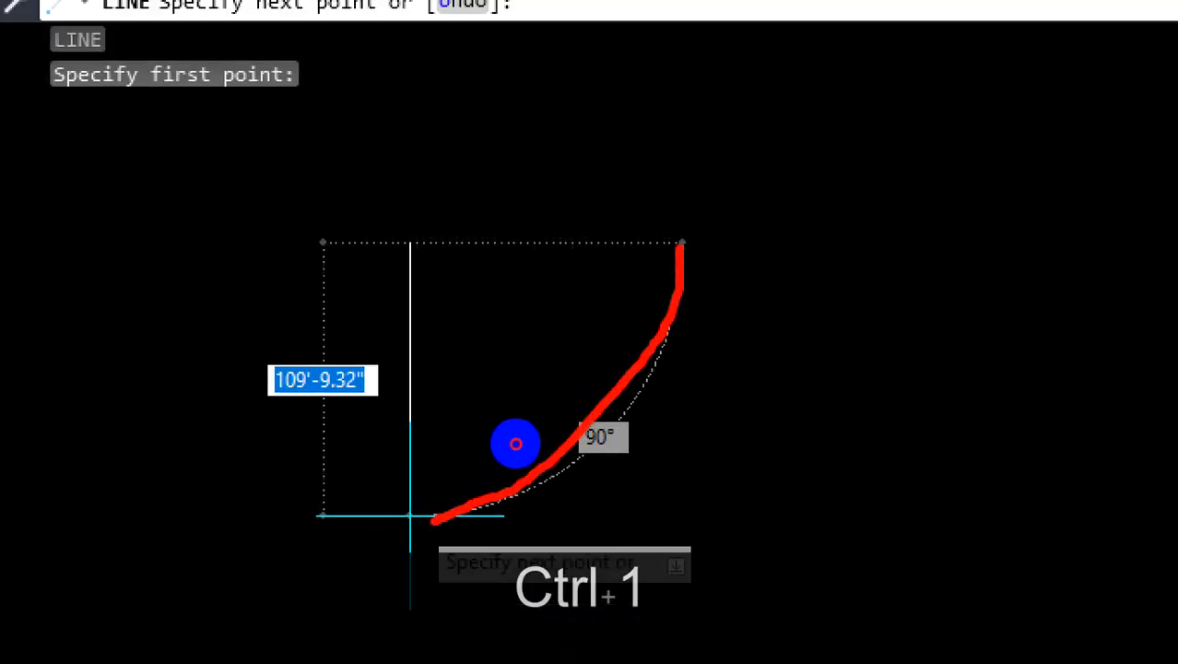
{"action": "left_click_drag", "start_coordinate": [278, 373], "coordinate": [300, 423]}
{"action": "mouse_move", "coordinate": [319, 368]}
{"action": "left_mouse_down"}
{"action": "mouse_move", "coordinate": [314, 420]}
{"action": "mouse_move", "coordinate": [363, 365]}
{"action": "left_mouse_up"}
{"action": "left_click_drag", "start_coordinate": [373, 325], "coordinate": [367, 346]}
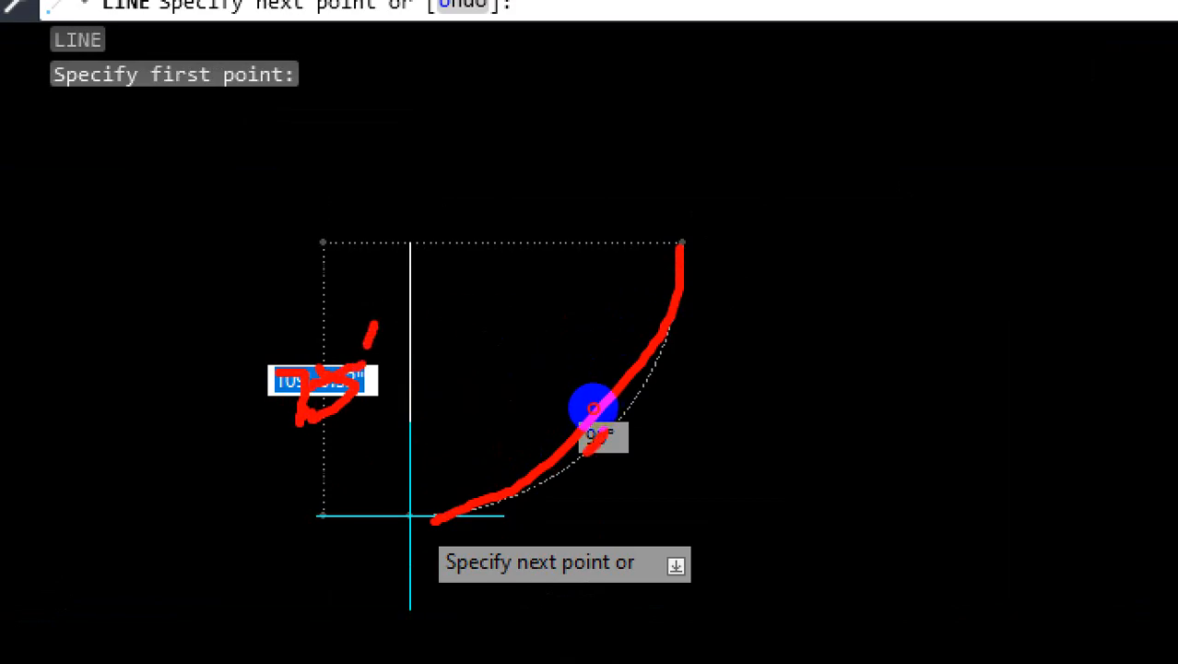
{"action": "left_click_drag", "start_coordinate": [587, 451], "coordinate": [605, 498]}
{"action": "mouse_move", "coordinate": [631, 419]}
{"action": "left_mouse_down"}
{"action": "mouse_move", "coordinate": [656, 454]}
{"action": "mouse_move", "coordinate": [636, 415]}
{"action": "left_mouse_up"}
{"action": "left_click_drag", "start_coordinate": [671, 375], "coordinate": [708, 357]}
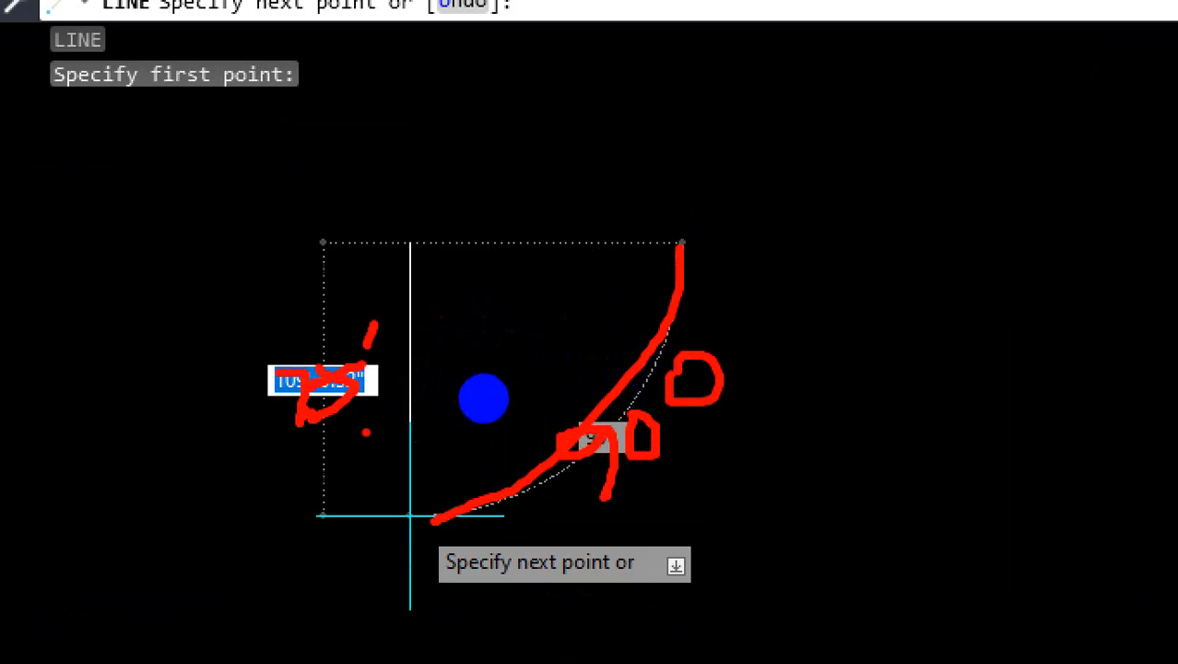
{"action": "left_click", "coordinate": [477, 385]}
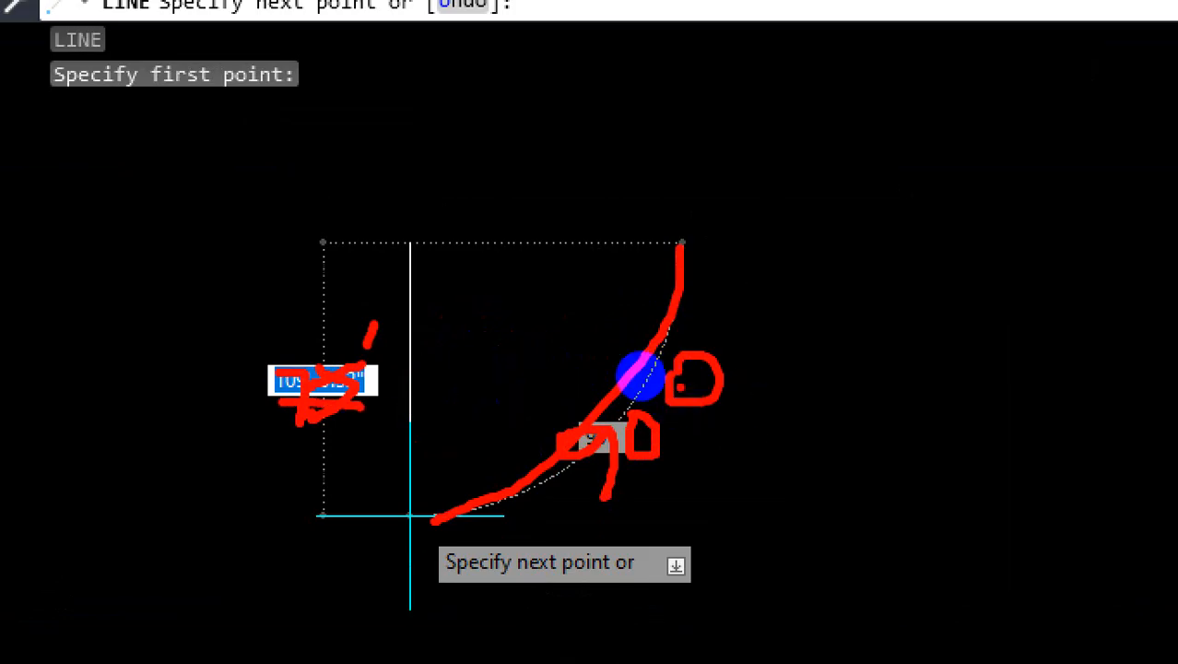
{"action": "mouse_move", "coordinate": [637, 355]}
{"action": "left_mouse_down"}
{"action": "mouse_move", "coordinate": [544, 391]}
{"action": "mouse_move", "coordinate": [604, 419]}
{"action": "mouse_move", "coordinate": [635, 343]}
{"action": "left_mouse_up"}
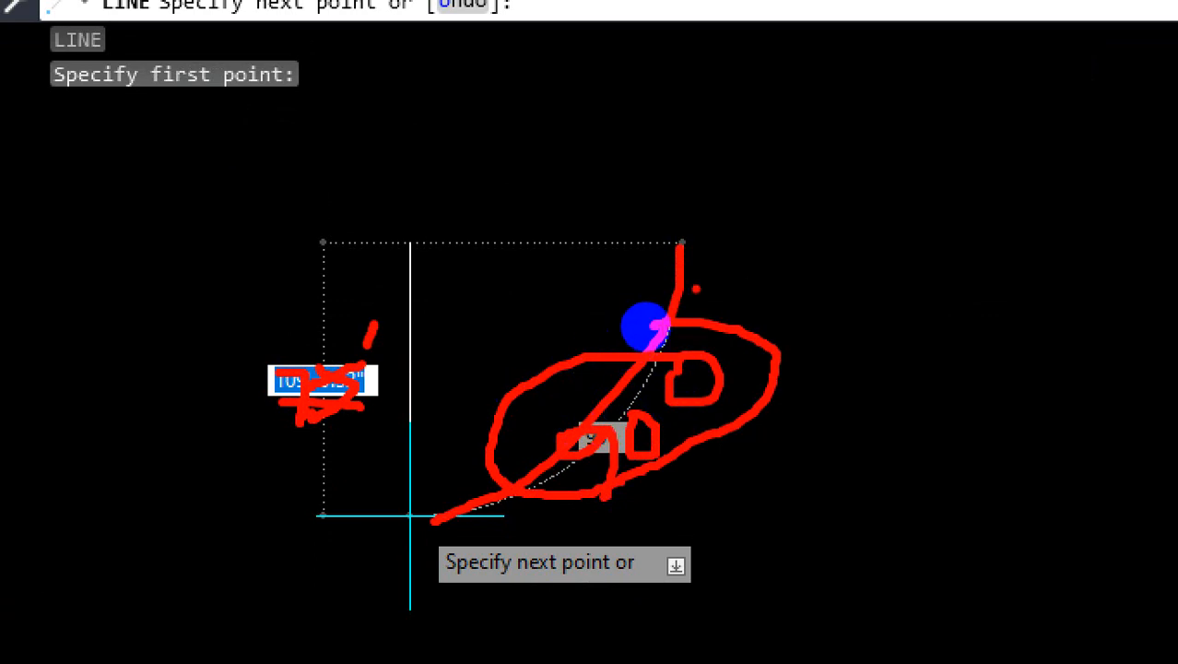
{"action": "key", "text": "Escape"}
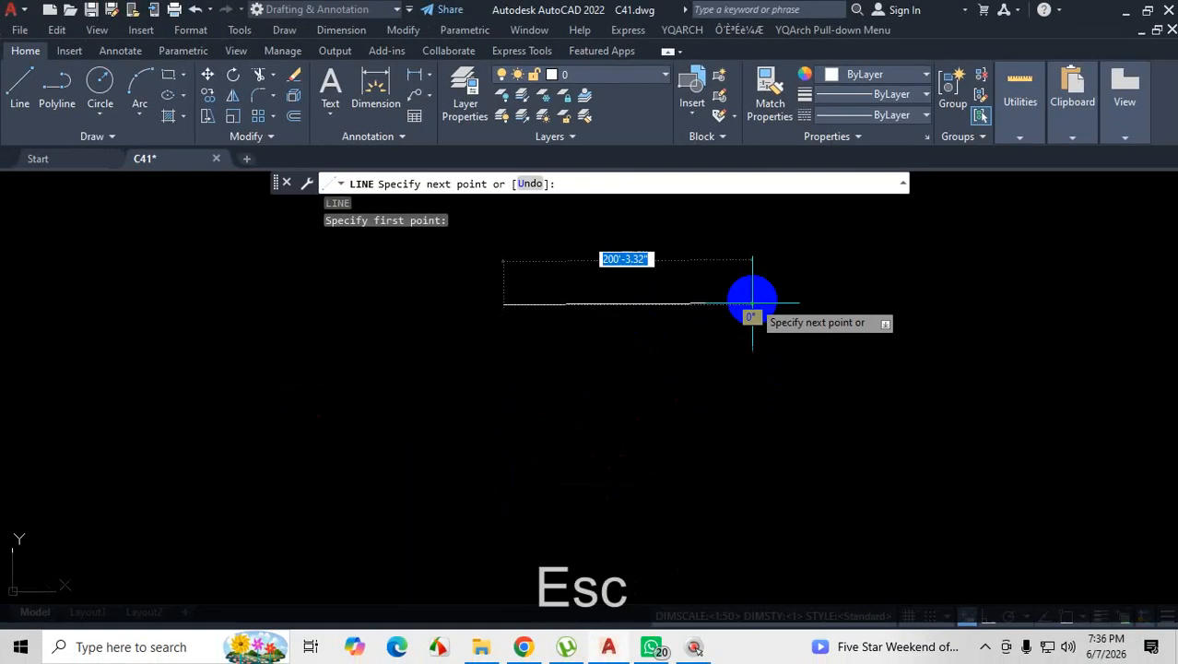
Turn on Ortho mode for the pending line, switching it off and on again to compare free and orthogonal movement.
{"action": "left_click", "coordinate": [987, 617]}
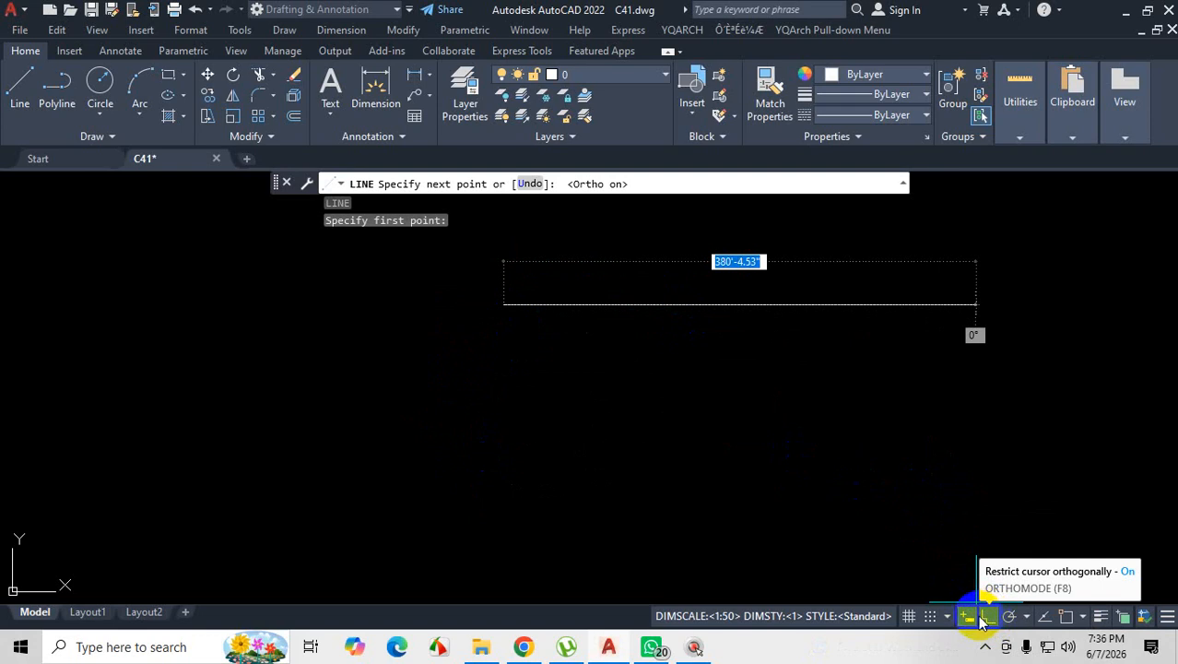
{"action": "left_click", "coordinate": [985, 617]}
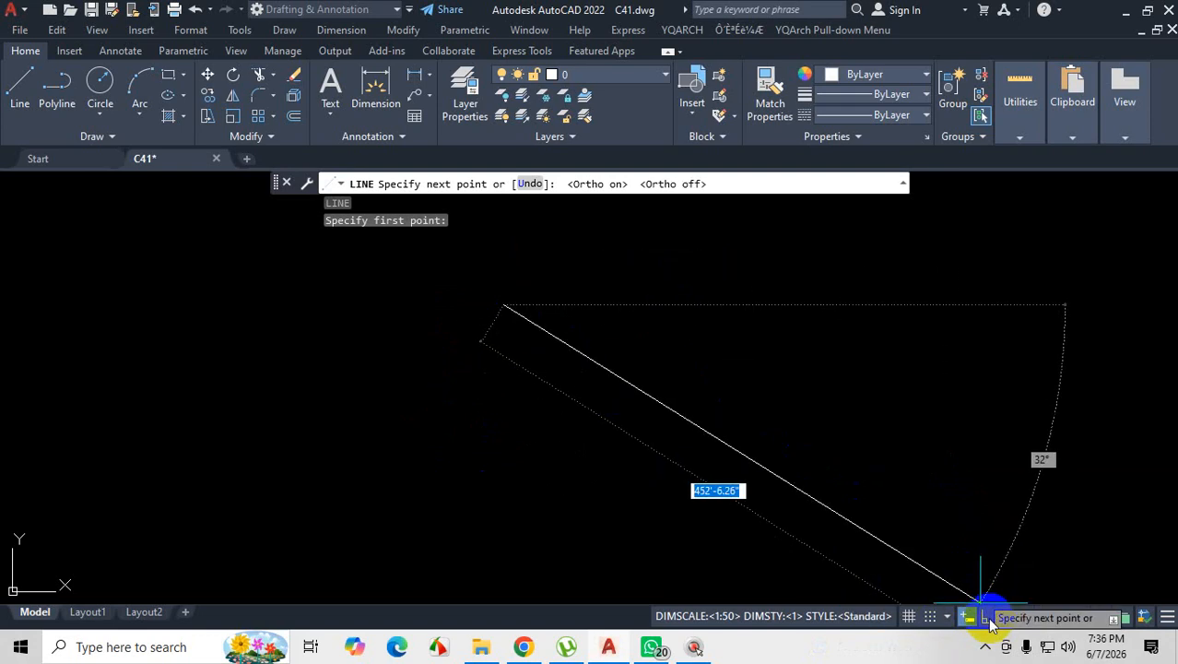
{"action": "left_click", "coordinate": [987, 617]}
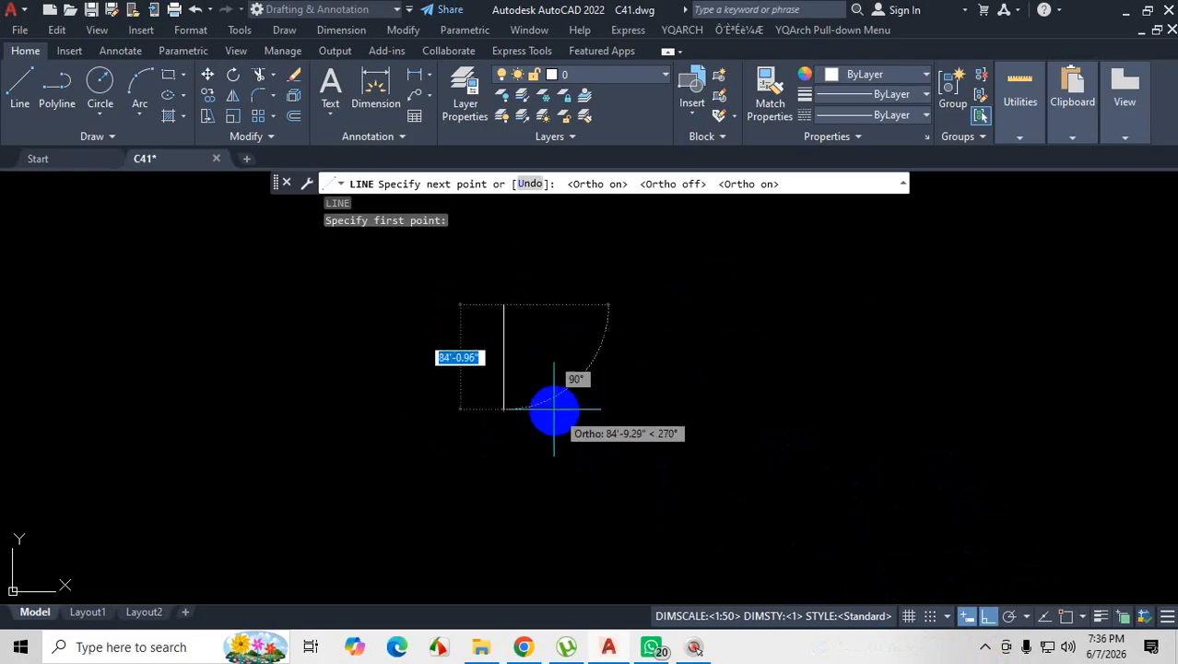
{"action": "scroll", "coordinate": [635, 426], "scroll_direction": "down", "scroll_amount": 1}
{"action": "scroll", "coordinate": [613, 333], "scroll_direction": "up", "scroll_amount": 2}
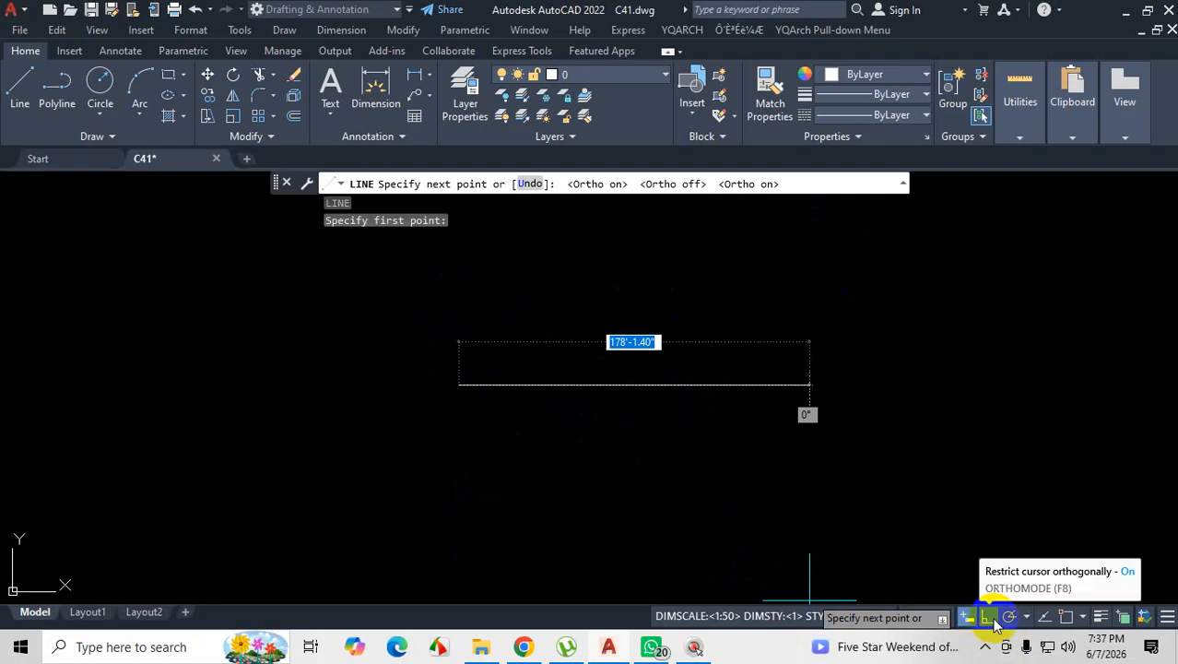
{"action": "scroll", "coordinate": [515, 243], "scroll_direction": "down", "scroll_amount": 4}
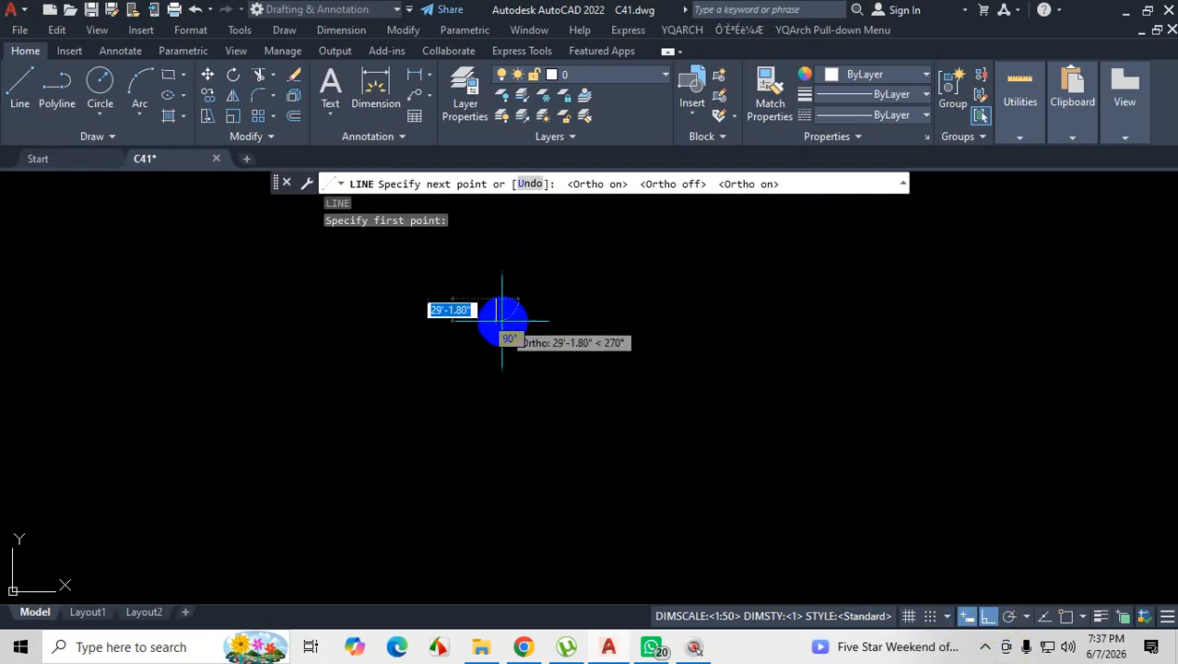
{"action": "scroll", "coordinate": [503, 323], "scroll_direction": "up", "scroll_amount": 6}
{"action": "scroll", "coordinate": [498, 402], "scroll_direction": "down", "scroll_amount": 3}
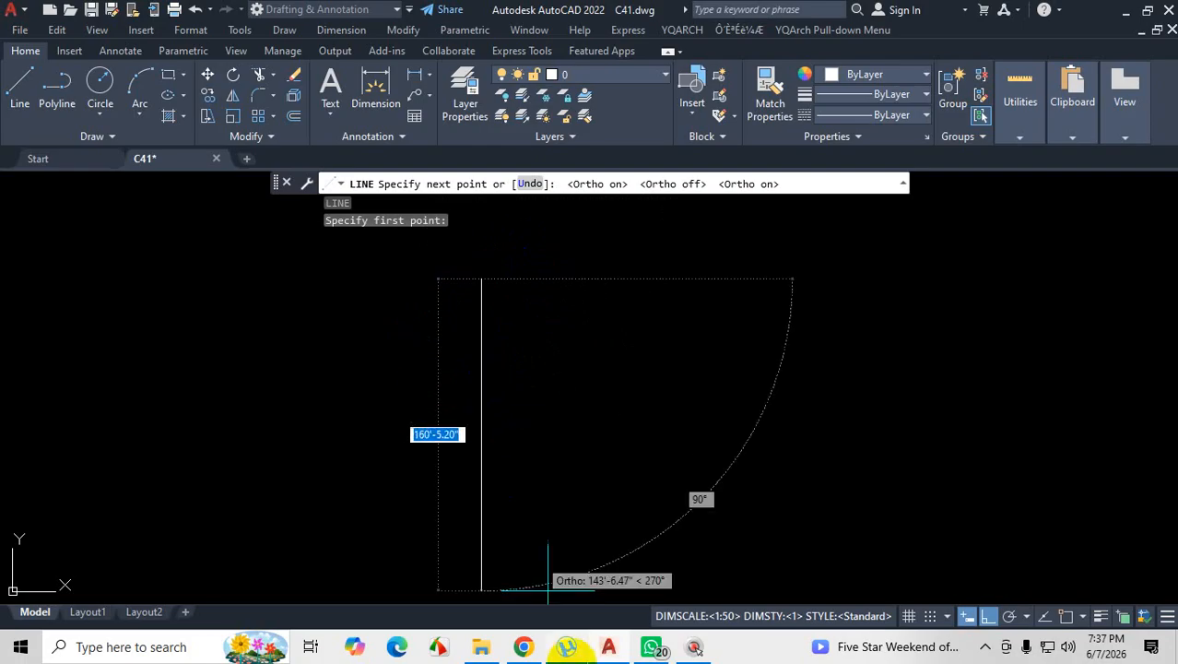
Check the 75 vertical edge in the WhatsApp reference image and draw the vertical segment 75' downward in AutoCAD.
{"action": "left_click", "coordinate": [651, 646]}
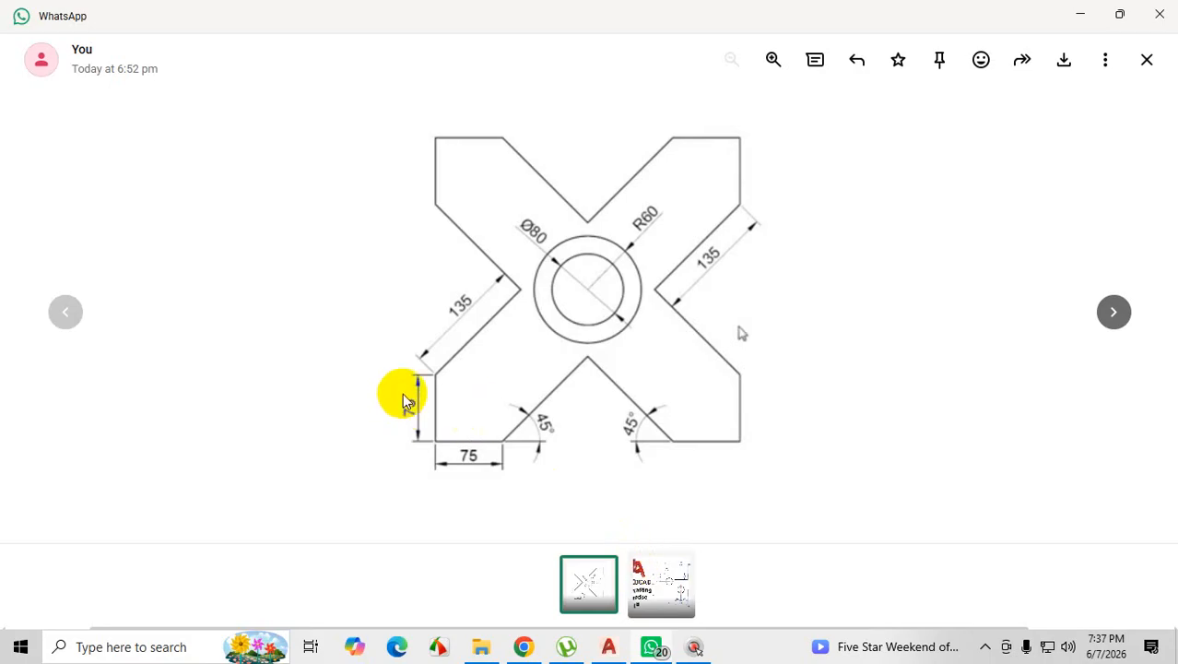
{"action": "left_click", "coordinate": [1081, 16]}
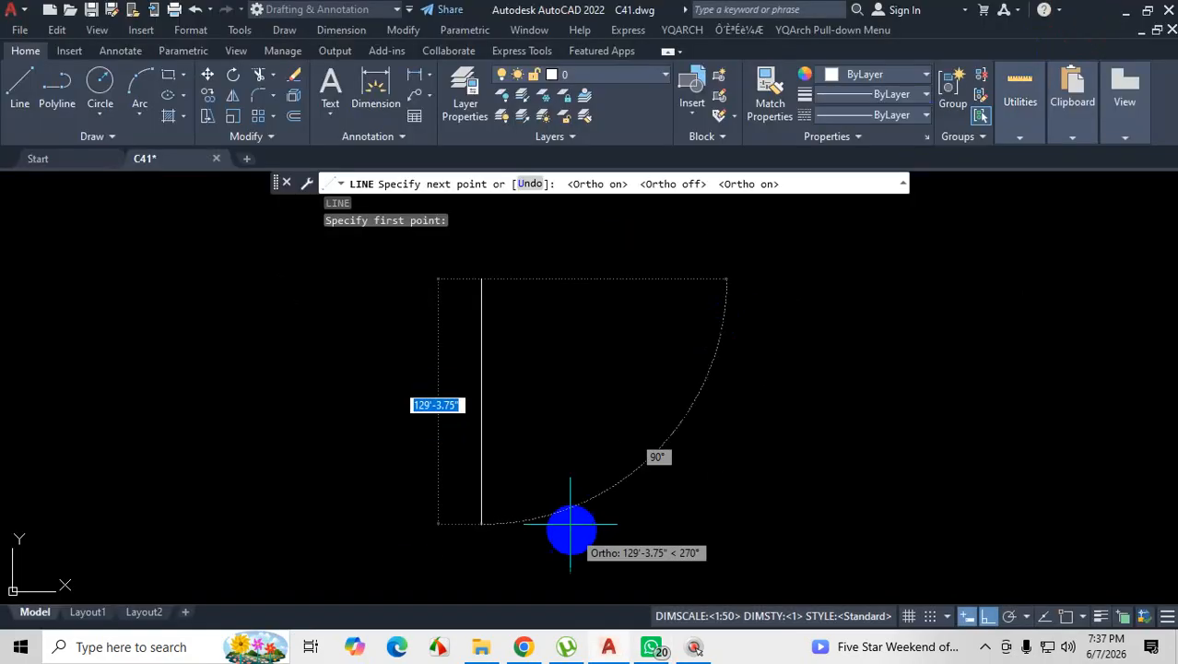
{"action": "type", "text": "75"}
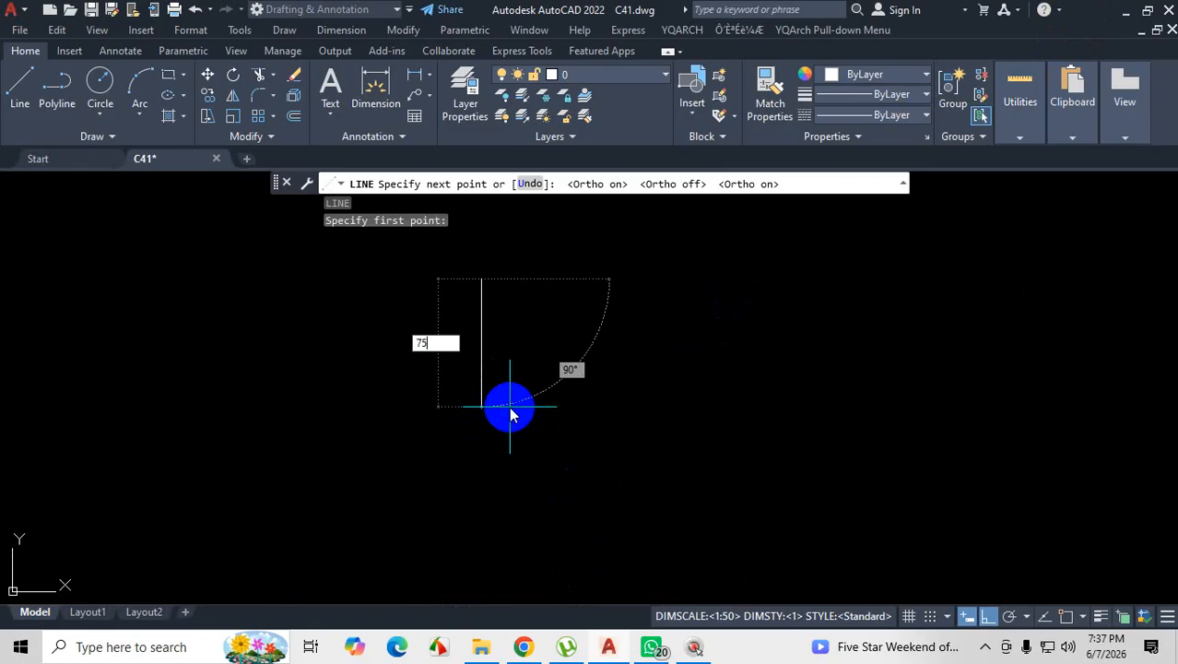
{"action": "type", "text": "'"}
{"action": "key", "text": "Return"}
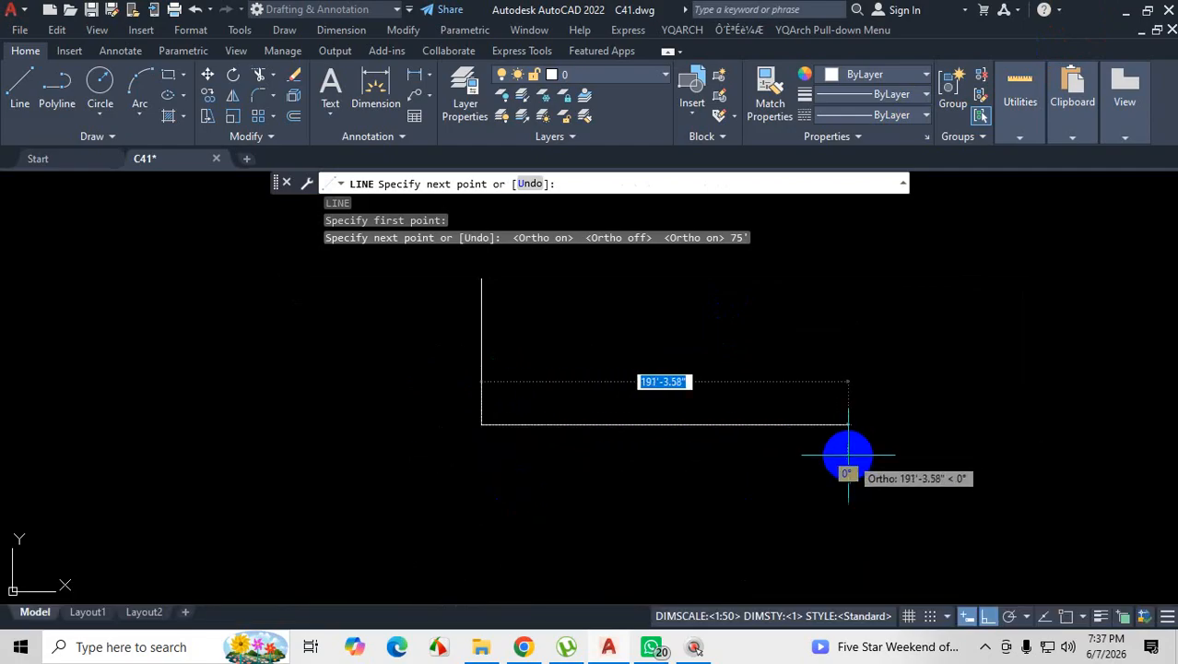
Check the 75 bottom edge in the WhatsApp reference image and try lengths of 75' and -75' for AutoCAD's pending horizontal segment.
{"action": "left_click", "coordinate": [652, 643]}
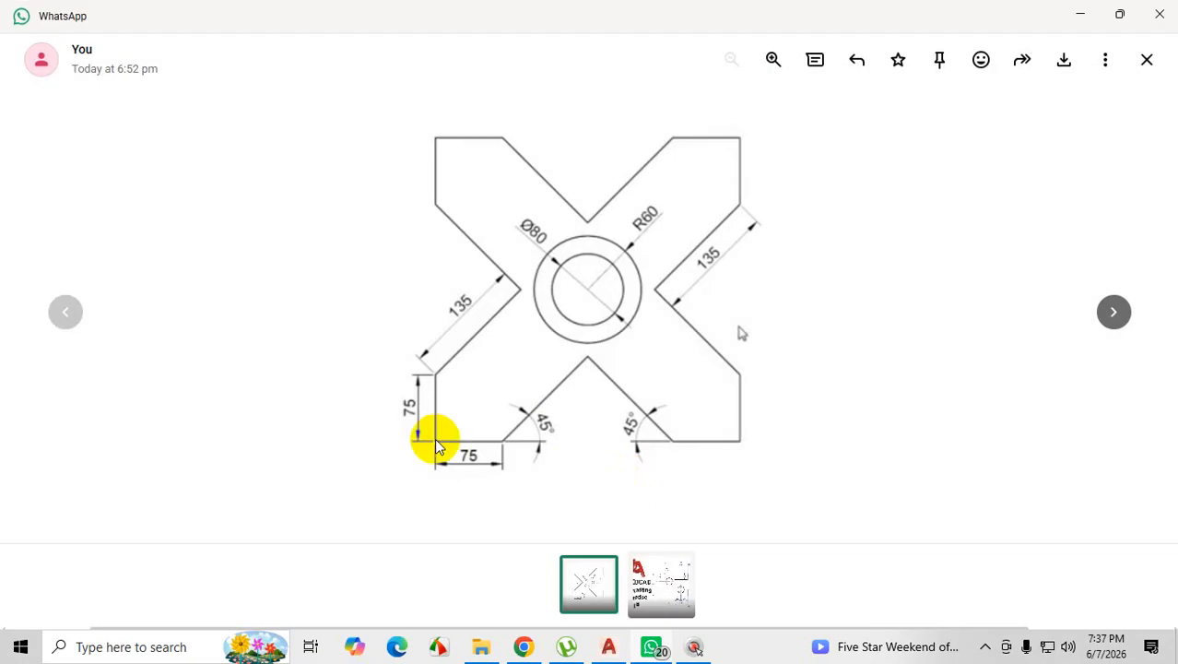
{"action": "left_click", "coordinate": [1083, 16]}
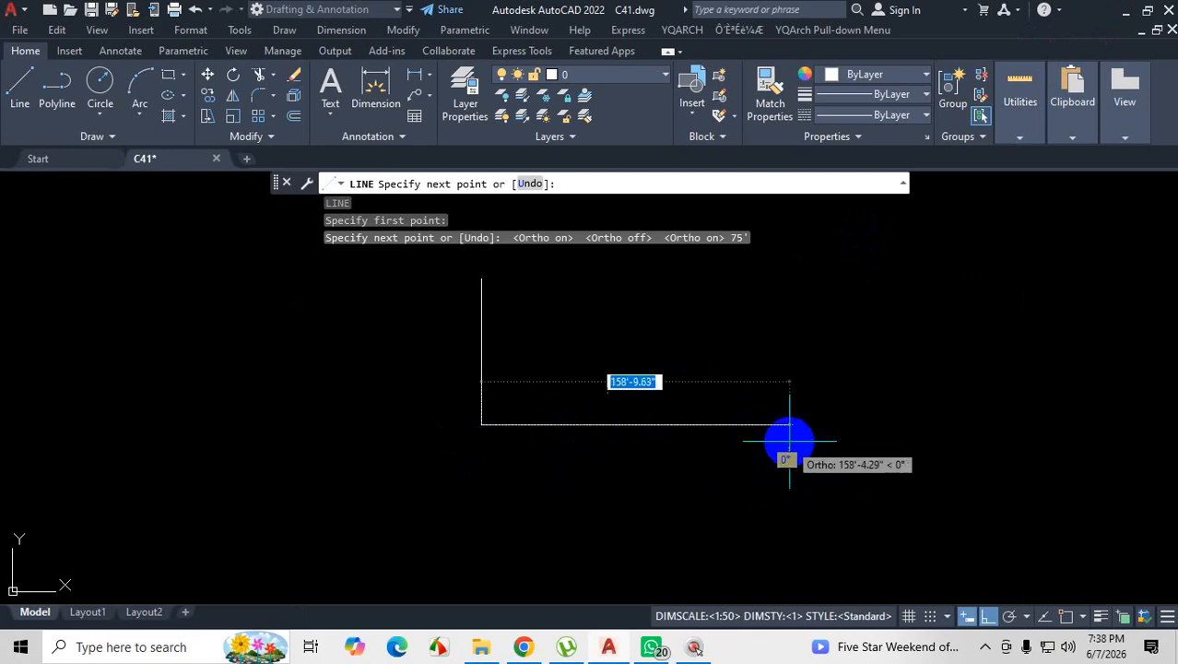
{"action": "type", "text": "75"}
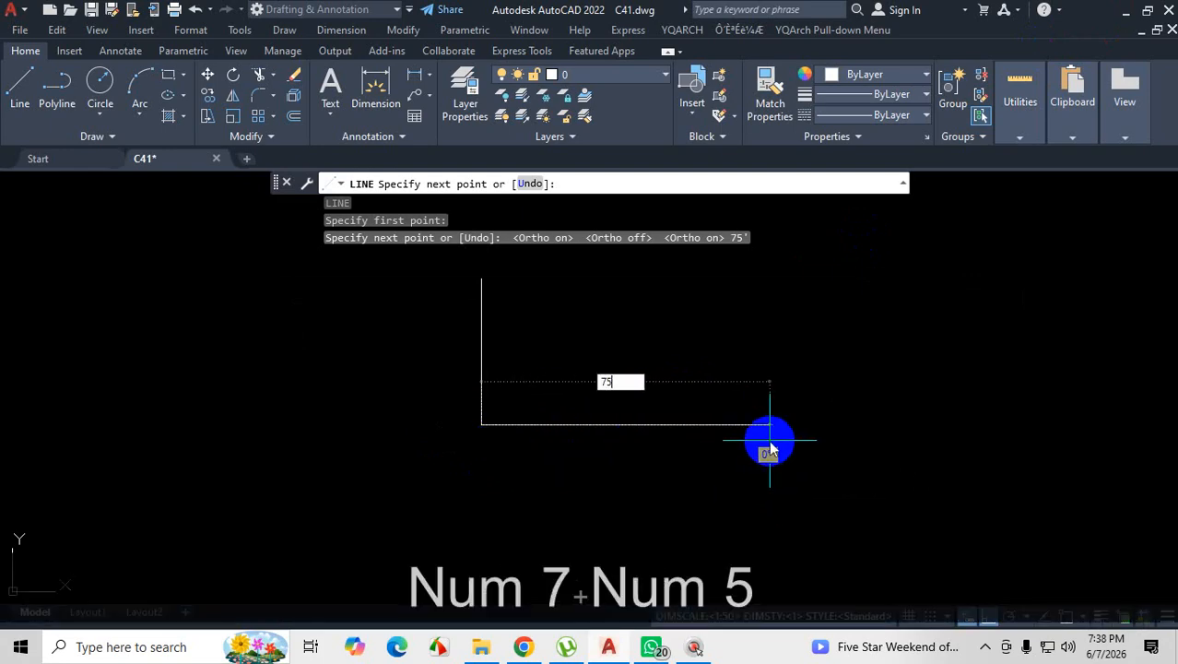
{"action": "type", "text": "'"}
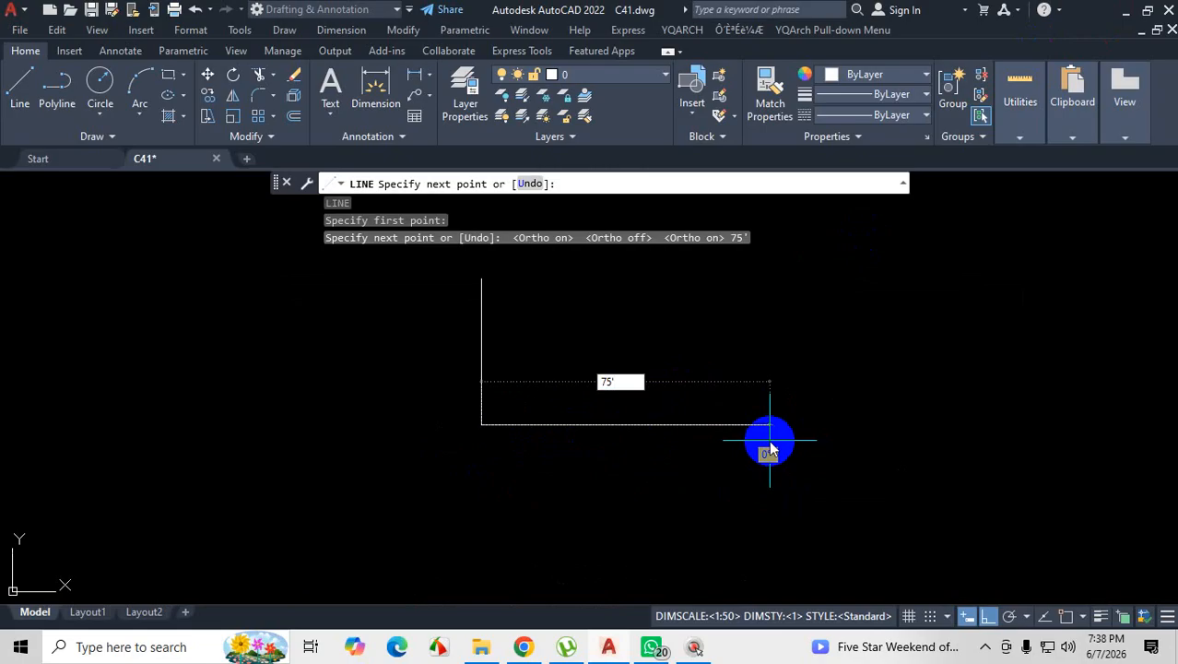
{"action": "key", "text": "Left"}
{"action": "key", "text": "Left"}
{"action": "key", "text": "Left"}
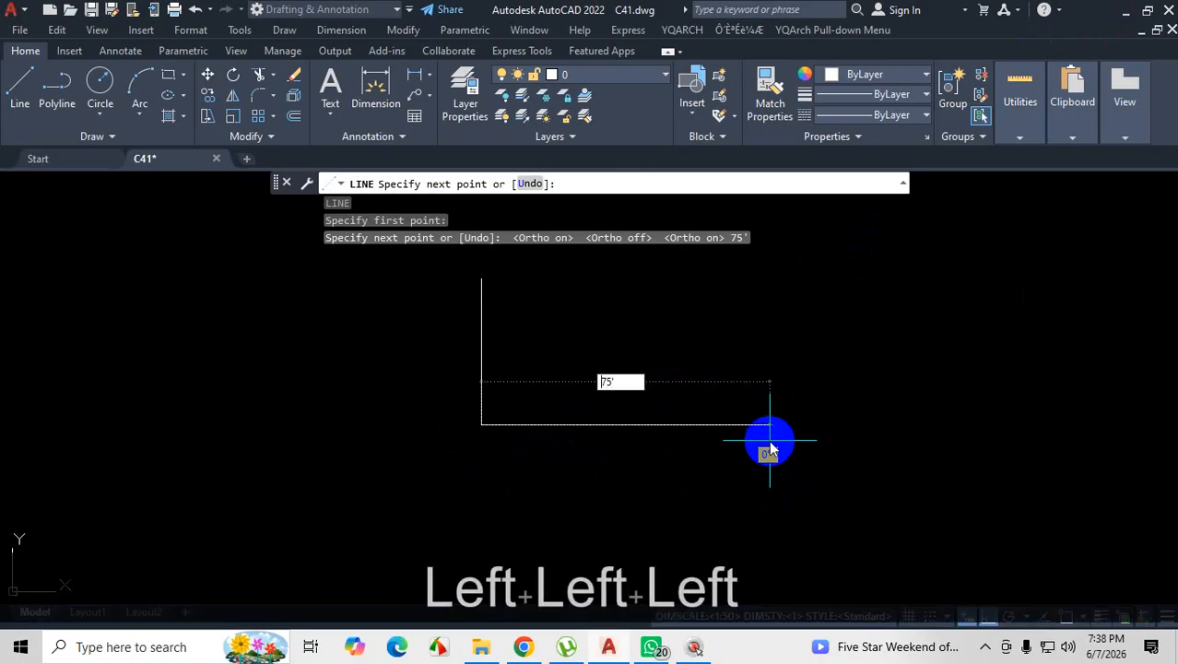
{"action": "type", "text": "-"}
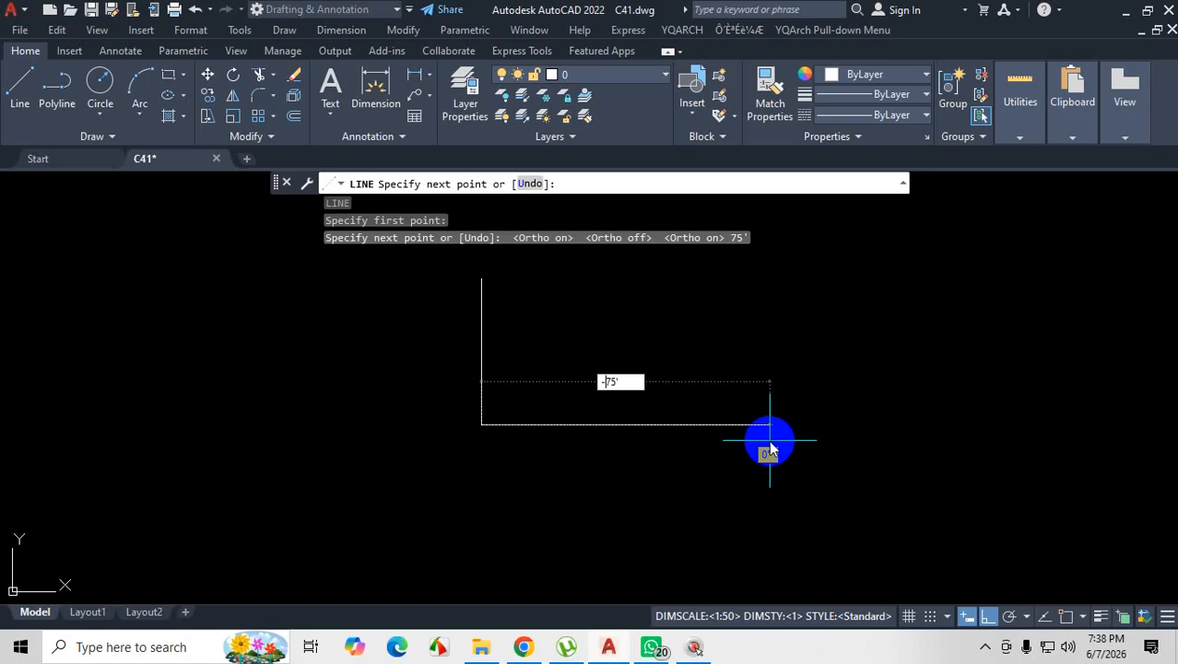
{"action": "key", "text": "BackSpace"}
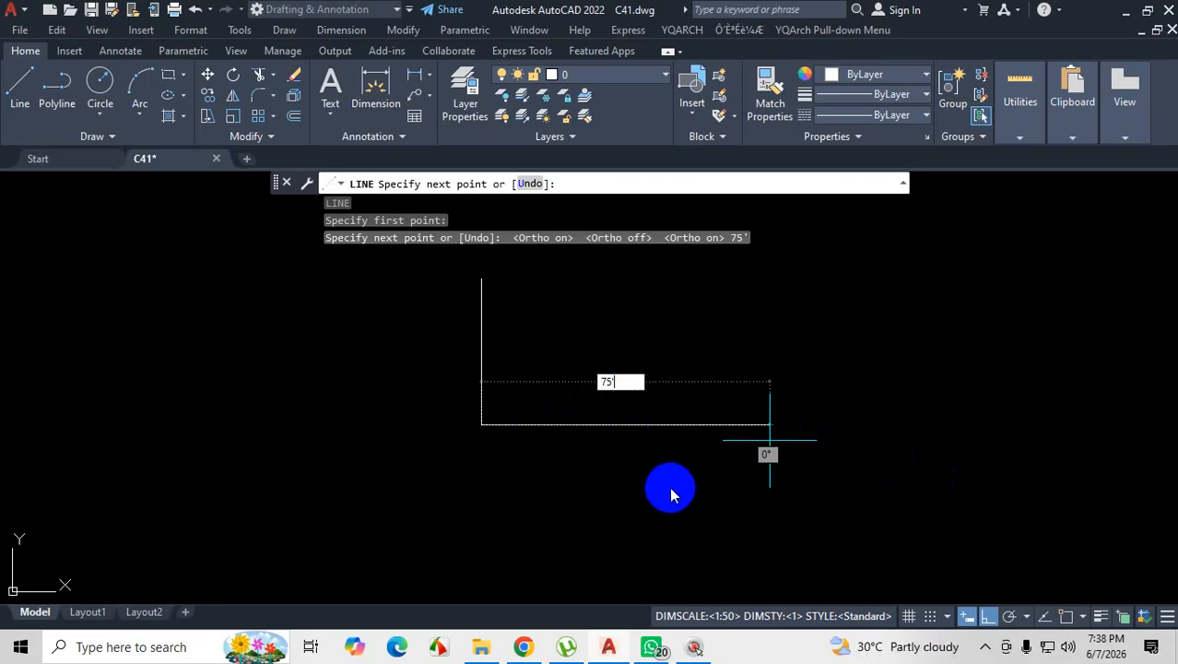
{"action": "key", "text": "Escape"}
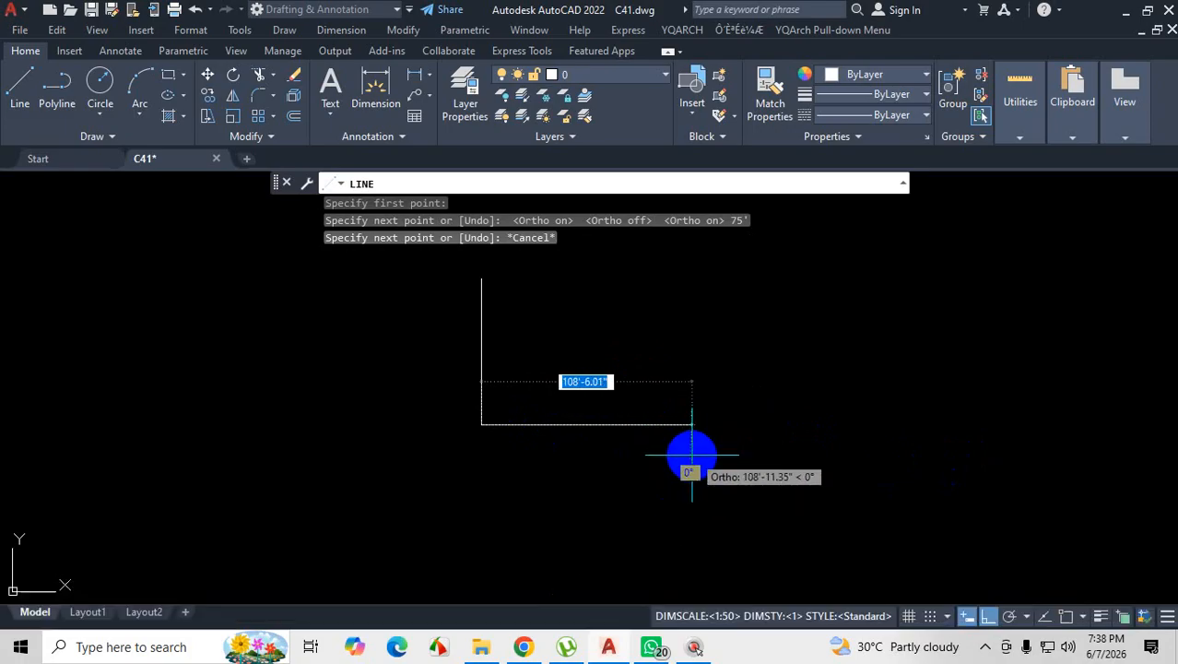
Enter 75' for the horizontal segment from the vertical line's lower end, pick its endpoint freely toward the right, and end the line.
{"action": "type", "text": "75'"}
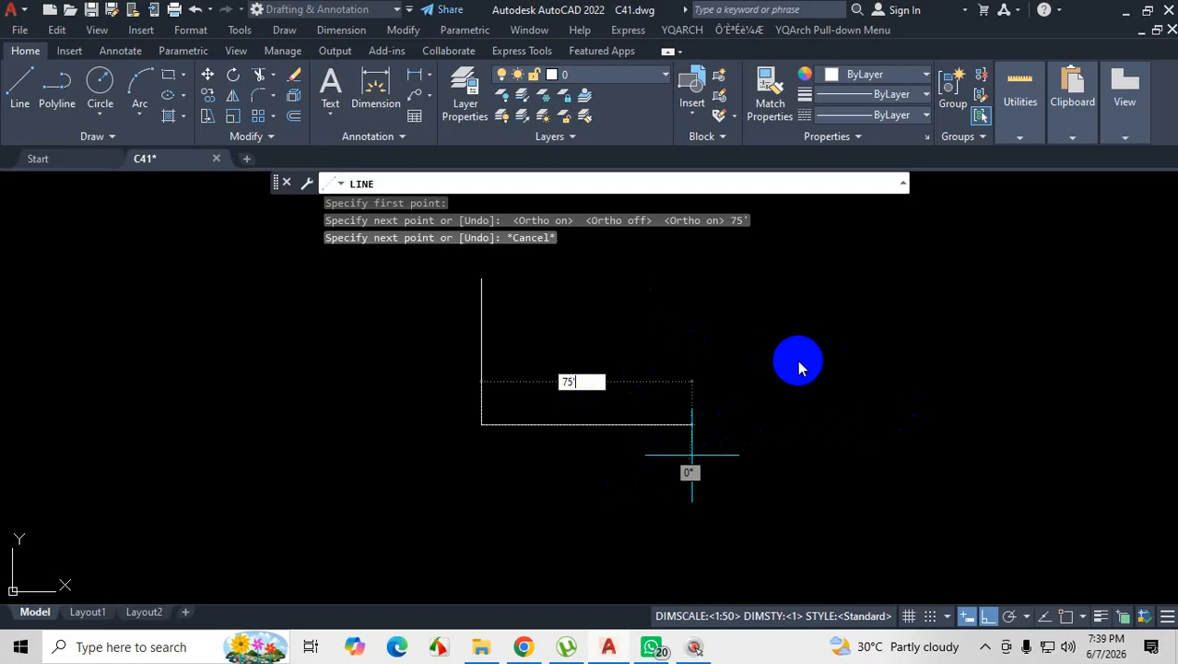
{"action": "left_click", "coordinate": [752, 425]}
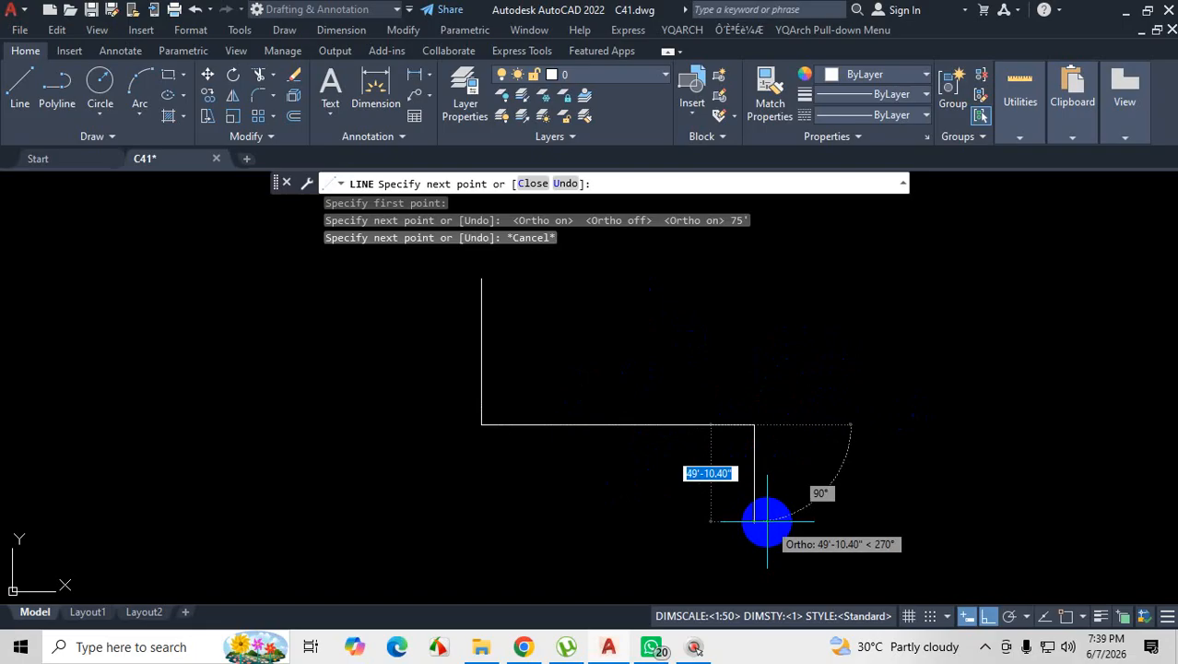
{"action": "key", "text": "Escape"}
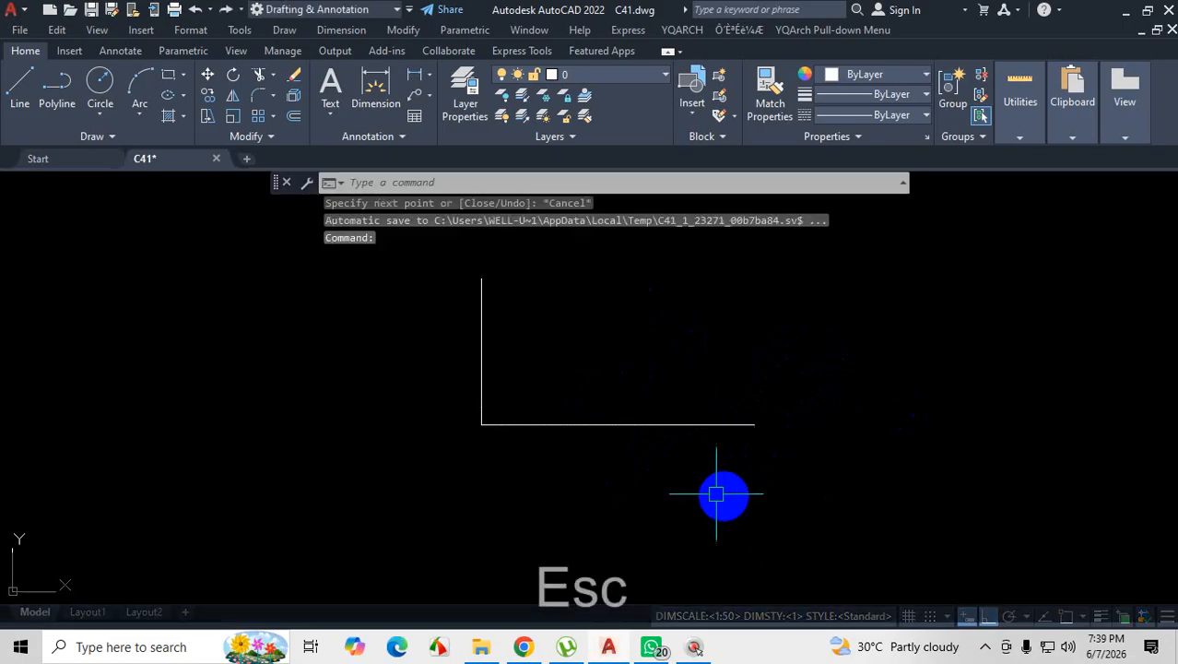
Measure the length of the horizontal line with the quick measure tool, ending the measurement.
{"action": "mouse_move", "coordinate": [1012, 123]}
{"action": "left_click", "coordinate": [1023, 164]}
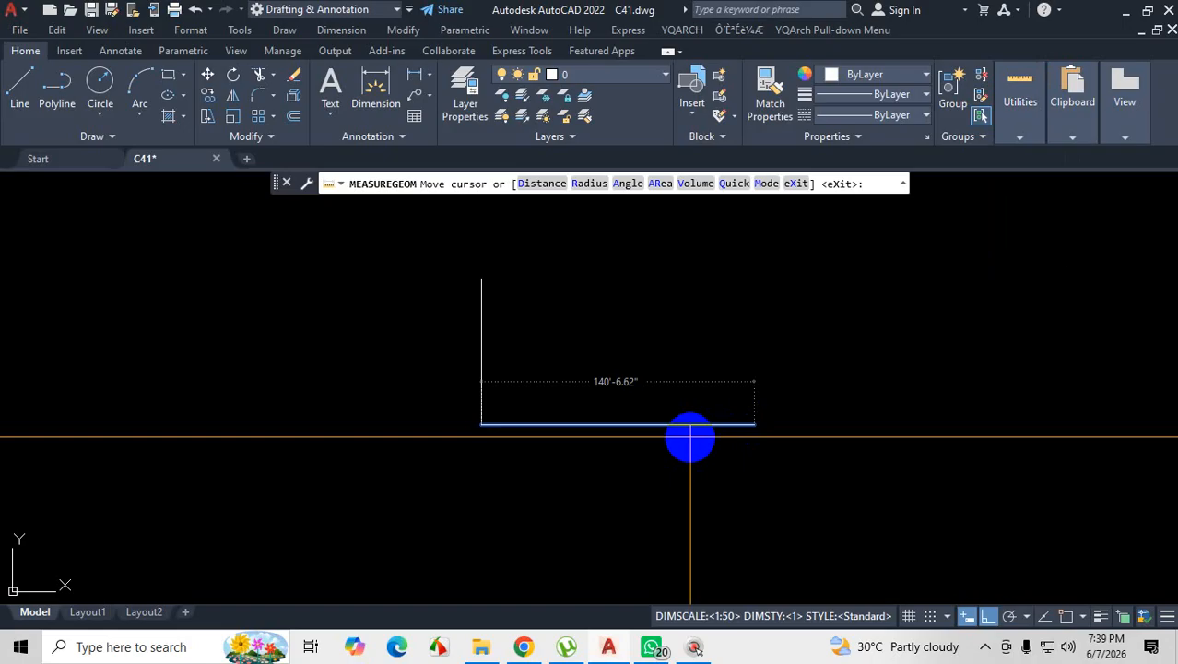
{"action": "key", "text": "Escape"}
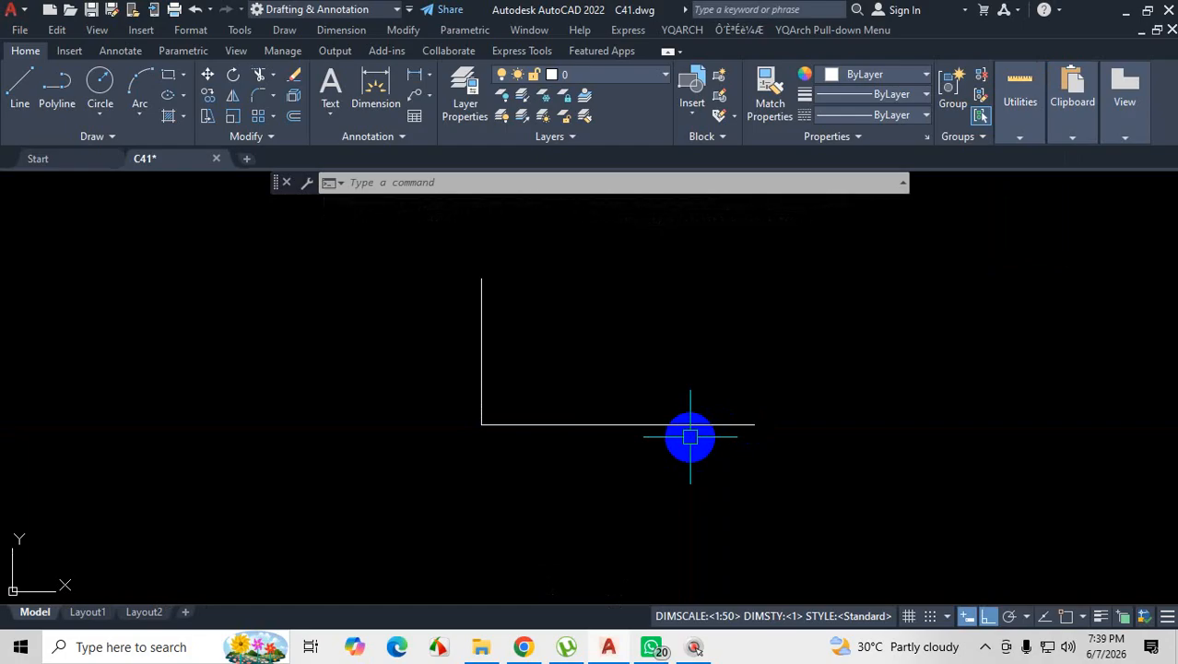
Undo the drawn lines until the drawing area is empty, and turn off the grid display.
{"action": "key", "text": "ctrl+z"}
{"action": "key", "text": "ctrl+z"}
{"action": "key", "text": "ctrl+z"}
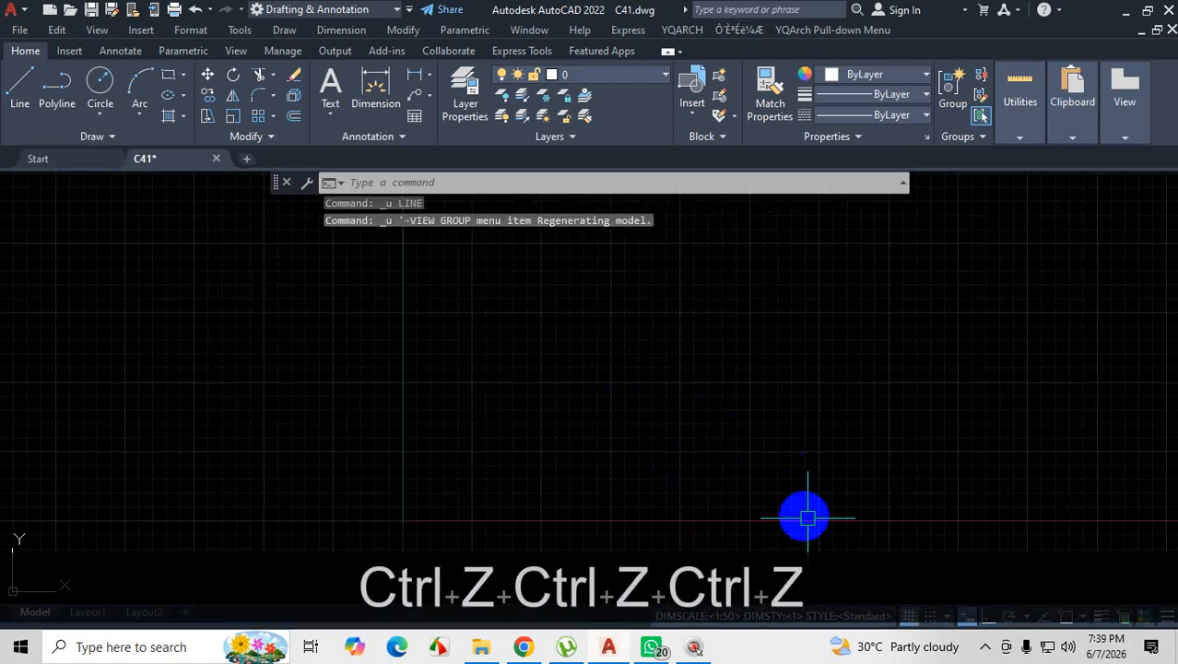
{"action": "left_click", "coordinate": [909, 616]}
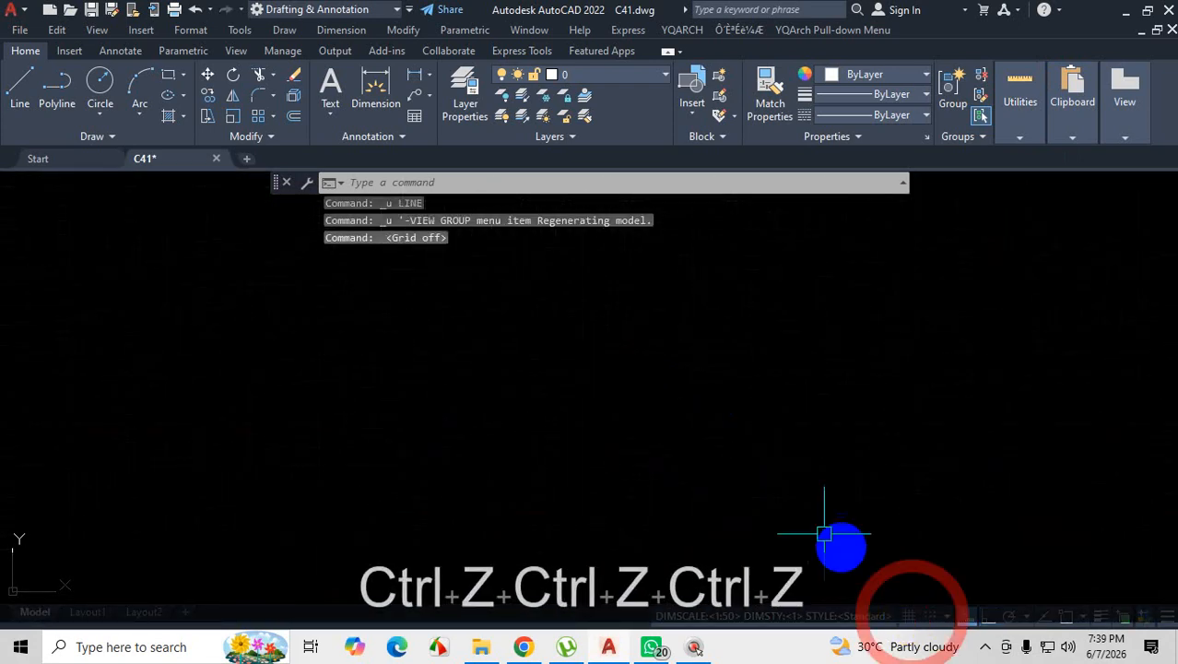
Start a new line in the empty drawing area, turn on Ortho mode, and draw the first segment 75' straight down.
{"action": "left_click", "coordinate": [29, 89]}
{"action": "left_click", "coordinate": [401, 260]}
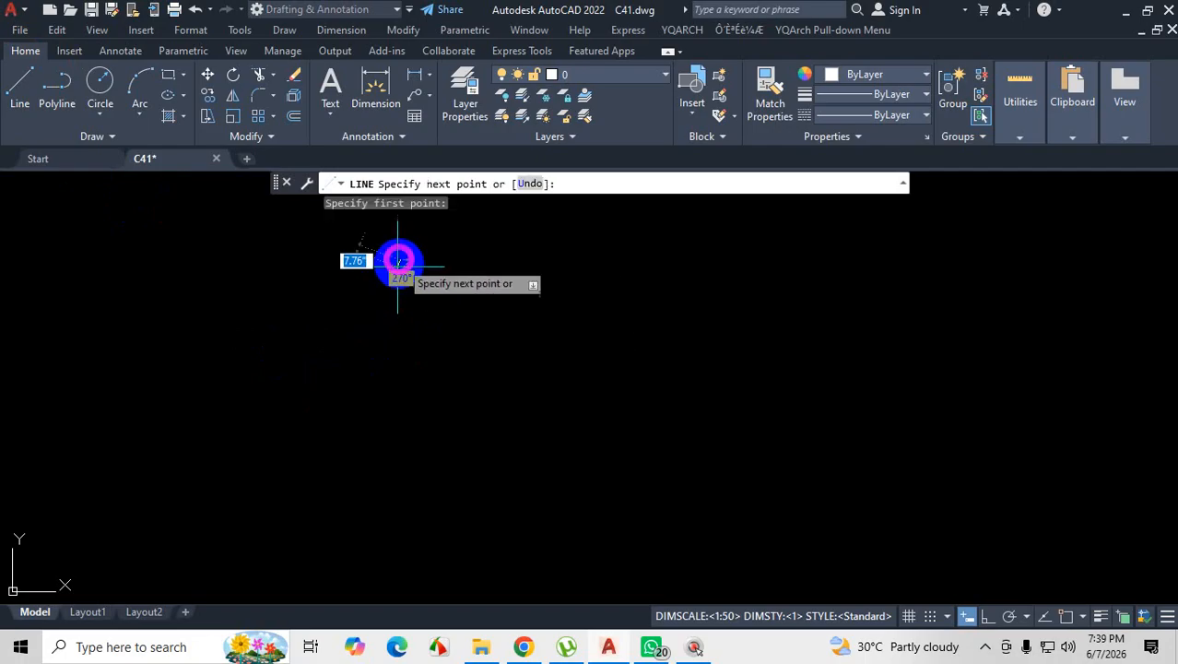
{"action": "left_click", "coordinate": [987, 616]}
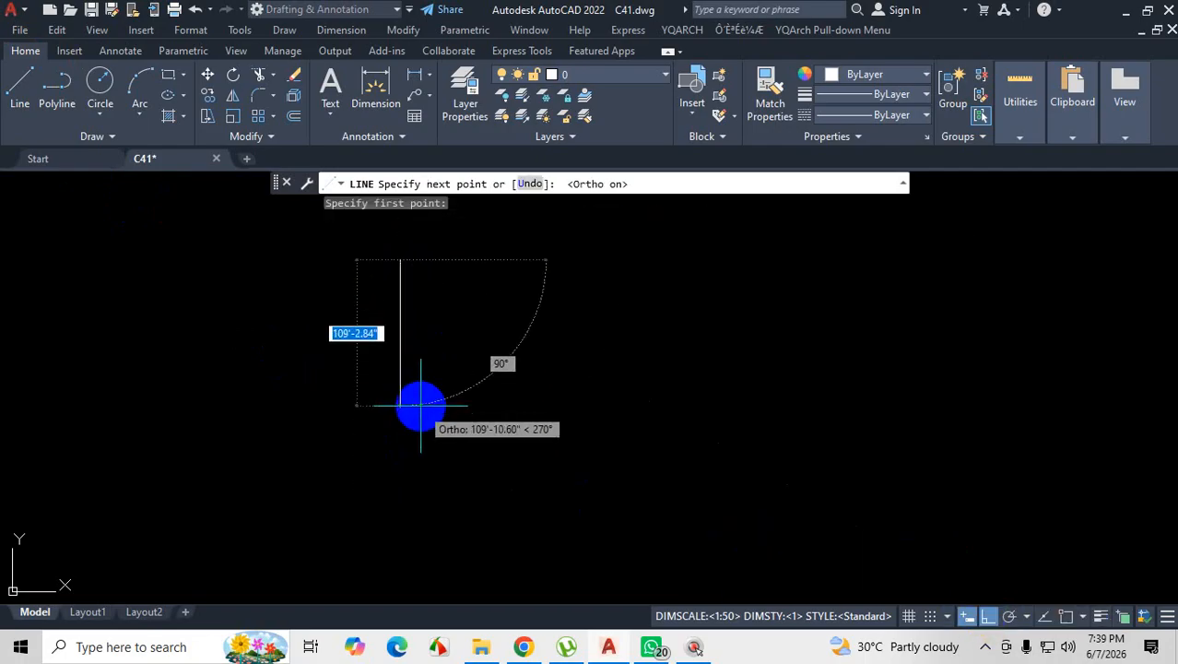
{"action": "type", "text": "75'"}
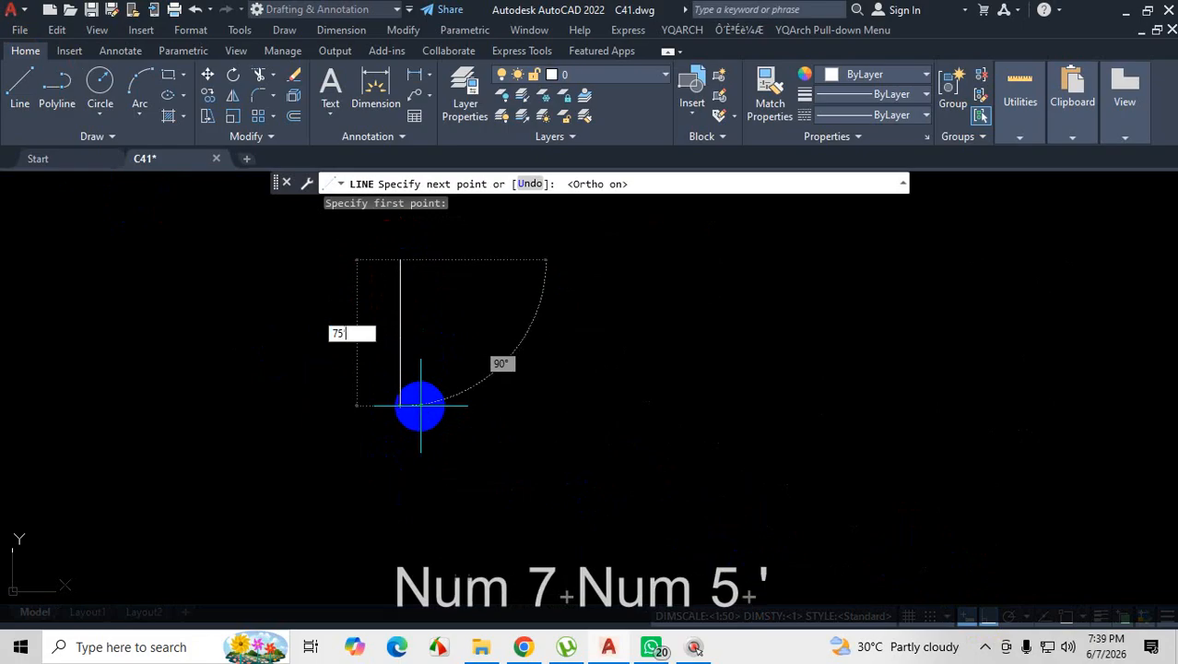
{"action": "key", "text": "Return"}
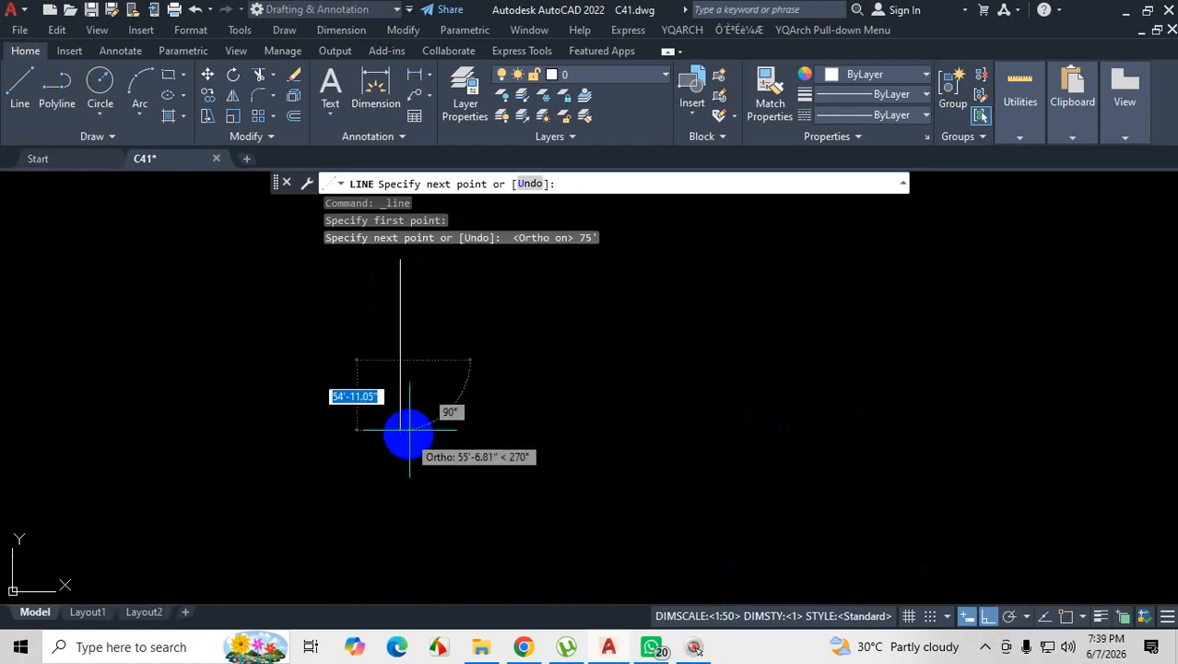
Examine the pending downward segment against the finished 75' line, magnifying and marking both ends and the overlapping portion.
{"action": "scroll", "coordinate": [456, 357], "scroll_direction": "down", "scroll_amount": 2}
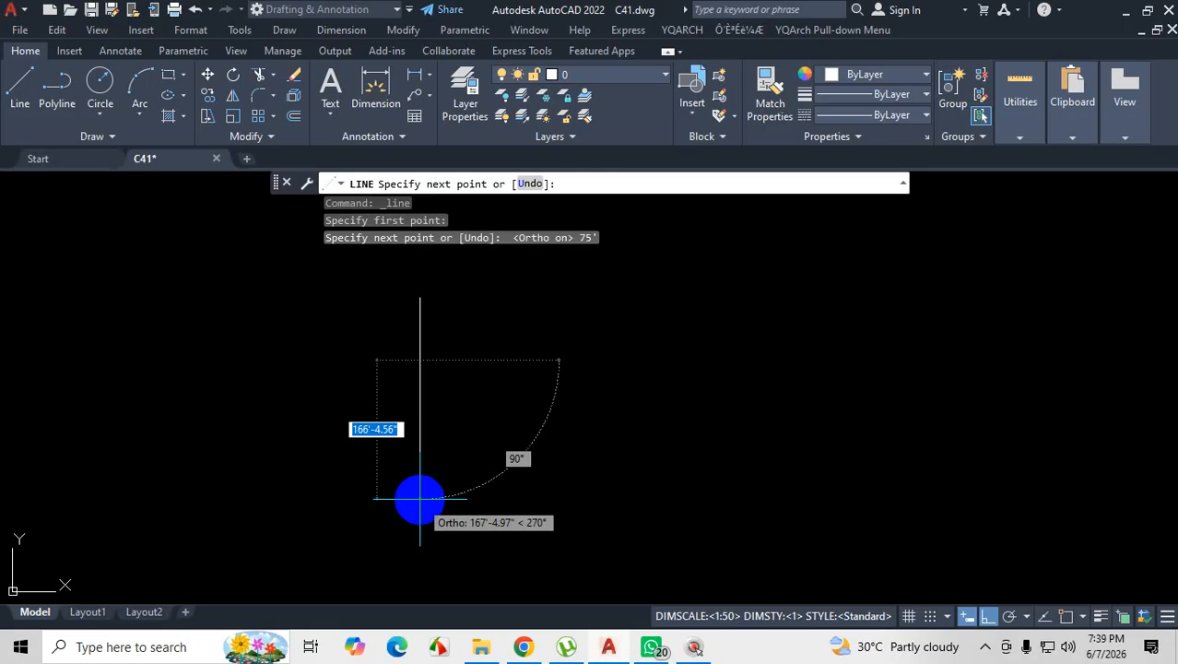
{"action": "scroll", "coordinate": [425, 487], "scroll_direction": "down", "scroll_amount": 2}
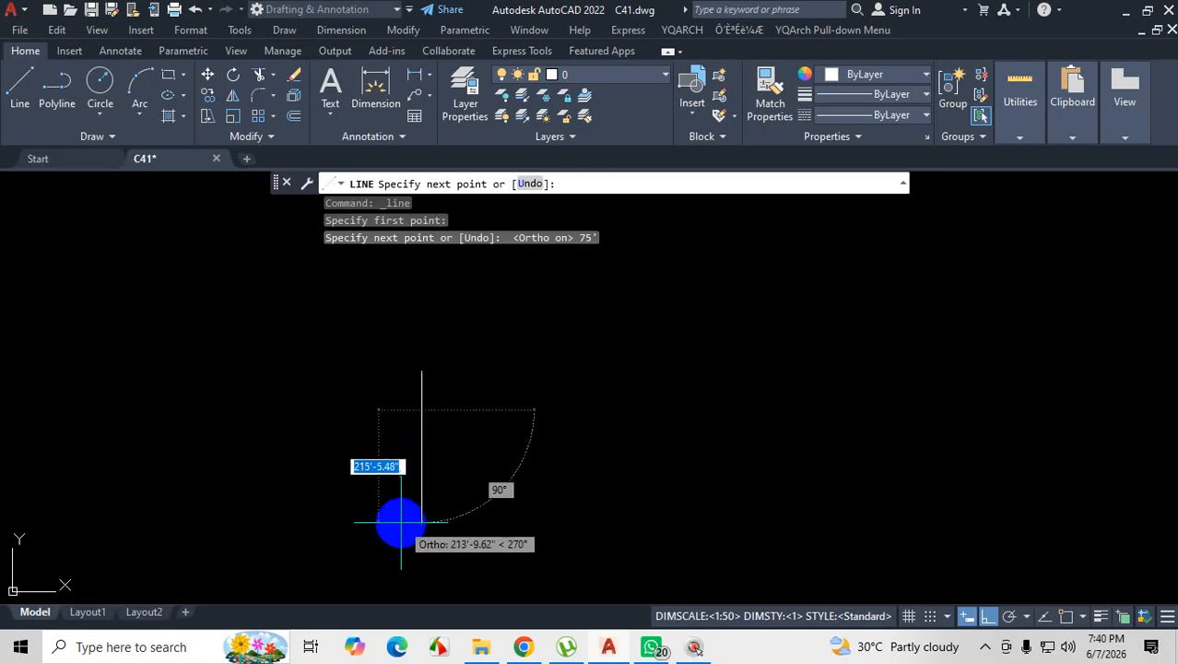
{"action": "scroll", "coordinate": [401, 521], "scroll_direction": "up", "scroll_amount": 4}
{"action": "scroll", "coordinate": [407, 522], "scroll_direction": "down", "scroll_amount": 2}
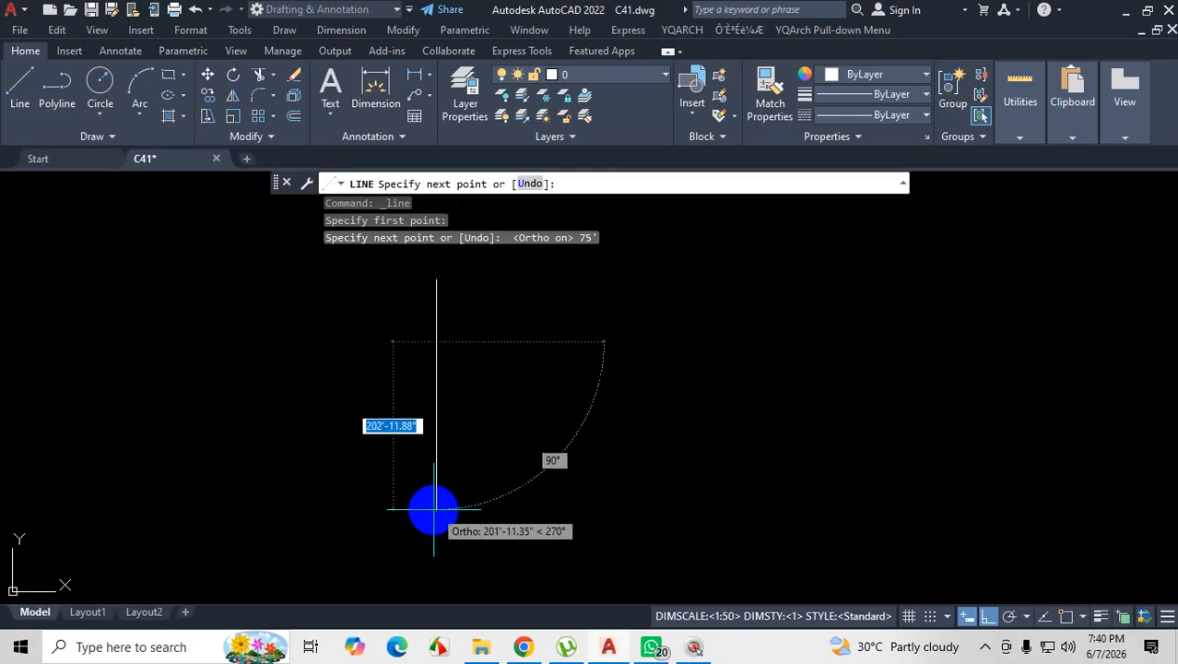
{"action": "key", "text": "ctrl+1"}
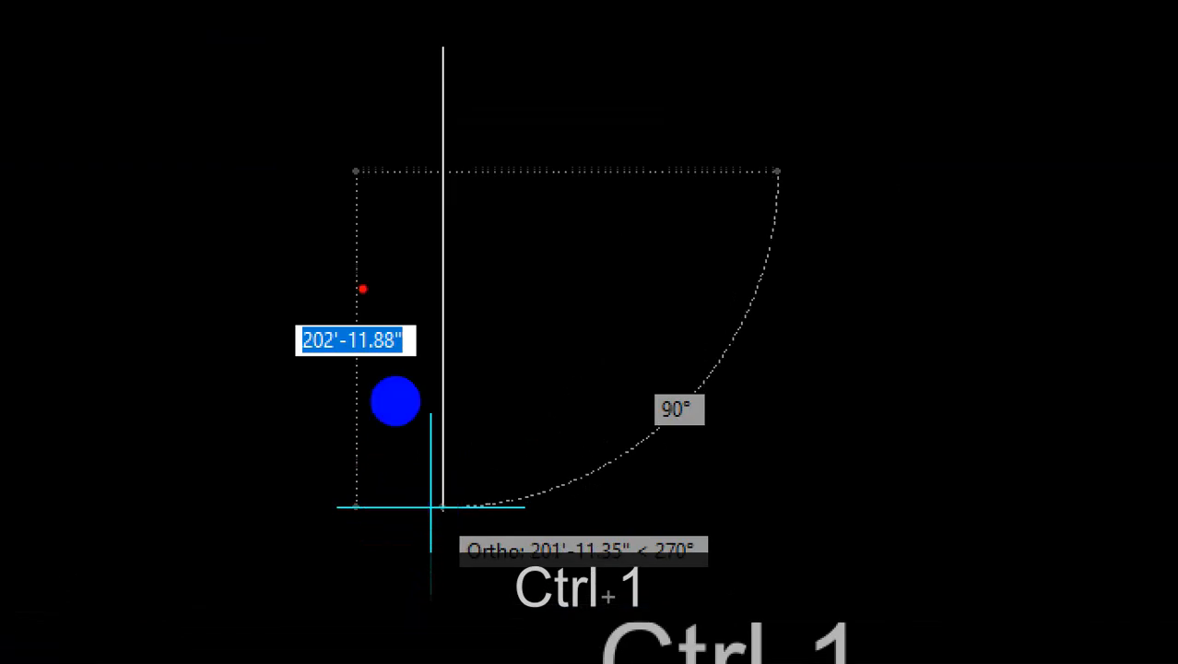
{"action": "left_click_drag", "start_coordinate": [448, 40], "coordinate": [453, 41]}
{"action": "left_click_drag", "start_coordinate": [435, 169], "coordinate": [448, 169]}
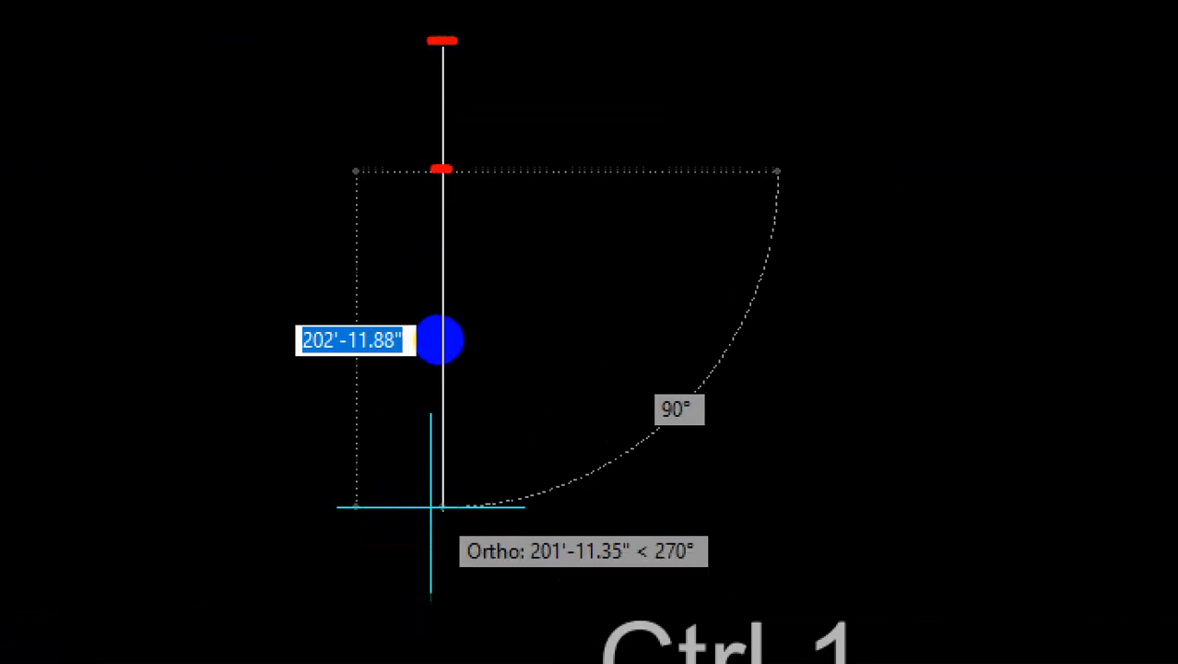
{"action": "mouse_move", "coordinate": [361, 191]}
{"action": "left_mouse_down"}
{"action": "mouse_move", "coordinate": [415, 447]}
{"action": "mouse_move", "coordinate": [403, 488]}
{"action": "left_mouse_up"}
{"action": "left_click_drag", "start_coordinate": [446, 161], "coordinate": [435, 512]}
{"action": "key", "text": "Escape"}
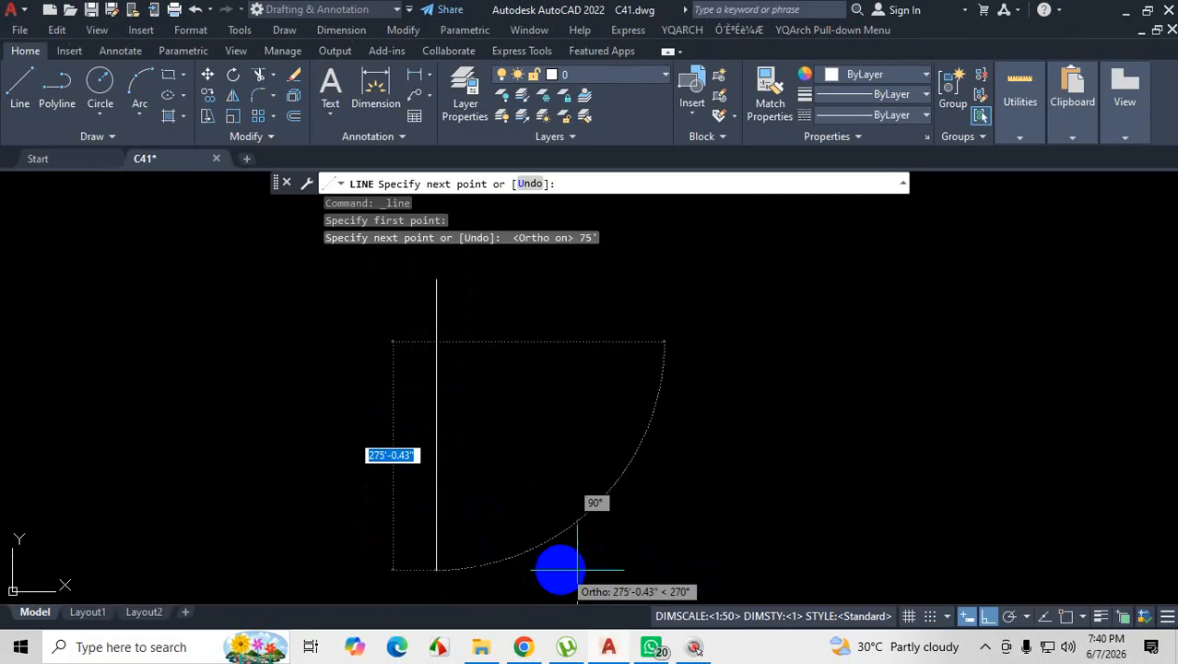
{"action": "scroll", "coordinate": [489, 447], "scroll_direction": "down", "scroll_amount": 1}
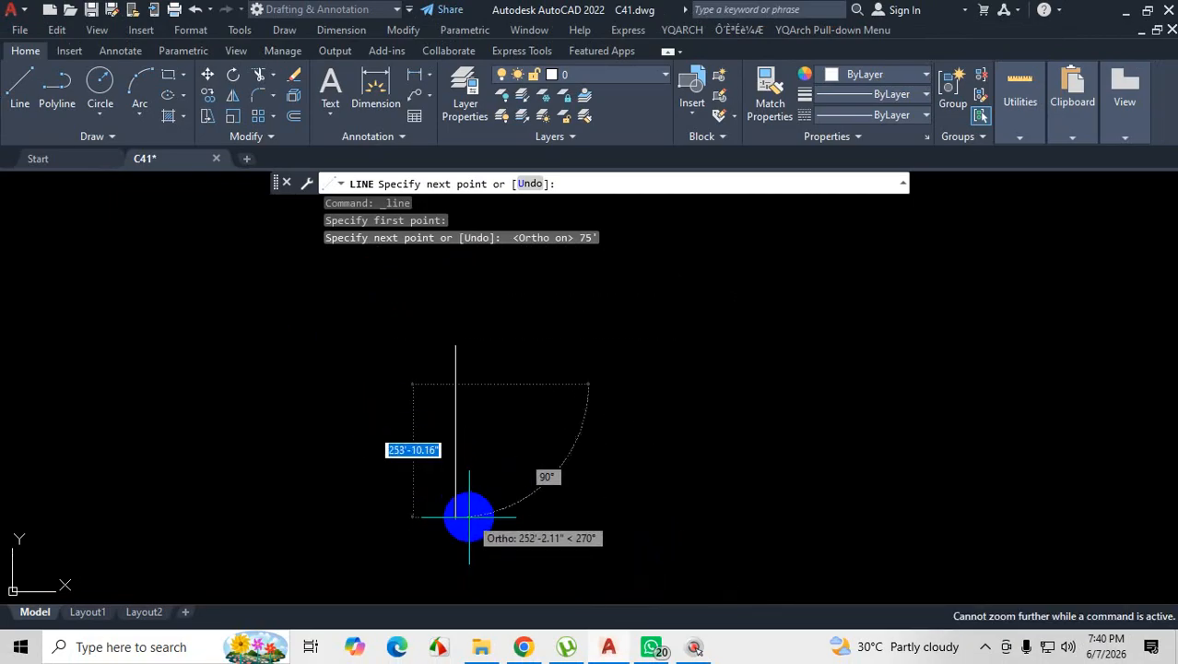
{"action": "scroll", "coordinate": [469, 513], "scroll_direction": "down", "scroll_amount": 1}
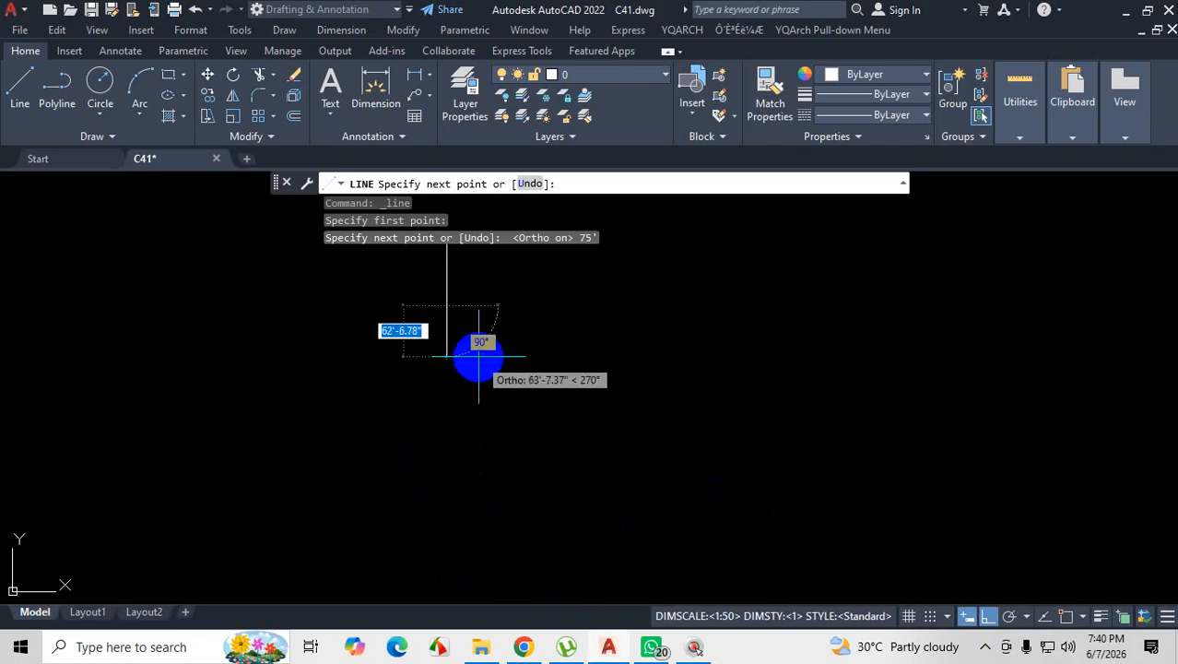
{"action": "scroll", "coordinate": [492, 429], "scroll_direction": "down", "scroll_amount": 2}
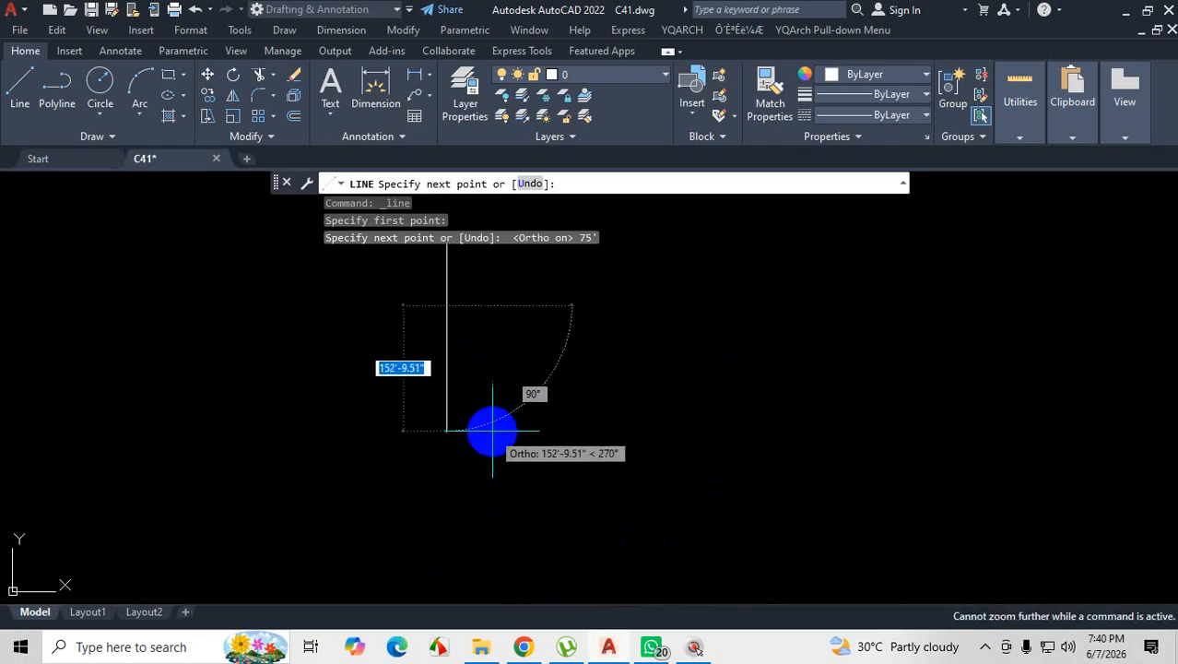
Try a freely picked horizontal segment rightward from the 75' line's lower end, mark it up magnified, and undo the whole line.
{"action": "left_click", "coordinate": [733, 340]}
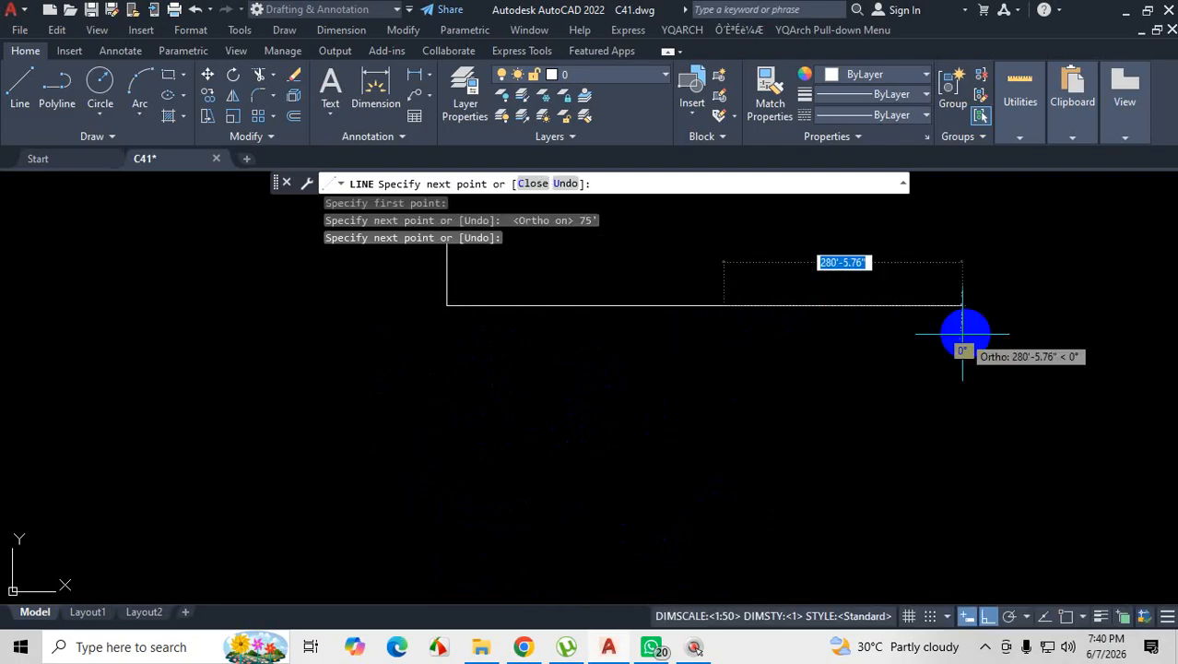
{"action": "scroll", "coordinate": [802, 378], "scroll_direction": "down", "scroll_amount": 2}
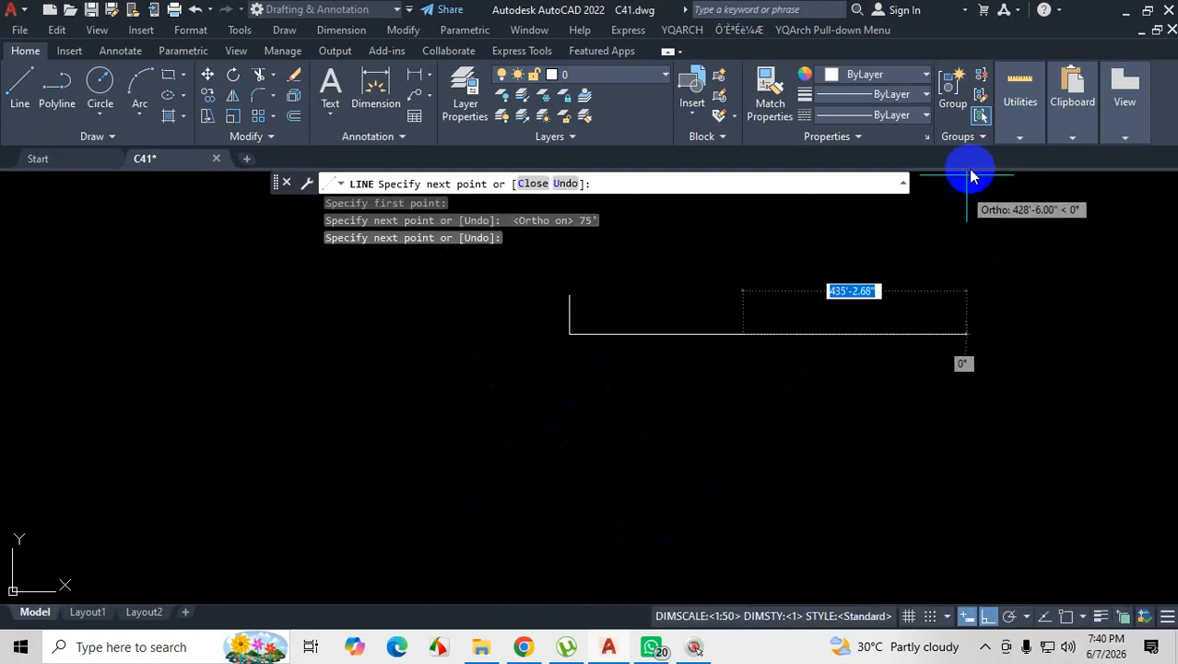
{"action": "key", "text": "ctrl+1"}
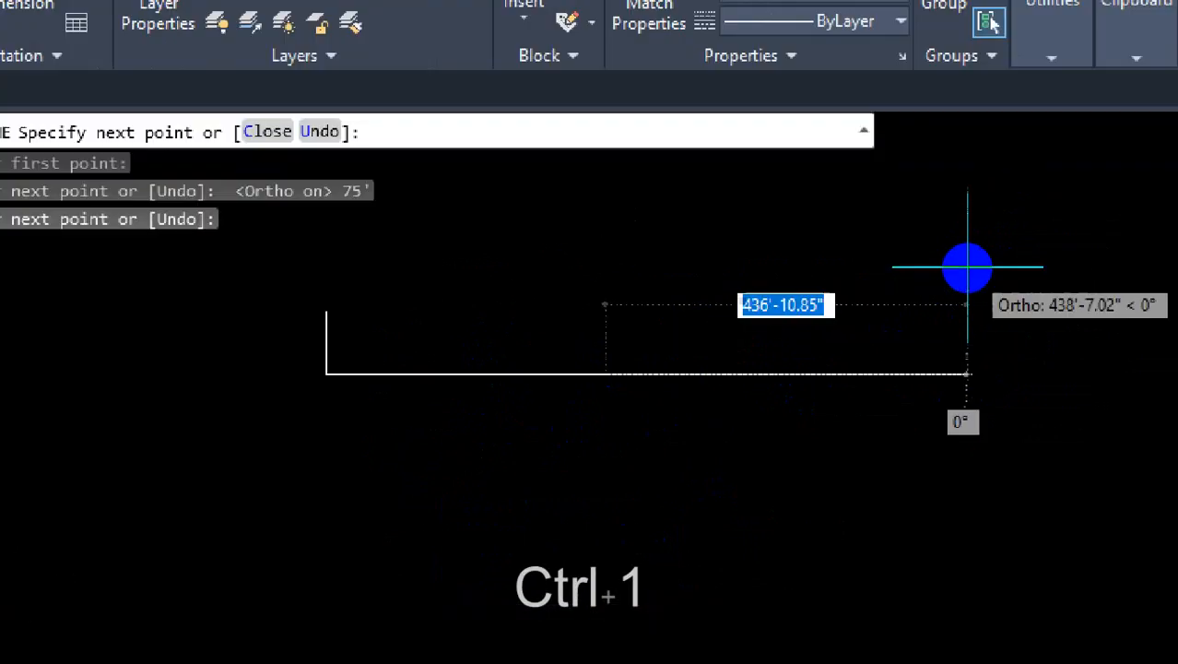
{"action": "mouse_move", "coordinate": [505, 395]}
{"action": "left_mouse_down"}
{"action": "mouse_move", "coordinate": [860, 392]}
{"action": "mouse_move", "coordinate": [512, 111]}
{"action": "left_mouse_up"}
{"action": "key", "text": "Escape"}
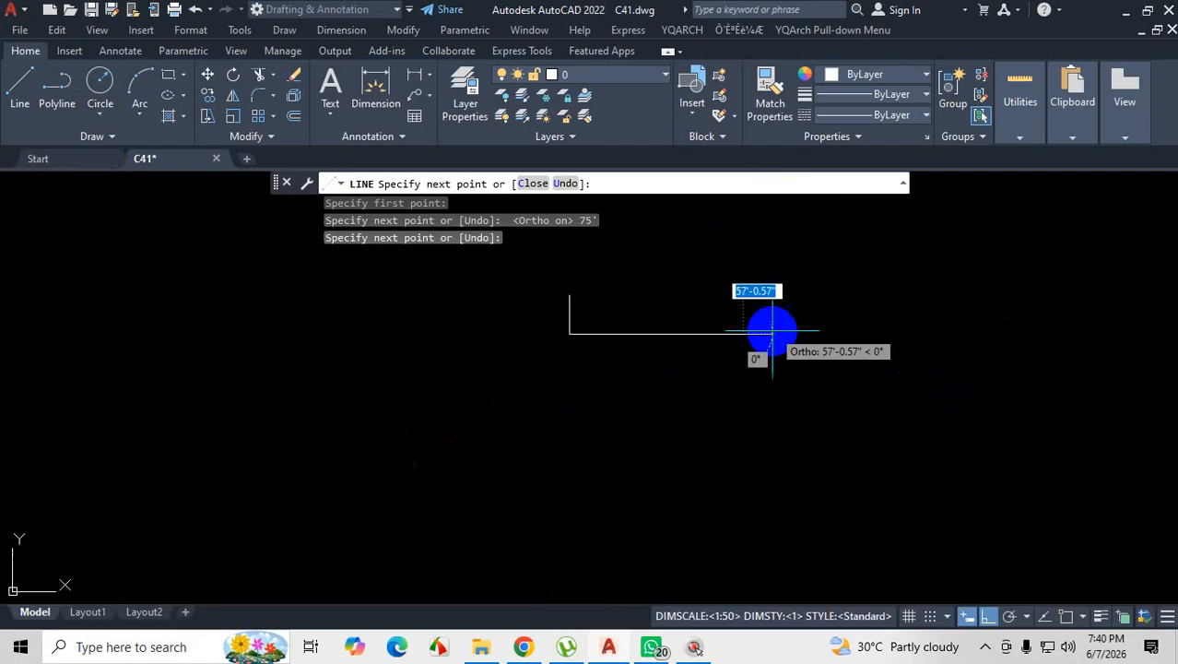
{"action": "key", "text": "Escape"}
{"action": "key", "text": "ctrl+z"}
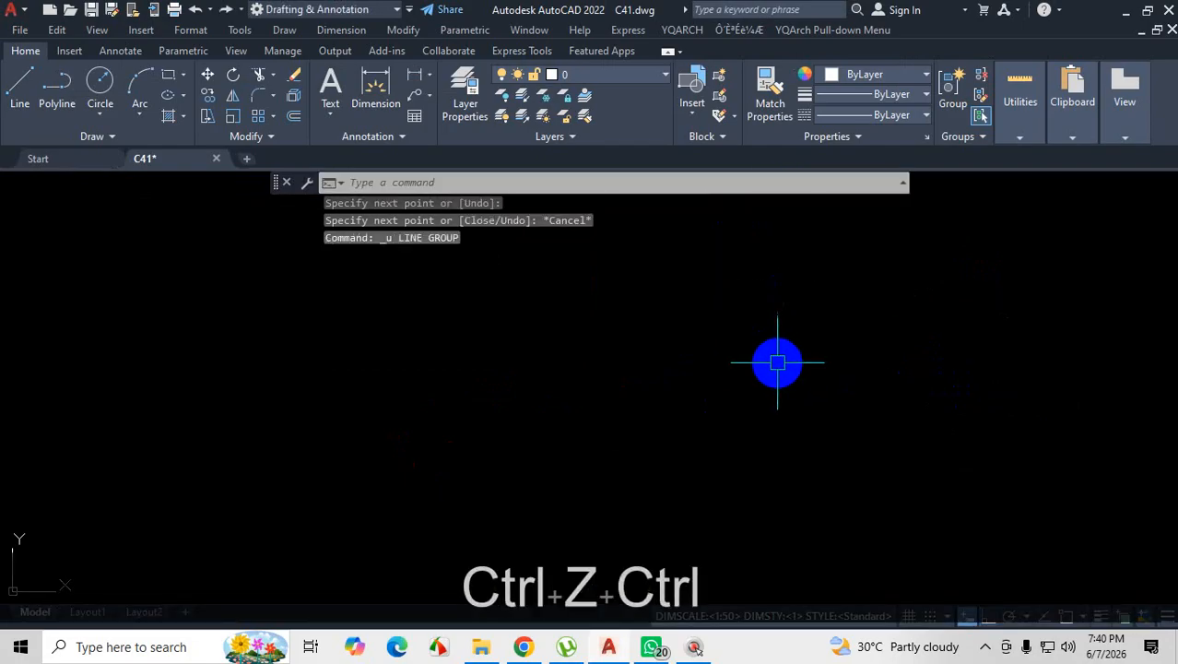
Start a new line in the empty drawing area, turn on Ortho mode, and draw a vertical segment 75' downward.
{"action": "left_click", "coordinate": [20, 85]}
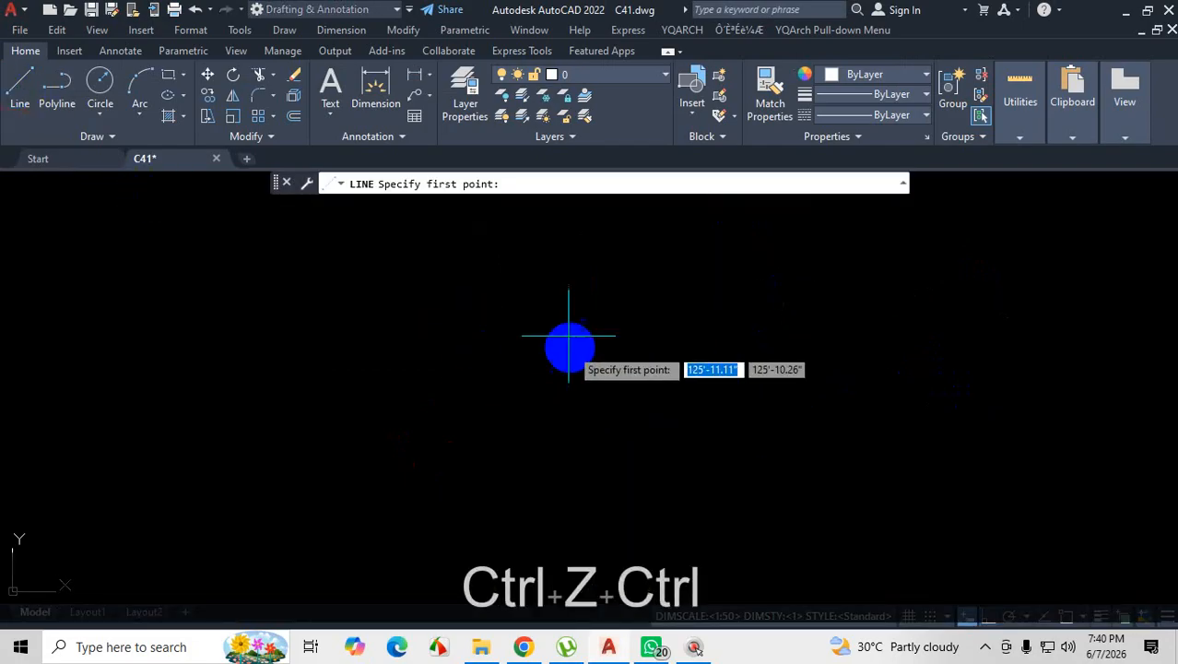
{"action": "left_click", "coordinate": [472, 259]}
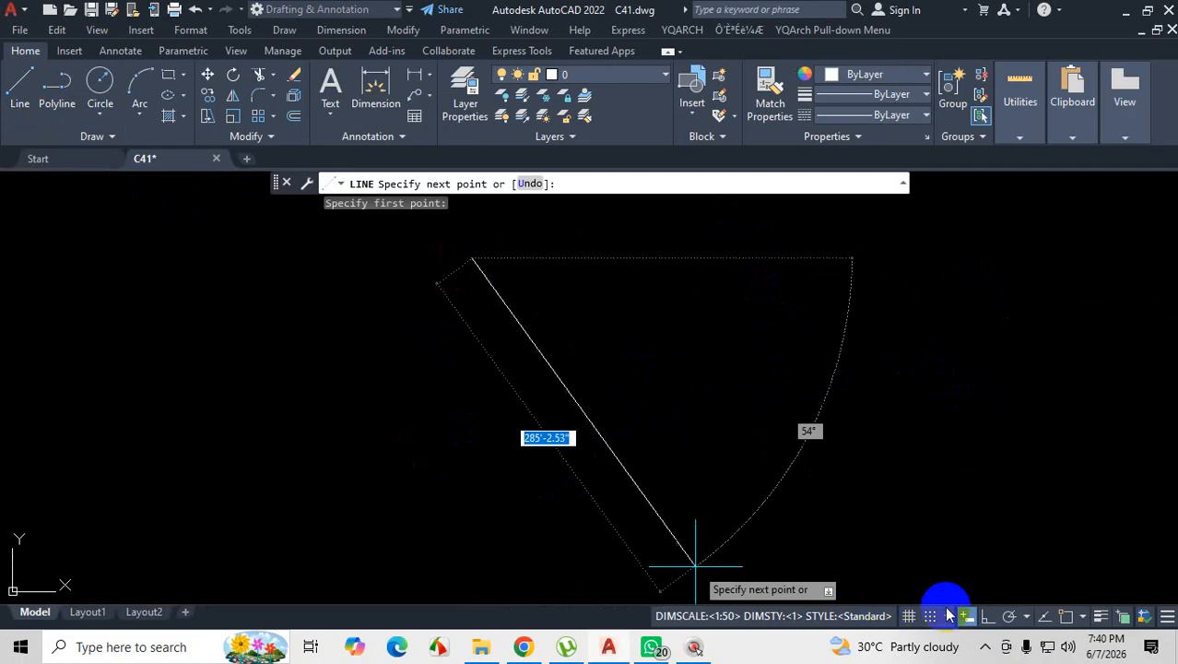
{"action": "left_click", "coordinate": [987, 616]}
{"action": "type", "text": "75"}
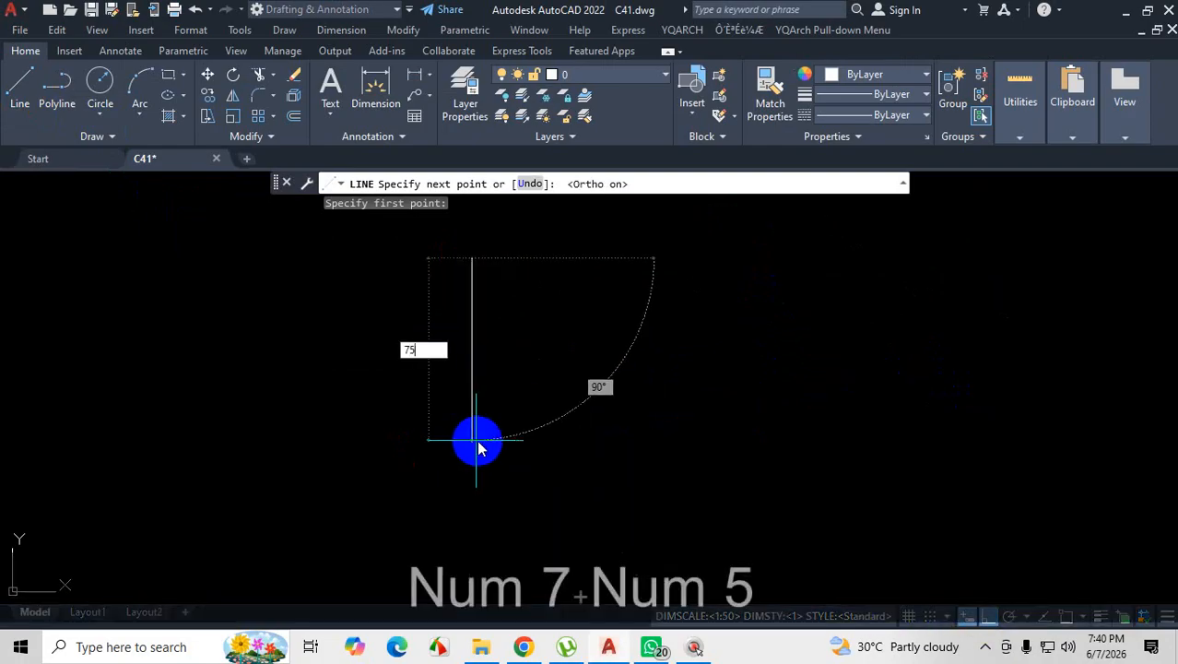
{"action": "type", "text": "'"}
{"action": "key", "text": "Return"}
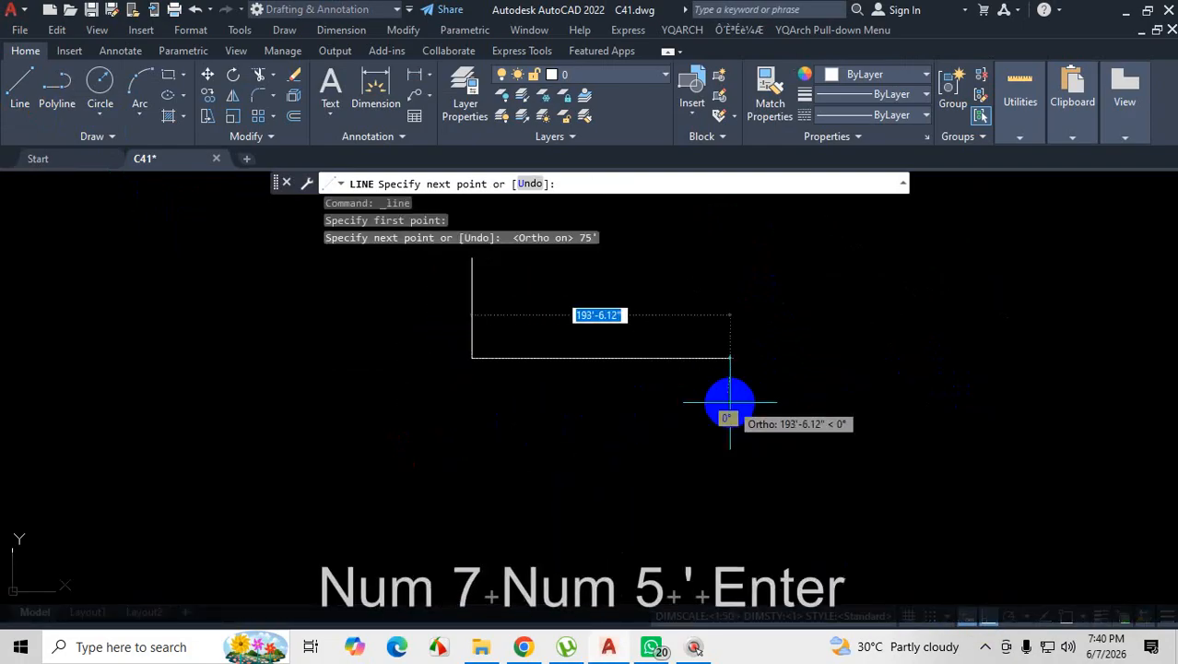
Try a 78' horizontal segment to the right from the vertical line's lower end and undo it.
{"action": "type", "text": "7"}
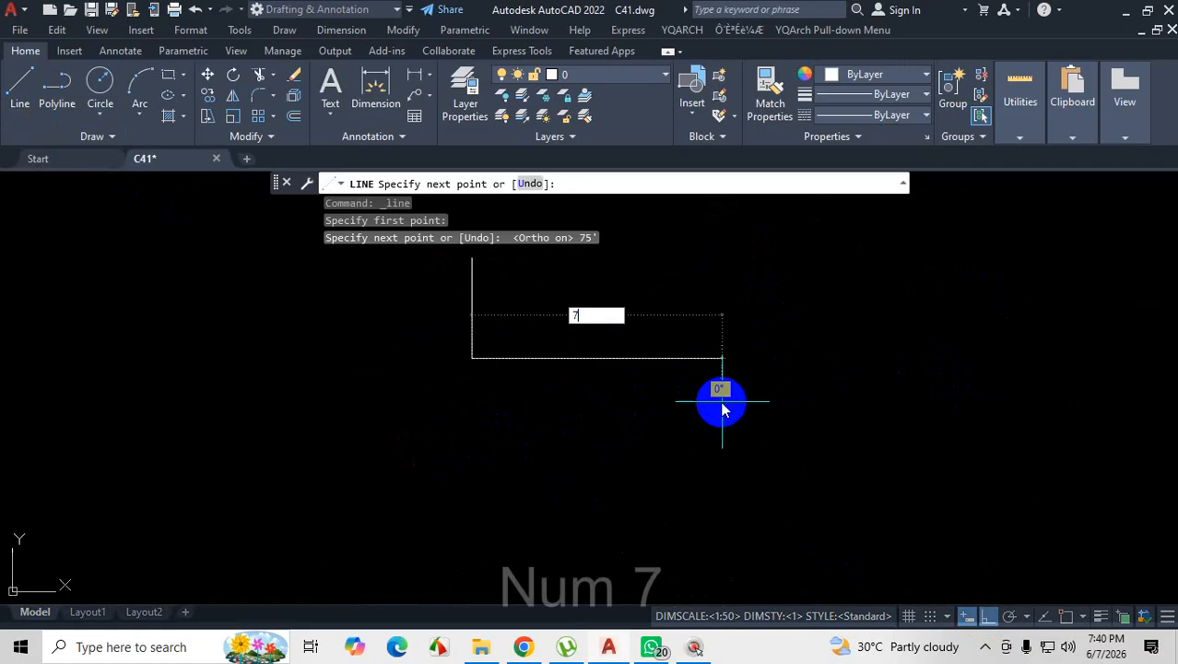
{"action": "type", "text": "8"}
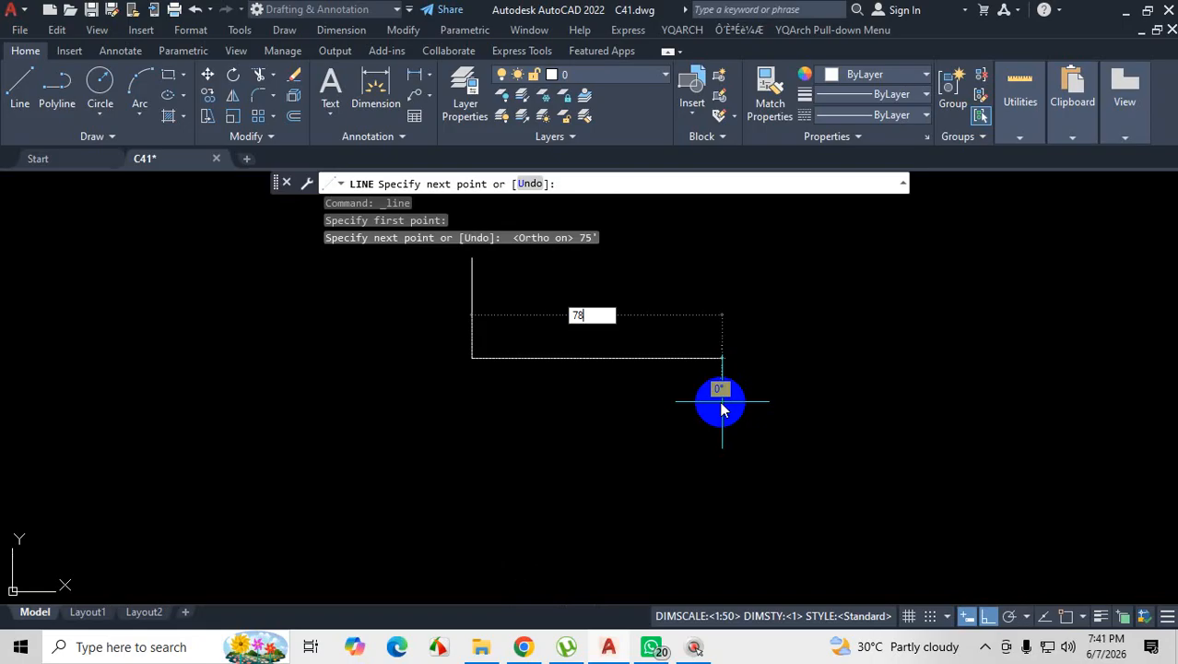
{"action": "type", "text": "'"}
{"action": "key", "text": "Return"}
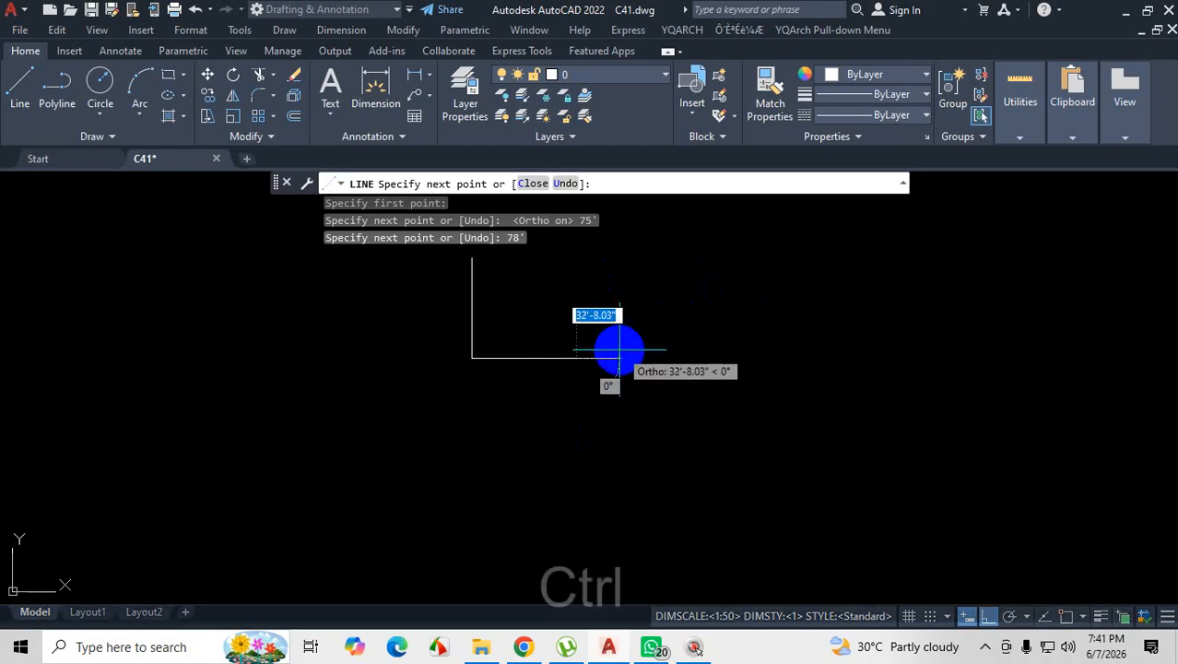
{"action": "key", "text": "ctrl+z"}
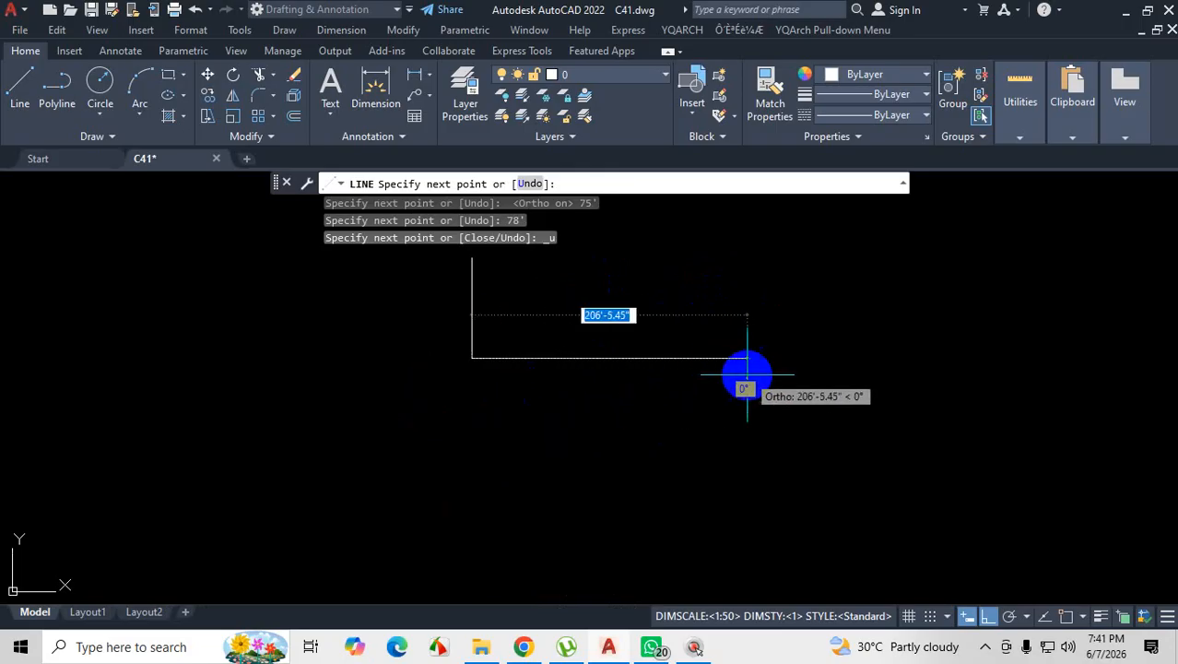
{"action": "left_click", "coordinate": [986, 650]}
{"action": "left_click", "coordinate": [1039, 573]}
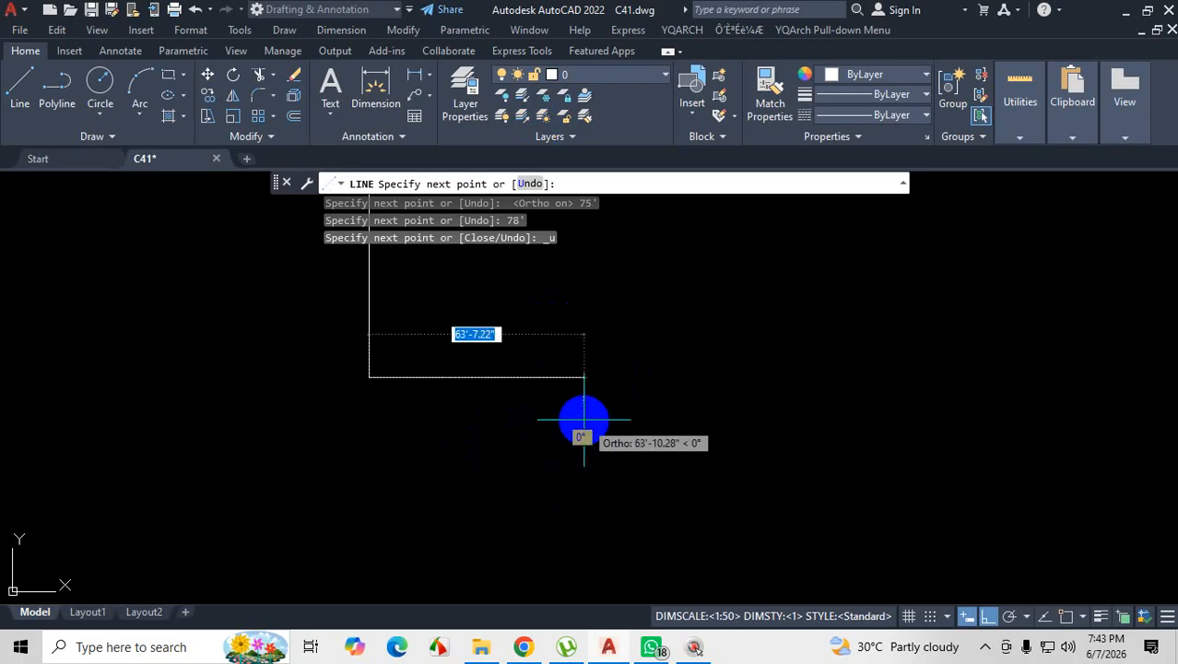
Draw a 75' horizontal segment to the right from the vertical line's lower end and end the line.
{"action": "type", "text": "75'"}
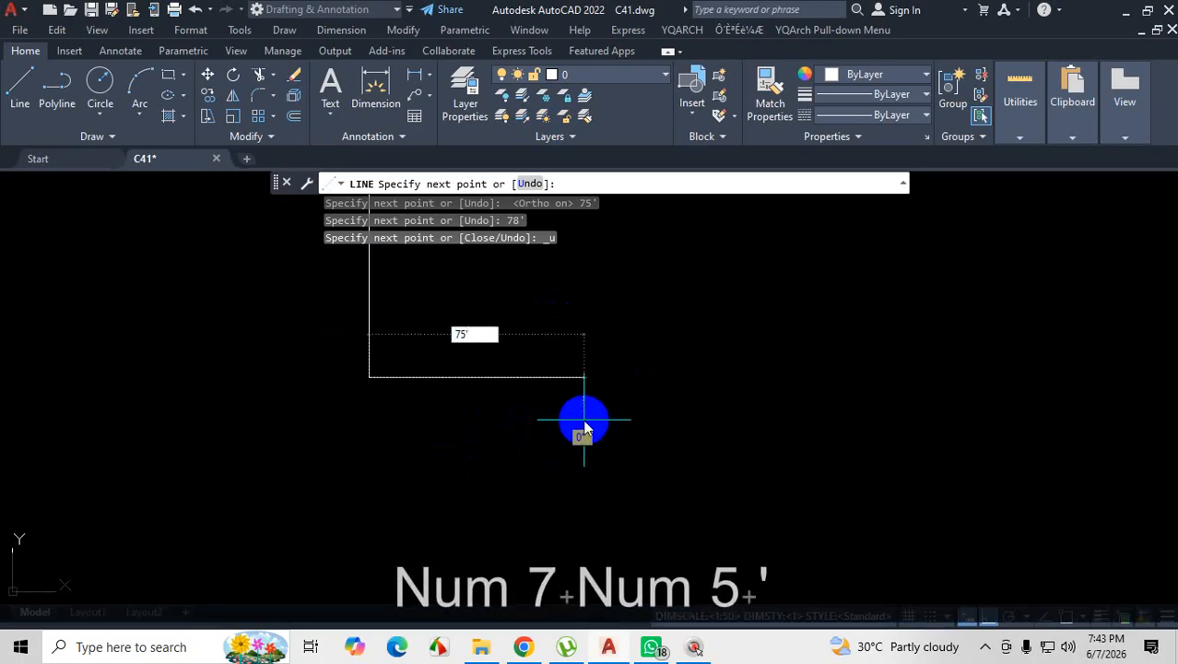
{"action": "key", "text": "Return"}
{"action": "key", "text": "Escape"}
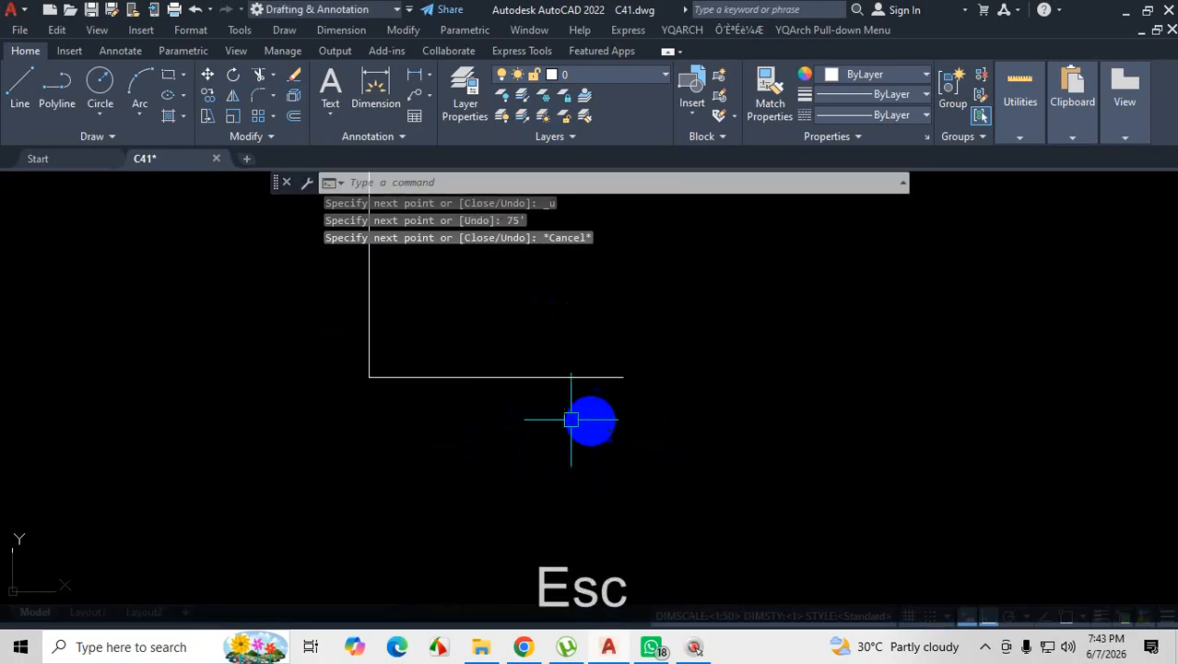
{"action": "scroll", "coordinate": [586, 416], "scroll_direction": "down", "scroll_amount": 4}
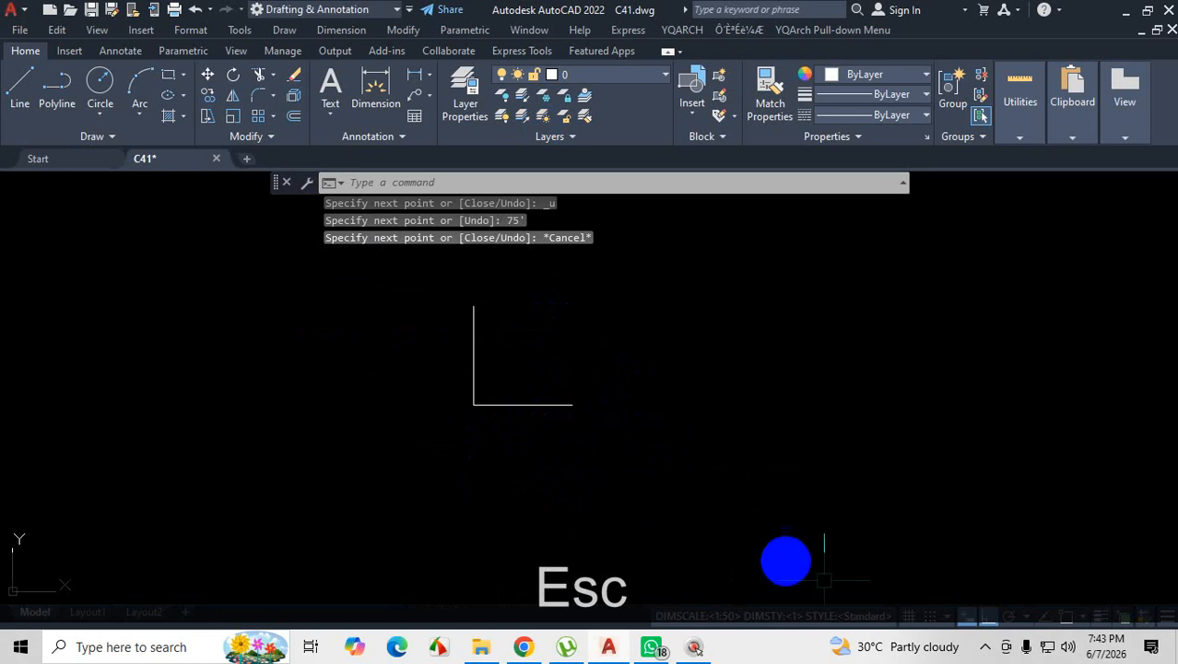
{"action": "left_click", "coordinate": [984, 649]}
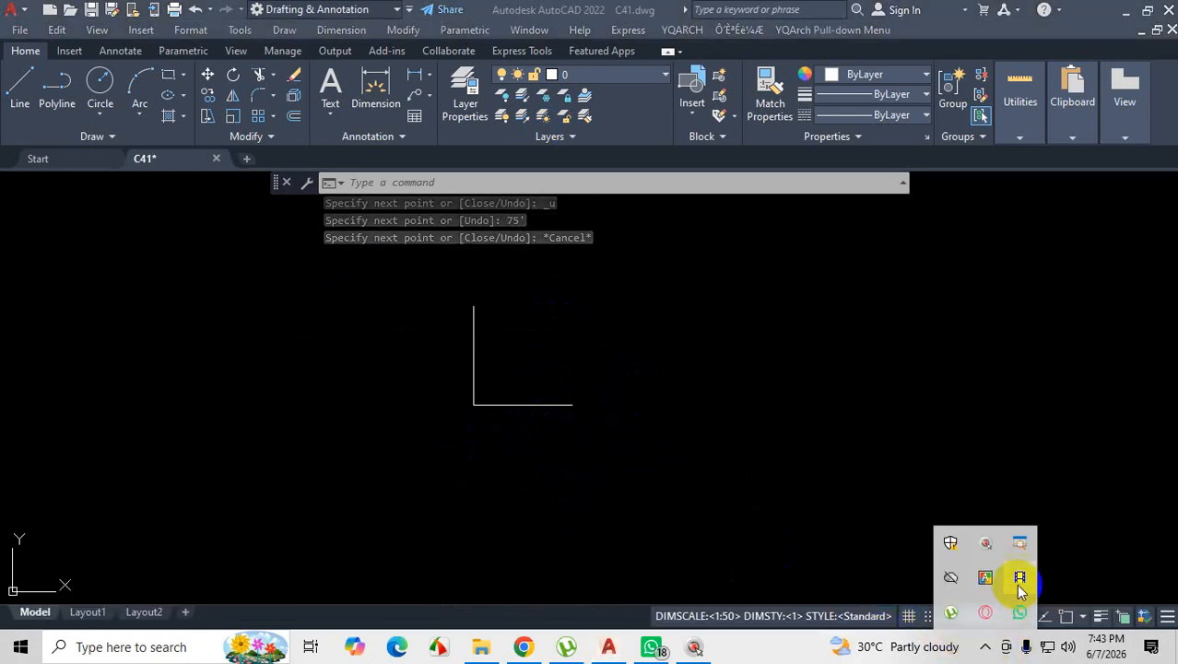
{"action": "left_click", "coordinate": [1019, 584]}
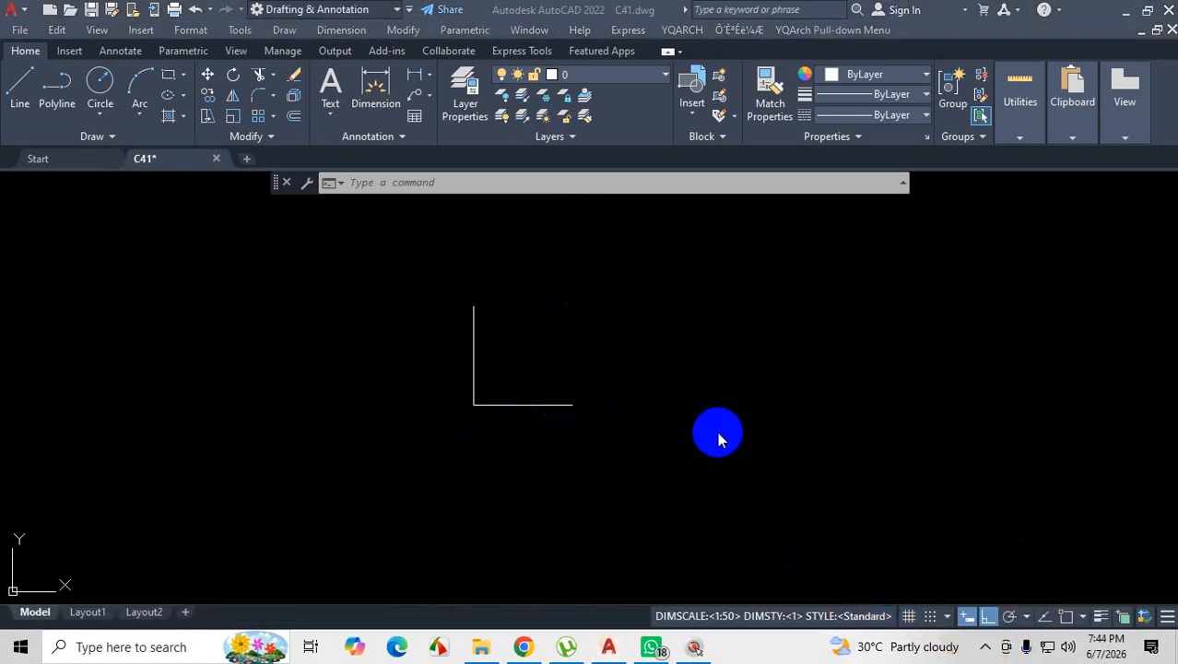
{"action": "left_click", "coordinate": [658, 413]}
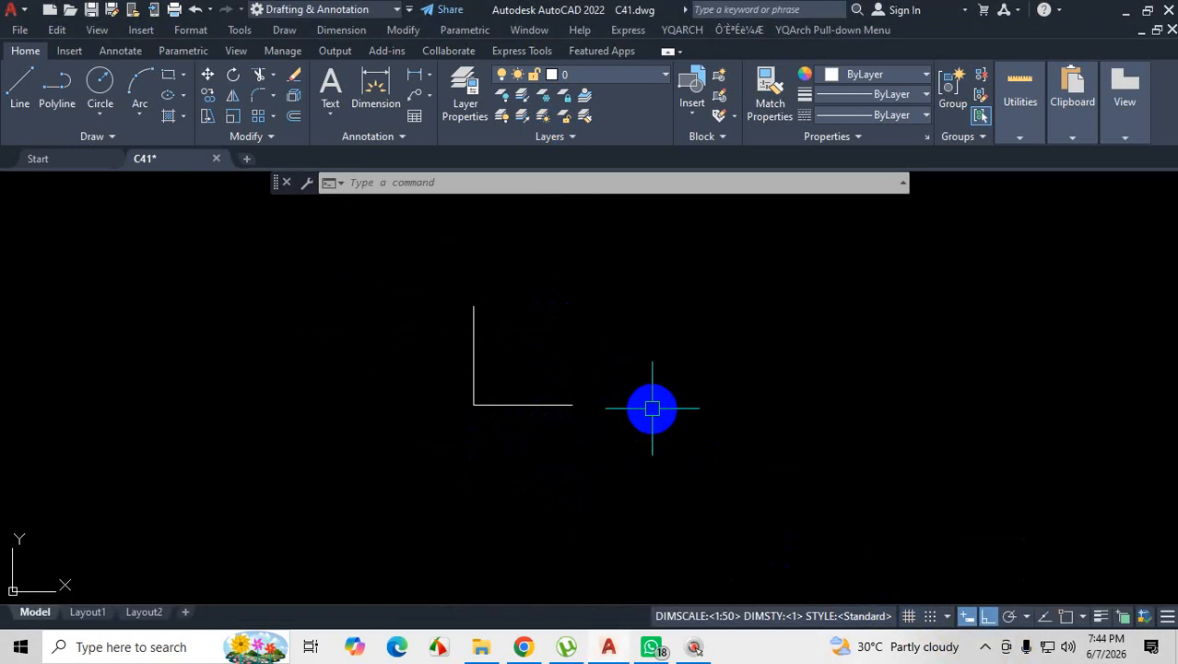
Try a horizontal line to the right at a far zoomed-out scale, write 10 to the power 18 above its magnified length, and cancel it.
{"action": "scroll", "coordinate": [645, 402], "scroll_direction": "down", "scroll_amount": 1}
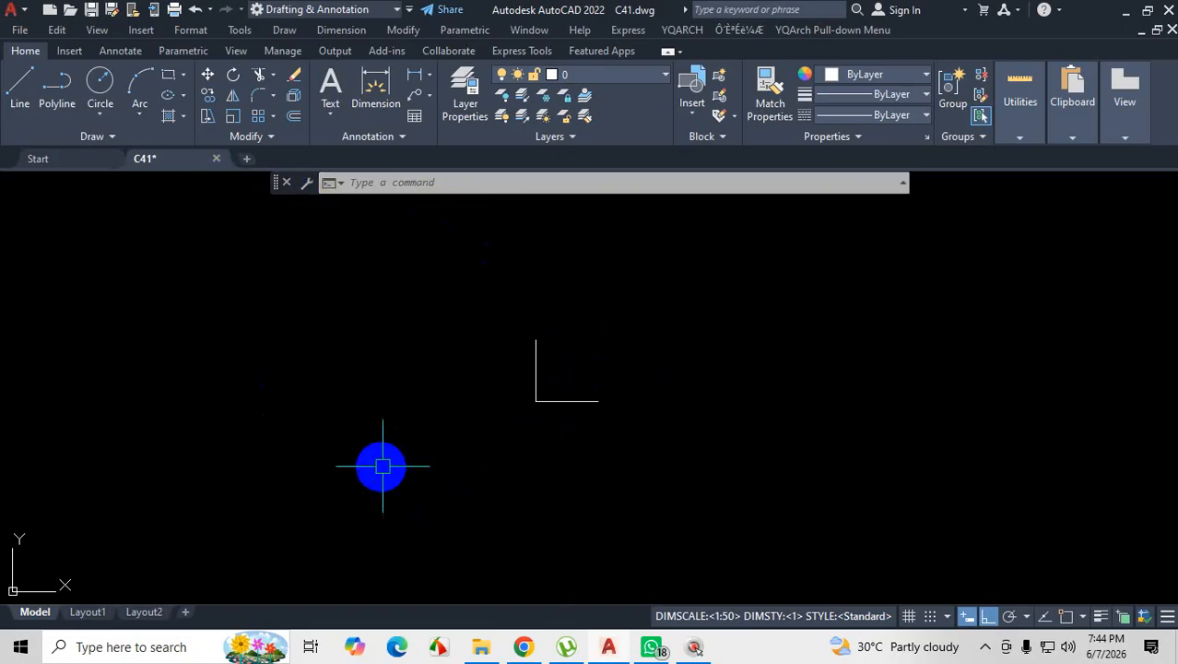
{"action": "scroll", "coordinate": [290, 433], "scroll_direction": "down", "scroll_amount": 3}
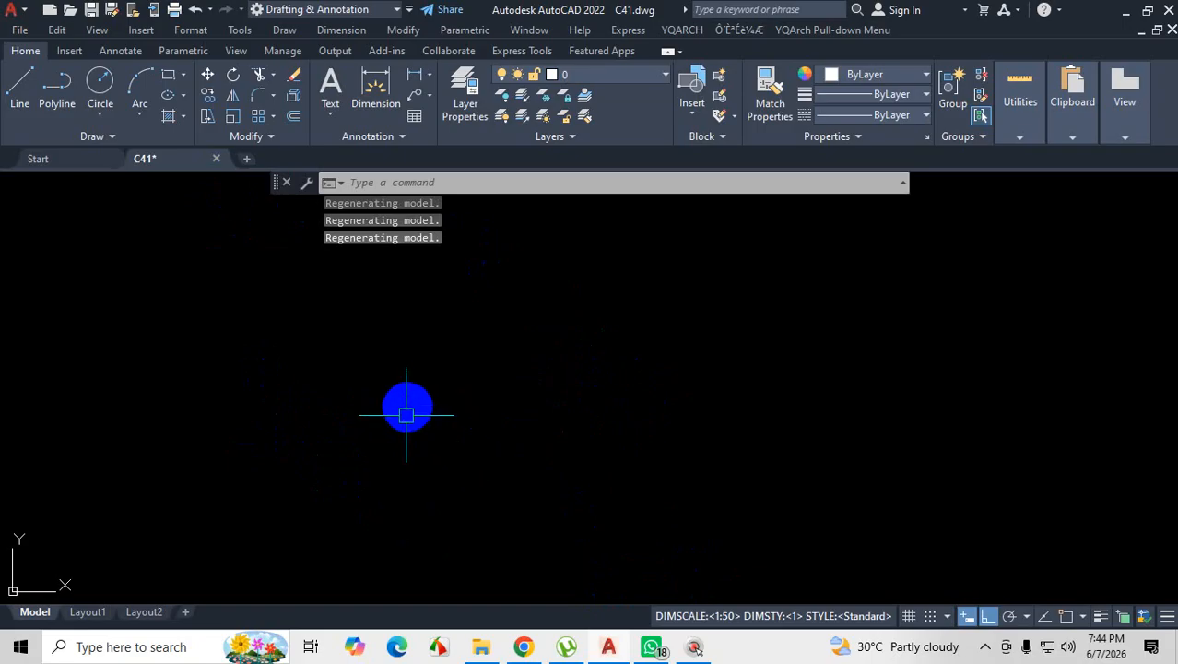
{"action": "left_click", "coordinate": [28, 87]}
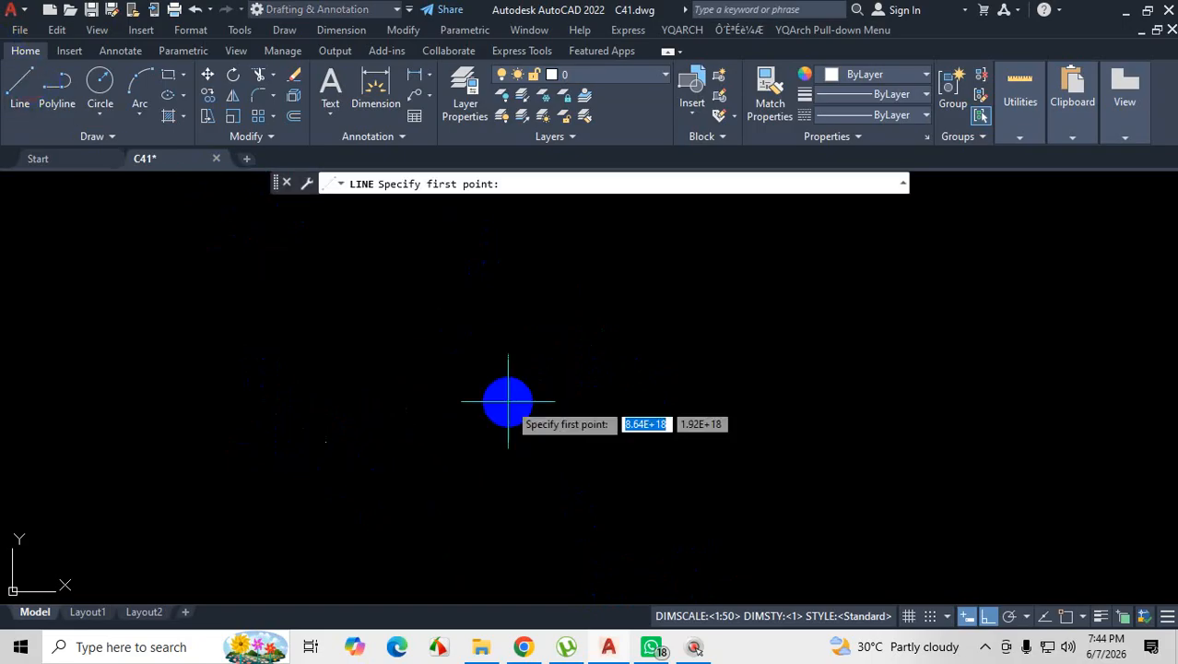
{"action": "left_click", "coordinate": [507, 336]}
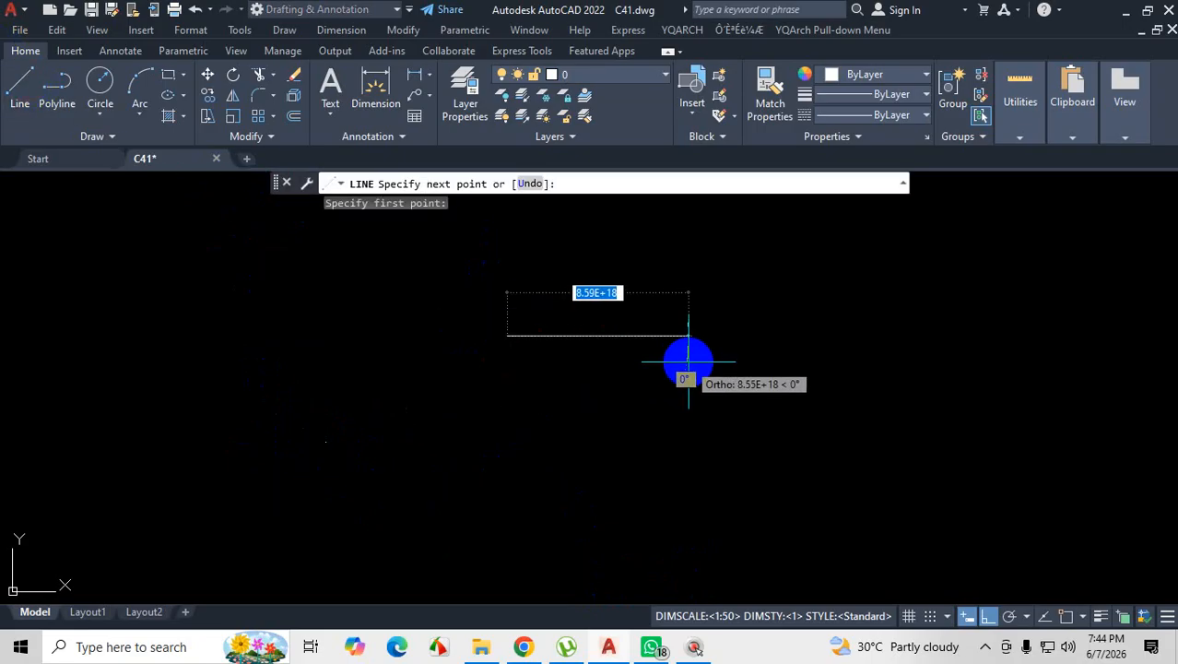
{"action": "key", "text": "ctrl+1"}
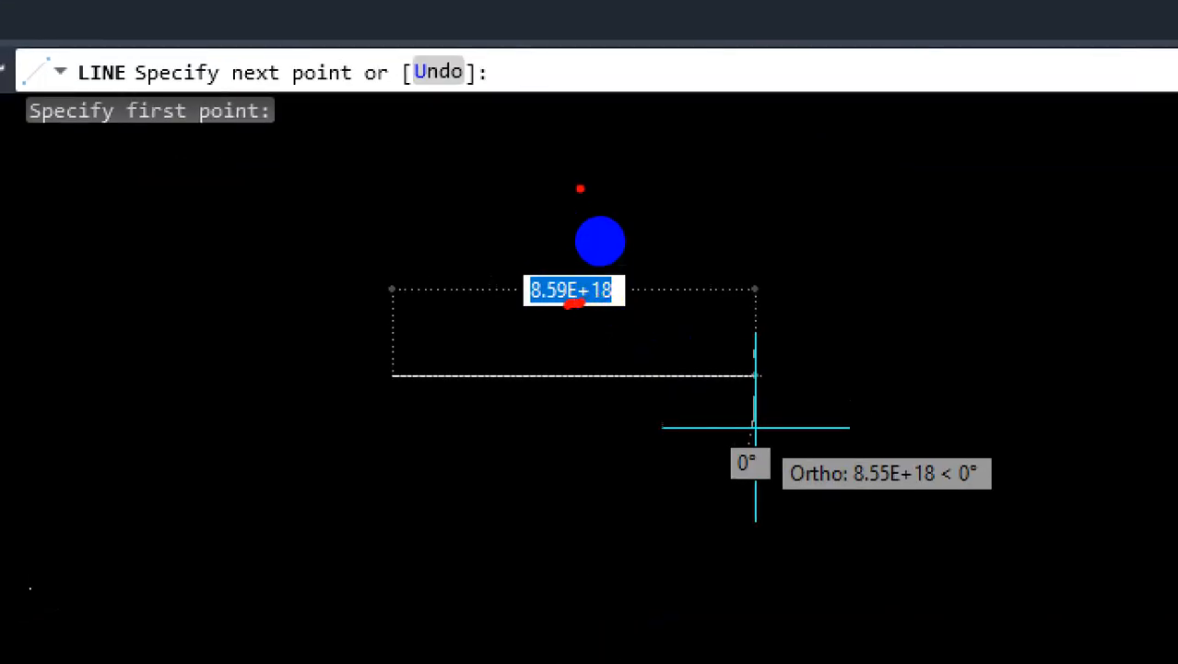
{"action": "left_click_drag", "start_coordinate": [579, 188], "coordinate": [581, 220]}
{"action": "mouse_move", "coordinate": [623, 180]}
{"action": "left_mouse_down"}
{"action": "mouse_move", "coordinate": [611, 194]}
{"action": "mouse_move", "coordinate": [634, 179]}
{"action": "mouse_move", "coordinate": [606, 174]}
{"action": "left_mouse_up"}
{"action": "mouse_move", "coordinate": [649, 126]}
{"action": "left_mouse_down"}
{"action": "mouse_move", "coordinate": [652, 156]}
{"action": "mouse_move", "coordinate": [691, 160]}
{"action": "mouse_move", "coordinate": [662, 119]}
{"action": "left_mouse_up"}
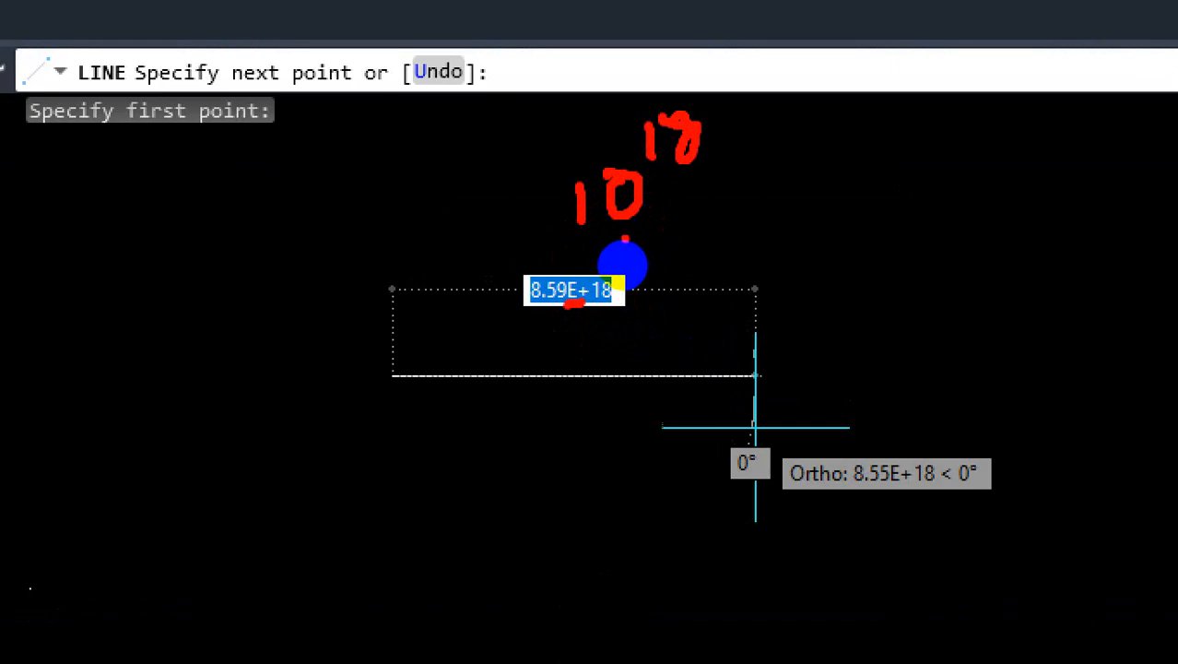
{"action": "key", "text": "Escape"}
{"action": "key", "text": "Escape"}
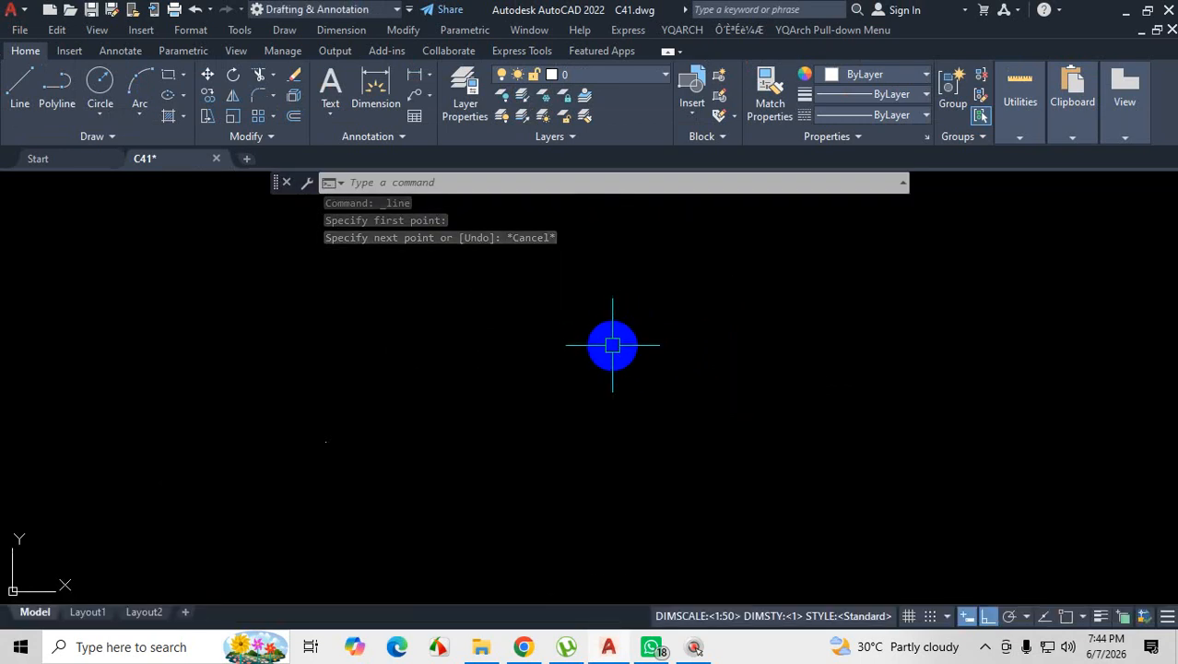
Select all objects to locate the tiny L shape, clear the selection, and use Zoom All to show the lines.
{"action": "key", "text": "ctrl"}
{"action": "key", "text": "ctrl+a"}
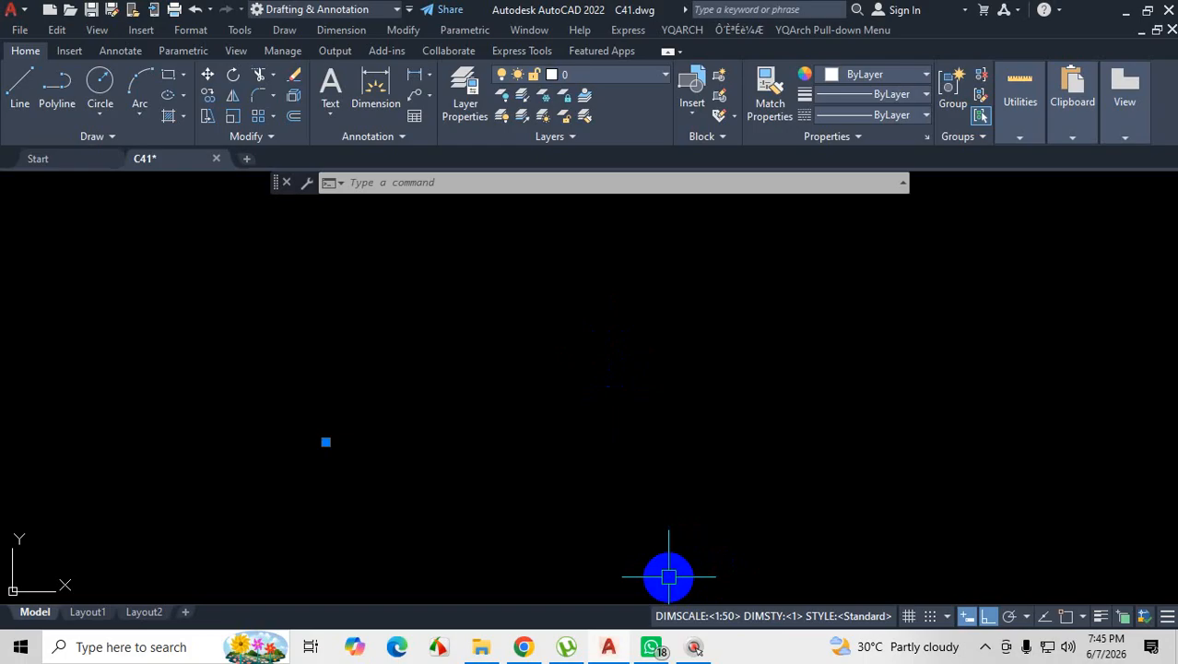
{"action": "left_click", "coordinate": [979, 640]}
{"action": "left_click", "coordinate": [1021, 574]}
{"action": "key", "text": "Escape"}
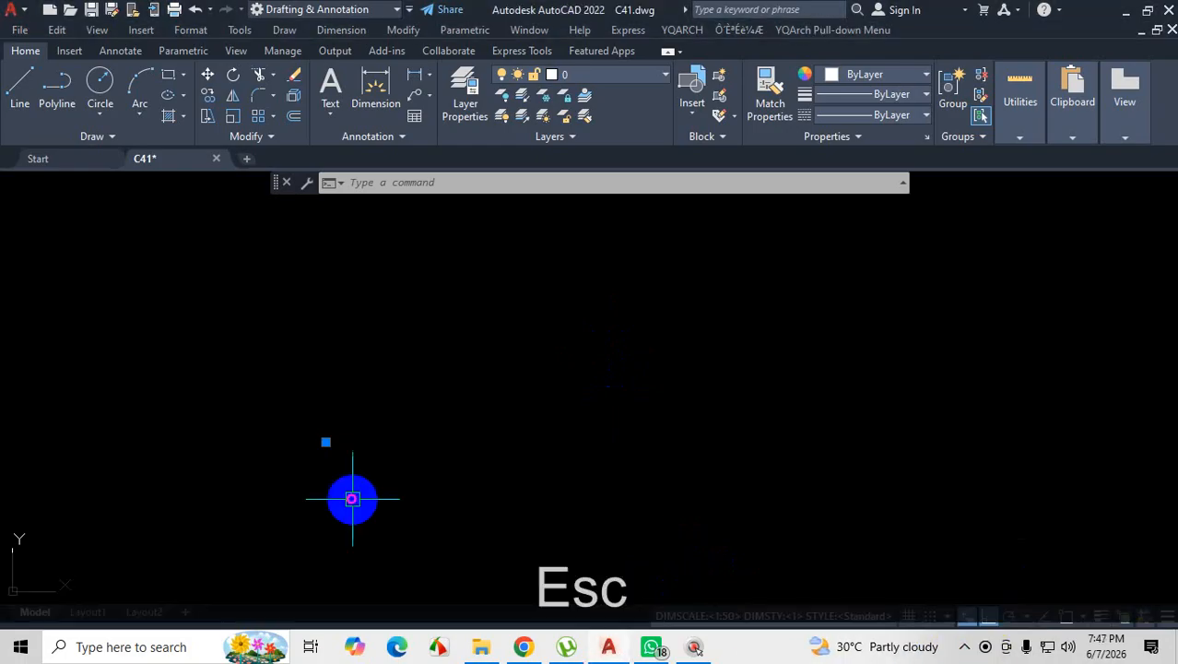
{"action": "key", "text": "Escape"}
{"action": "type", "text": "z"}
{"action": "key", "text": "space"}
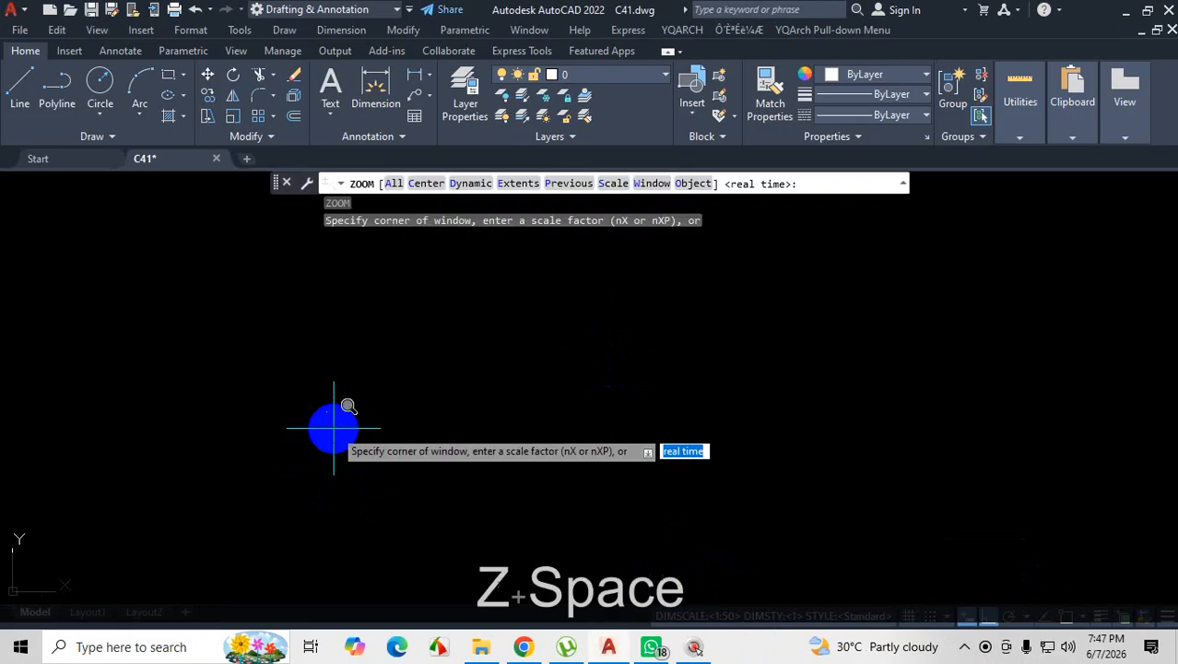
{"action": "type", "text": "a"}
{"action": "key", "text": "Return"}
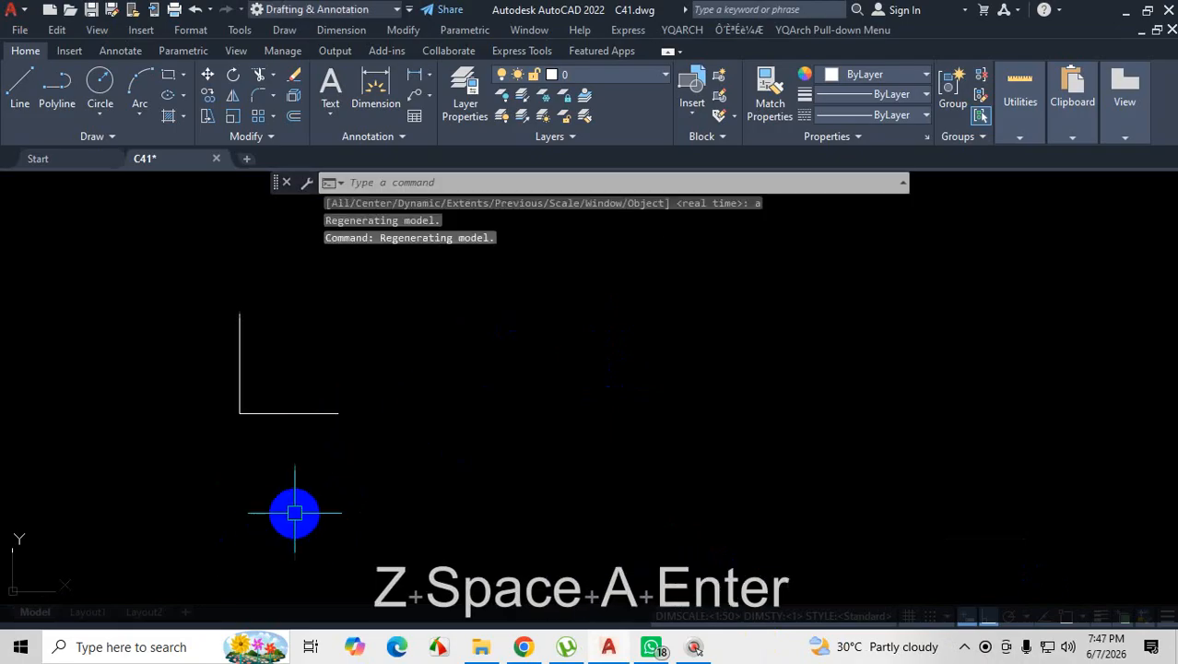
Draw a freely picked vertical segment downward in the empty area, add a 75' horizontal segment to the right, and end the line.
{"action": "left_click", "coordinate": [21, 85]}
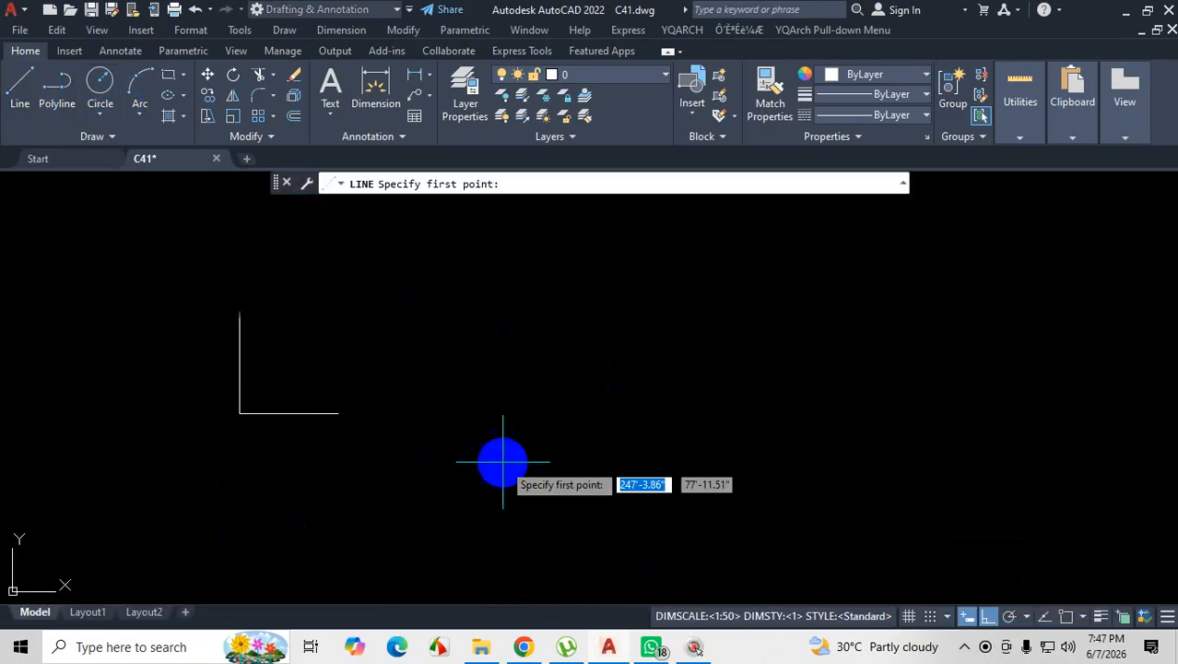
{"action": "left_click", "coordinate": [599, 272]}
{"action": "left_click", "coordinate": [598, 398]}
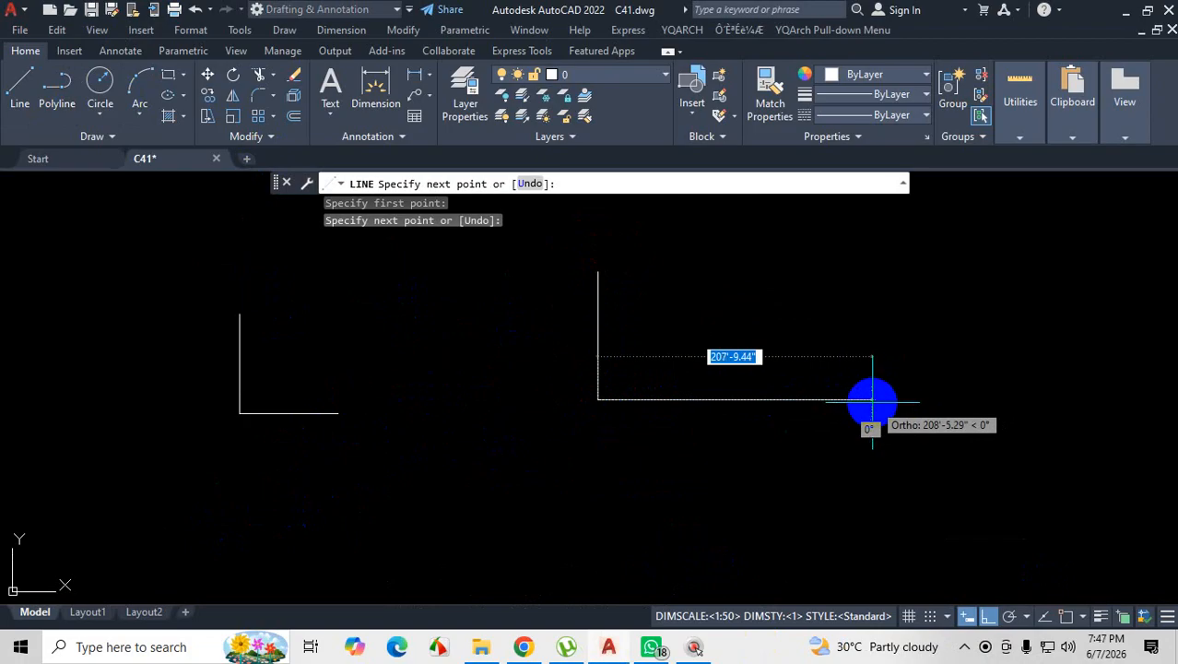
{"action": "scroll", "coordinate": [848, 404], "scroll_direction": "up", "scroll_amount": 2}
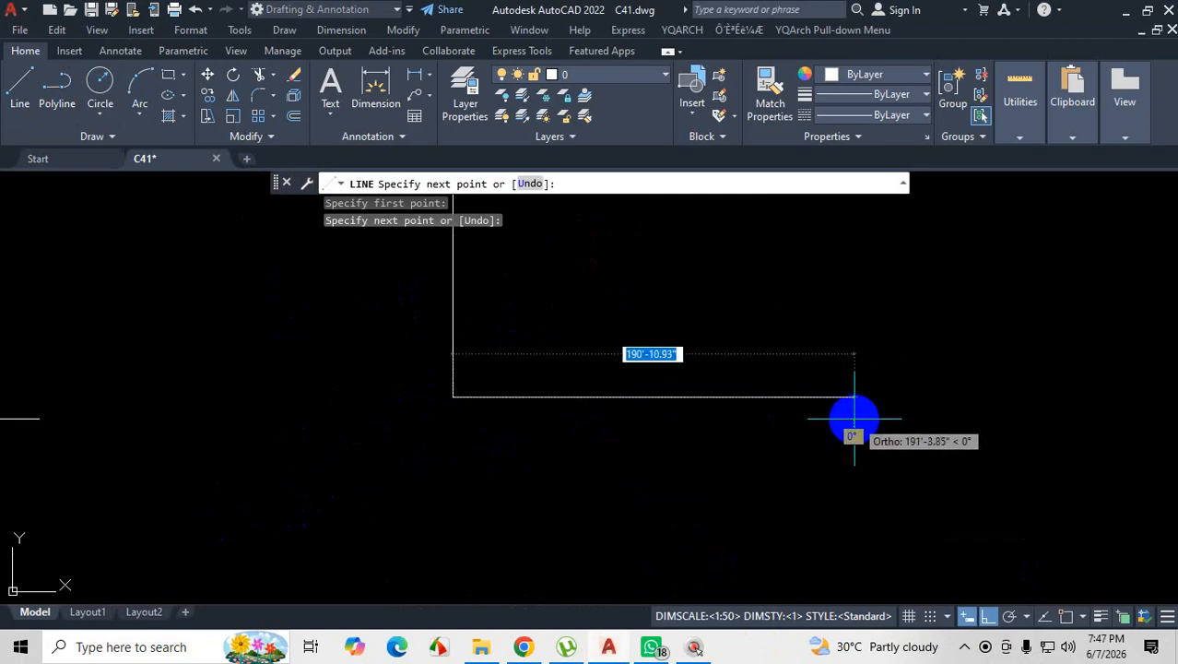
{"action": "key", "text": "ctrl+1"}
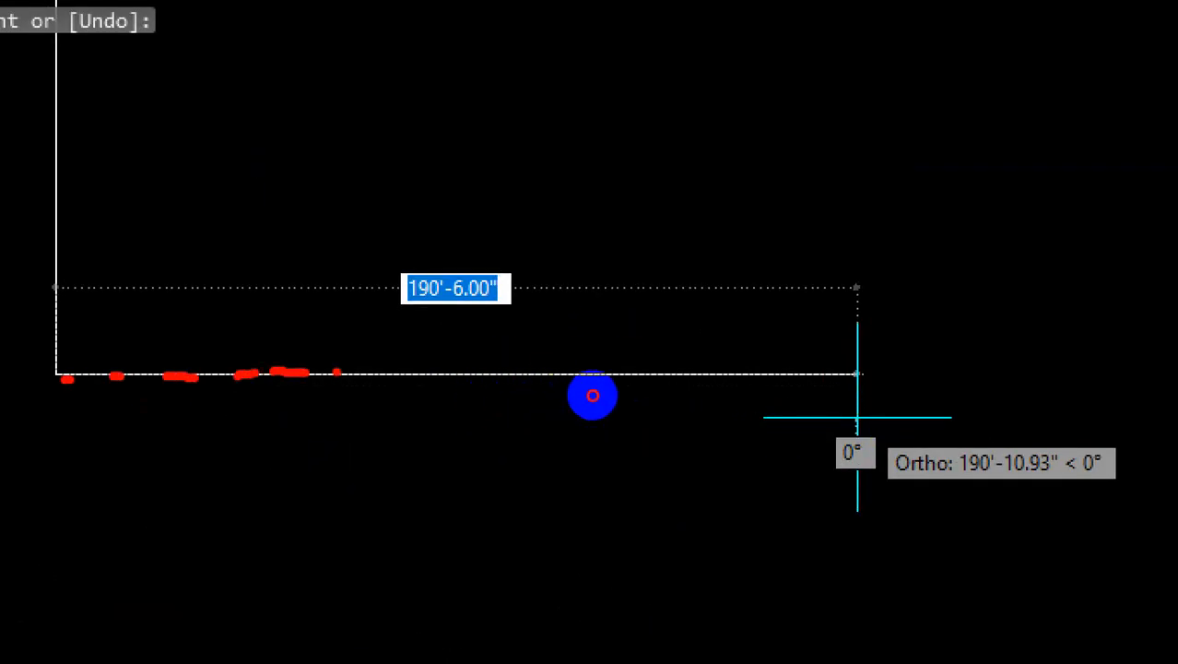
{"action": "key", "text": "Escape"}
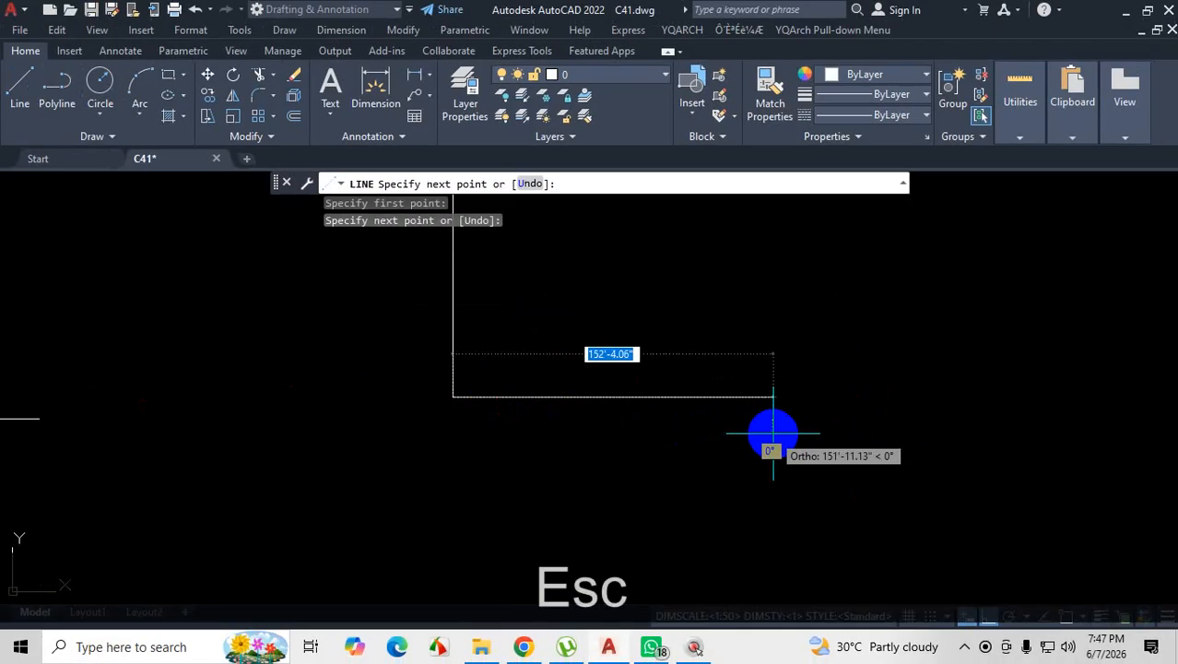
{"action": "type", "text": "75'"}
{"action": "key", "text": "Return"}
{"action": "key", "text": "Escape"}
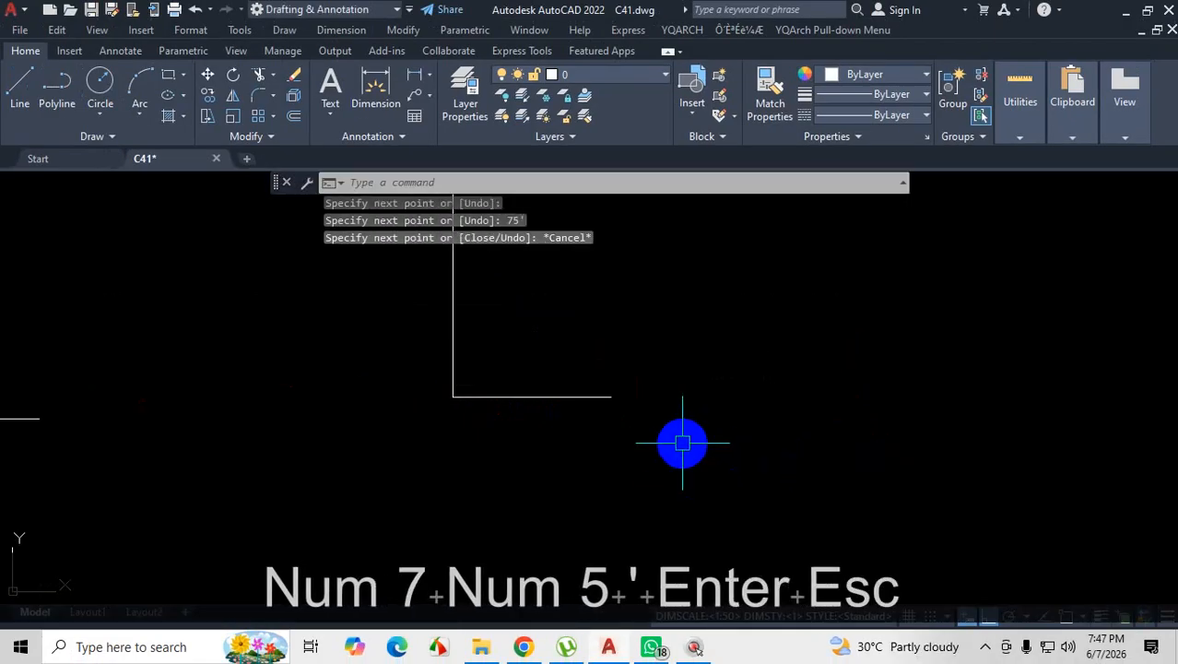
Erase the two segments of the second L shape.
{"action": "scroll", "coordinate": [635, 411], "scroll_direction": "down", "scroll_amount": 4}
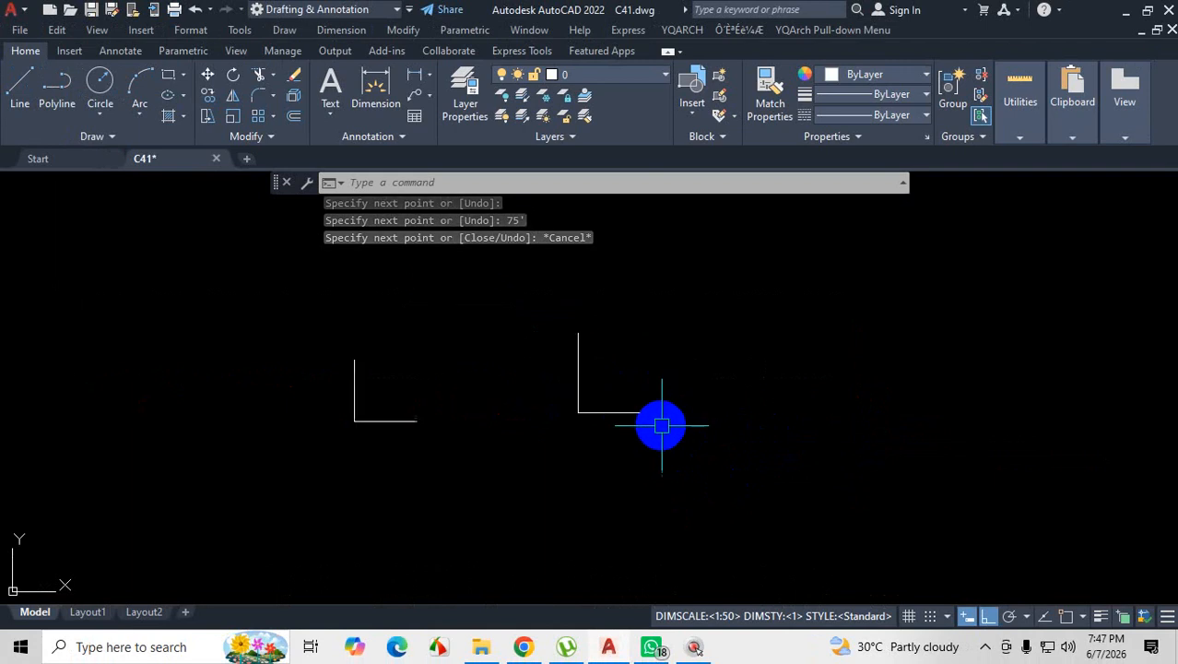
{"action": "left_click", "coordinate": [645, 364]}
{"action": "left_click", "coordinate": [560, 434]}
{"action": "key", "text": "Delete"}
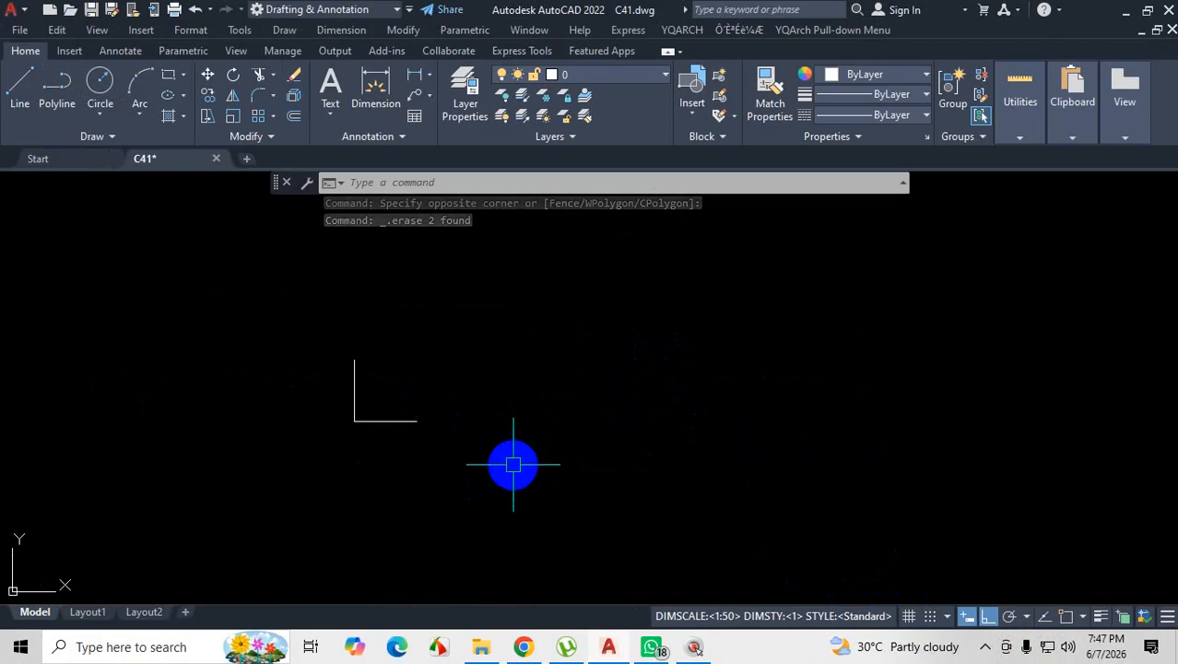
Without object snap, draw a freely picked diagonal line up and right from near the horizontal line's right end, turning Ortho mode off.
{"action": "scroll", "coordinate": [376, 426], "scroll_direction": "up", "scroll_amount": 2}
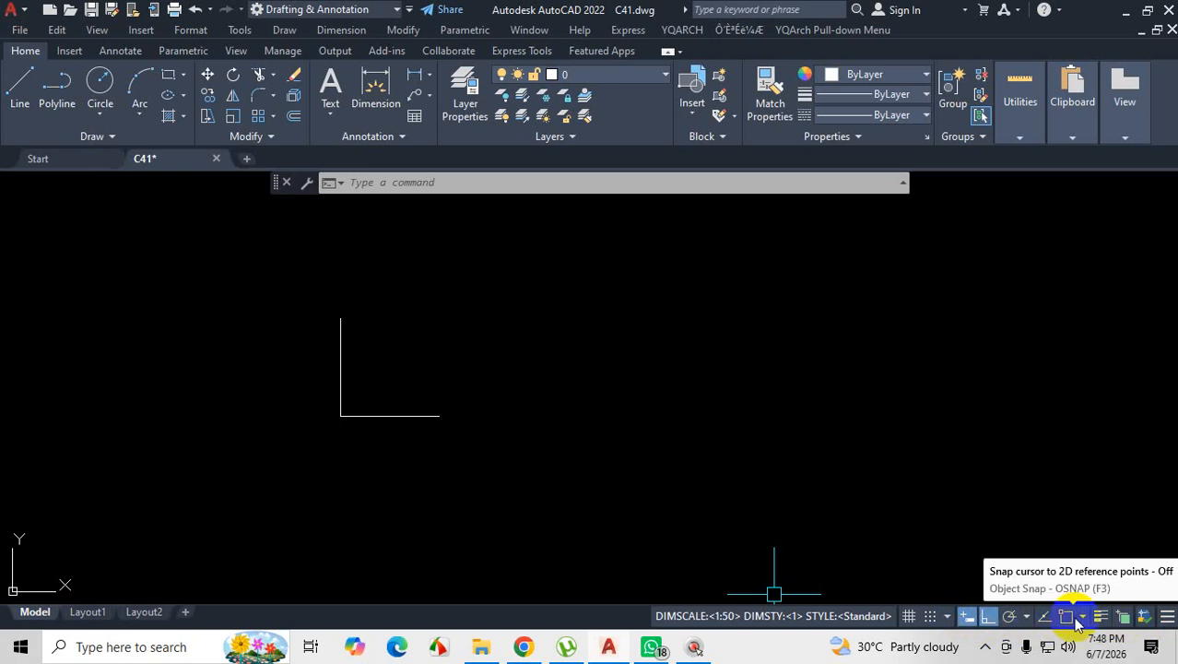
{"action": "left_click", "coordinate": [28, 87]}
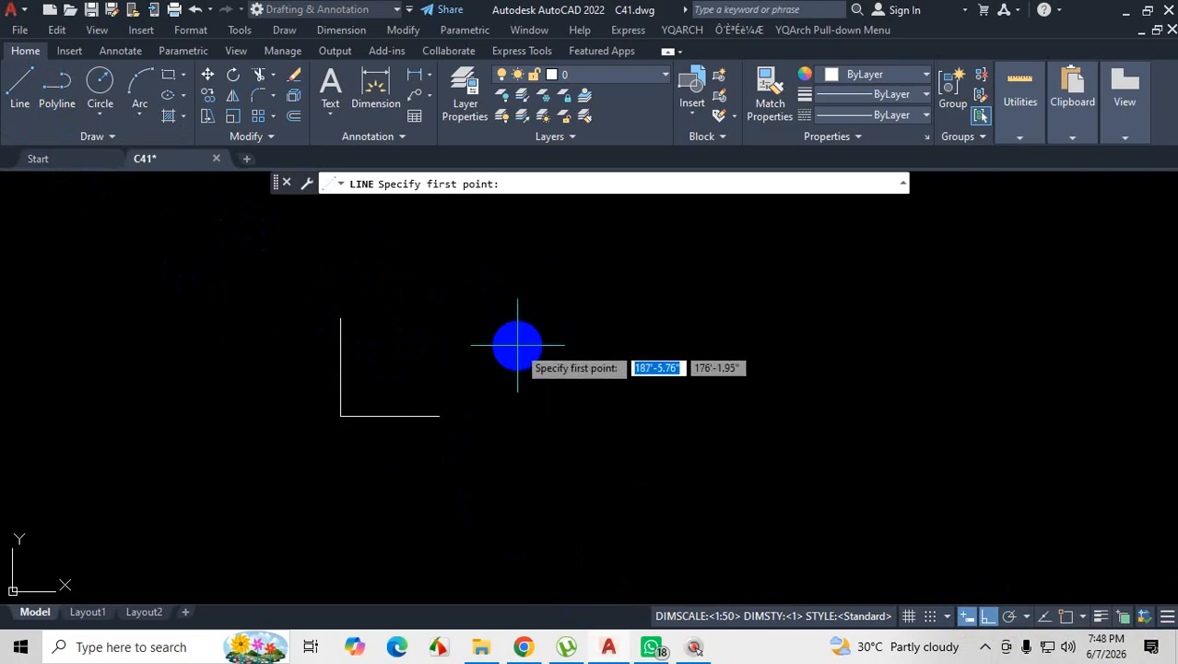
{"action": "scroll", "coordinate": [429, 419], "scroll_direction": "up", "scroll_amount": 5}
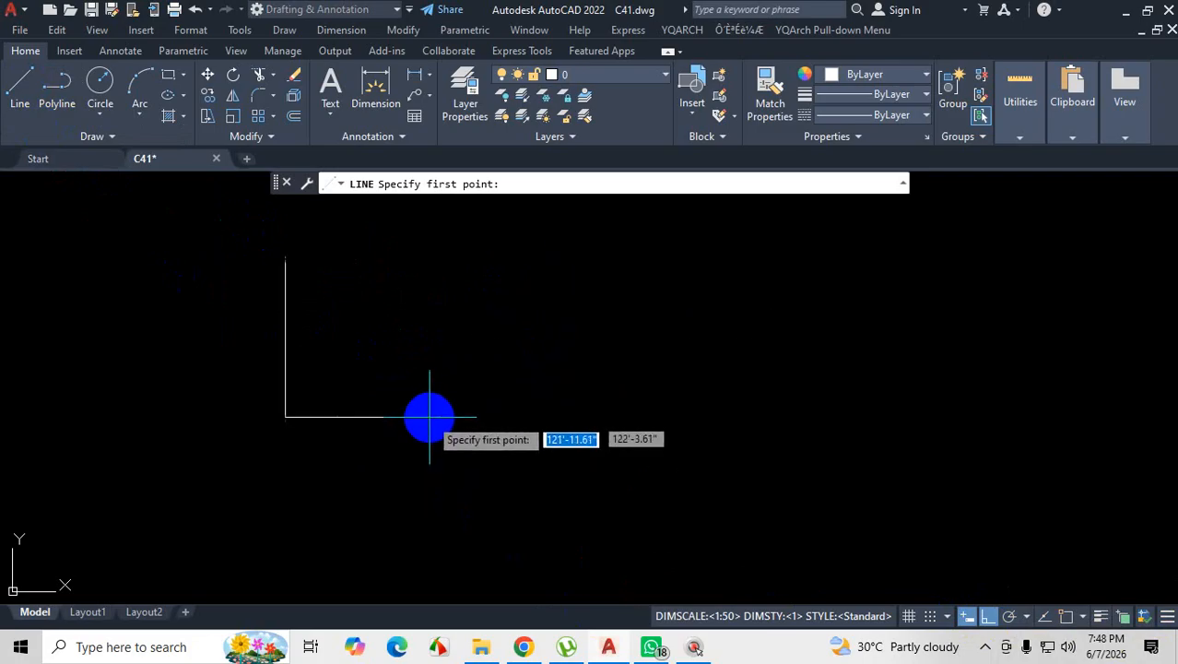
{"action": "scroll", "coordinate": [452, 421], "scroll_direction": "down", "scroll_amount": 4}
{"action": "scroll", "coordinate": [505, 422], "scroll_direction": "up", "scroll_amount": 6}
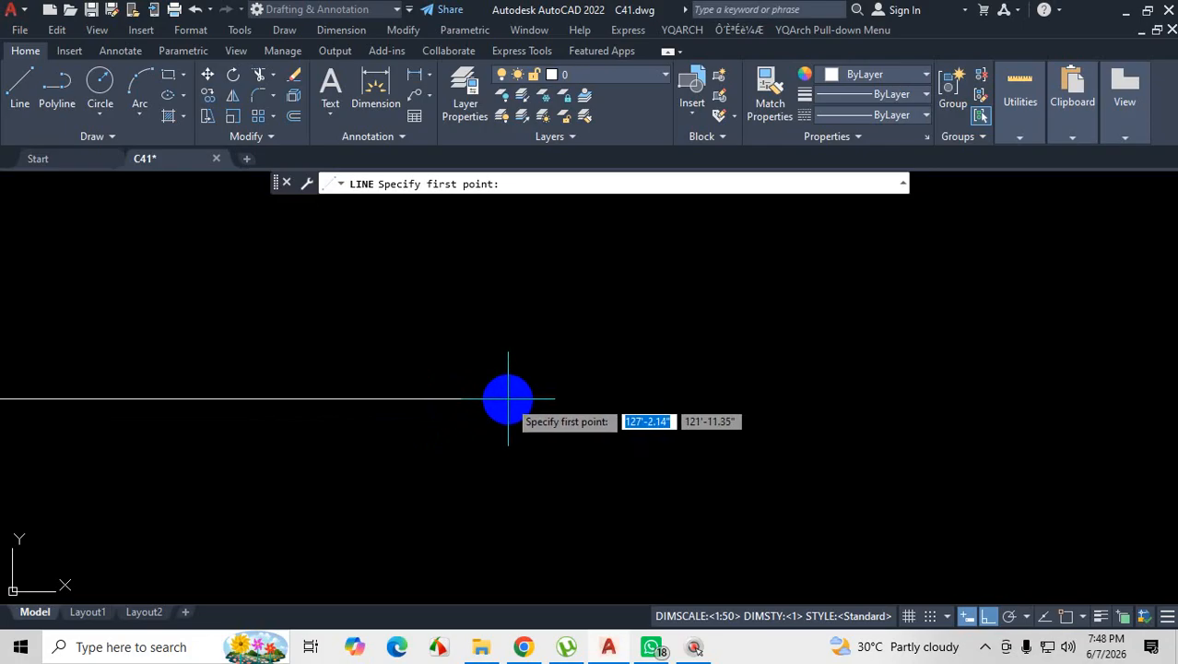
{"action": "left_click", "coordinate": [508, 398]}
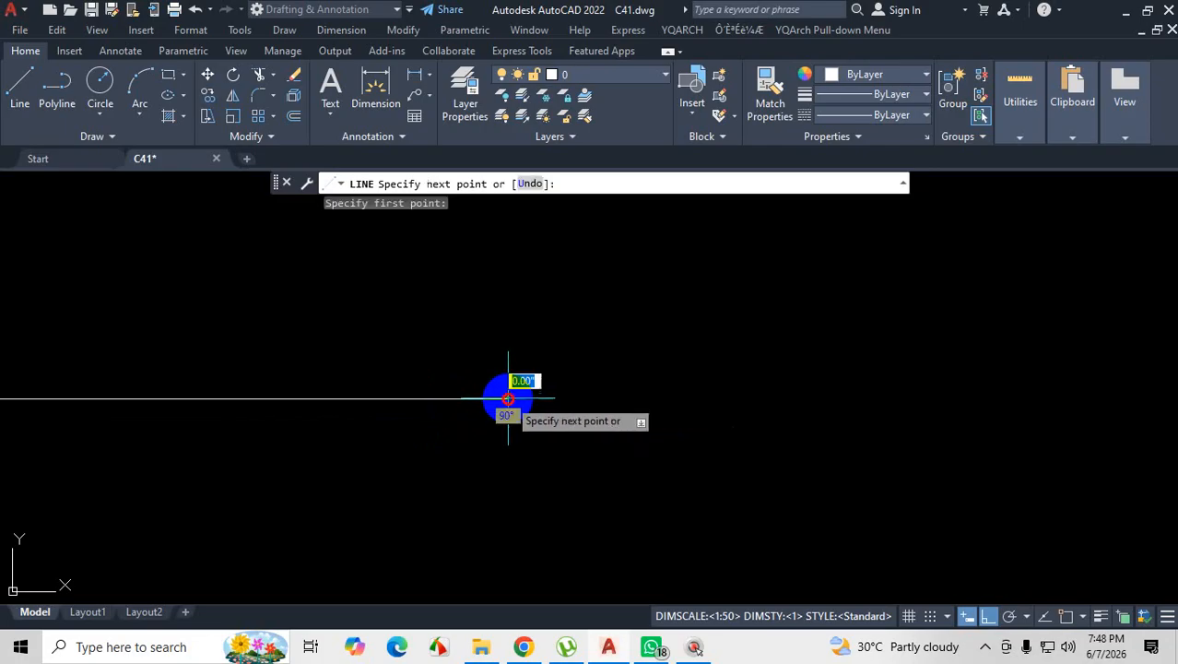
{"action": "left_click", "coordinate": [986, 616]}
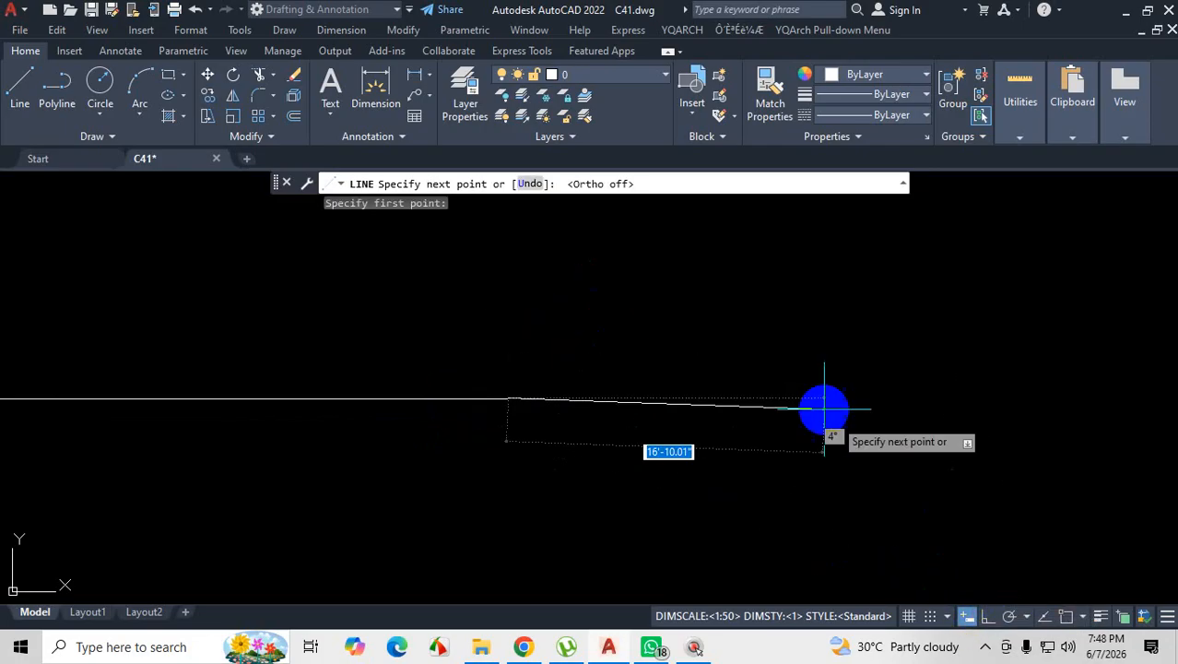
{"action": "left_click", "coordinate": [671, 251]}
{"action": "key", "text": "Escape"}
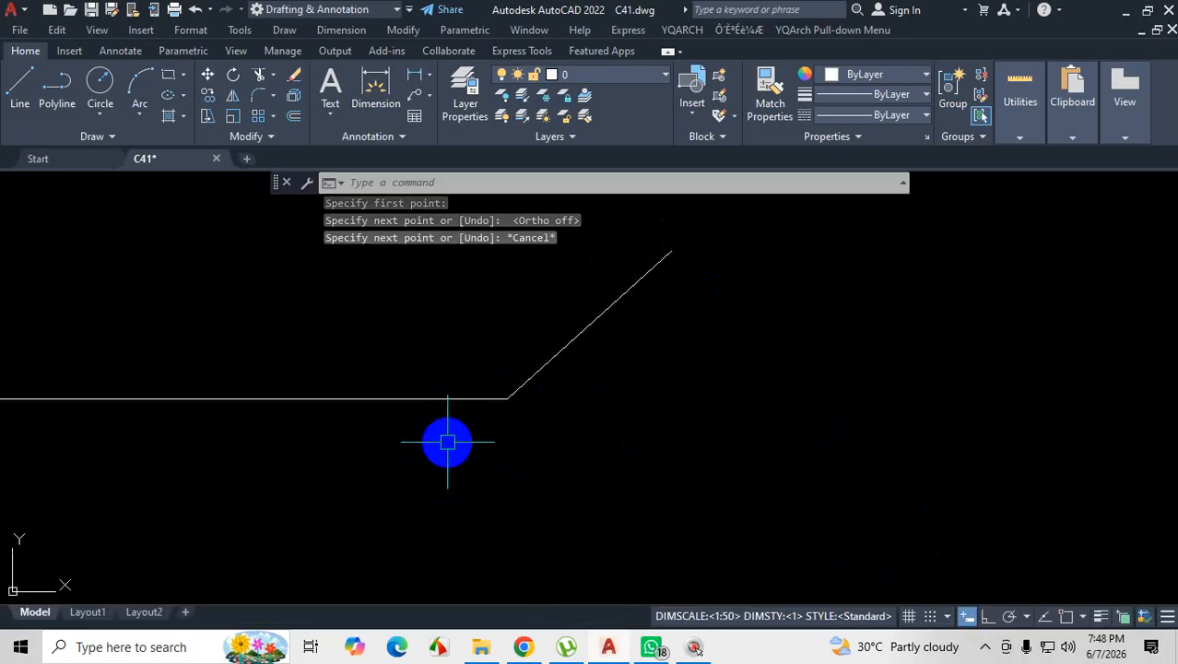
Examine closely where the diagonal meets the horizontal line's end, and erase the diagonal.
{"action": "scroll", "coordinate": [508, 404], "scroll_direction": "up", "scroll_amount": 1}
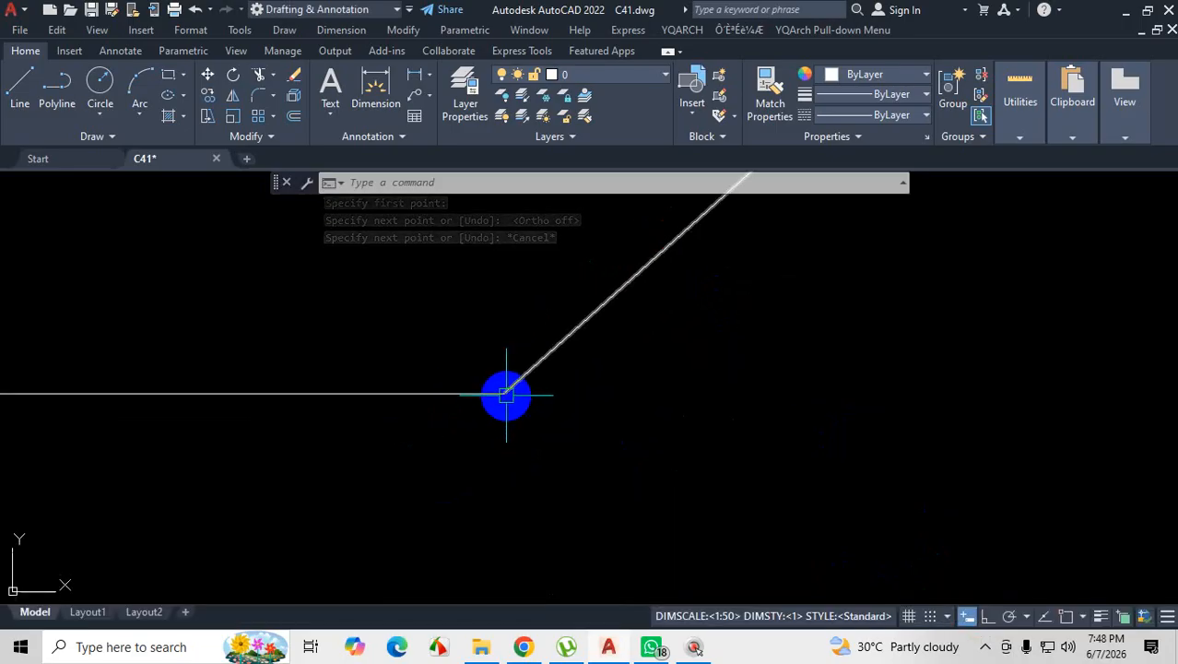
{"action": "scroll", "coordinate": [503, 395], "scroll_direction": "up", "scroll_amount": 10}
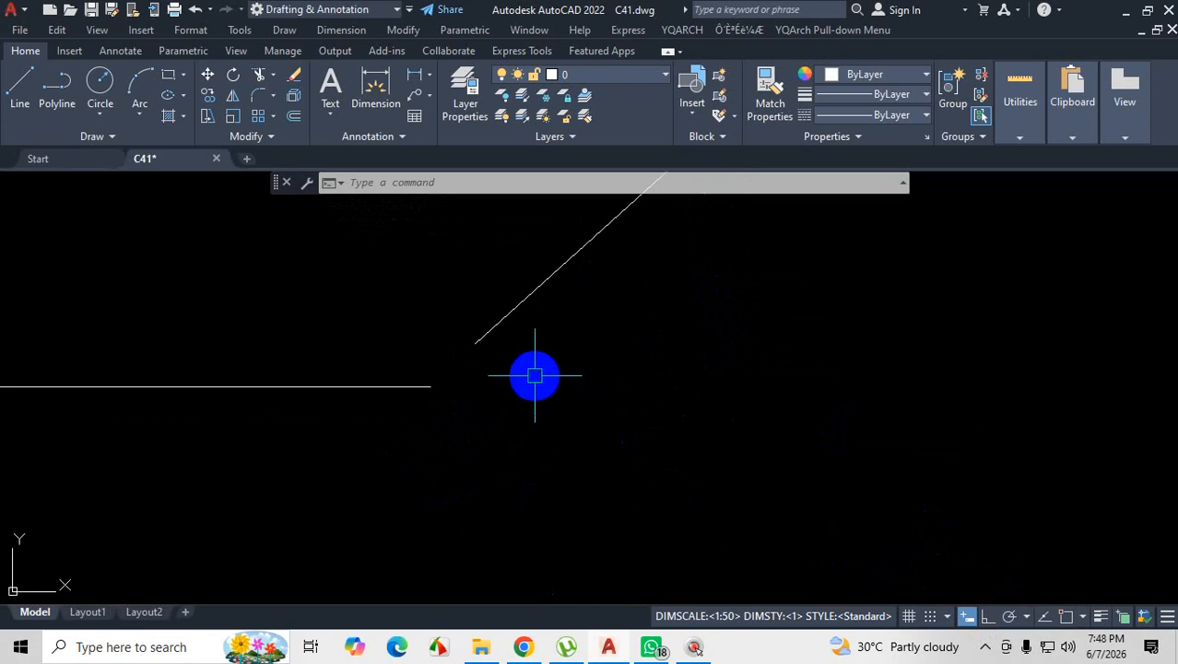
{"action": "scroll", "coordinate": [536, 376], "scroll_direction": "up", "scroll_amount": 1}
{"action": "scroll", "coordinate": [532, 415], "scroll_direction": "down", "scroll_amount": 2}
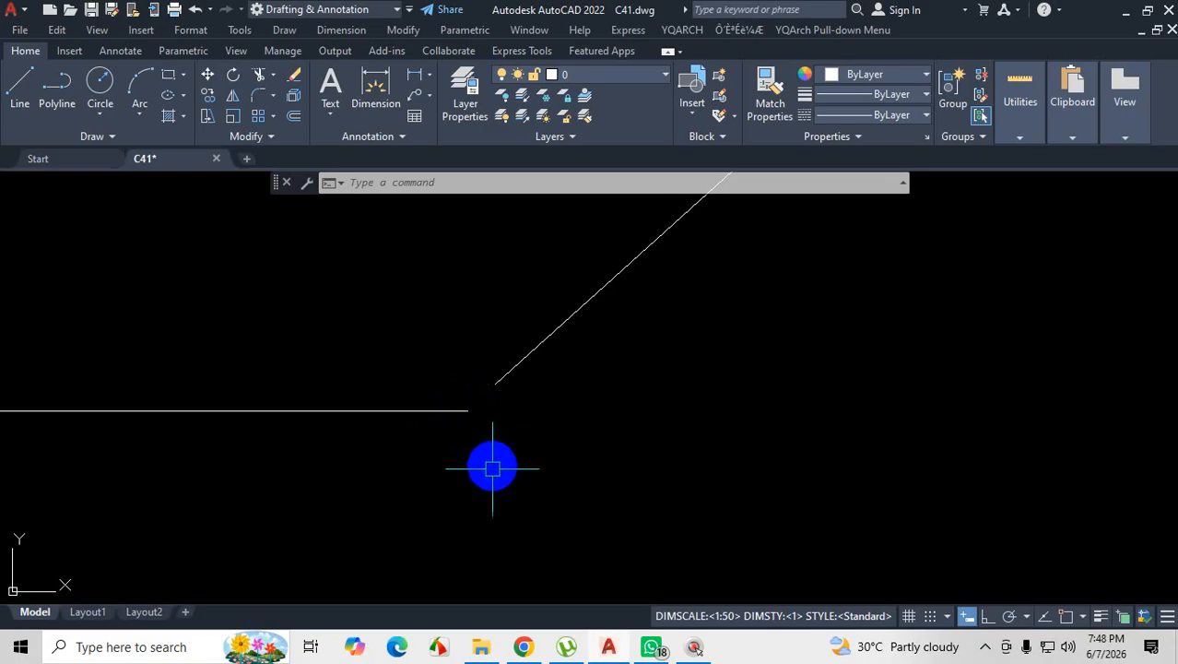
{"action": "scroll", "coordinate": [535, 475], "scroll_direction": "down", "scroll_amount": 3}
{"action": "left_click", "coordinate": [726, 365]}
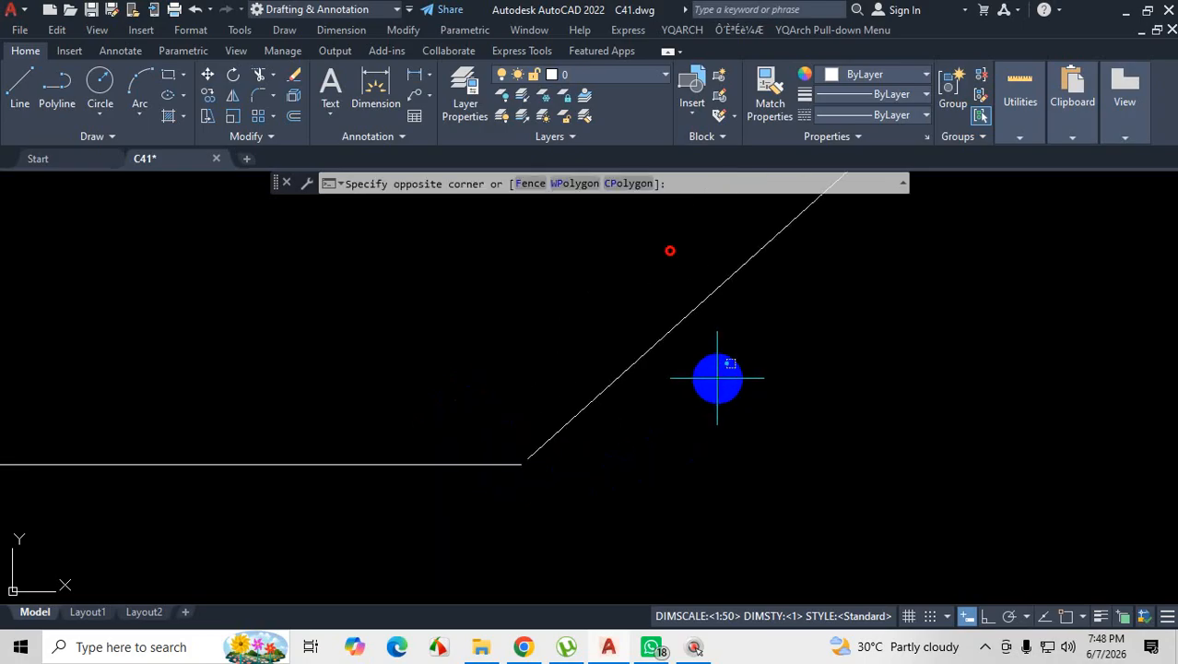
{"action": "left_click", "coordinate": [635, 313]}
{"action": "key", "text": "Delete"}
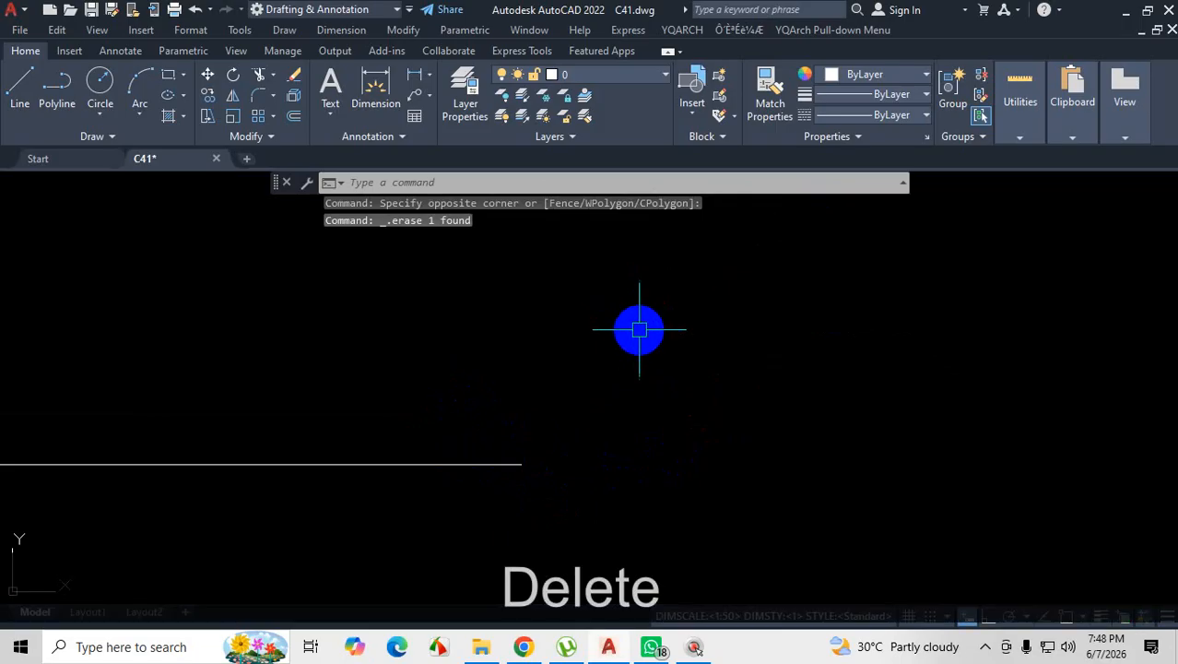
Start the line command and turn object snap on, toggling it off and on again to demonstrate the setting.
{"action": "scroll", "coordinate": [622, 372], "scroll_direction": "down", "scroll_amount": 9}
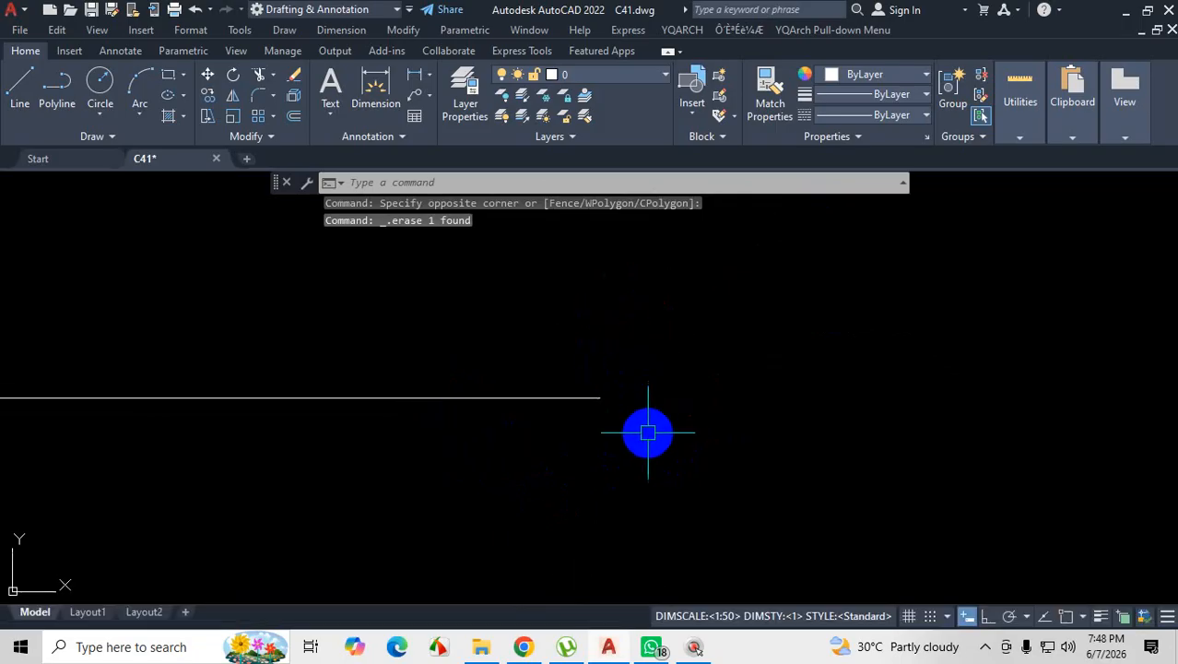
{"action": "left_click", "coordinate": [19, 85]}
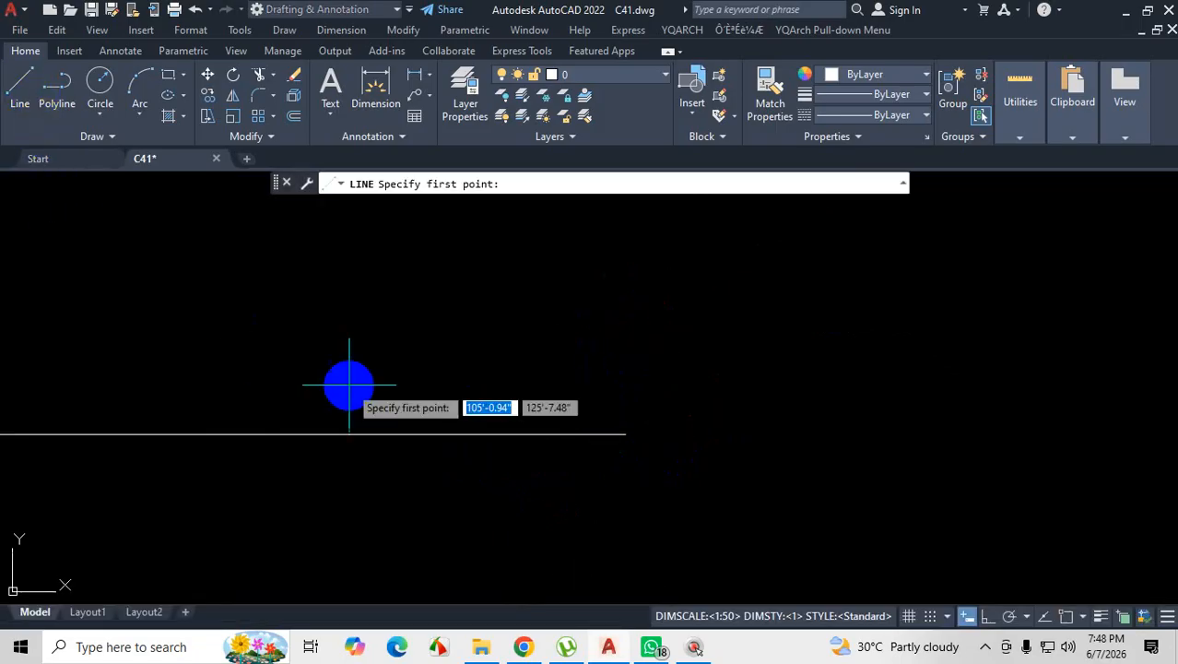
{"action": "scroll", "coordinate": [433, 373], "scroll_direction": "down", "scroll_amount": 3}
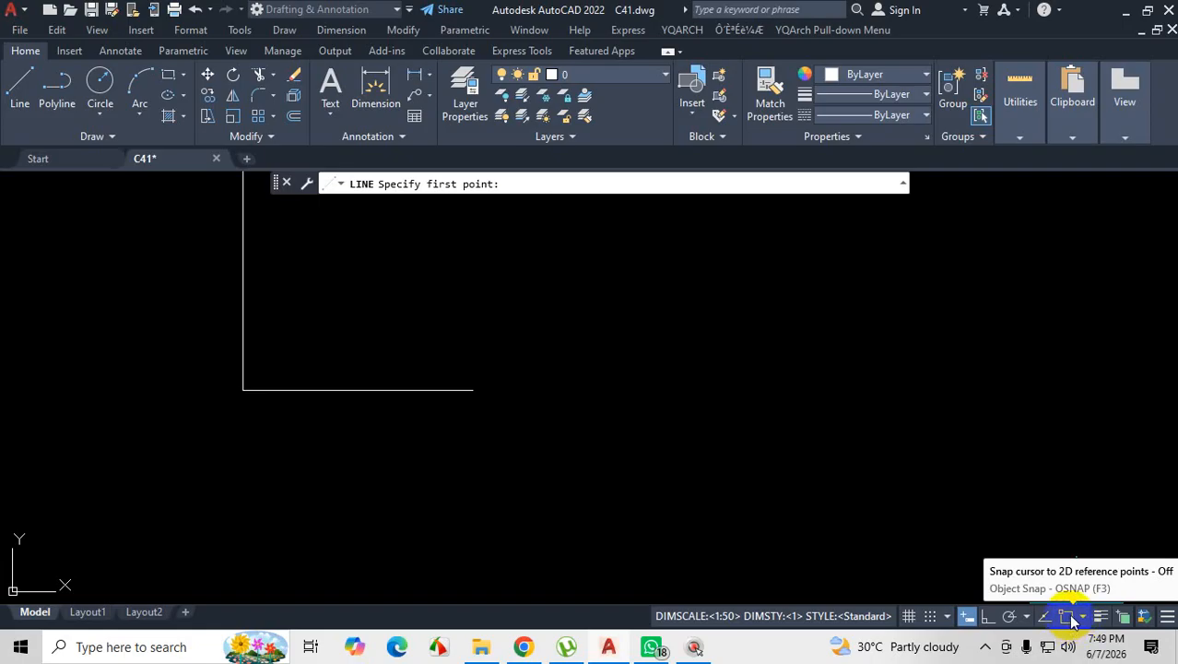
{"action": "left_click", "coordinate": [1069, 618]}
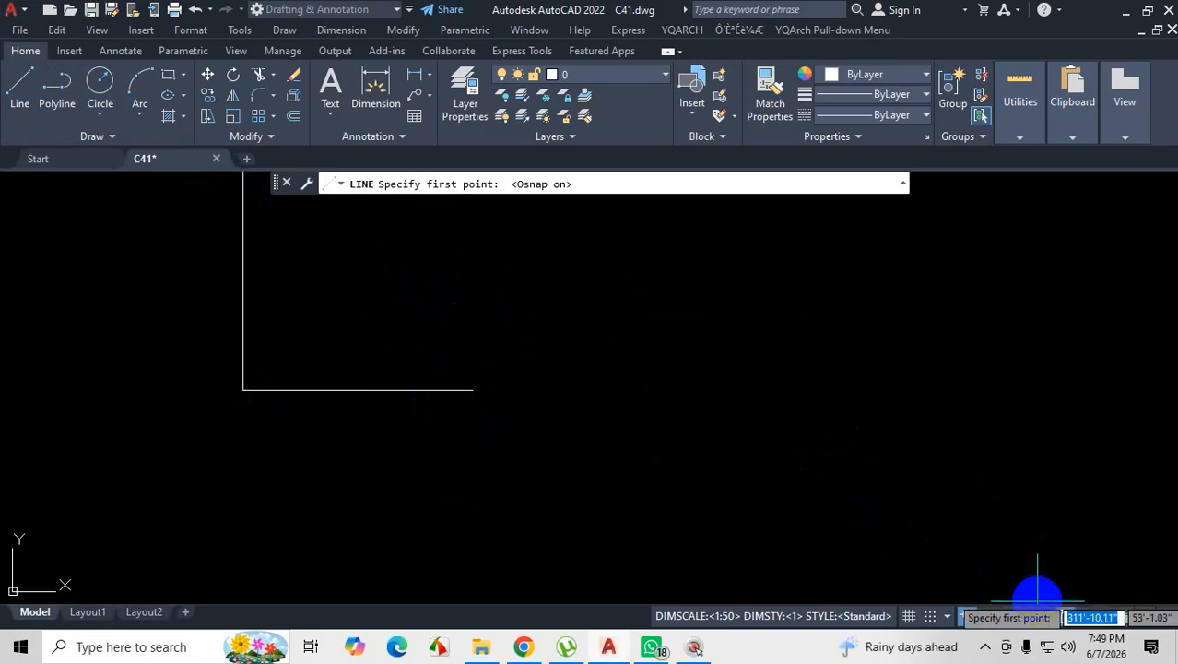
{"action": "left_click", "coordinate": [1067, 616]}
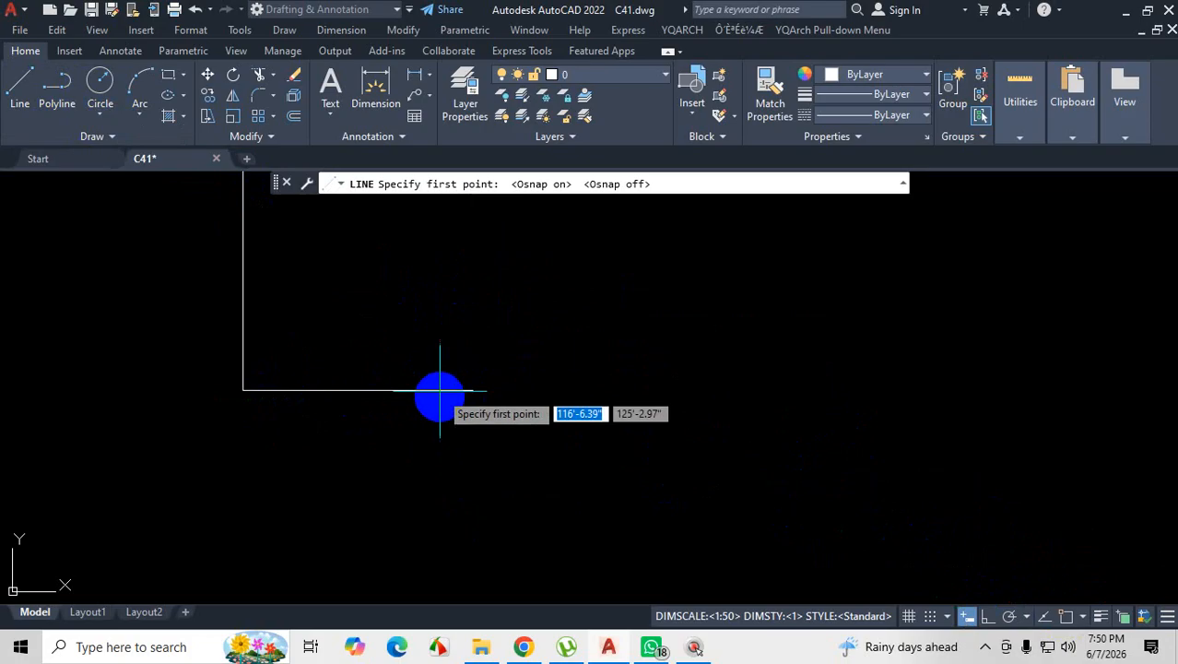
{"action": "scroll", "coordinate": [686, 394], "scroll_direction": "down", "scroll_amount": 3}
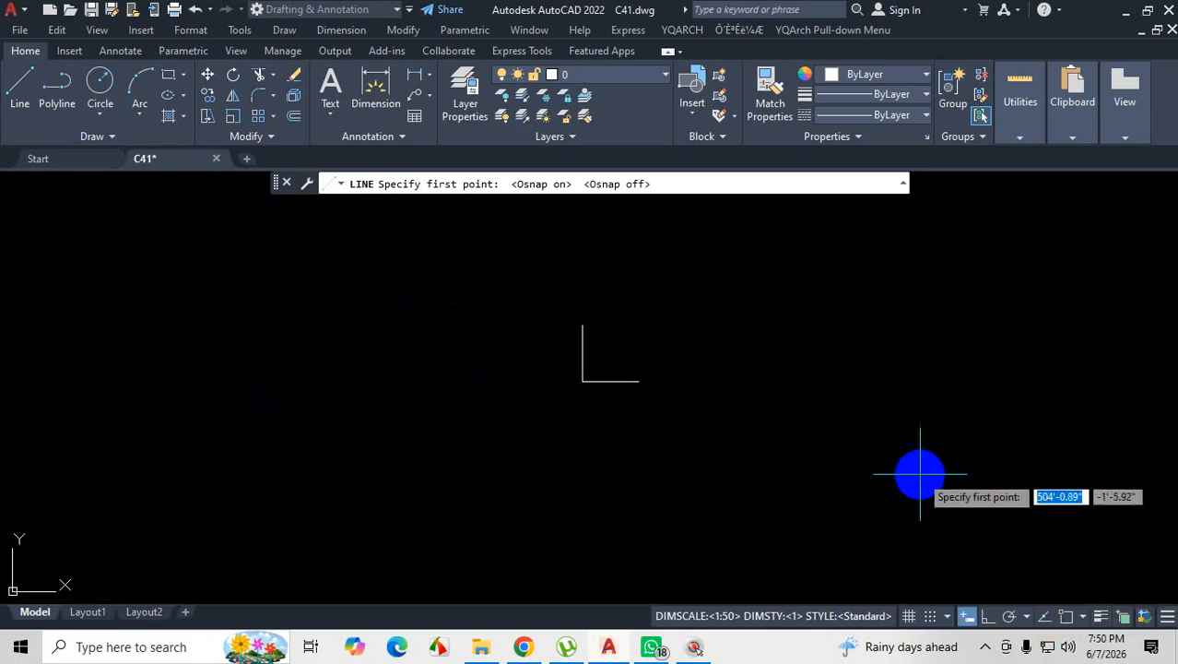
{"action": "left_click", "coordinate": [1067, 618]}
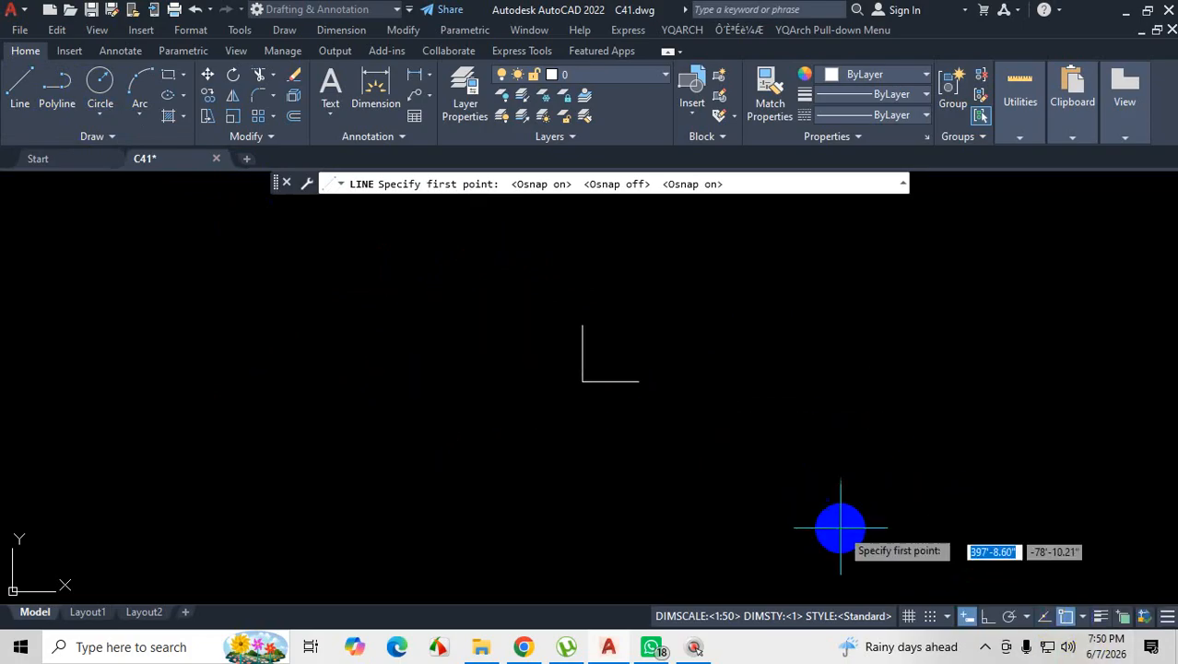
Examine the snap markers along the L shape's horizontal line, and cancel the line command.
{"action": "scroll", "coordinate": [631, 378], "scroll_direction": "up", "scroll_amount": 5}
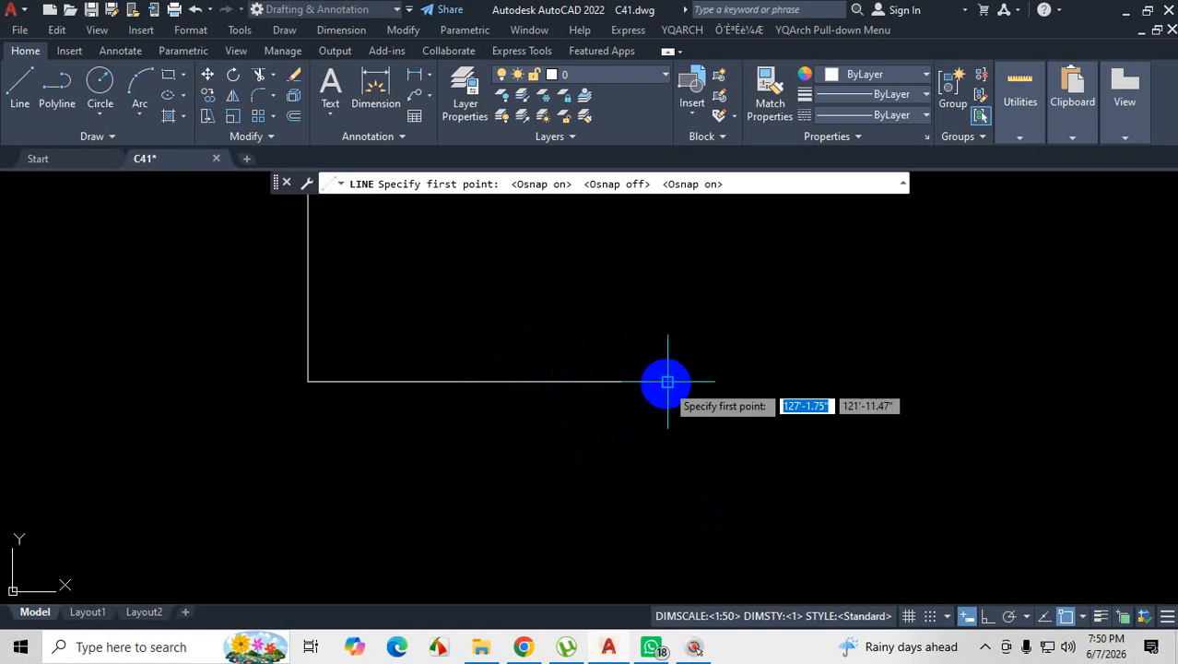
{"action": "scroll", "coordinate": [516, 419], "scroll_direction": "down", "scroll_amount": 4}
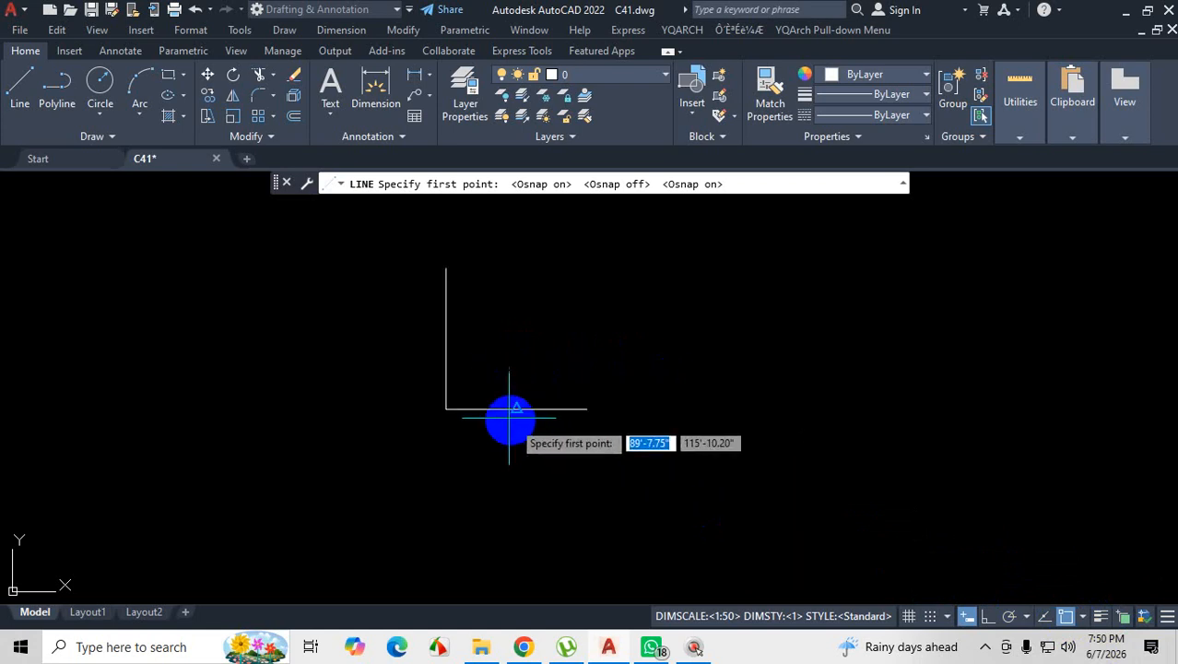
{"action": "scroll", "coordinate": [509, 419], "scroll_direction": "up", "scroll_amount": 4}
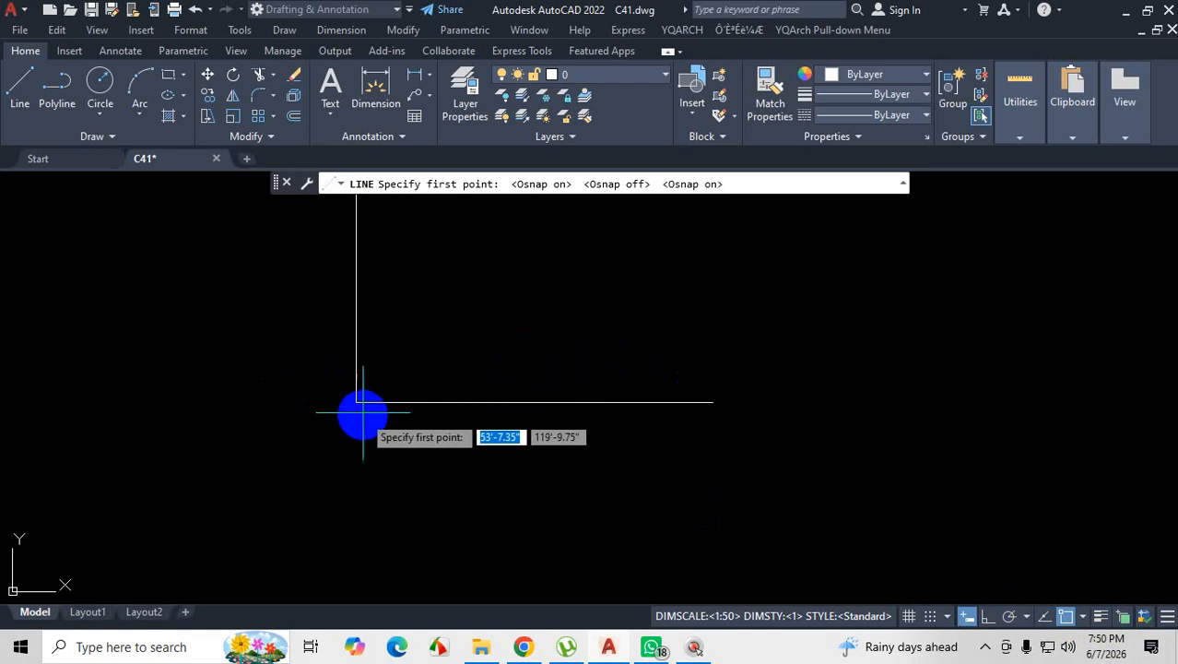
{"action": "scroll", "coordinate": [499, 489], "scroll_direction": "down", "scroll_amount": 2}
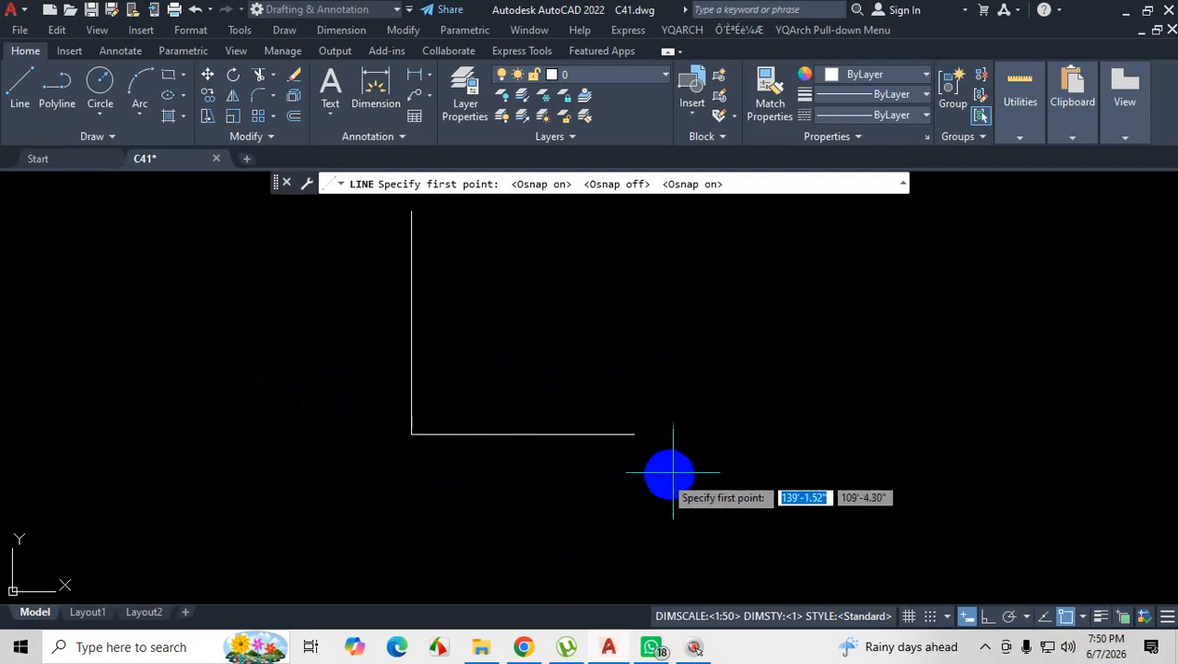
{"action": "scroll", "coordinate": [616, 461], "scroll_direction": "up", "scroll_amount": 2}
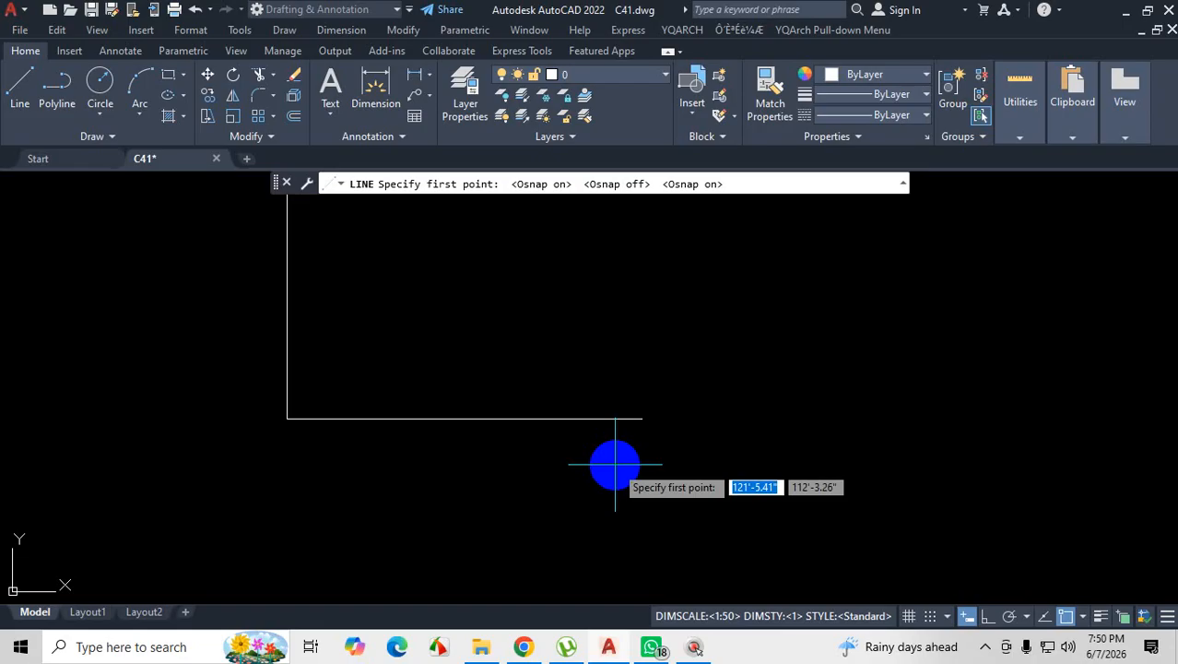
{"action": "key", "text": "Escape"}
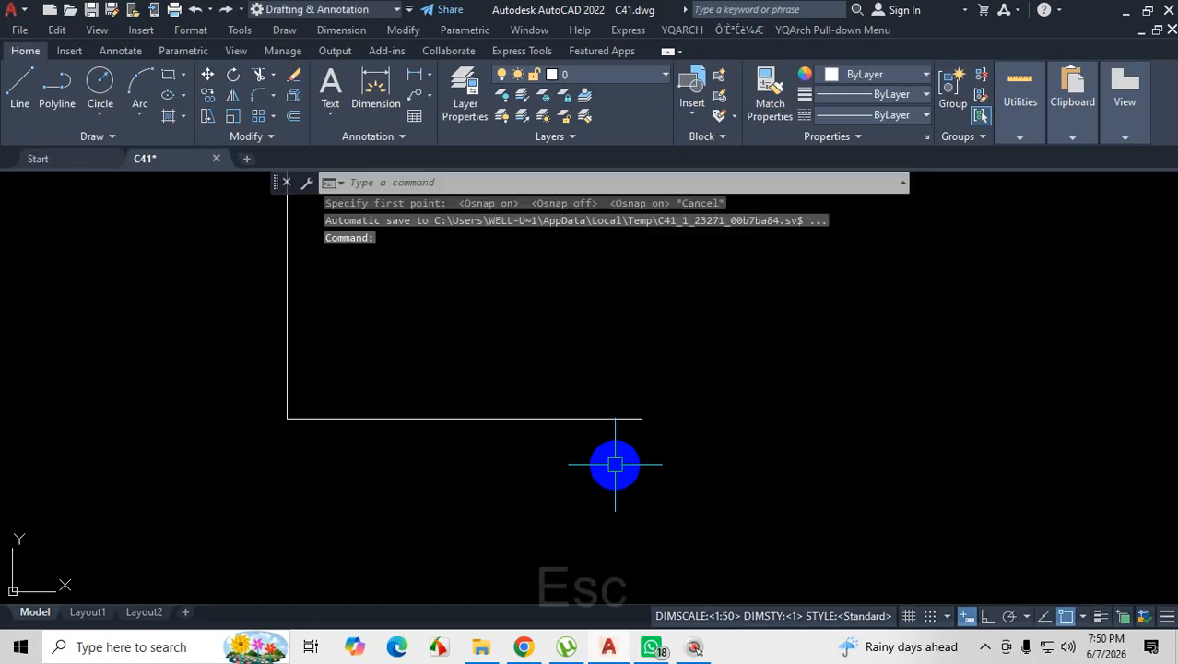
Review the available object snap modes, restart the line command, and turn off the Nearest snap mode.
{"action": "left_click", "coordinate": [1085, 617]}
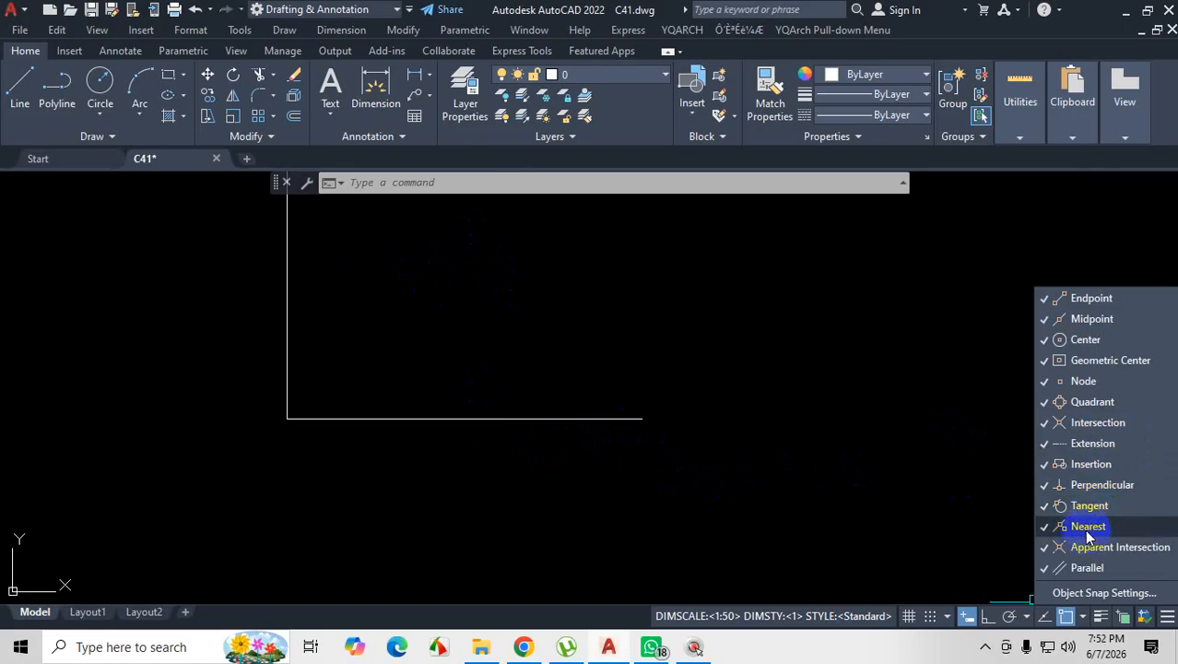
{"action": "left_click", "coordinate": [857, 441]}
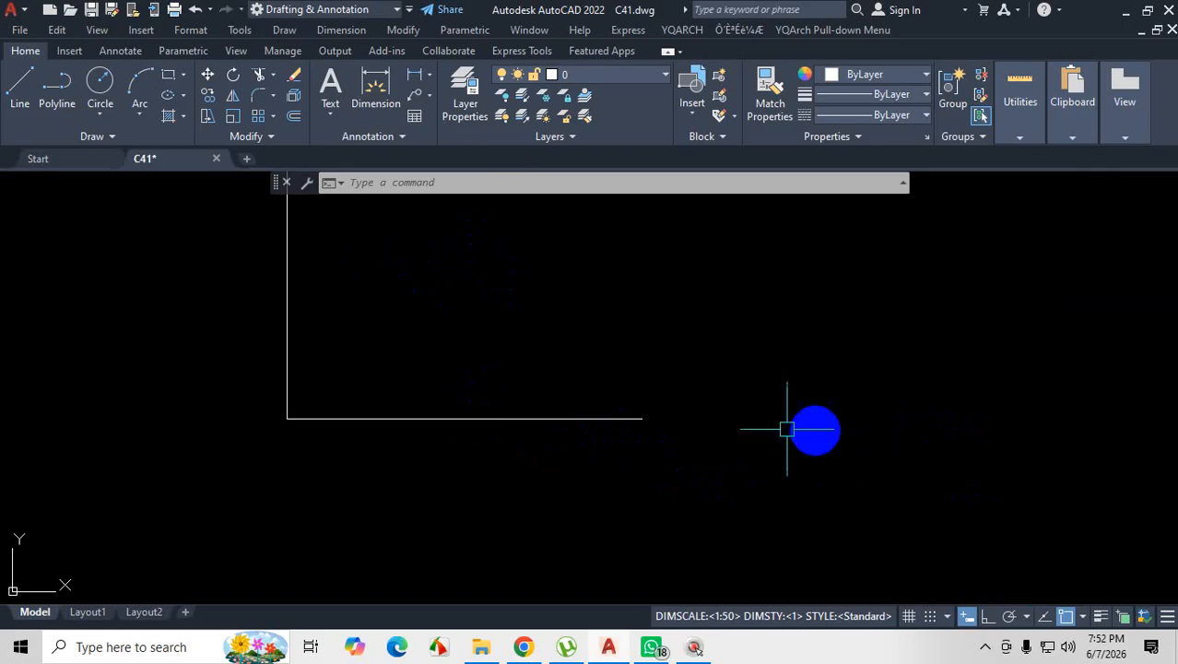
{"action": "left_click", "coordinate": [38, 89]}
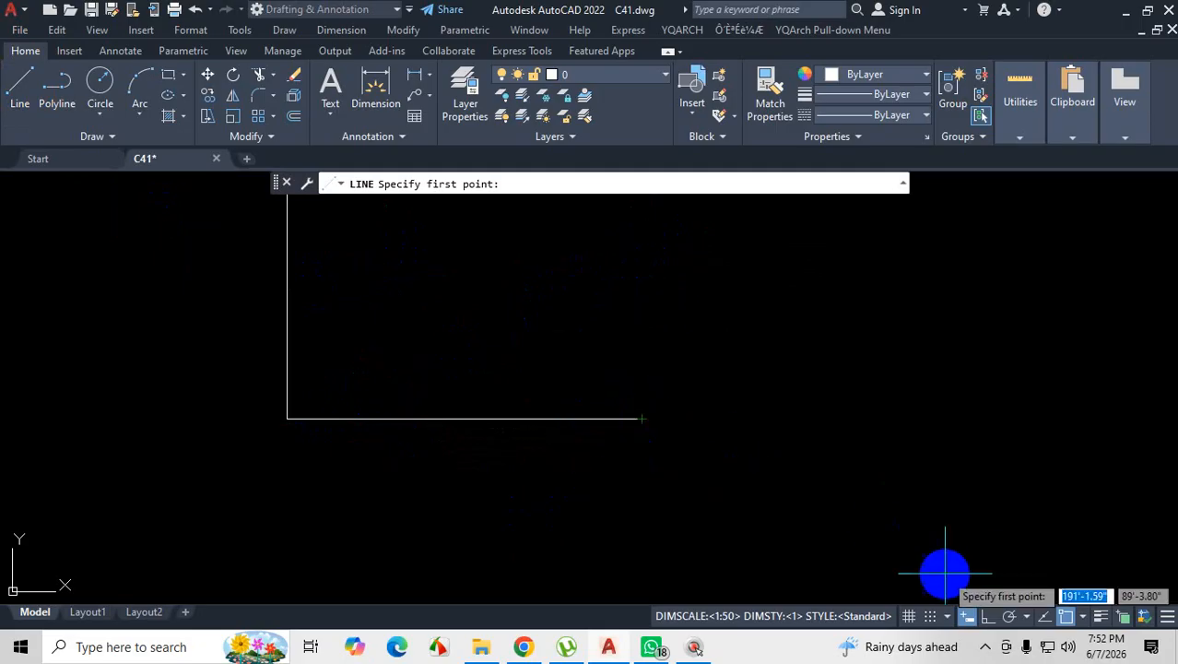
{"action": "left_click", "coordinate": [1084, 617]}
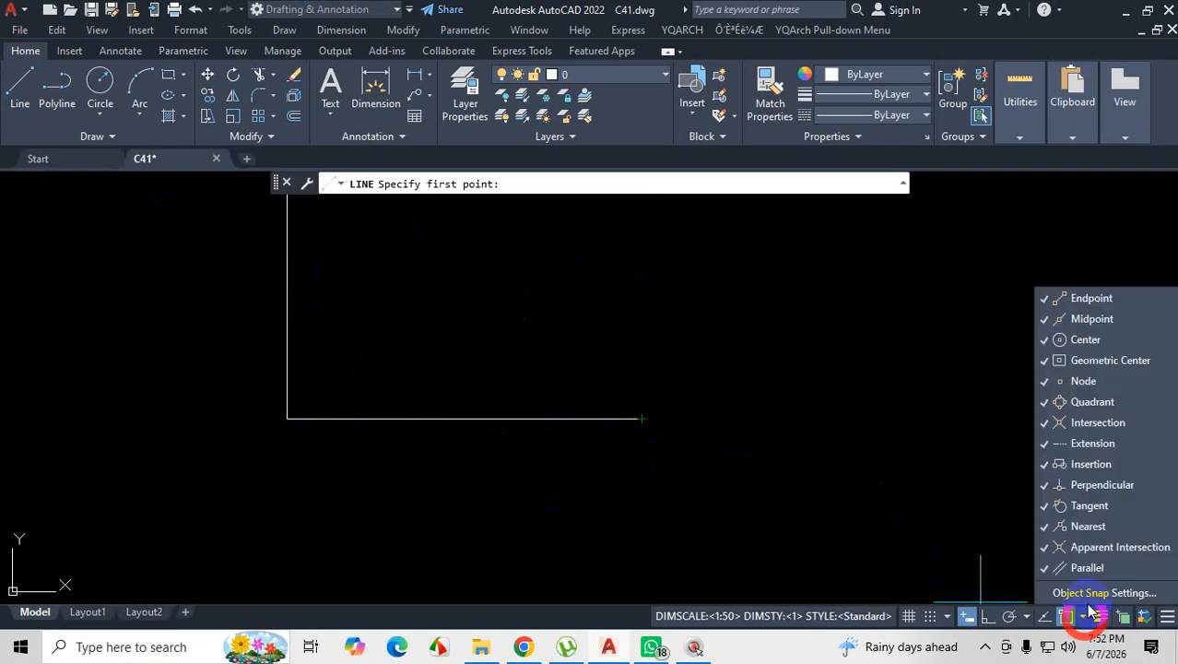
{"action": "left_click", "coordinate": [1086, 534]}
{"action": "left_click", "coordinate": [560, 518]}
Check snapping on the L shape, review the active modes in the object snap settings, and cancel the line command.
{"action": "scroll", "coordinate": [624, 470], "scroll_direction": "down", "scroll_amount": 9}
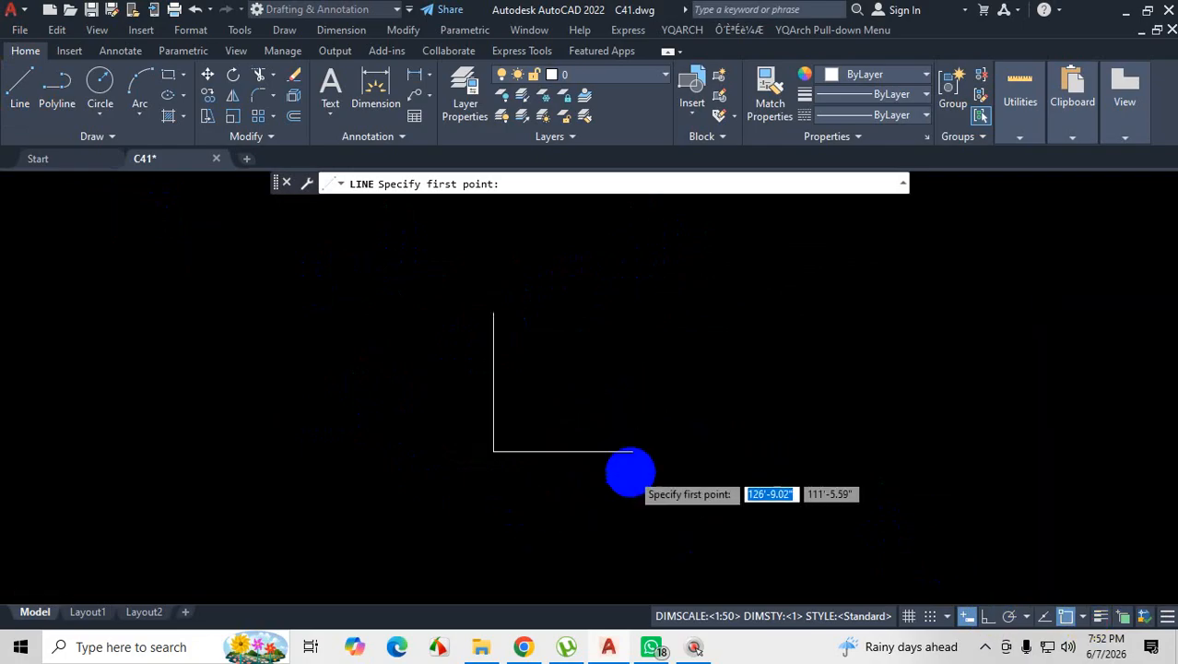
{"action": "scroll", "coordinate": [620, 433], "scroll_direction": "up", "scroll_amount": 5}
{"action": "scroll", "coordinate": [620, 424], "scroll_direction": "up", "scroll_amount": 4}
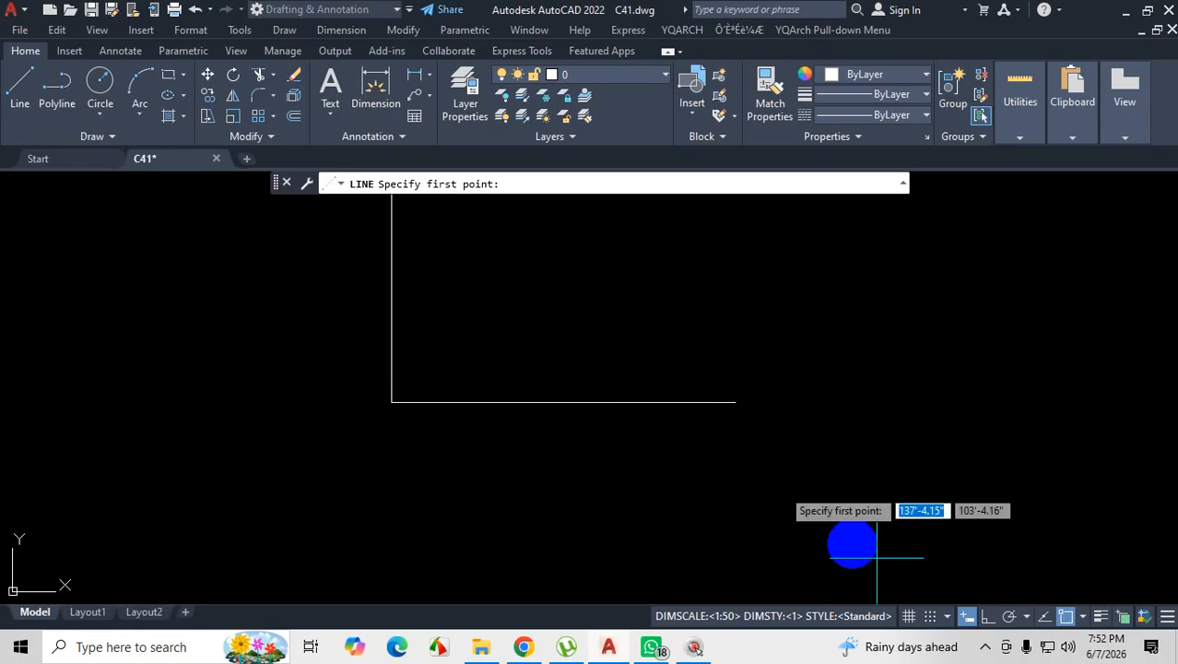
{"action": "left_click", "coordinate": [1082, 616]}
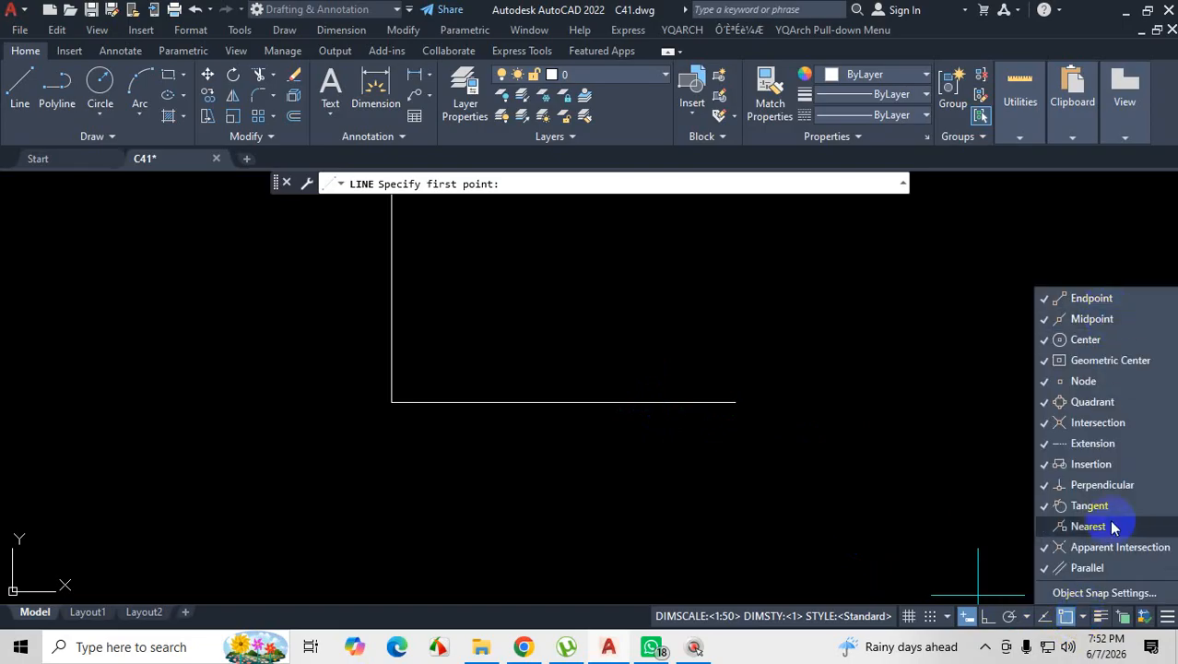
{"action": "left_click", "coordinate": [1097, 594]}
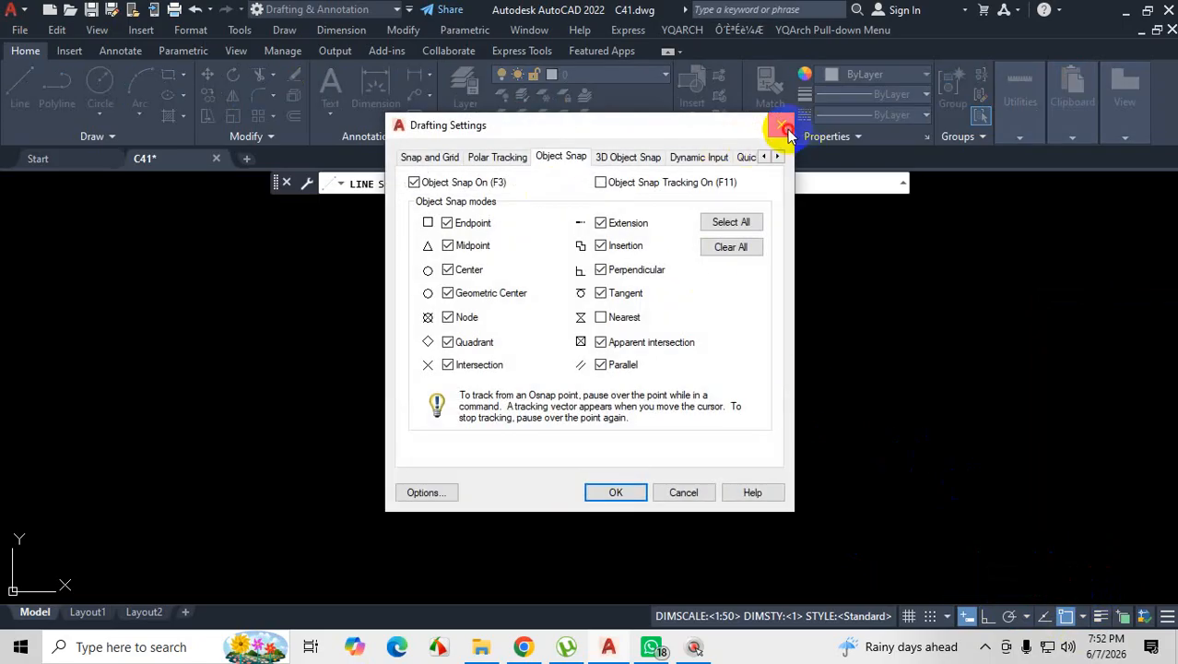
{"action": "left_click", "coordinate": [785, 129]}
{"action": "key", "text": "Escape"}
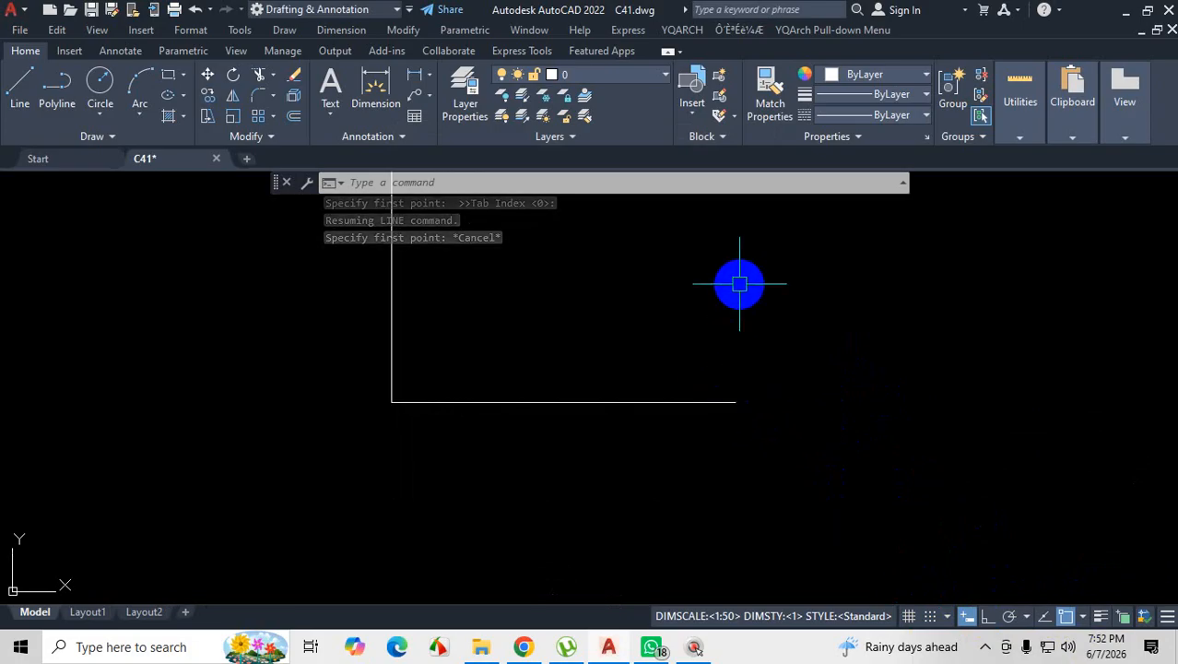
Open Drafting Settings with the DS command, select all object snap modes, and turn off Nearest.
{"action": "type", "text": "DS"}
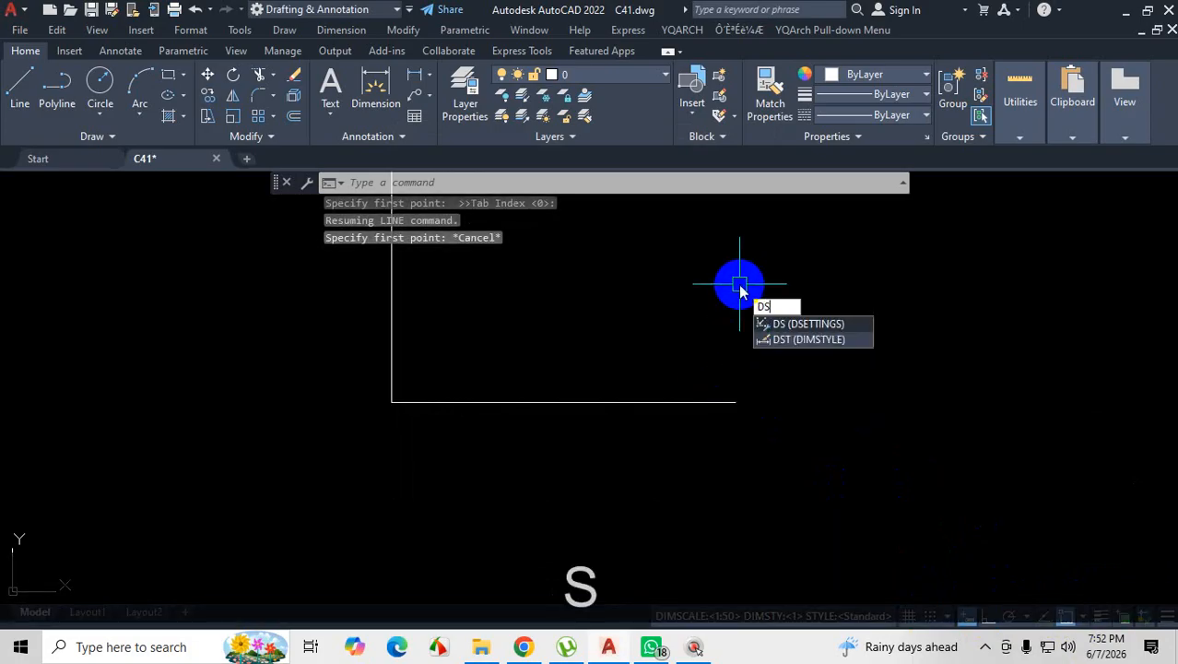
{"action": "key", "text": "Return"}
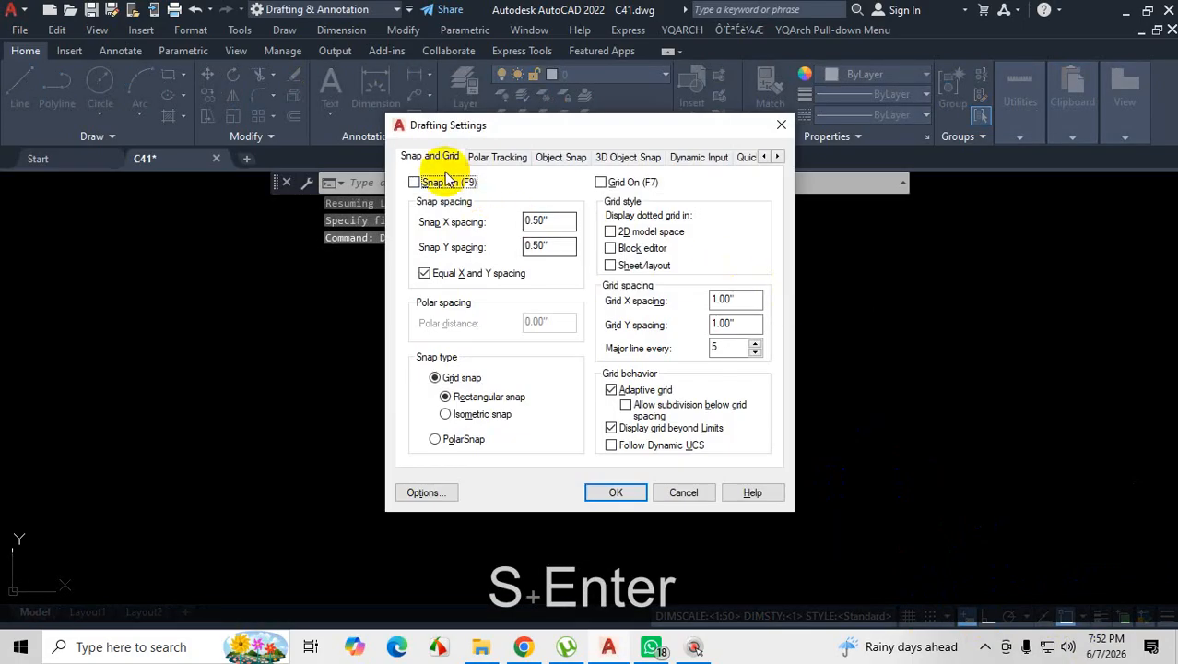
{"action": "left_click", "coordinate": [496, 158]}
{"action": "left_click", "coordinate": [548, 159]}
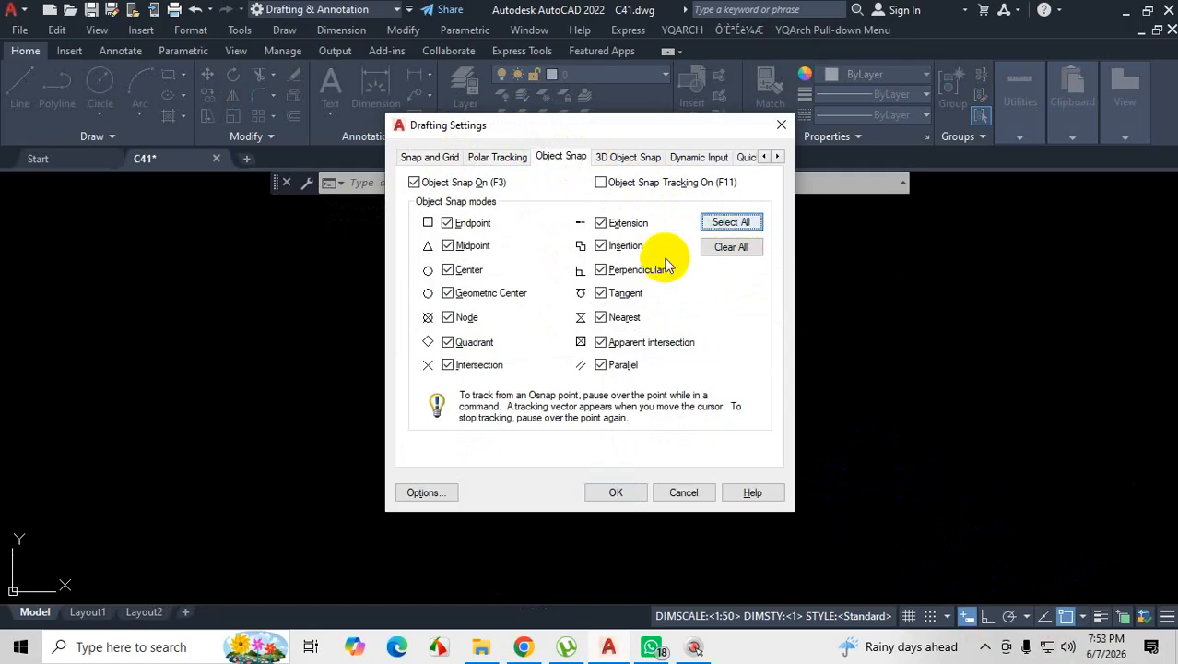
{"action": "left_click", "coordinate": [603, 318]}
{"action": "left_click", "coordinate": [602, 318]}
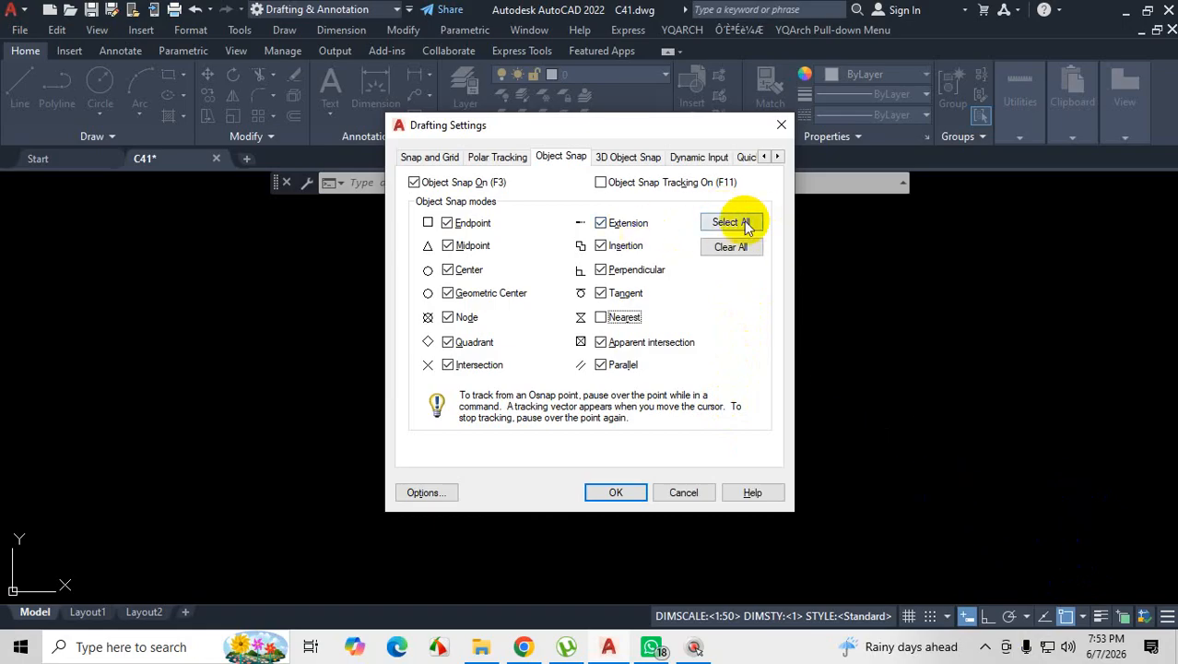
{"action": "left_click", "coordinate": [601, 317]}
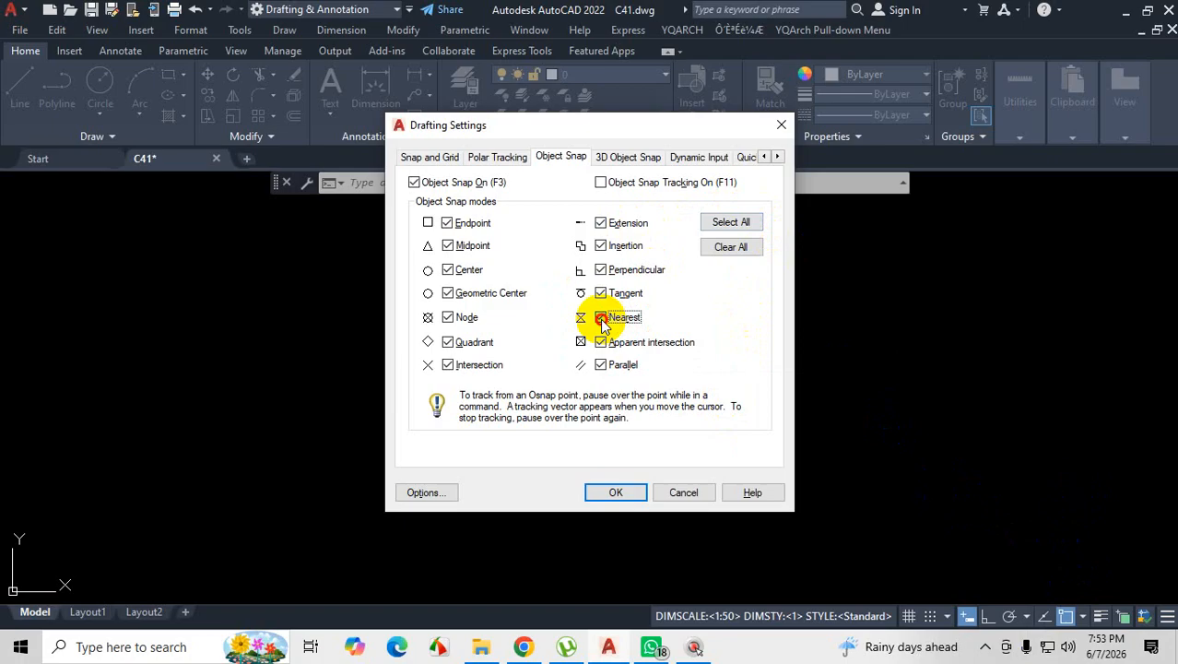
{"action": "key", "text": "ctrl+1"}
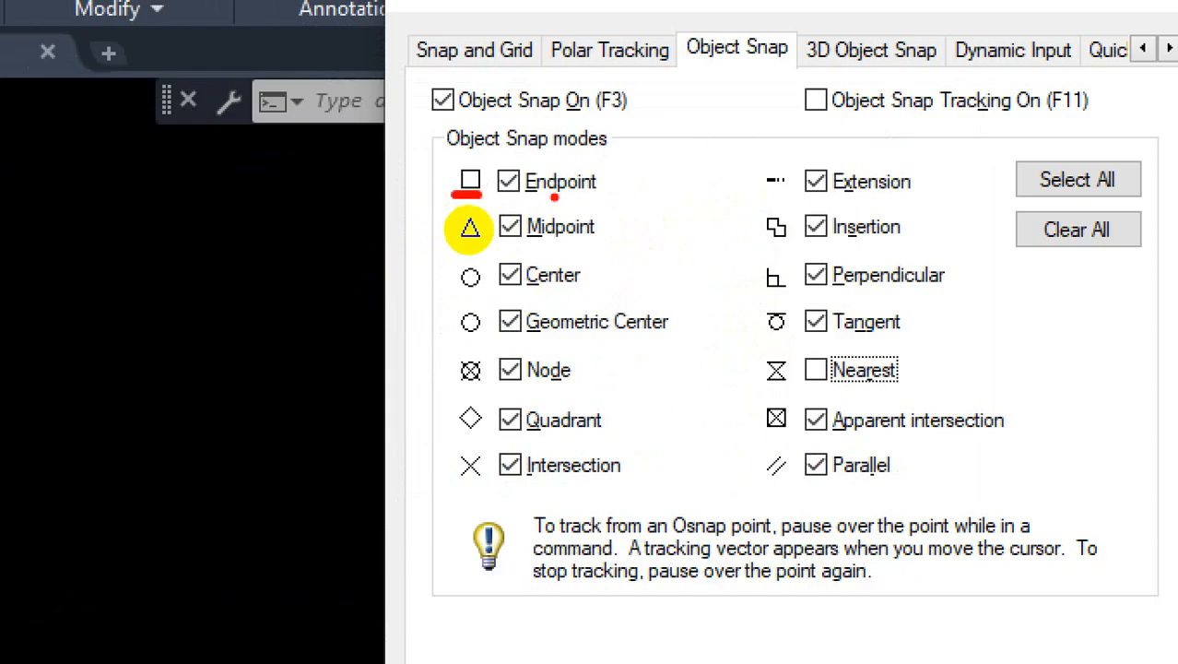
{"action": "mouse_move", "coordinate": [442, 164]}
{"action": "left_mouse_down"}
{"action": "mouse_move", "coordinate": [435, 212]}
{"action": "mouse_move", "coordinate": [504, 244]}
{"action": "left_mouse_up"}
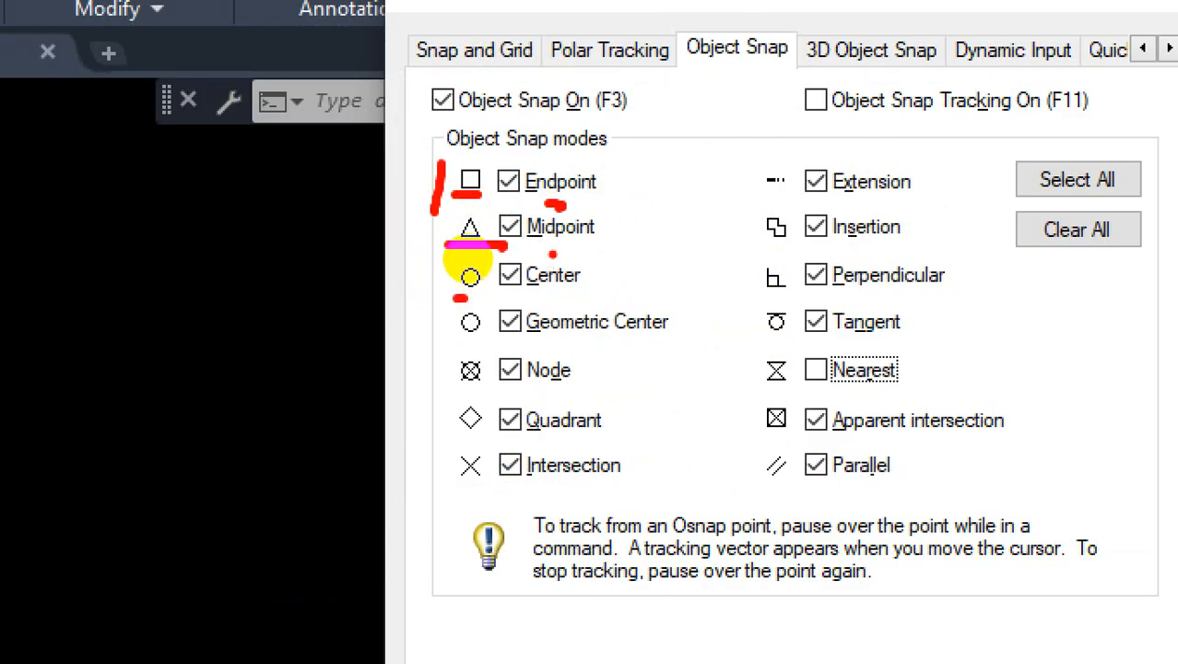
{"action": "left_click_drag", "start_coordinate": [557, 246], "coordinate": [578, 246]}
{"action": "left_click_drag", "start_coordinate": [570, 198], "coordinate": [607, 198]}
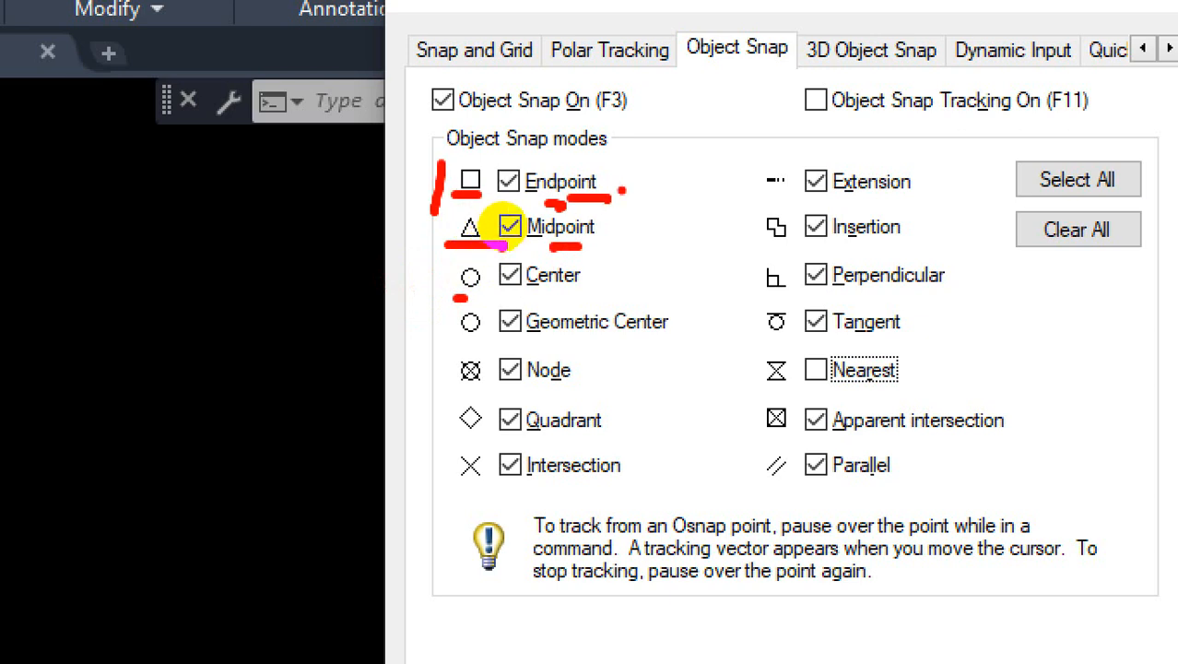
{"action": "key", "text": "Escape"}
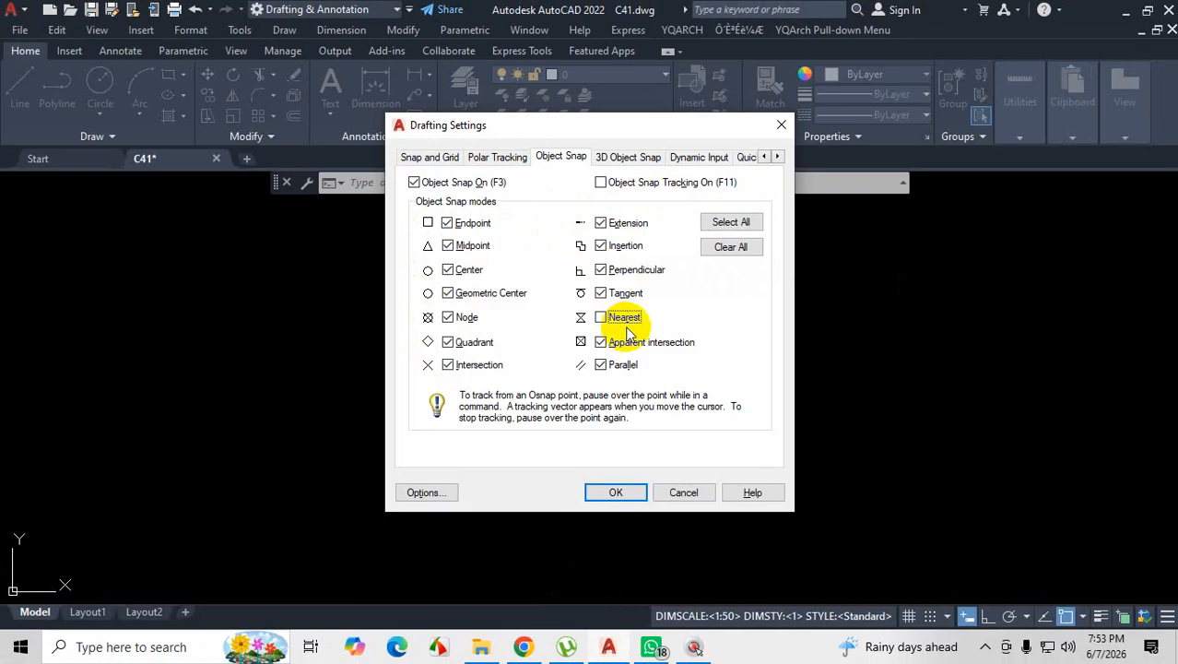
Apply the object snap settings and start a line from the free endpoint of the L shape's horizontal edge.
{"action": "left_click", "coordinate": [630, 496]}
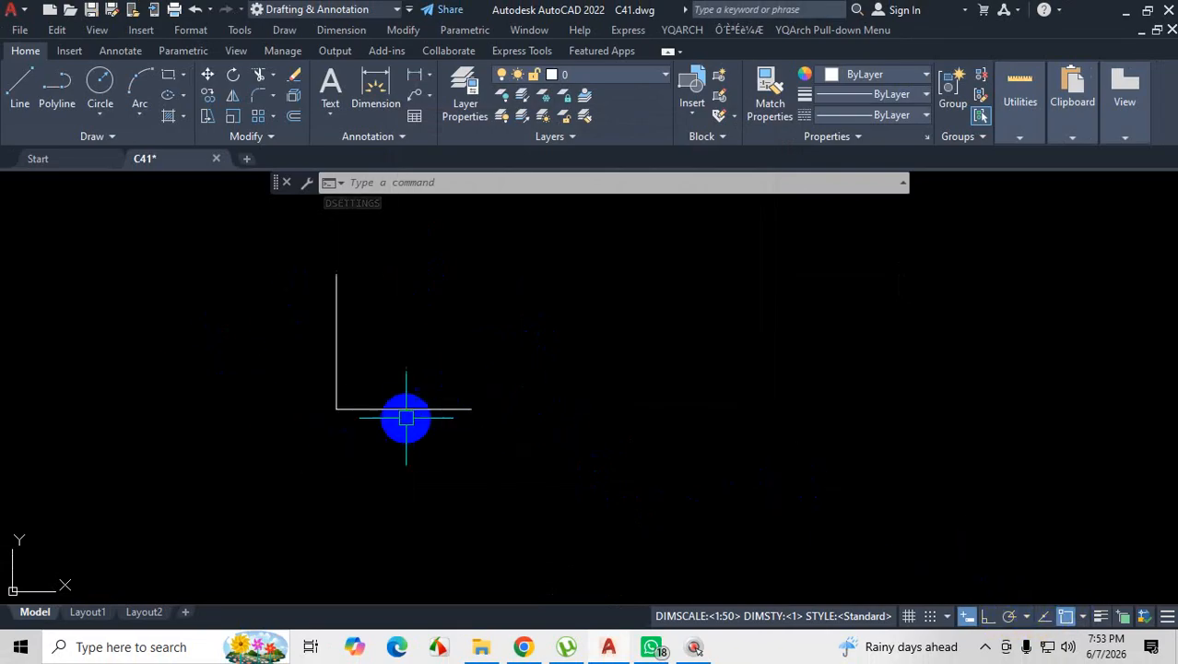
{"action": "scroll", "coordinate": [457, 421], "scroll_direction": "up", "scroll_amount": 4}
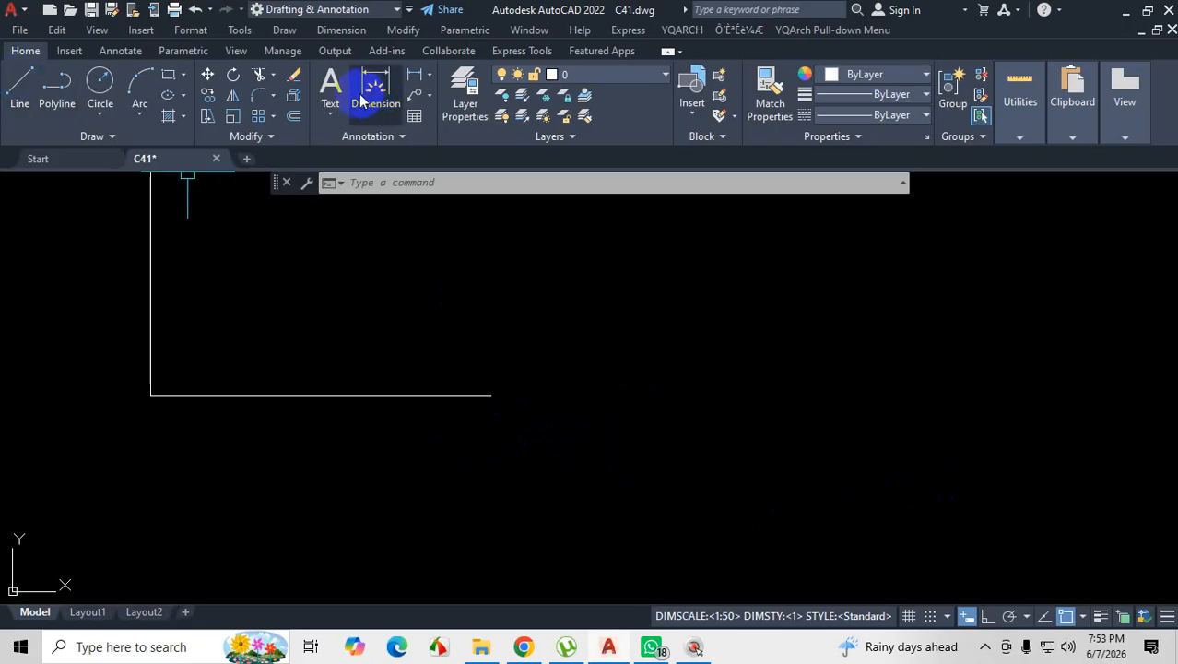
{"action": "left_click", "coordinate": [19, 90]}
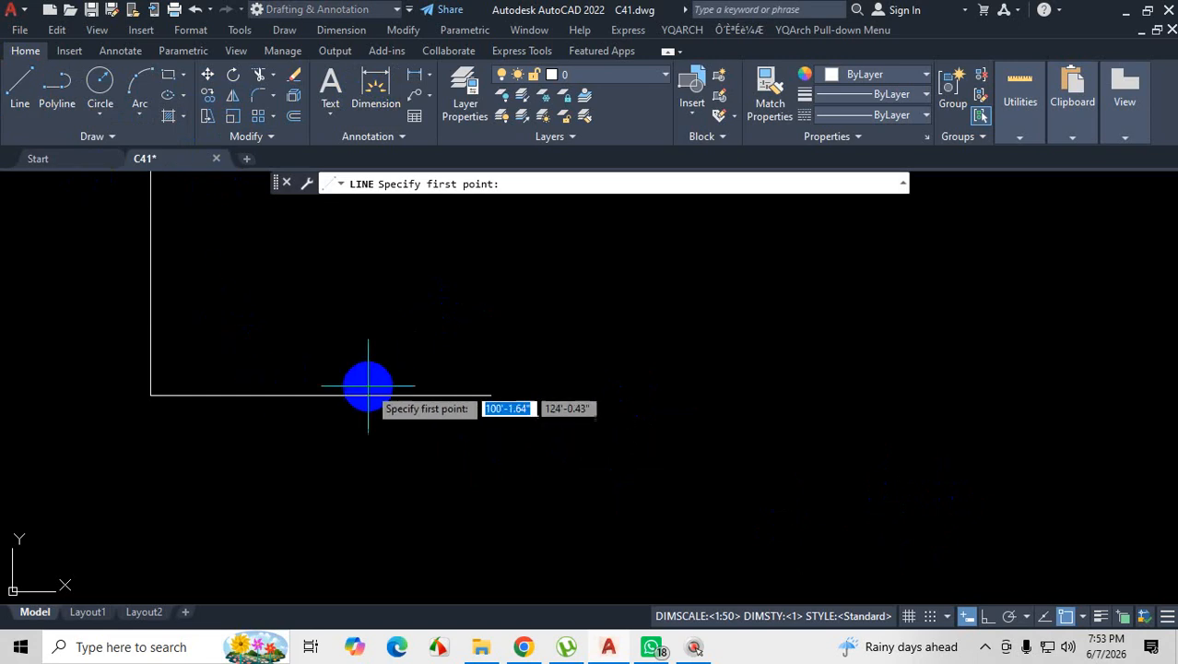
{"action": "scroll", "coordinate": [421, 411], "scroll_direction": "up", "scroll_amount": 2}
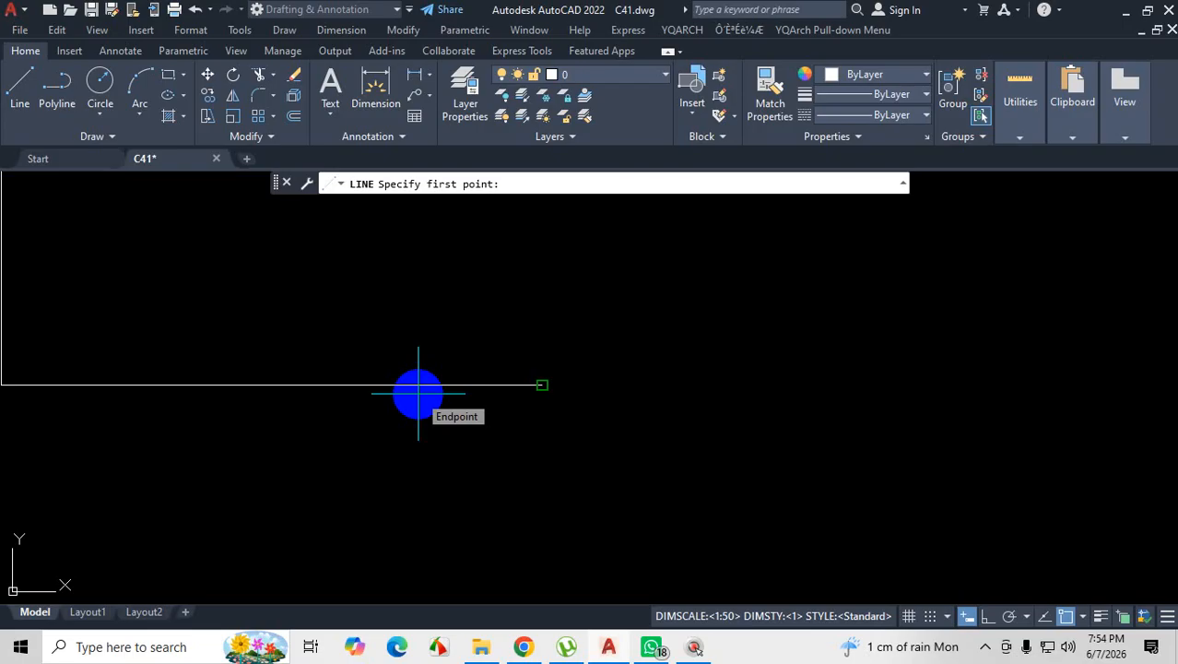
{"action": "left_click", "coordinate": [418, 393]}
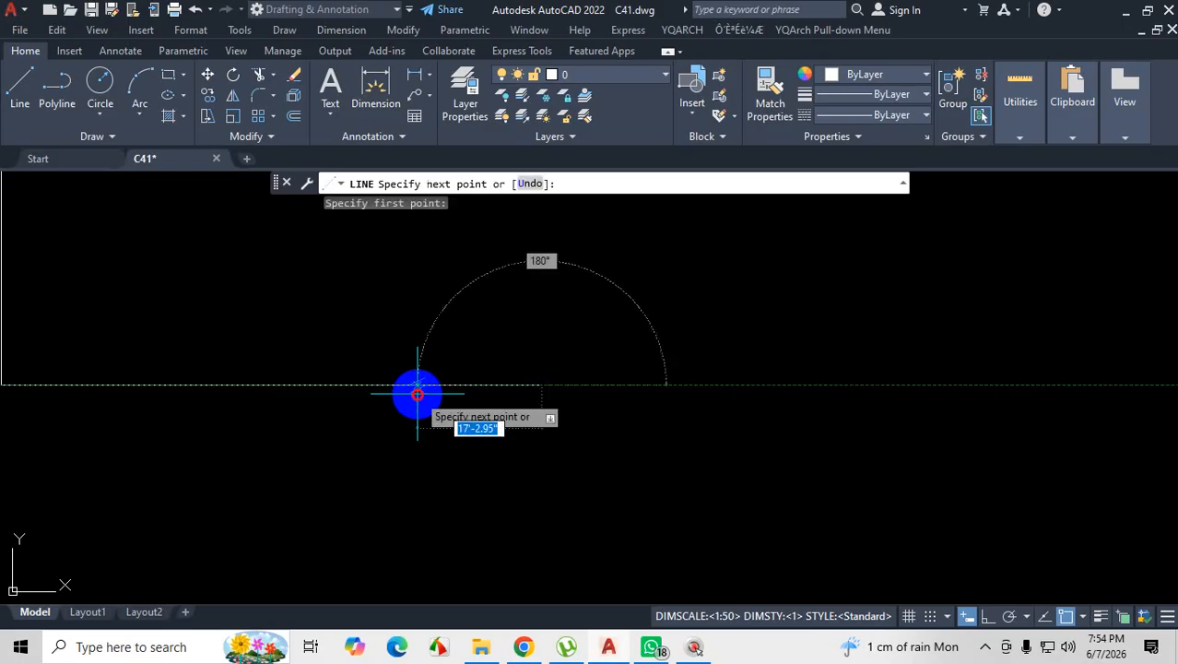
Examine the length and angle preview of the line in several directions, and review the active object snap modes.
{"action": "scroll", "coordinate": [659, 277], "scroll_direction": "down", "scroll_amount": 1}
{"action": "scroll", "coordinate": [663, 267], "scroll_direction": "up", "scroll_amount": 2}
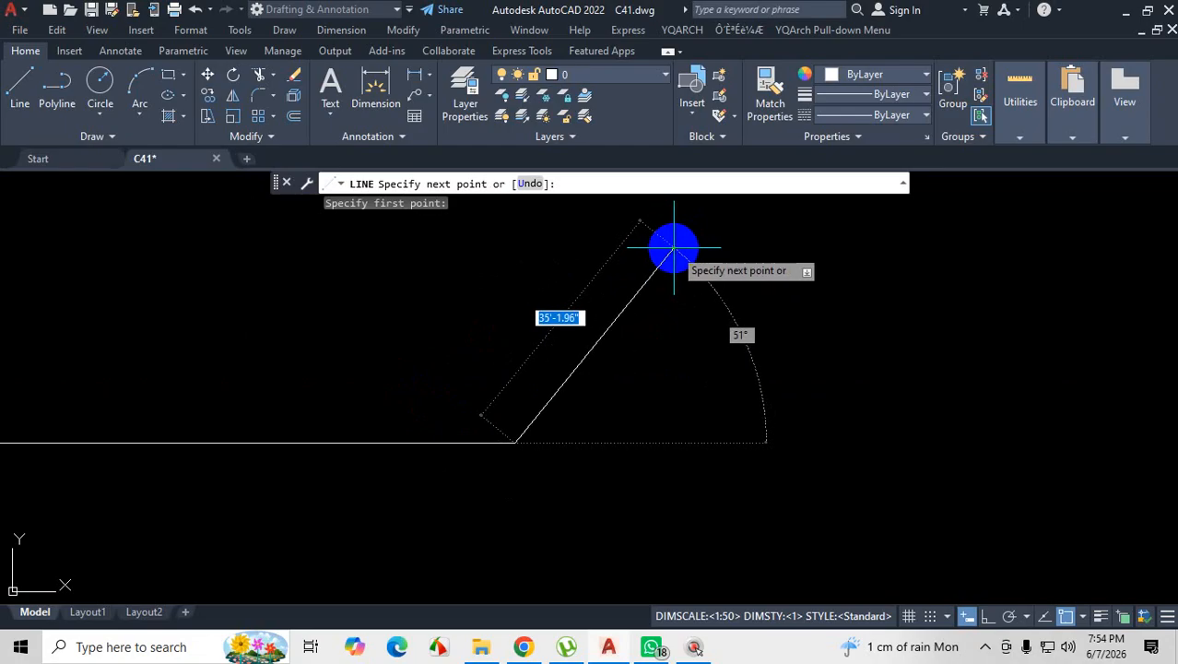
{"action": "scroll", "coordinate": [673, 247], "scroll_direction": "down", "scroll_amount": 5}
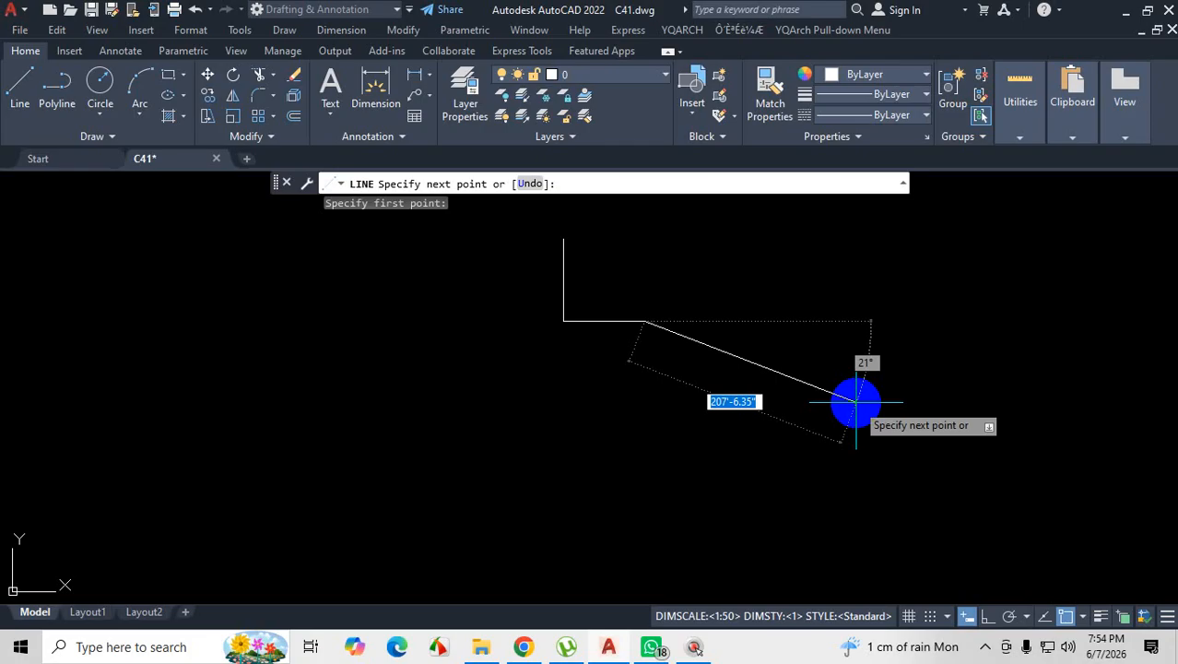
{"action": "scroll", "coordinate": [697, 258], "scroll_direction": "up", "scroll_amount": 4}
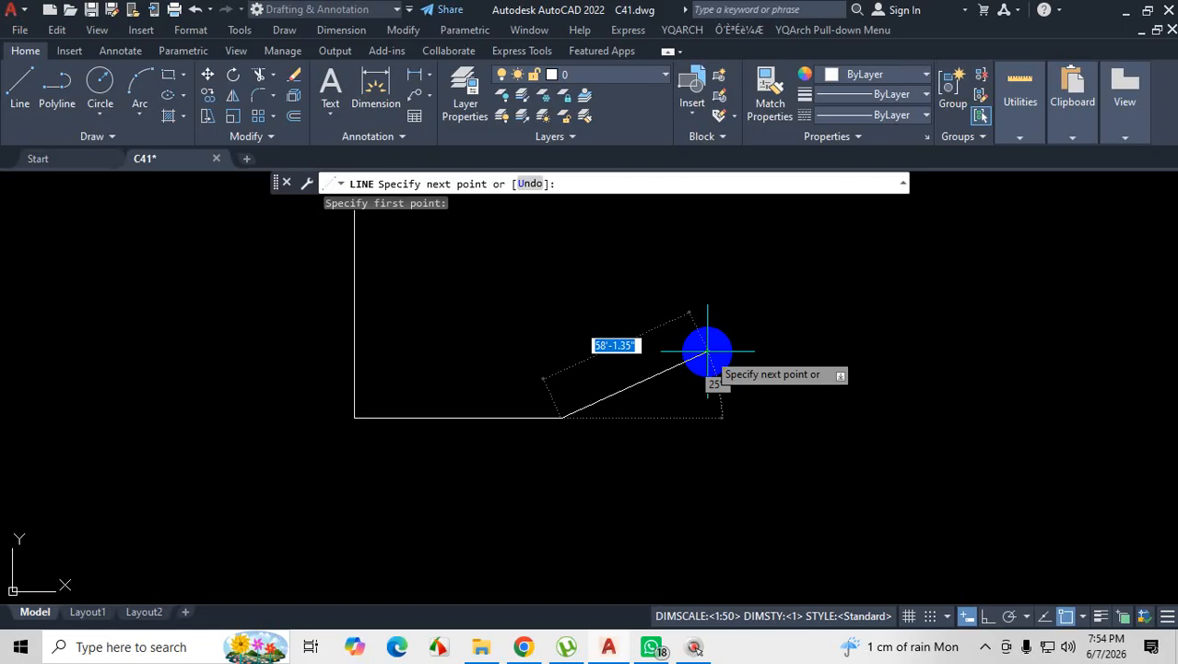
{"action": "scroll", "coordinate": [707, 352], "scroll_direction": "down", "scroll_amount": 2}
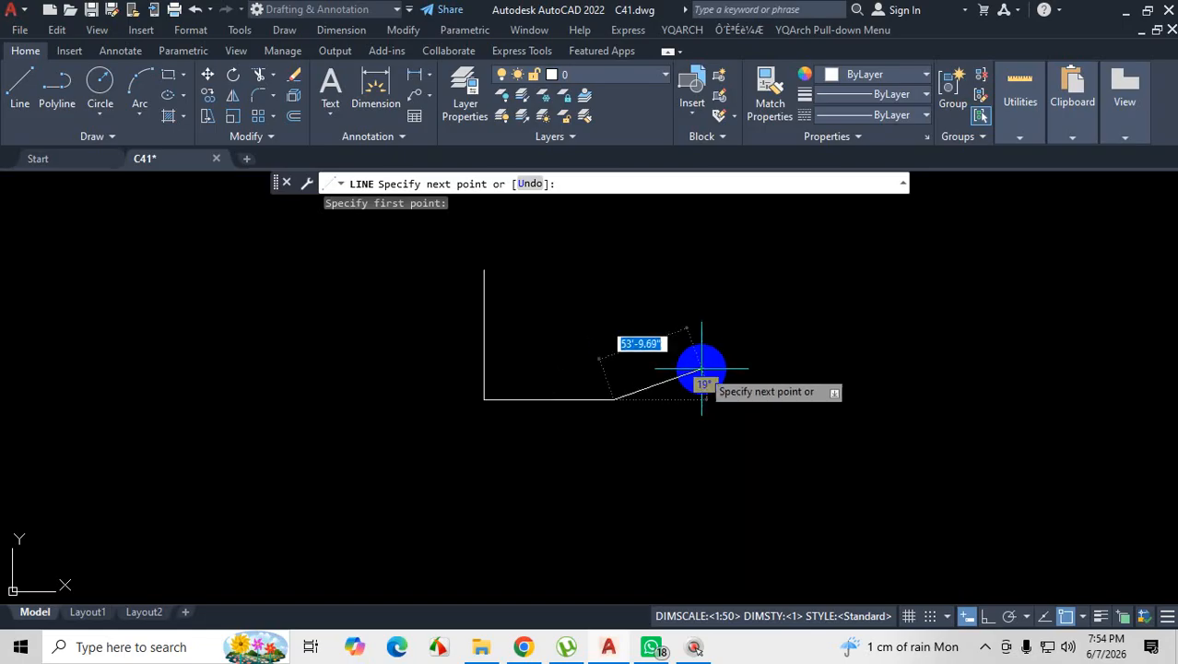
{"action": "left_click", "coordinate": [1084, 617]}
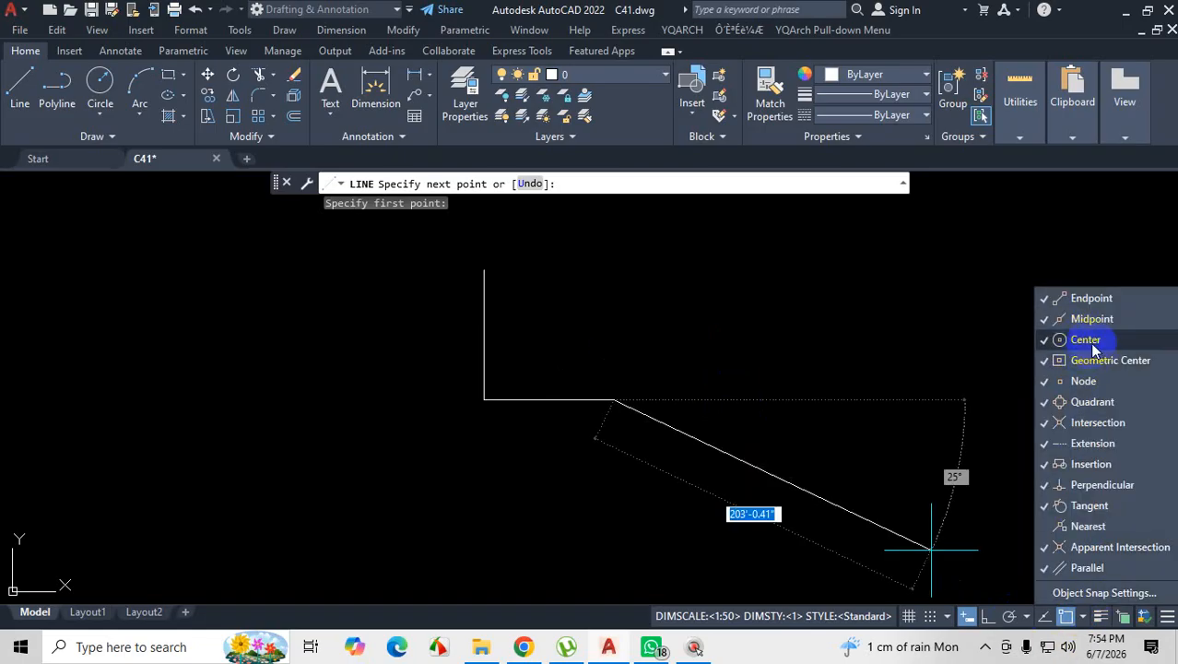
{"action": "left_click", "coordinate": [697, 313]}
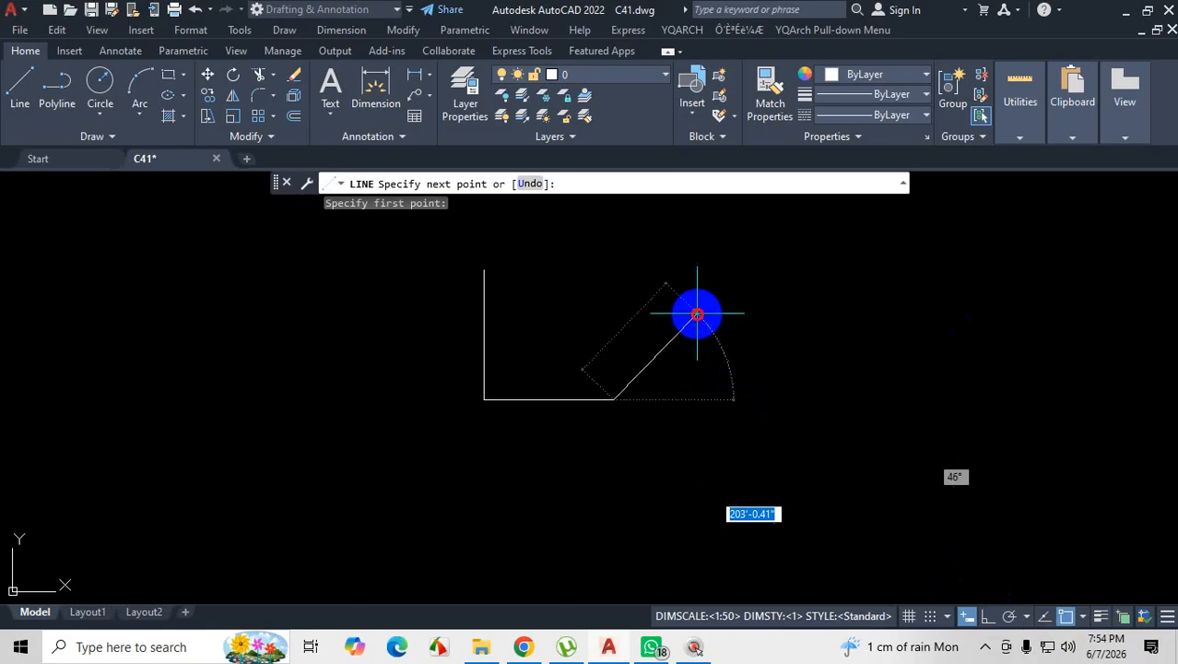
{"action": "scroll", "coordinate": [664, 405], "scroll_direction": "down", "scroll_amount": 3}
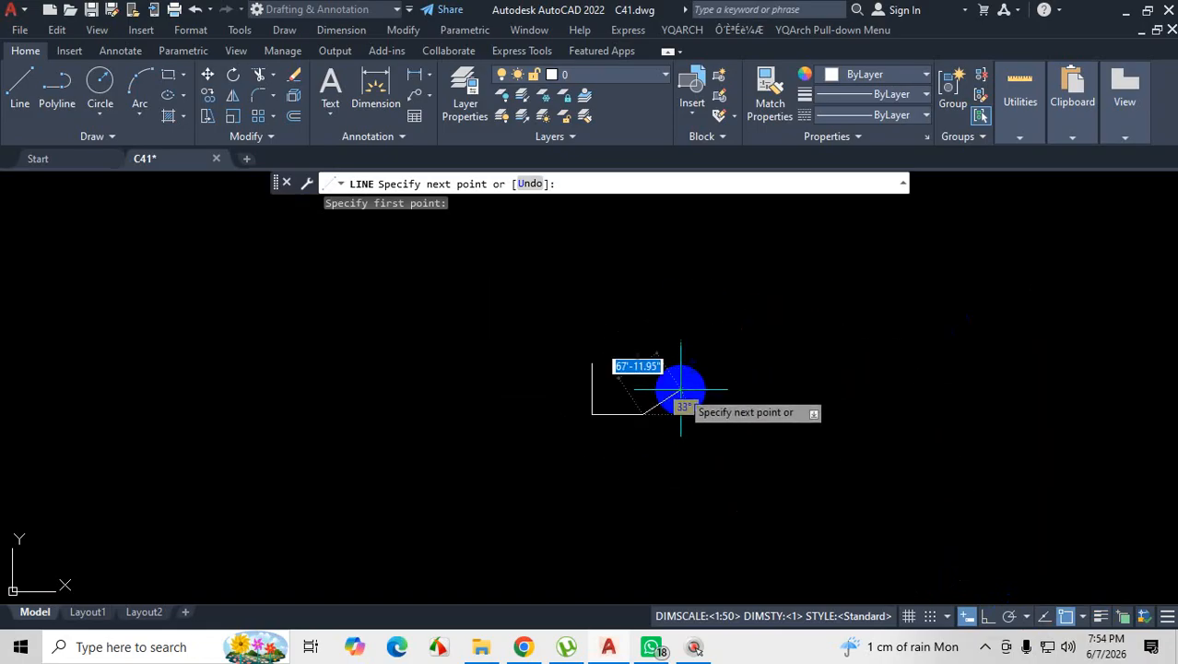
{"action": "scroll", "coordinate": [684, 387], "scroll_direction": "up", "scroll_amount": 3}
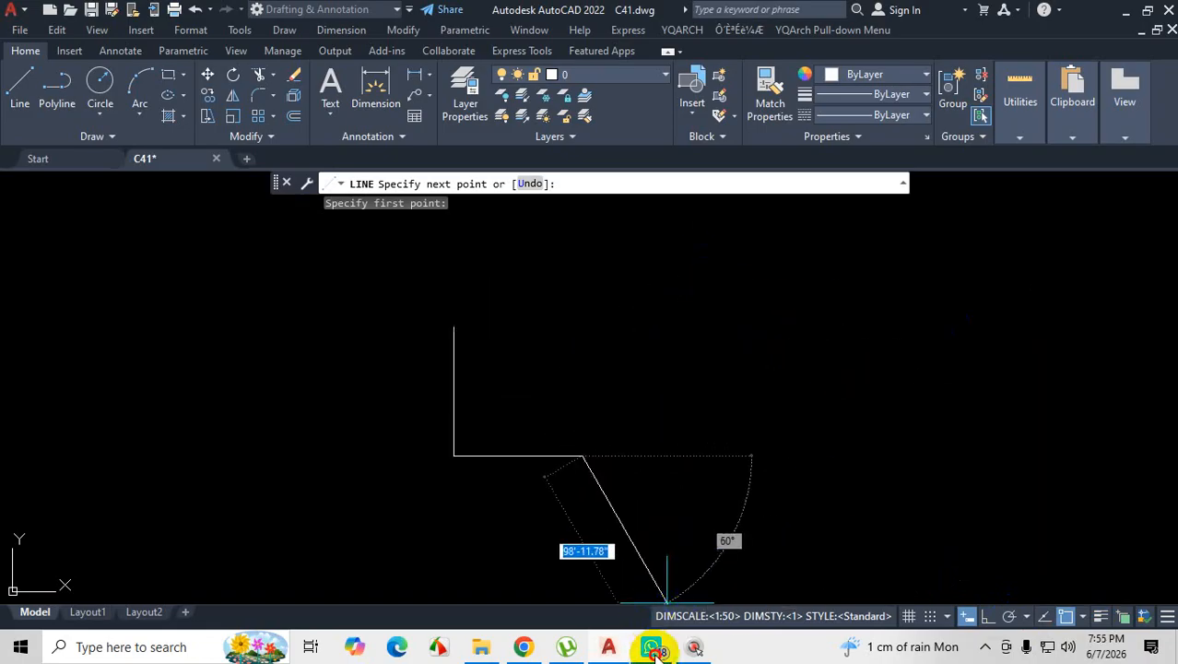
Switch to WhatsApp and open the X-shaped part's reference drawing from the CCAD-26041(6.00 P.M.) chat.
{"action": "left_click", "coordinate": [651, 645]}
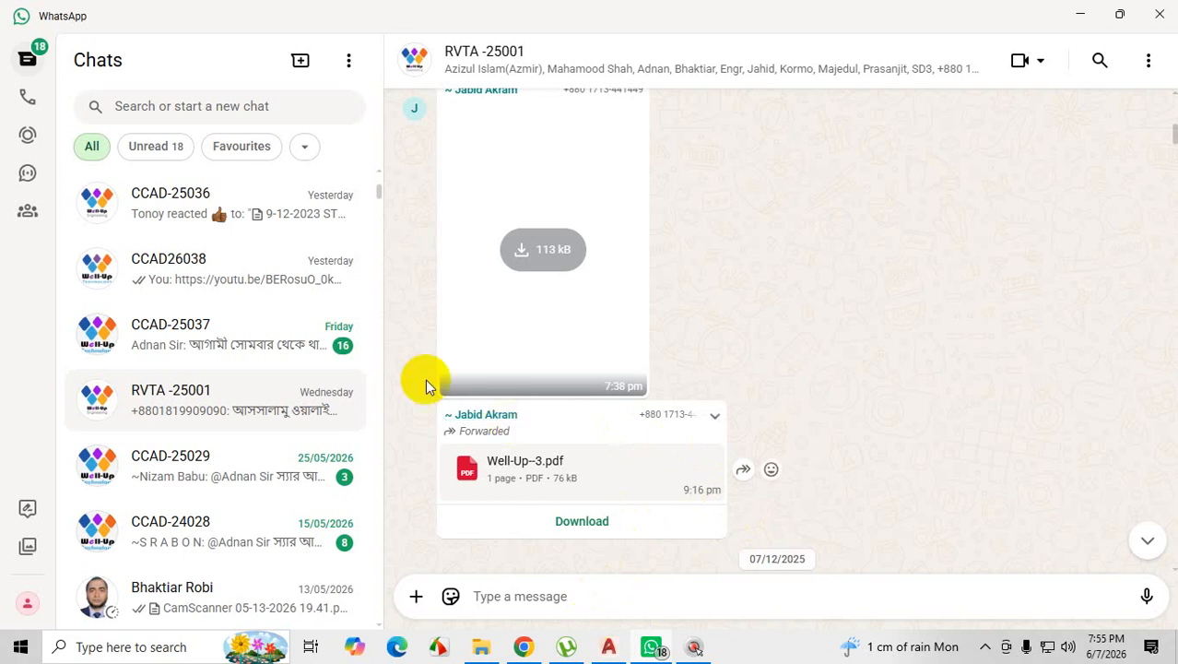
{"action": "scroll", "coordinate": [207, 265], "scroll_direction": "up", "scroll_amount": 3}
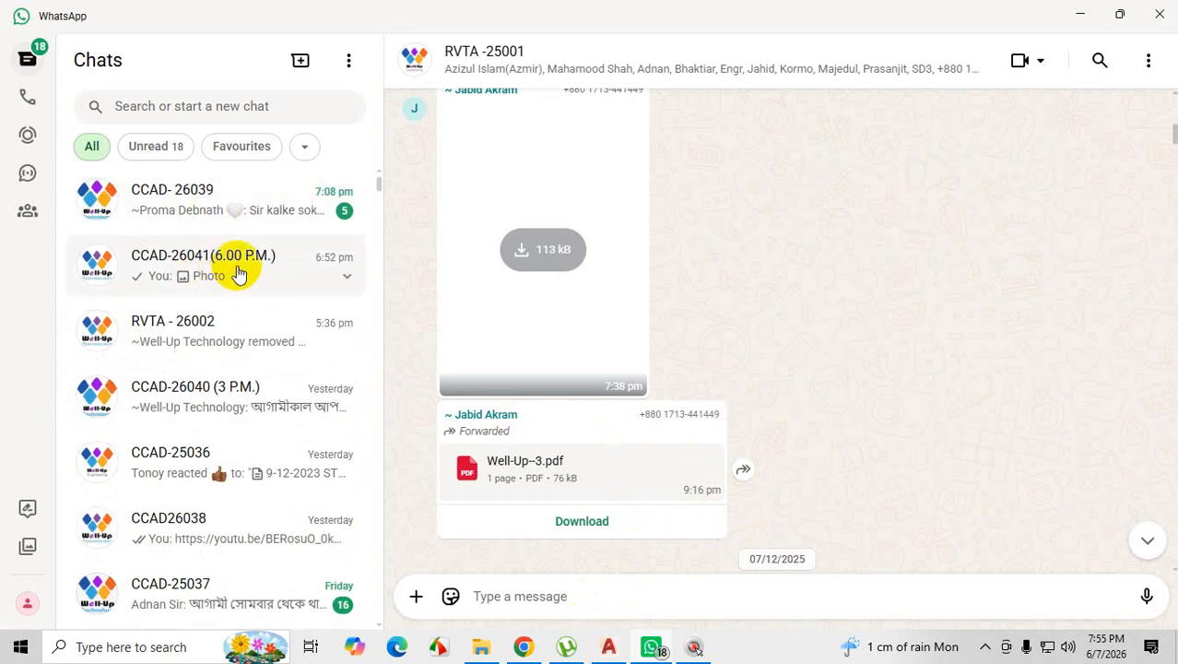
{"action": "left_click", "coordinate": [236, 263]}
{"action": "left_click", "coordinate": [1006, 316]}
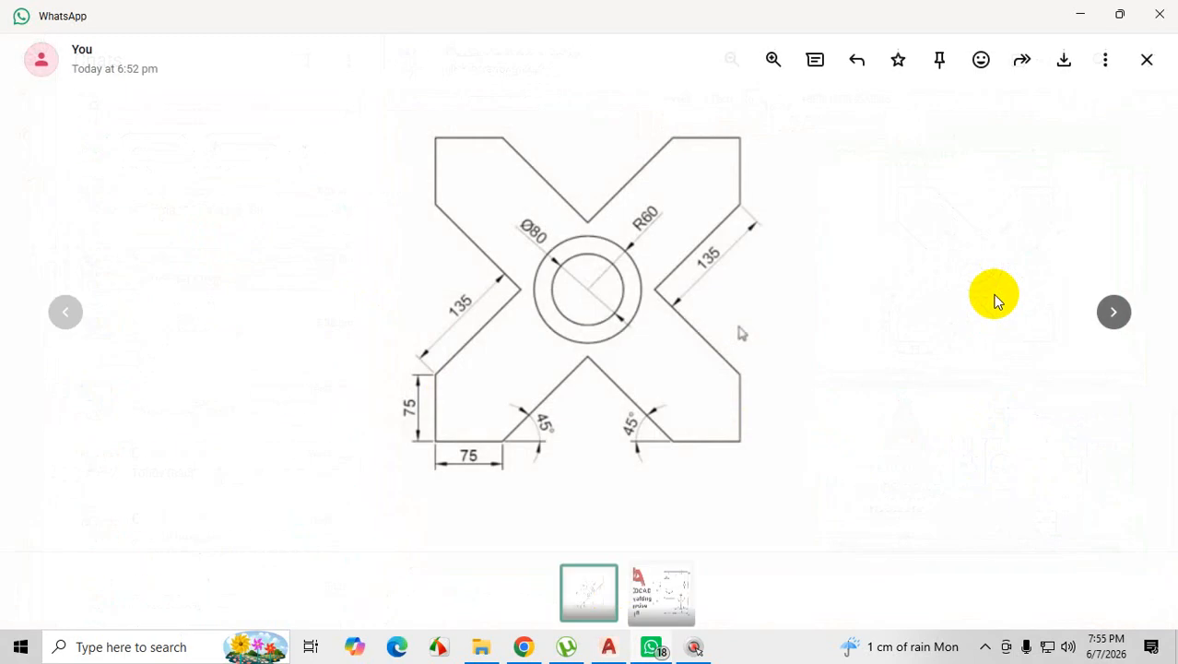
Zoom in on the reference drawing and temporarily mark the slanted edge and its 45° angle from the horizontal.
{"action": "key", "text": "ctrl"}
{"action": "key", "text": "ctrl+1"}
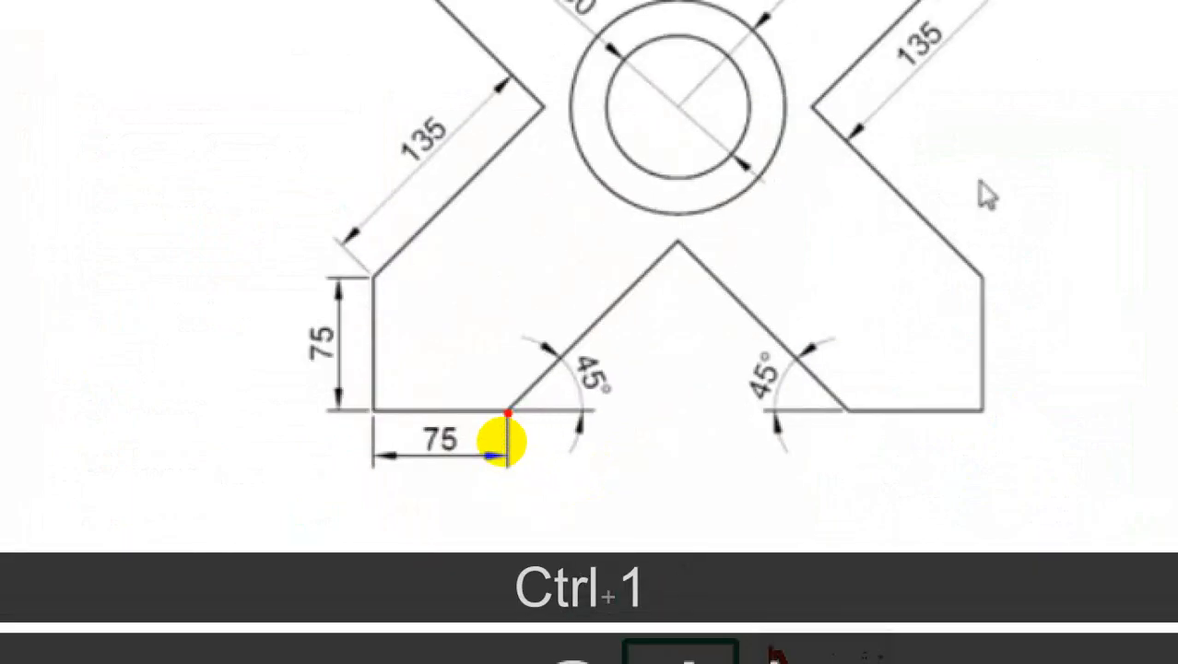
{"action": "mouse_move", "coordinate": [507, 412]}
{"action": "left_mouse_down"}
{"action": "mouse_move", "coordinate": [592, 276]}
{"action": "mouse_move", "coordinate": [670, 199]}
{"action": "left_mouse_up"}
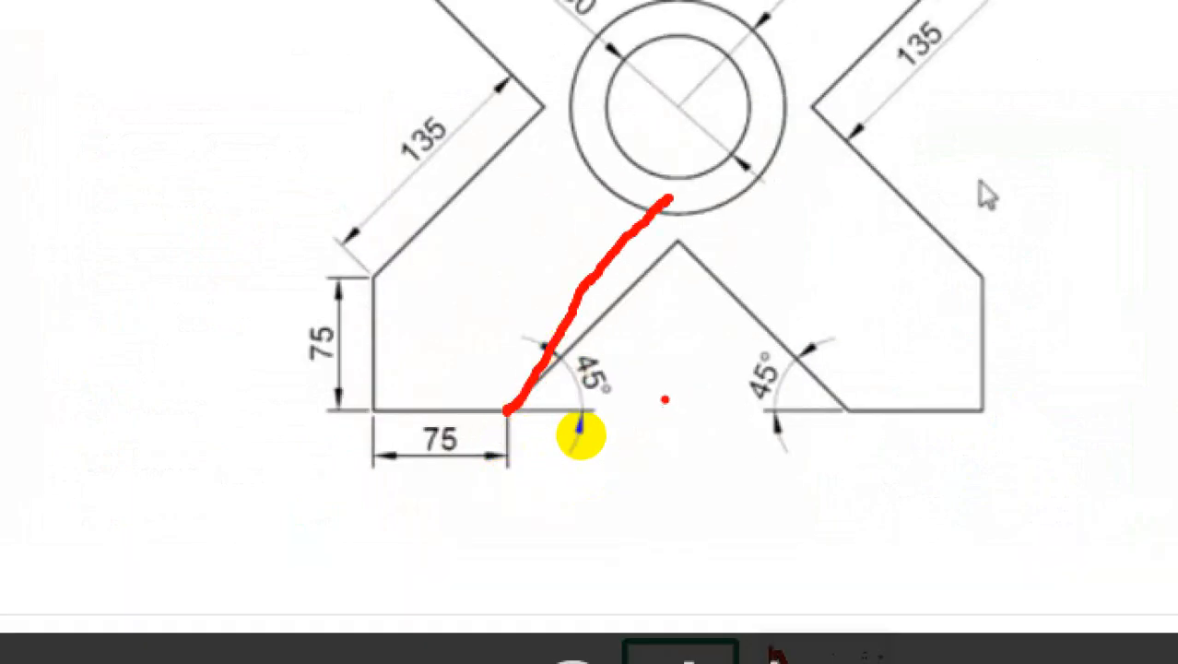
{"action": "mouse_move", "coordinate": [583, 410]}
{"action": "left_mouse_down"}
{"action": "mouse_move", "coordinate": [722, 404]}
{"action": "mouse_move", "coordinate": [585, 255]}
{"action": "mouse_move", "coordinate": [631, 283]}
{"action": "left_mouse_up"}
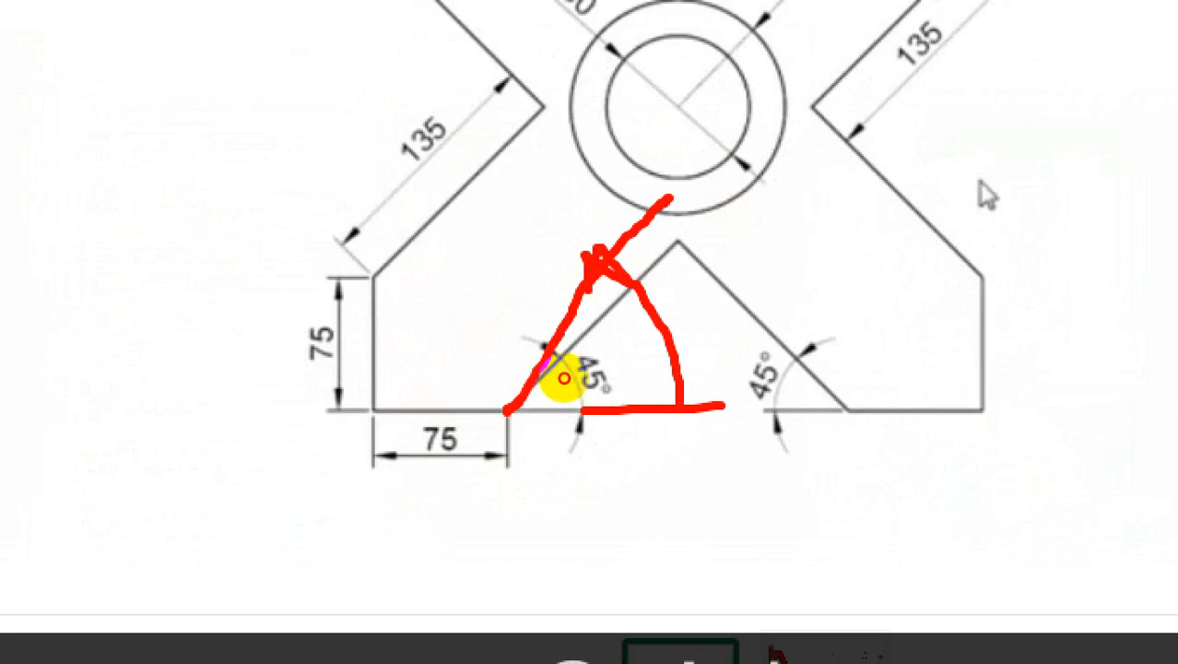
{"action": "mouse_move", "coordinate": [690, 408]}
{"action": "left_mouse_down"}
{"action": "mouse_move", "coordinate": [689, 473]}
{"action": "mouse_move", "coordinate": [583, 550]}
{"action": "mouse_move", "coordinate": [601, 559]}
{"action": "left_mouse_up"}
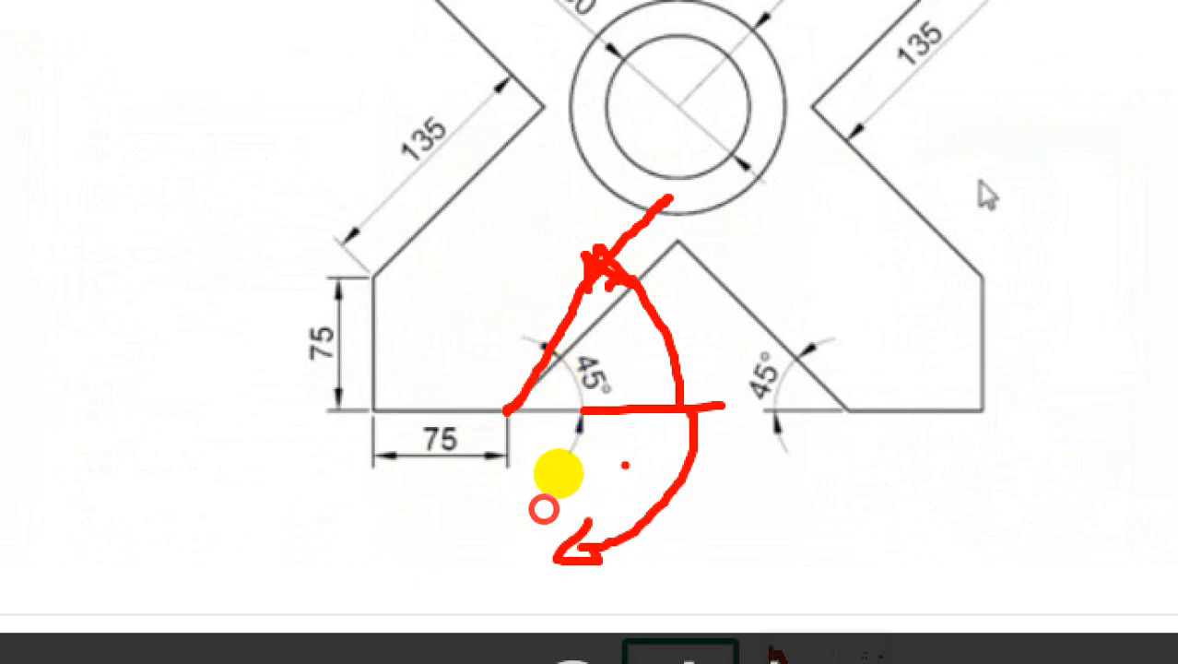
{"action": "left_click_drag", "start_coordinate": [638, 405], "coordinate": [610, 353]}
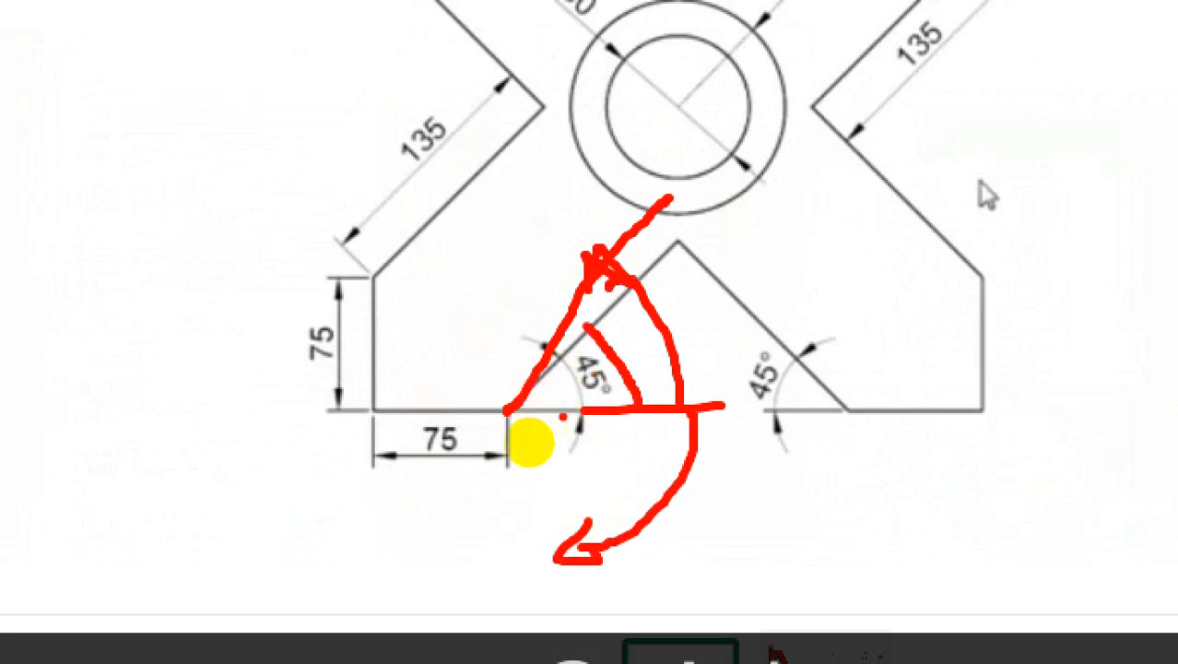
{"action": "left_click_drag", "start_coordinate": [561, 415], "coordinate": [618, 411]}
{"action": "key", "text": "Escape"}
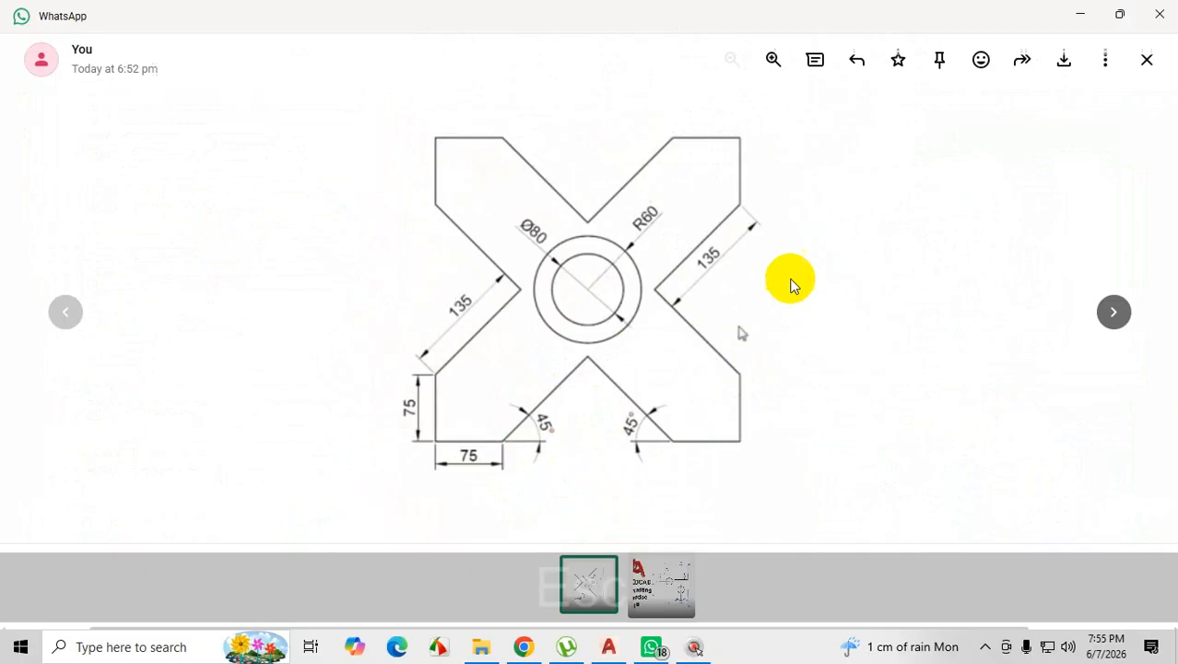
Compare the line preview in AutoCAD with the reference drawing in WhatsApp, checking the slanted edge's 135 length, and return to AutoCAD.
{"action": "left_click", "coordinate": [1076, 13]}
{"action": "scroll", "coordinate": [705, 267], "scroll_direction": "up", "scroll_amount": 2}
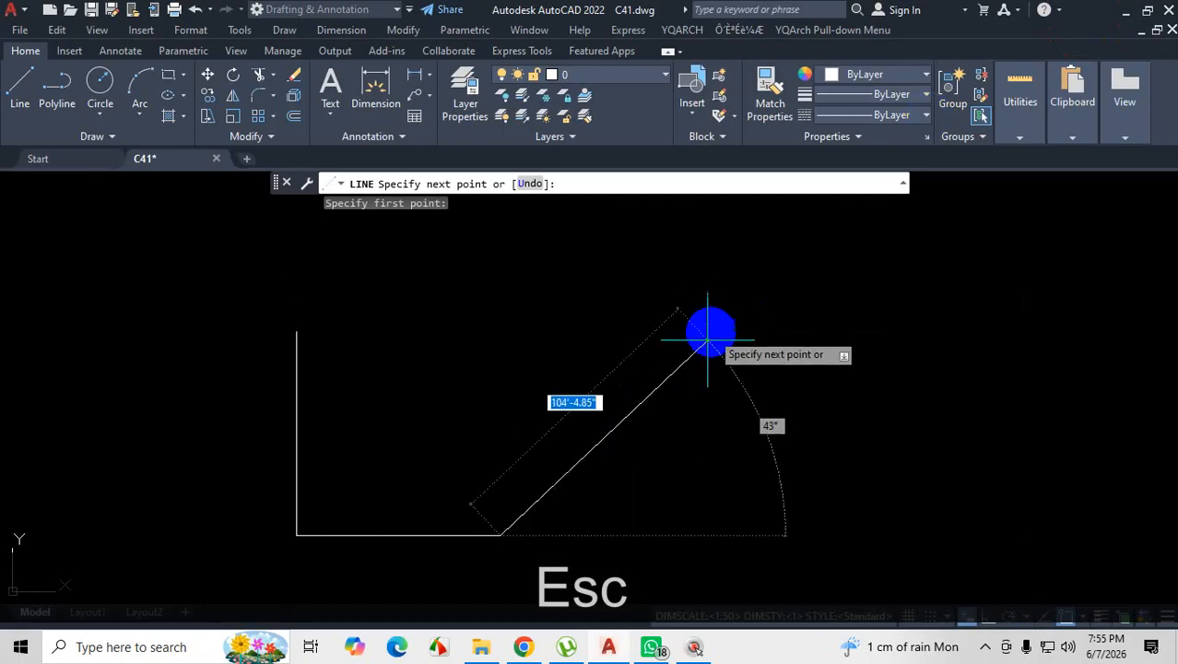
{"action": "scroll", "coordinate": [705, 295], "scroll_direction": "down", "scroll_amount": 4}
{"action": "scroll", "coordinate": [691, 309], "scroll_direction": "up", "scroll_amount": 4}
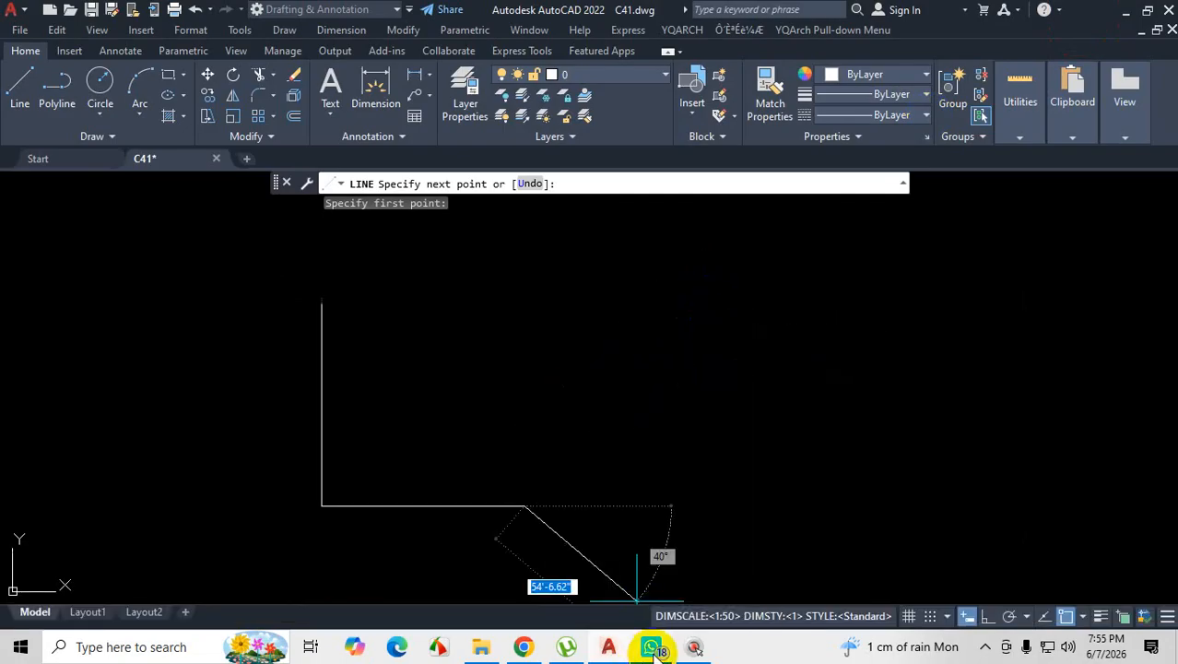
{"action": "left_click", "coordinate": [651, 646]}
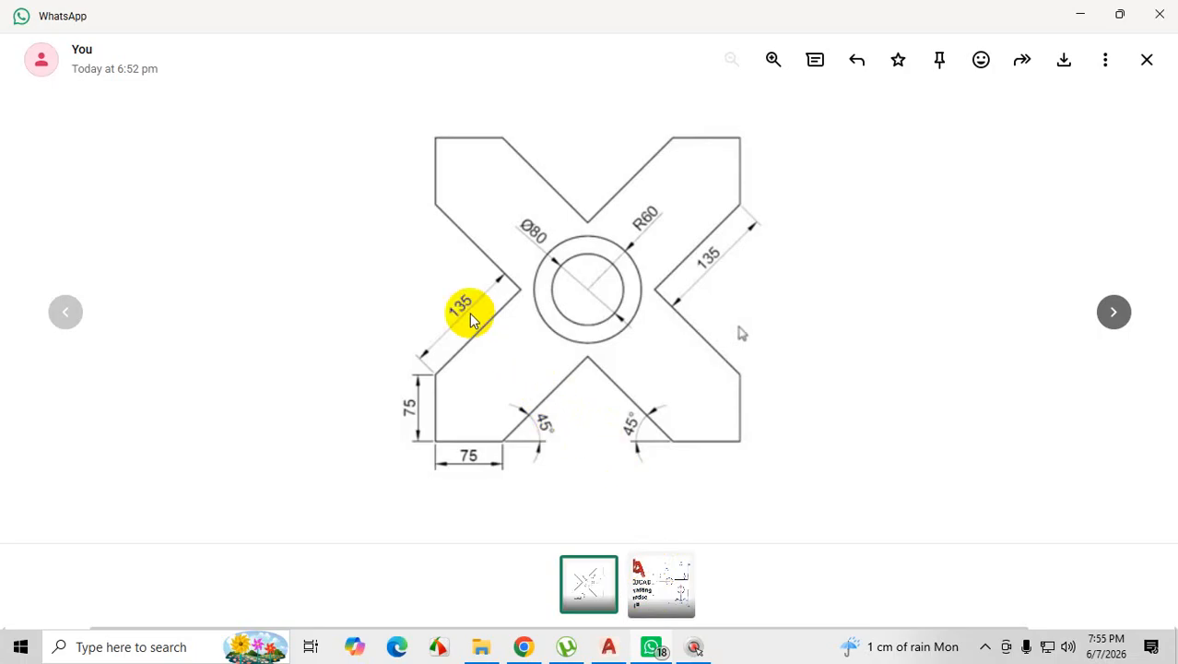
{"action": "left_click", "coordinate": [1078, 13]}
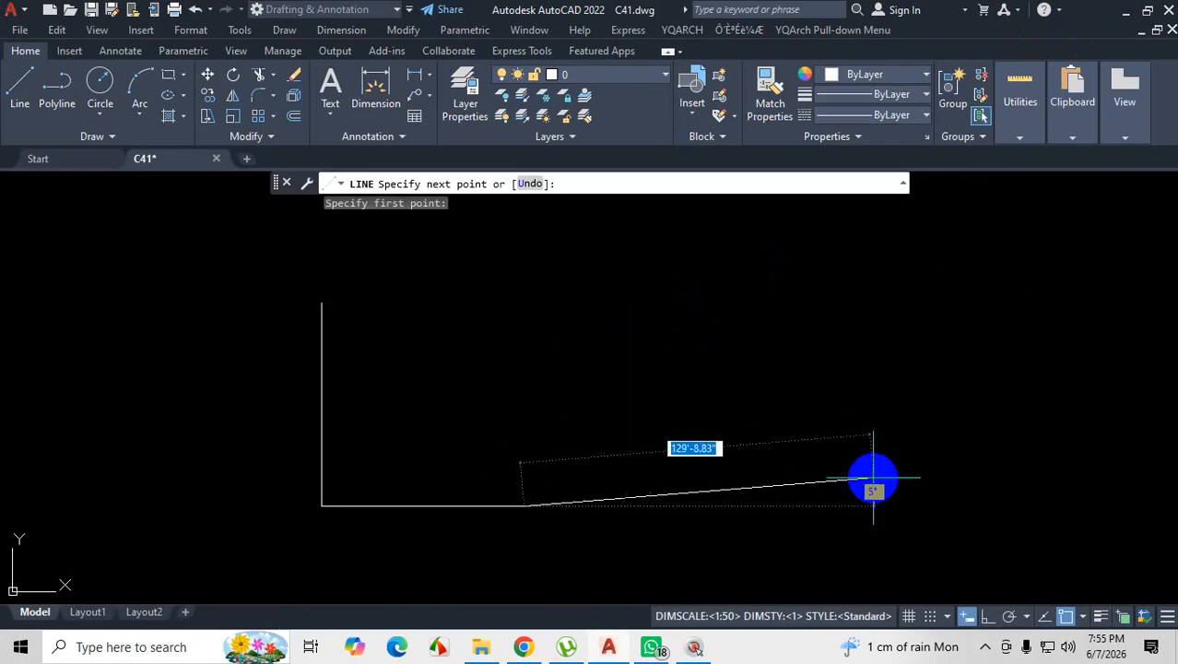
Draw a slanted line 135' long at 45° up from the horizontal edge's endpoint.
{"action": "scroll", "coordinate": [684, 276], "scroll_direction": "down", "scroll_amount": 4}
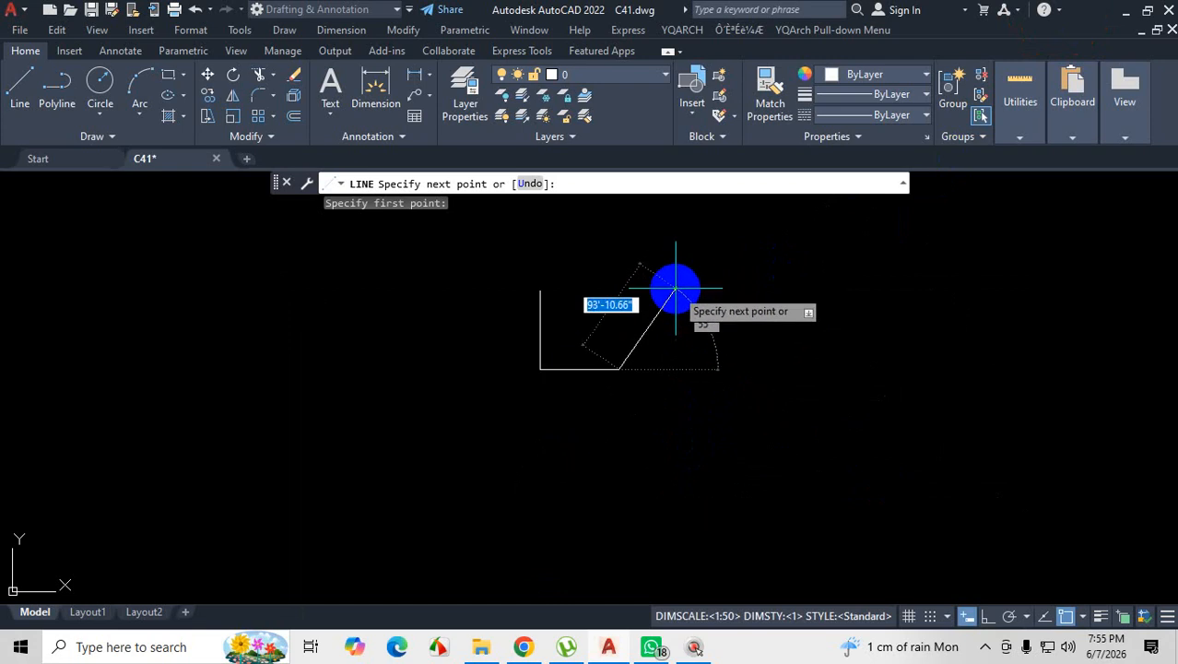
{"action": "scroll", "coordinate": [675, 288], "scroll_direction": "up", "scroll_amount": 2}
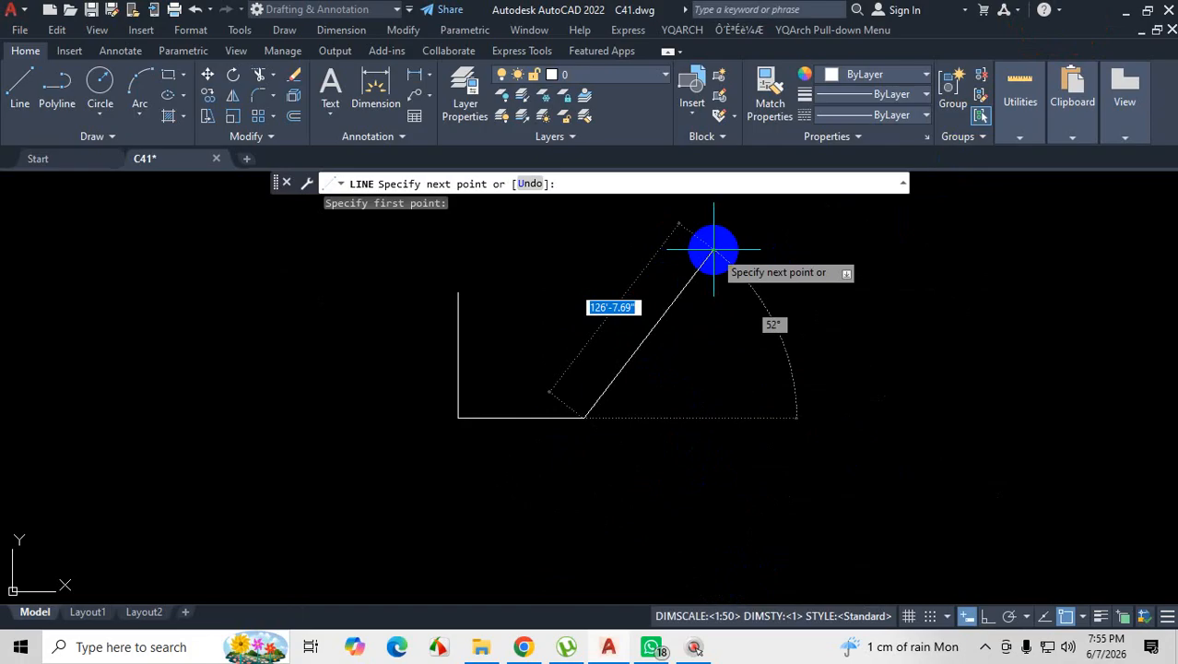
{"action": "type", "text": "135"}
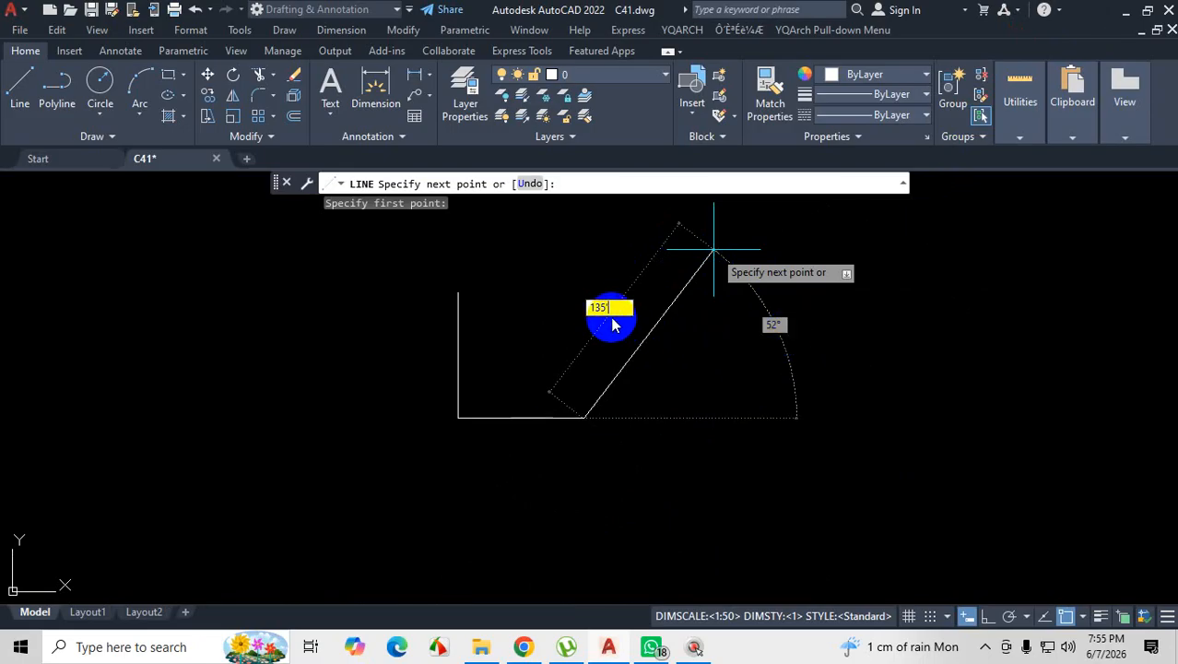
{"action": "key", "text": "Tab"}
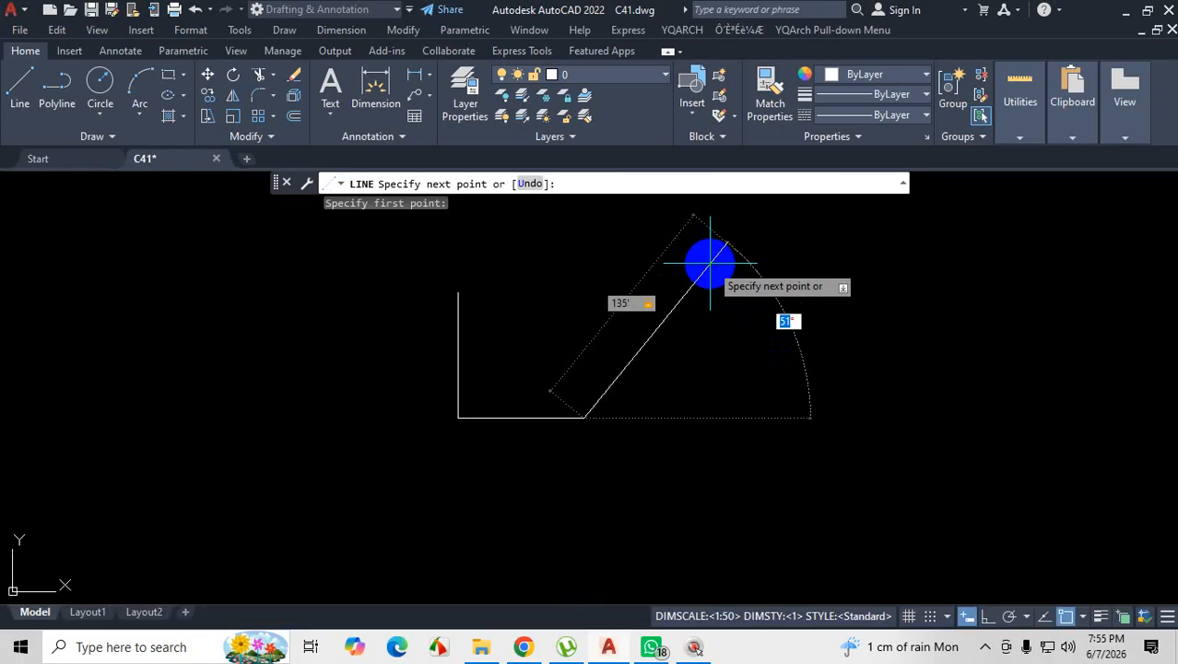
{"action": "type", "text": "45"}
{"action": "key", "text": "Return"}
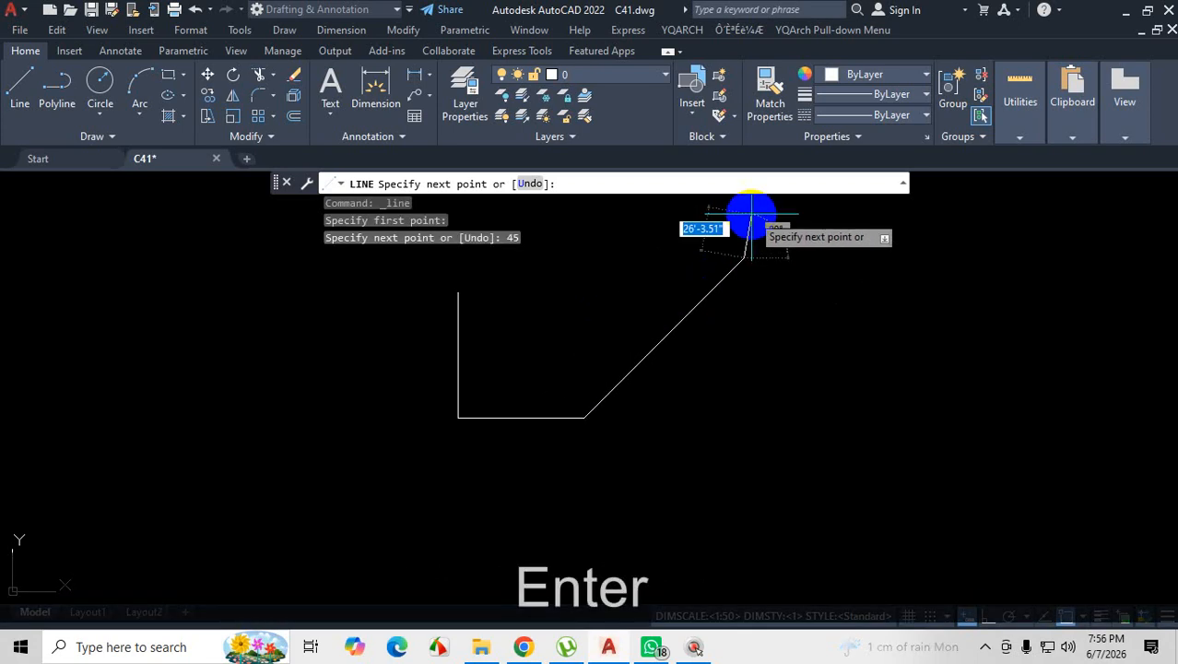
Undo the slanted 135' segment while keeping the line command active.
{"action": "scroll", "coordinate": [765, 447], "scroll_direction": "down", "scroll_amount": 2}
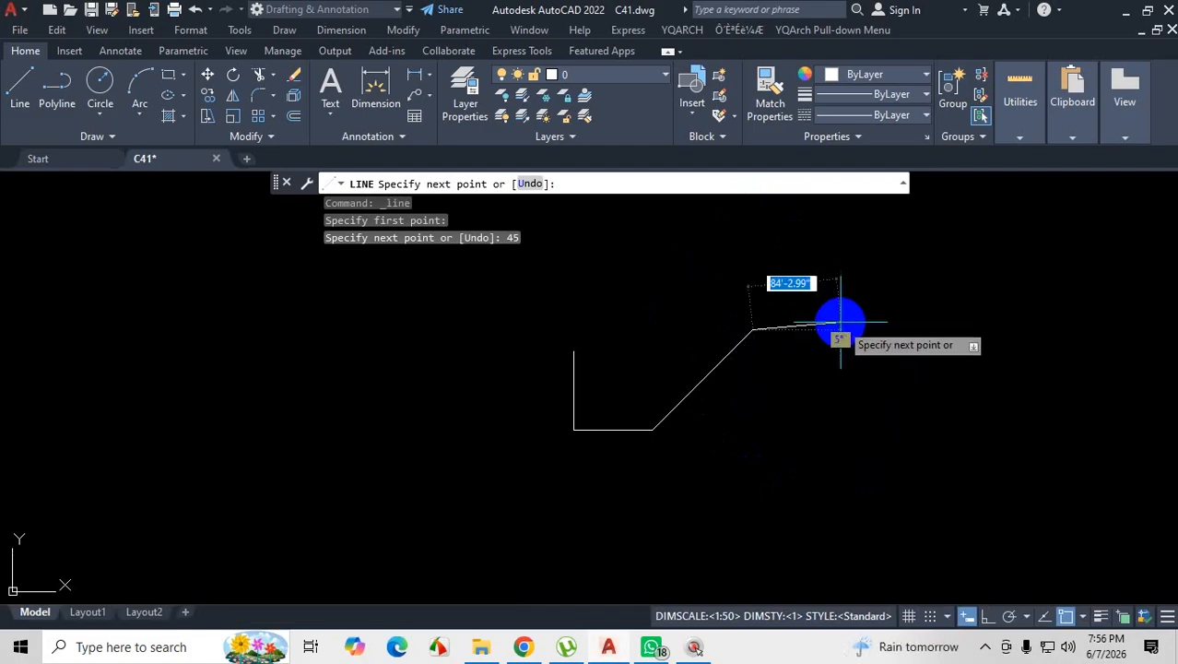
{"action": "key", "text": "ctrl+z"}
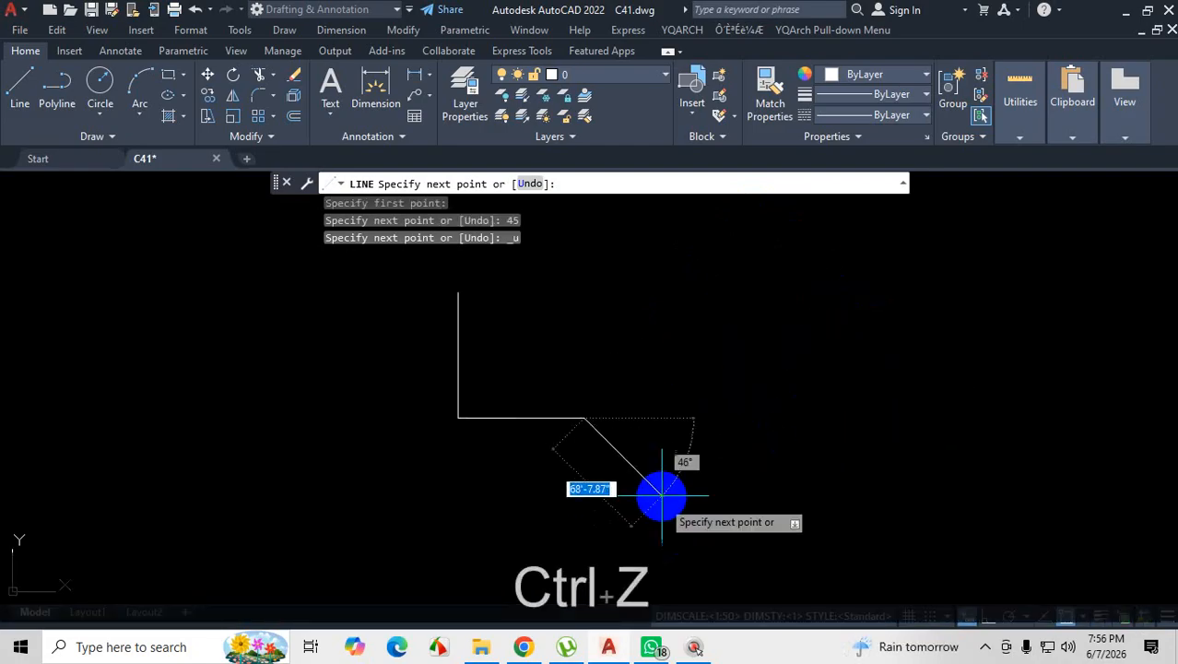
{"action": "scroll", "coordinate": [691, 451], "scroll_direction": "down", "scroll_amount": 4}
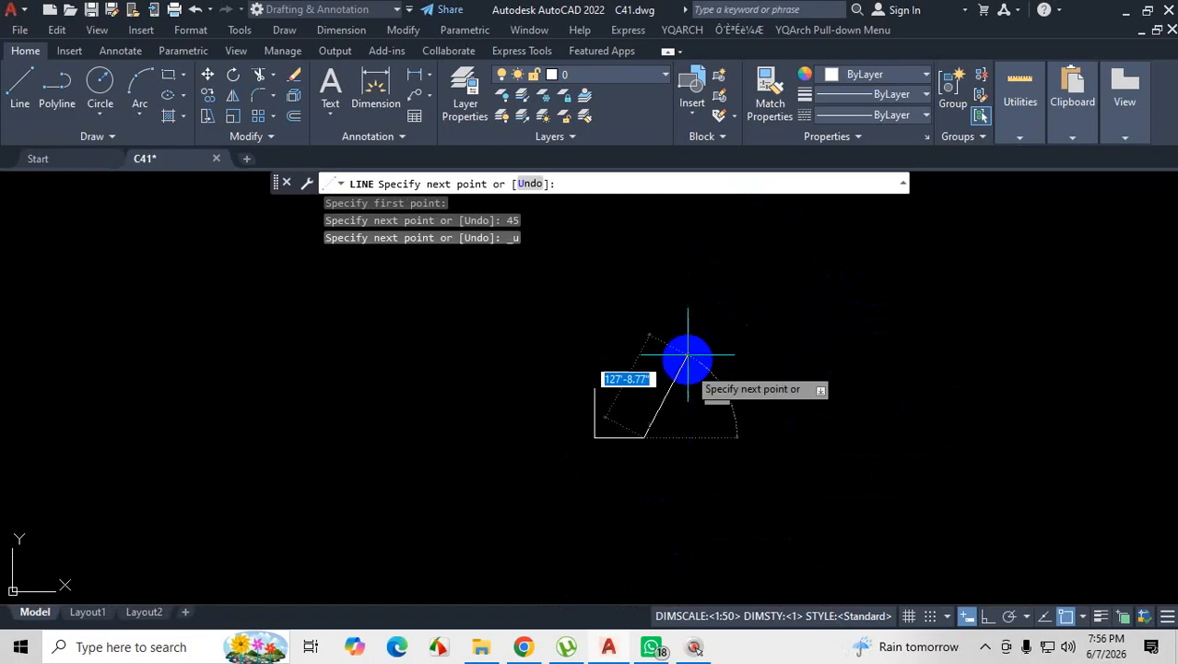
{"action": "scroll", "coordinate": [692, 423], "scroll_direction": "up", "scroll_amount": 4}
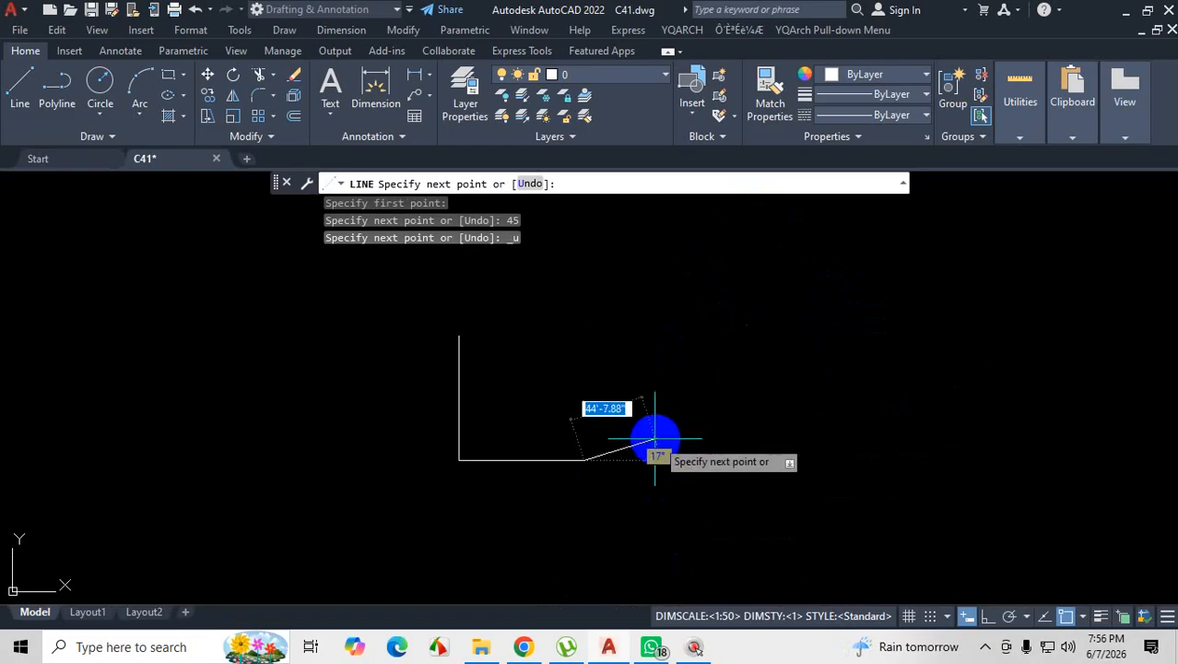
{"action": "scroll", "coordinate": [646, 388], "scroll_direction": "down", "scroll_amount": 2}
{"action": "scroll", "coordinate": [649, 387], "scroll_direction": "up", "scroll_amount": 2}
{"action": "scroll", "coordinate": [653, 341], "scroll_direction": "down", "scroll_amount": 6}
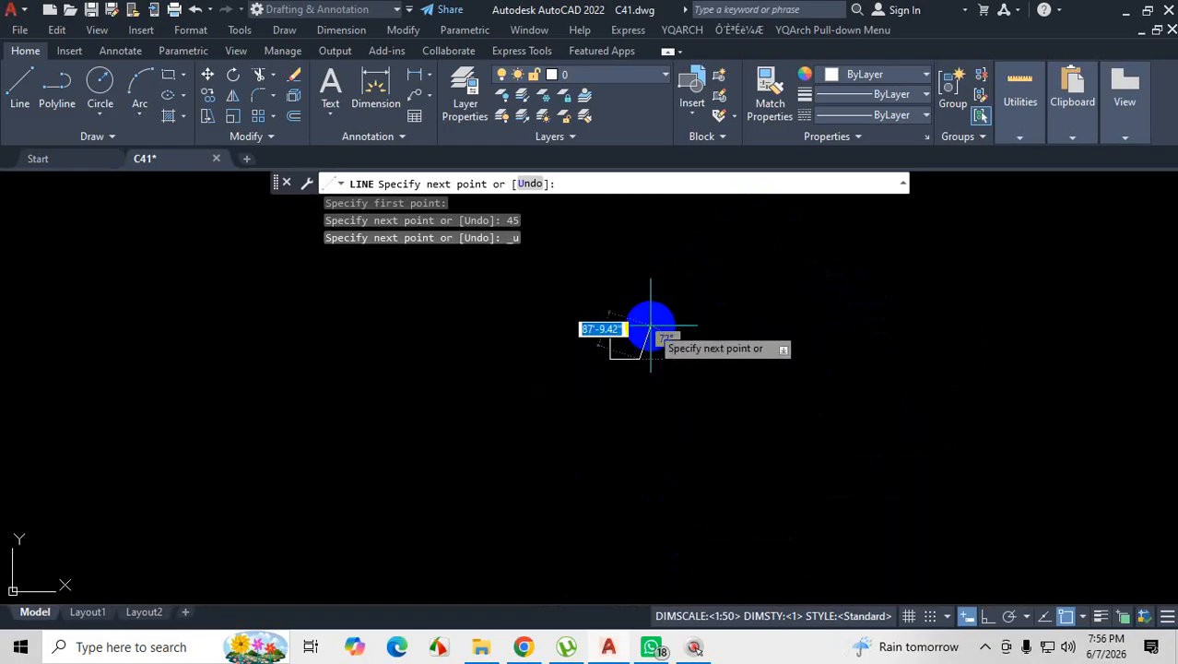
{"action": "scroll", "coordinate": [650, 327], "scroll_direction": "up", "scroll_amount": 8}
{"action": "scroll", "coordinate": [675, 344], "scroll_direction": "down", "scroll_amount": 3}
{"action": "scroll", "coordinate": [678, 345], "scroll_direction": "up", "scroll_amount": 3}
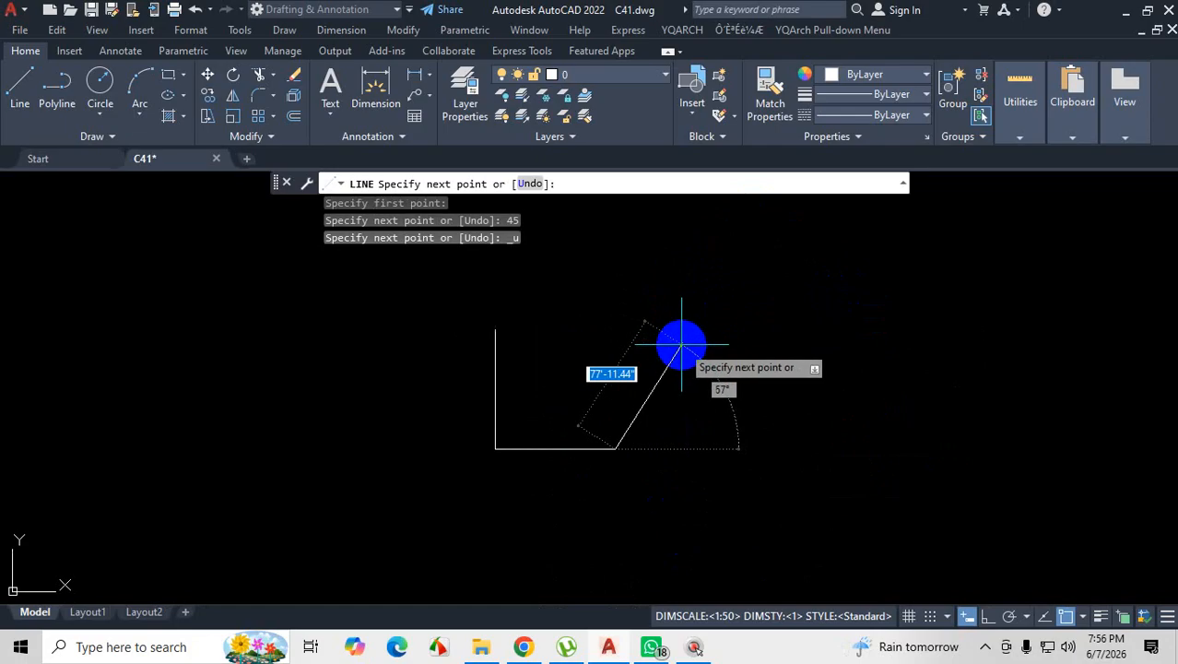
{"action": "scroll", "coordinate": [682, 343], "scroll_direction": "down", "scroll_amount": 3}
{"action": "scroll", "coordinate": [680, 341], "scroll_direction": "up", "scroll_amount": 4}
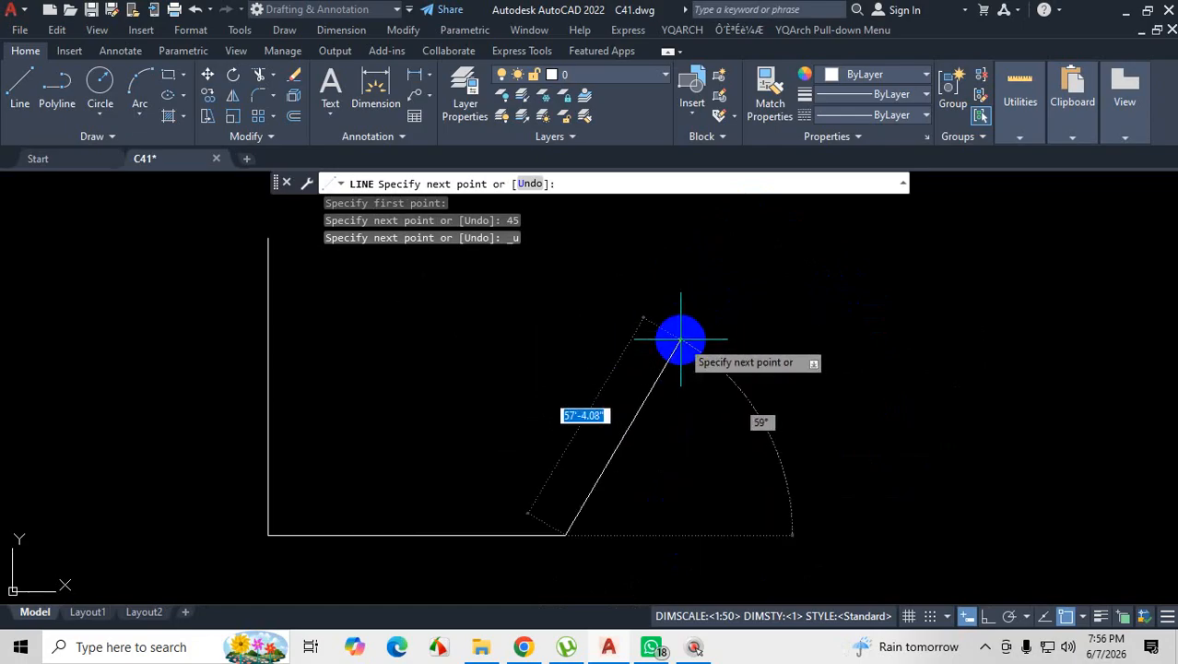
{"action": "scroll", "coordinate": [682, 340], "scroll_direction": "down", "scroll_amount": 4}
{"action": "scroll", "coordinate": [684, 318], "scroll_direction": "up", "scroll_amount": 3}
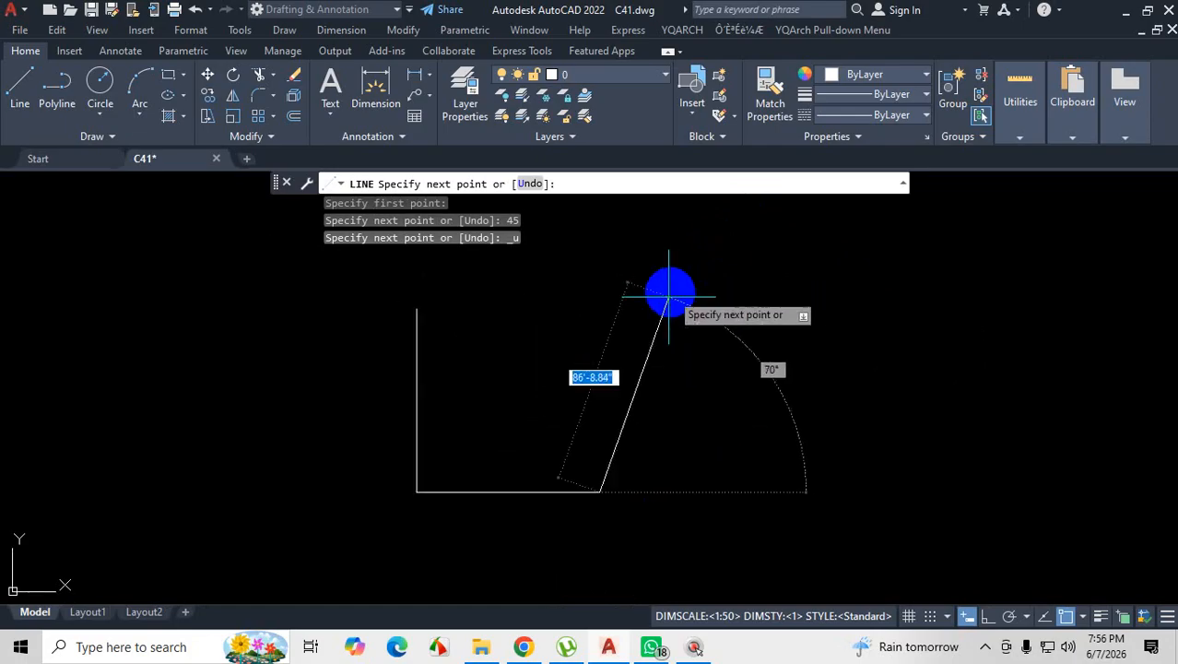
{"action": "scroll", "coordinate": [686, 322], "scroll_direction": "down", "scroll_amount": 4}
{"action": "scroll", "coordinate": [689, 300], "scroll_direction": "up", "scroll_amount": 3}
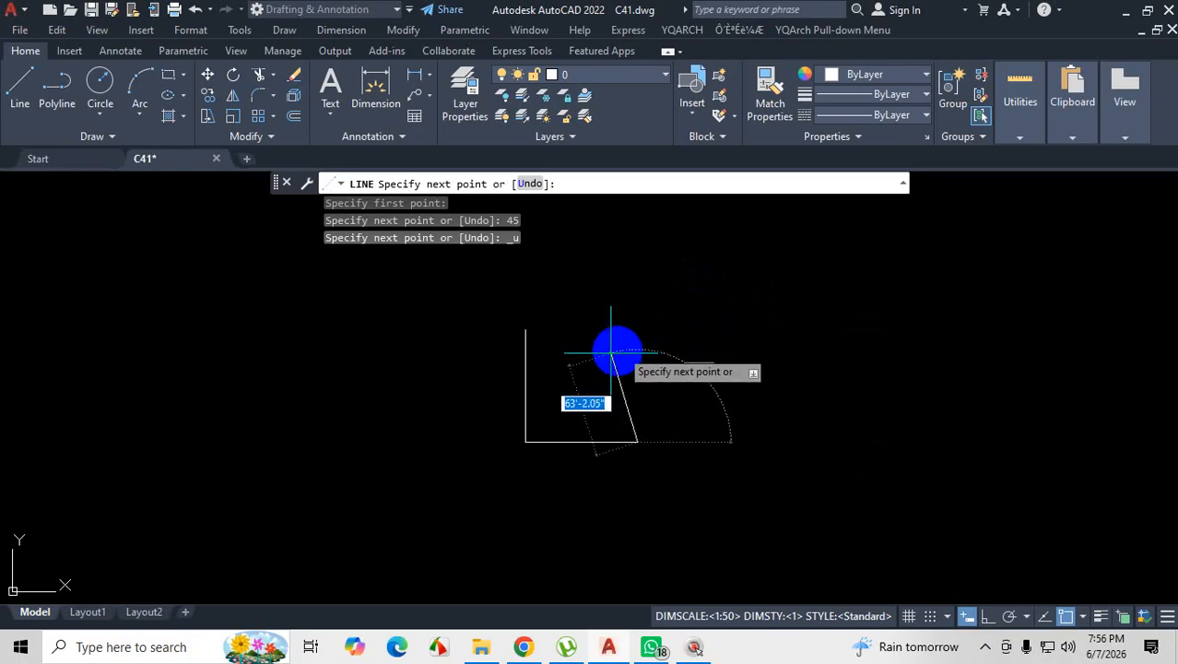
{"action": "scroll", "coordinate": [556, 413], "scroll_direction": "up", "scroll_amount": 8}
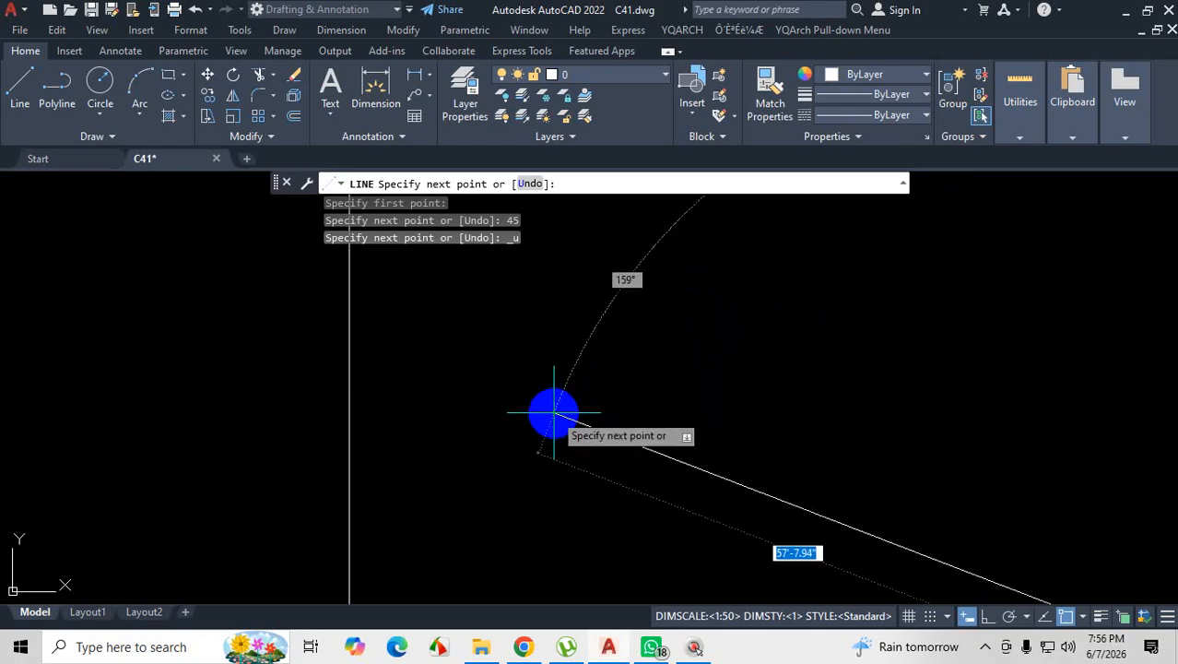
{"action": "scroll", "coordinate": [562, 409], "scroll_direction": "down", "scroll_amount": 8}
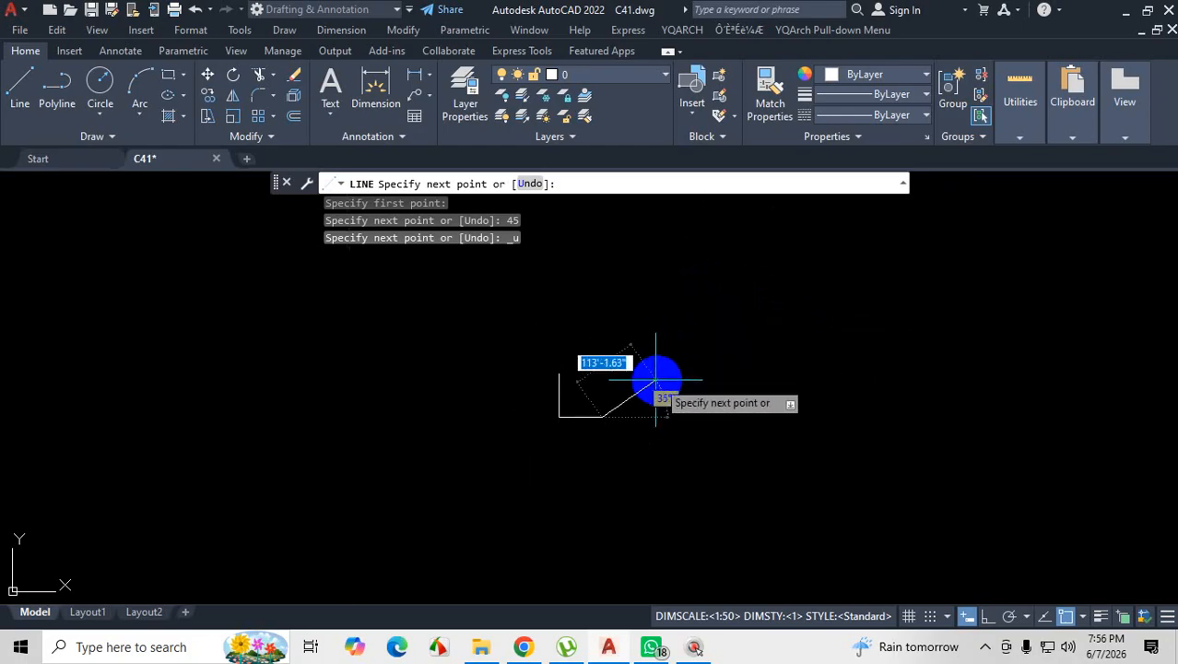
{"action": "scroll", "coordinate": [623, 382], "scroll_direction": "up", "scroll_amount": 5}
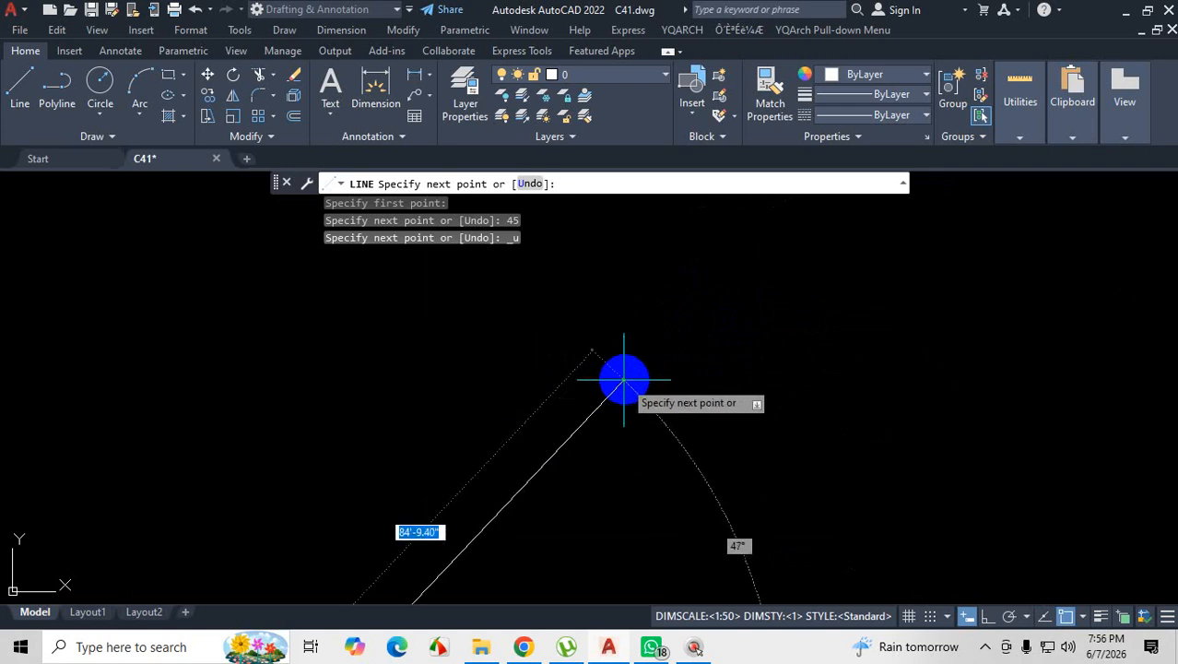
{"action": "scroll", "coordinate": [645, 367], "scroll_direction": "down", "scroll_amount": 7}
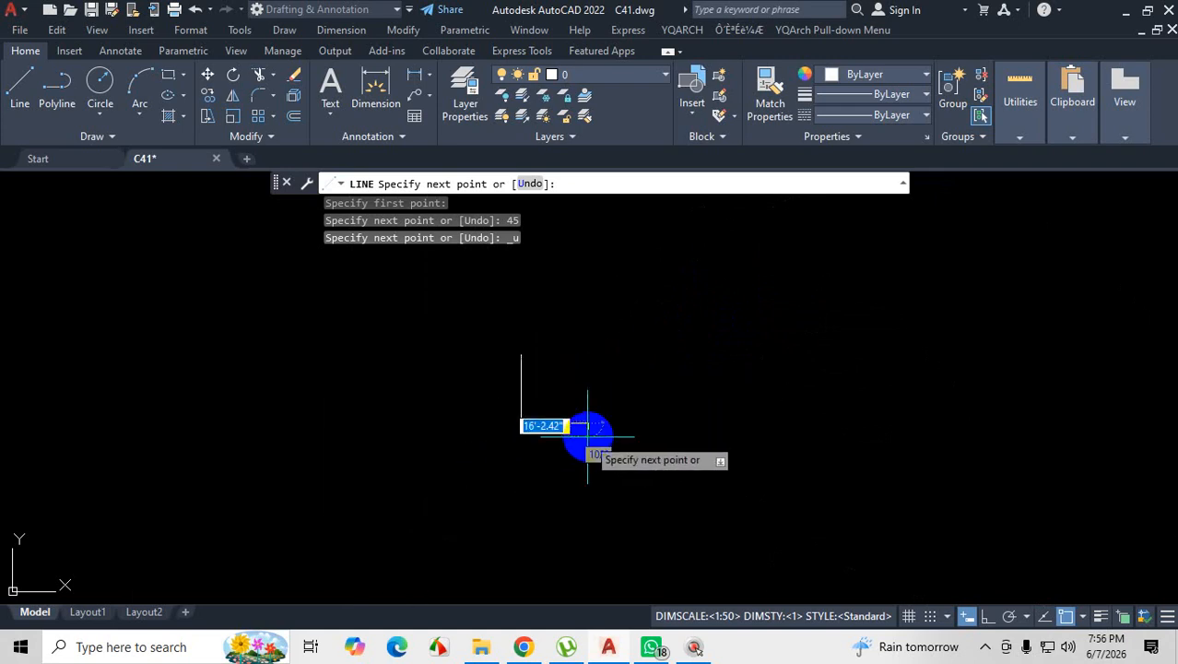
Draw the slanted segment 135' long at 45° up from the end of the horizontal edge.
{"action": "scroll", "coordinate": [591, 422], "scroll_direction": "up", "scroll_amount": 10}
{"action": "scroll", "coordinate": [593, 426], "scroll_direction": "down", "scroll_amount": 11}
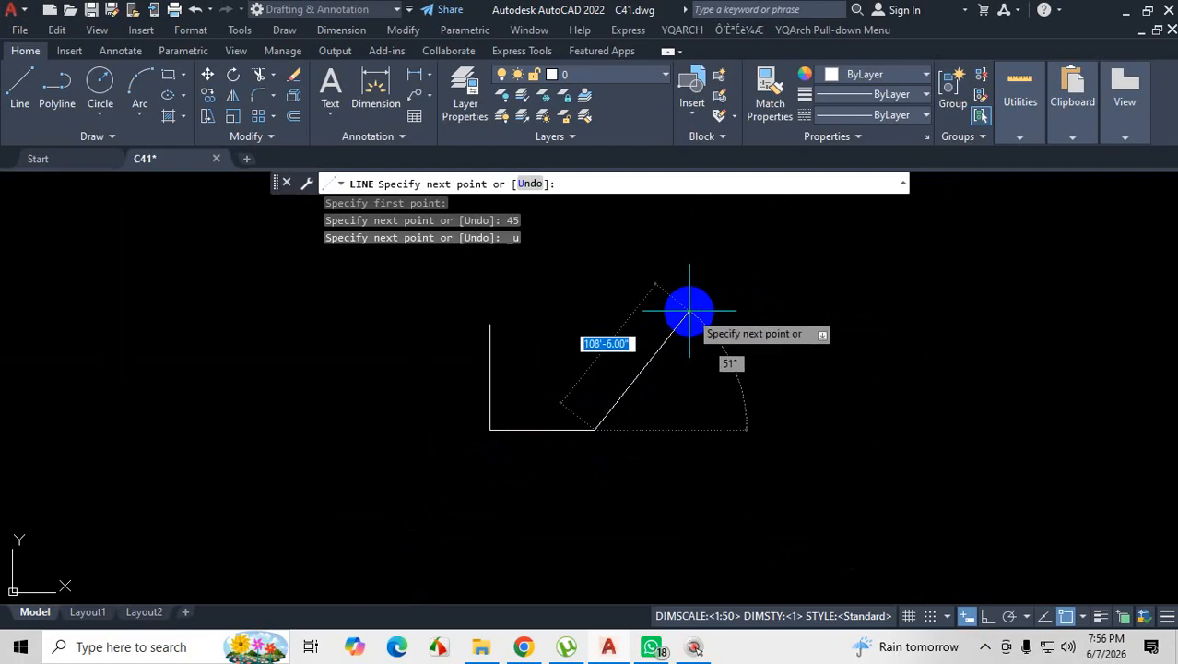
{"action": "type", "text": "135"}
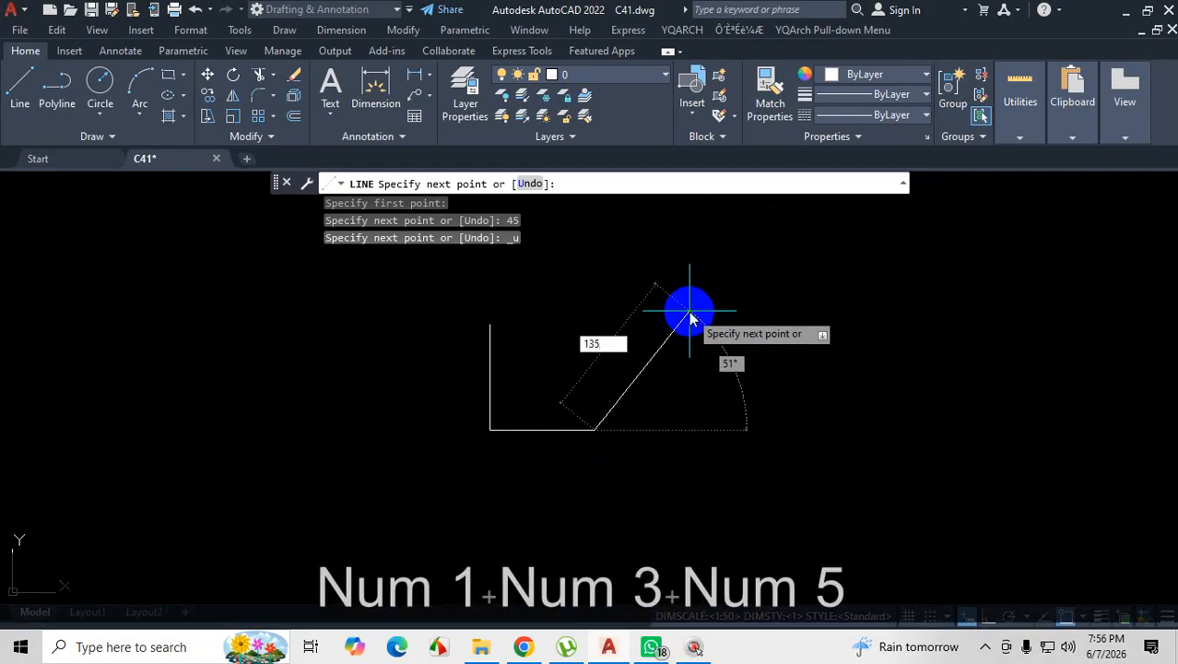
{"action": "key", "text": "Tab"}
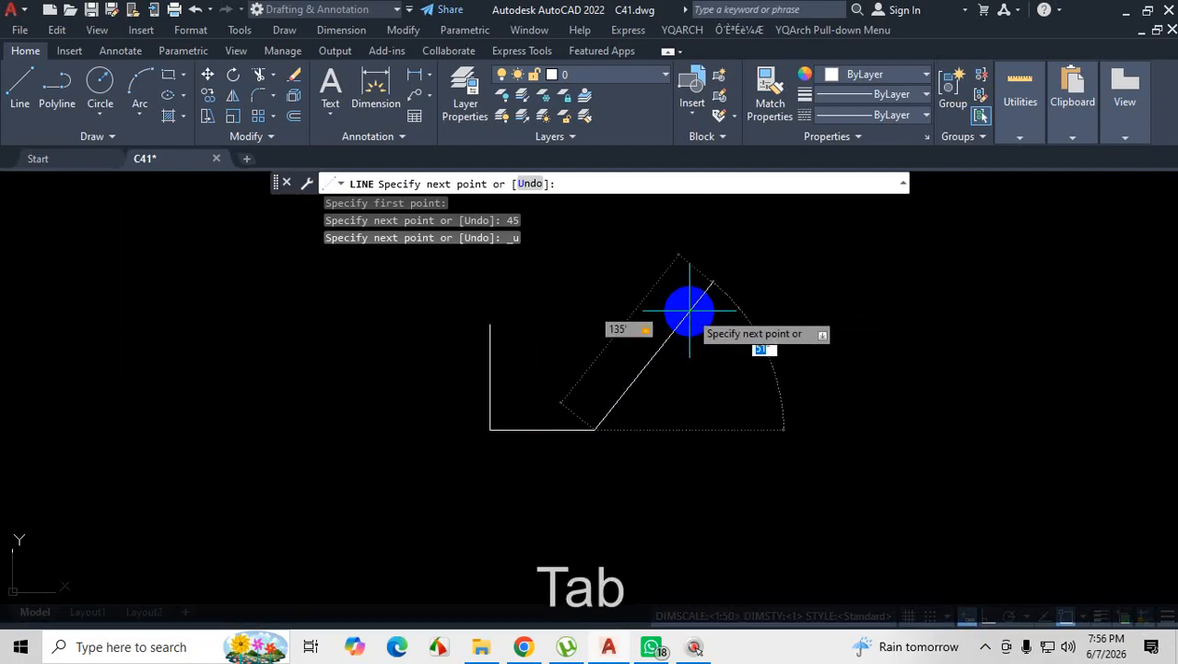
{"action": "type", "text": "45"}
{"action": "key", "text": "Return"}
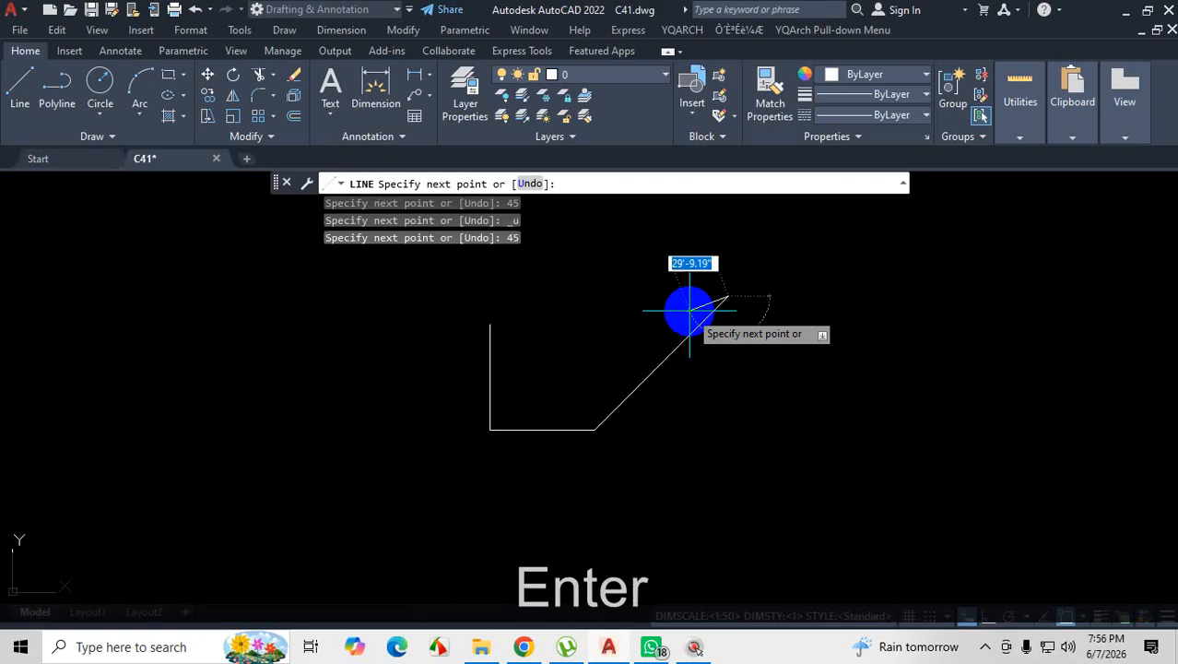
Check the downward slanted edge in the WhatsApp reference drawing and return to AutoCAD.
{"action": "scroll", "coordinate": [797, 412], "scroll_direction": "down", "scroll_amount": 2}
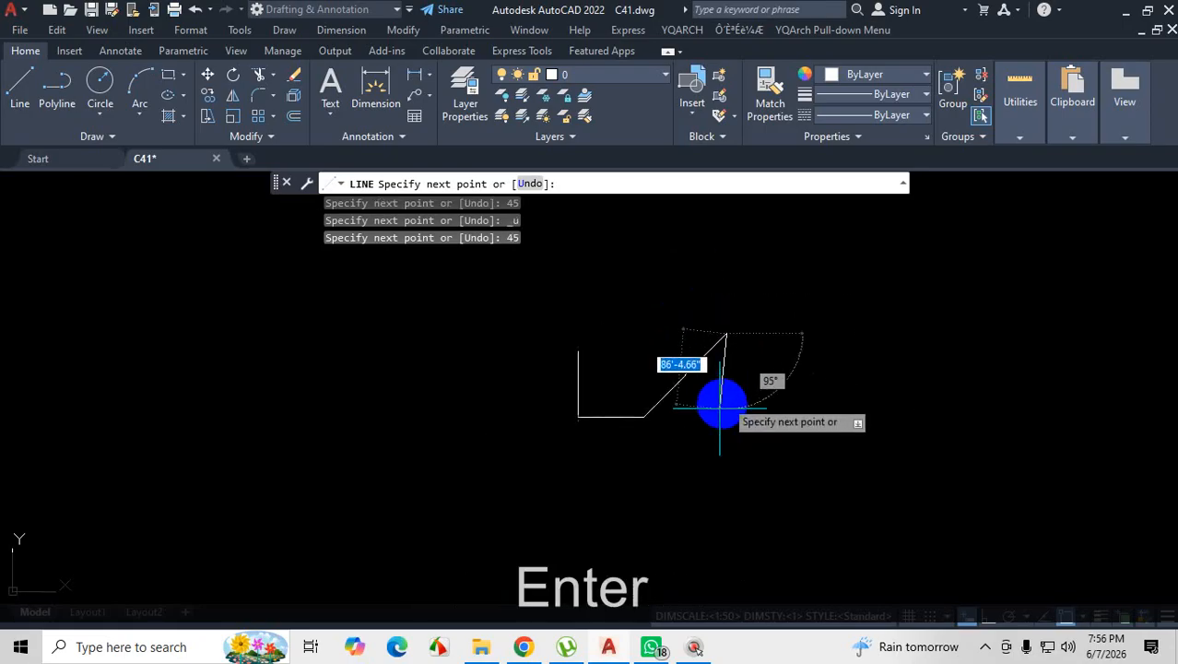
{"action": "scroll", "coordinate": [798, 415], "scroll_direction": "up", "scroll_amount": 2}
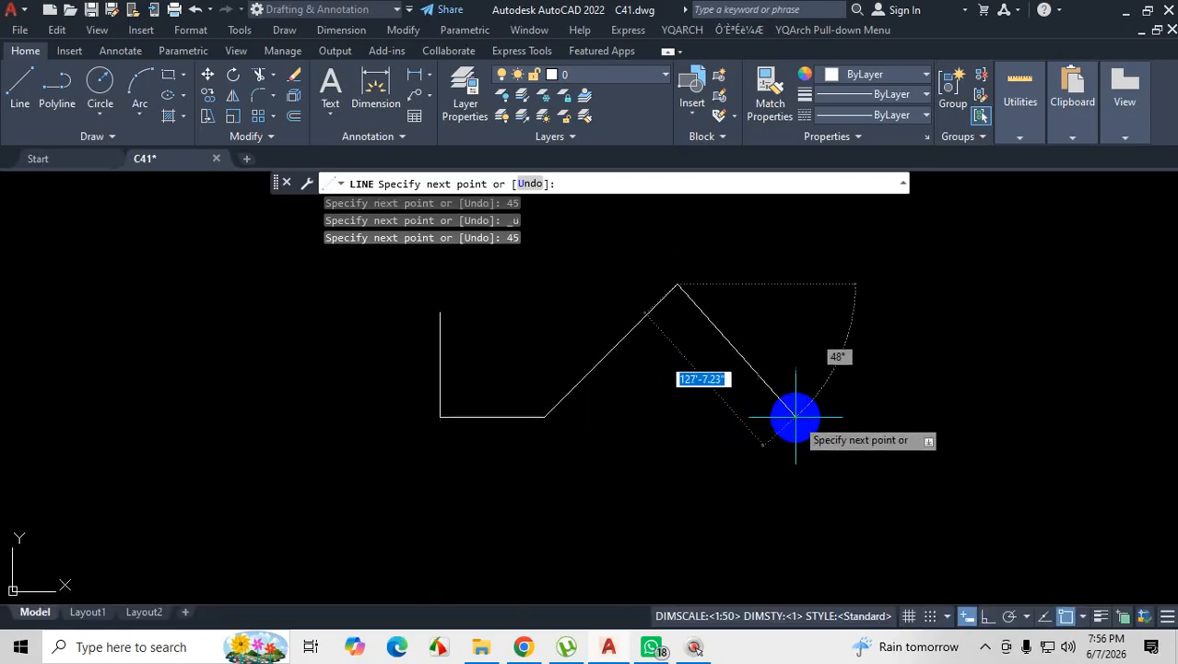
{"action": "left_click", "coordinate": [650, 646]}
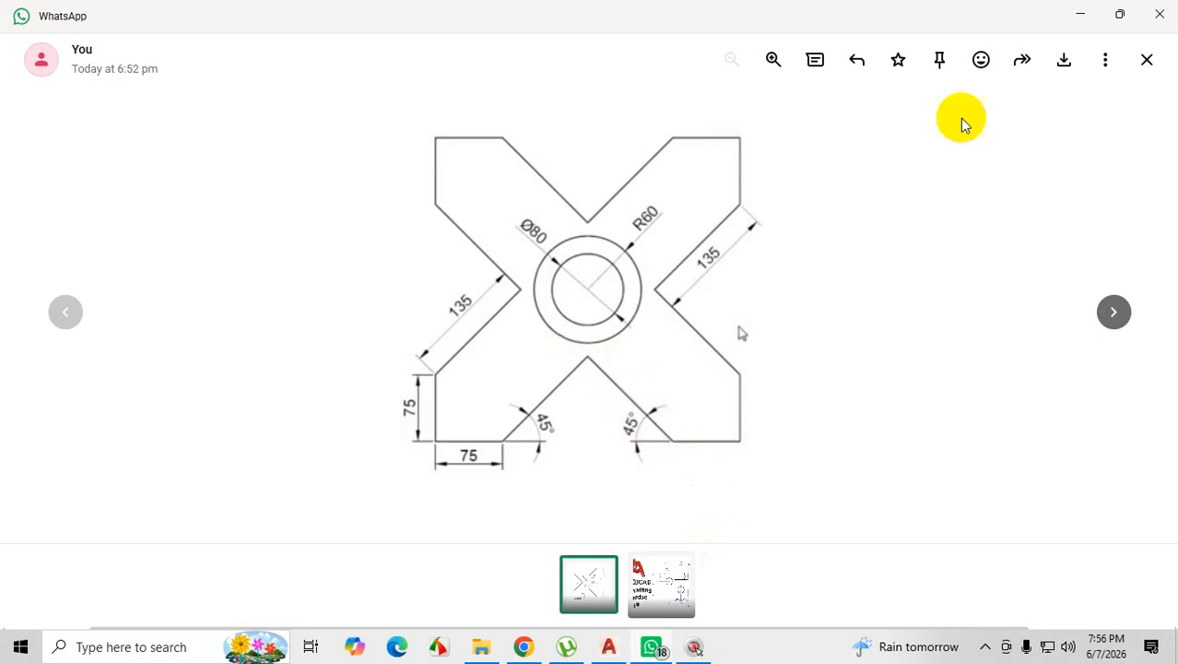
{"action": "left_click", "coordinate": [1080, 14]}
Aim the next segment down to the right from the peak, set its length to 135' and go on to its angle.
{"action": "scroll", "coordinate": [697, 400], "scroll_direction": "down", "scroll_amount": 6}
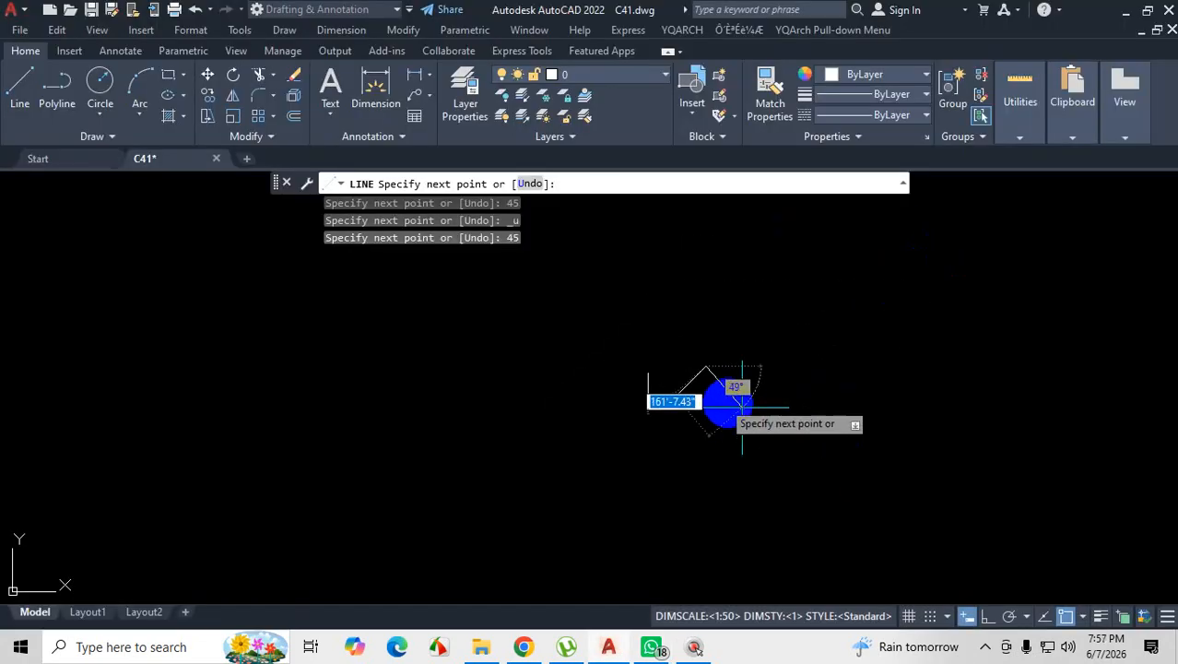
{"action": "scroll", "coordinate": [759, 381], "scroll_direction": "up", "scroll_amount": 4}
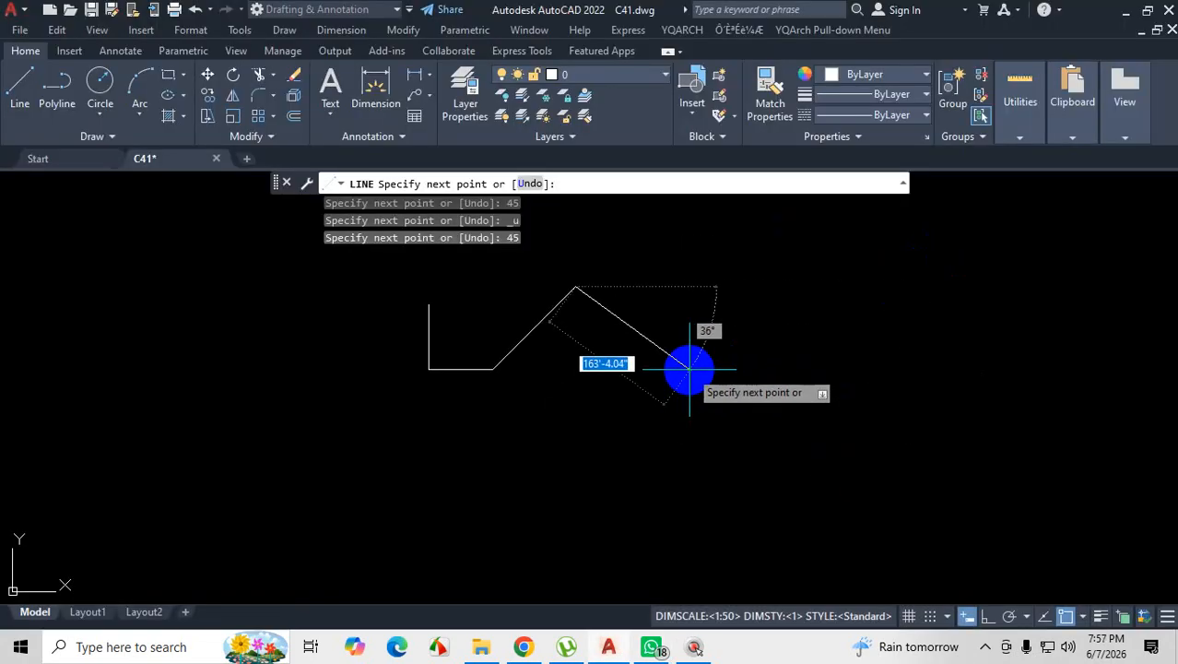
{"action": "type", "text": "13"}
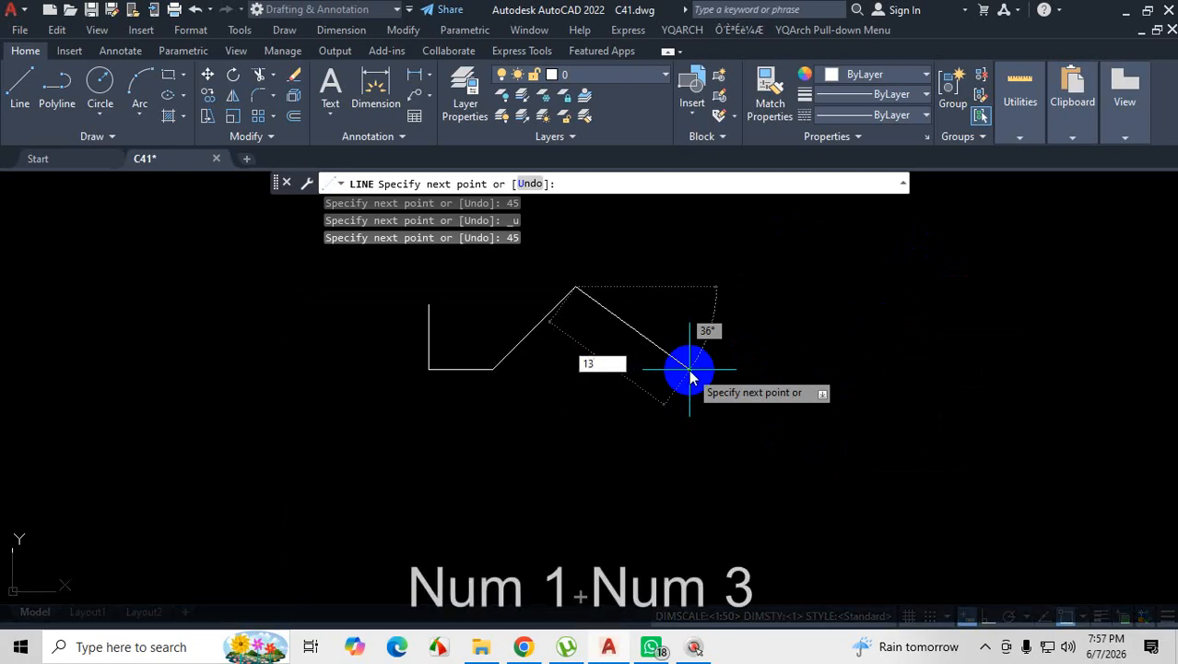
{"action": "type", "text": "5"}
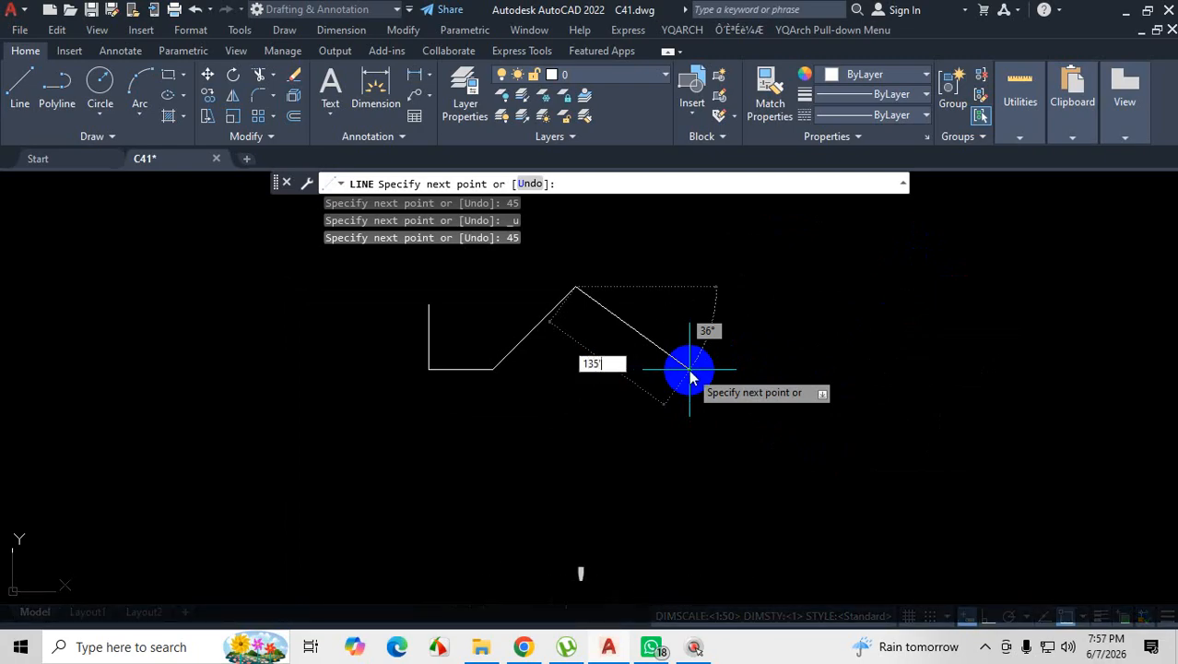
{"action": "key", "text": "Tab"}
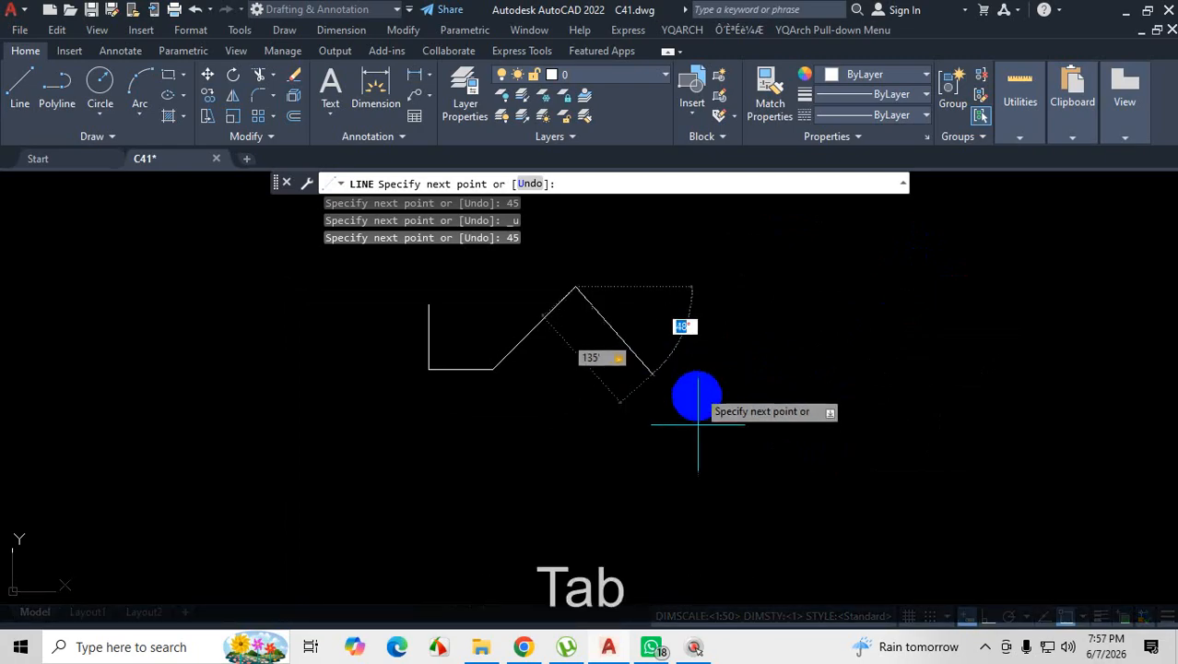
Zoom in on the WhatsApp reference, temporarily mark the descending edge's 45° angle from a horizontal at the peak, and return to AutoCAD.
{"action": "left_click", "coordinate": [651, 646]}
{"action": "key", "text": "ctrl+1"}
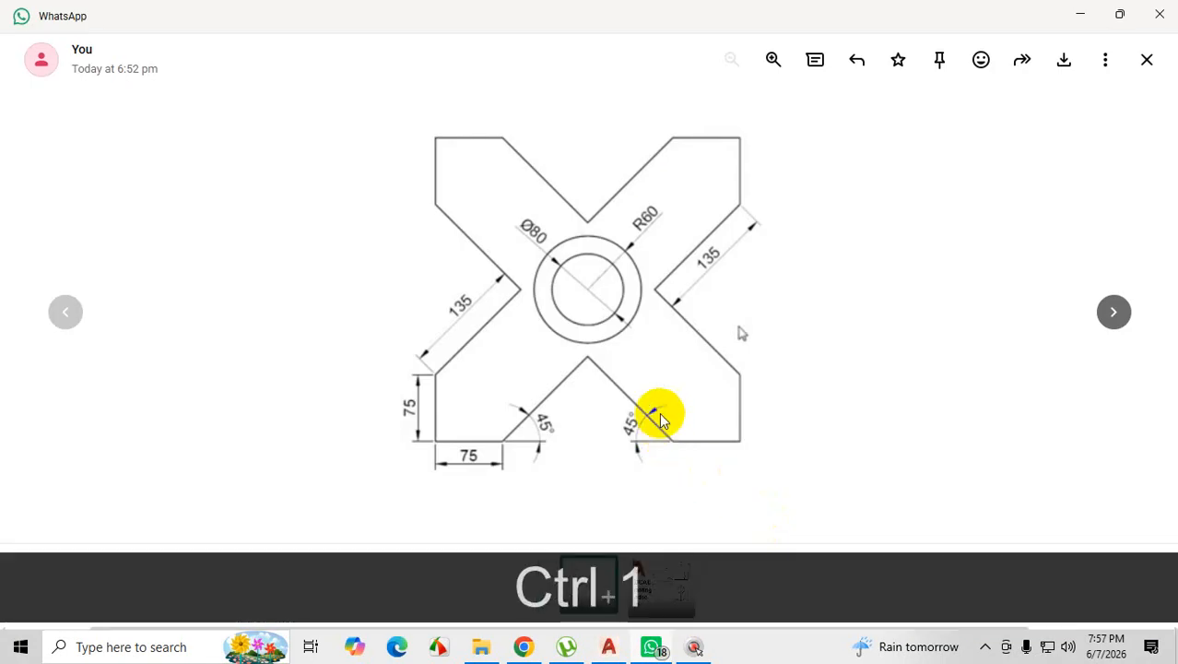
{"action": "left_click", "coordinate": [631, 397]}
{"action": "left_click_drag", "start_coordinate": [528, 328], "coordinate": [780, 323]}
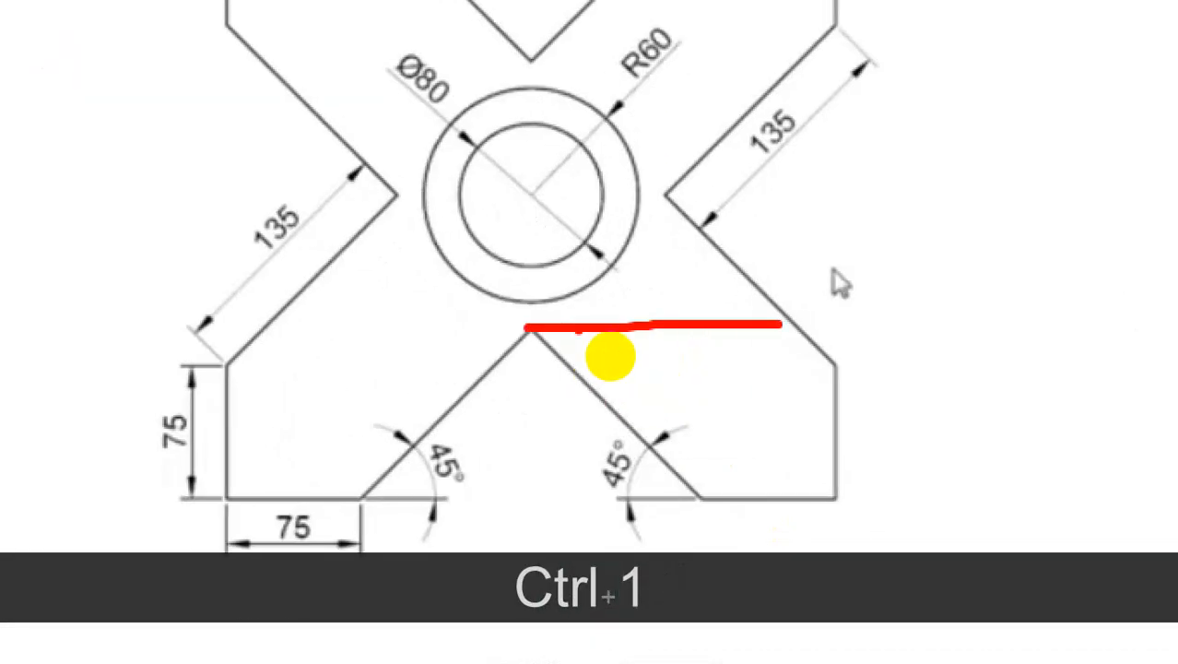
{"action": "mouse_move", "coordinate": [668, 321]}
{"action": "left_mouse_down"}
{"action": "mouse_move", "coordinate": [635, 394]}
{"action": "mouse_move", "coordinate": [611, 415]}
{"action": "left_mouse_up"}
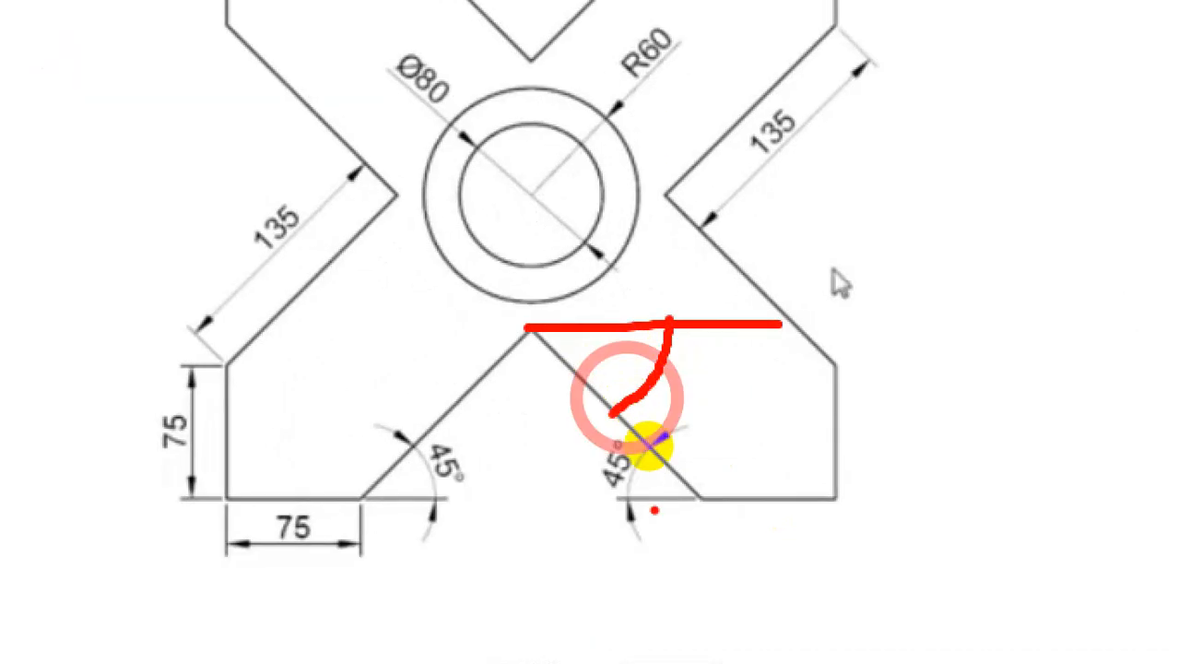
{"action": "left_click_drag", "start_coordinate": [647, 452], "coordinate": [638, 508]}
{"action": "mouse_move", "coordinate": [708, 383]}
{"action": "left_mouse_down"}
{"action": "mouse_move", "coordinate": [728, 410]}
{"action": "mouse_move", "coordinate": [742, 383]}
{"action": "left_mouse_up"}
{"action": "key", "text": "Escape"}
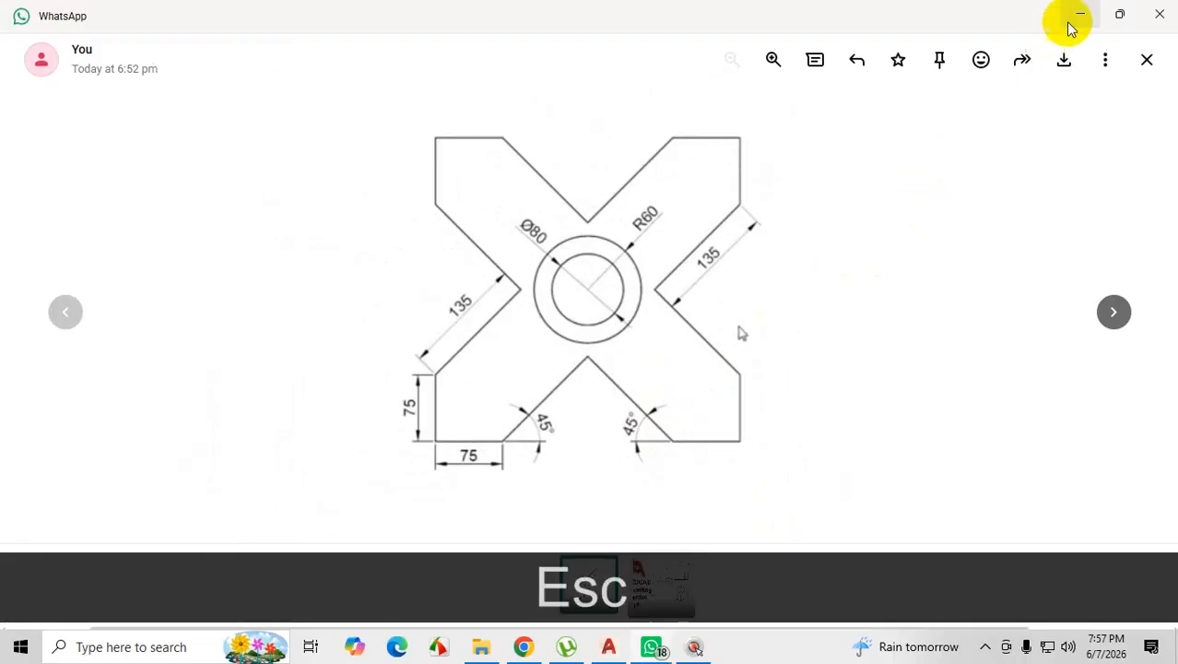
{"action": "left_click", "coordinate": [1080, 16]}
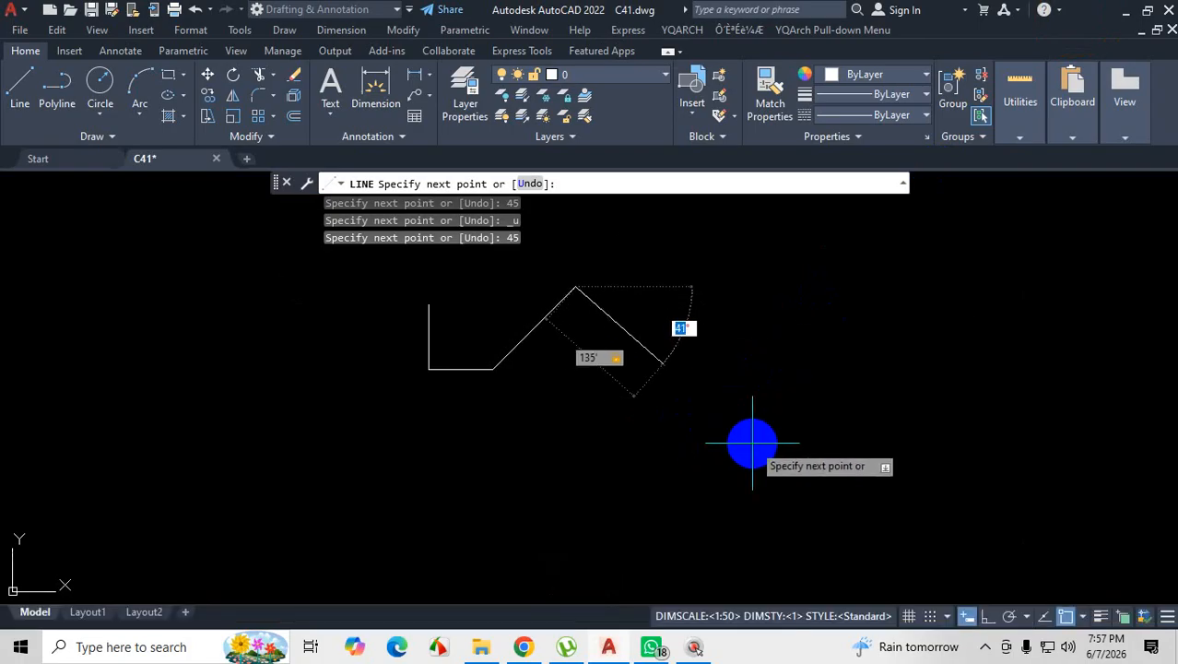
Set the descending 135' segment's angle to 45° below the horizontal and complete it.
{"action": "type", "text": "45"}
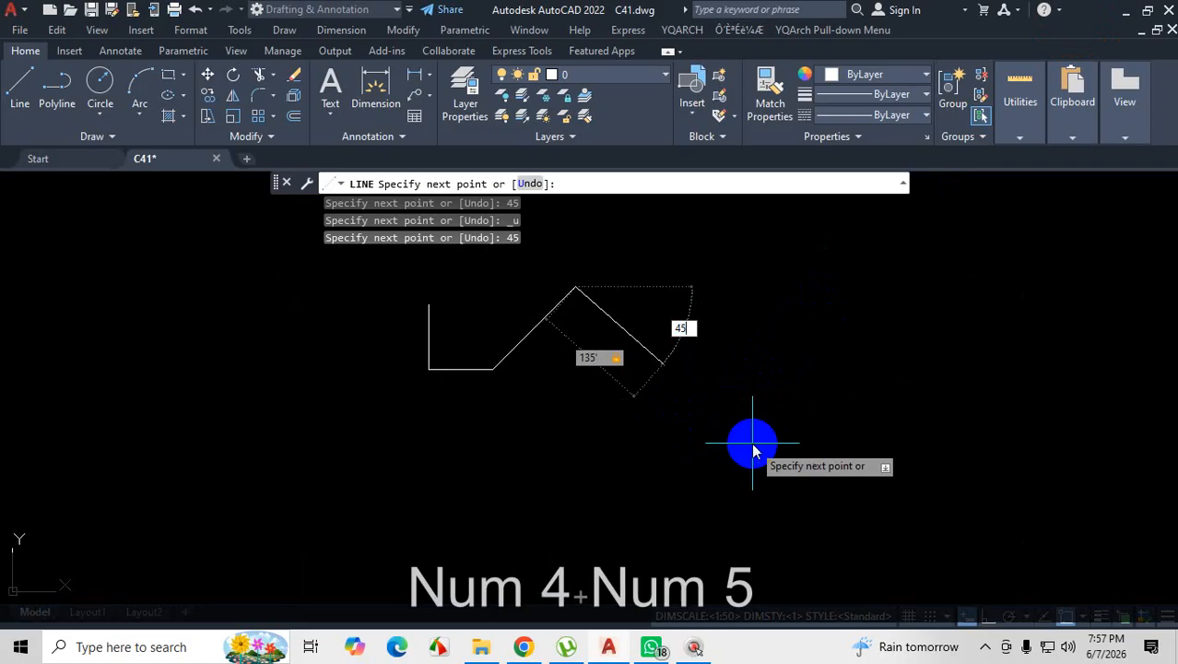
{"action": "key", "text": "Return"}
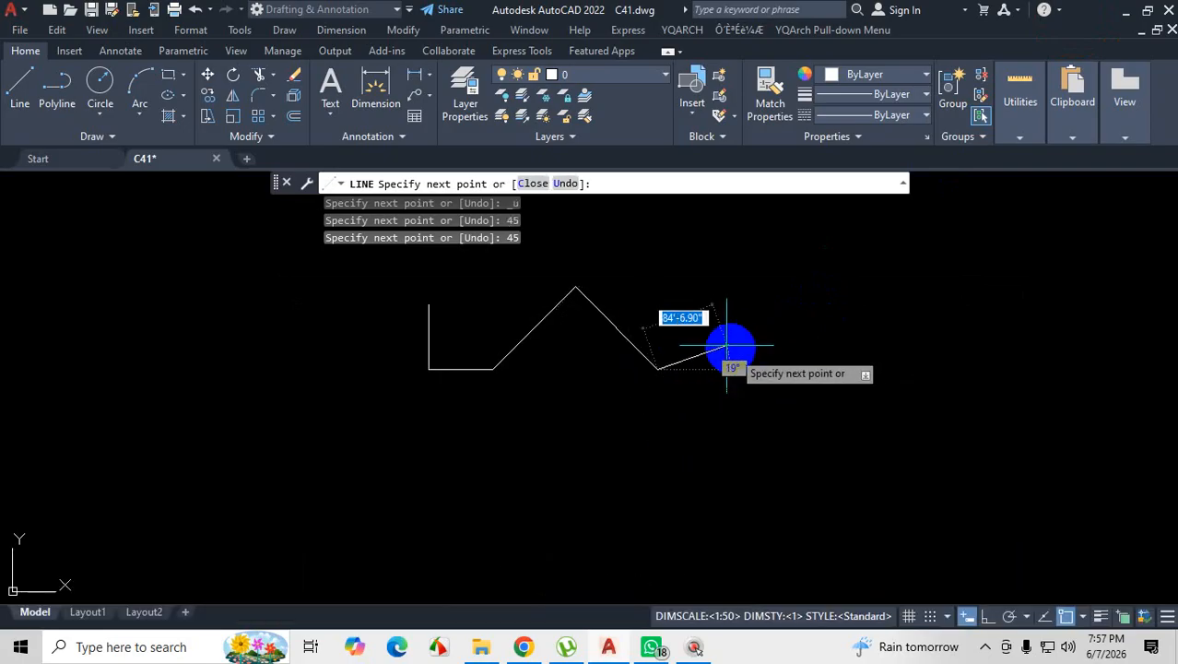
Turn Ortho on and draw a 75' horizontal edge to the right from the descending segment's lower end.
{"action": "scroll", "coordinate": [724, 343], "scroll_direction": "up", "scroll_amount": 4}
{"action": "left_click", "coordinate": [987, 616]}
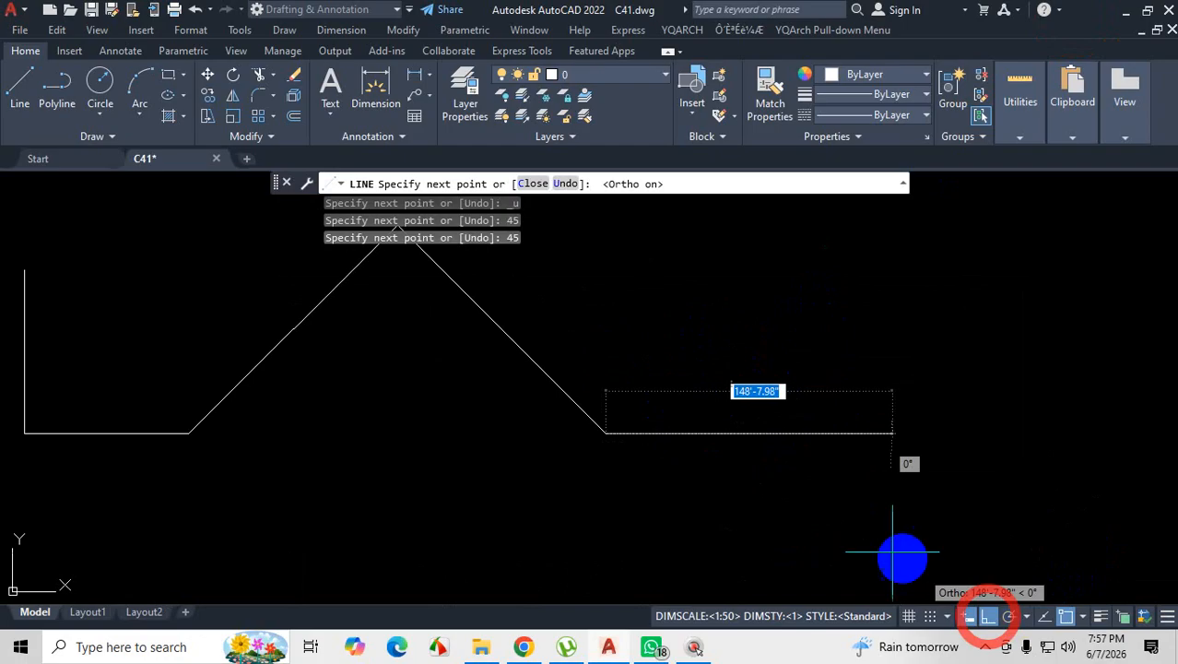
{"action": "type", "text": "75"}
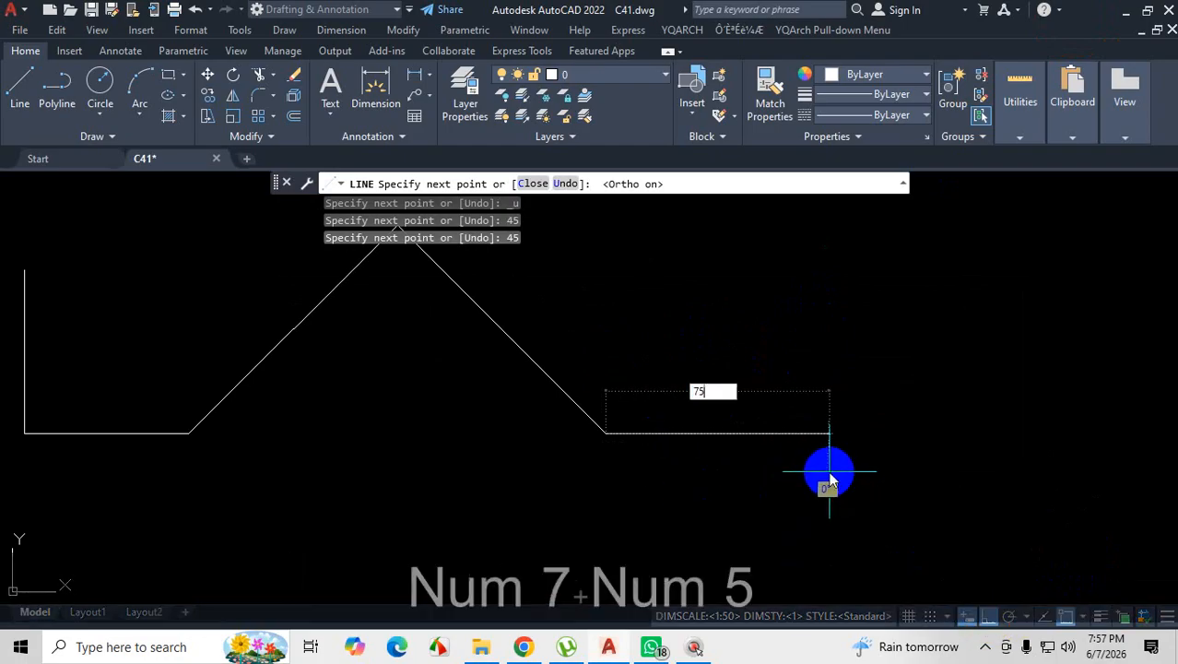
{"action": "type", "text": "'"}
{"action": "key", "text": "Return"}
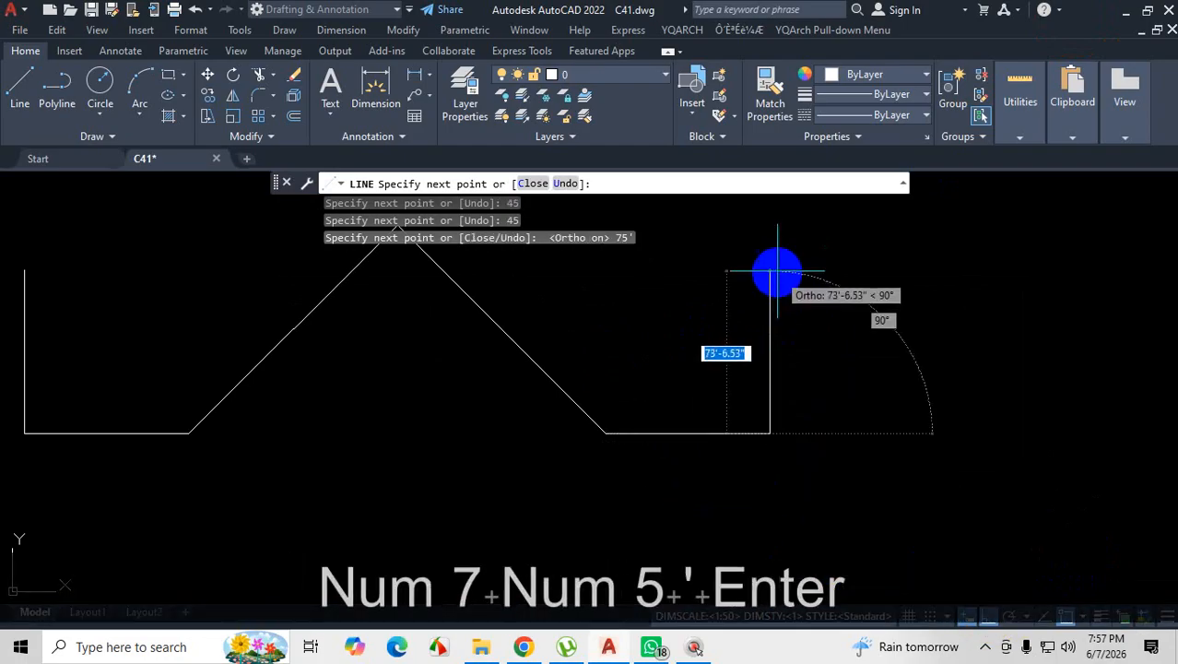
Draw a 75' vertical edge upward from the right end of the horizontal edge and end the line command.
{"action": "type", "text": "75"}
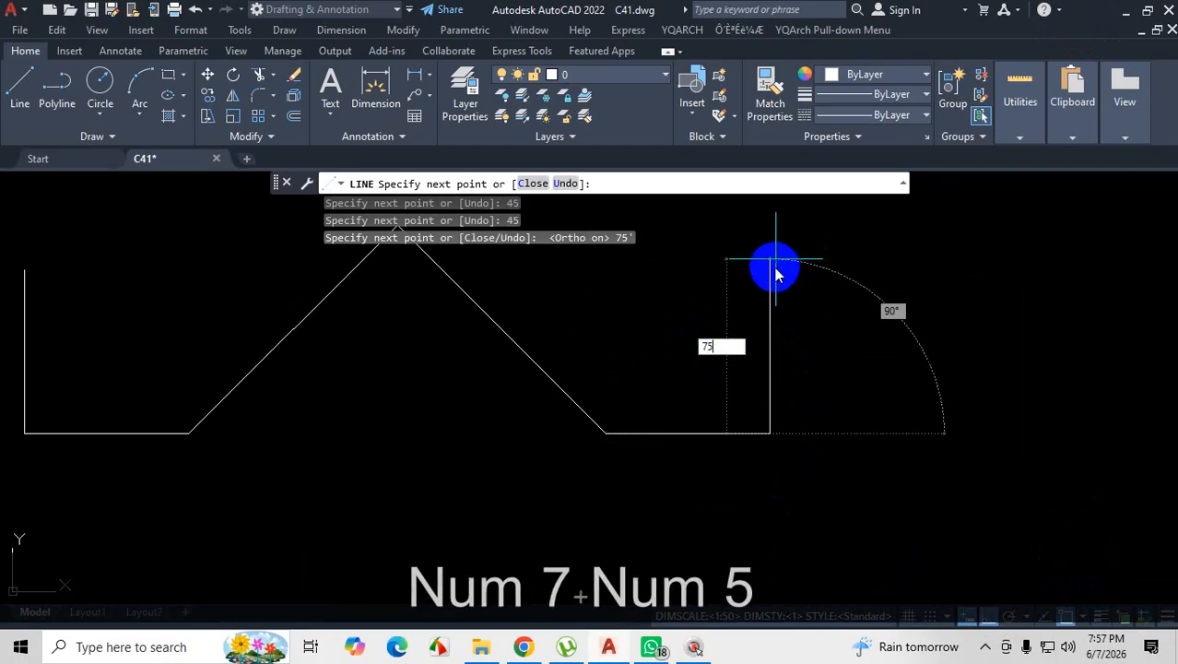
{"action": "type", "text": "'"}
{"action": "key", "text": "Return"}
{"action": "scroll", "coordinate": [779, 276], "scroll_direction": "down", "scroll_amount": 2}
{"action": "key", "text": "Escape"}
{"action": "scroll", "coordinate": [753, 404], "scroll_direction": "down", "scroll_amount": 2}
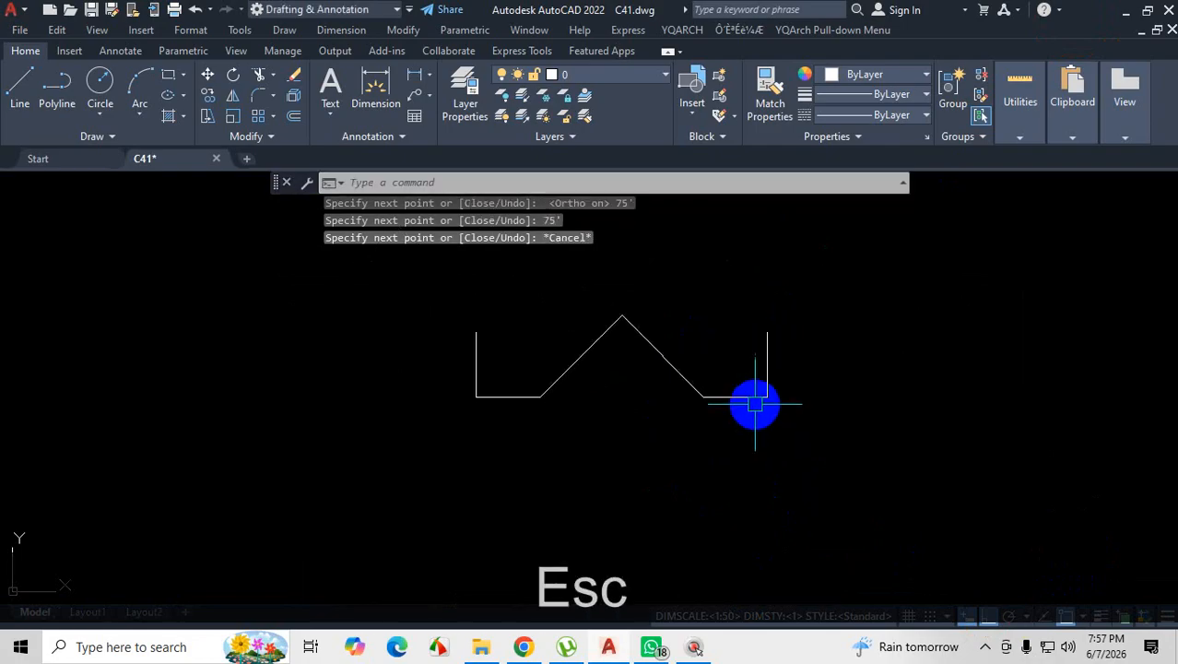
{"action": "left_click", "coordinate": [985, 650]}
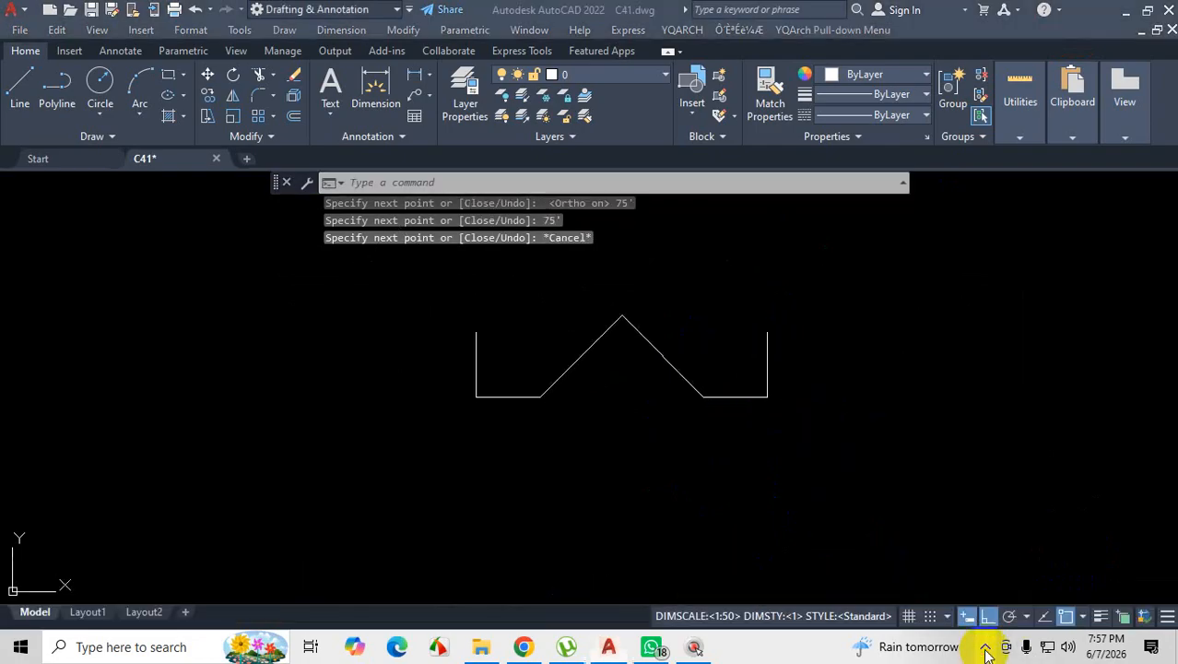
{"action": "left_click", "coordinate": [1020, 574]}
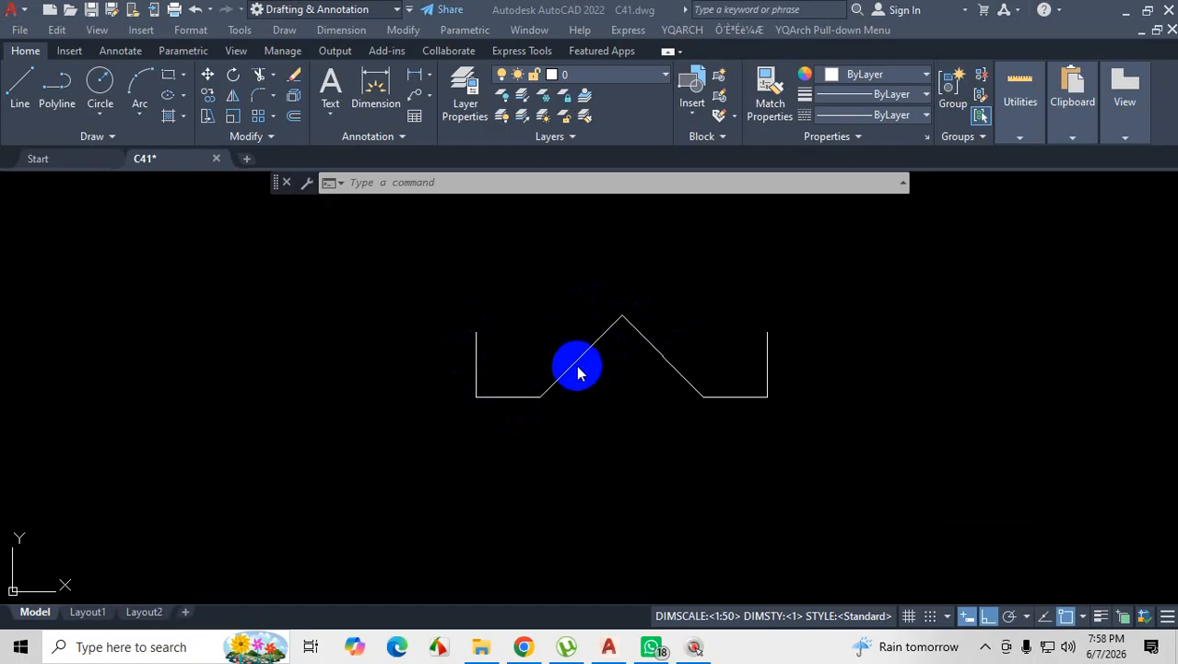
{"action": "left_click", "coordinate": [984, 649]}
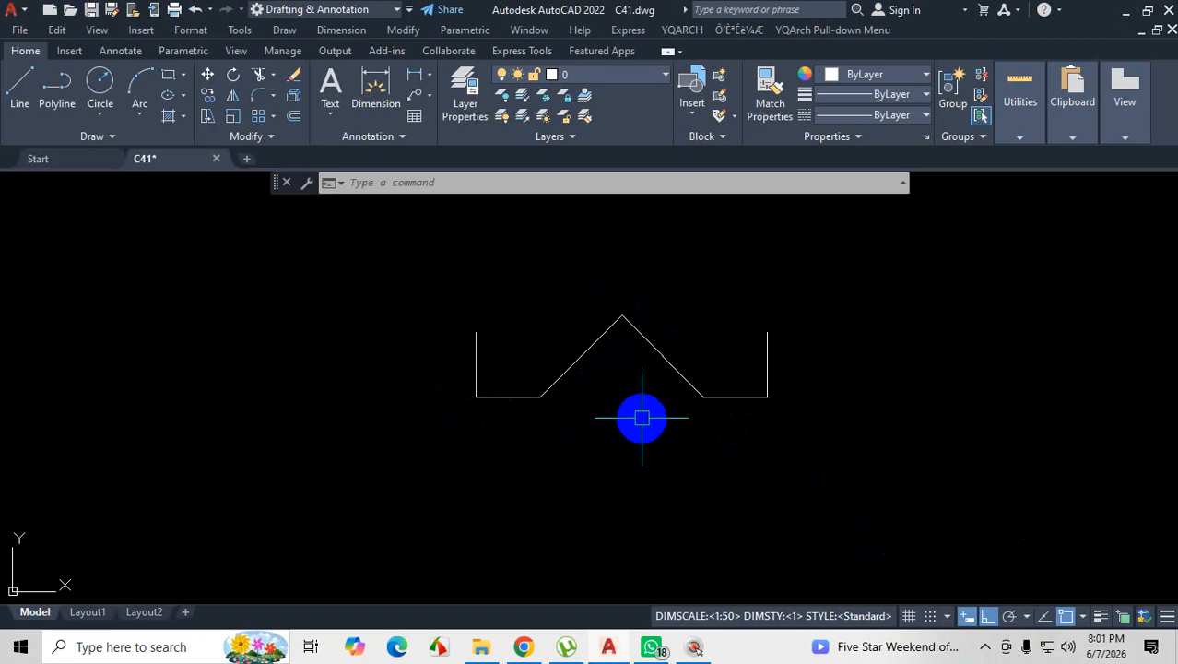
Open the choice of measuring tools among the drawing utilities and point out the Quick measurement option.
{"action": "scroll", "coordinate": [542, 395], "scroll_direction": "down", "scroll_amount": 2}
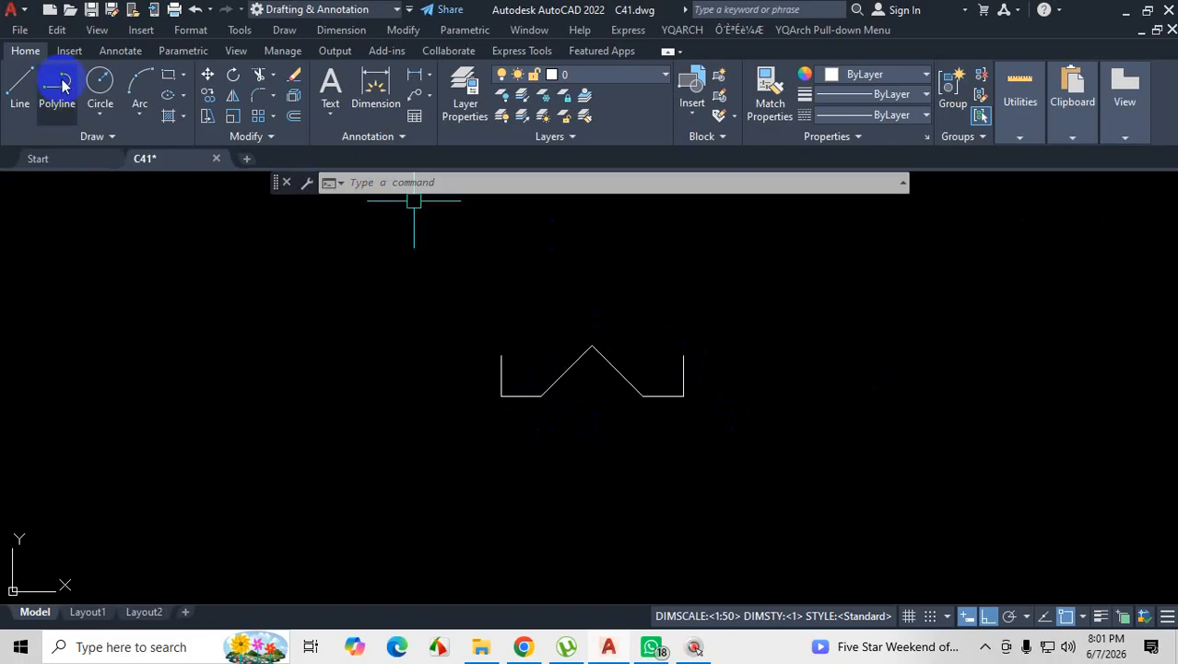
{"action": "left_click", "coordinate": [27, 51]}
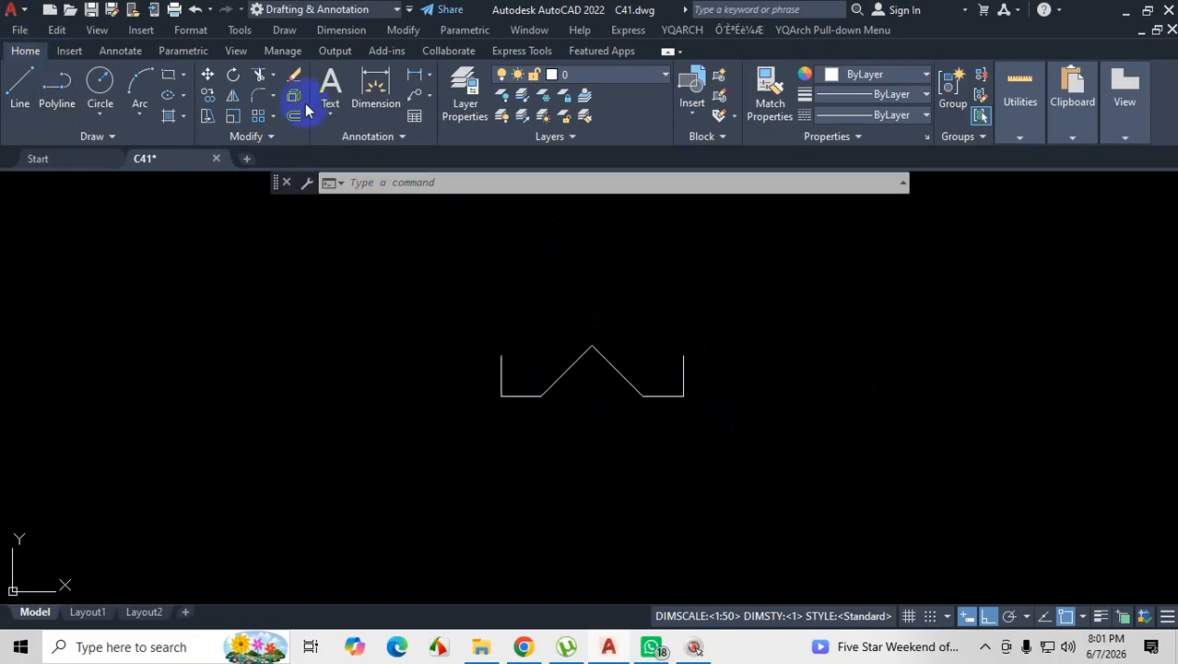
{"action": "left_click", "coordinate": [1019, 88]}
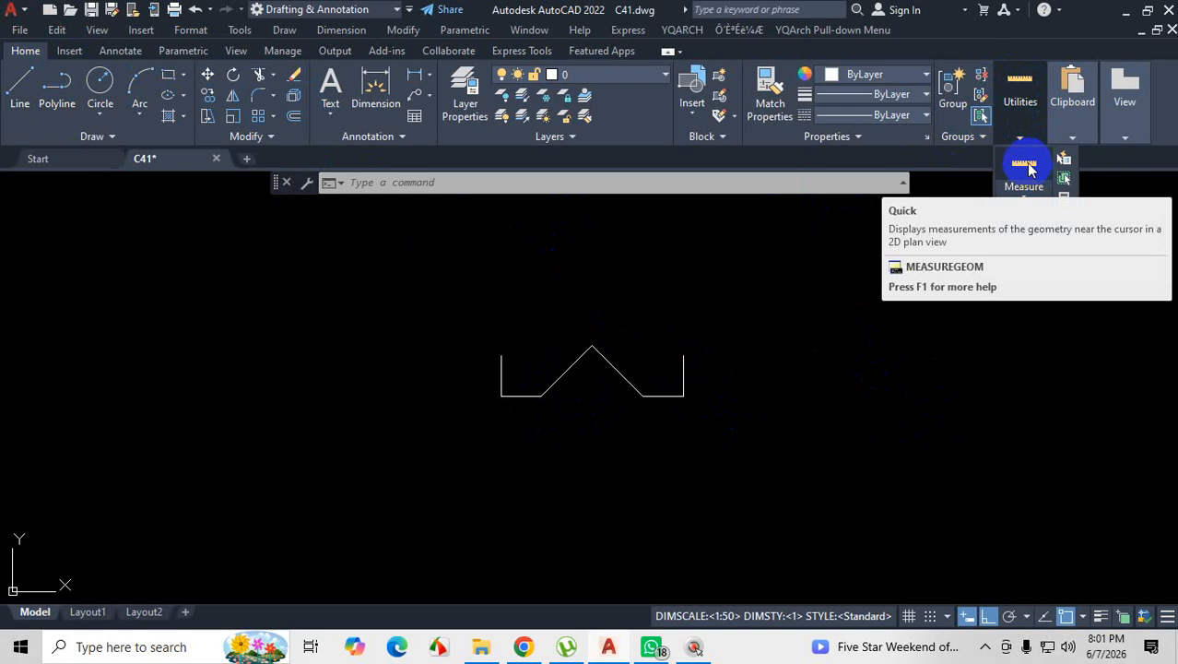
{"action": "left_click", "coordinate": [1029, 197]}
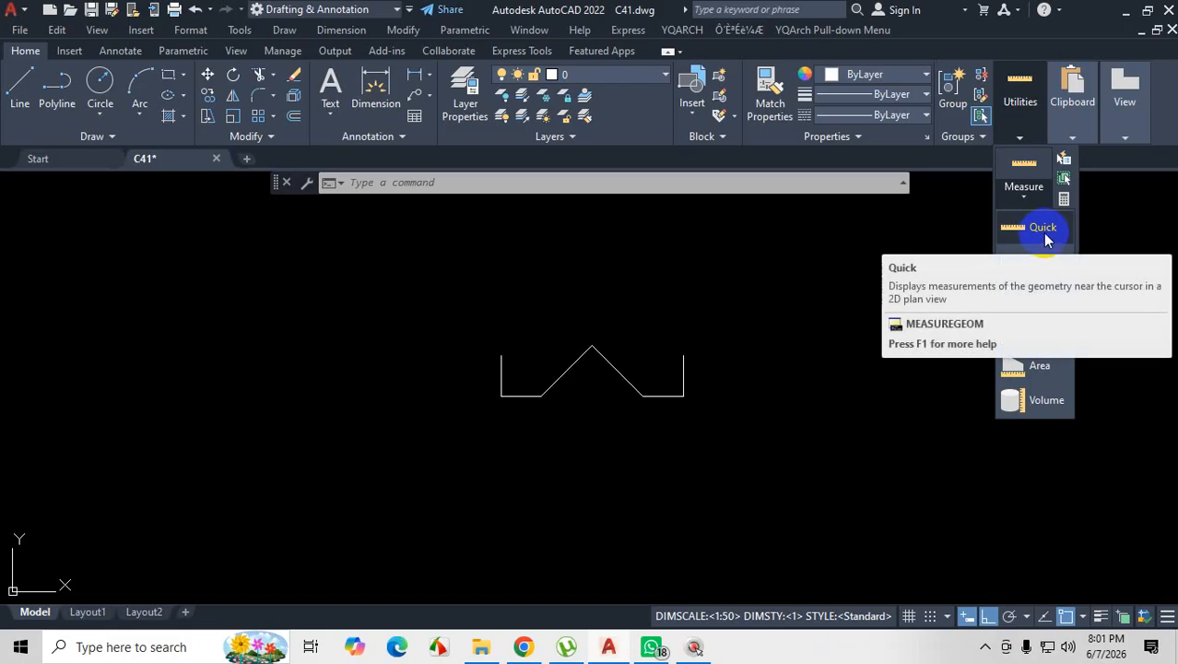
Measure the lengths and angles of the open profile's lines with Quick measure.
{"action": "left_click", "coordinate": [1028, 168]}
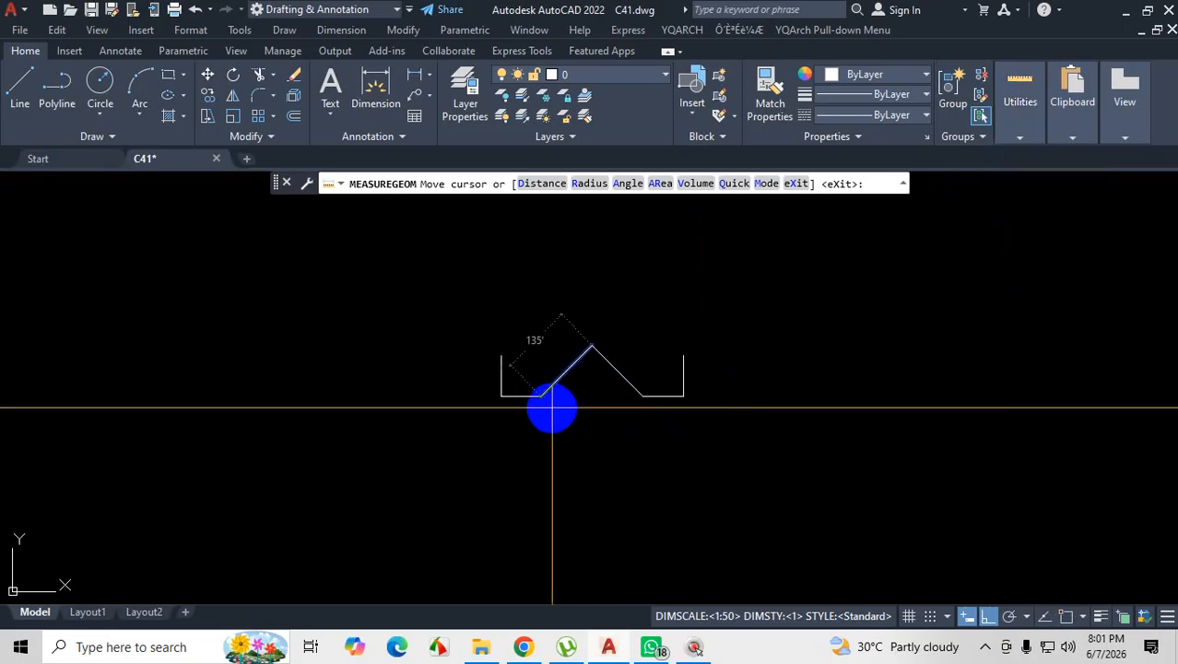
{"action": "scroll", "coordinate": [547, 398], "scroll_direction": "up", "scroll_amount": 4}
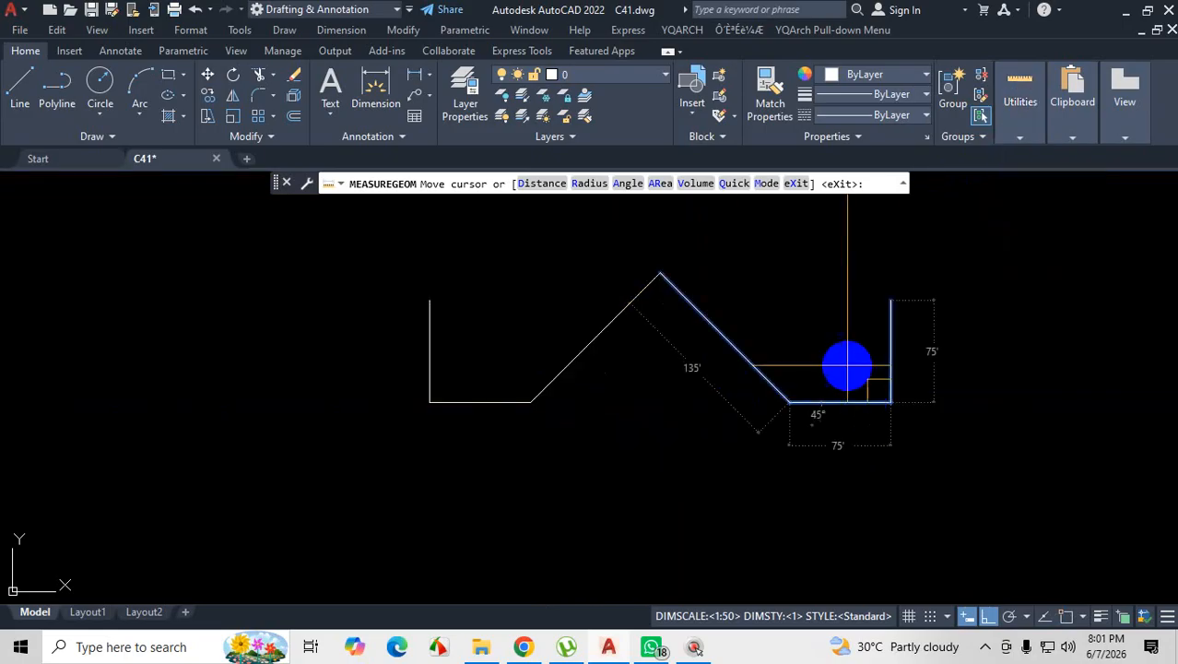
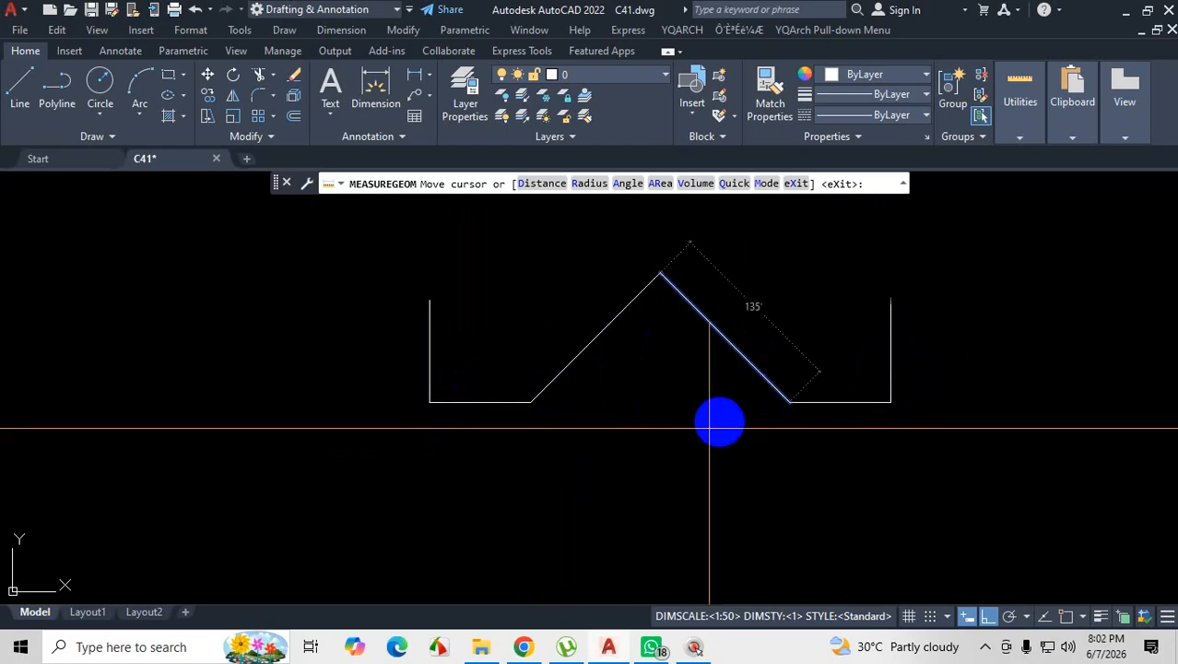
{"action": "key", "text": "Escape"}
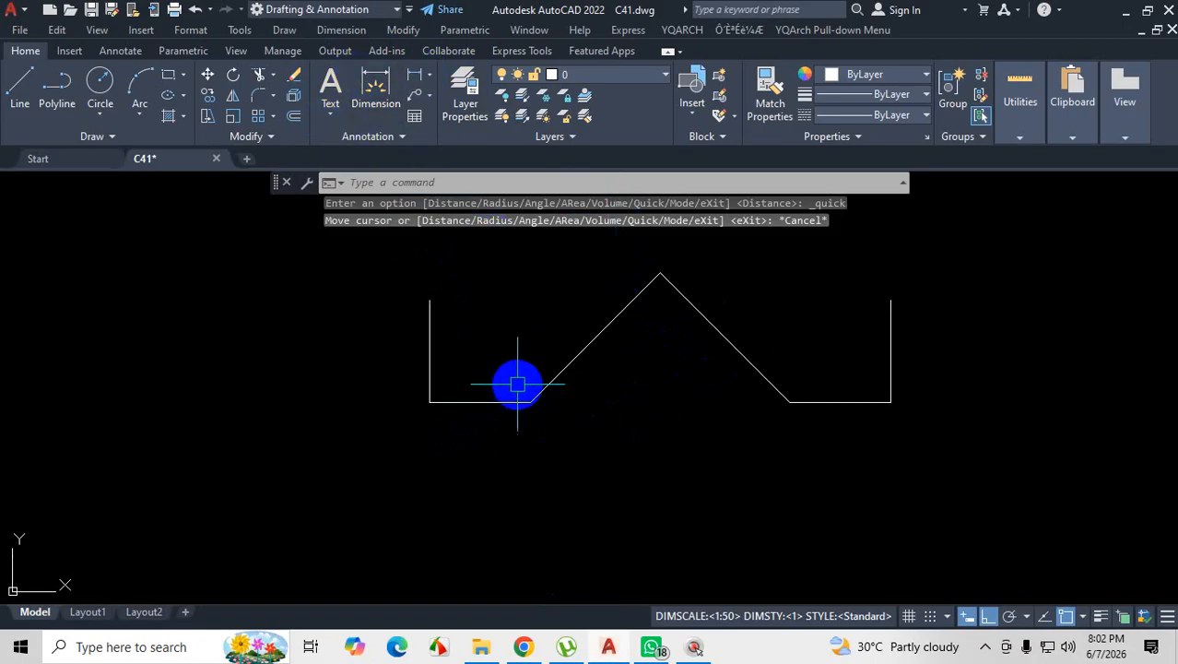
{"action": "mouse_move", "coordinate": [1047, 108]}
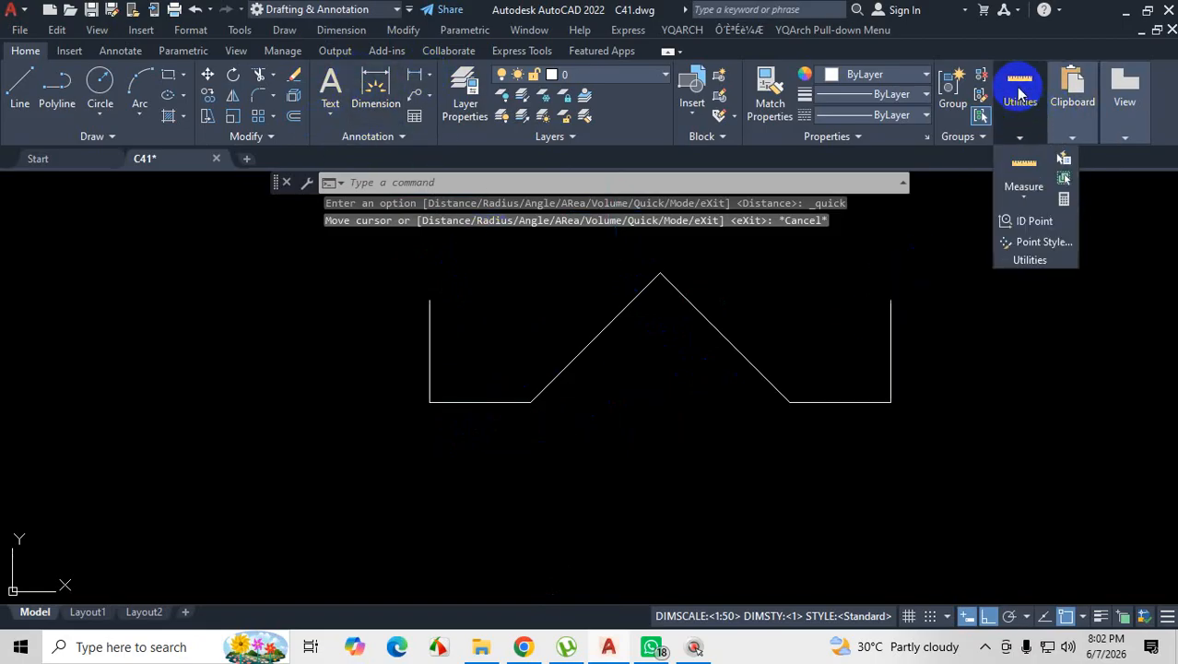
{"action": "left_click", "coordinate": [1027, 199]}
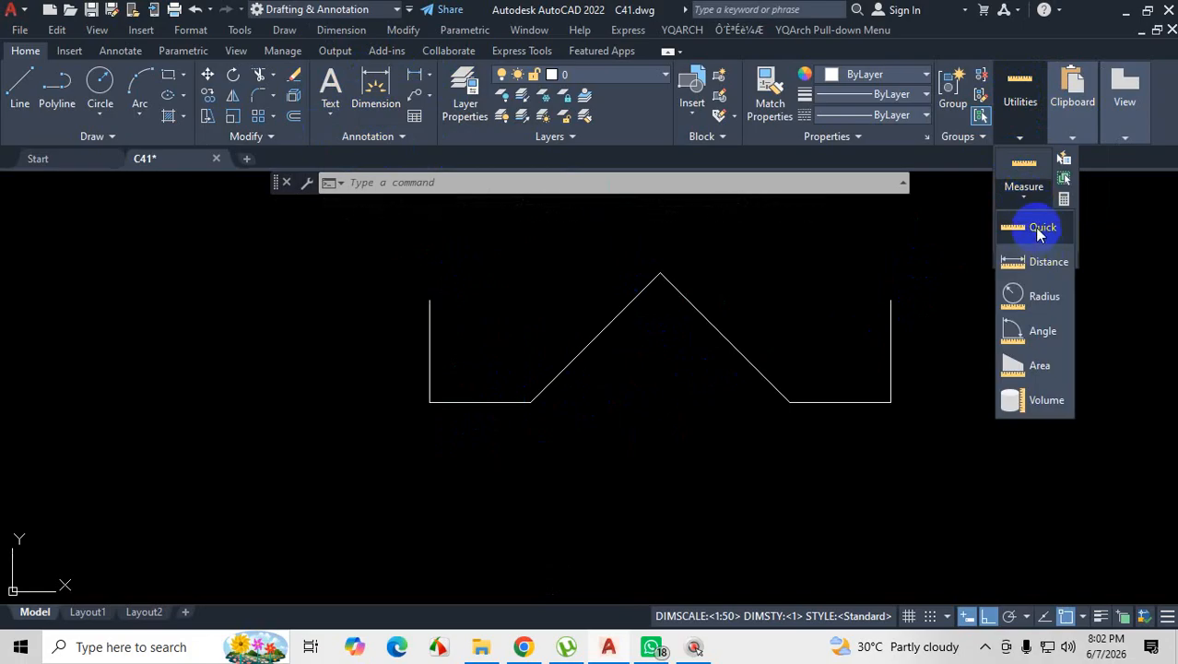
{"action": "left_click", "coordinate": [1038, 231]}
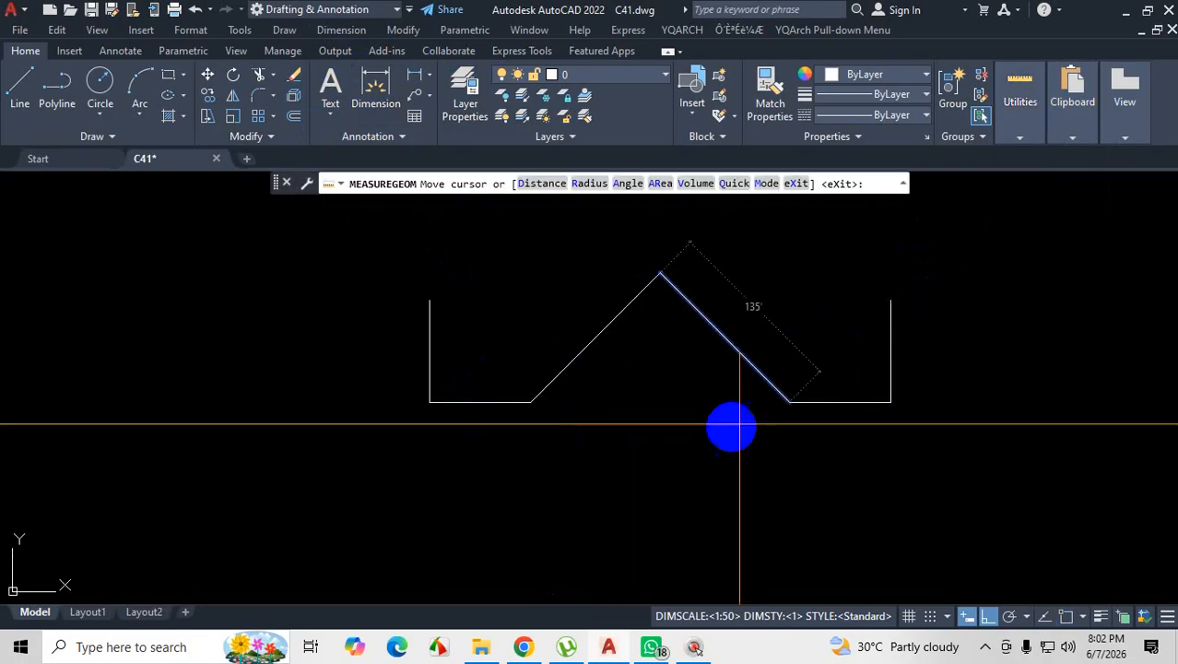
{"action": "key", "text": "Escape"}
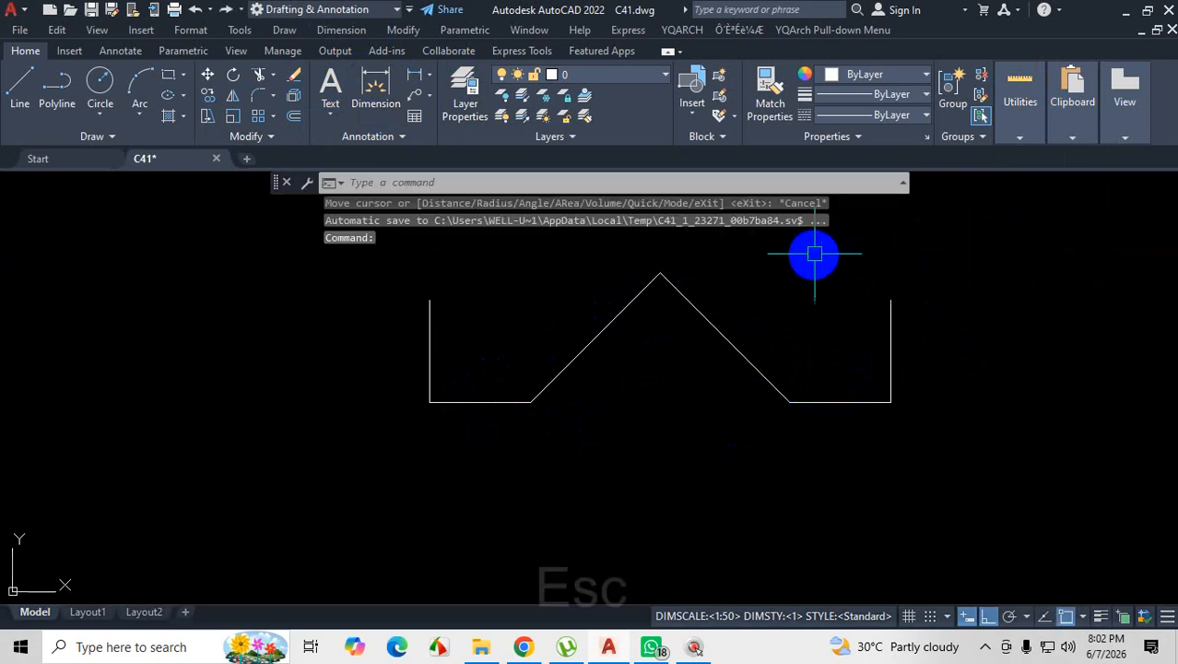
Select only the profile's left vertical line, and clear the selection.
{"action": "scroll", "coordinate": [746, 414], "scroll_direction": "down", "scroll_amount": 5}
{"action": "scroll", "coordinate": [779, 448], "scroll_direction": "up", "scroll_amount": 2}
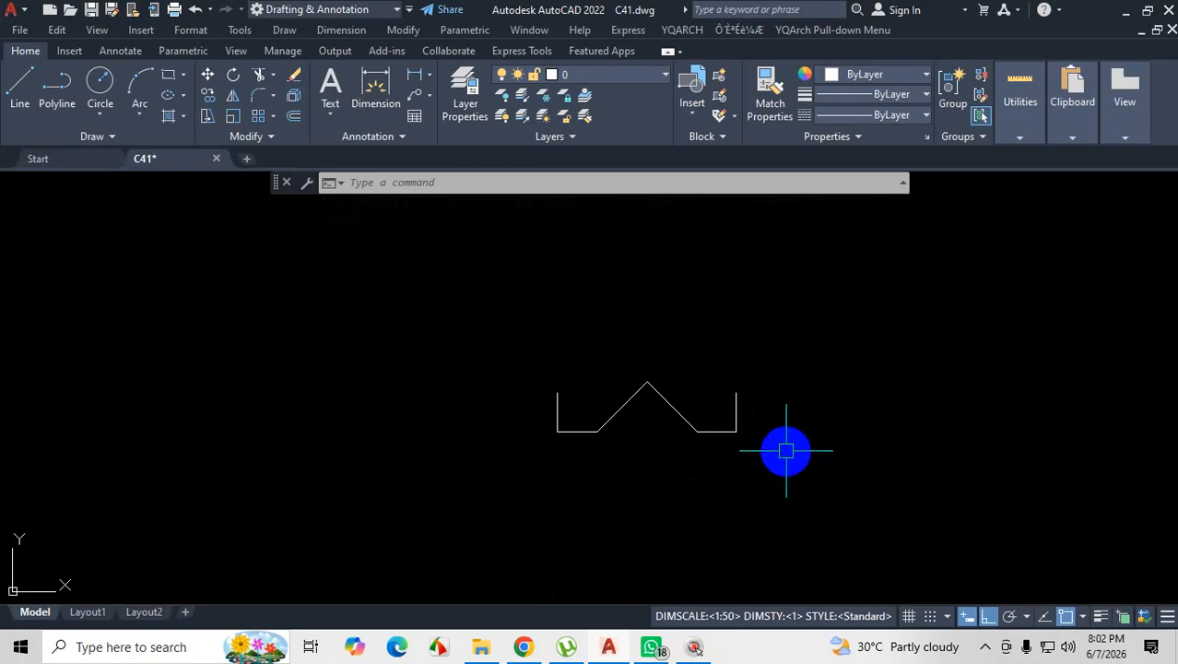
{"action": "scroll", "coordinate": [737, 433], "scroll_direction": "up", "scroll_amount": 3}
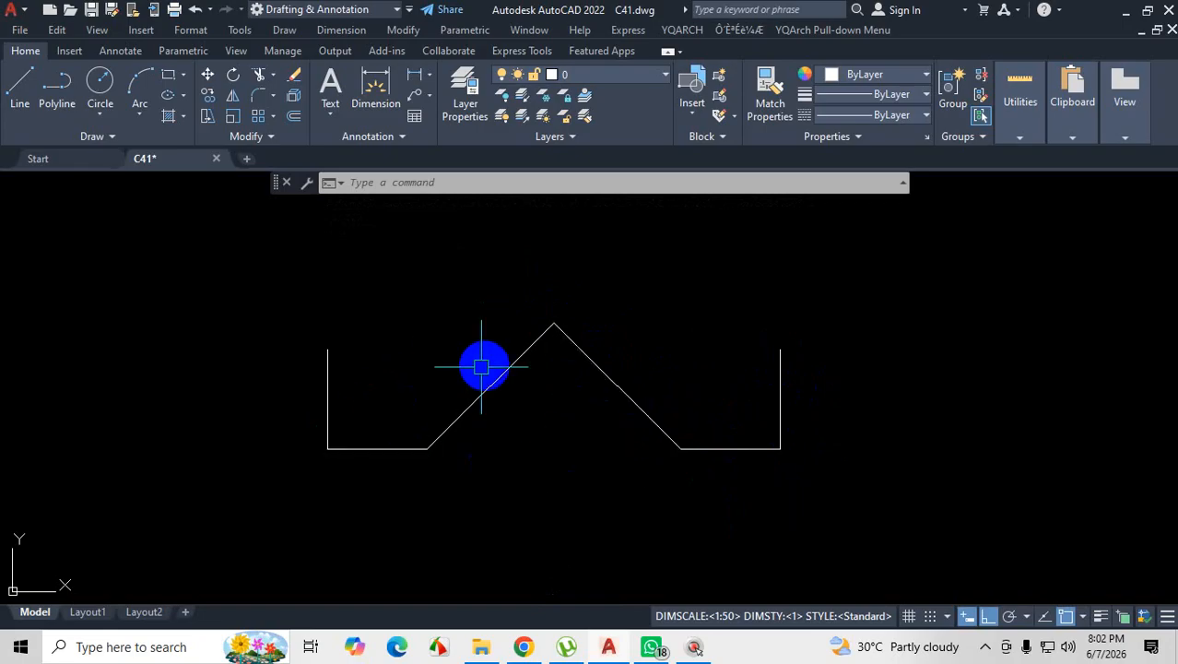
{"action": "left_click", "coordinate": [329, 368]}
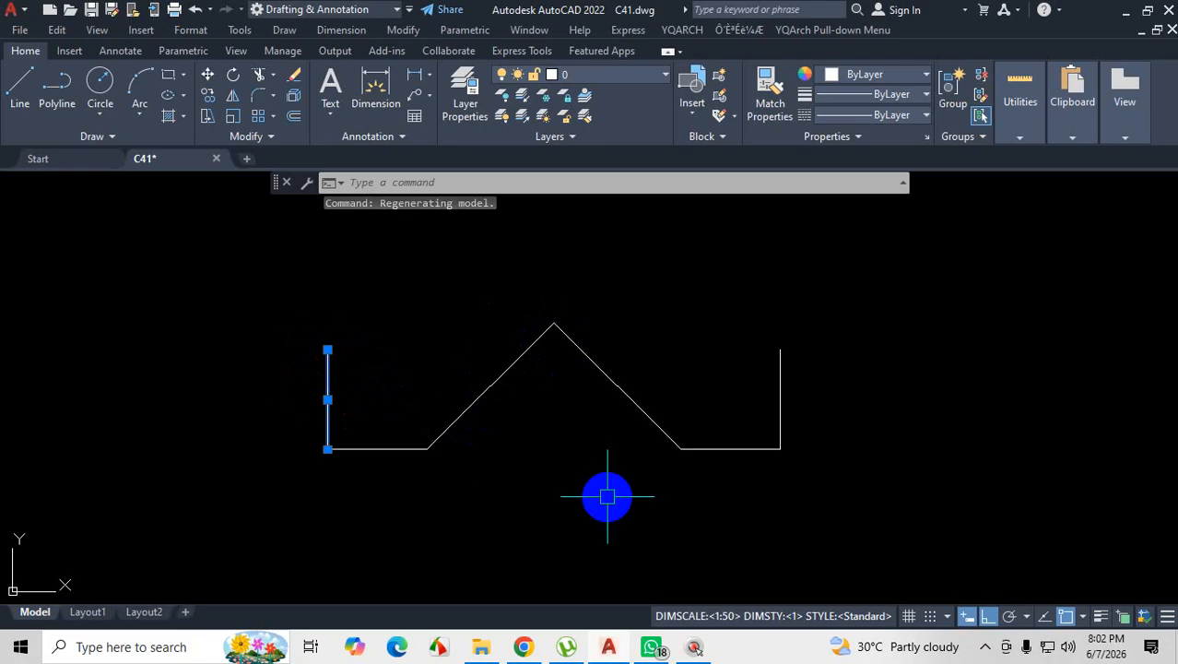
{"action": "key", "text": "Escape"}
{"action": "scroll", "coordinate": [618, 484], "scroll_direction": "down", "scroll_amount": 2}
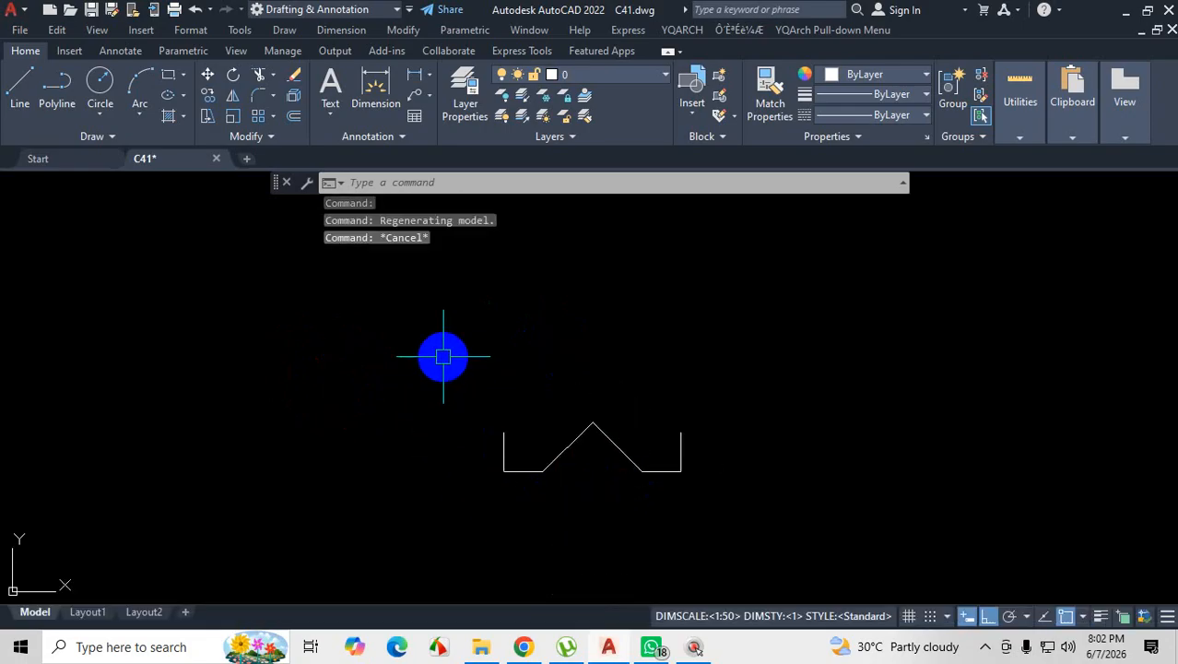
{"action": "scroll", "coordinate": [602, 467], "scroll_direction": "up", "scroll_amount": 2}
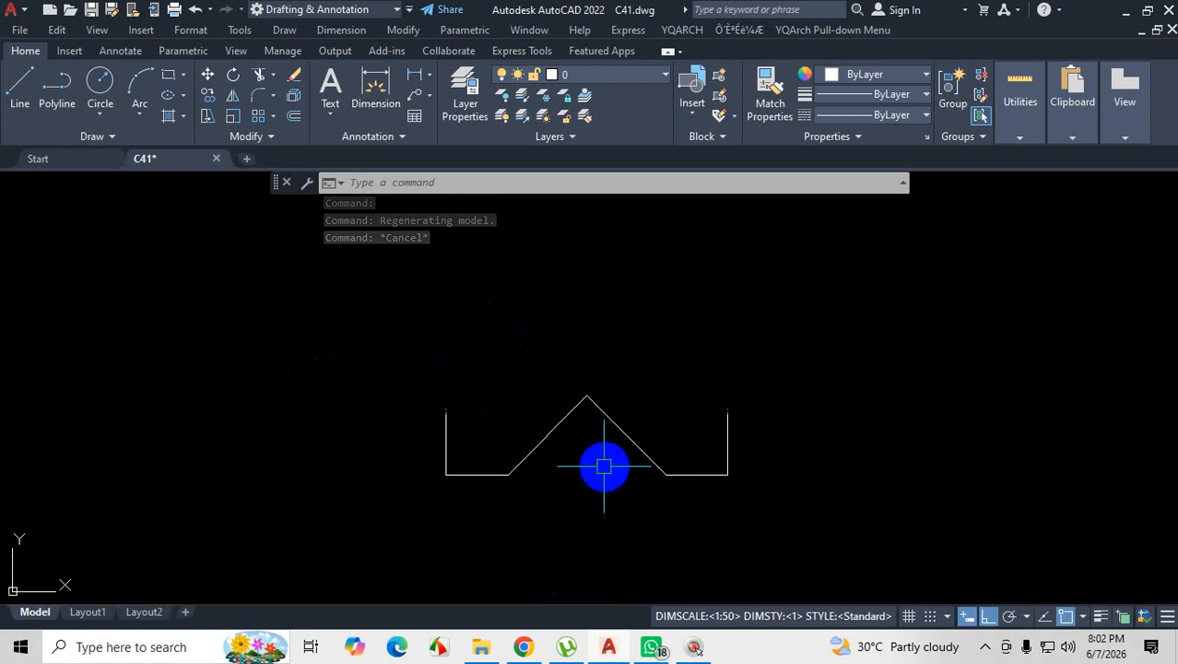
Select all six lines of the profile with a window selection enclosing them, and clear the selection.
{"action": "left_click", "coordinate": [394, 356]}
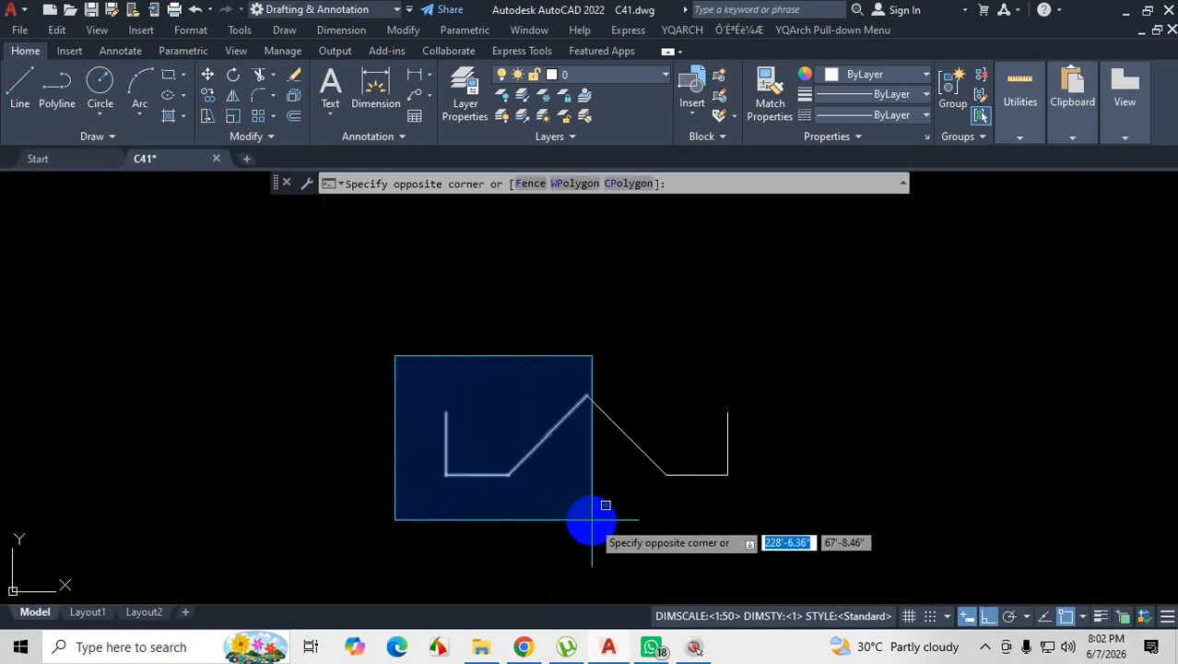
{"action": "left_click", "coordinate": [422, 361]}
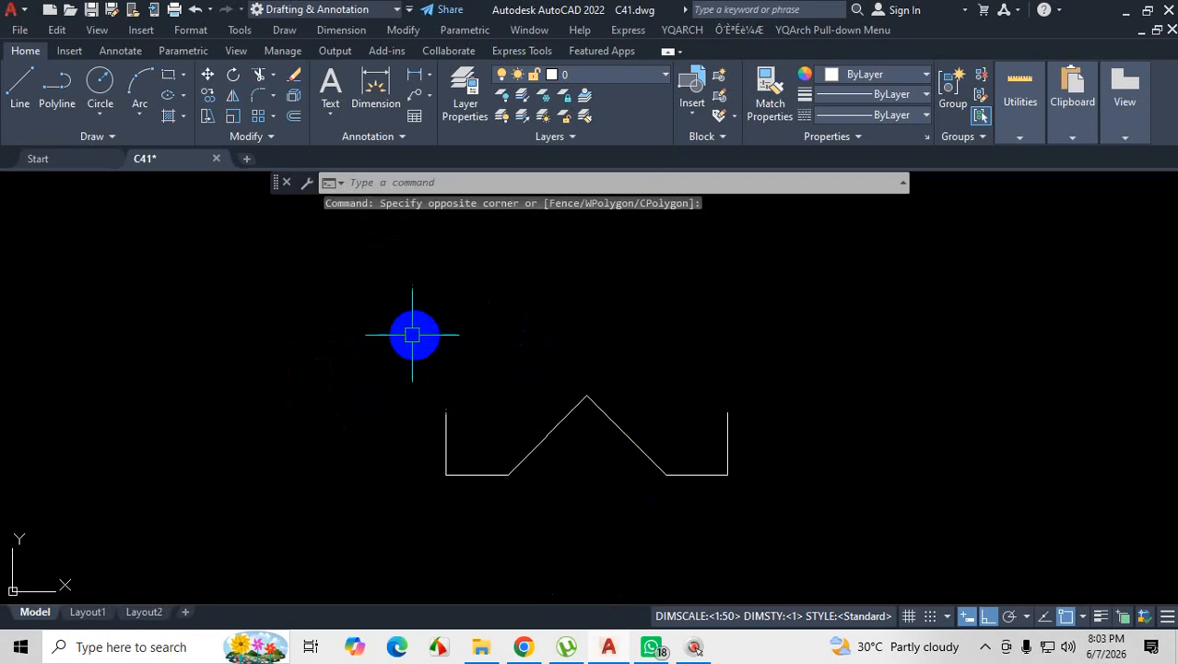
{"action": "mouse_move", "coordinate": [419, 351]}
{"action": "left_mouse_down"}
{"action": "mouse_move", "coordinate": [410, 336]}
{"action": "mouse_move", "coordinate": [473, 345]}
{"action": "mouse_move", "coordinate": [683, 309]}
{"action": "mouse_move", "coordinate": [613, 337]}
{"action": "mouse_move", "coordinate": [389, 343]}
{"action": "left_mouse_up"}
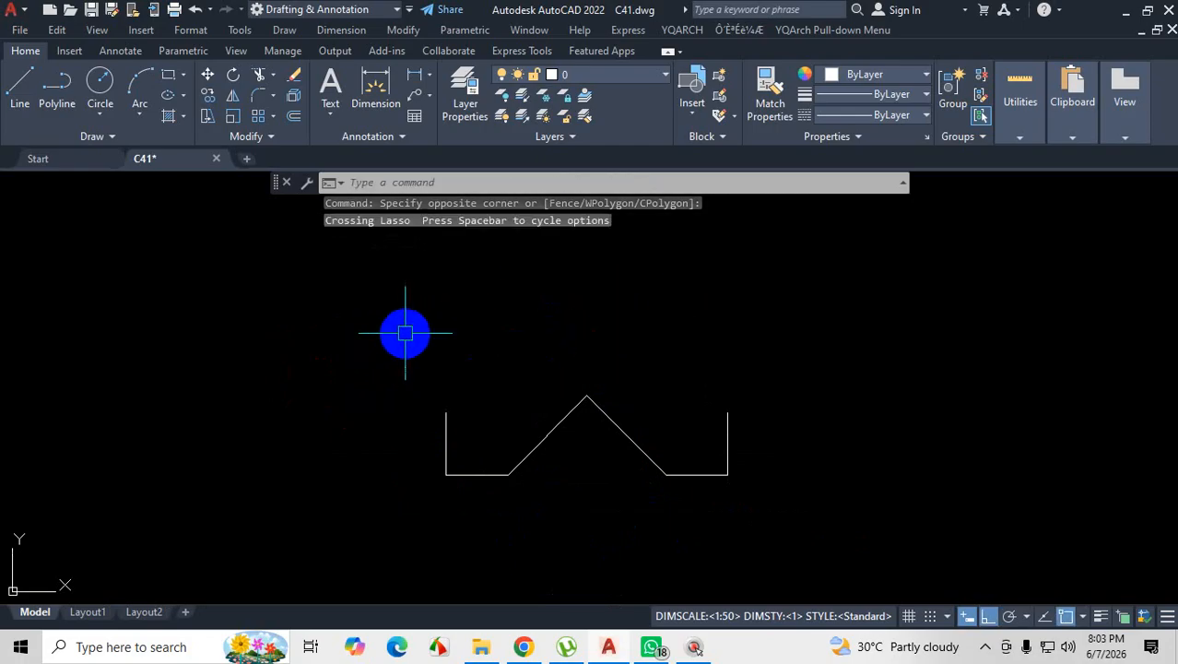
{"action": "left_click", "coordinate": [405, 332]}
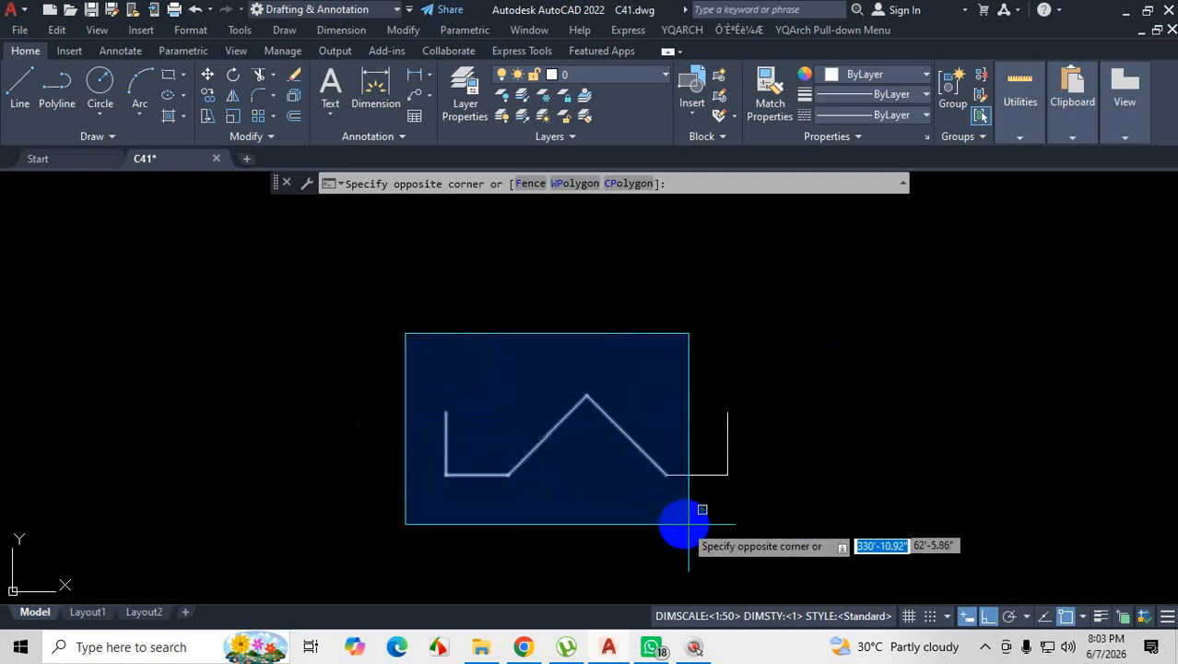
{"action": "left_click", "coordinate": [765, 514]}
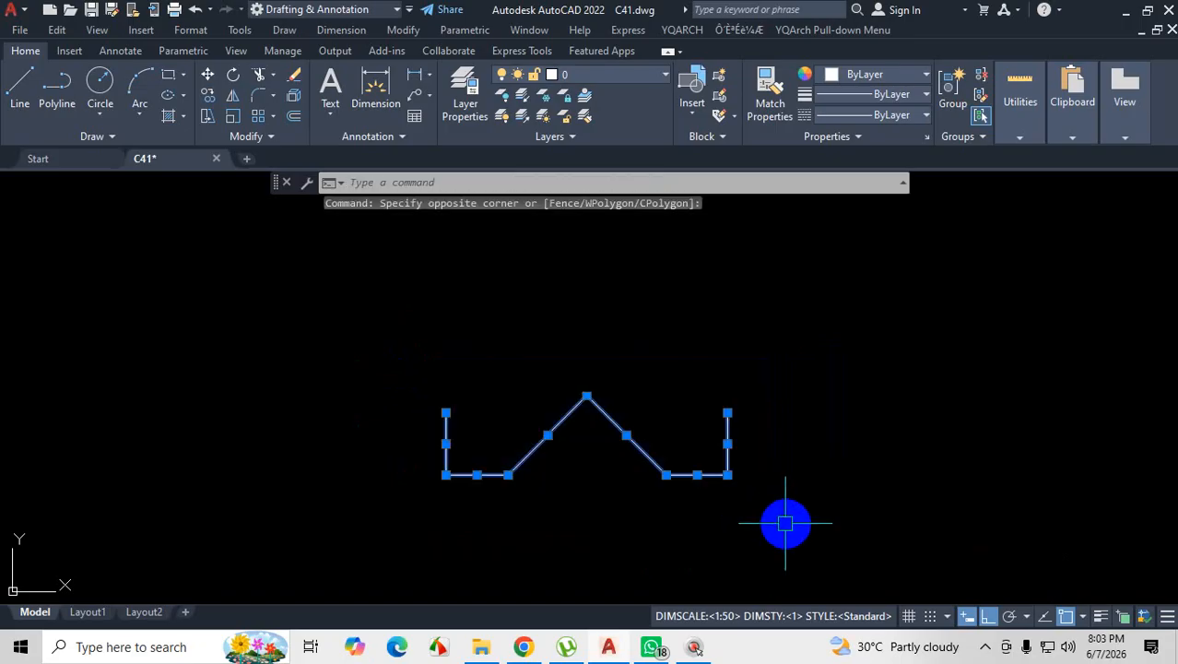
{"action": "key", "text": "Escape"}
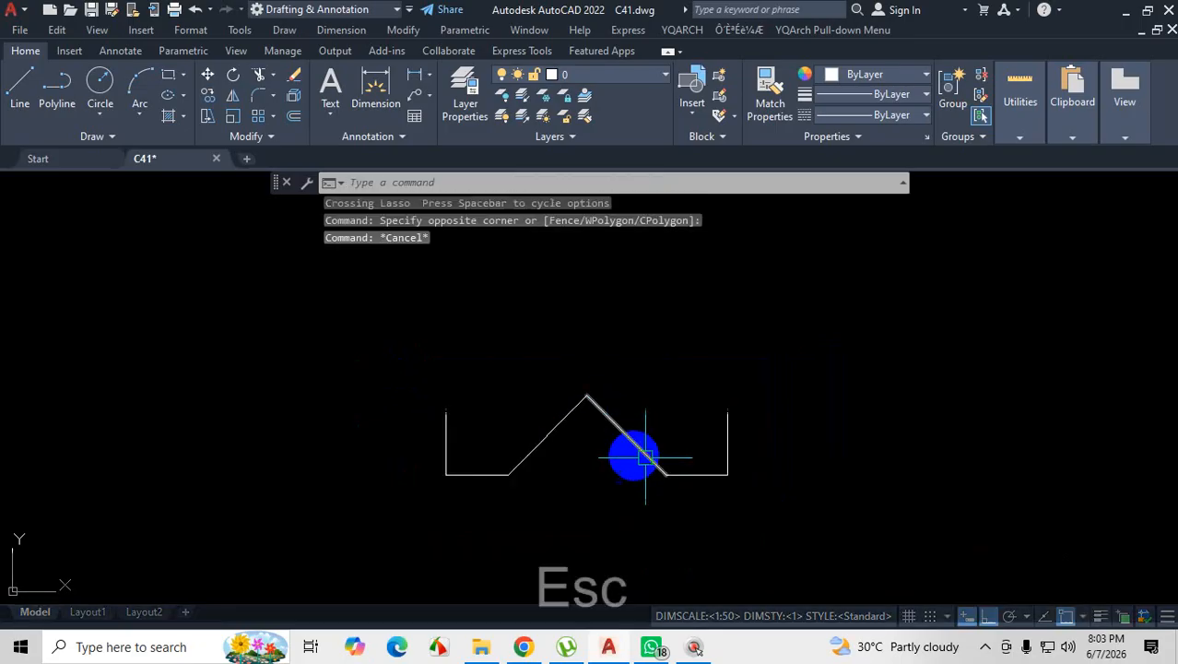
Window-select the left vertical and left horizontal lines with a window that only partly covers the left diagonal, and clear the selection.
{"action": "scroll", "coordinate": [426, 495], "scroll_direction": "up", "scroll_amount": 2}
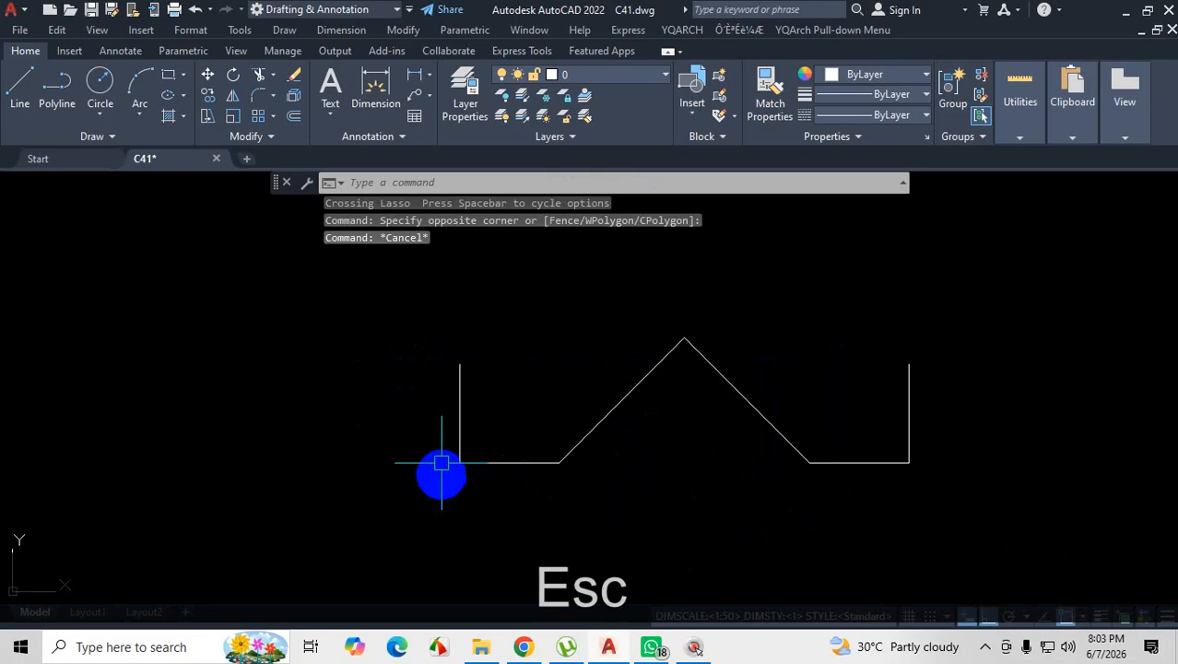
{"action": "left_click", "coordinate": [407, 278]}
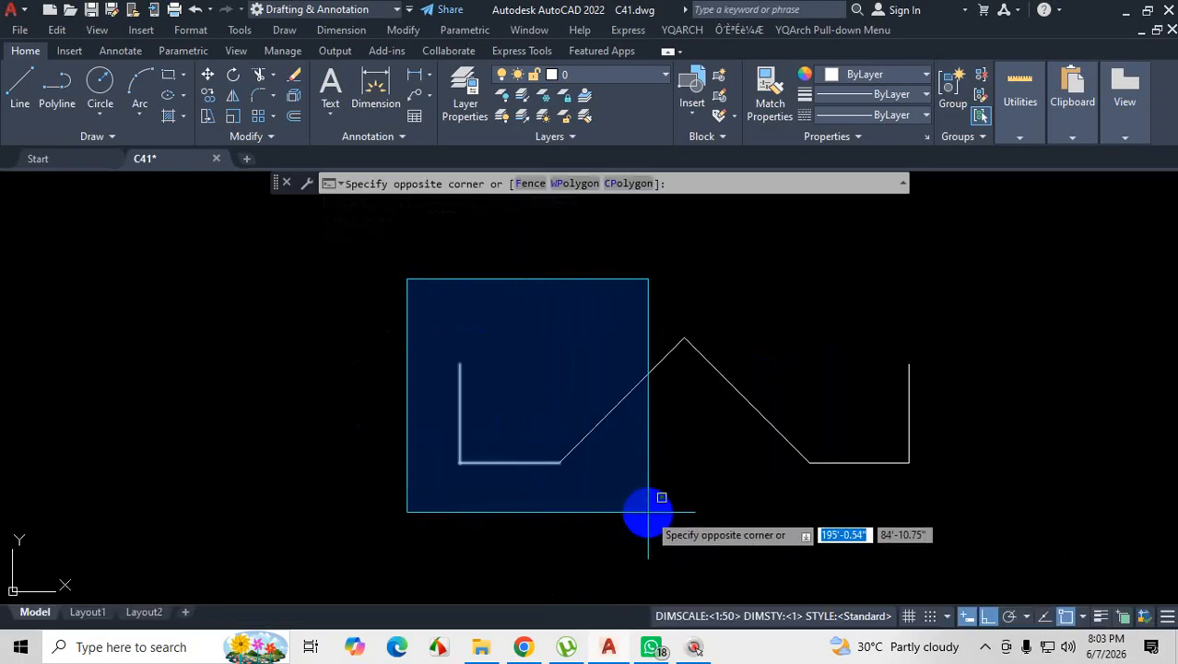
{"action": "key", "text": "ctrl+1"}
{"action": "left_click", "coordinate": [646, 511]}
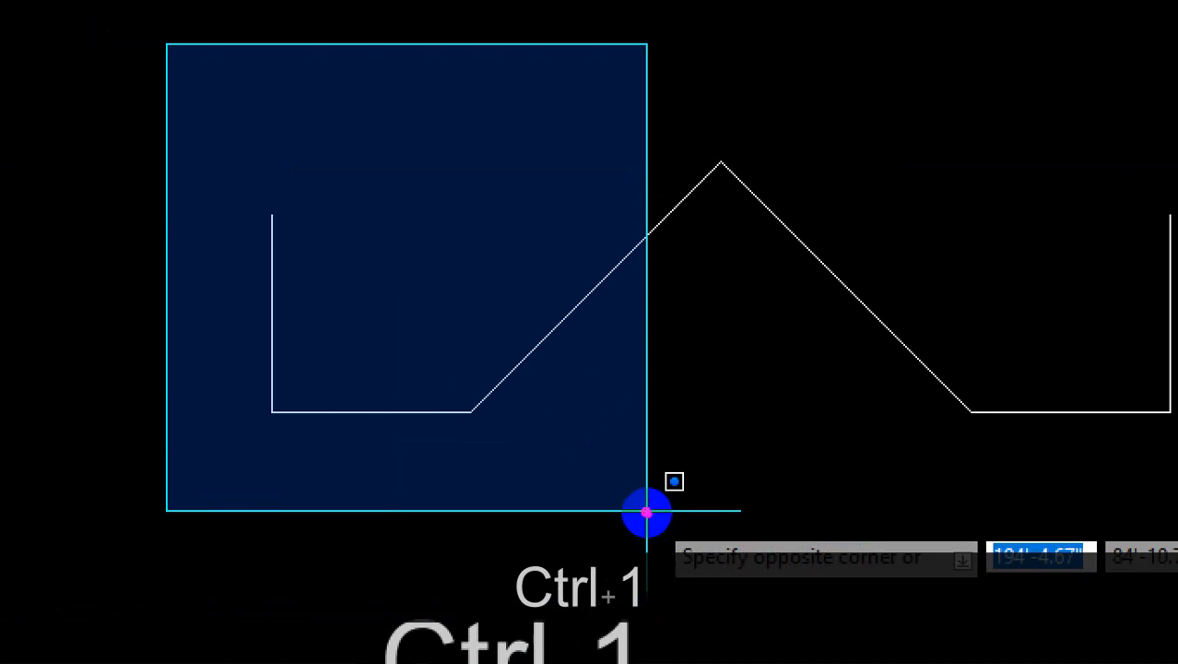
{"action": "mouse_move", "coordinate": [275, 213]}
{"action": "left_mouse_down"}
{"action": "mouse_move", "coordinate": [272, 371]}
{"action": "mouse_move", "coordinate": [466, 420]}
{"action": "left_mouse_up"}
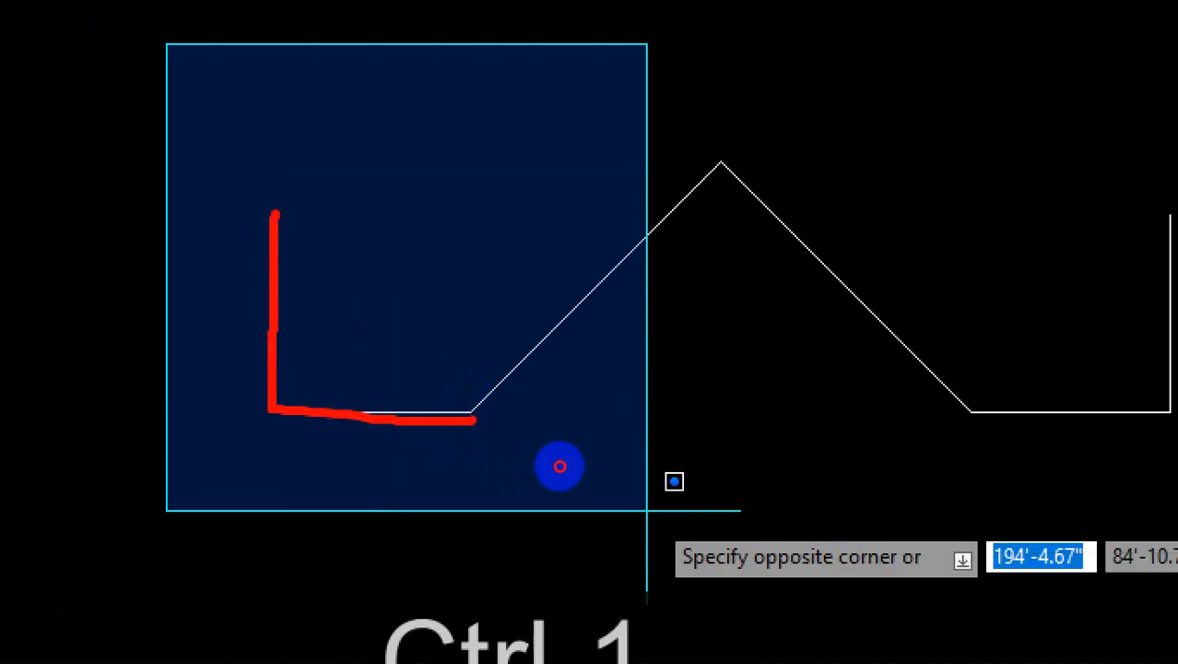
{"action": "left_click_drag", "start_coordinate": [647, 236], "coordinate": [475, 410]}
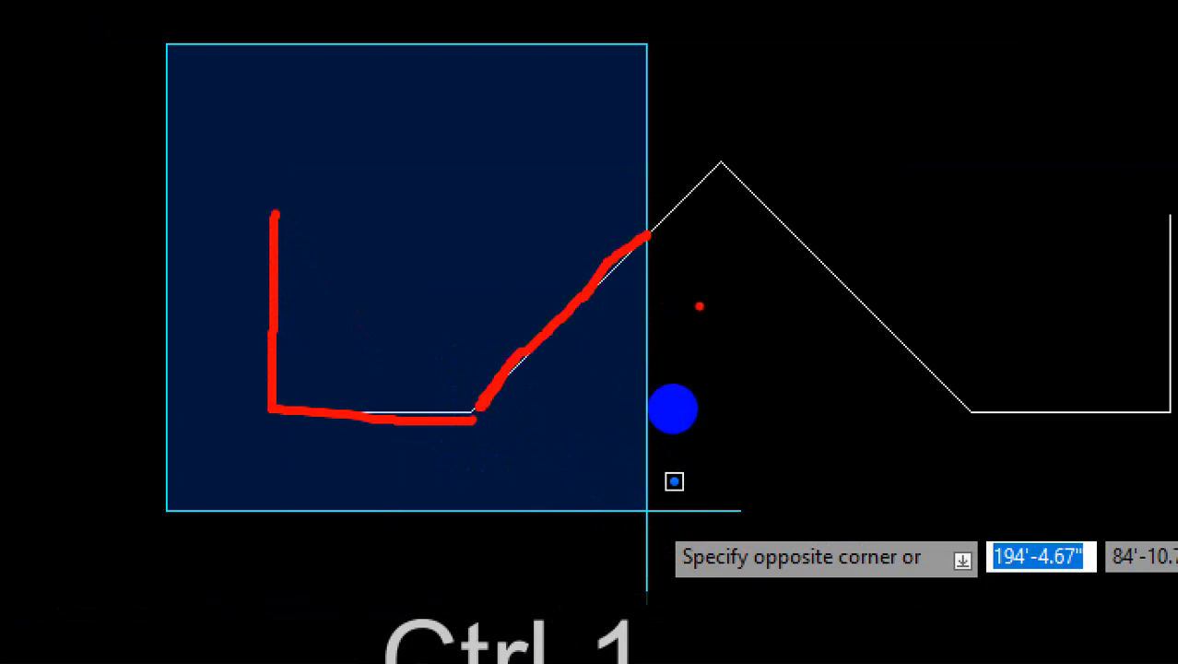
{"action": "key", "text": "Escape"}
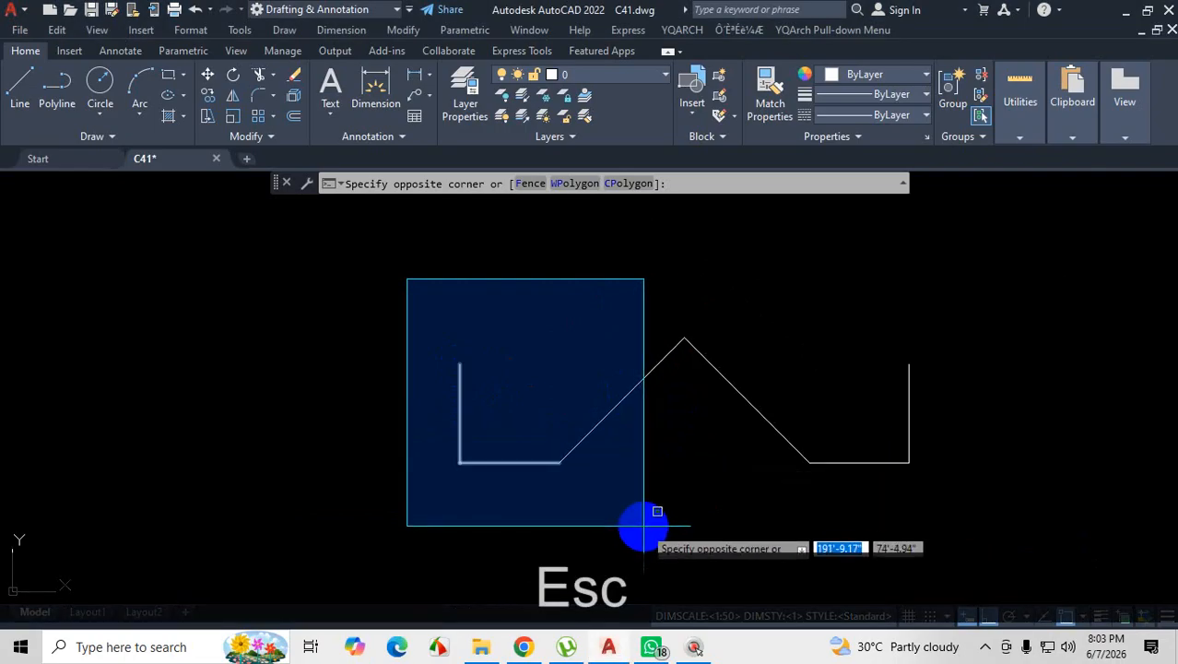
{"action": "left_click", "coordinate": [644, 522]}
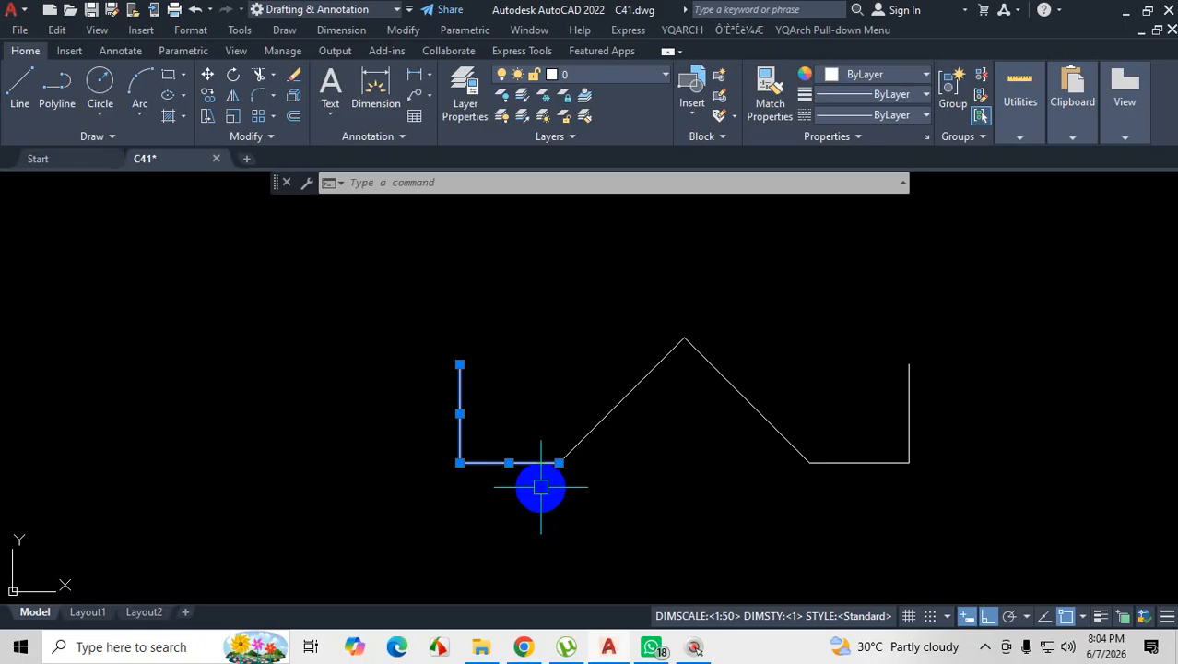
{"action": "key", "text": "Escape"}
Enclose the whole profile in a window selection to select every line, and deselect everything.
{"action": "left_click", "coordinate": [413, 246]}
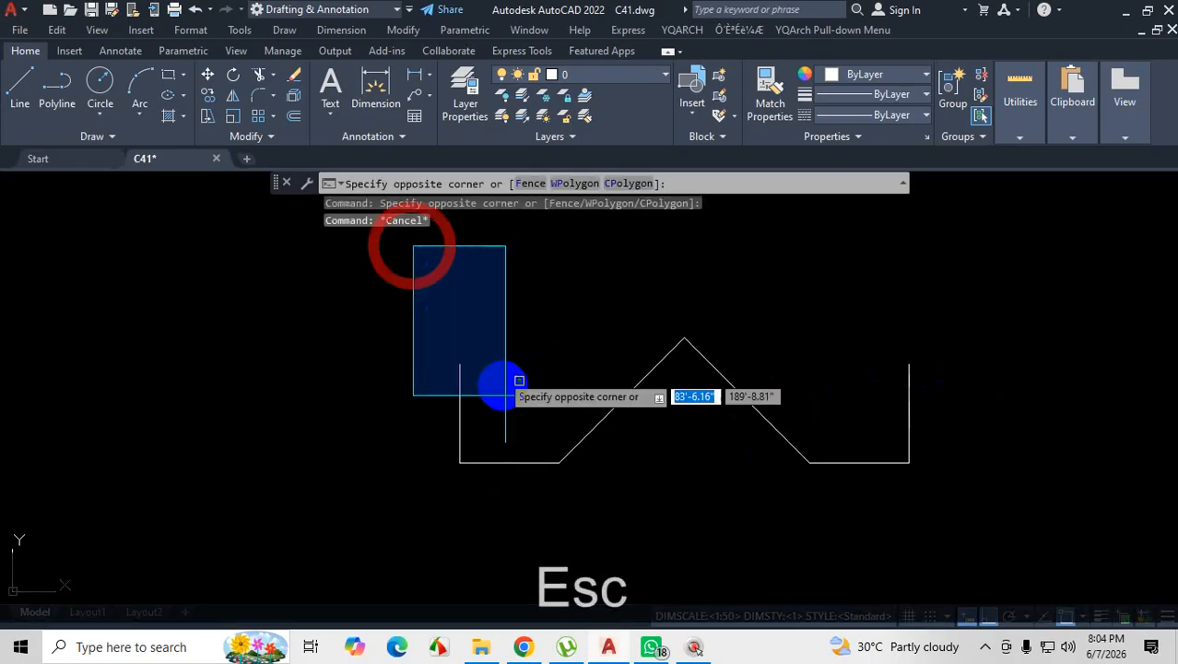
{"action": "left_click", "coordinate": [1000, 539]}
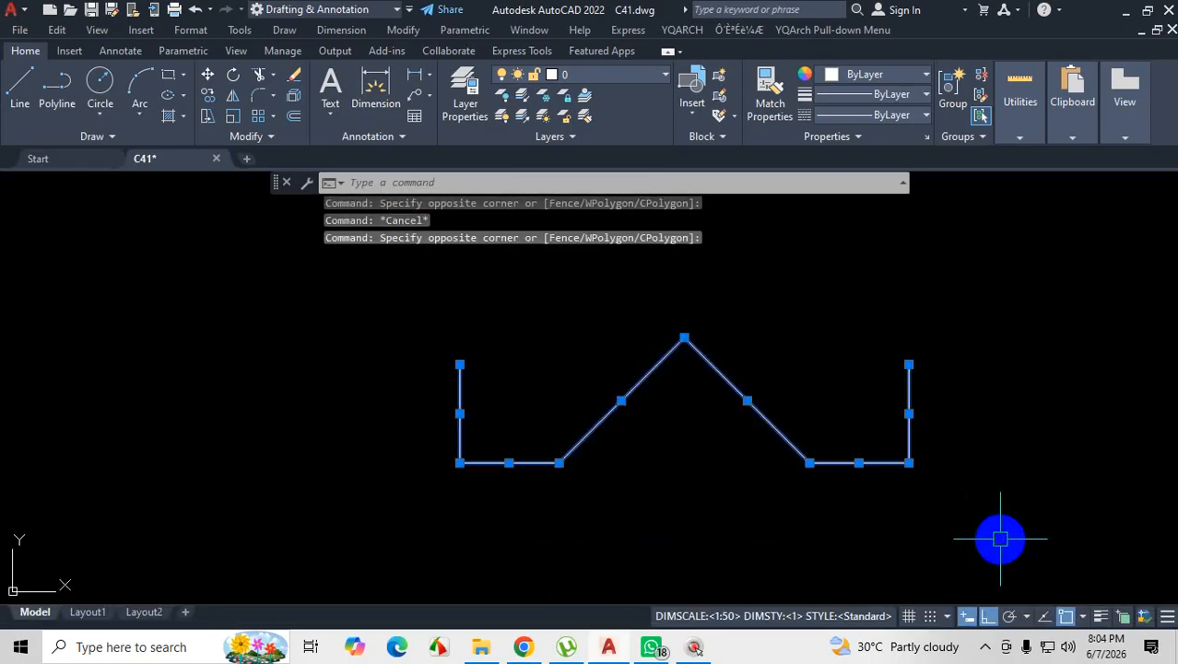
{"action": "key", "text": "Escape"}
{"action": "scroll", "coordinate": [704, 451], "scroll_direction": "down", "scroll_amount": 4}
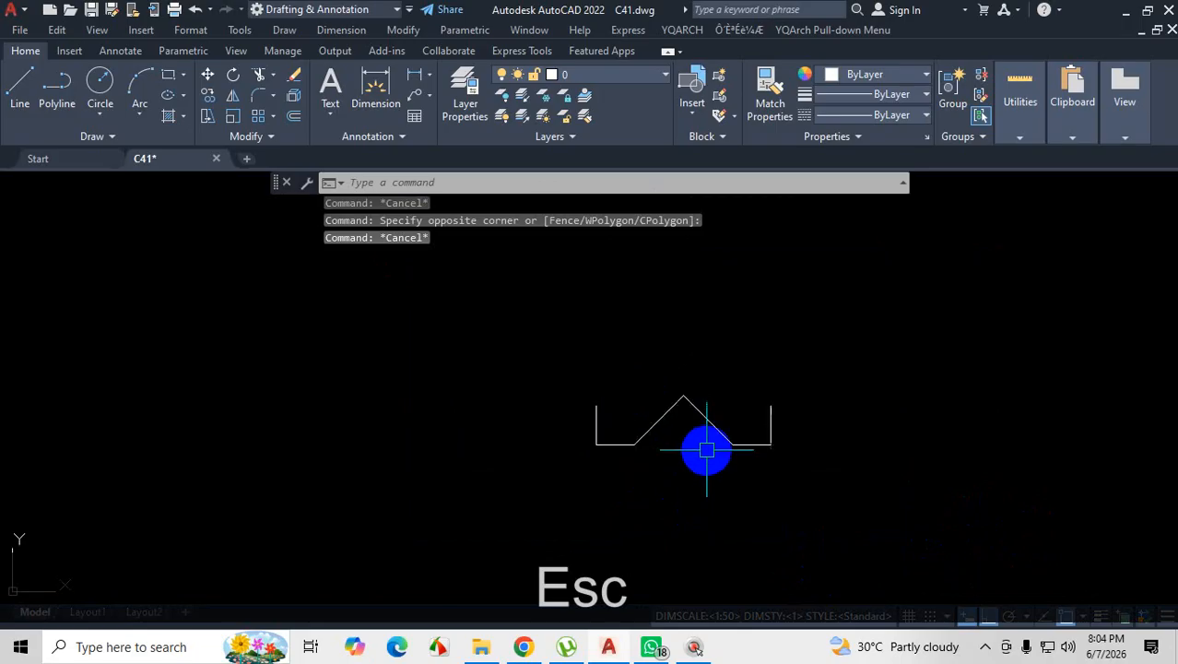
Select the right vertical, right horizontal and right diagonal lines with a crossing selection that only touches the diagonal, and clear the selection.
{"action": "scroll", "coordinate": [710, 480], "scroll_direction": "up", "scroll_amount": 4}
{"action": "left_click", "coordinate": [949, 255]}
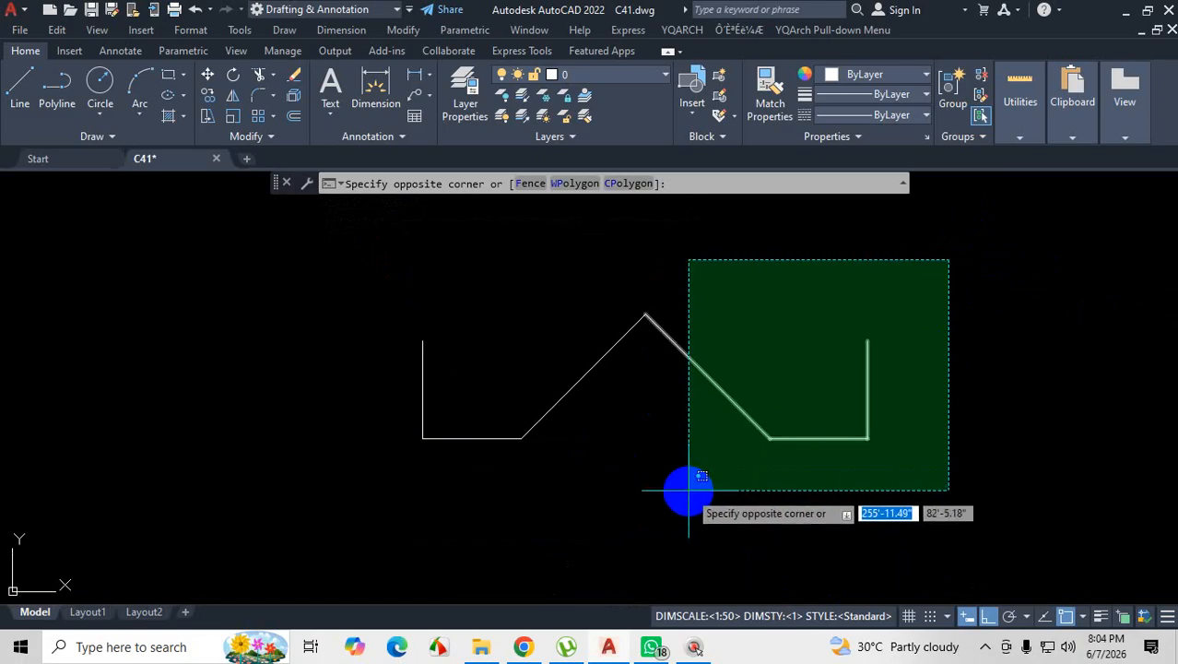
{"action": "key", "text": "ctrl+1"}
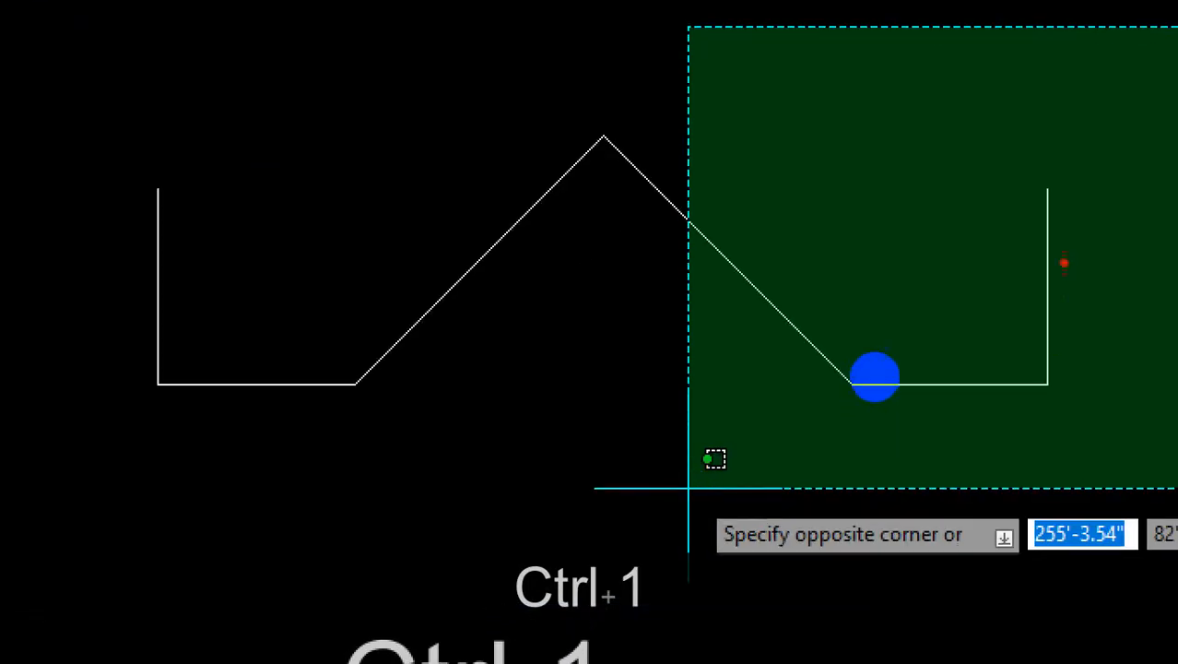
{"action": "mouse_move", "coordinate": [1047, 177]}
{"action": "left_mouse_down"}
{"action": "mouse_move", "coordinate": [1060, 337]}
{"action": "mouse_move", "coordinate": [1046, 391]}
{"action": "mouse_move", "coordinate": [882, 393]}
{"action": "left_mouse_up"}
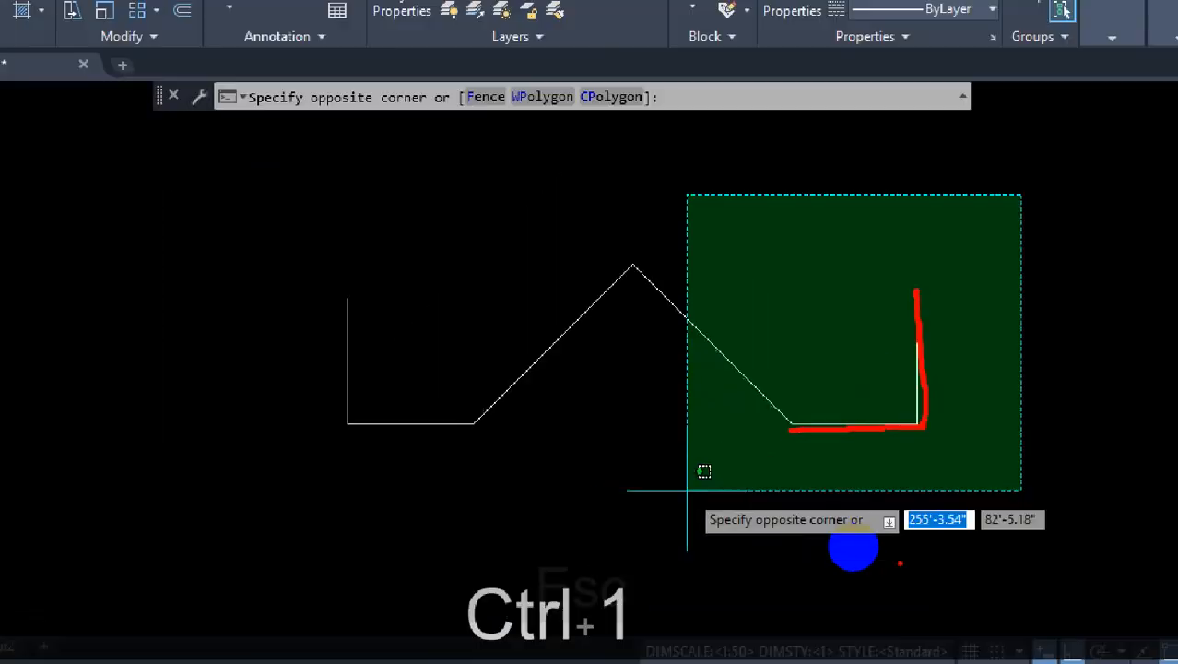
{"action": "key", "text": "Escape"}
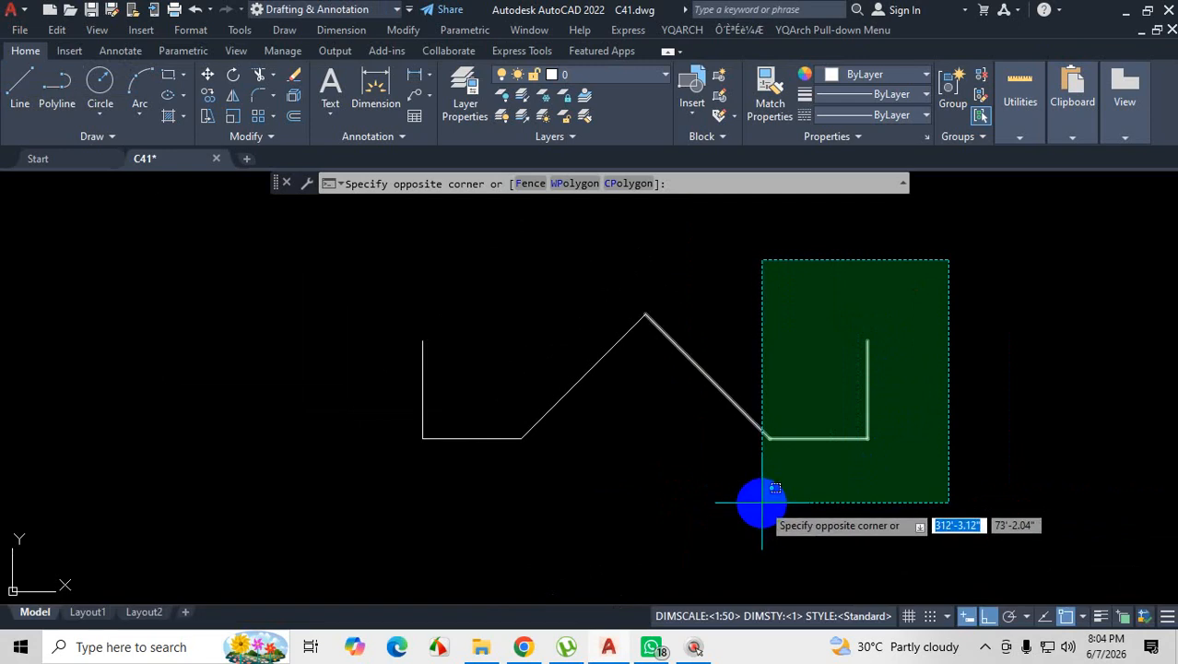
{"action": "left_click", "coordinate": [761, 503]}
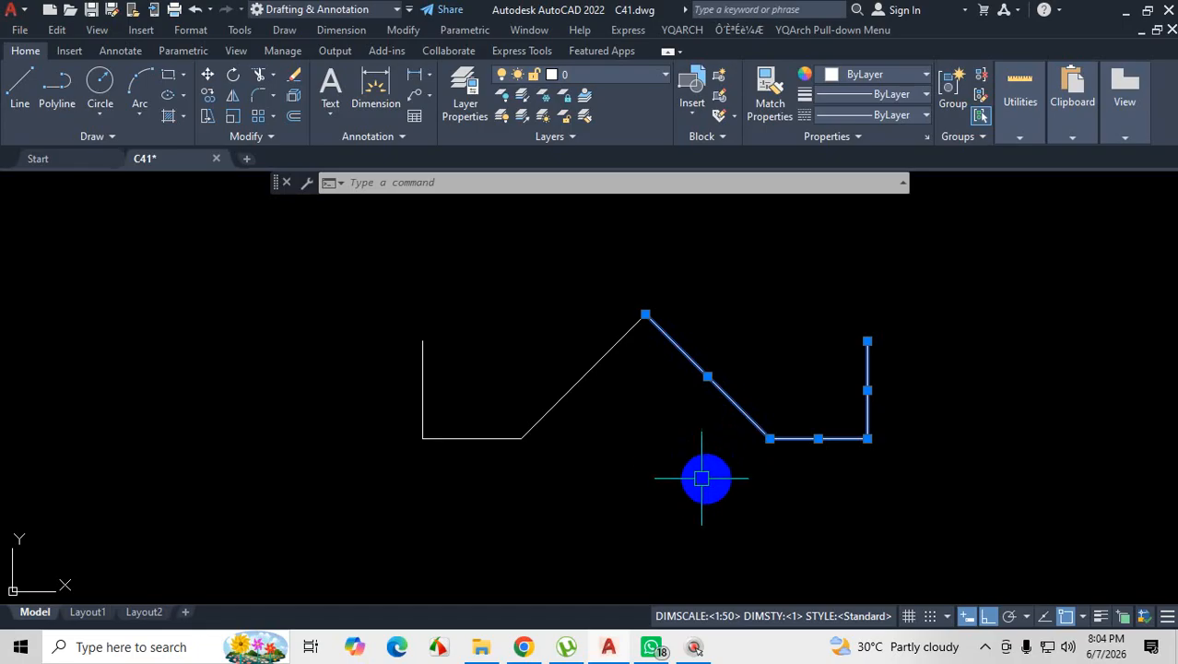
{"action": "left_click", "coordinate": [825, 396]}
{"action": "key", "text": "Escape"}
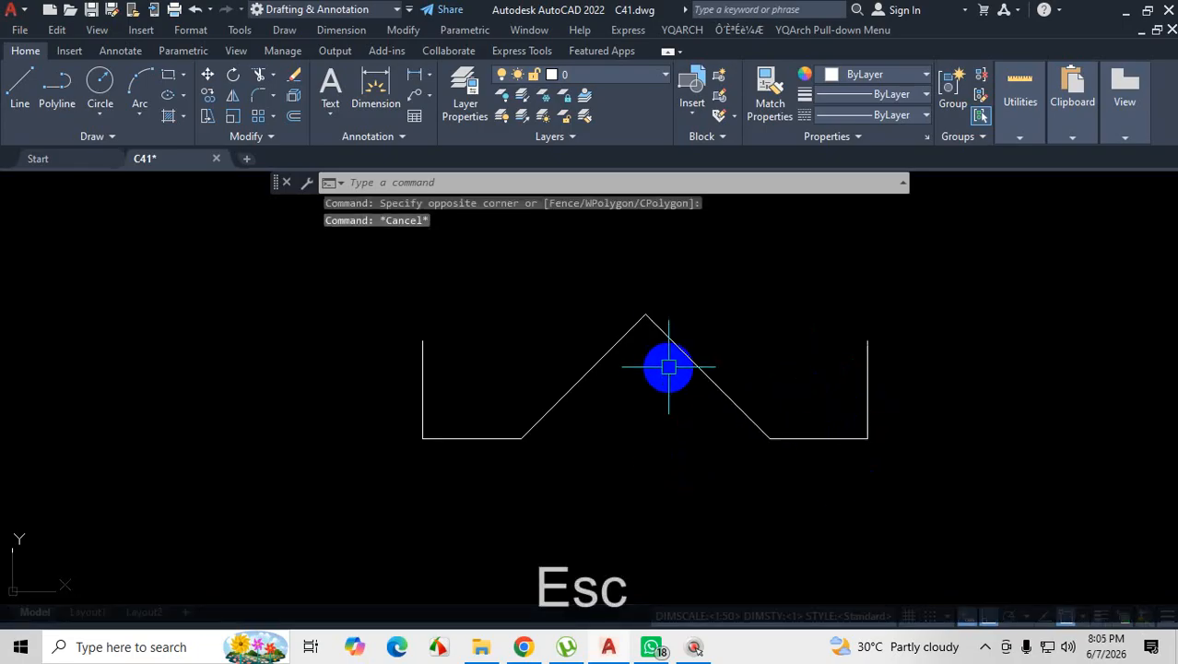
Repeat the crossing selection over the profile's right half, covering only part of the right diagonal, and clear the selection.
{"action": "left_click", "coordinate": [911, 318]}
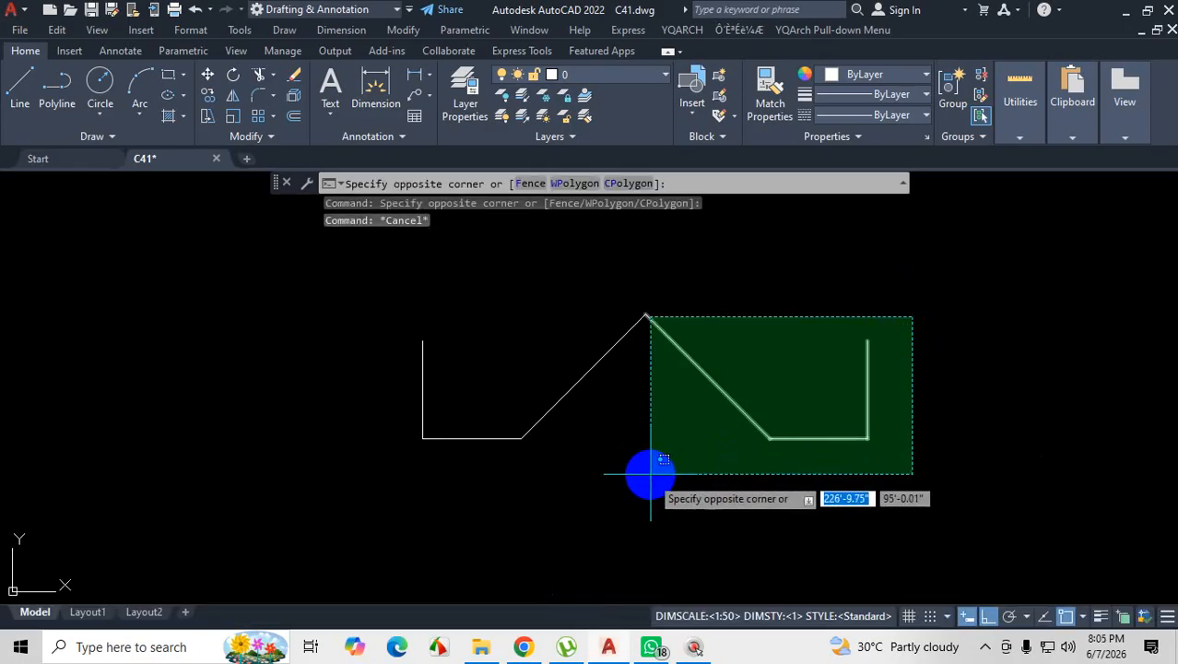
{"action": "left_click", "coordinate": [763, 485]}
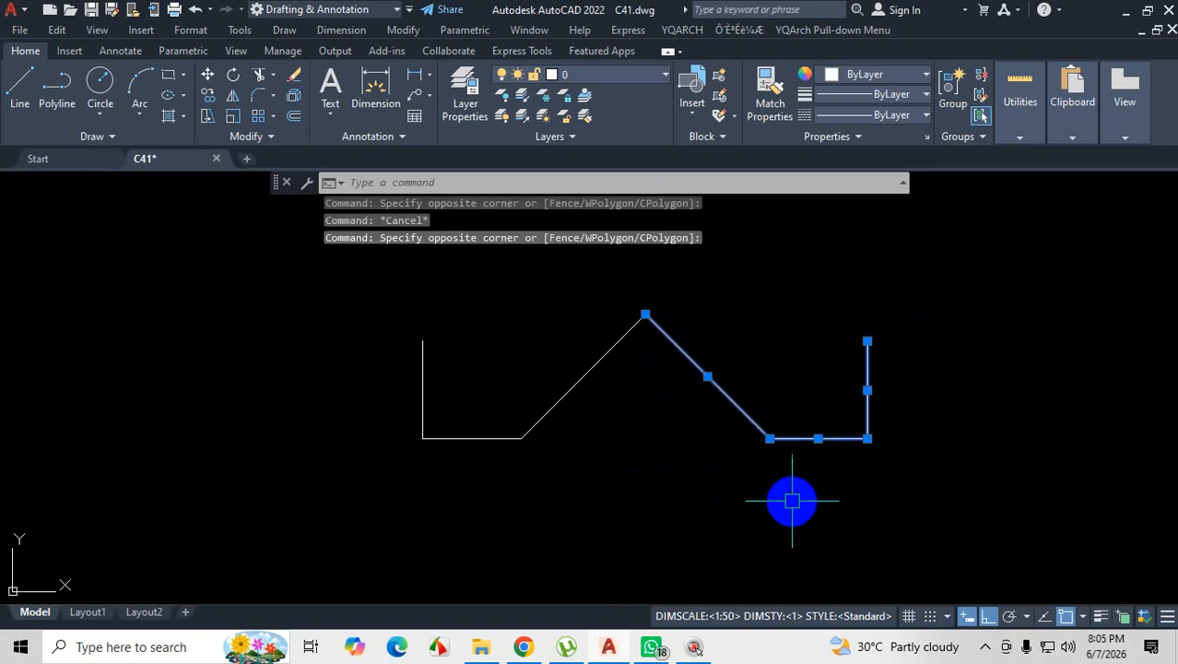
{"action": "key", "text": "Escape"}
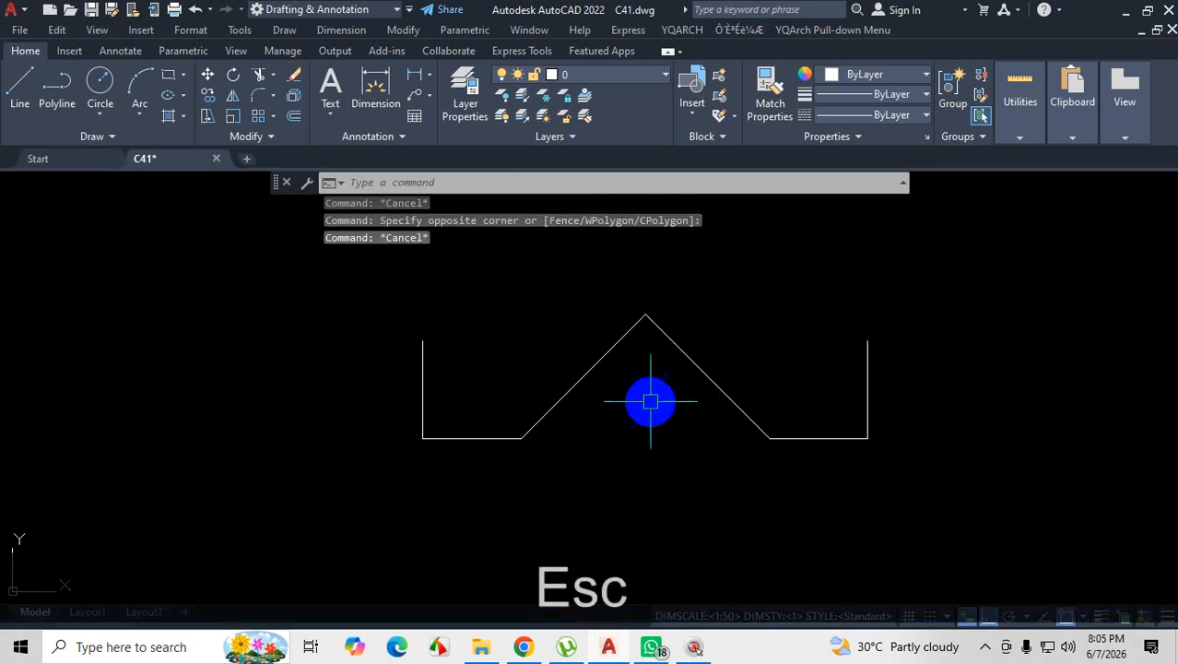
Select both diagonal lines with a small crossing selection over the profile's apex, and clear the selection.
{"action": "left_click", "coordinate": [662, 292]}
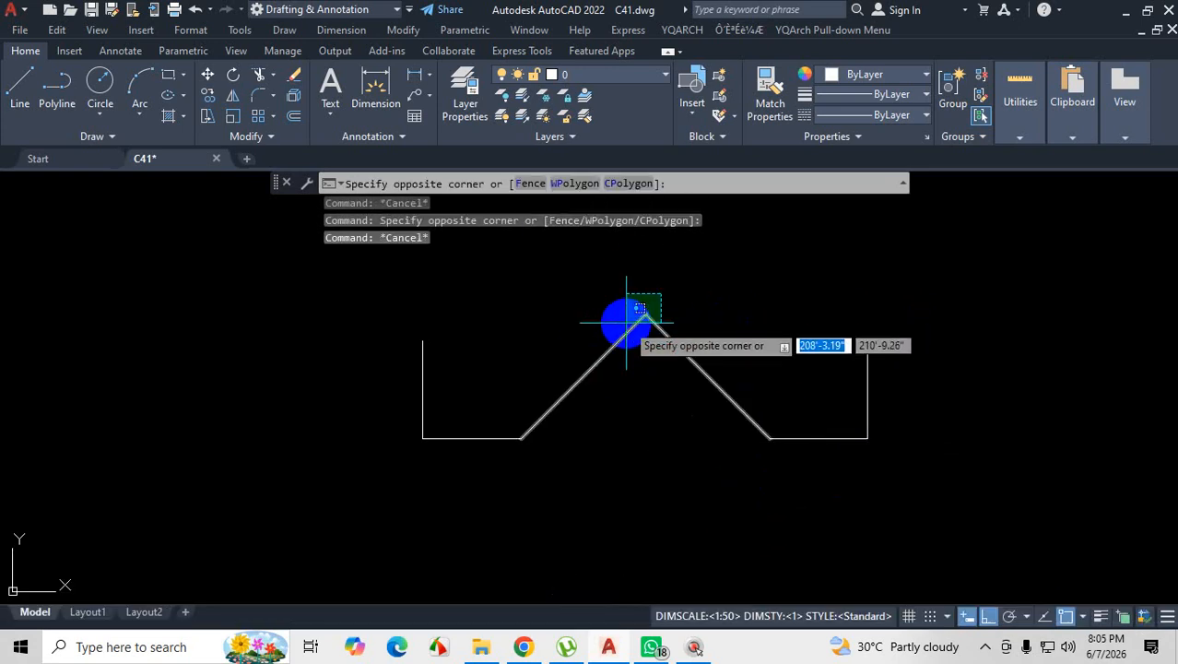
{"action": "left_click", "coordinate": [639, 310]}
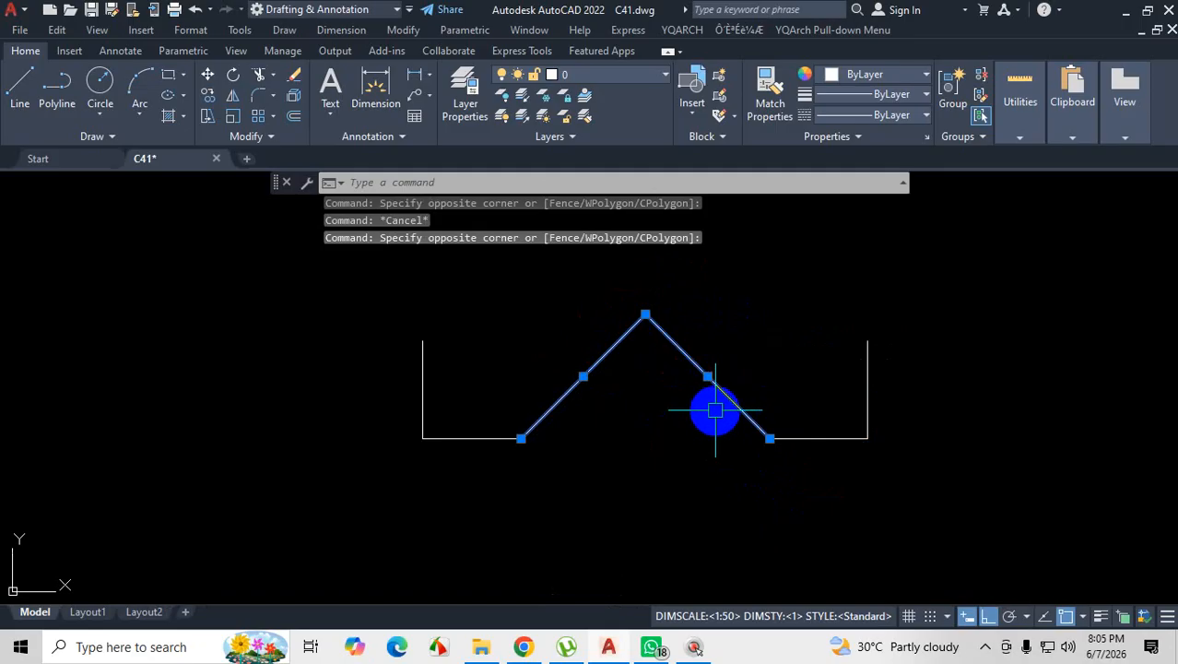
{"action": "key", "text": "Escape"}
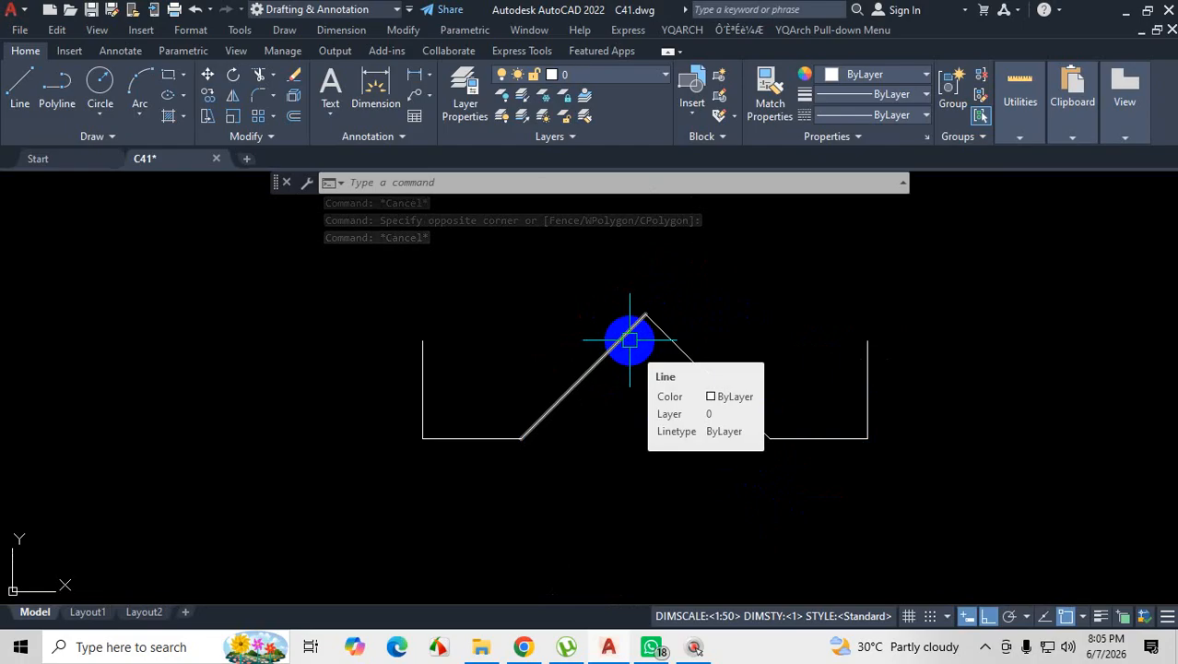
Select the left vertical, left horizontal and both diagonal lines with a crossing lasso, and clear the selection.
{"action": "scroll", "coordinate": [651, 389], "scroll_direction": "down", "scroll_amount": 2}
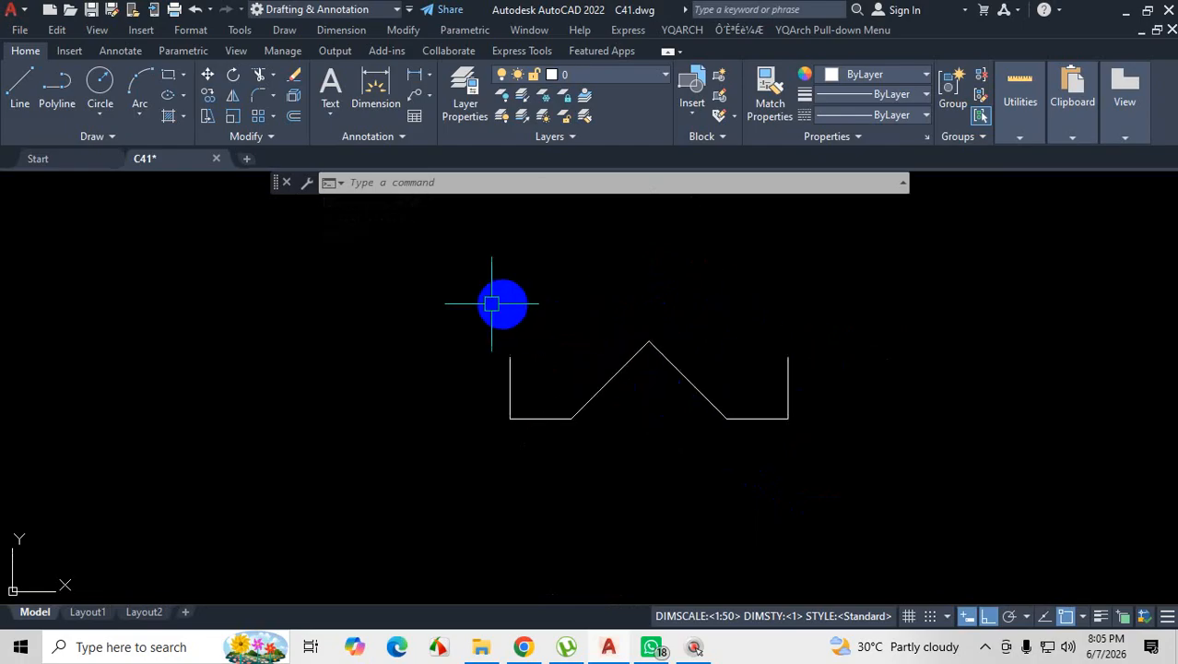
{"action": "left_click", "coordinate": [452, 284]}
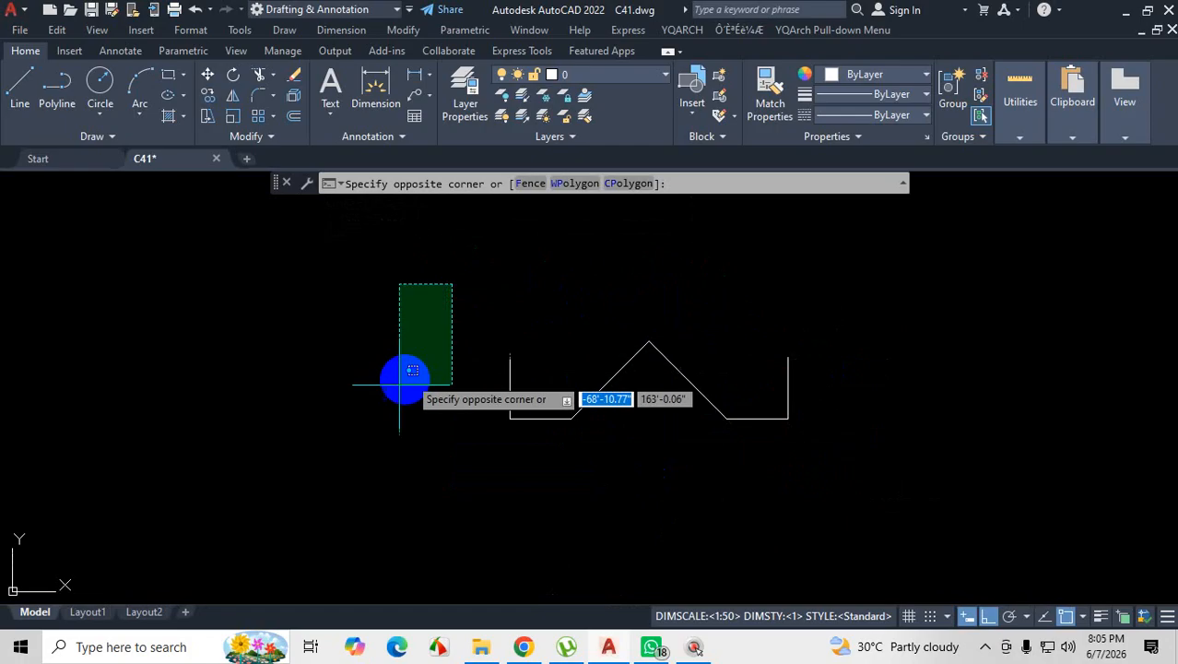
{"action": "left_click", "coordinate": [531, 247]}
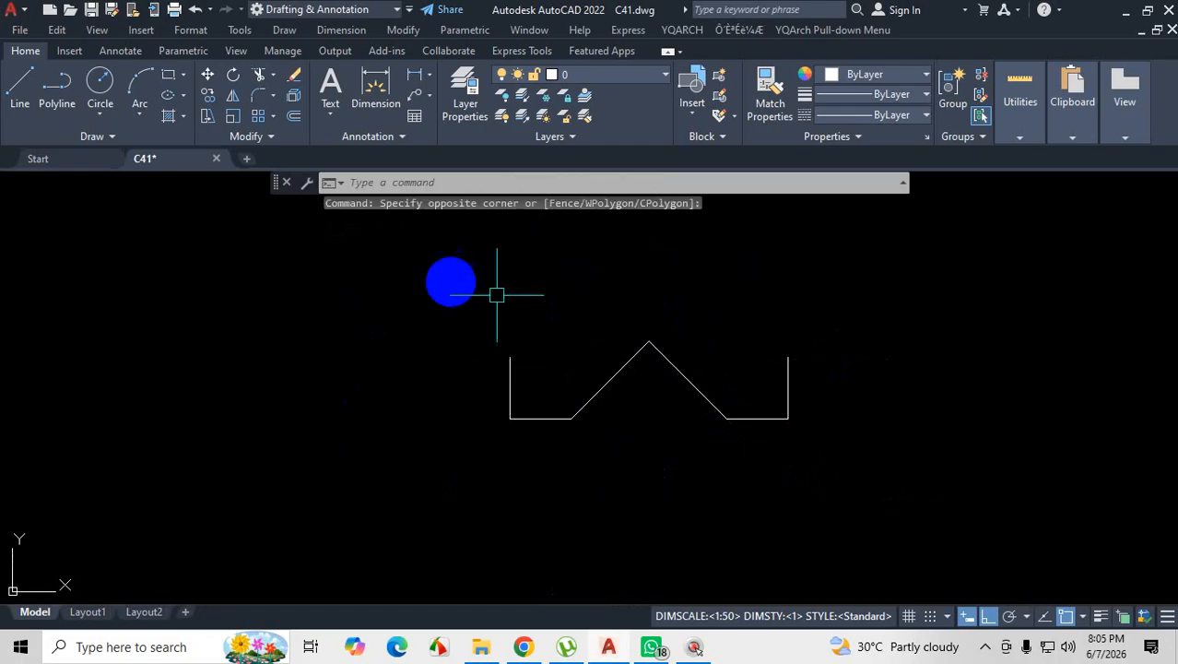
{"action": "mouse_move", "coordinate": [470, 279]}
{"action": "left_mouse_down"}
{"action": "mouse_move", "coordinate": [468, 375]}
{"action": "mouse_move", "coordinate": [610, 516]}
{"action": "mouse_move", "coordinate": [730, 523]}
{"action": "mouse_move", "coordinate": [754, 489]}
{"action": "mouse_move", "coordinate": [753, 500]}
{"action": "left_mouse_up"}
{"action": "mouse_move", "coordinate": [549, 274]}
{"action": "left_mouse_down"}
{"action": "mouse_move", "coordinate": [507, 268]}
{"action": "mouse_move", "coordinate": [473, 302]}
{"action": "mouse_move", "coordinate": [557, 478]}
{"action": "mouse_move", "coordinate": [637, 413]}
{"action": "mouse_move", "coordinate": [684, 466]}
{"action": "mouse_move", "coordinate": [700, 350]}
{"action": "mouse_move", "coordinate": [594, 313]}
{"action": "left_mouse_up"}
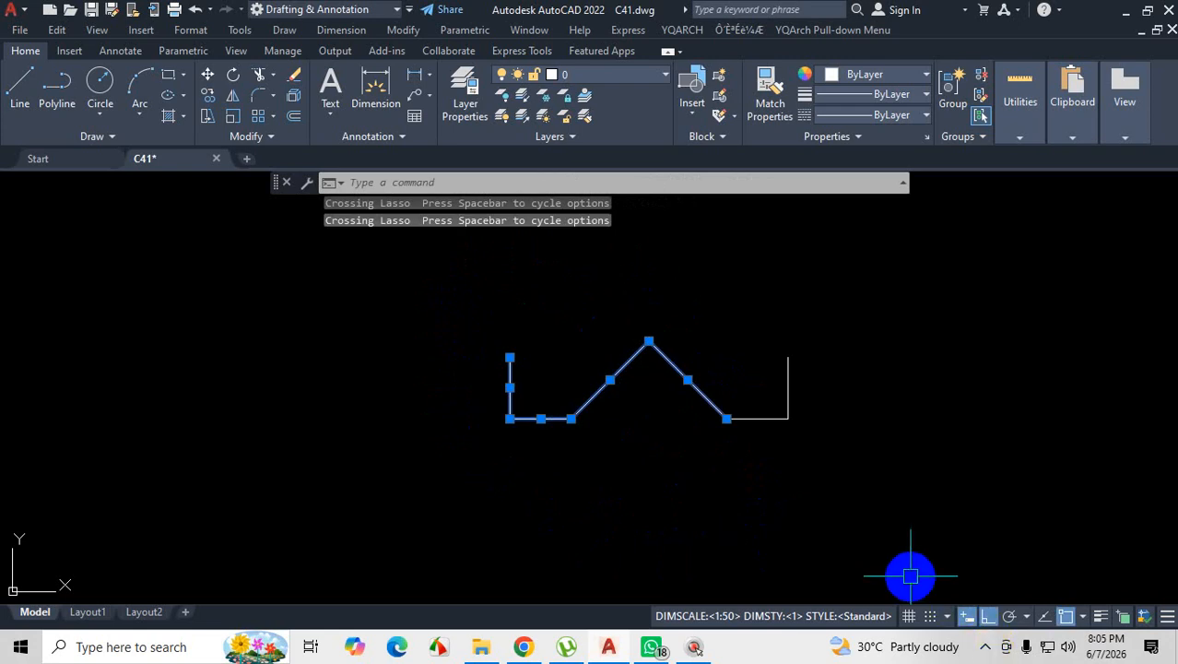
{"action": "key", "text": "Escape"}
Abandon a rectangular window selection, select the left vertical, left horizontal and left diagonal lines with a lasso, and clear the selection.
{"action": "left_click", "coordinate": [444, 293]}
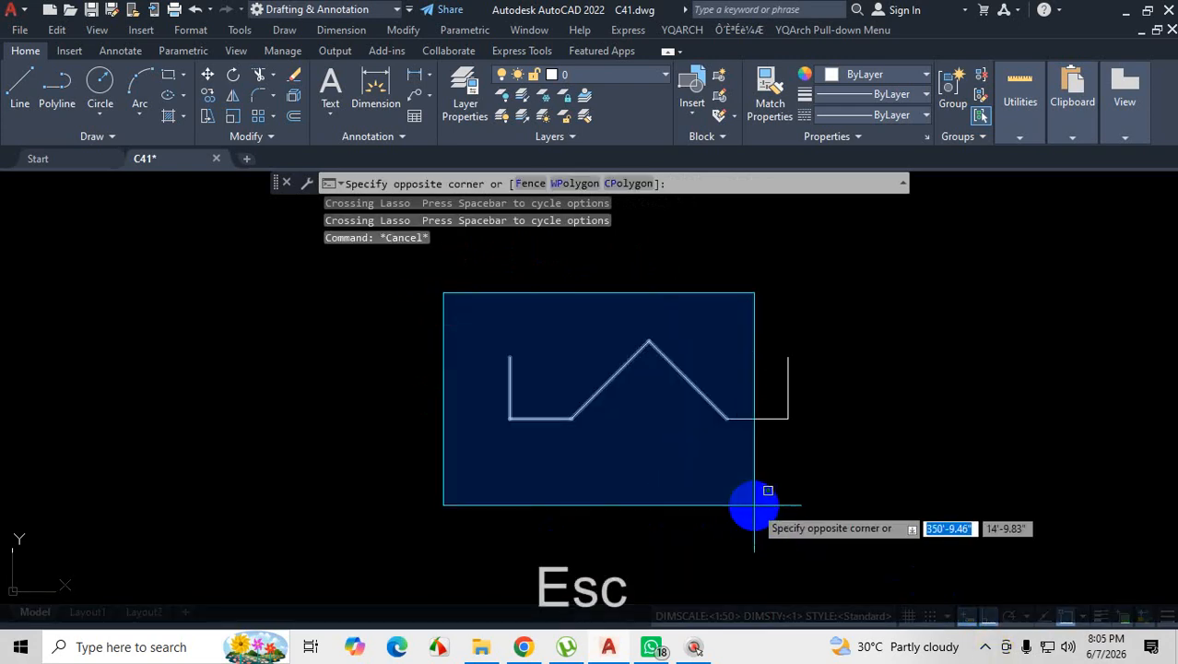
{"action": "key", "text": "Escape"}
{"action": "mouse_move", "coordinate": [574, 290]}
{"action": "left_mouse_down"}
{"action": "mouse_move", "coordinate": [665, 290]}
{"action": "mouse_move", "coordinate": [706, 333]}
{"action": "mouse_move", "coordinate": [642, 371]}
{"action": "mouse_move", "coordinate": [610, 446]}
{"action": "mouse_move", "coordinate": [494, 452]}
{"action": "mouse_move", "coordinate": [495, 336]}
{"action": "left_mouse_up"}
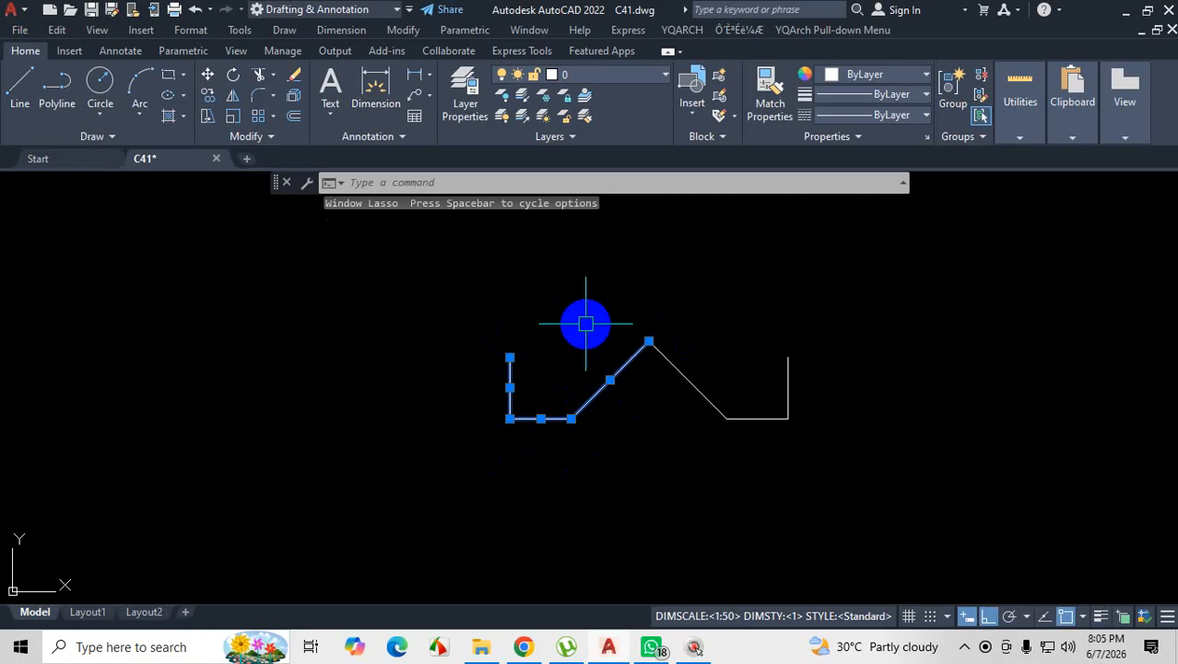
{"action": "key", "text": "Escape"}
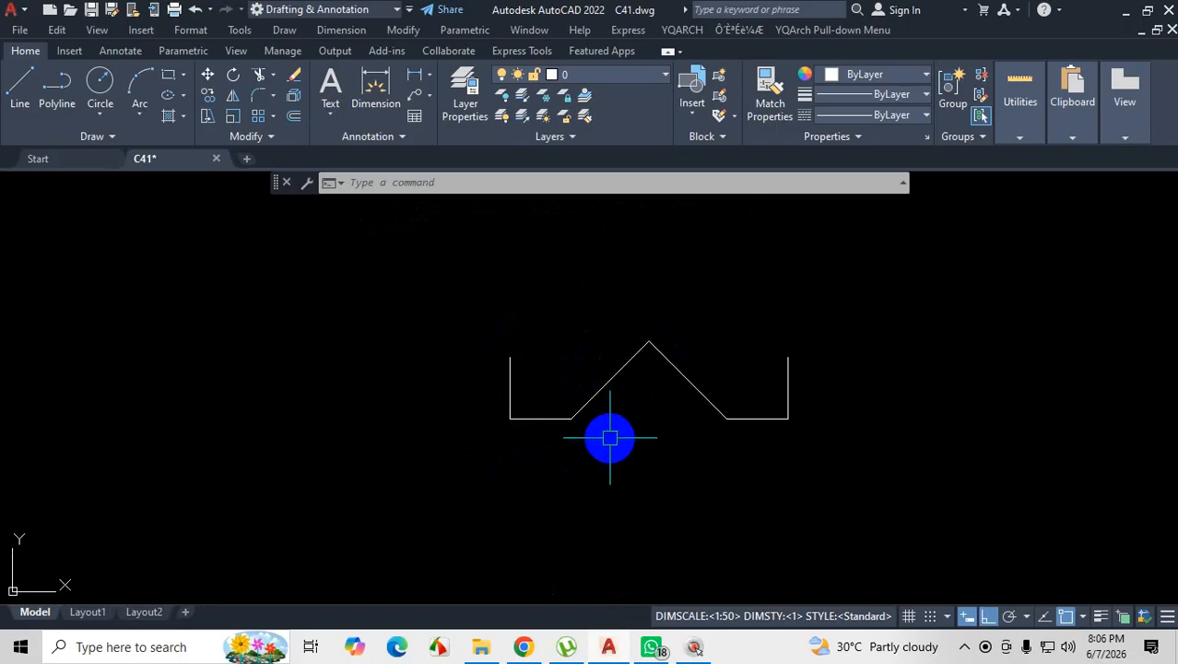
{"action": "key", "text": "ctrl+1"}
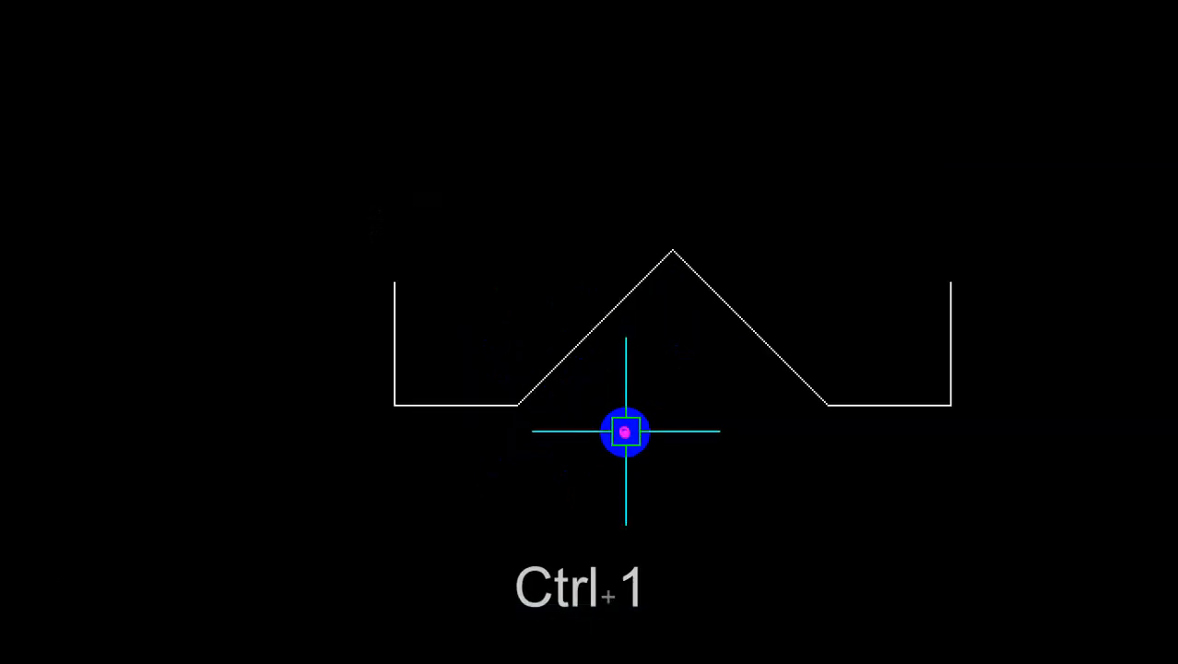
{"action": "left_click_drag", "start_coordinate": [613, 414], "coordinate": [614, 448]}
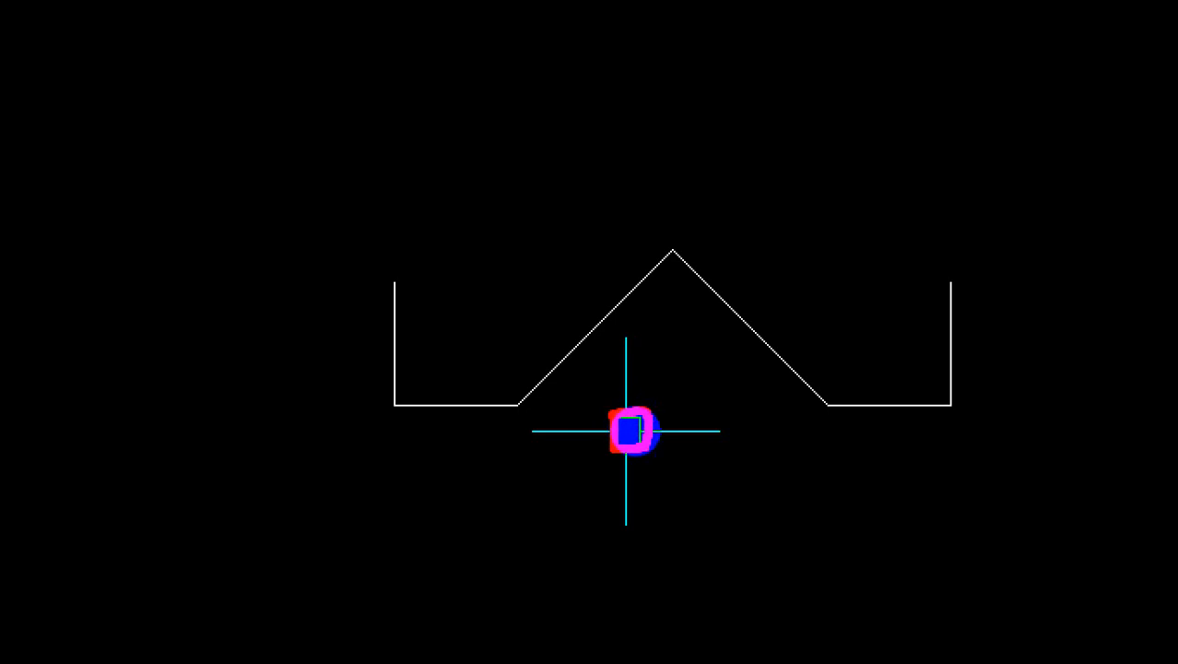
{"action": "left_click_drag", "start_coordinate": [645, 414], "coordinate": [718, 400]}
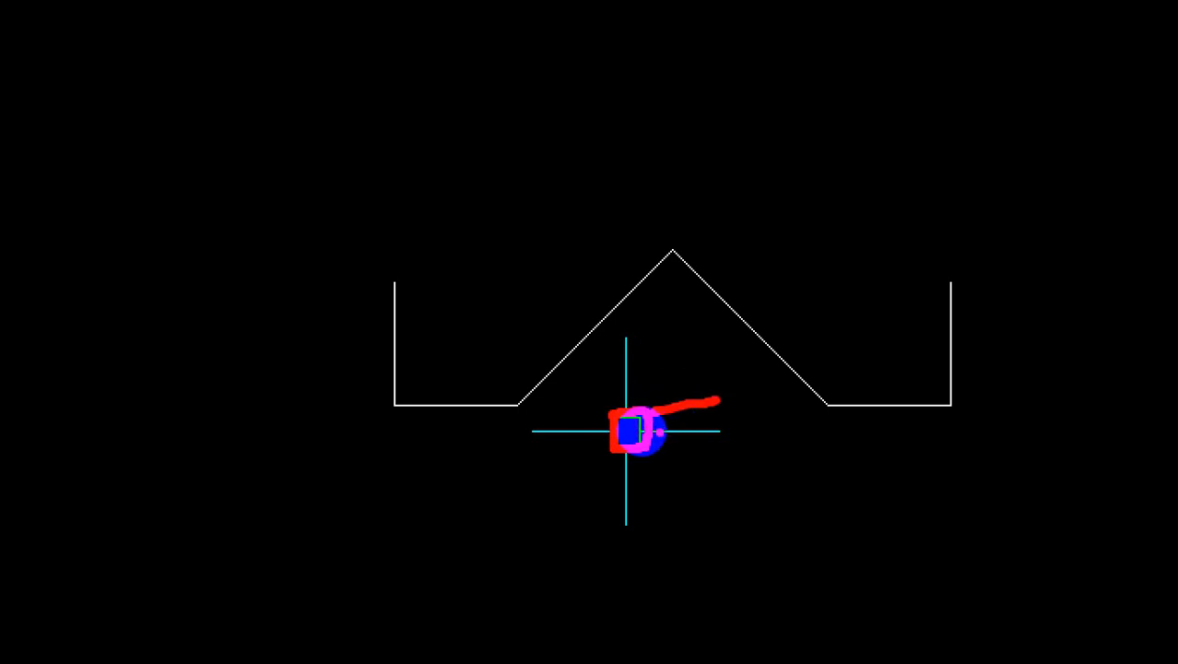
{"action": "key", "text": "ctrl+1"}
{"action": "key", "text": "Escape"}
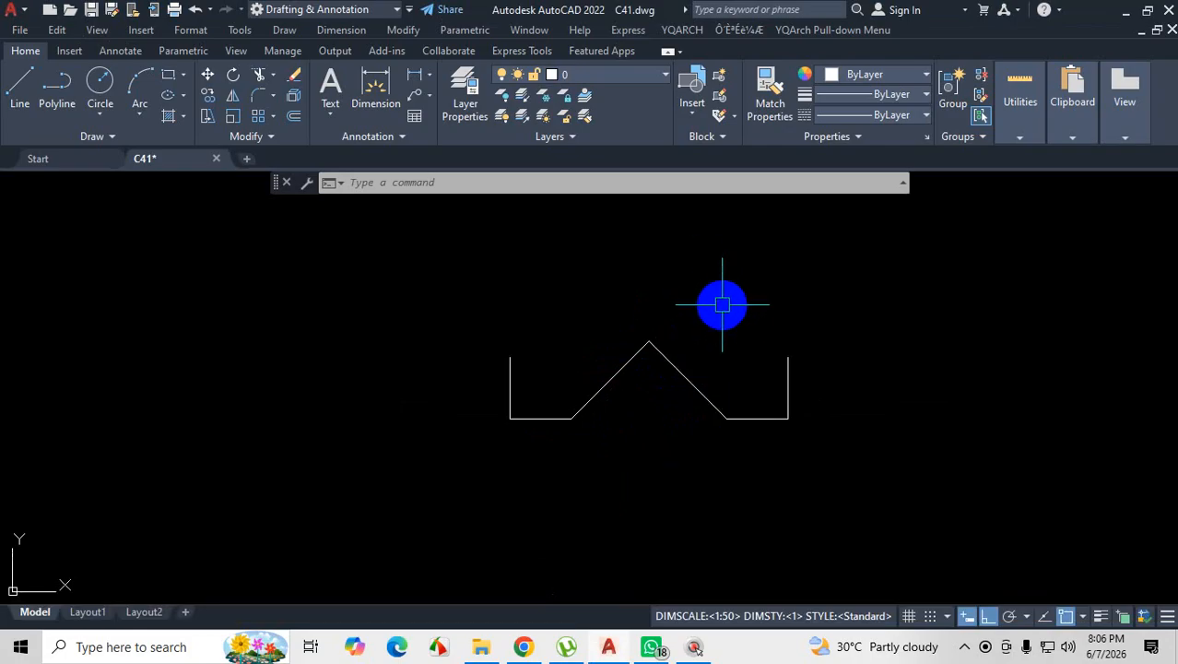
Select only the profile's right vertical line by picking it directly with the pickbox, and clear the selection.
{"action": "scroll", "coordinate": [815, 363], "scroll_direction": "up", "scroll_amount": 5}
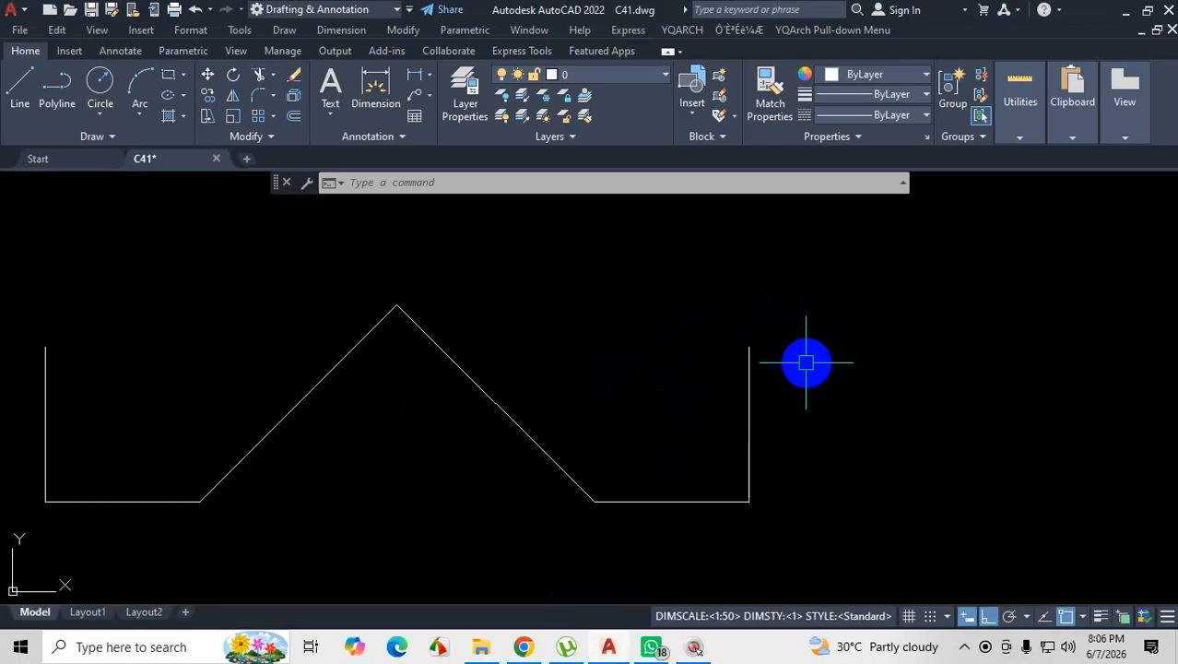
{"action": "left_click", "coordinate": [751, 352]}
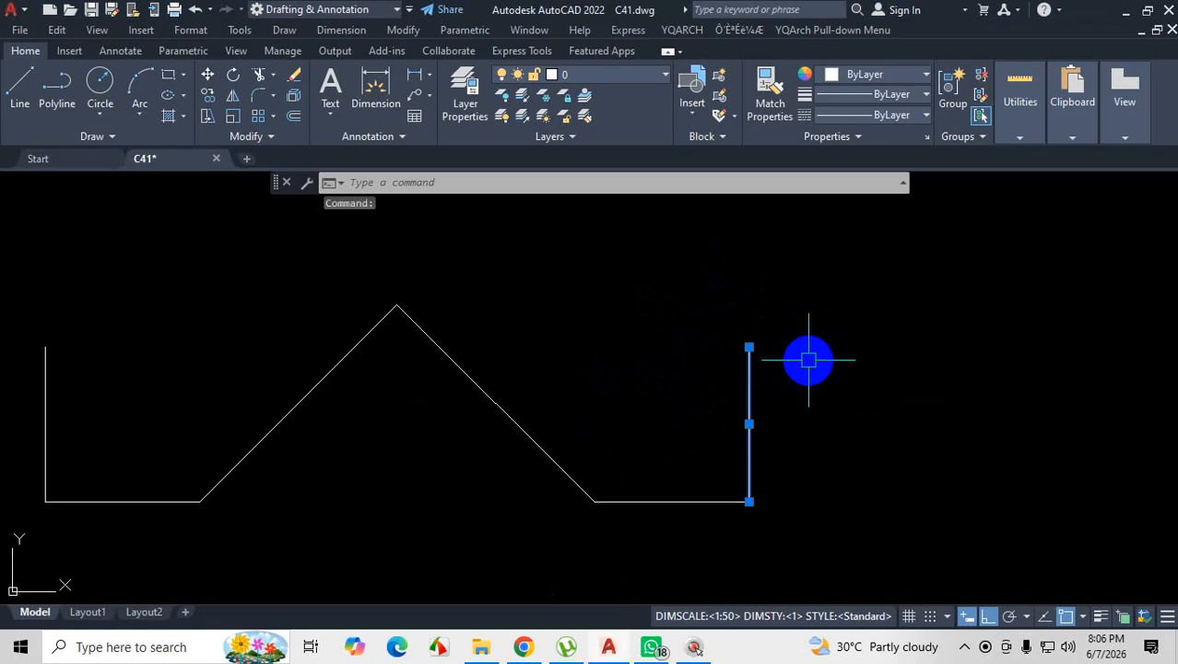
{"action": "key", "text": "Escape"}
{"action": "key", "text": "Escape"}
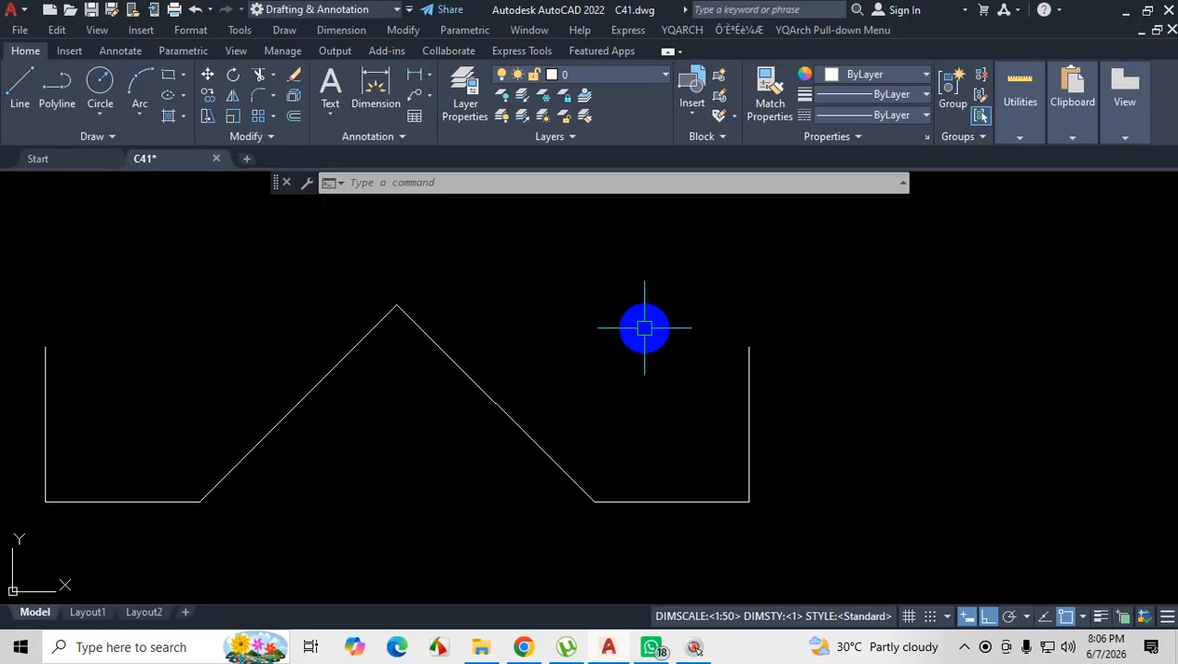
Reduce the pickbox size to nearly its minimum in the selection options and apply the change.
{"action": "type", "text": "op"}
{"action": "key", "text": "Return"}
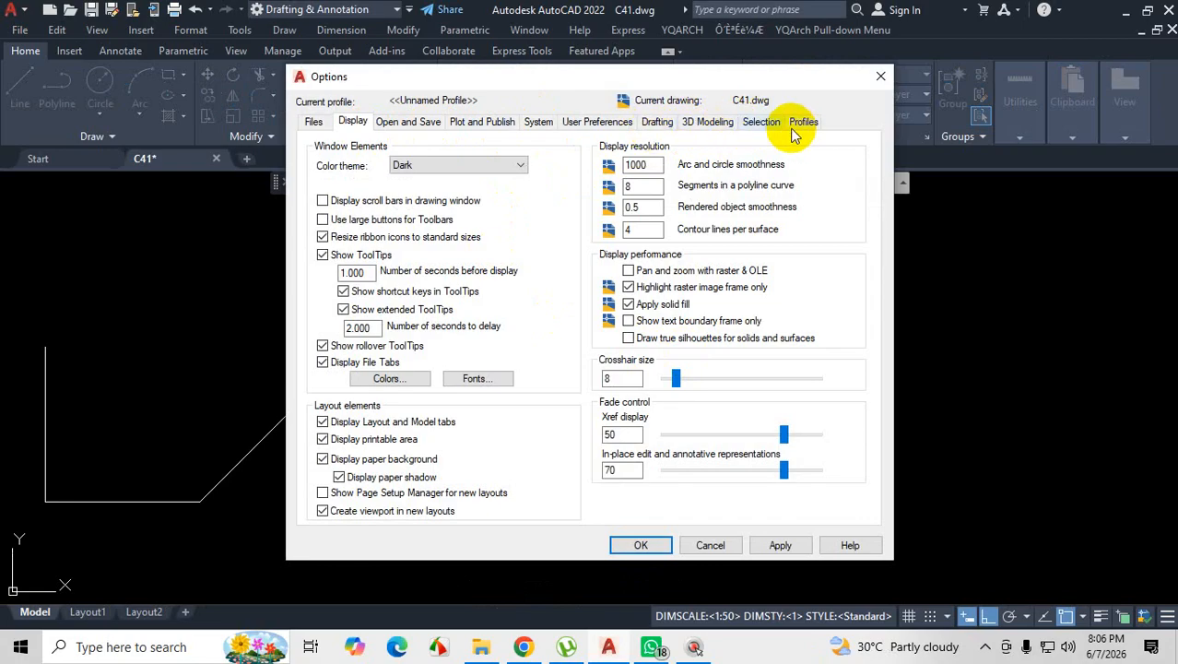
{"action": "left_click", "coordinate": [763, 123]}
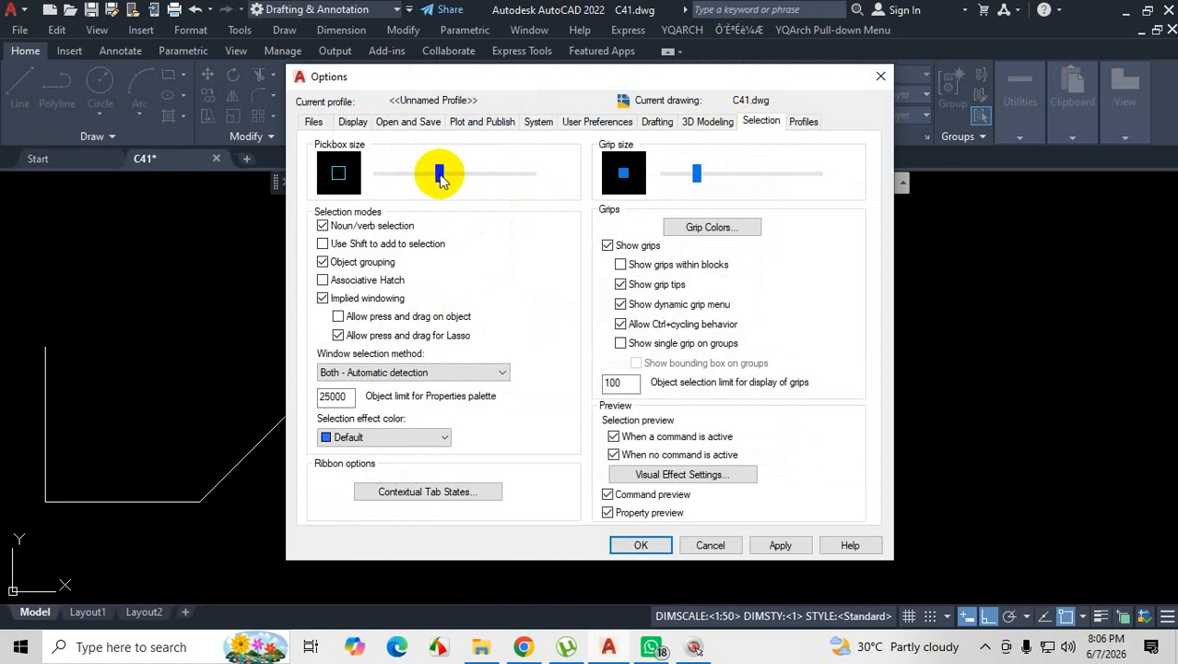
{"action": "left_click_drag", "start_coordinate": [430, 178], "coordinate": [389, 179]}
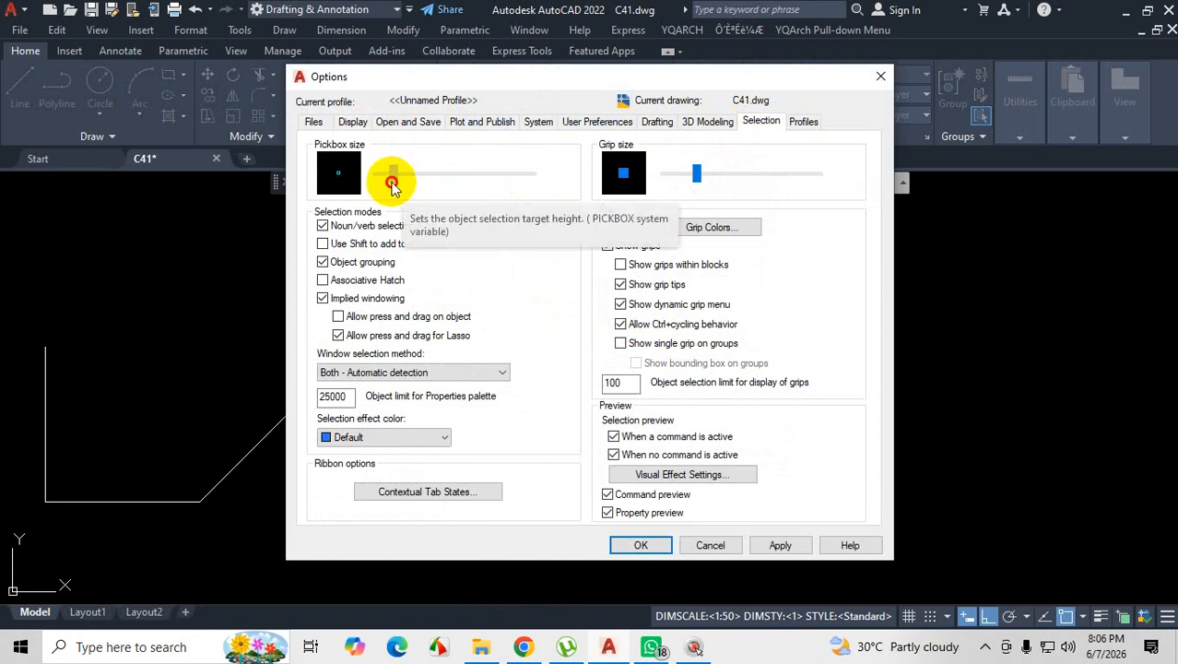
{"action": "left_click", "coordinate": [779, 545]}
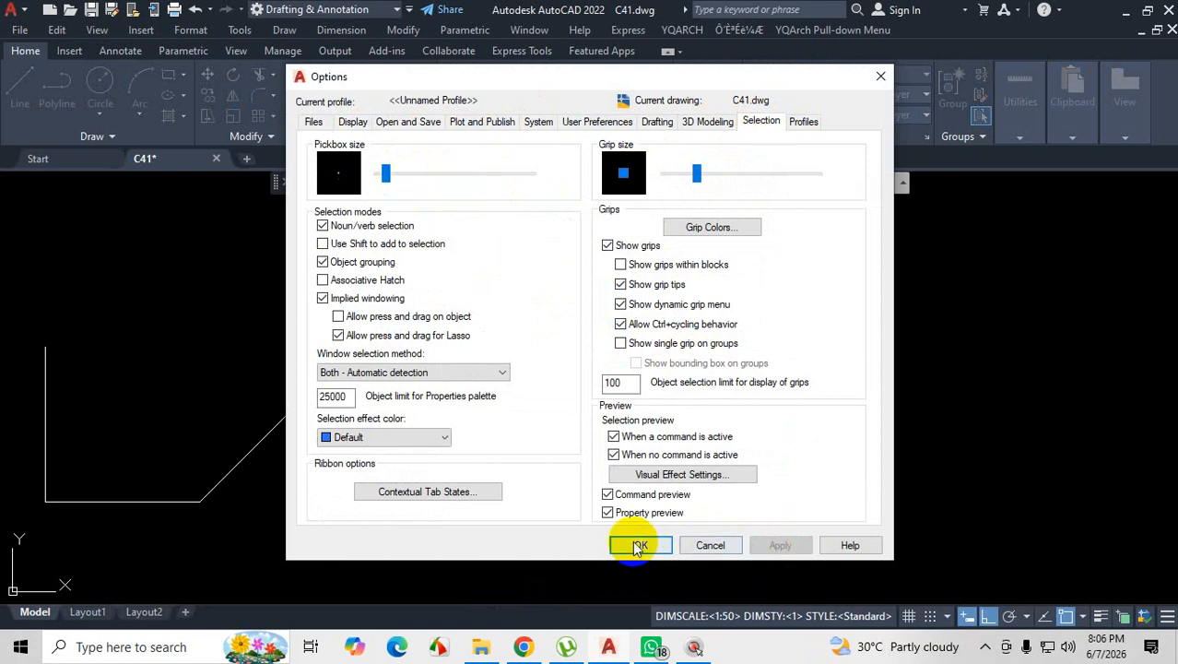
{"action": "left_click", "coordinate": [641, 545]}
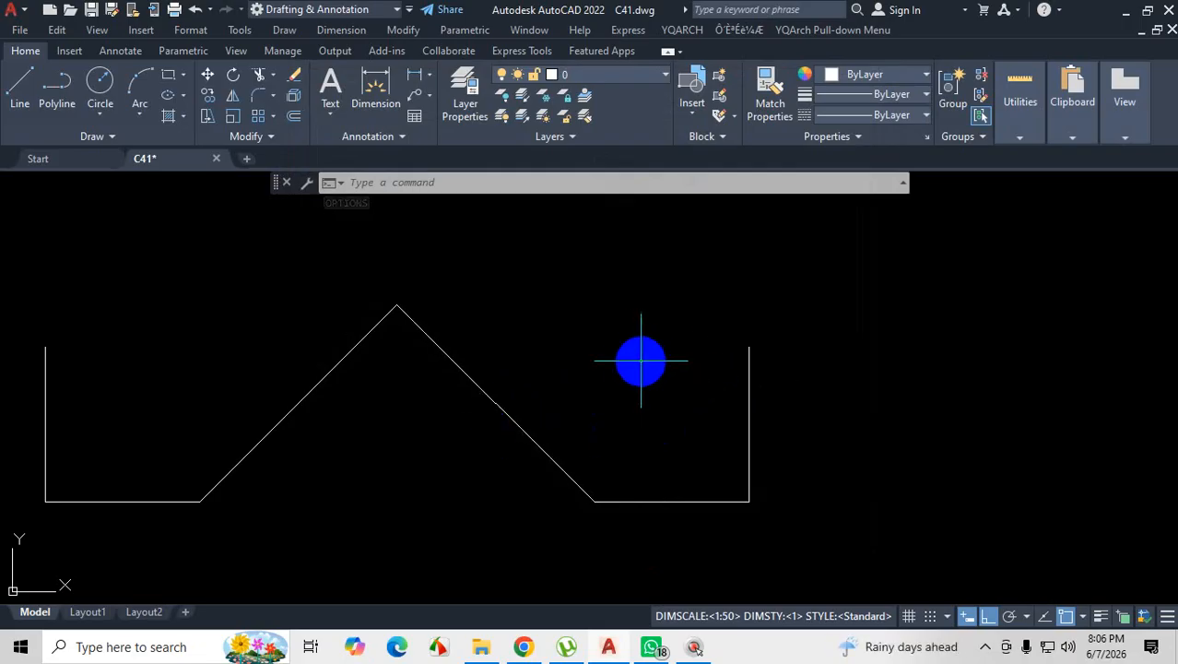
Enlarge the pickbox to a medium size in the selection options and apply the change.
{"action": "type", "text": "op"}
{"action": "key", "text": "Return"}
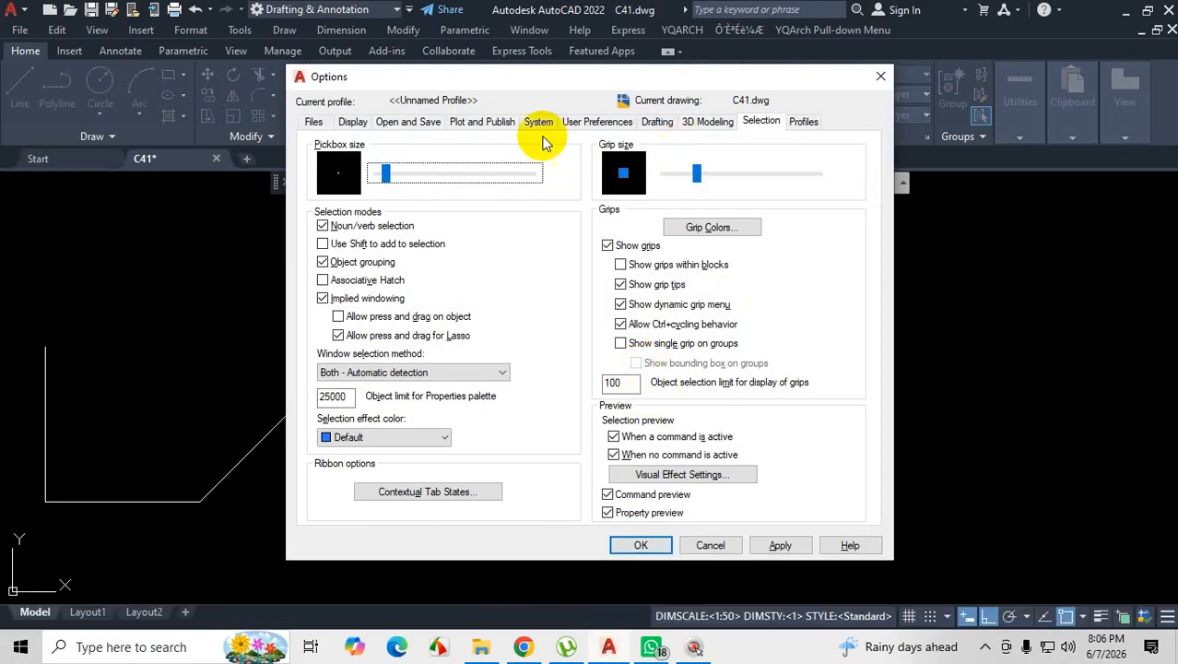
{"action": "left_click", "coordinate": [772, 123]}
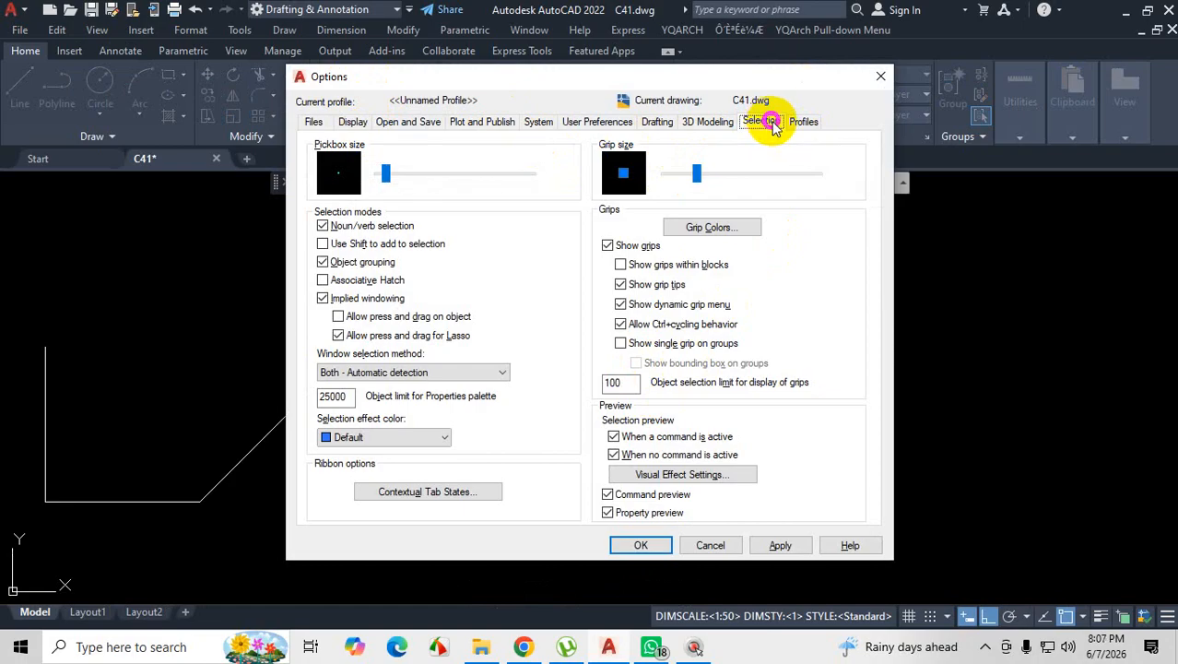
{"action": "left_click_drag", "start_coordinate": [386, 172], "coordinate": [439, 175]}
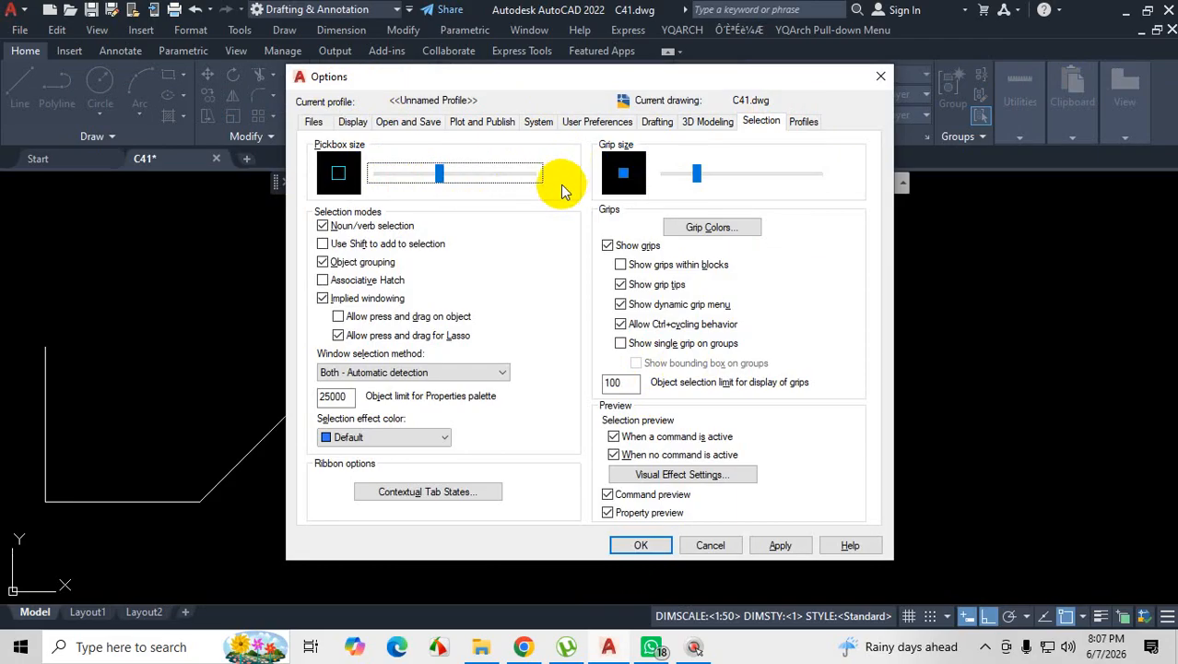
{"action": "left_click", "coordinate": [784, 548]}
{"action": "left_click", "coordinate": [643, 545]}
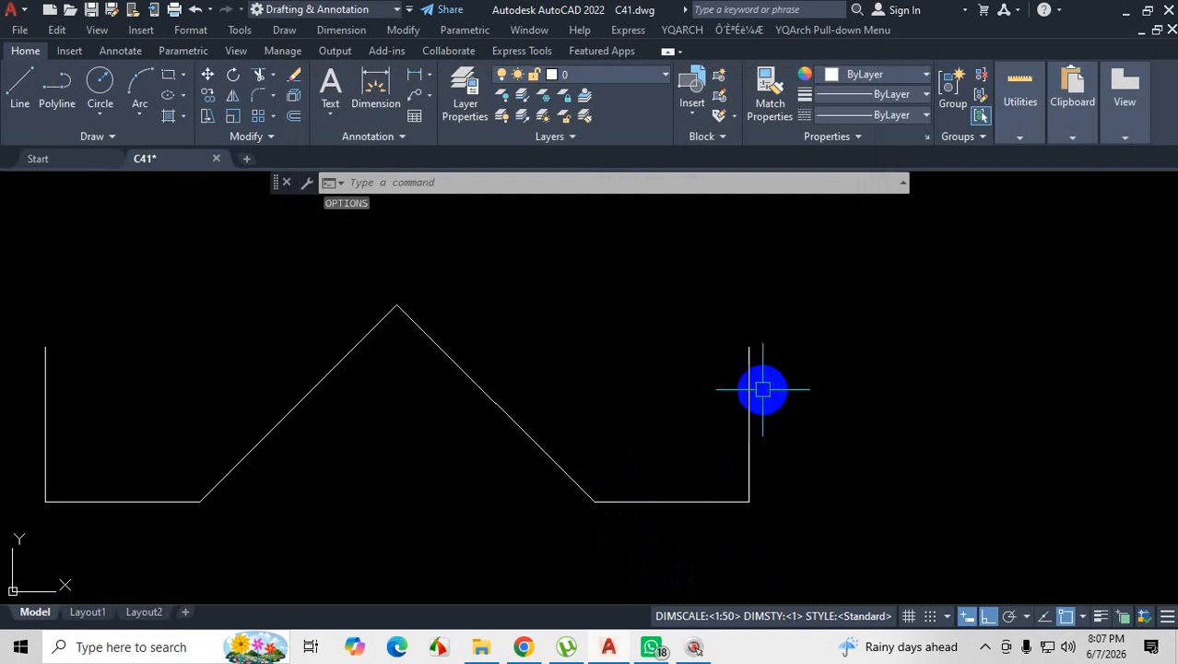
Pick the right vertical and right horizontal lines individually with the pickbox, and clear the selection.
{"action": "left_click", "coordinate": [752, 387]}
{"action": "left_click", "coordinate": [691, 501]}
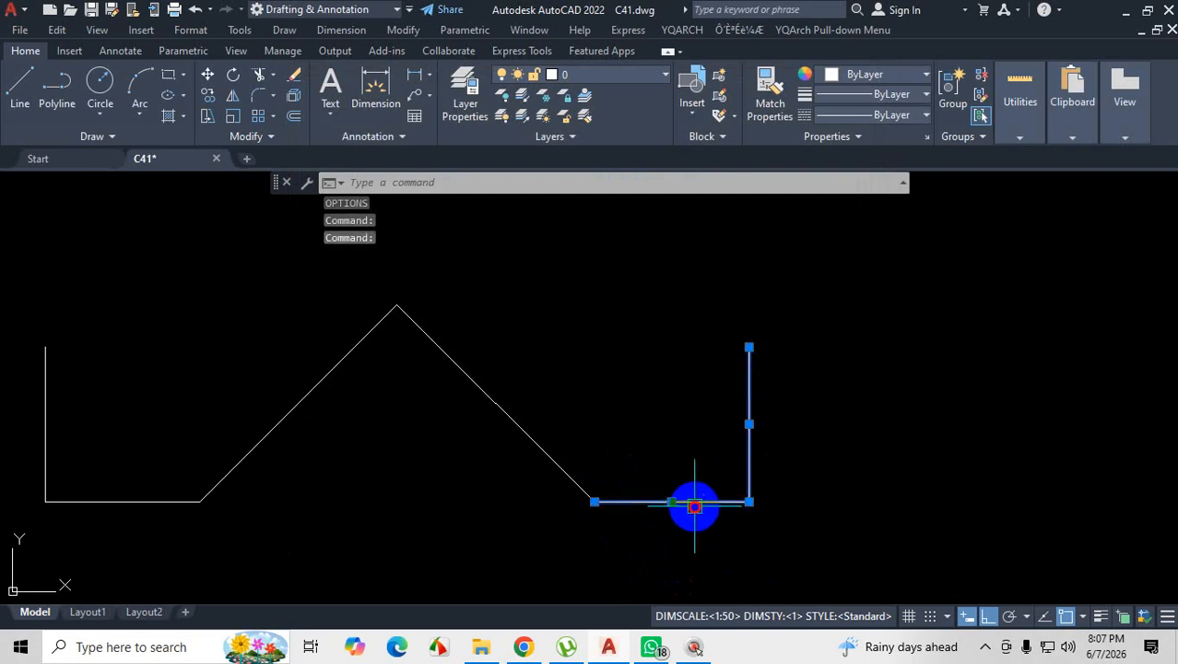
{"action": "key", "text": "Escape"}
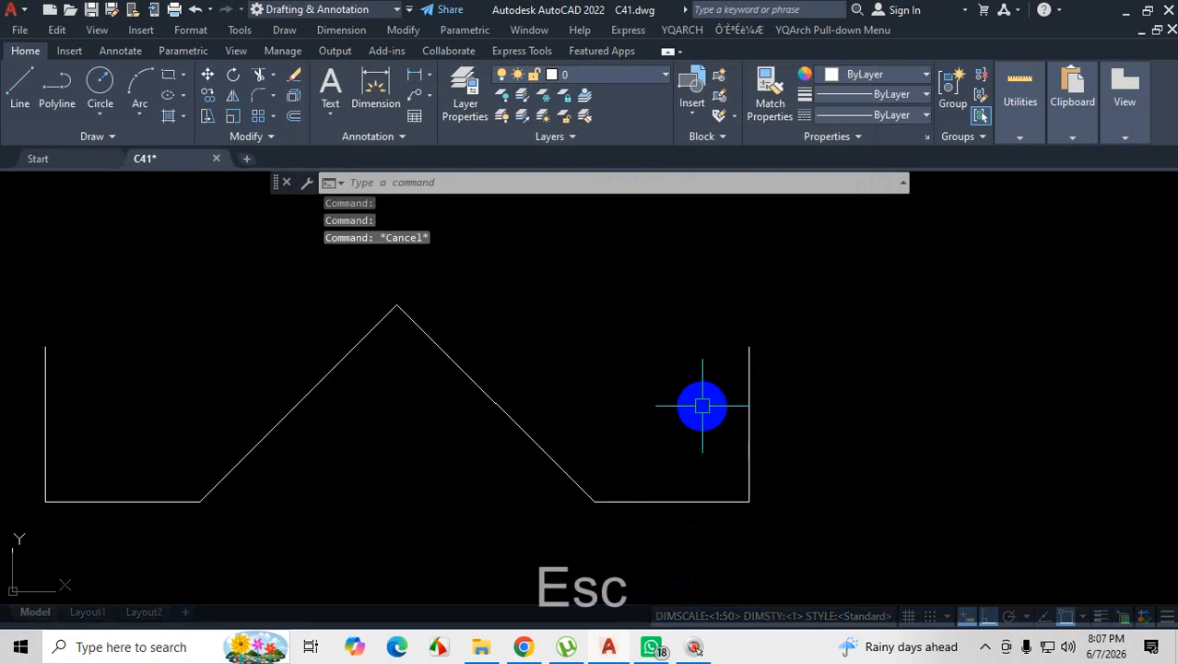
Select the whole line profile with a window selection enclosing it and delete it from the drawing.
{"action": "scroll", "coordinate": [700, 403], "scroll_direction": "down", "scroll_amount": 8}
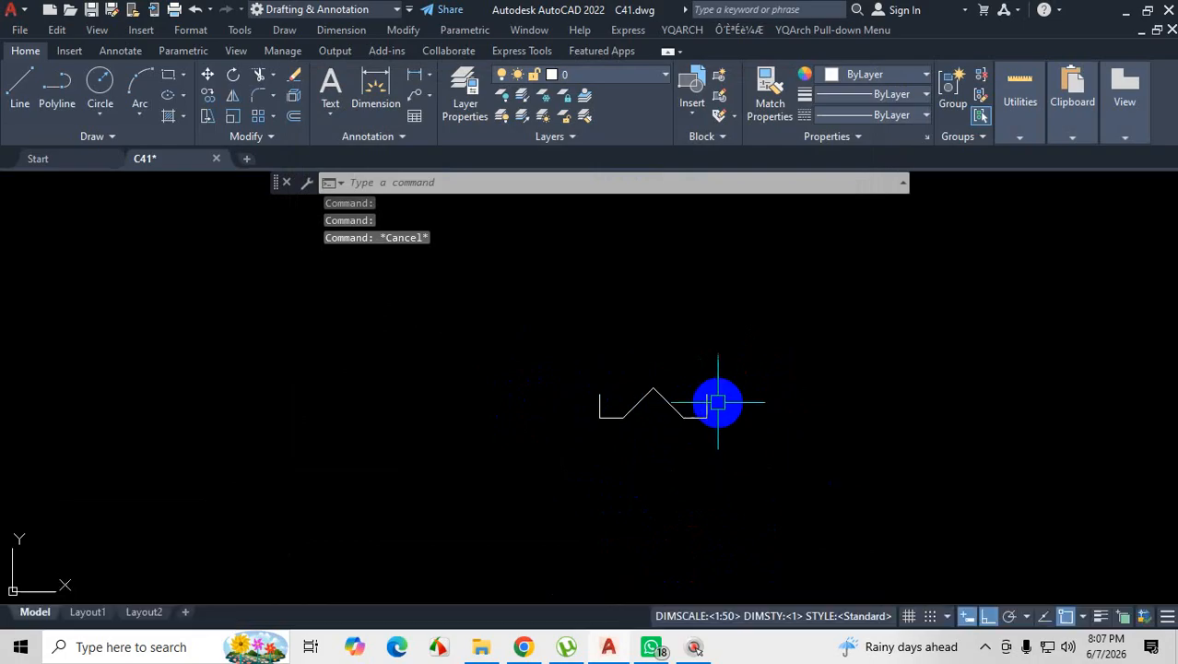
{"action": "scroll", "coordinate": [715, 400], "scroll_direction": "up", "scroll_amount": 4}
{"action": "left_click", "coordinate": [340, 287]}
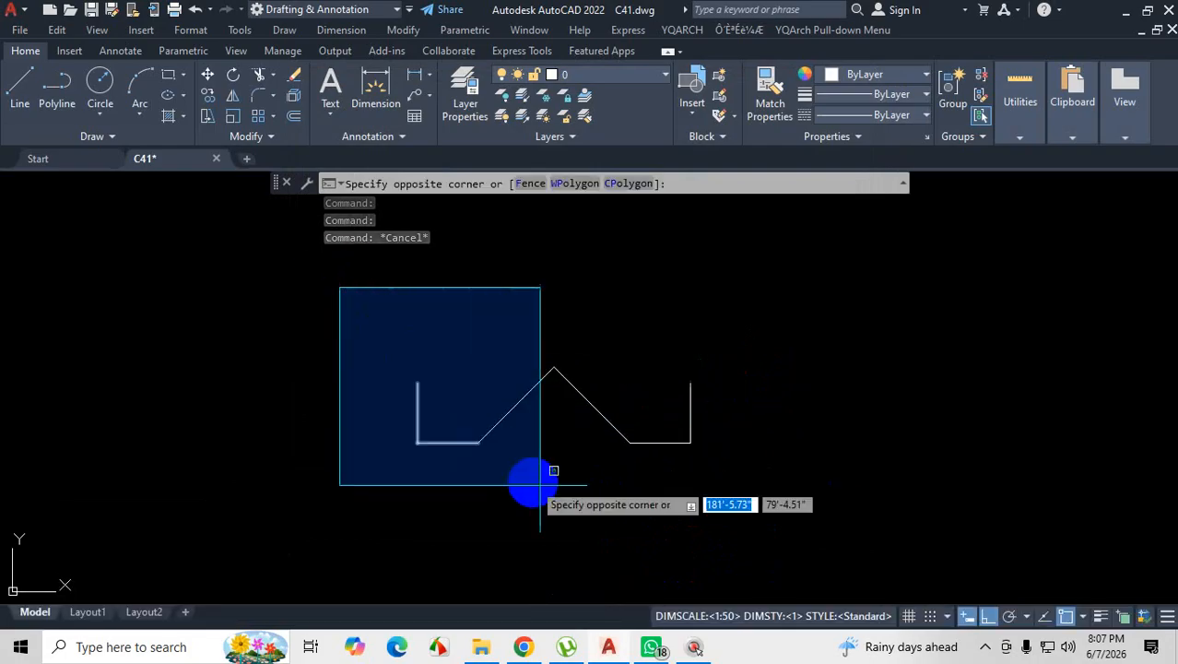
{"action": "left_click", "coordinate": [755, 534]}
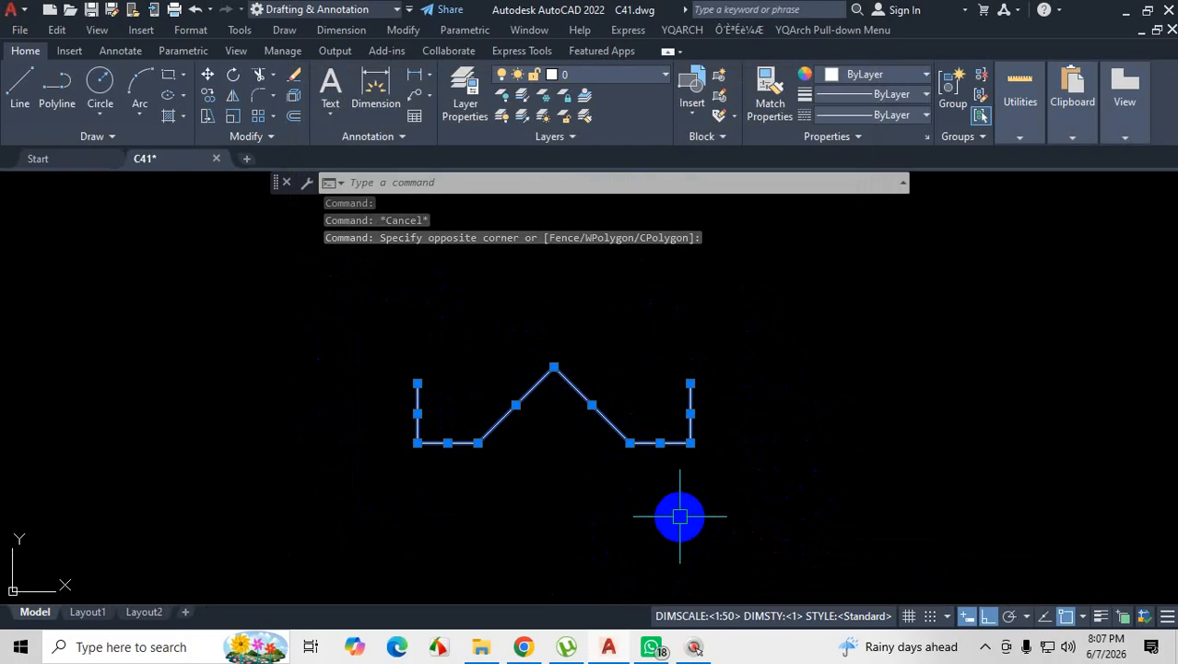
{"action": "key", "text": "Delete"}
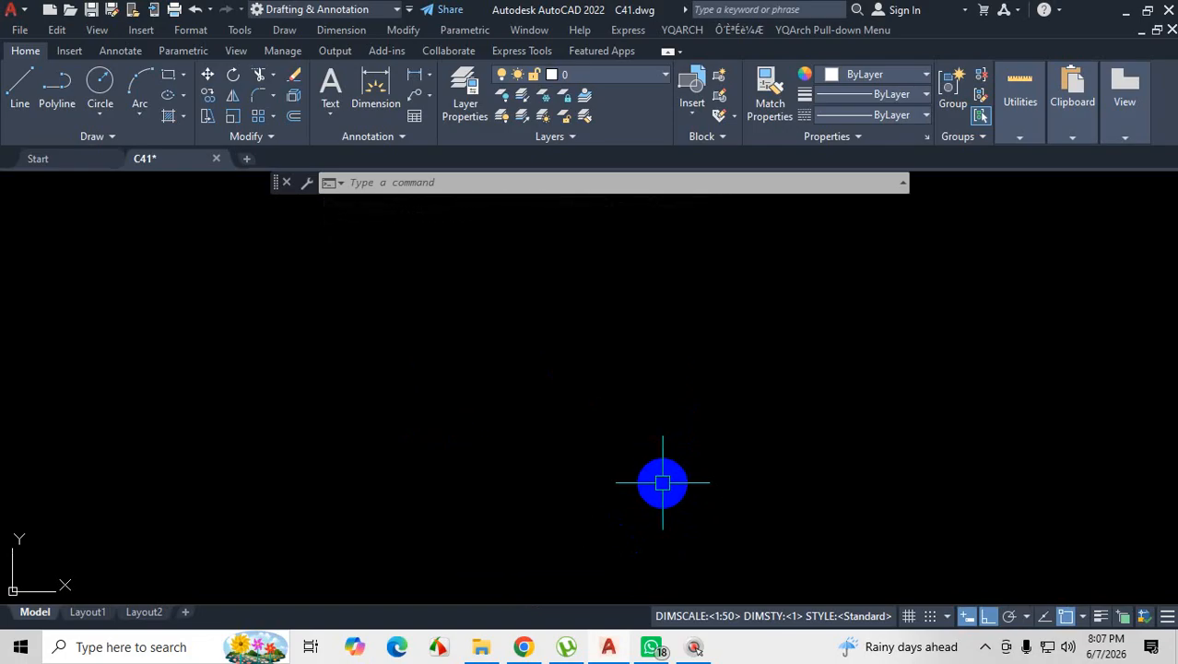
Undo the deletion of the line profile, redo it, and undo it again to restore the profile.
{"action": "key", "text": "ctrl+z"}
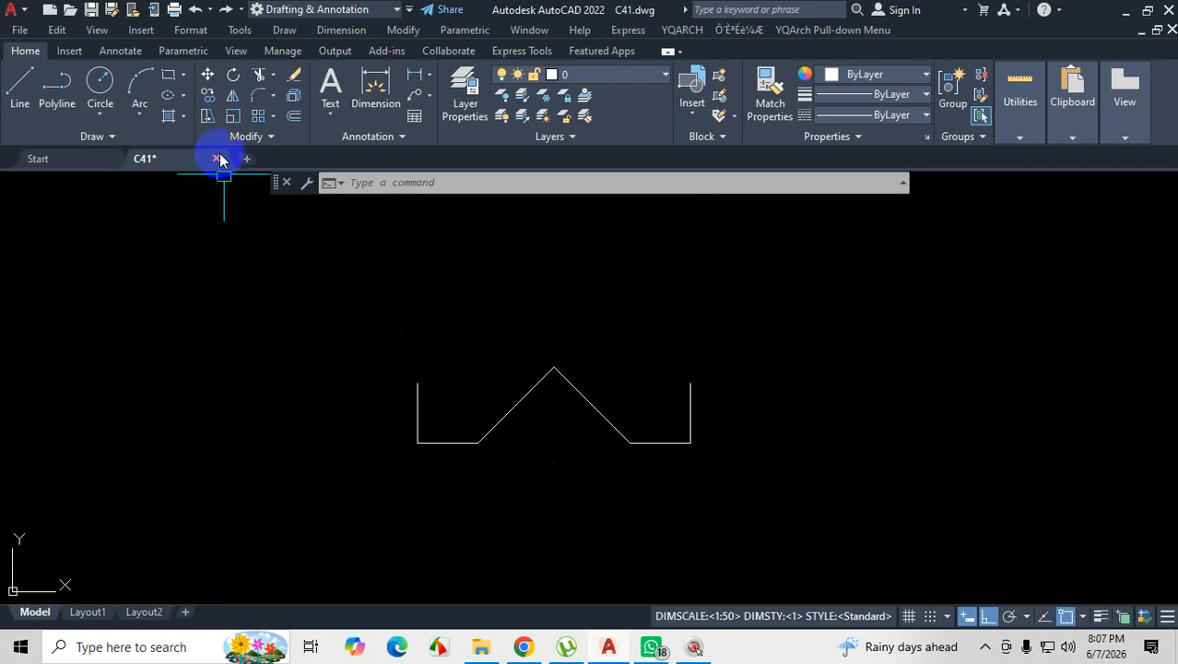
{"action": "left_click", "coordinate": [226, 10]}
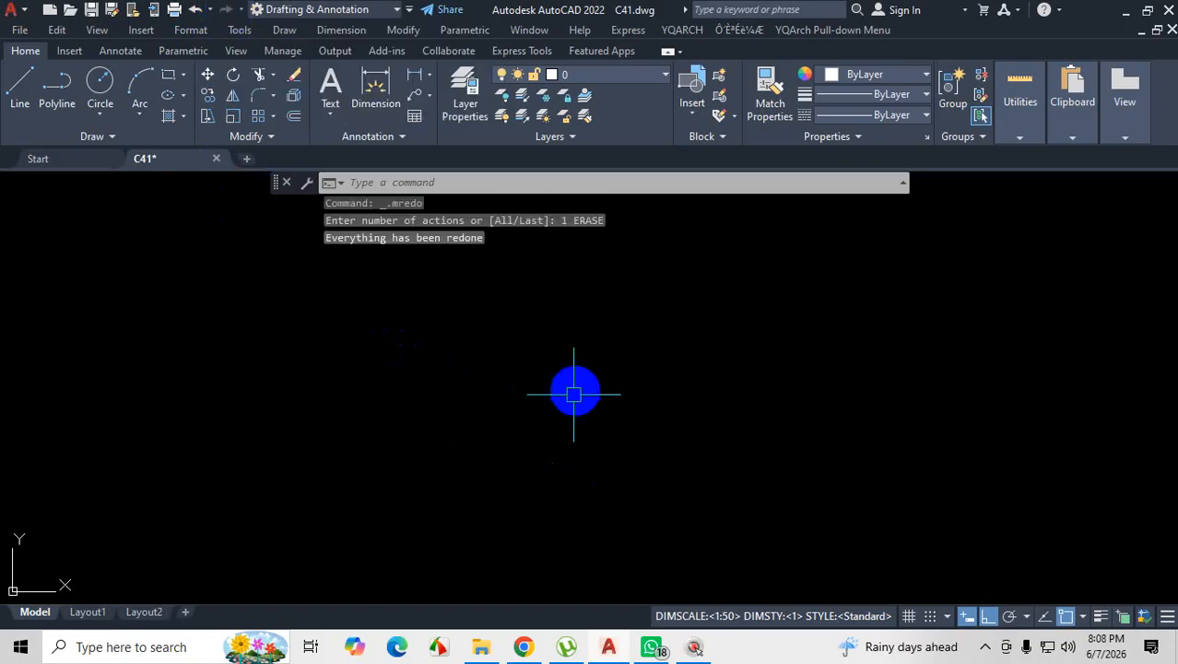
{"action": "key", "text": "ctrl+z"}
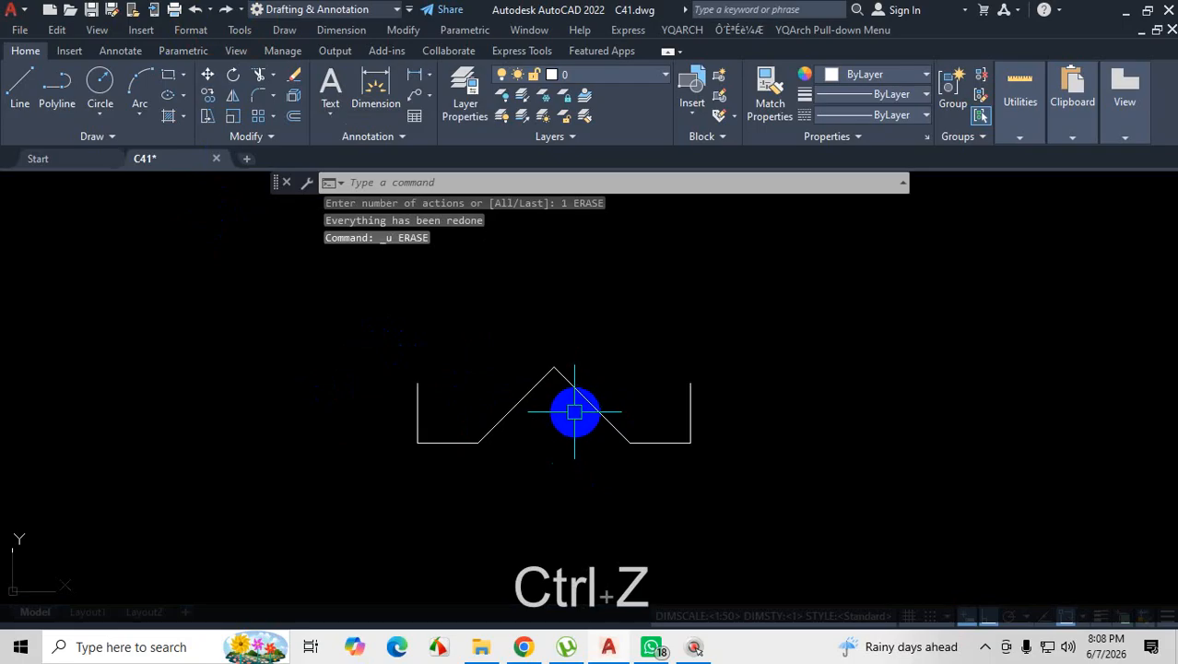
Select the whole line profile with a window selection, erase it with the E command, and undo the erasure.
{"action": "left_click", "coordinate": [354, 309]}
{"action": "left_click", "coordinate": [746, 484]}
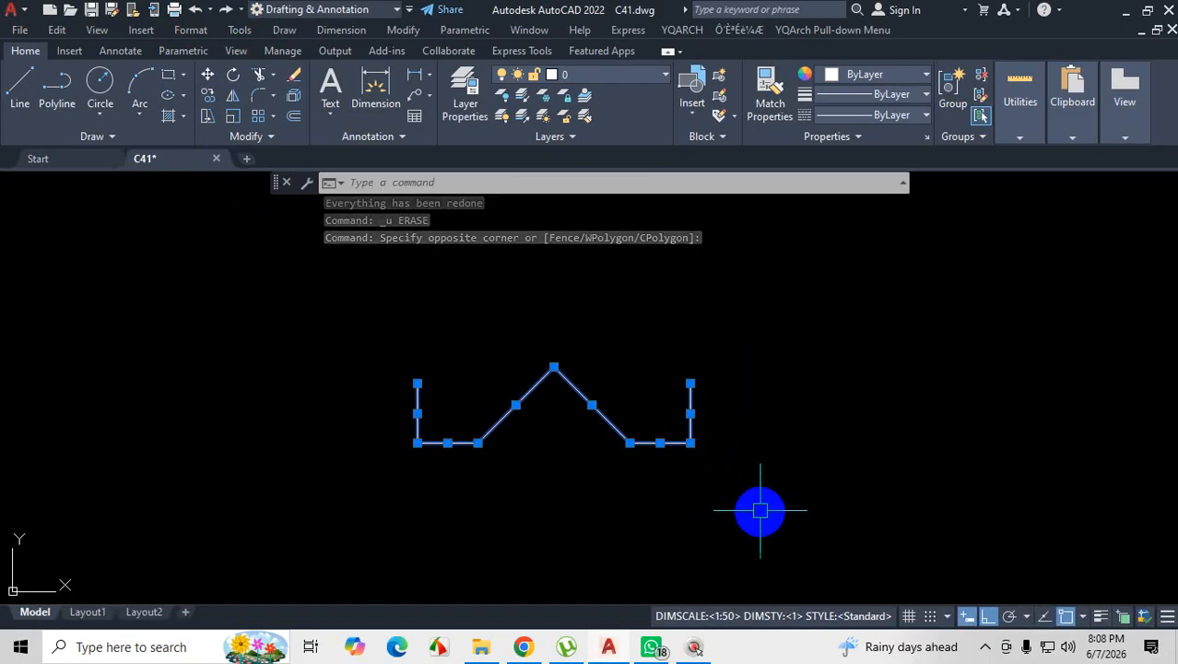
{"action": "key", "text": "ctrl+1"}
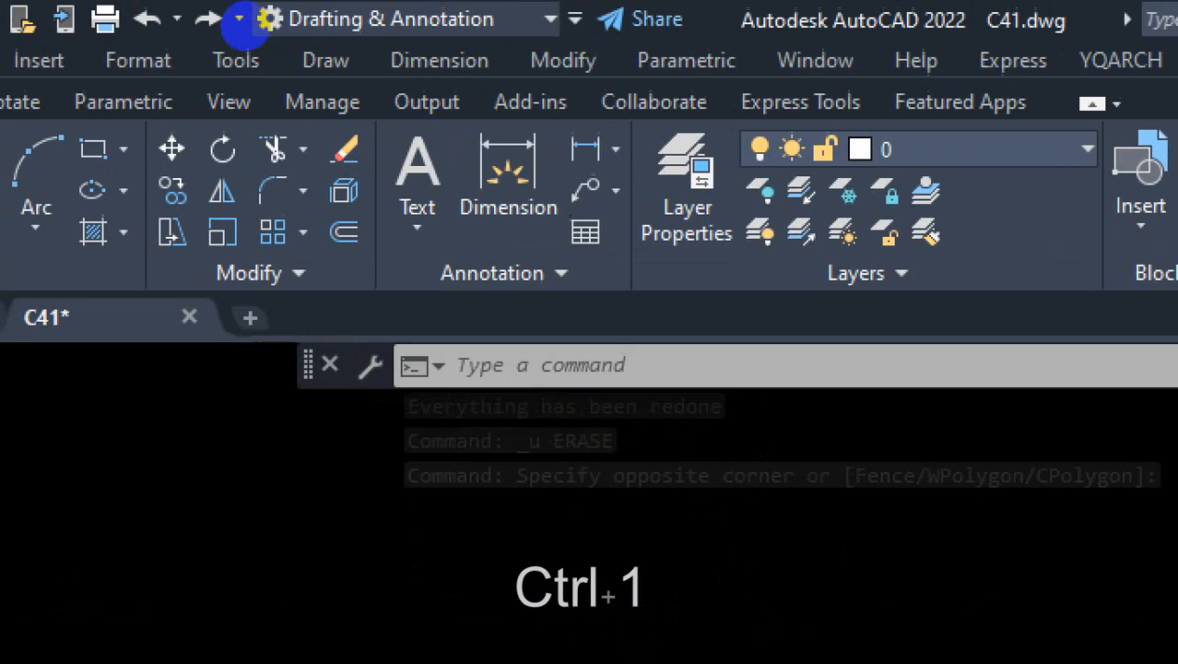
{"action": "left_click_drag", "start_coordinate": [242, 149], "coordinate": [266, 148]}
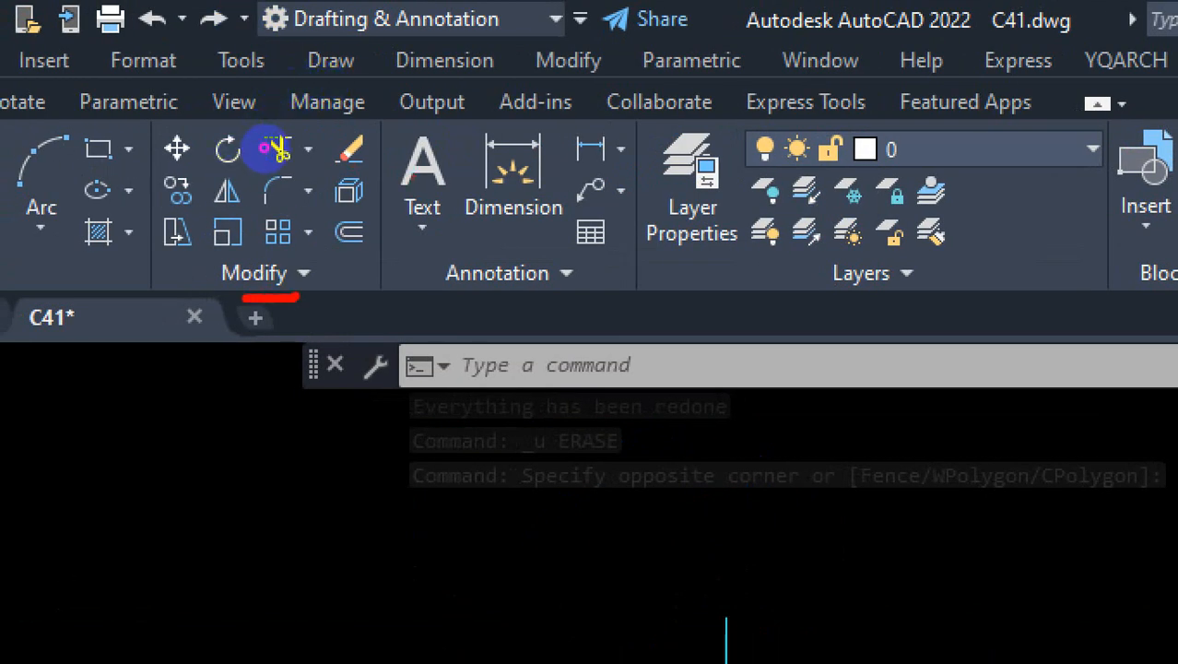
{"action": "mouse_move", "coordinate": [280, 59]}
{"action": "left_mouse_down"}
{"action": "mouse_move", "coordinate": [278, 81]}
{"action": "mouse_move", "coordinate": [300, 88]}
{"action": "mouse_move", "coordinate": [298, 58]}
{"action": "mouse_move", "coordinate": [284, 60]}
{"action": "left_mouse_up"}
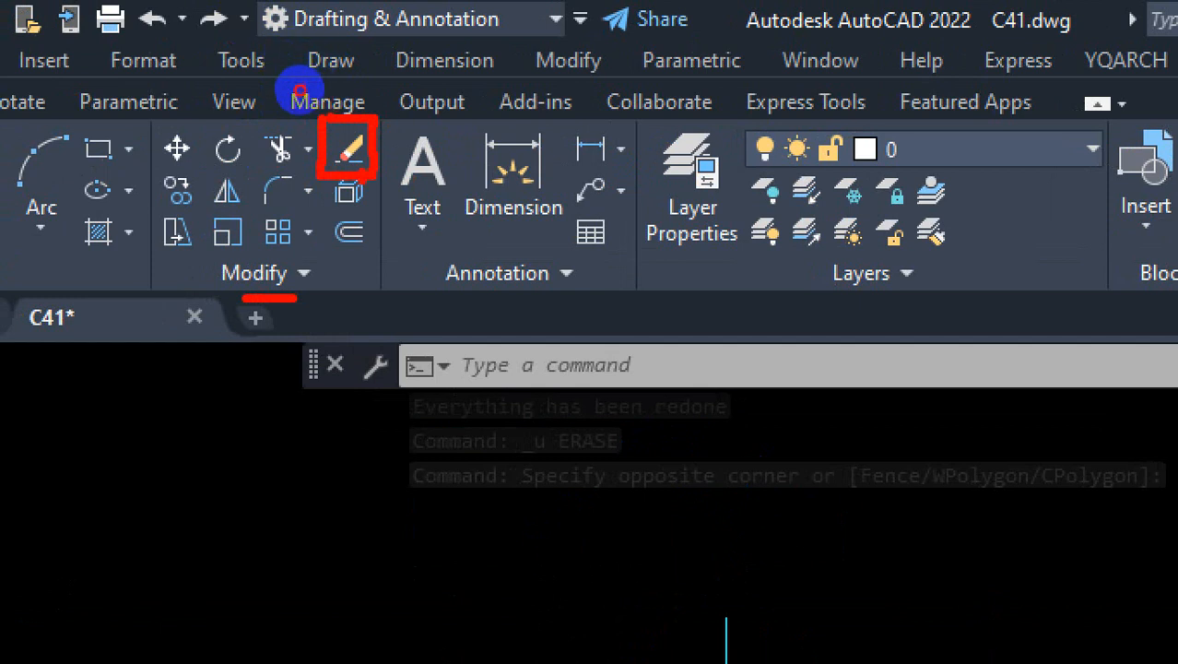
{"action": "mouse_move", "coordinate": [299, 89]}
{"action": "left_mouse_down"}
{"action": "mouse_move", "coordinate": [291, 217]}
{"action": "mouse_move", "coordinate": [351, 232]}
{"action": "mouse_move", "coordinate": [349, 205]}
{"action": "left_mouse_up"}
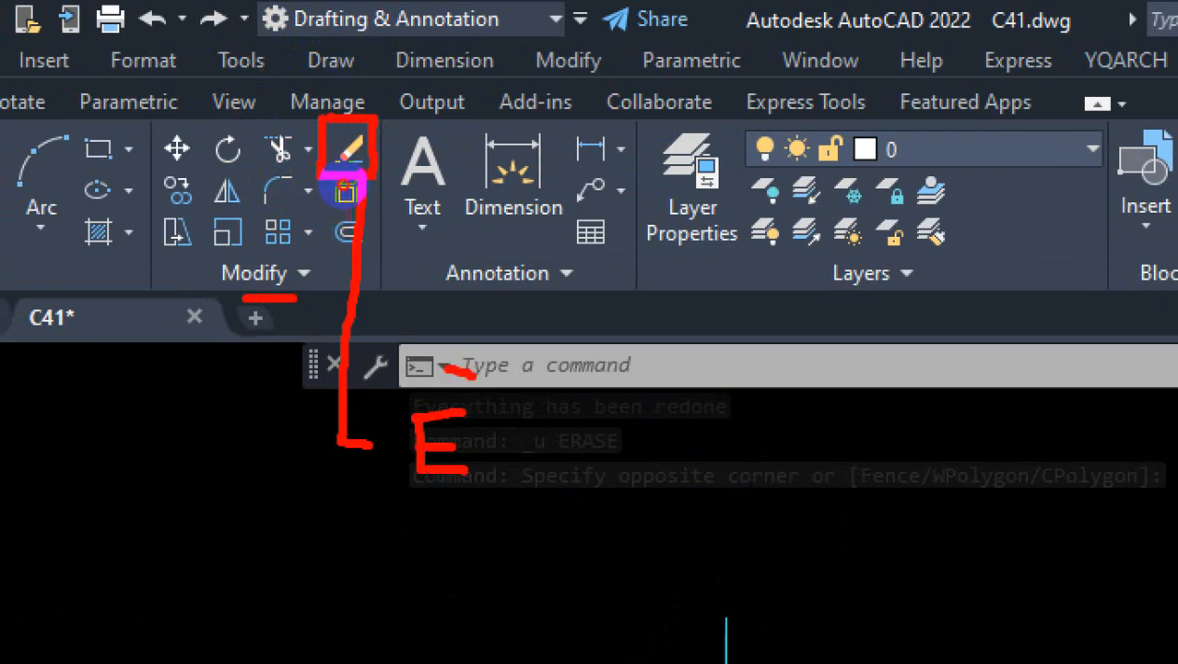
{"action": "key", "text": "Escape"}
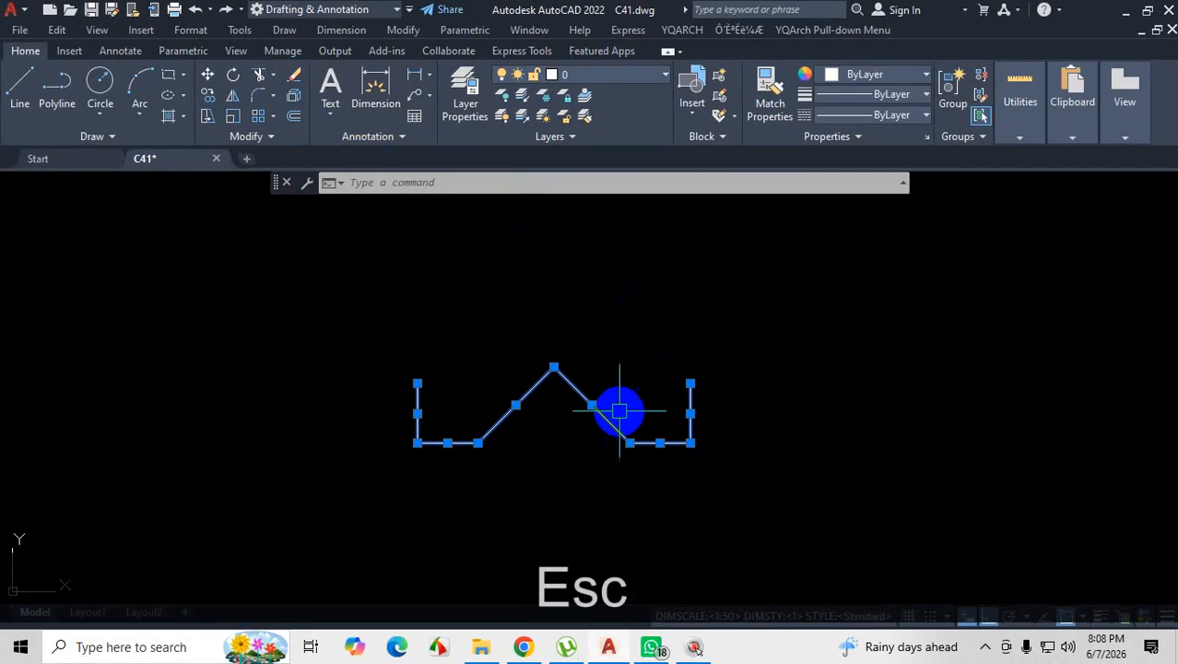
{"action": "type", "text": "e"}
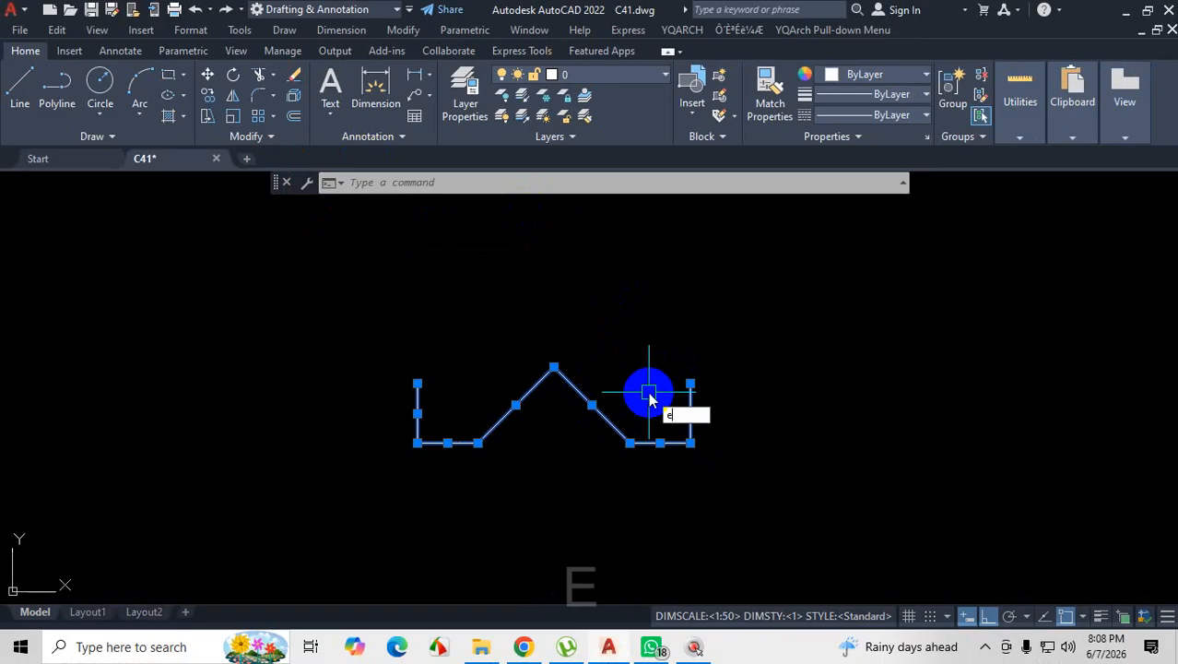
{"action": "key", "text": "Return"}
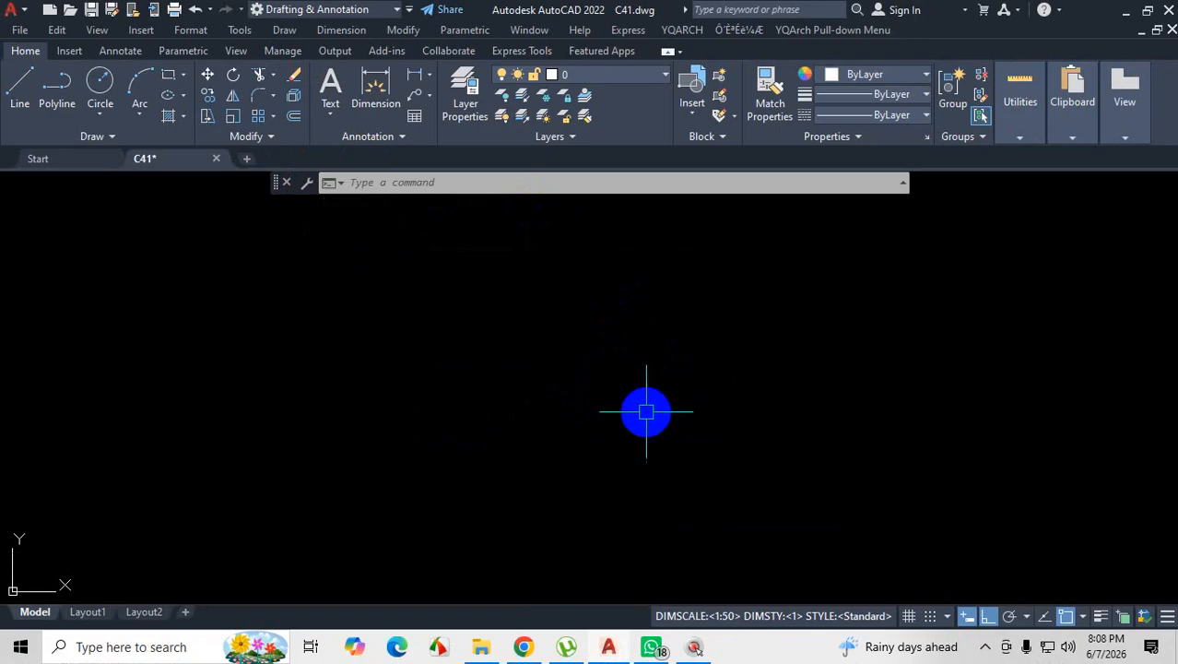
{"action": "key", "text": "ctrl+z"}
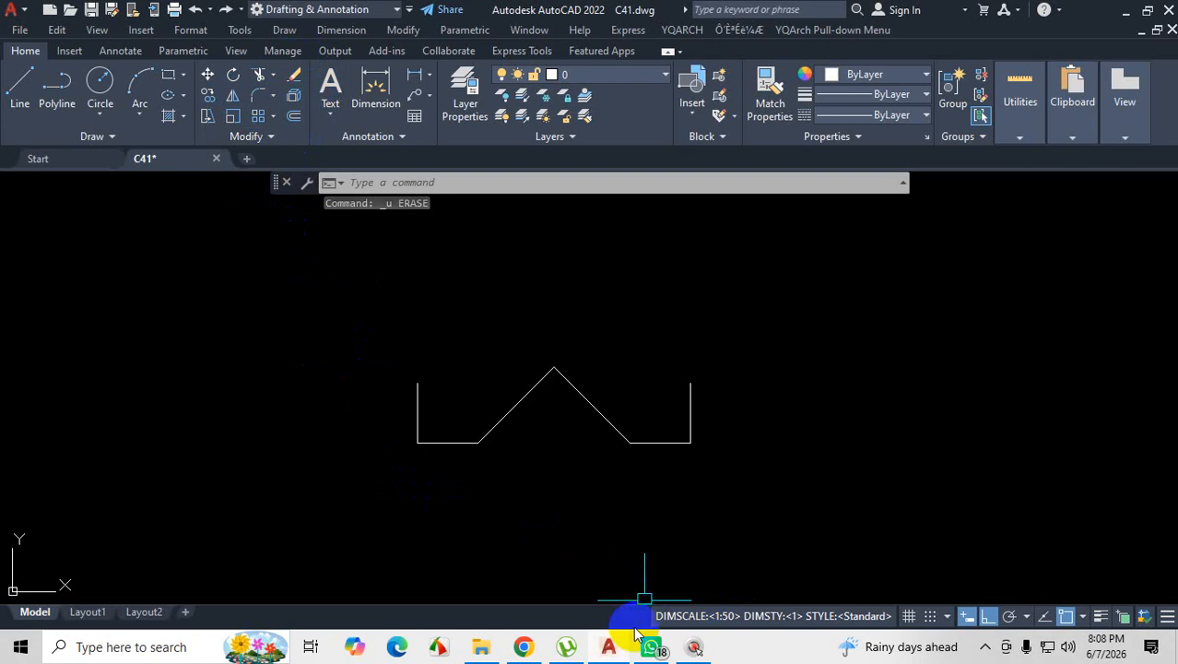
Start the Erase command first, enclose the whole profile in a window selection to erase it, and undo the erasure.
{"action": "left_click", "coordinate": [294, 80]}
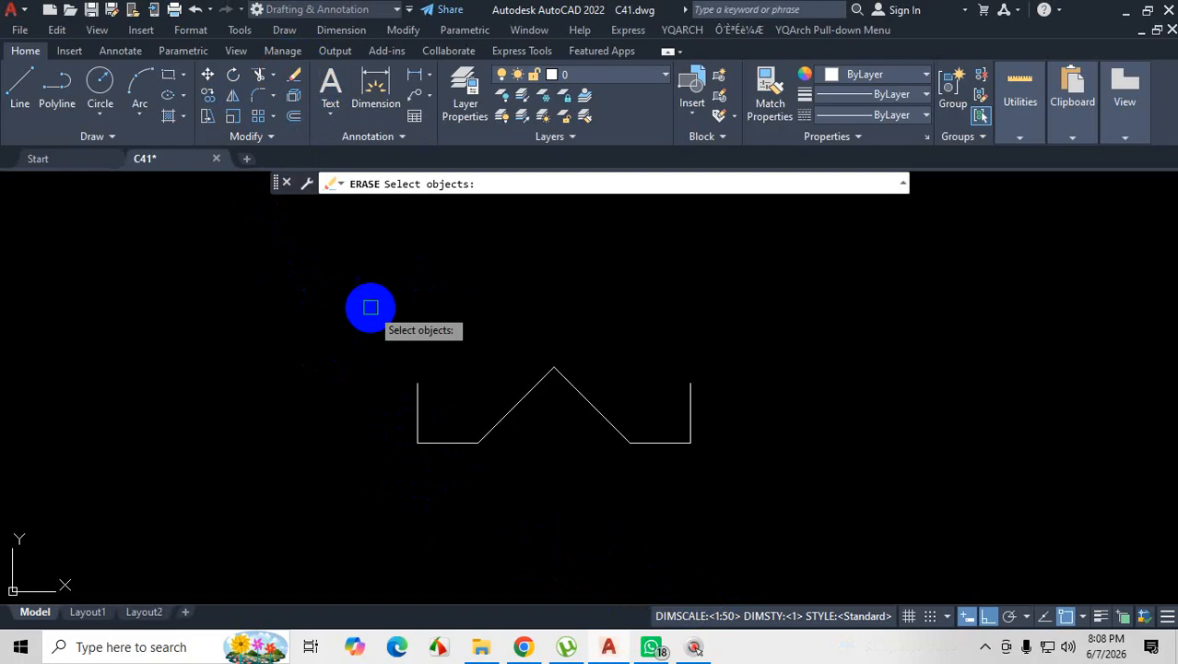
{"action": "left_click", "coordinate": [295, 261]}
{"action": "left_click", "coordinate": [760, 499]}
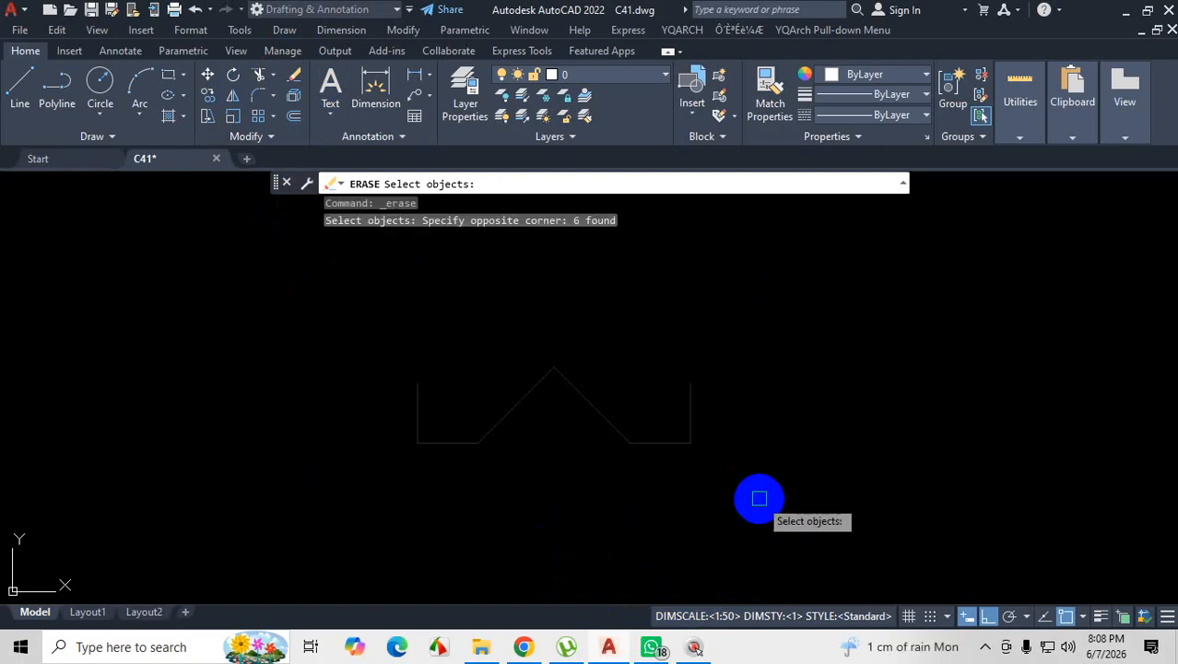
{"action": "key", "text": "Return"}
{"action": "key", "text": "ctrl+z"}
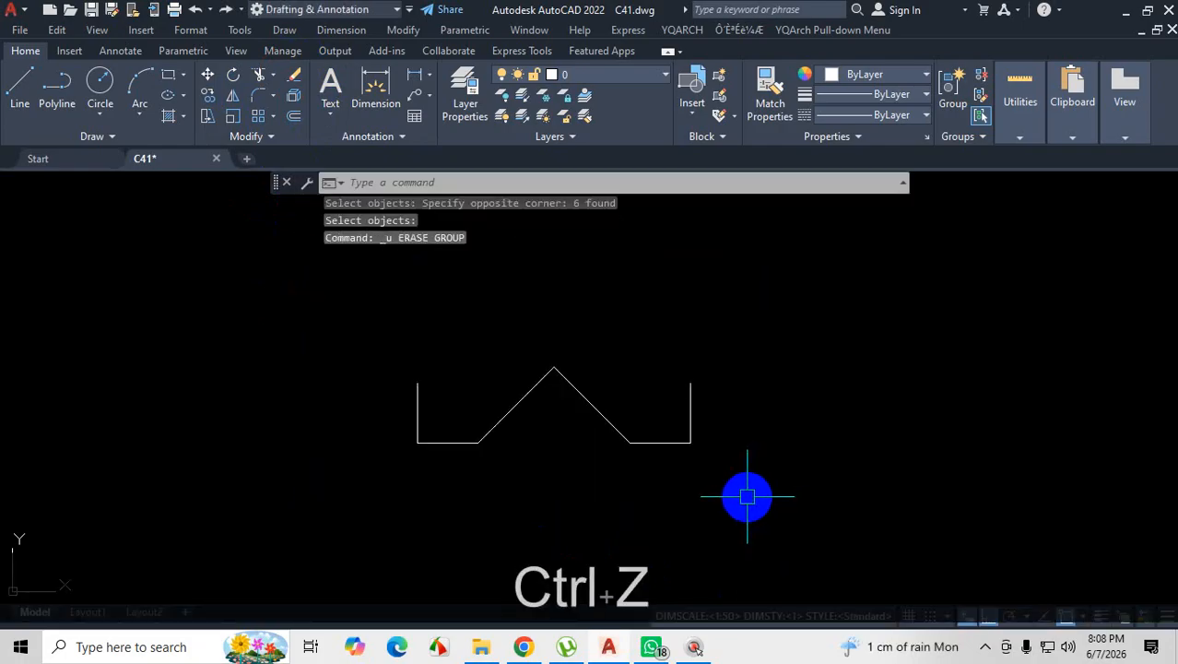
Select the whole profile with a crossing selection, run Erase on the preselected lines, and undo it.
{"action": "left_click", "coordinate": [774, 321]}
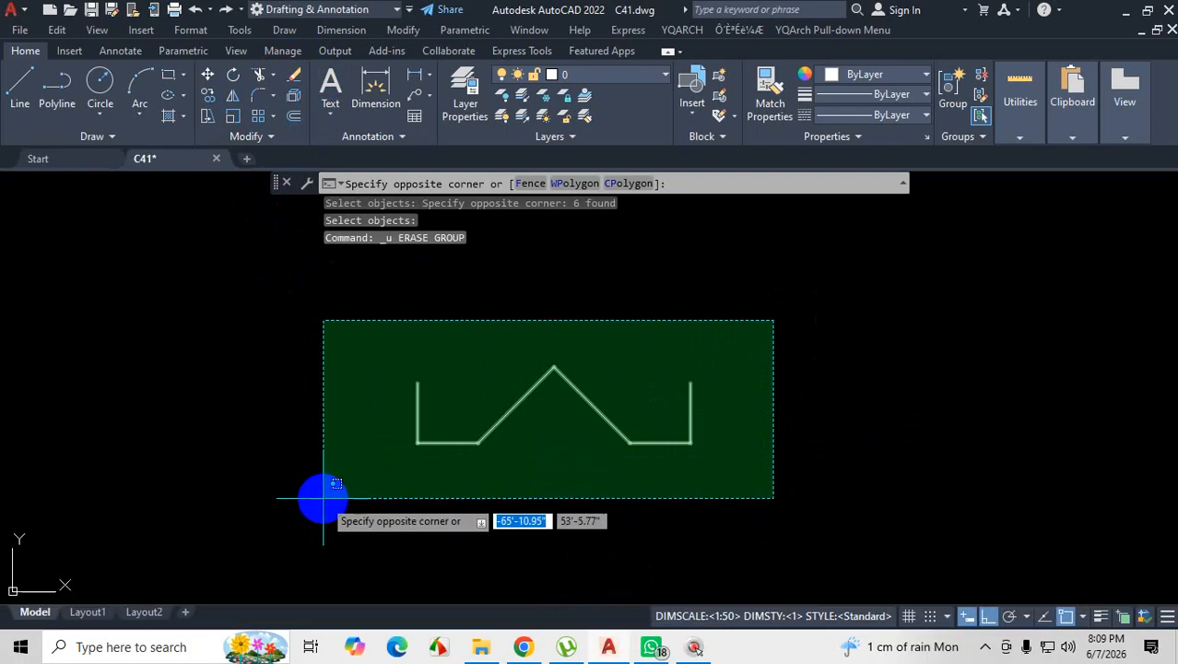
{"action": "left_click", "coordinate": [323, 456]}
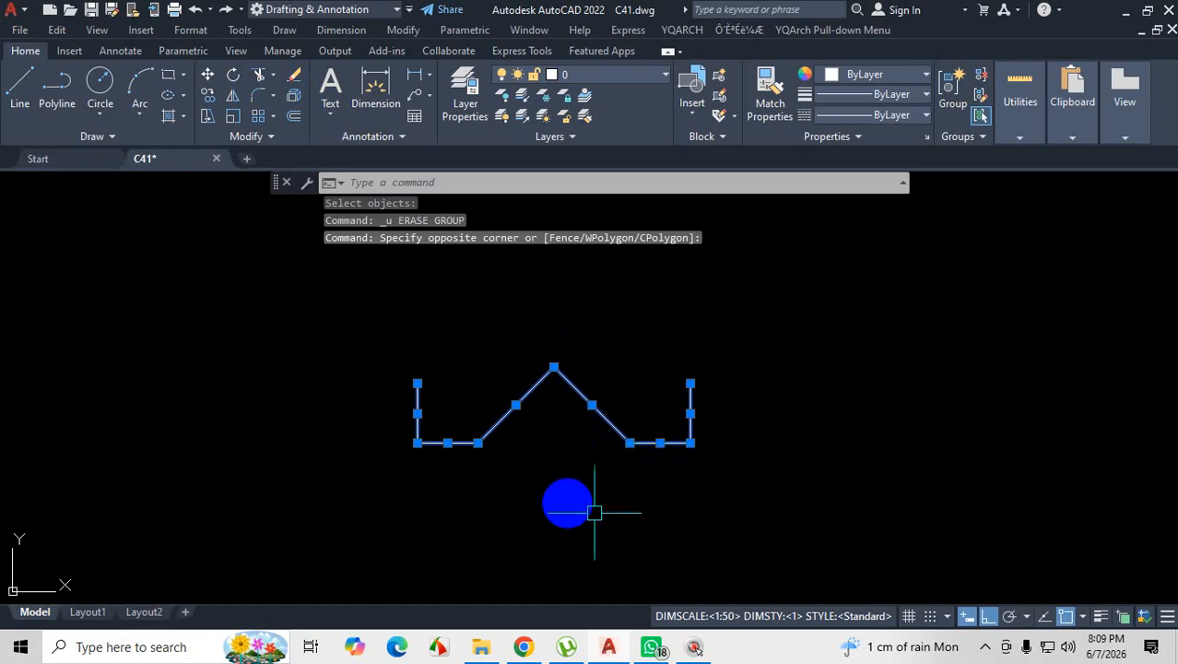
{"action": "left_click", "coordinate": [295, 77]}
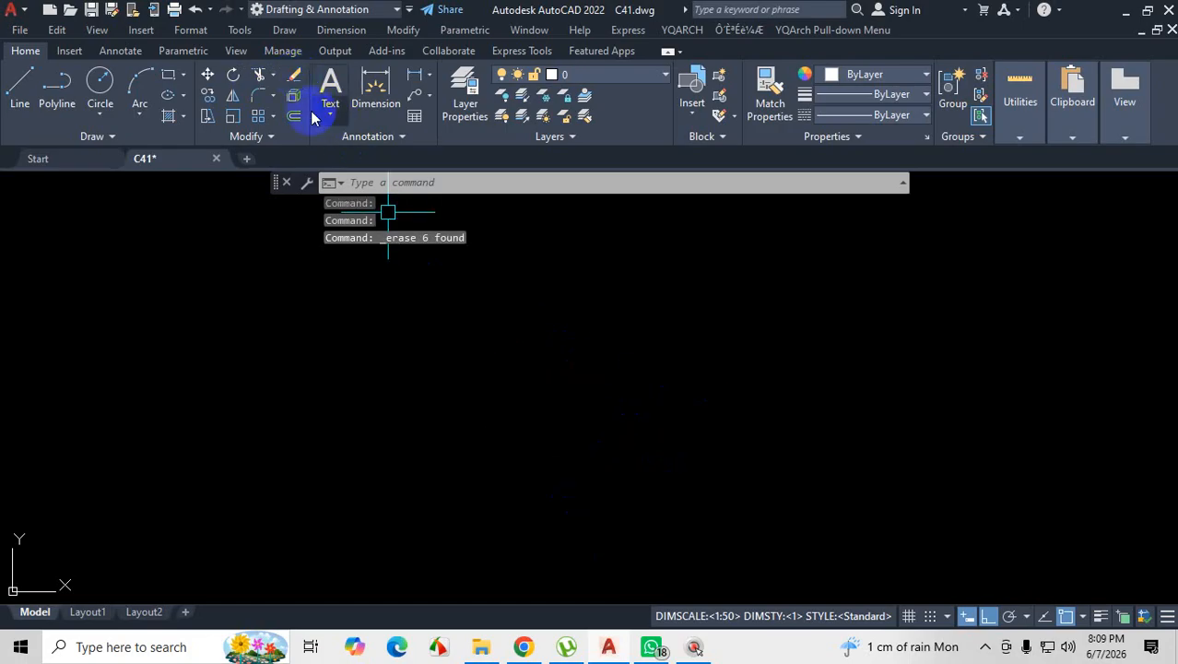
{"action": "key", "text": "ctrl+z"}
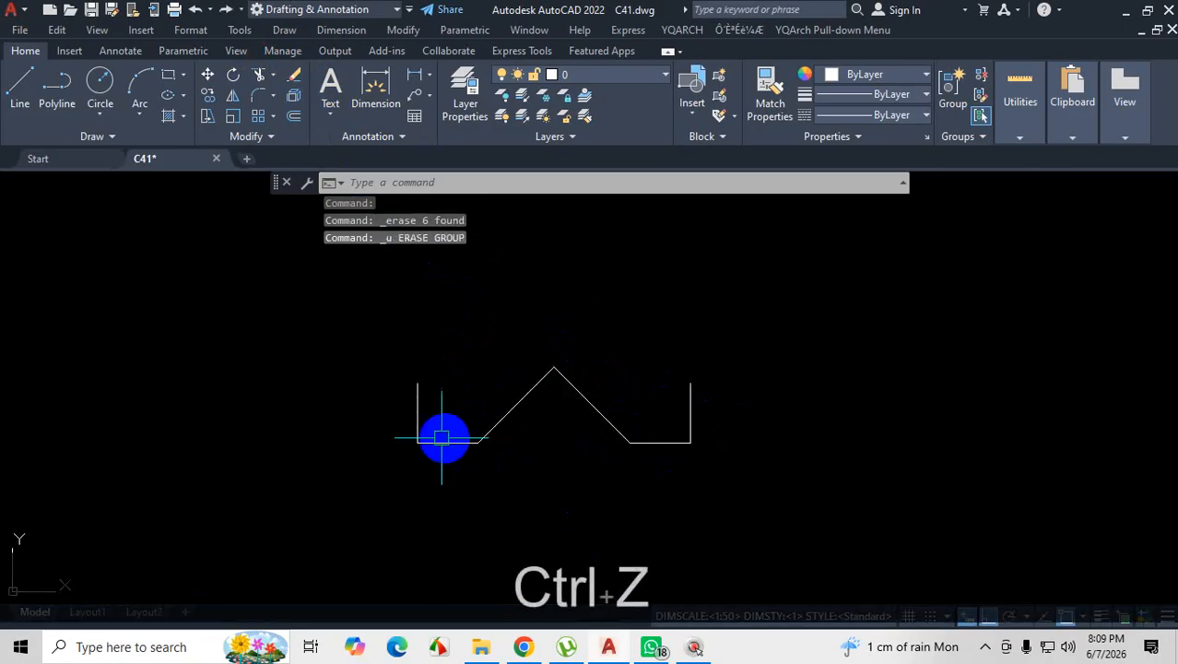
Delete both slanted lines and the right horizontal and vertical lines with a crossing selection, keeping the left L-shaped pair.
{"action": "scroll", "coordinate": [328, 421], "scroll_direction": "down", "scroll_amount": 4}
{"action": "scroll", "coordinate": [391, 387], "scroll_direction": "up", "scroll_amount": 2}
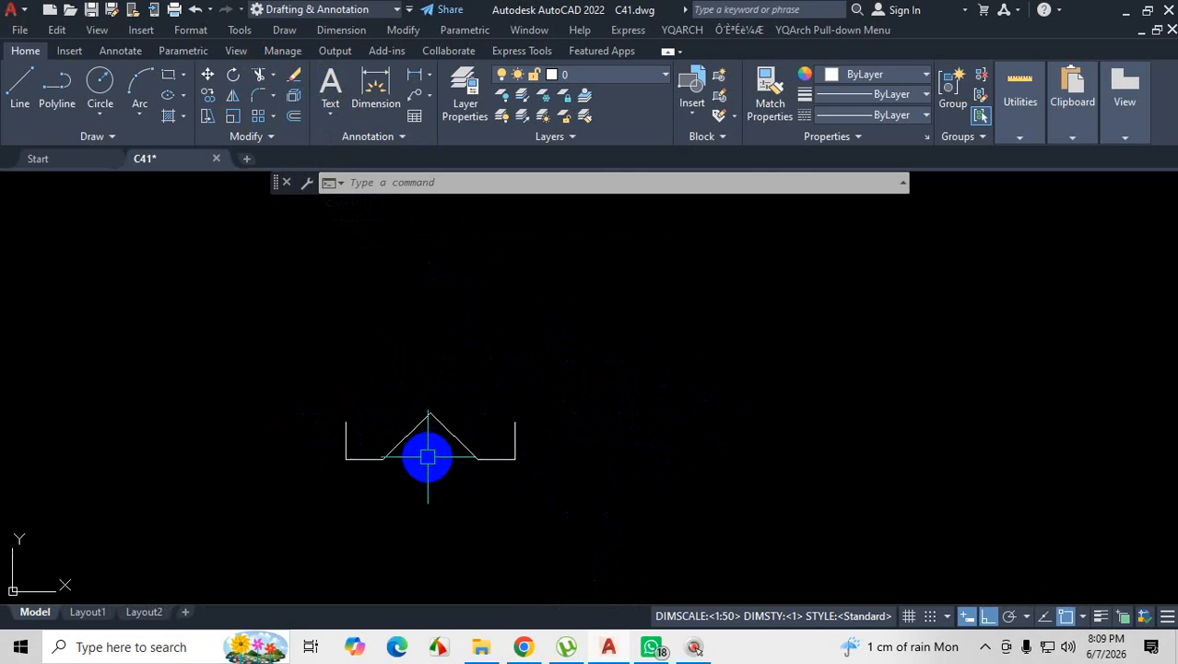
{"action": "scroll", "coordinate": [531, 357], "scroll_direction": "up", "scroll_amount": 4}
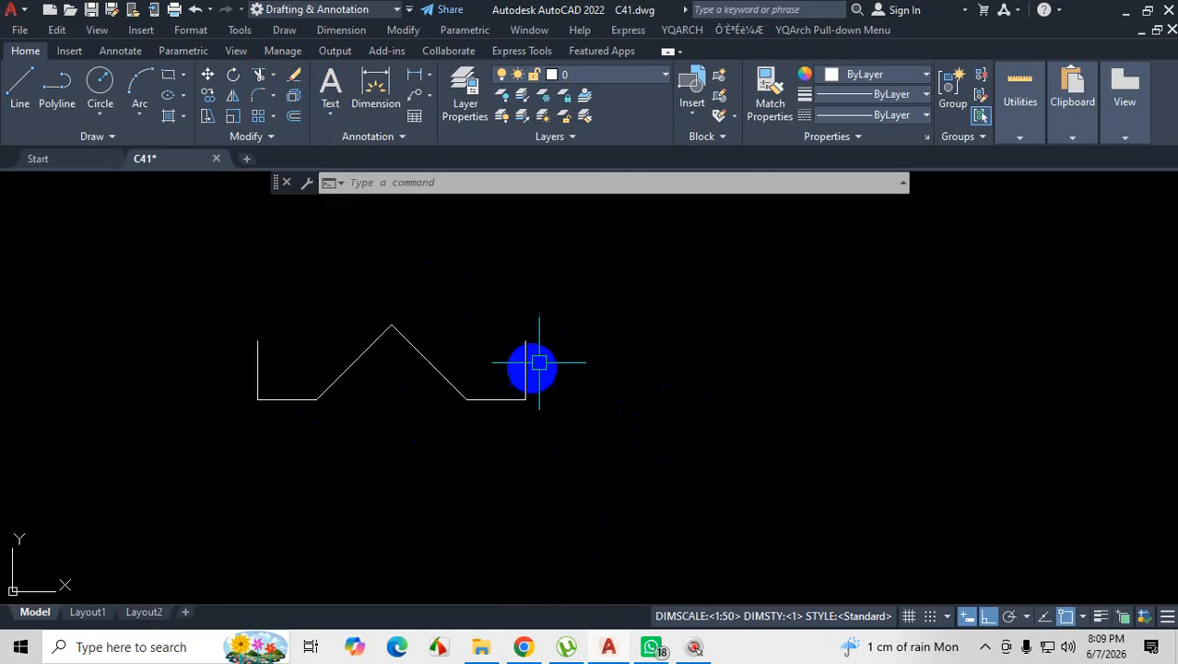
{"action": "scroll", "coordinate": [508, 389], "scroll_direction": "down", "scroll_amount": 2}
{"action": "left_click", "coordinate": [568, 288]}
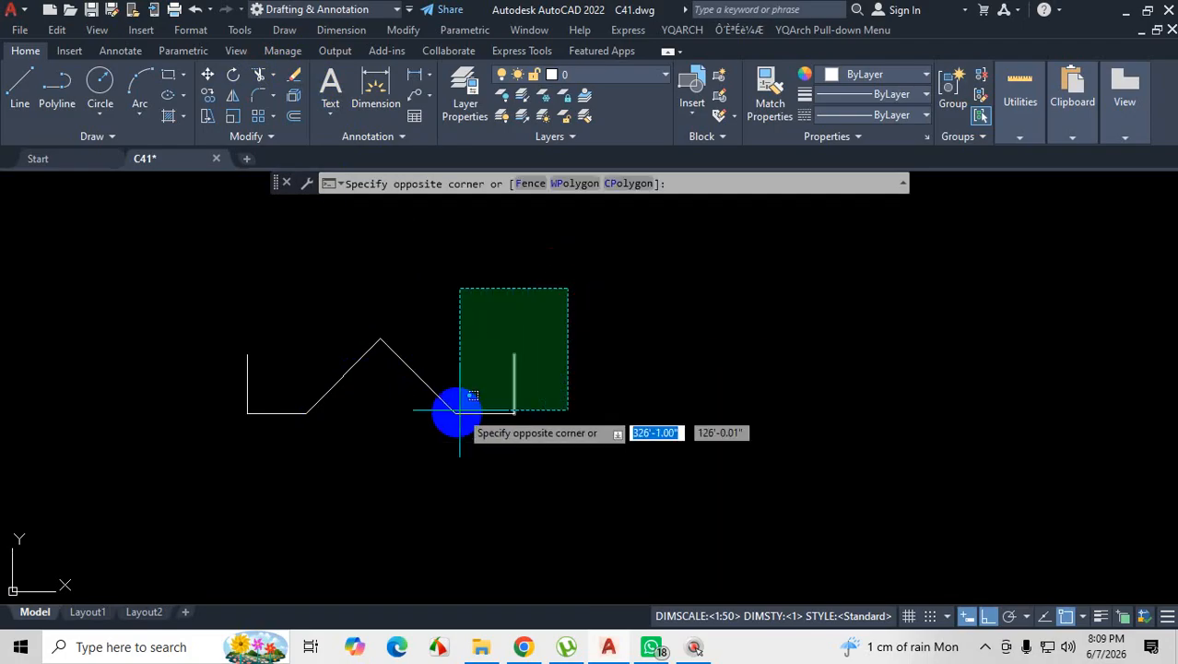
{"action": "left_click", "coordinate": [333, 435]}
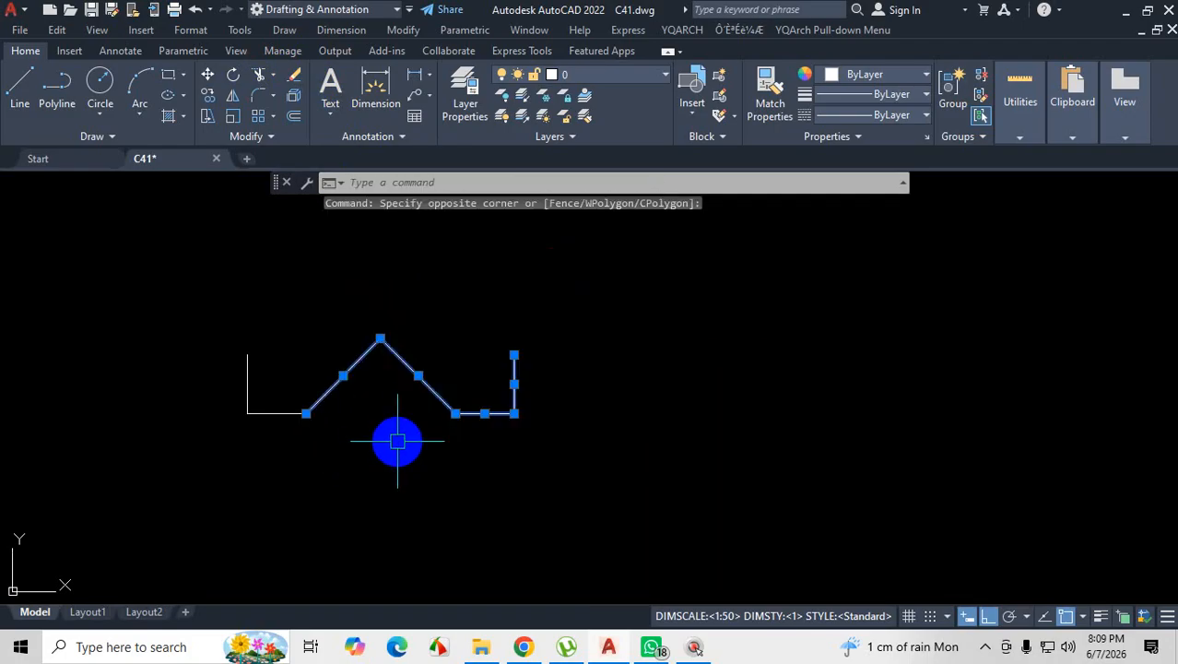
{"action": "key", "text": "Delete"}
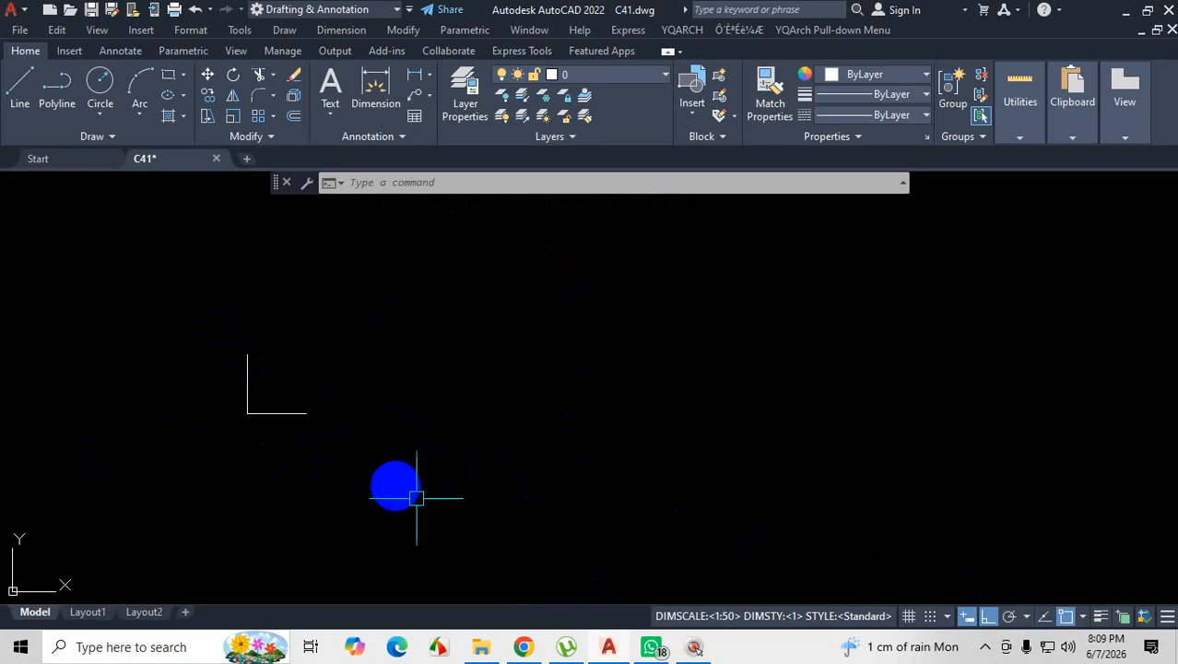
Switch to WhatsApp, examine the 45° slanted edges in the X-shaped reference drawing, and return to AutoCAD.
{"action": "left_click", "coordinate": [651, 646]}
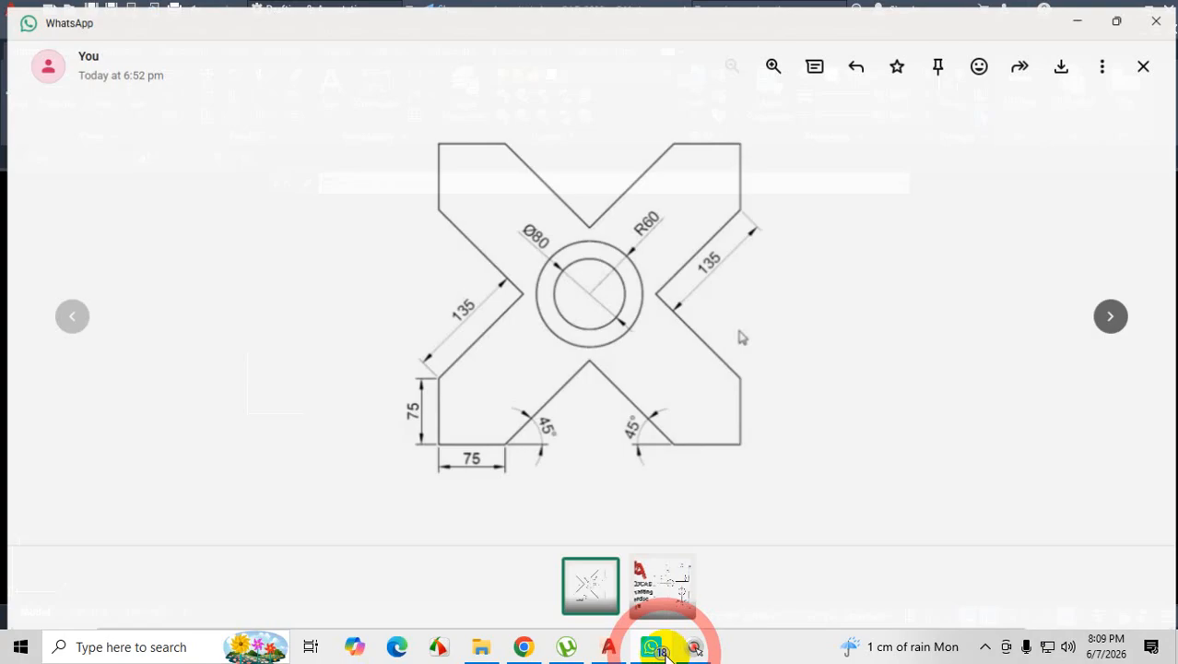
{"action": "key", "text": "ctrl+1"}
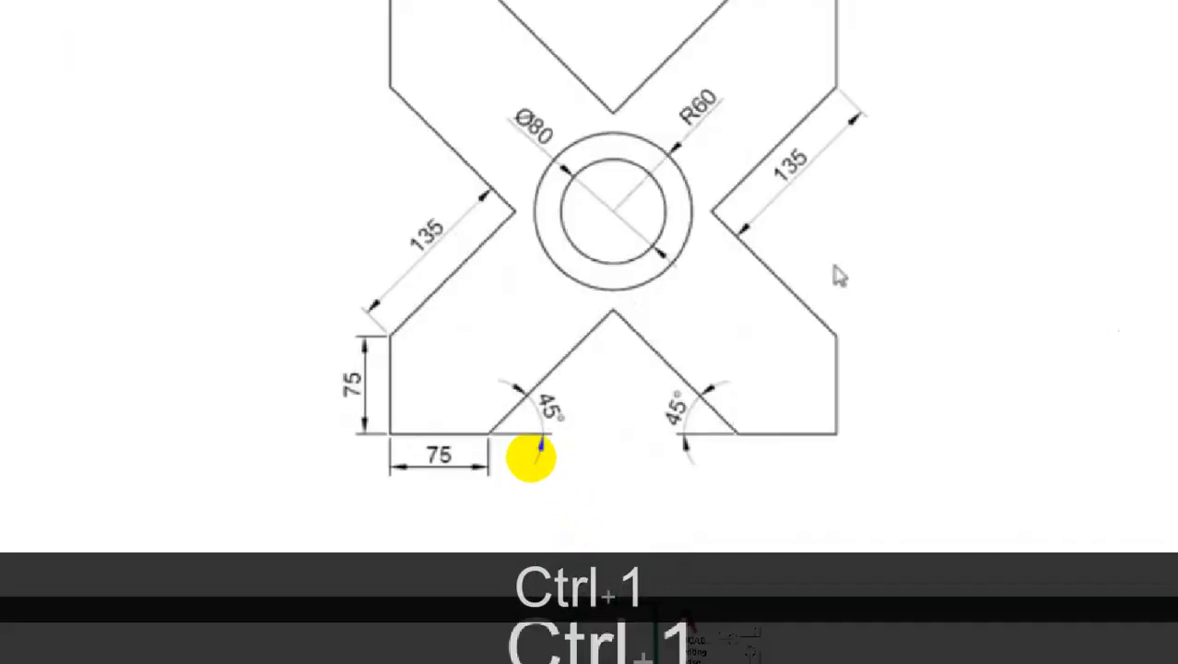
{"action": "left_click", "coordinate": [534, 450]}
{"action": "mouse_move", "coordinate": [472, 425]}
{"action": "left_mouse_down"}
{"action": "mouse_move", "coordinate": [561, 359]}
{"action": "mouse_move", "coordinate": [638, 266]}
{"action": "left_mouse_up"}
{"action": "left_click_drag", "start_coordinate": [486, 374], "coordinate": [535, 414]}
{"action": "left_click_drag", "start_coordinate": [532, 371], "coordinate": [542, 447]}
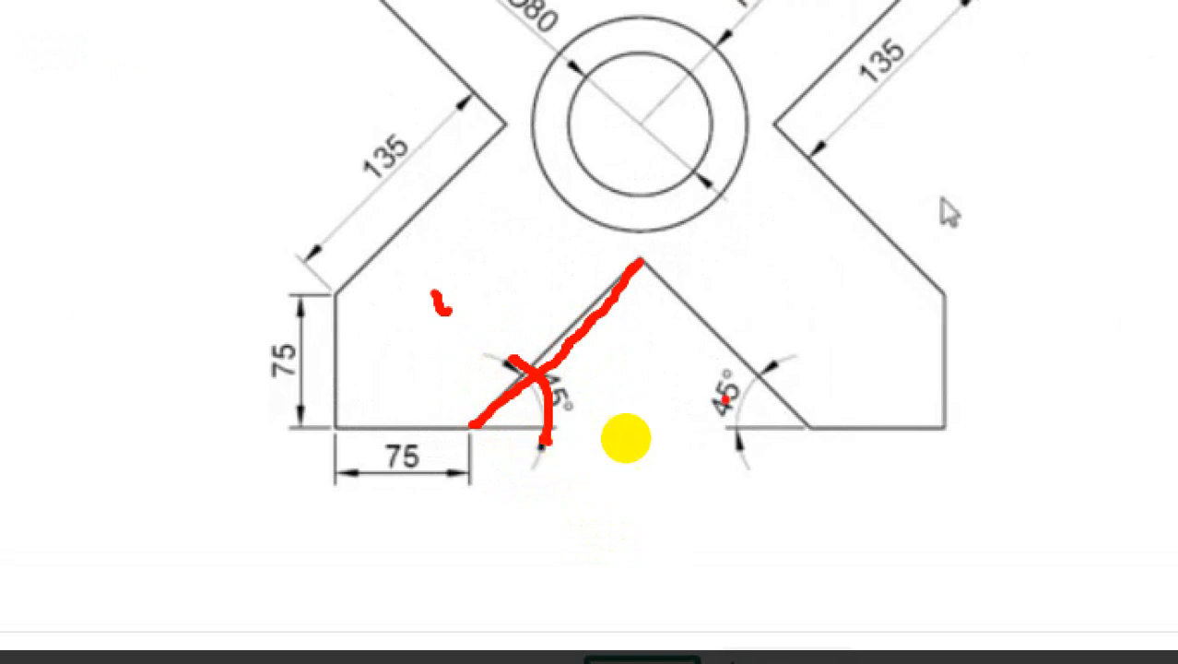
{"action": "left_click_drag", "start_coordinate": [656, 274], "coordinate": [814, 444]}
{"action": "mouse_move", "coordinate": [938, 291]}
{"action": "left_mouse_down"}
{"action": "mouse_move", "coordinate": [765, 136]}
{"action": "mouse_move", "coordinate": [890, 8]}
{"action": "left_mouse_up"}
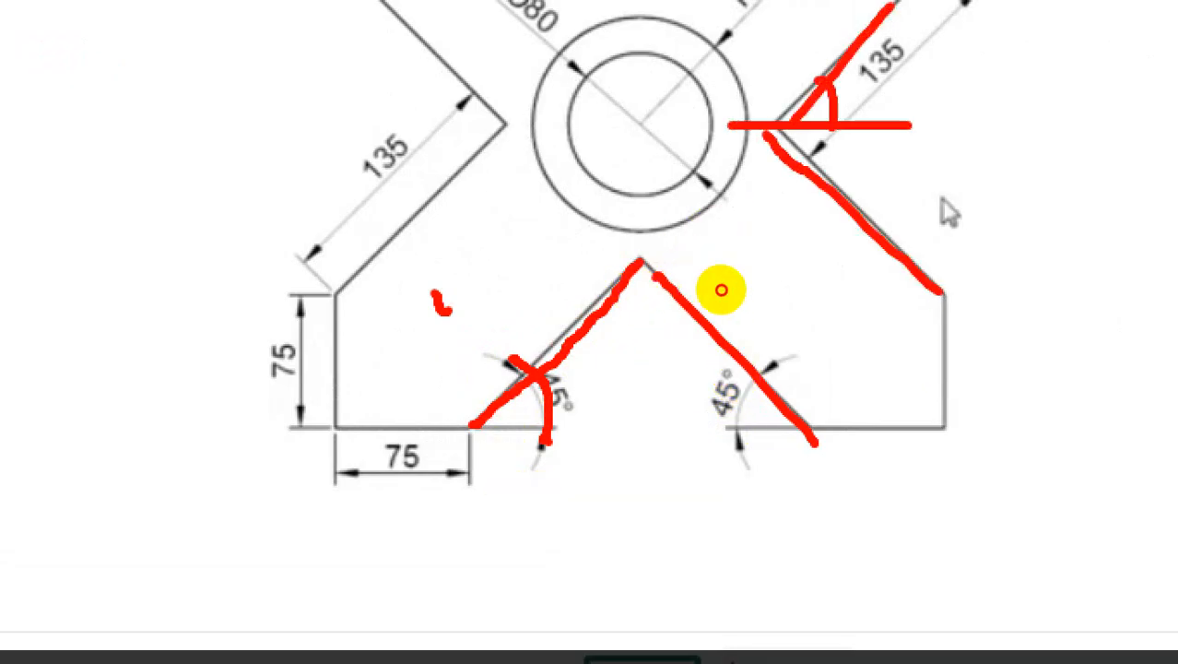
{"action": "left_click", "coordinate": [720, 289]}
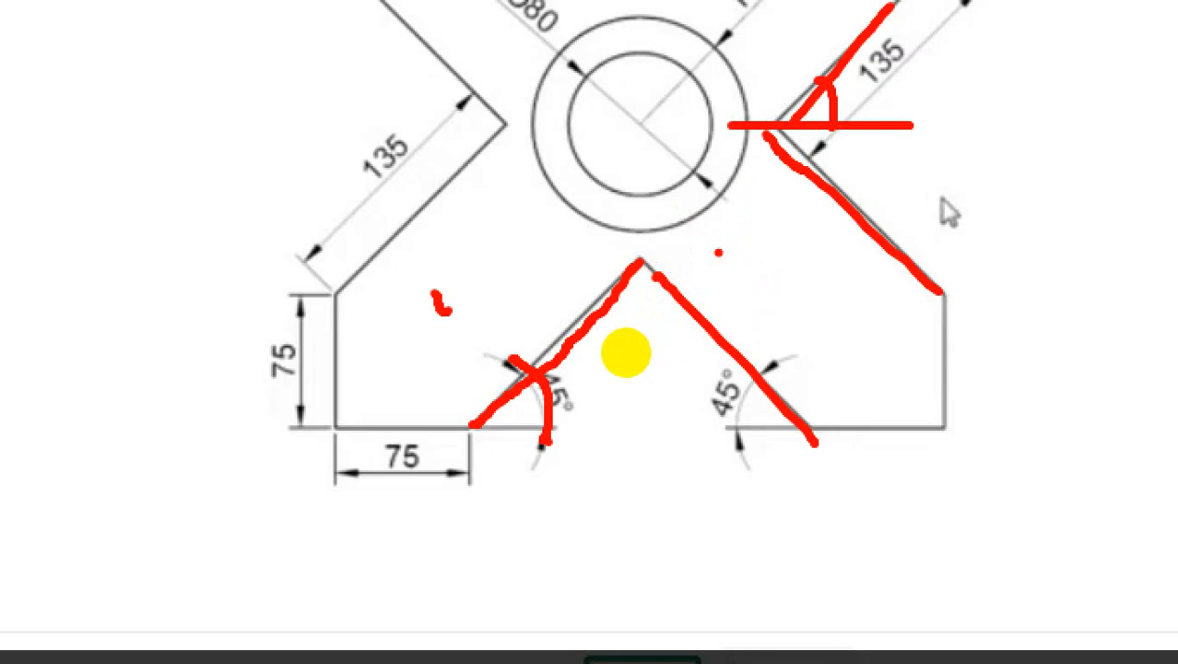
{"action": "key", "text": "Escape"}
{"action": "left_click", "coordinate": [1083, 15]}
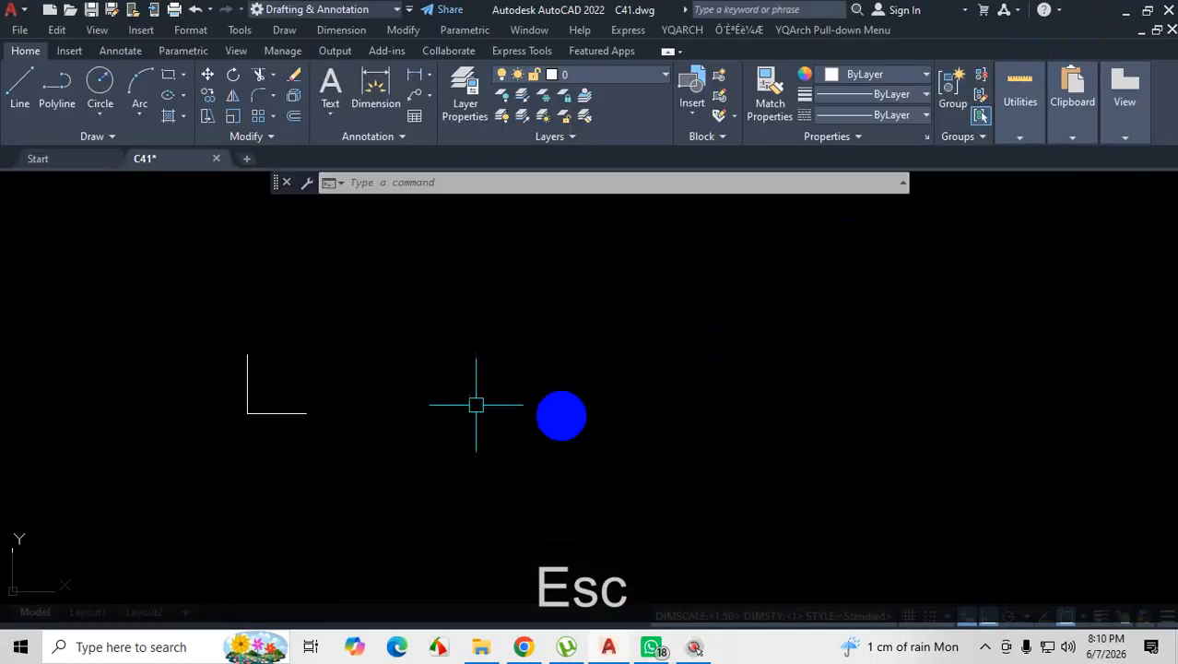
Begin a line from the right end of the L-shaped pair's horizontal line and turn Ortho mode off.
{"action": "left_click", "coordinate": [22, 86]}
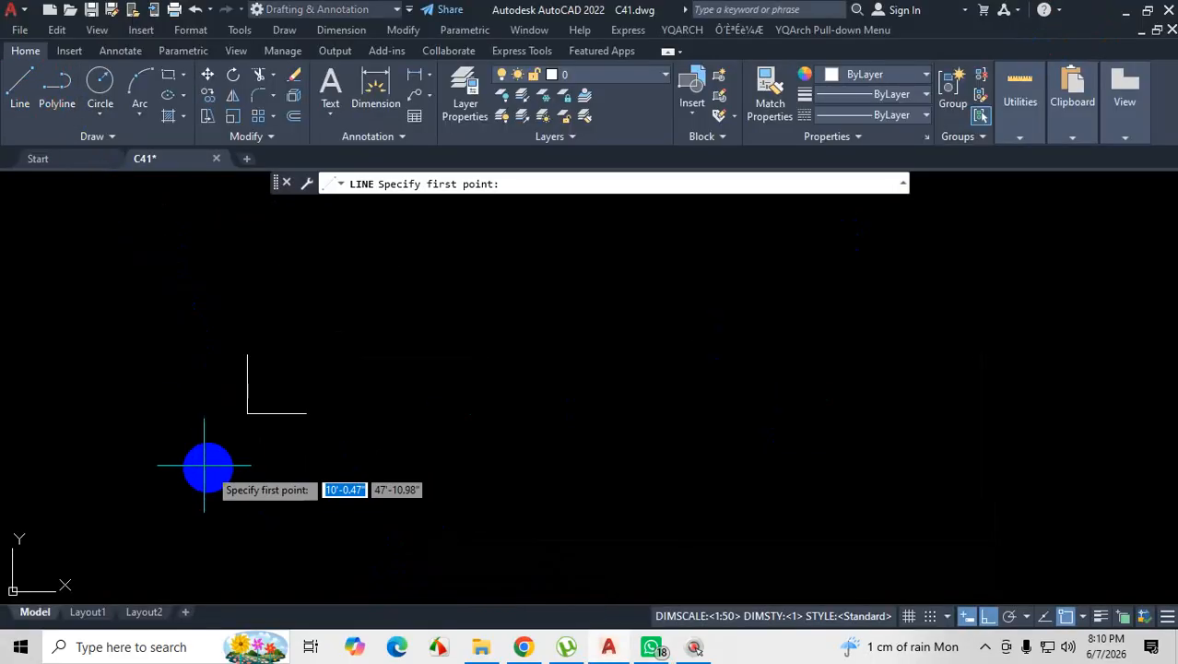
{"action": "scroll", "coordinate": [171, 413], "scroll_direction": "up", "scroll_amount": 4}
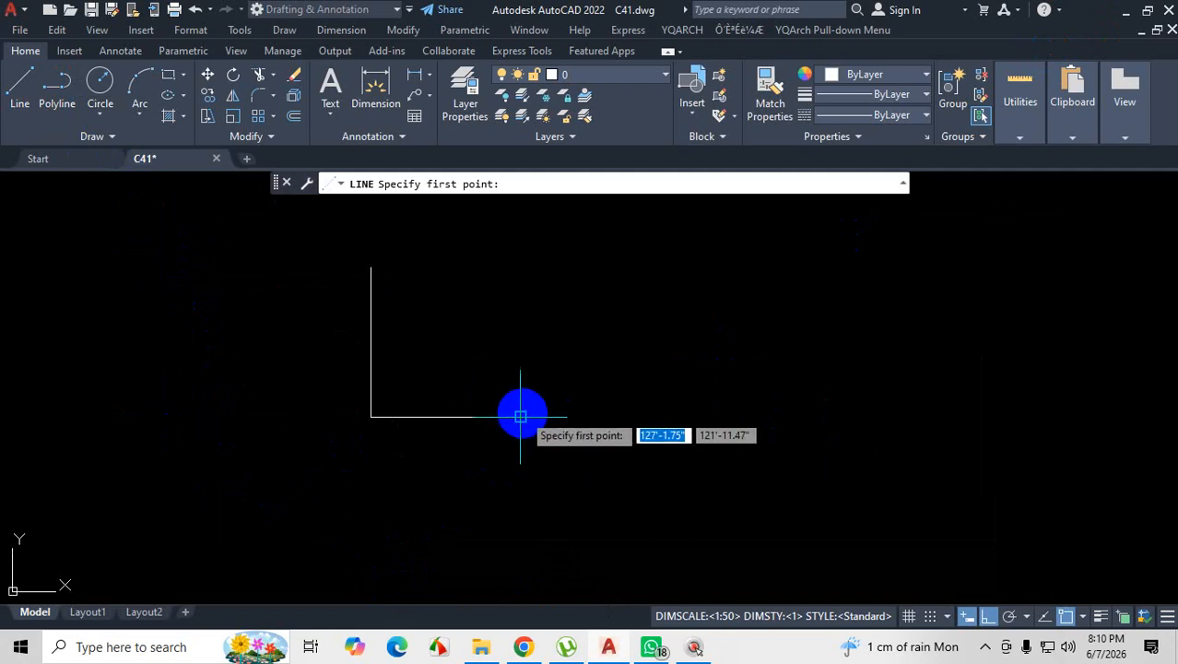
{"action": "left_click", "coordinate": [519, 416]}
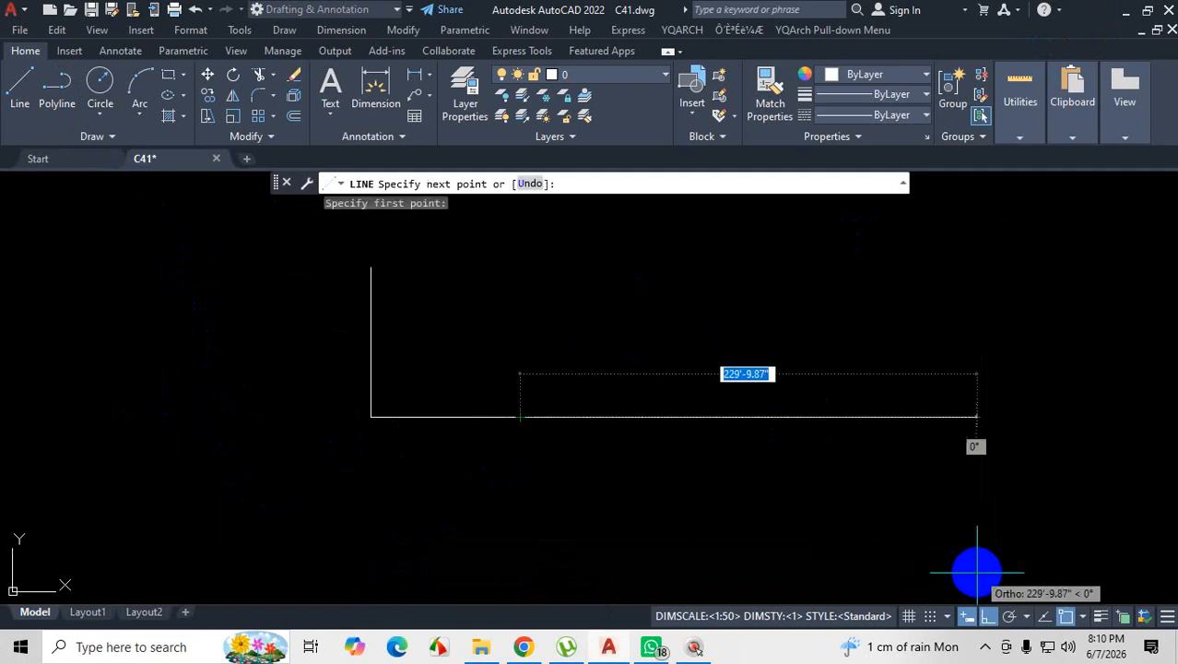
{"action": "left_click", "coordinate": [987, 616]}
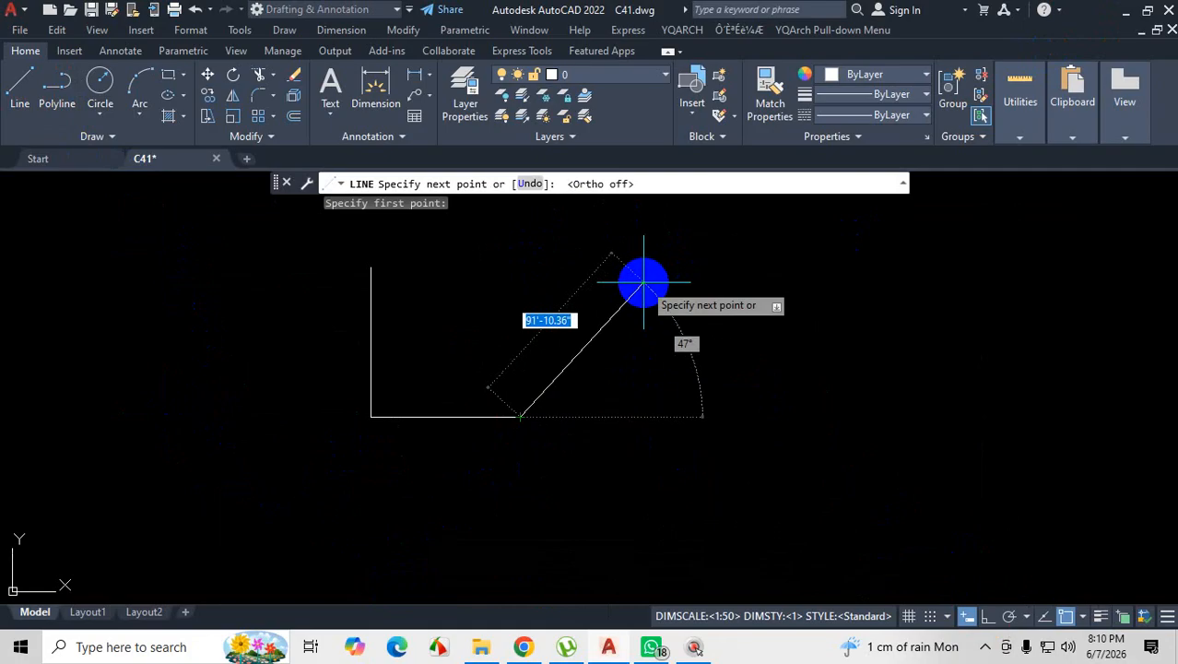
{"action": "scroll", "coordinate": [534, 341], "scroll_direction": "down", "scroll_amount": 4}
{"action": "scroll", "coordinate": [680, 312], "scroll_direction": "up", "scroll_amount": 2}
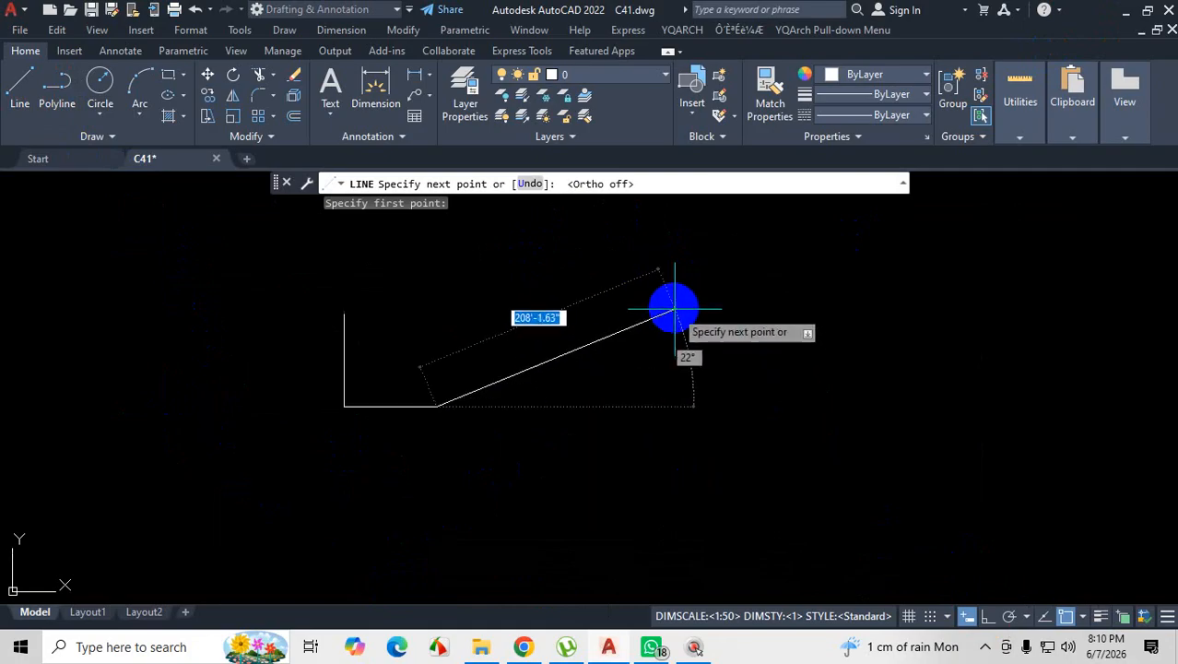
Turn on Polar Tracking for the line in progress and open its list of angle increments.
{"action": "left_click", "coordinate": [1010, 617]}
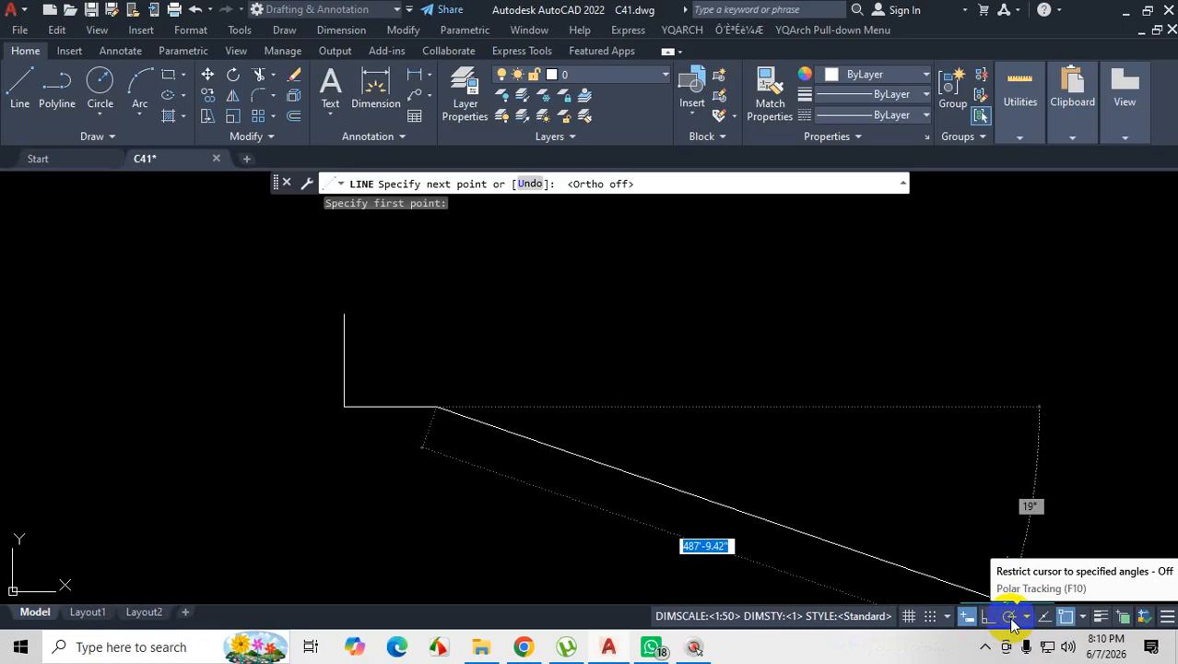
{"action": "left_click", "coordinate": [1166, 616]}
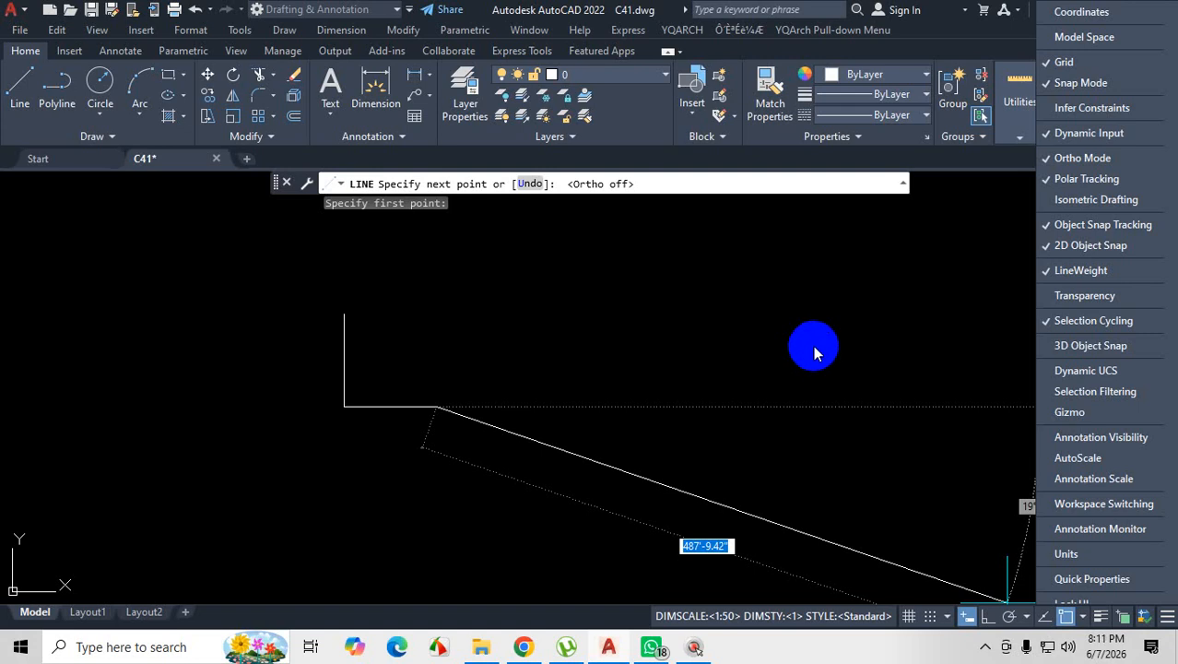
{"action": "left_click", "coordinate": [1009, 617]}
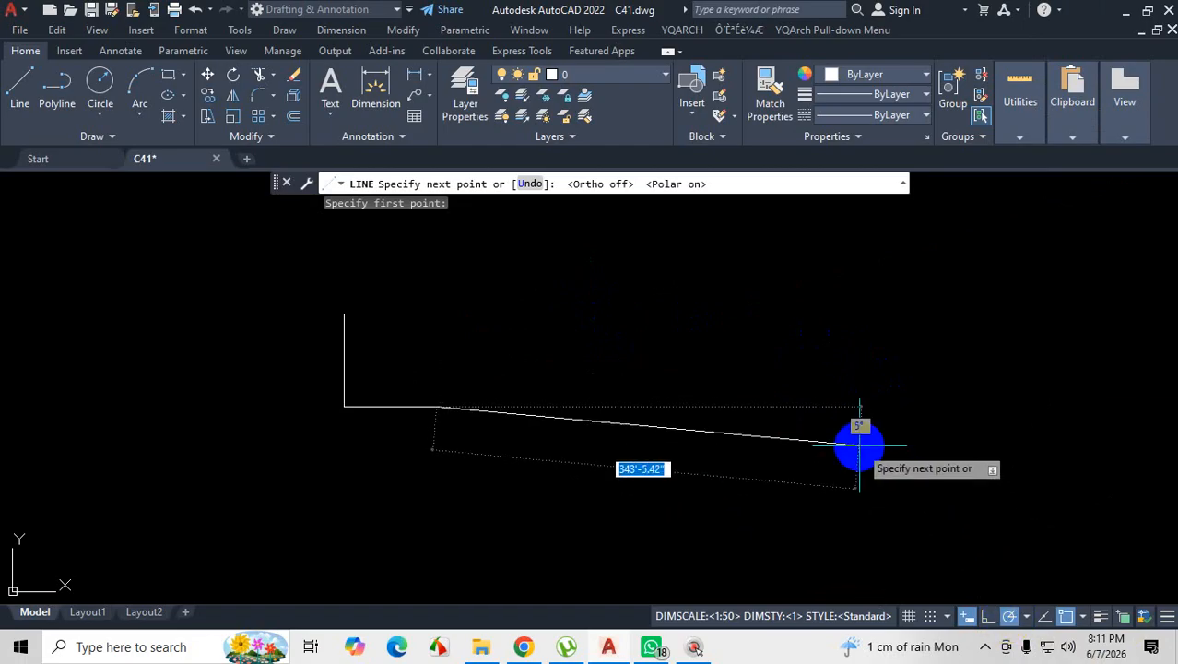
{"action": "left_click", "coordinate": [1029, 617]}
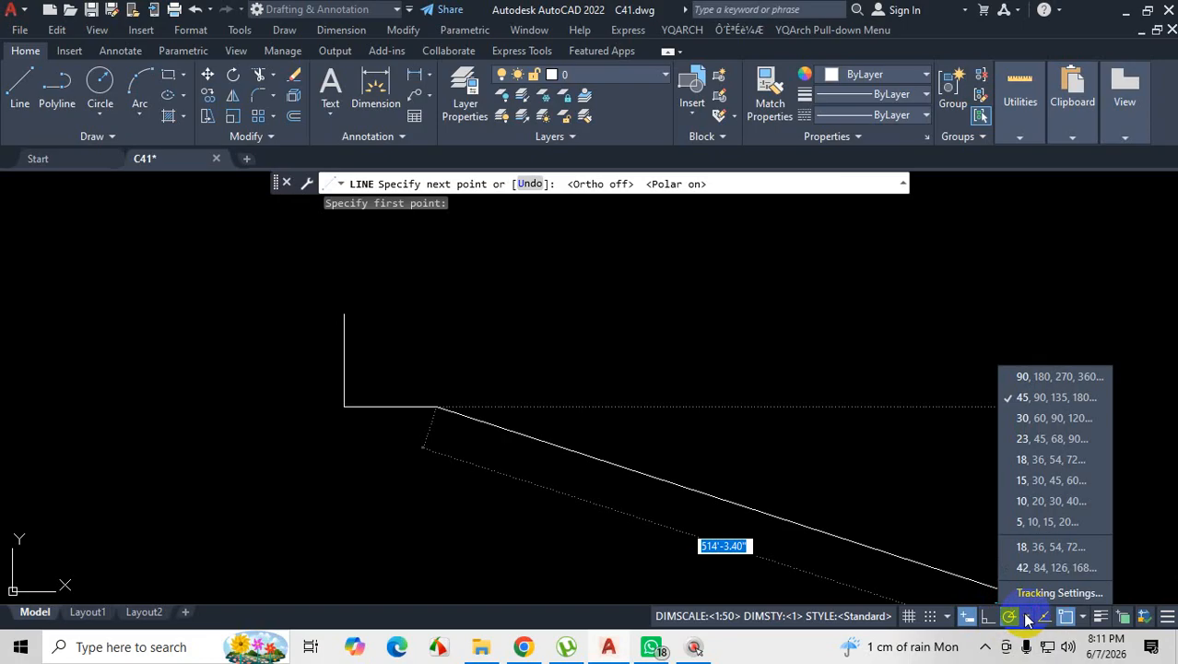
{"action": "key", "text": "ctrl+1"}
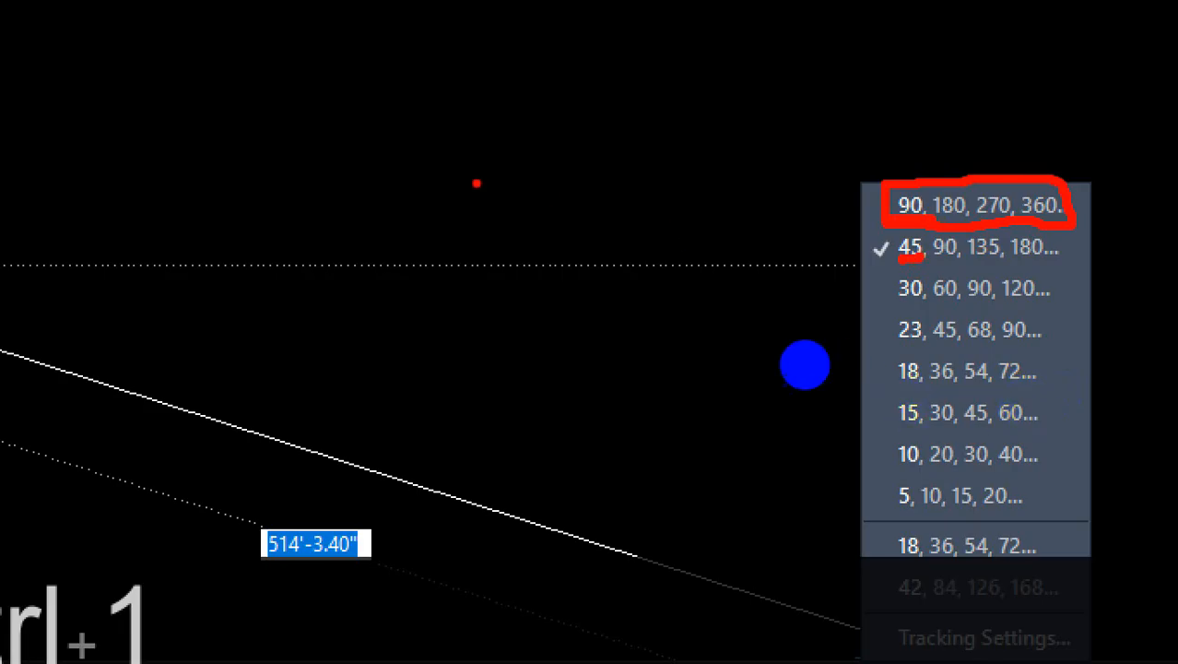
{"action": "mouse_move", "coordinate": [474, 185]}
{"action": "left_mouse_down"}
{"action": "mouse_move", "coordinate": [496, 183]}
{"action": "mouse_move", "coordinate": [482, 180]}
{"action": "left_mouse_up"}
{"action": "left_click_drag", "start_coordinate": [559, 194], "coordinate": [558, 203]}
{"action": "mouse_move", "coordinate": [590, 147]}
{"action": "left_mouse_down"}
{"action": "mouse_move", "coordinate": [616, 171]}
{"action": "mouse_move", "coordinate": [613, 220]}
{"action": "left_mouse_up"}
{"action": "left_click_drag", "start_coordinate": [651, 147], "coordinate": [689, 180]}
{"action": "mouse_move", "coordinate": [650, 143]}
{"action": "left_mouse_down"}
{"action": "mouse_move", "coordinate": [717, 127]}
{"action": "mouse_move", "coordinate": [732, 184]}
{"action": "left_mouse_up"}
{"action": "mouse_move", "coordinate": [791, 127]}
{"action": "left_mouse_down"}
{"action": "mouse_move", "coordinate": [816, 115]}
{"action": "mouse_move", "coordinate": [809, 163]}
{"action": "left_mouse_up"}
{"action": "left_click_drag", "start_coordinate": [839, 120], "coordinate": [880, 145]}
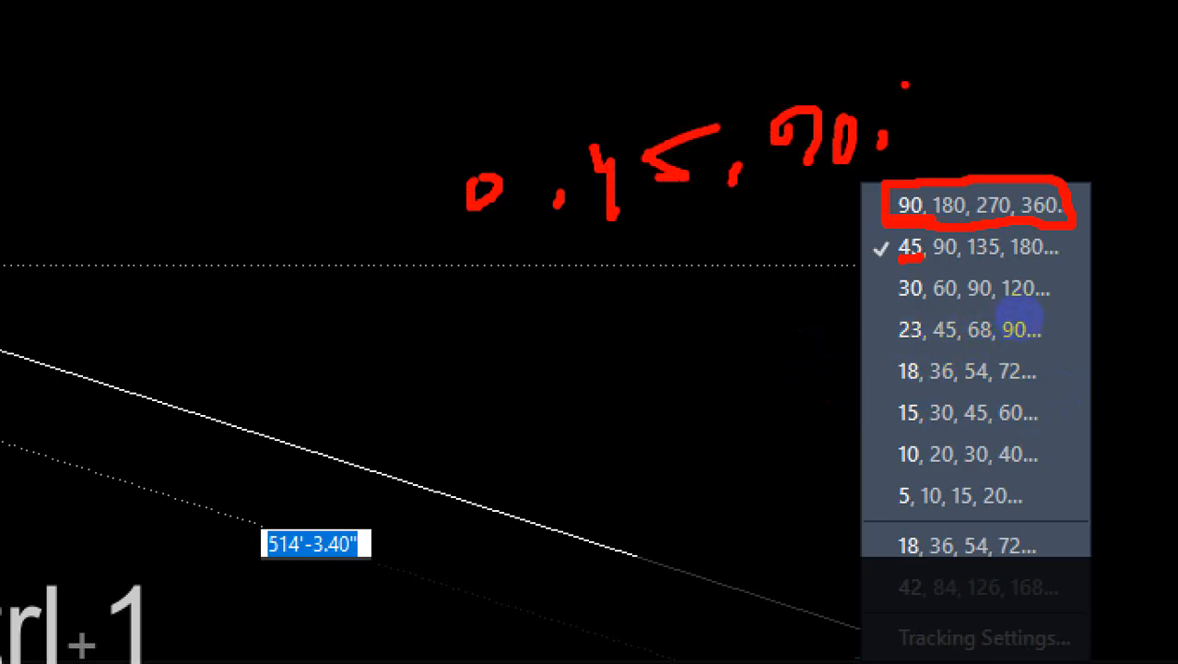
{"action": "left_click_drag", "start_coordinate": [906, 85], "coordinate": [922, 140]}
{"action": "mouse_move", "coordinate": [937, 99]}
{"action": "left_mouse_down"}
{"action": "mouse_move", "coordinate": [1036, 135]}
{"action": "mouse_move", "coordinate": [979, 145]}
{"action": "left_mouse_up"}
{"action": "mouse_move", "coordinate": [1026, 69]}
{"action": "left_mouse_down"}
{"action": "mouse_move", "coordinate": [1039, 103]}
{"action": "mouse_move", "coordinate": [1053, 51]}
{"action": "left_mouse_up"}
{"action": "left_click_drag", "start_coordinate": [521, 281], "coordinate": [525, 355]}
{"action": "mouse_move", "coordinate": [645, 286]}
{"action": "left_mouse_down"}
{"action": "mouse_move", "coordinate": [589, 313]}
{"action": "mouse_move", "coordinate": [645, 318]}
{"action": "left_mouse_up"}
{"action": "mouse_move", "coordinate": [710, 276]}
{"action": "left_mouse_down"}
{"action": "mouse_move", "coordinate": [705, 318]}
{"action": "mouse_move", "coordinate": [726, 263]}
{"action": "left_mouse_up"}
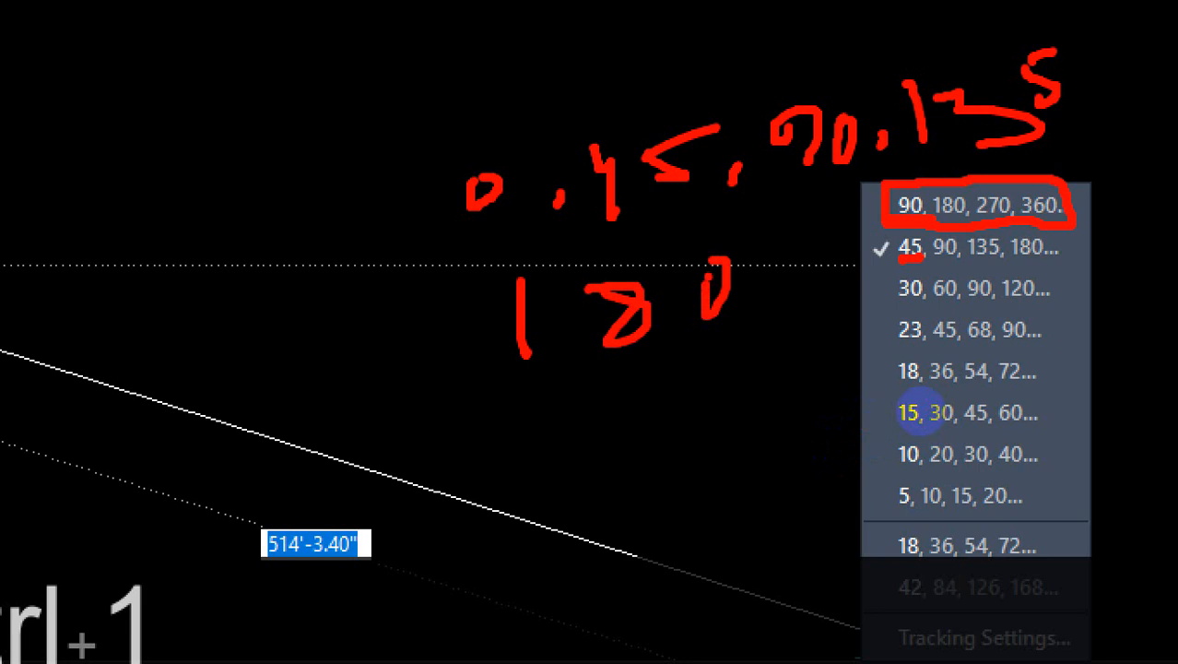
{"action": "key", "text": "Escape"}
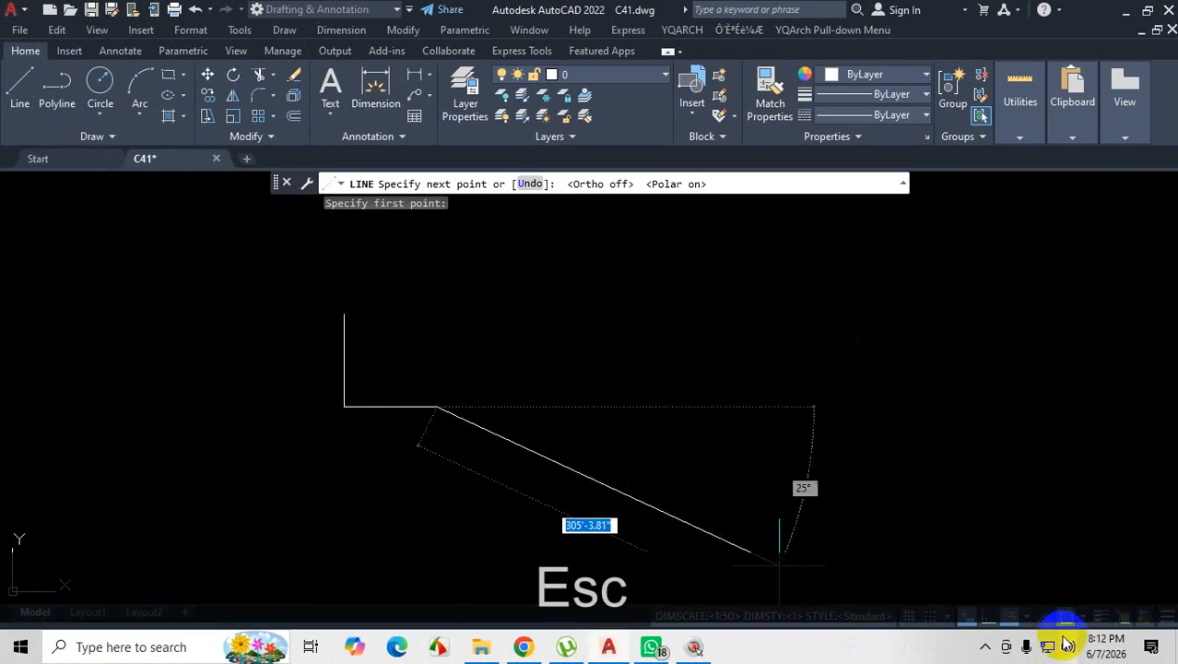
Switch the polar tracking increment to 30, 60, 90, 120 and return it to 45, 90, 135, 180.
{"action": "left_click", "coordinate": [1026, 616]}
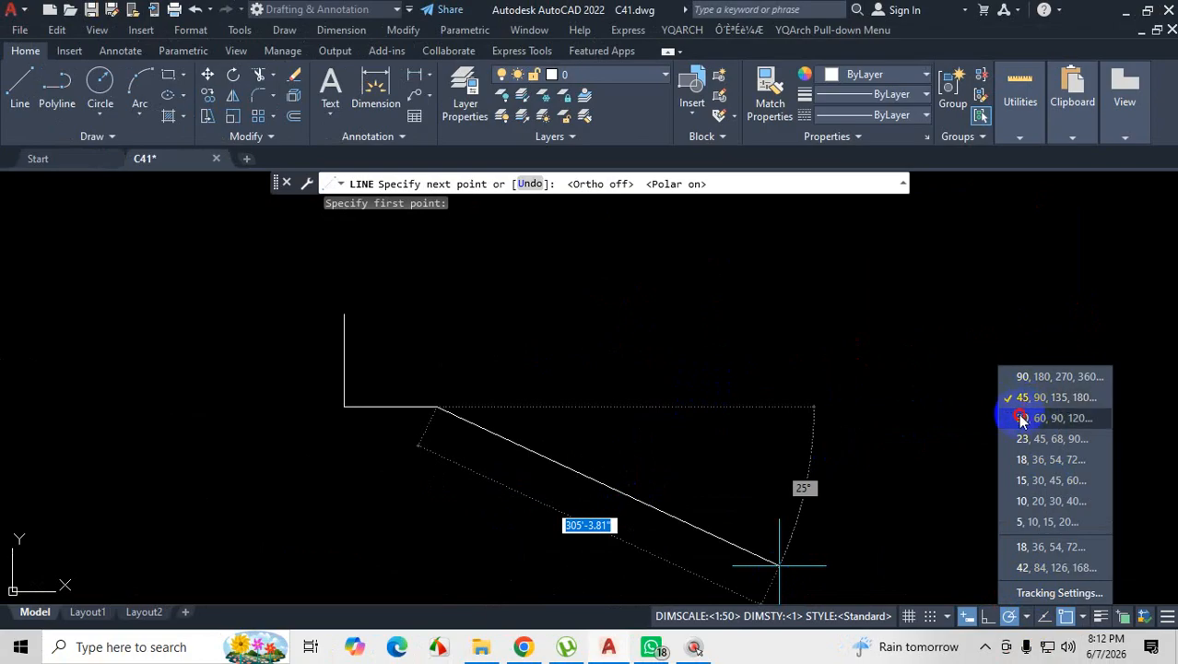
{"action": "left_click", "coordinate": [1023, 417]}
{"action": "left_click", "coordinate": [1030, 614]}
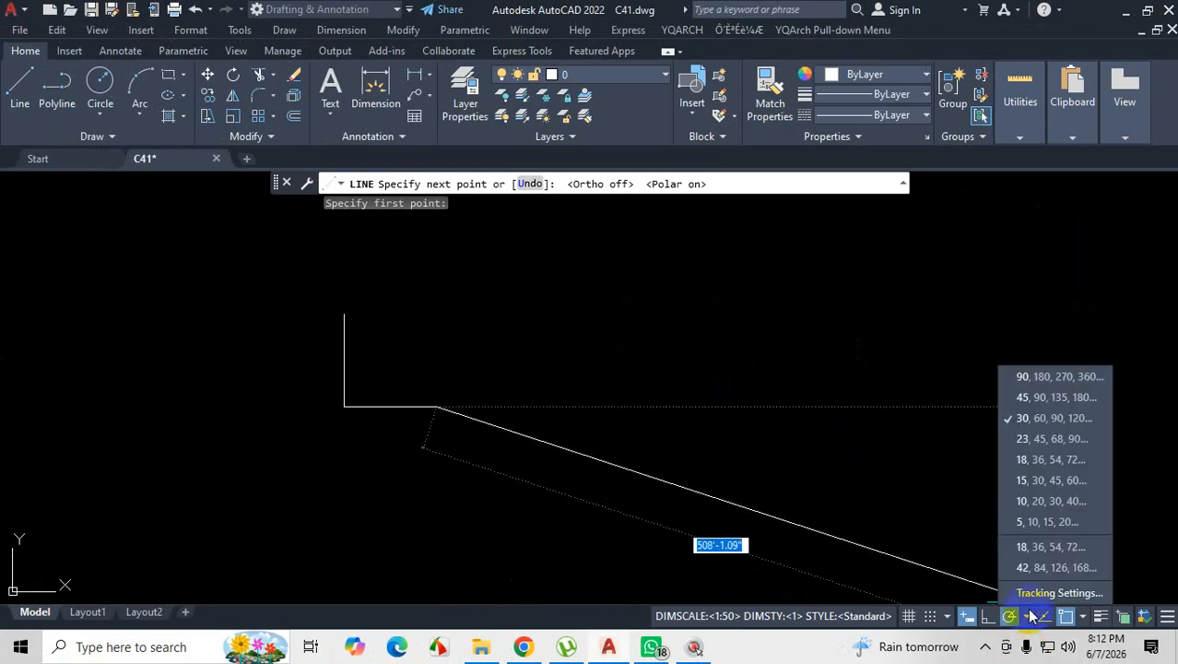
{"action": "left_click", "coordinate": [1023, 420]}
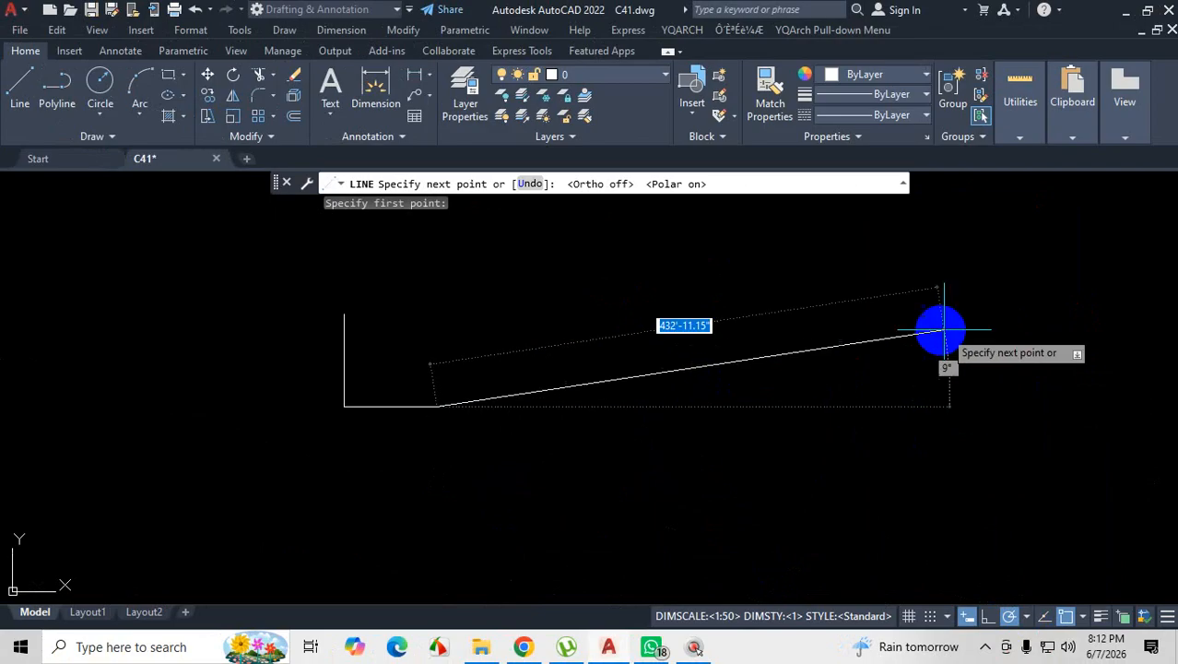
Turn Polar Tracking off and on again to compare free and angle-restricted movement of the line's endpoint.
{"action": "scroll", "coordinate": [516, 433], "scroll_direction": "down", "scroll_amount": 3}
{"action": "scroll", "coordinate": [553, 437], "scroll_direction": "up", "scroll_amount": 2}
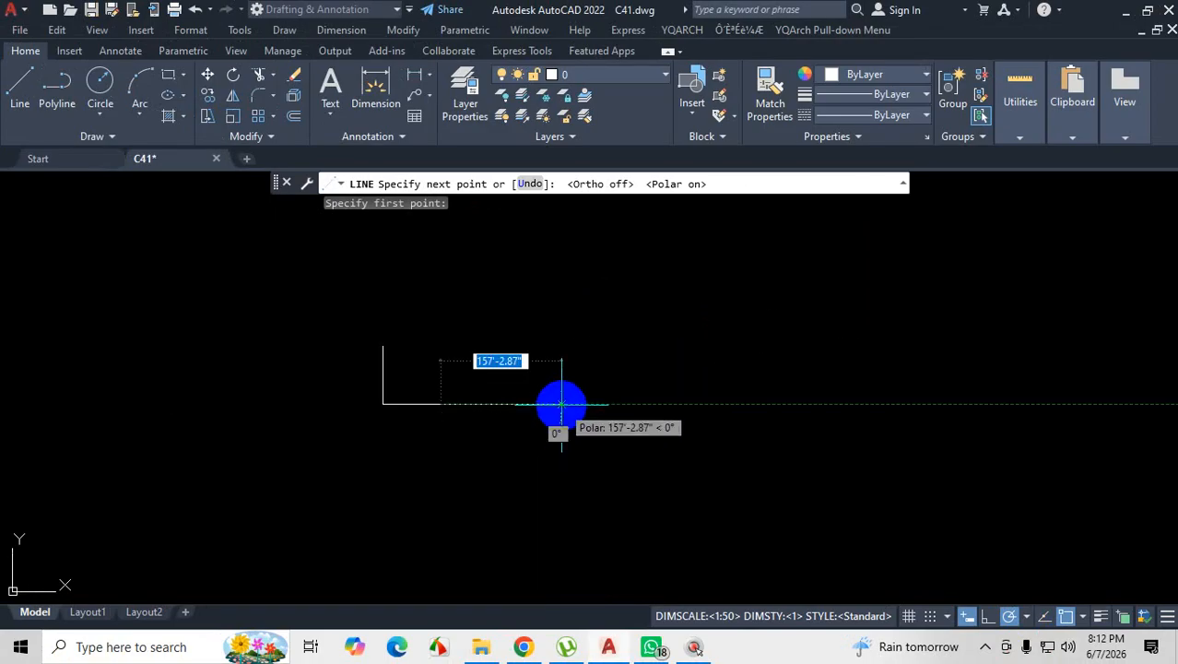
{"action": "left_click", "coordinate": [1008, 615]}
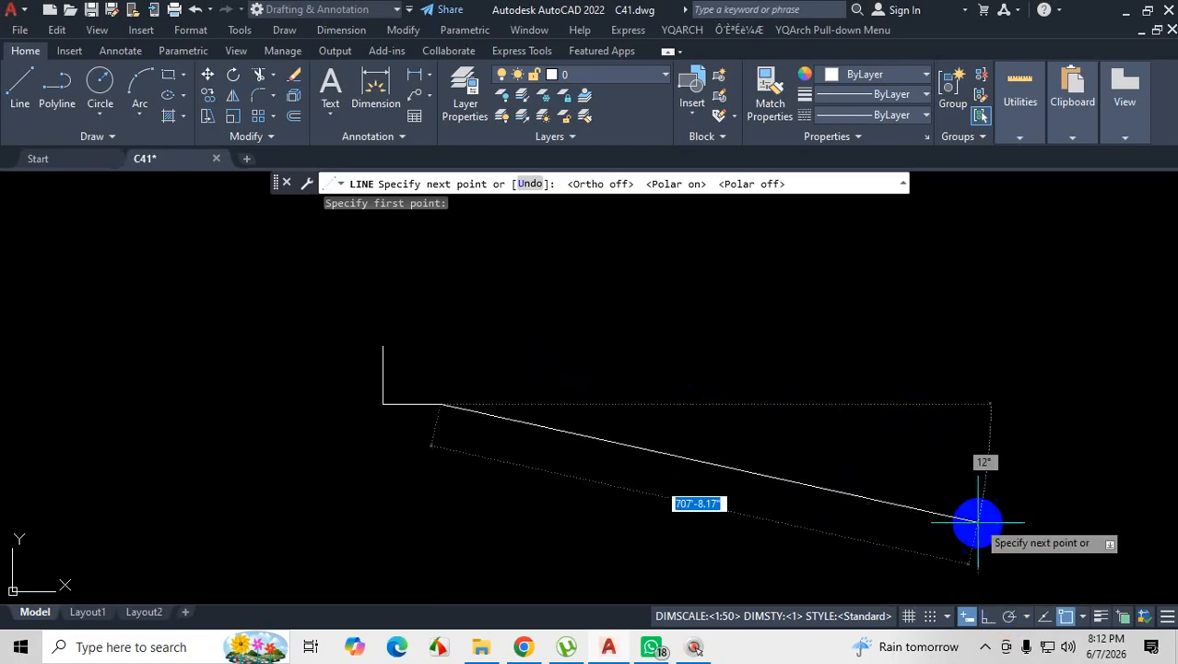
{"action": "left_click", "coordinate": [1008, 616]}
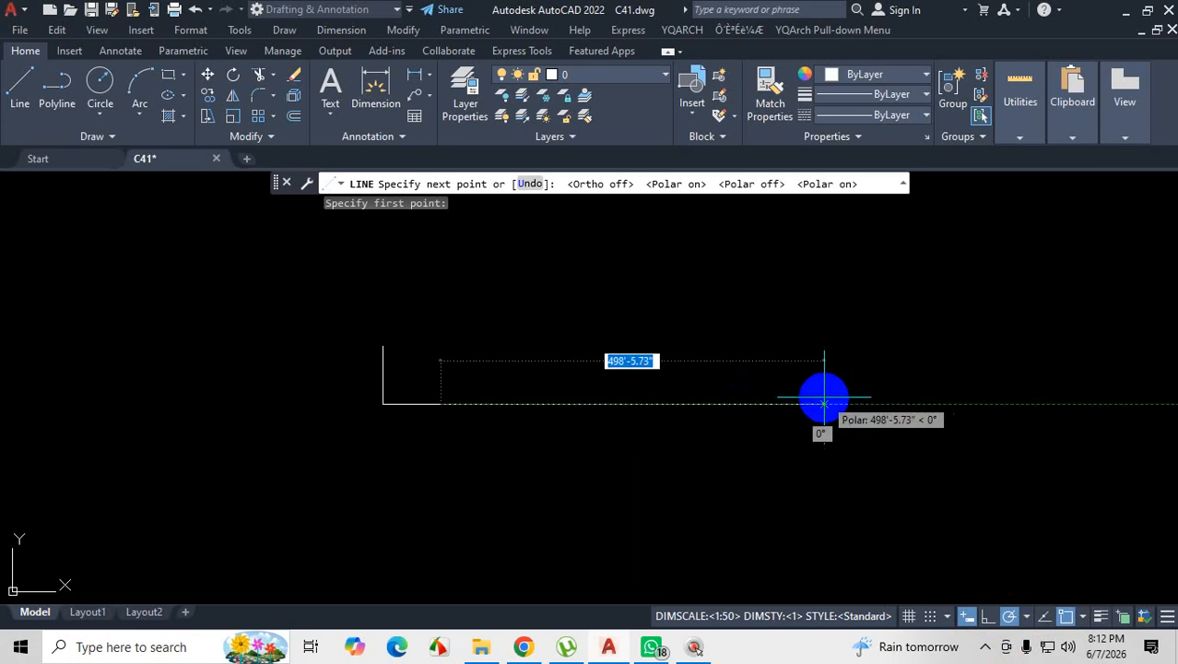
Draw a 135' line rising to the right at 45° from the horizontal line's right end.
{"action": "scroll", "coordinate": [433, 350], "scroll_direction": "up", "scroll_amount": 2}
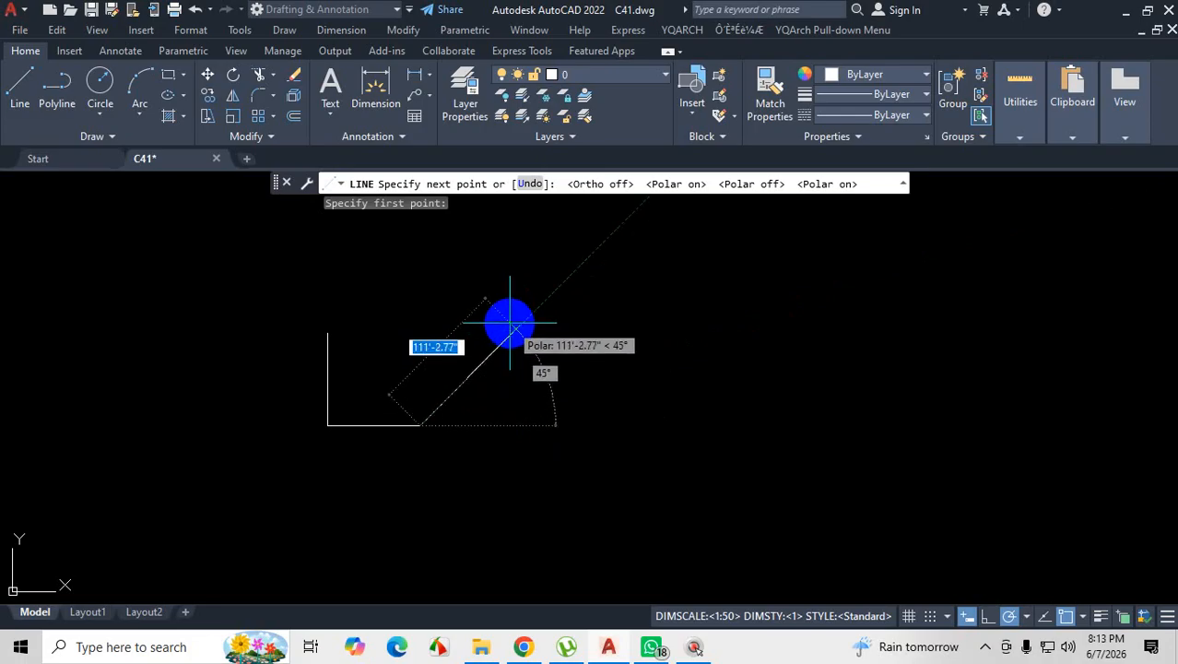
{"action": "scroll", "coordinate": [510, 323], "scroll_direction": "down", "scroll_amount": 3}
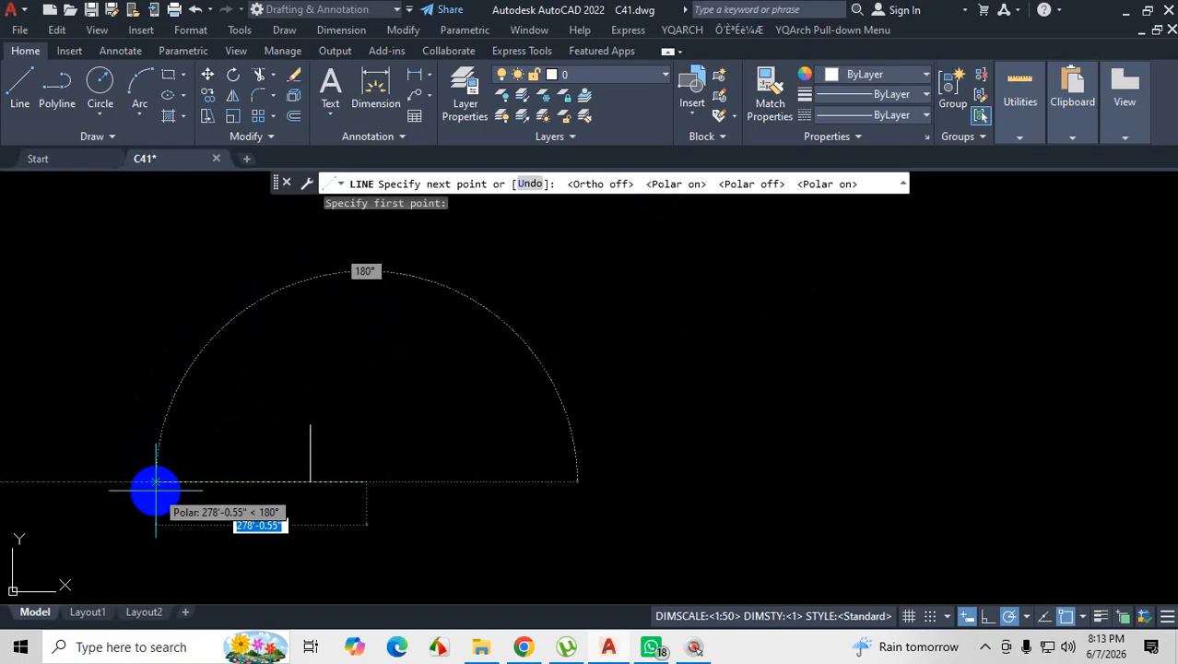
{"action": "scroll", "coordinate": [333, 321], "scroll_direction": "down", "scroll_amount": 5}
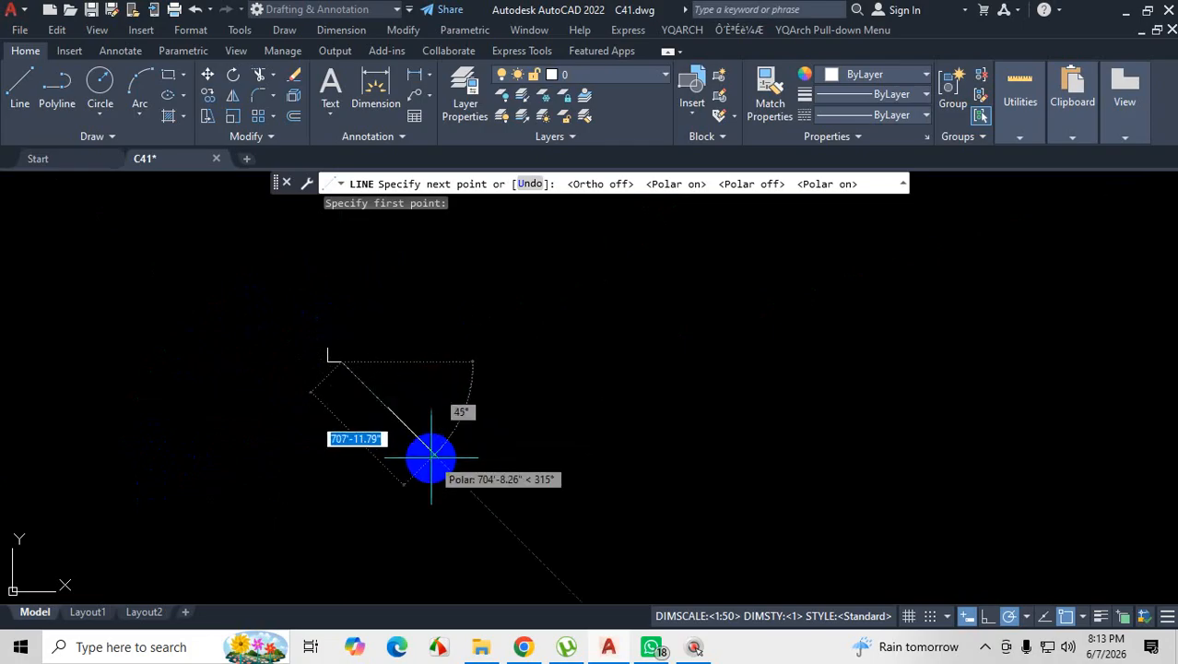
{"action": "scroll", "coordinate": [363, 342], "scroll_direction": "up", "scroll_amount": 5}
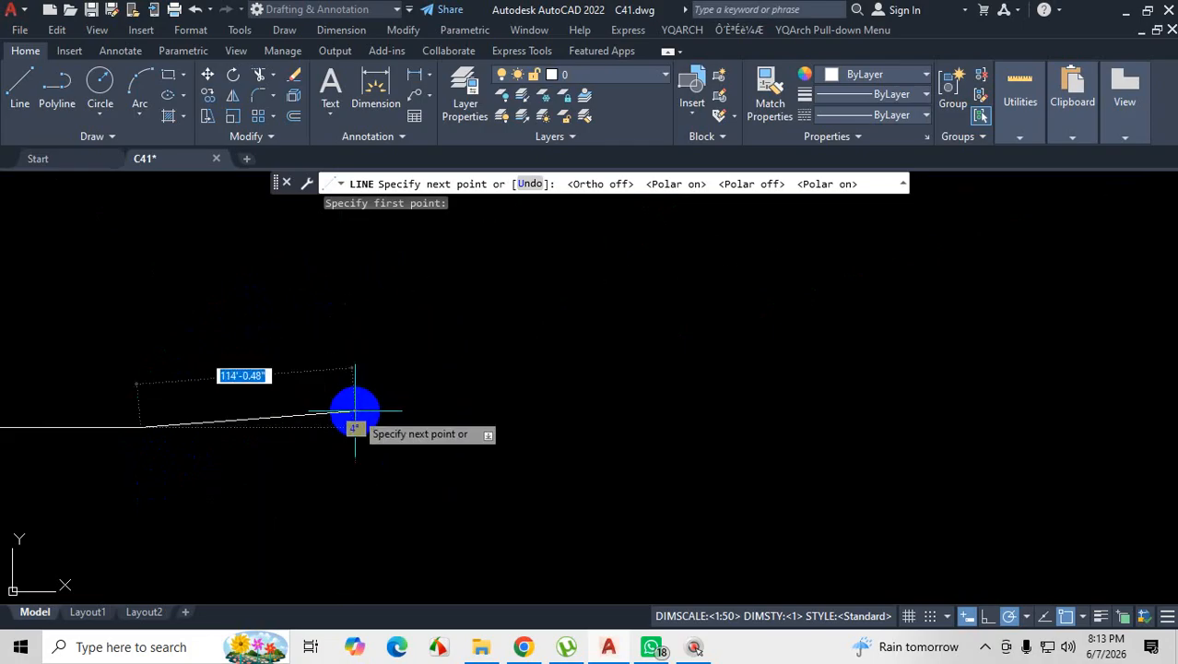
{"action": "scroll", "coordinate": [443, 415], "scroll_direction": "down", "scroll_amount": 1}
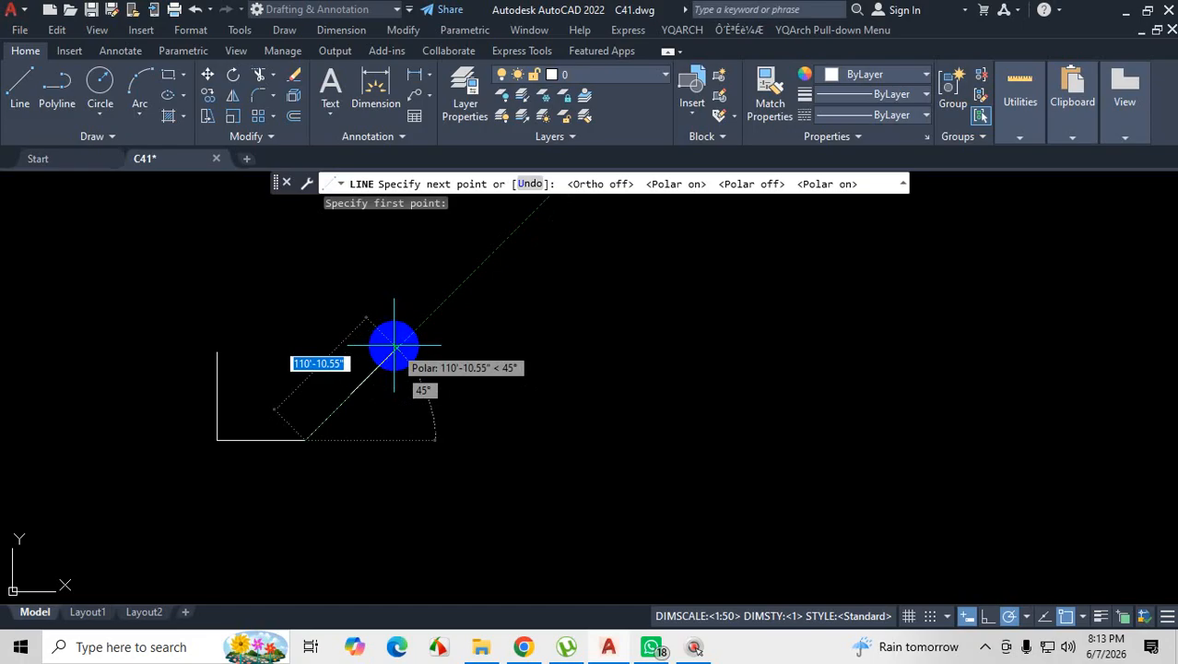
{"action": "type", "text": "135"}
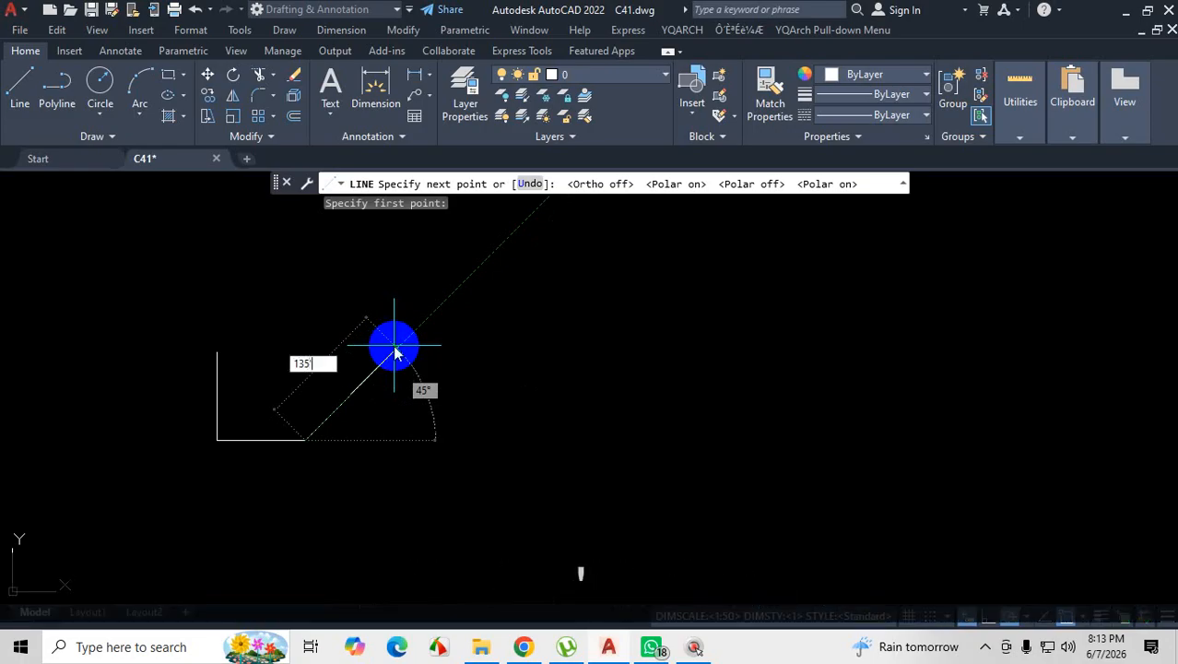
{"action": "key", "text": "Return"}
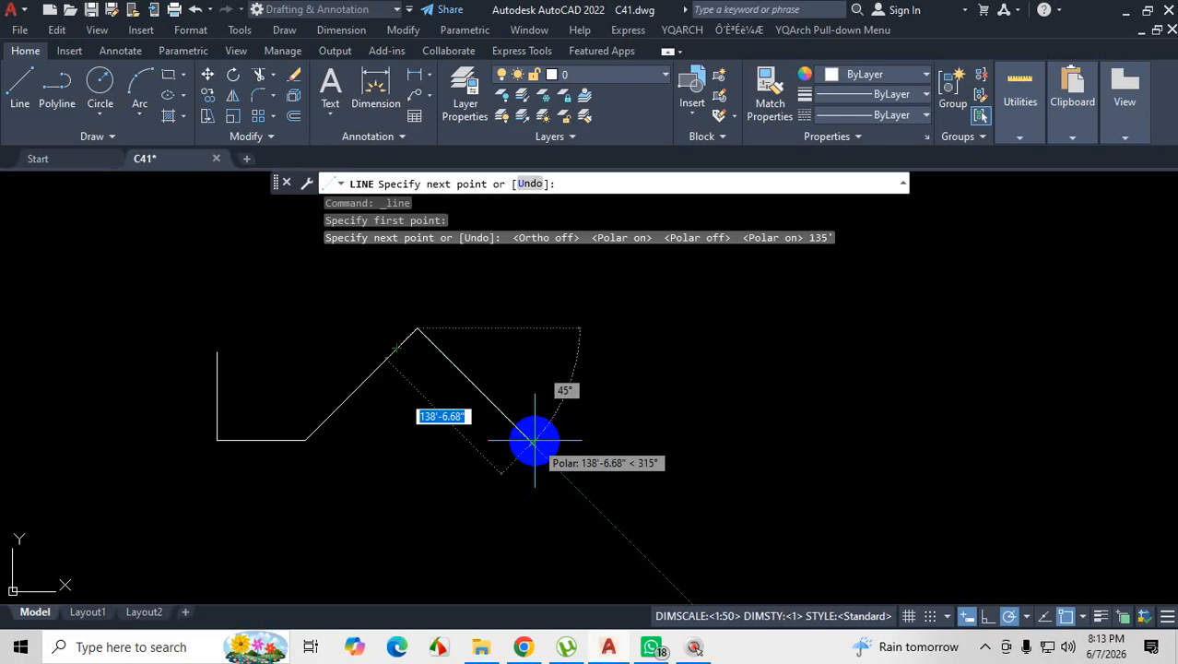
Continue from the peak with a 135' line descending to the right at 315°.
{"action": "type", "text": "13"}
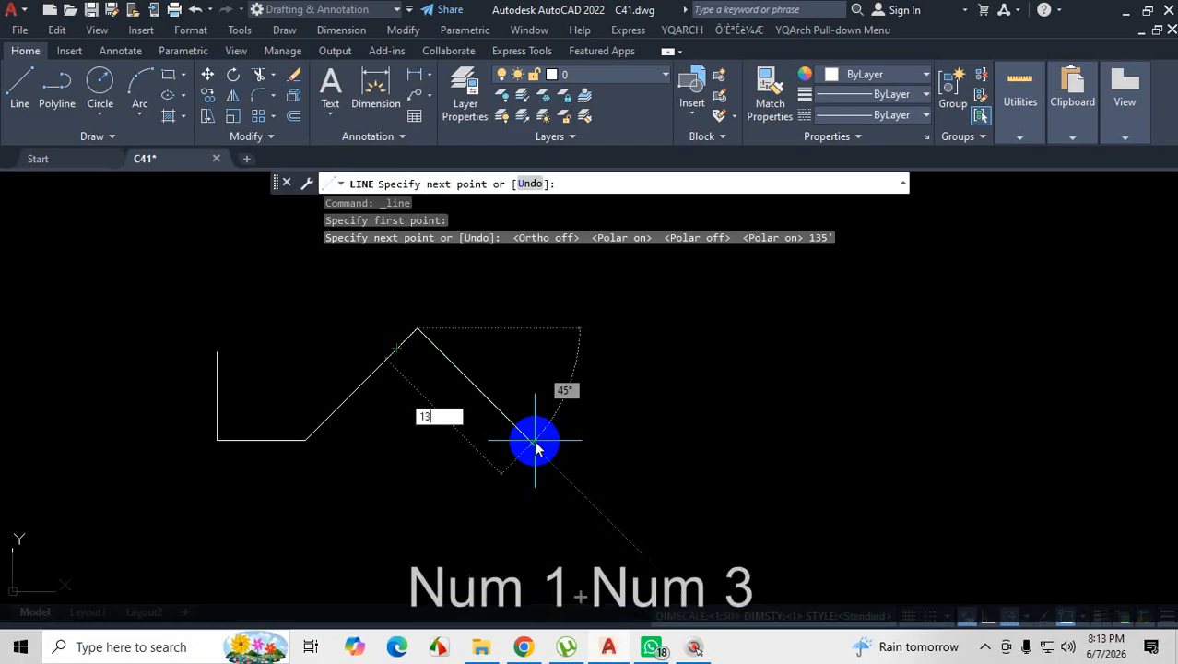
{"action": "type", "text": "5"}
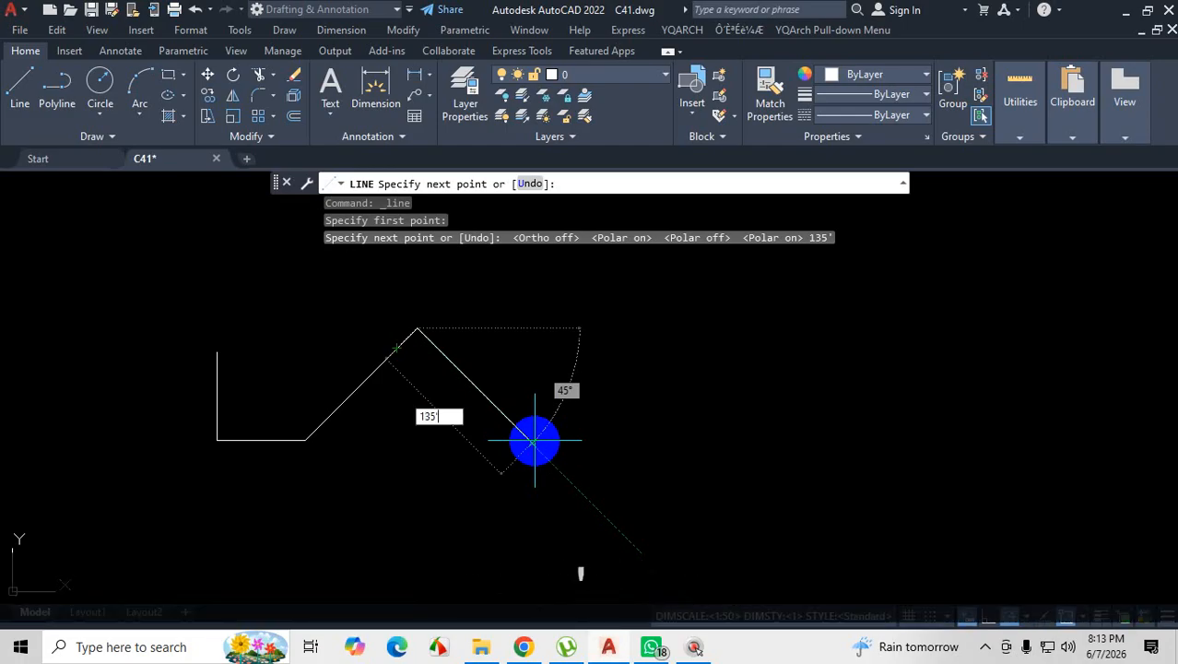
{"action": "key", "text": "Return"}
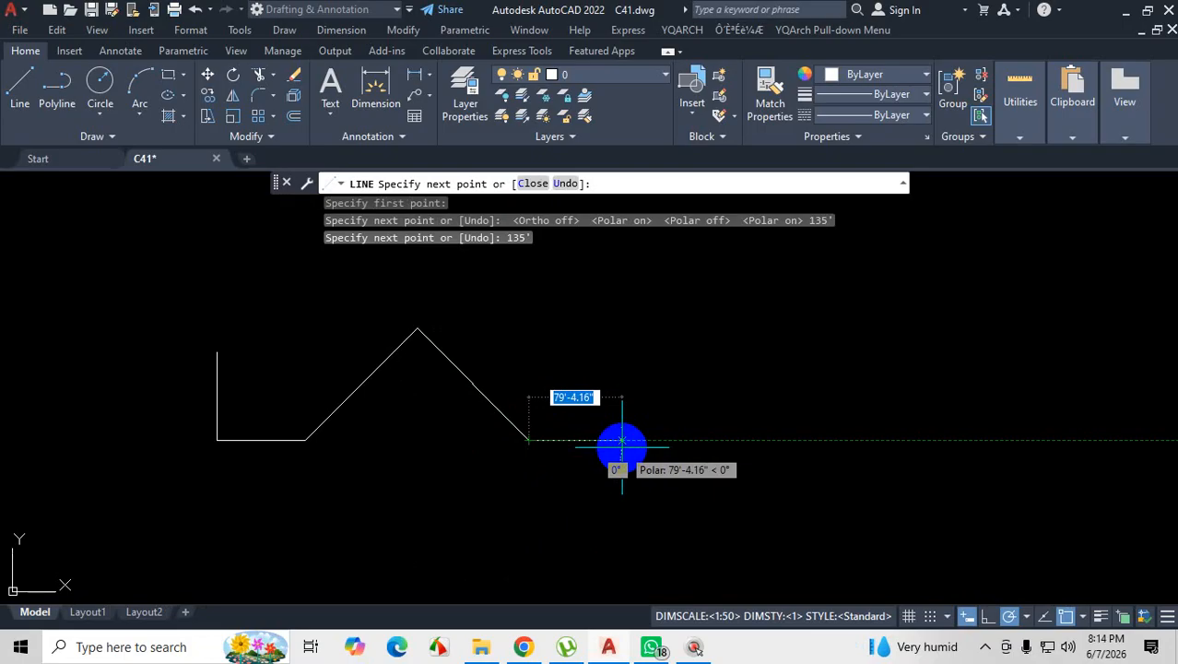
Add a 75' horizontal line to the right and a 75' vertical line upward from its end.
{"action": "type", "text": "75'"}
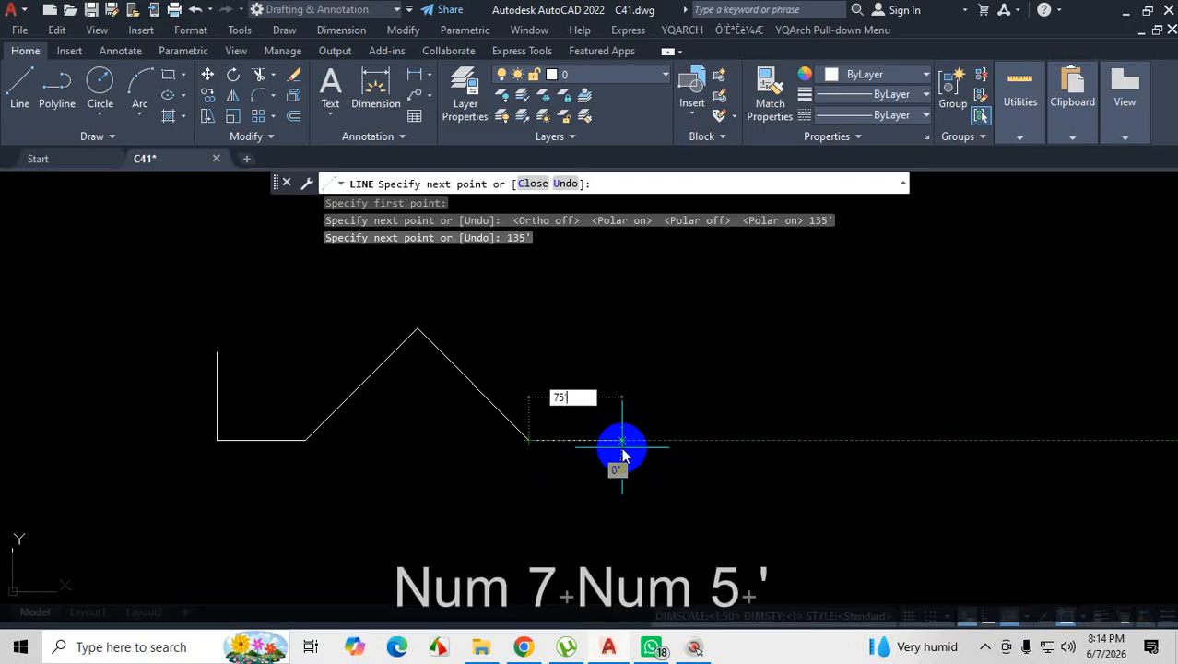
{"action": "key", "text": "Return"}
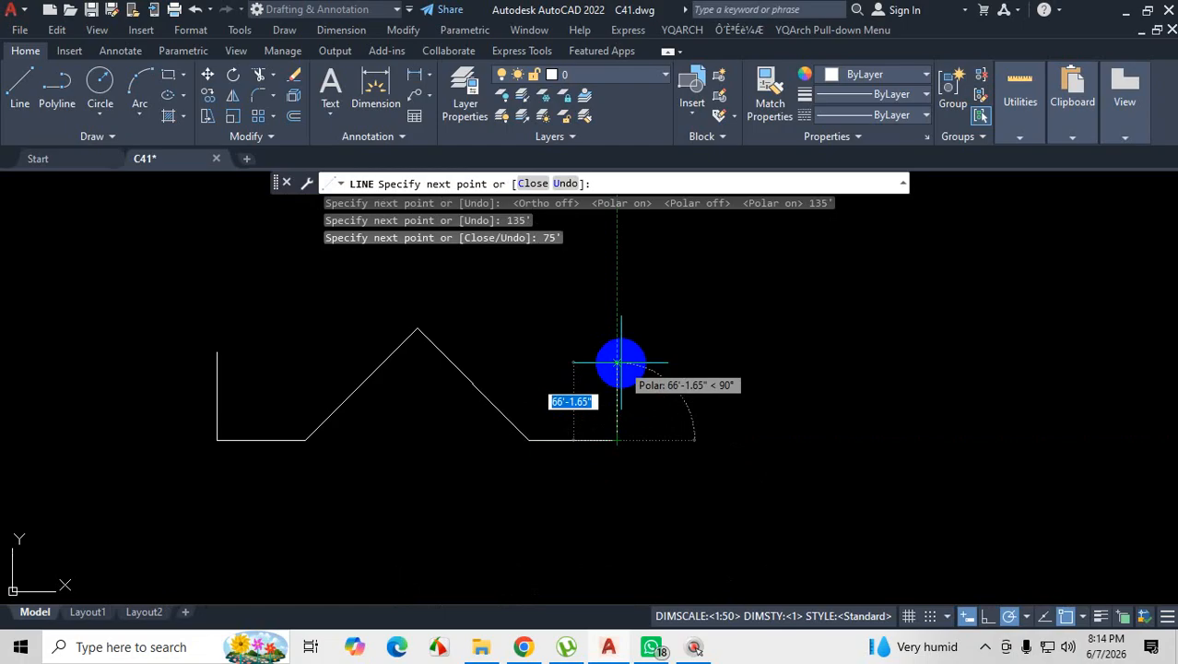
{"action": "type", "text": "75'"}
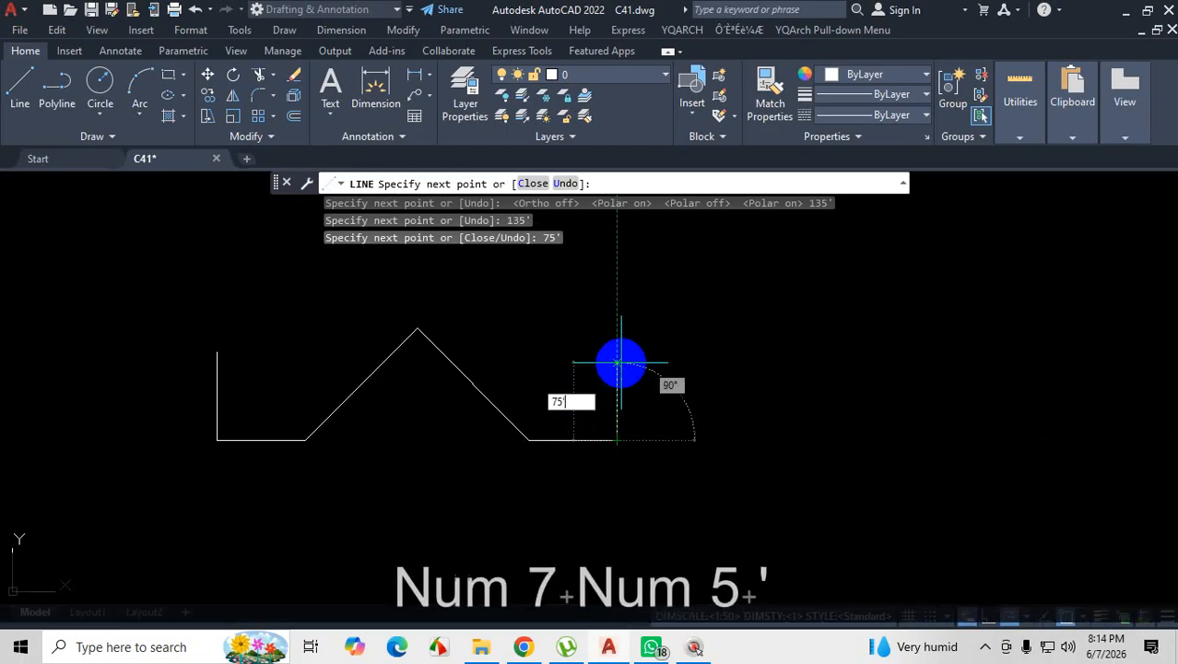
{"action": "key", "text": "Return"}
Draw a 135' line rising to the left at 135° from the top of the 75' vertical edge.
{"action": "scroll", "coordinate": [629, 391], "scroll_direction": "down", "scroll_amount": 4}
{"action": "scroll", "coordinate": [611, 339], "scroll_direction": "up", "scroll_amount": 4}
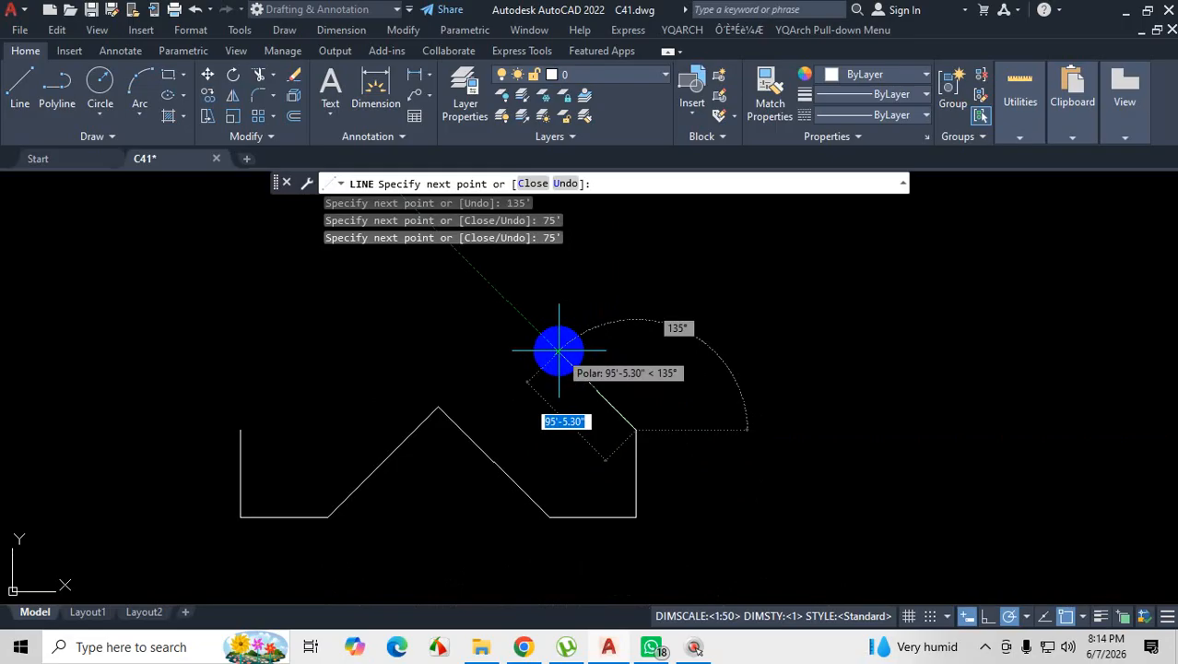
{"action": "scroll", "coordinate": [557, 350], "scroll_direction": "down", "scroll_amount": 2}
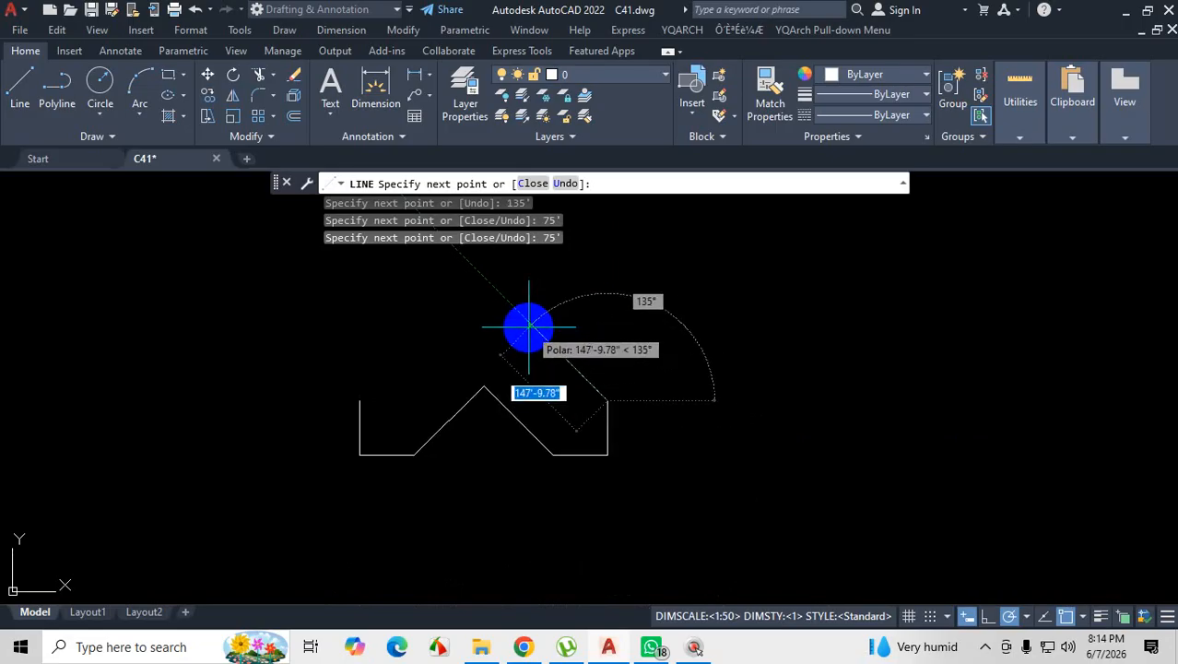
{"action": "type", "text": "1"}
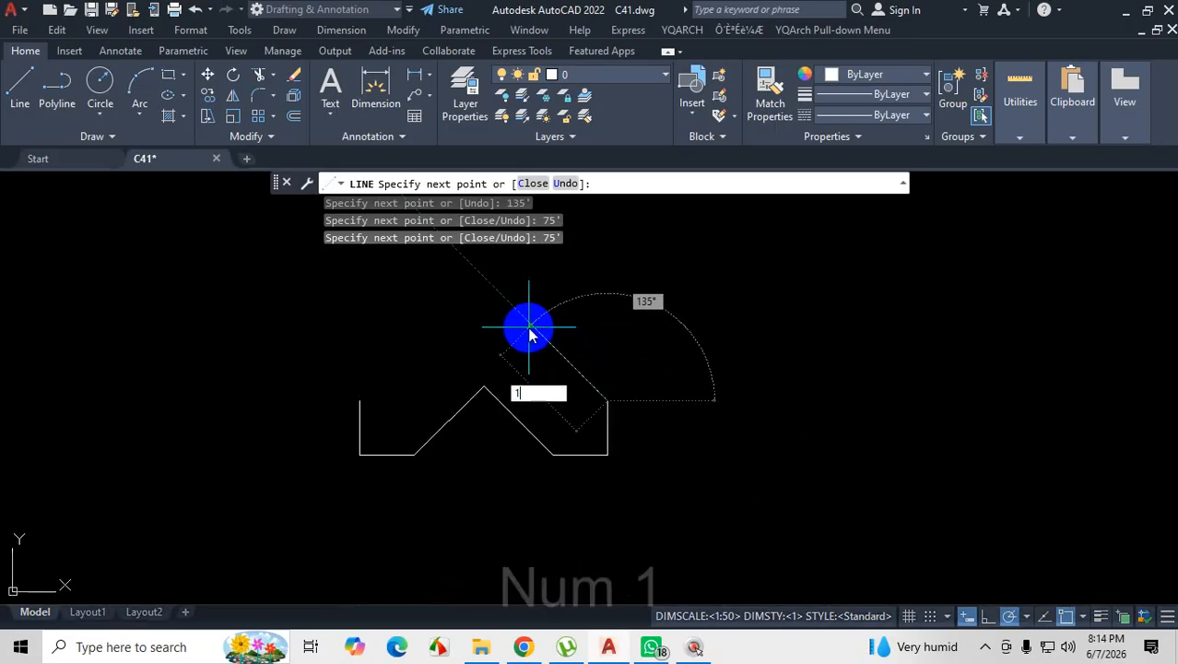
{"action": "type", "text": "35'"}
{"action": "key", "text": "Return"}
Continue with a 135' line rising to the right at 45° from the inner corner.
{"action": "scroll", "coordinate": [562, 364], "scroll_direction": "down", "scroll_amount": 3}
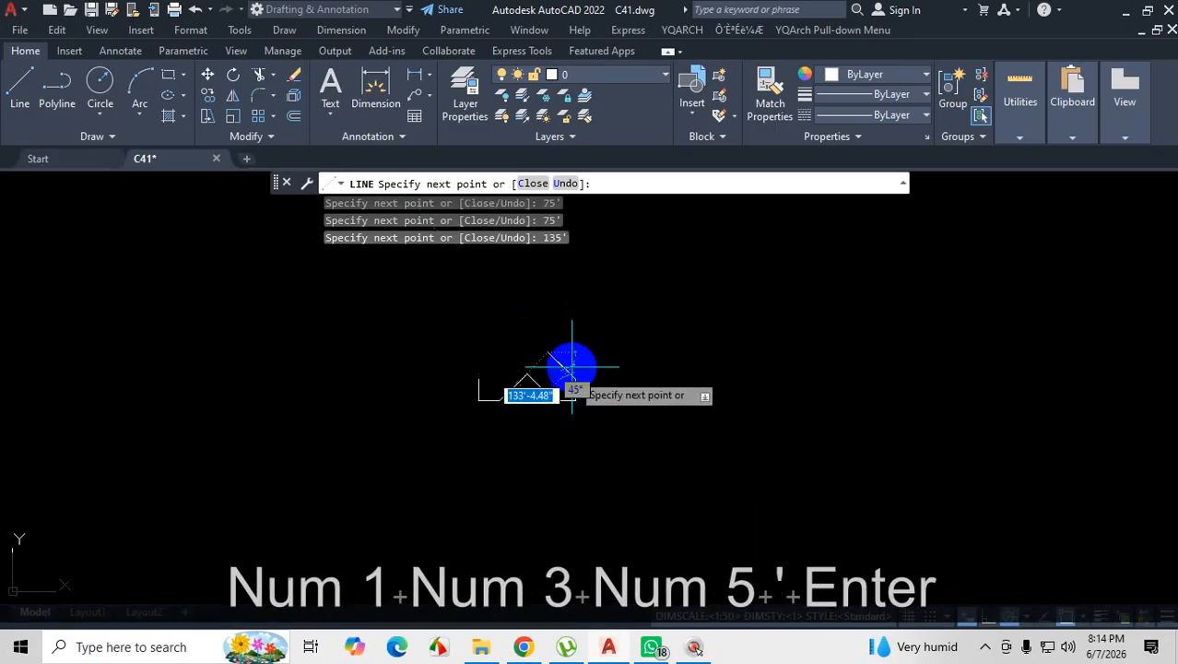
{"action": "scroll", "coordinate": [585, 309], "scroll_direction": "up", "scroll_amount": 3}
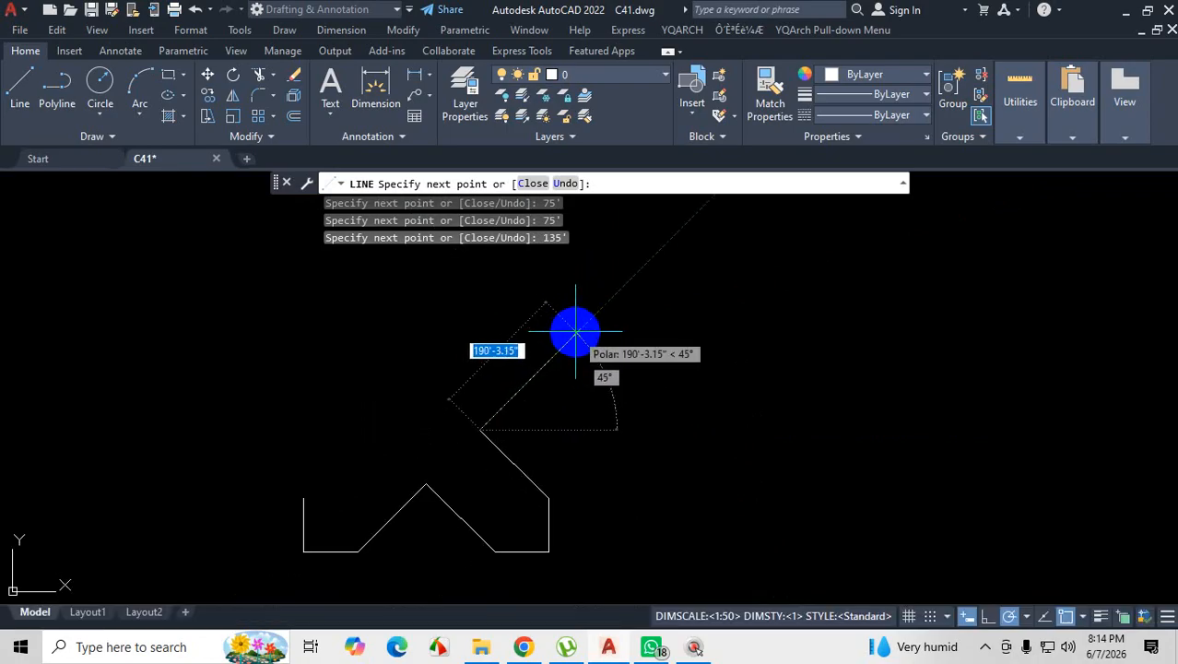
{"action": "type", "text": "135'"}
{"action": "key", "text": "Return"}
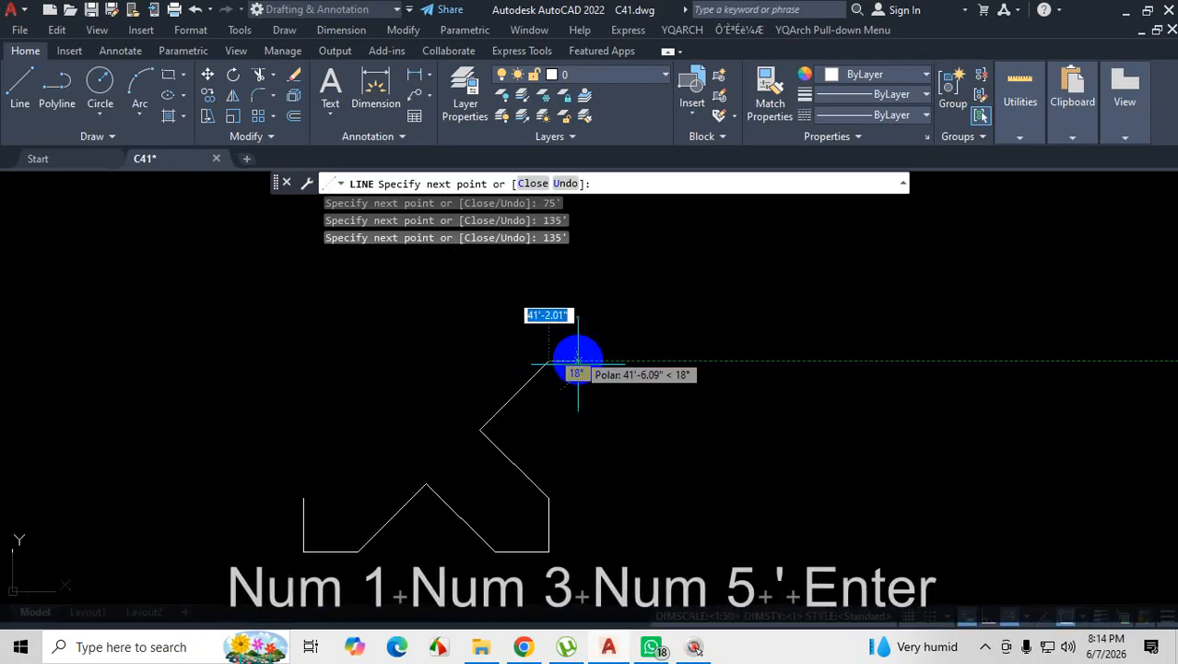
Add a 75' vertical line upward and a 75' horizontal line to the left to cap the upper-right arm.
{"action": "scroll", "coordinate": [577, 365], "scroll_direction": "down", "scroll_amount": 3}
{"action": "scroll", "coordinate": [572, 326], "scroll_direction": "up", "scroll_amount": 3}
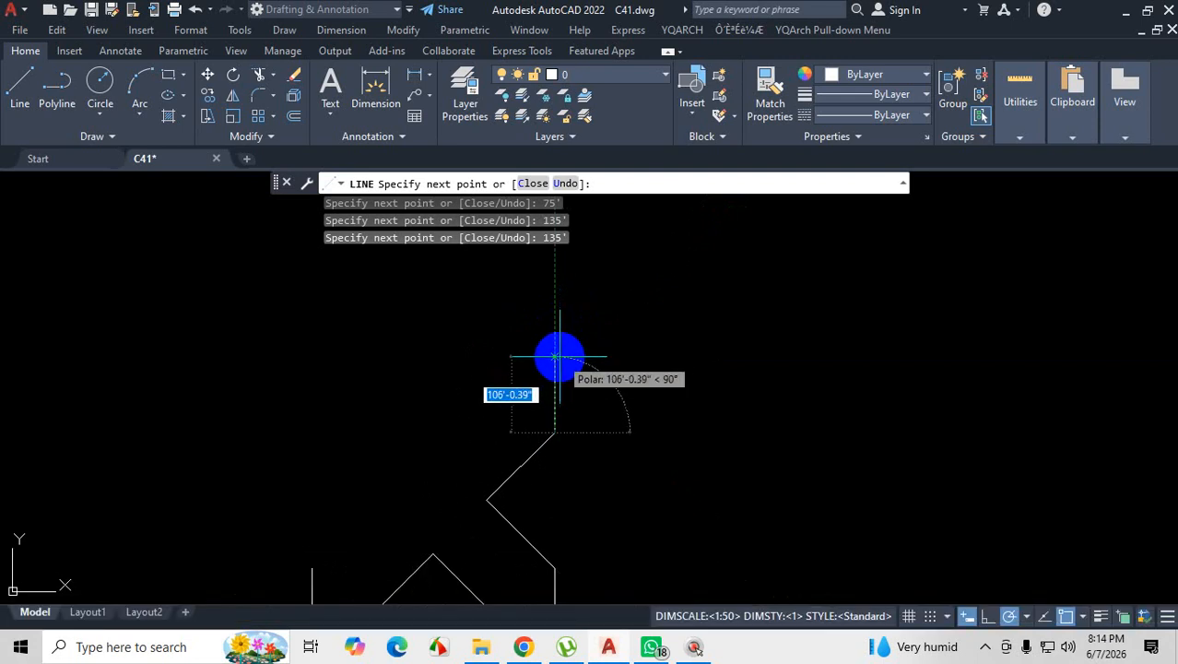
{"action": "type", "text": "75'"}
{"action": "key", "text": "Return"}
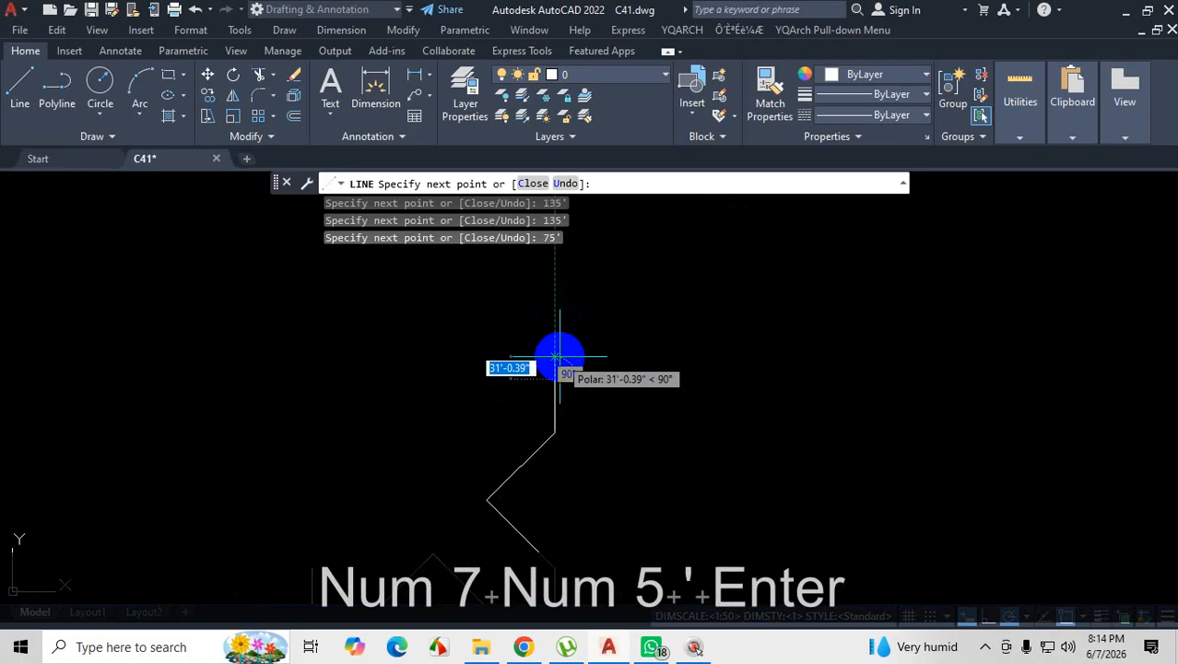
{"action": "scroll", "coordinate": [532, 371], "scroll_direction": "down", "scroll_amount": 4}
{"action": "scroll", "coordinate": [421, 353], "scroll_direction": "up", "scroll_amount": 2}
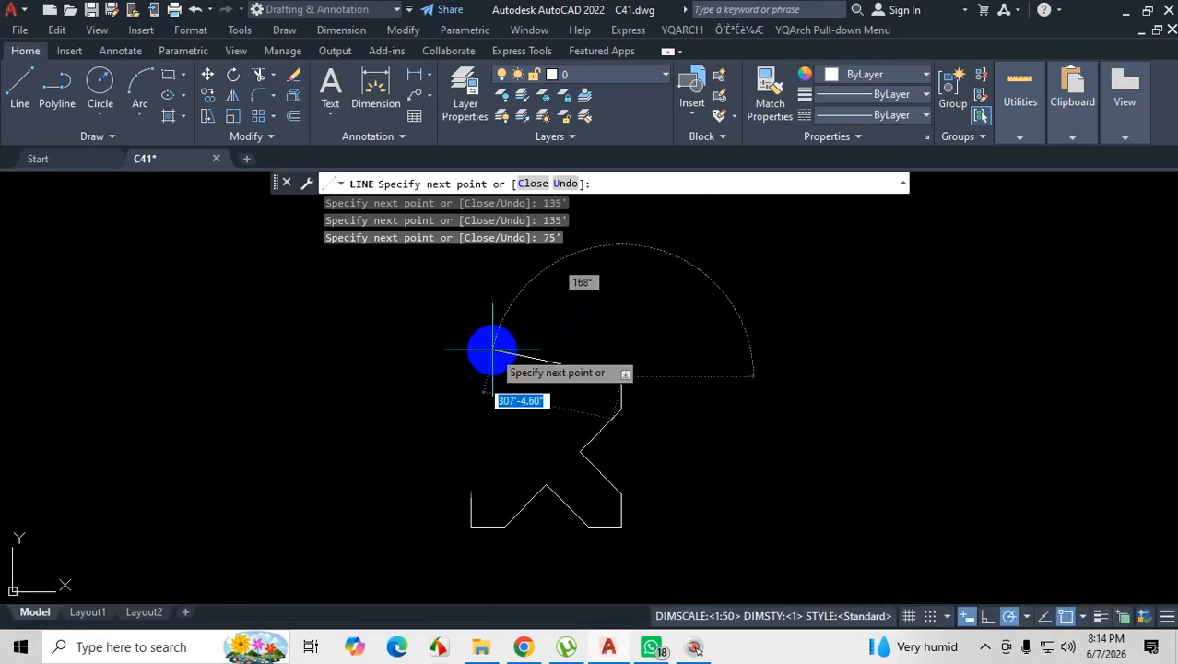
{"action": "scroll", "coordinate": [564, 400], "scroll_direction": "up", "scroll_amount": 2}
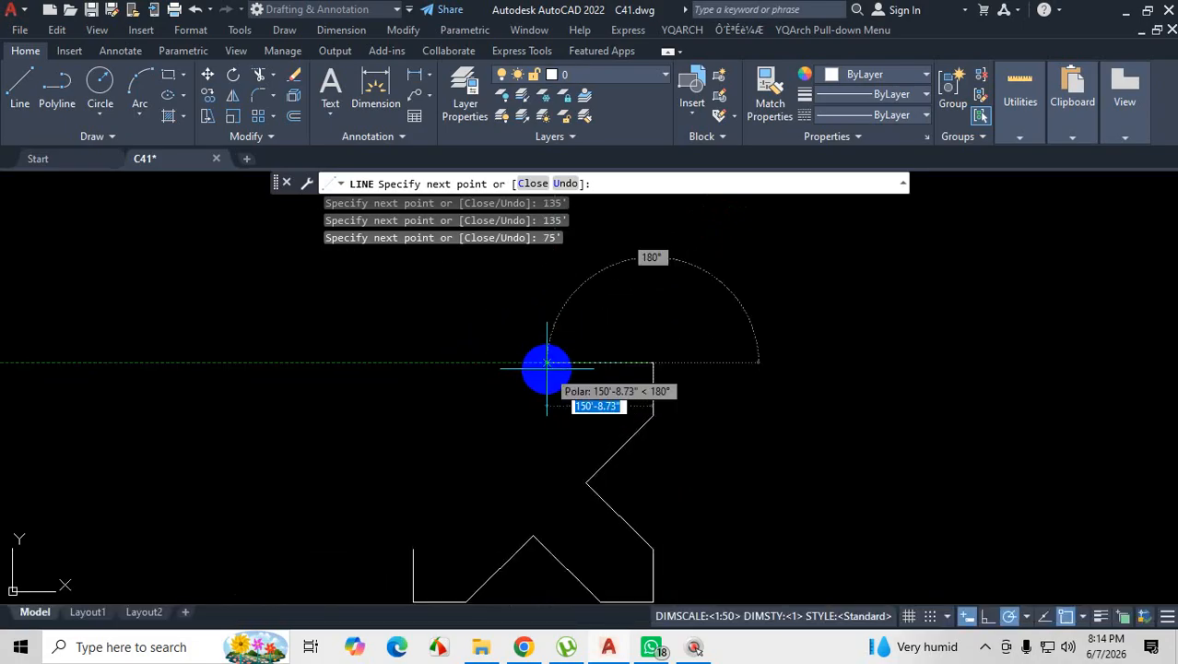
{"action": "type", "text": "5'"}
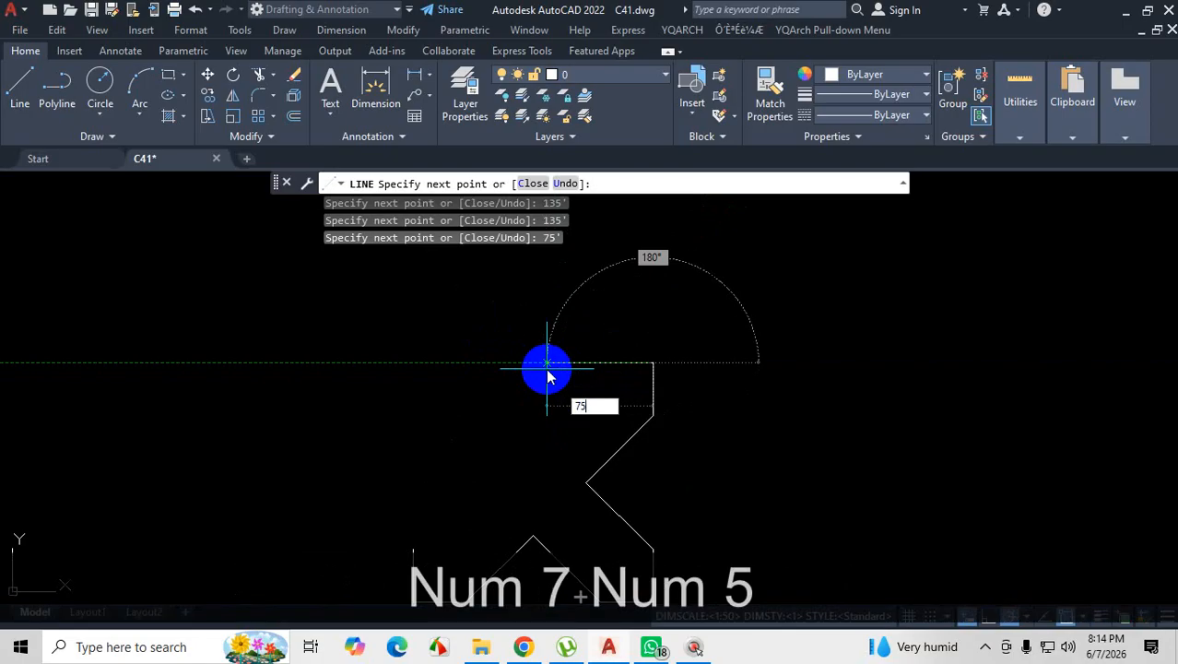
{"action": "key", "text": "Return"}
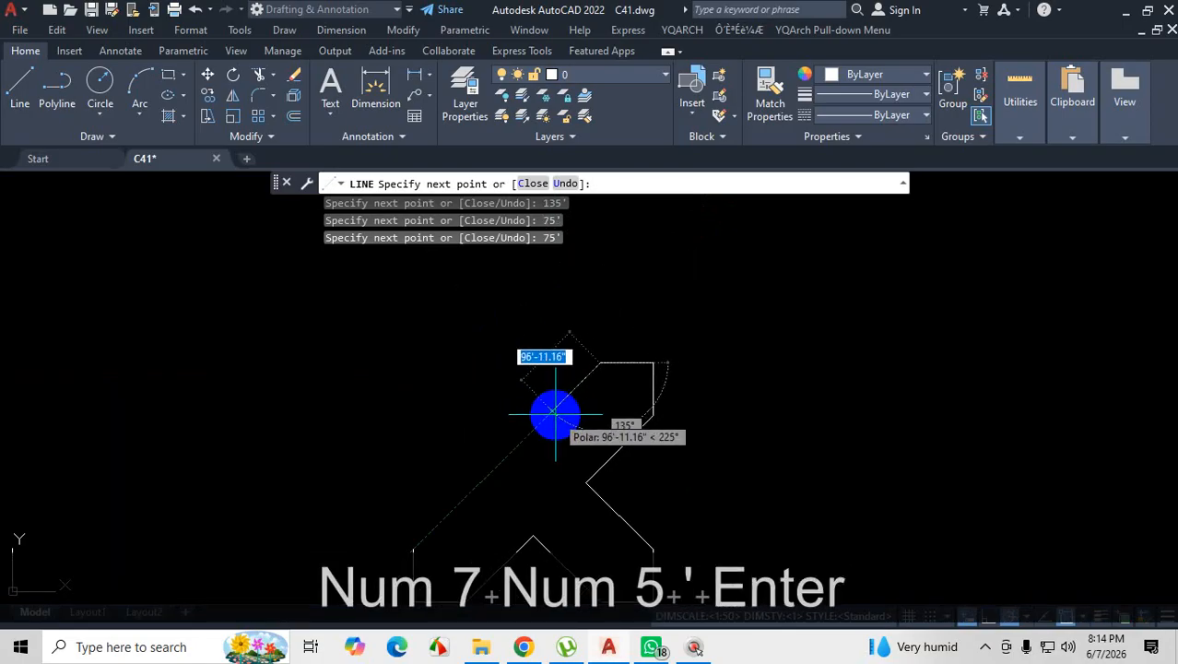
Draw a 135' line descending to the left from the upper-right arm's horizontal edge toward the centre.
{"action": "scroll", "coordinate": [540, 428], "scroll_direction": "up", "scroll_amount": 2}
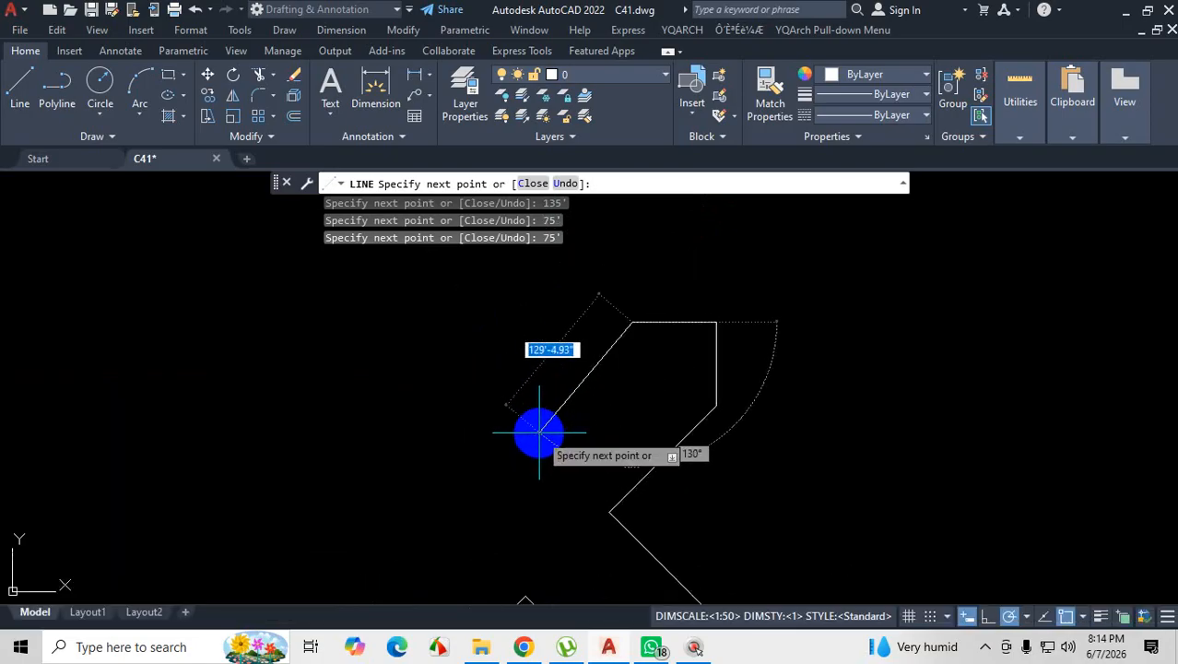
{"action": "type", "text": "135"}
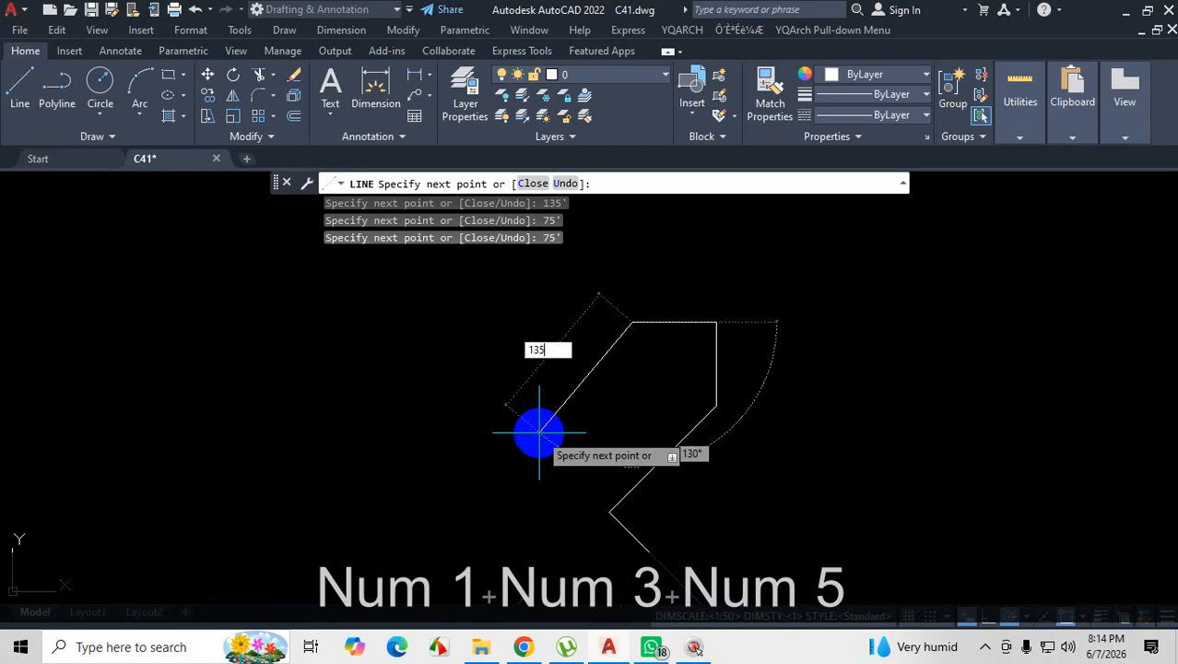
{"action": "type", "text": "'"}
{"action": "key", "text": "Return"}
Continue from the upper notch's lowest point with a 135' line rising to the left at 135°.
{"action": "scroll", "coordinate": [548, 406], "scroll_direction": "down", "scroll_amount": 3}
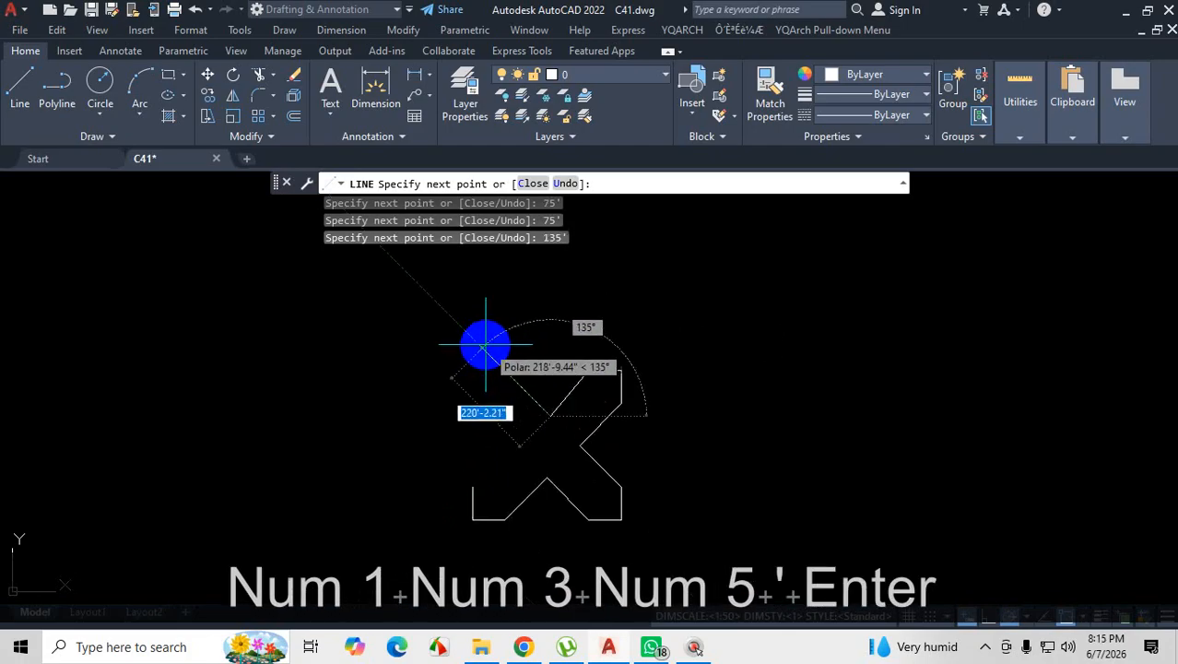
{"action": "scroll", "coordinate": [488, 345], "scroll_direction": "up", "scroll_amount": 3}
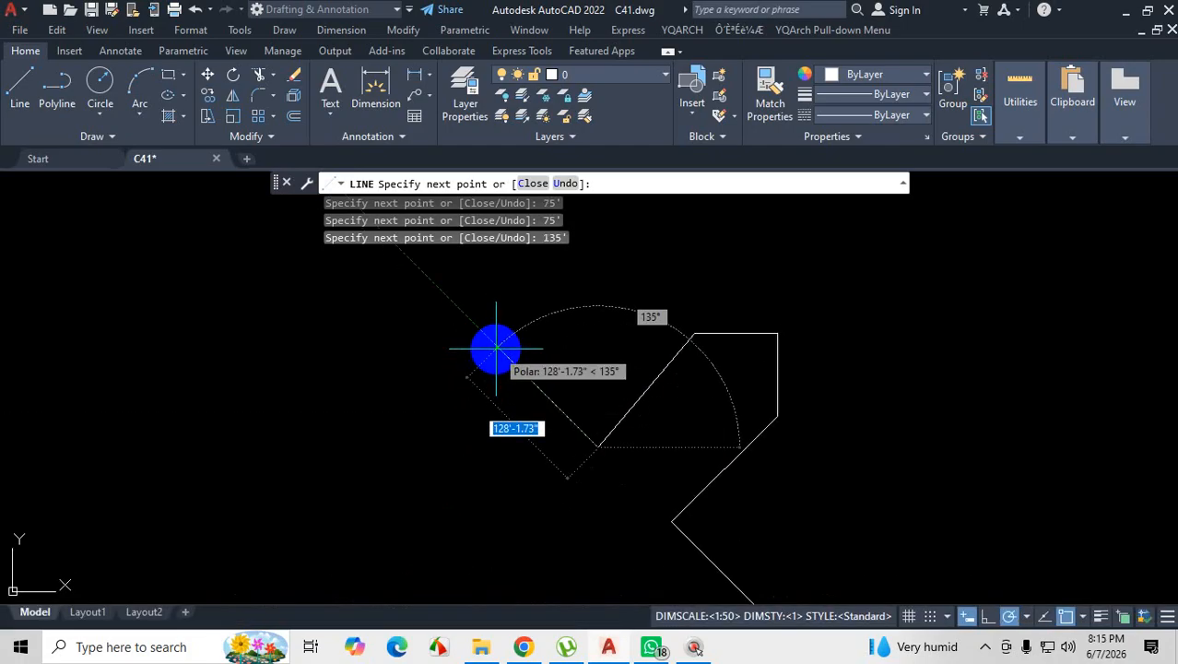
{"action": "type", "text": "135'"}
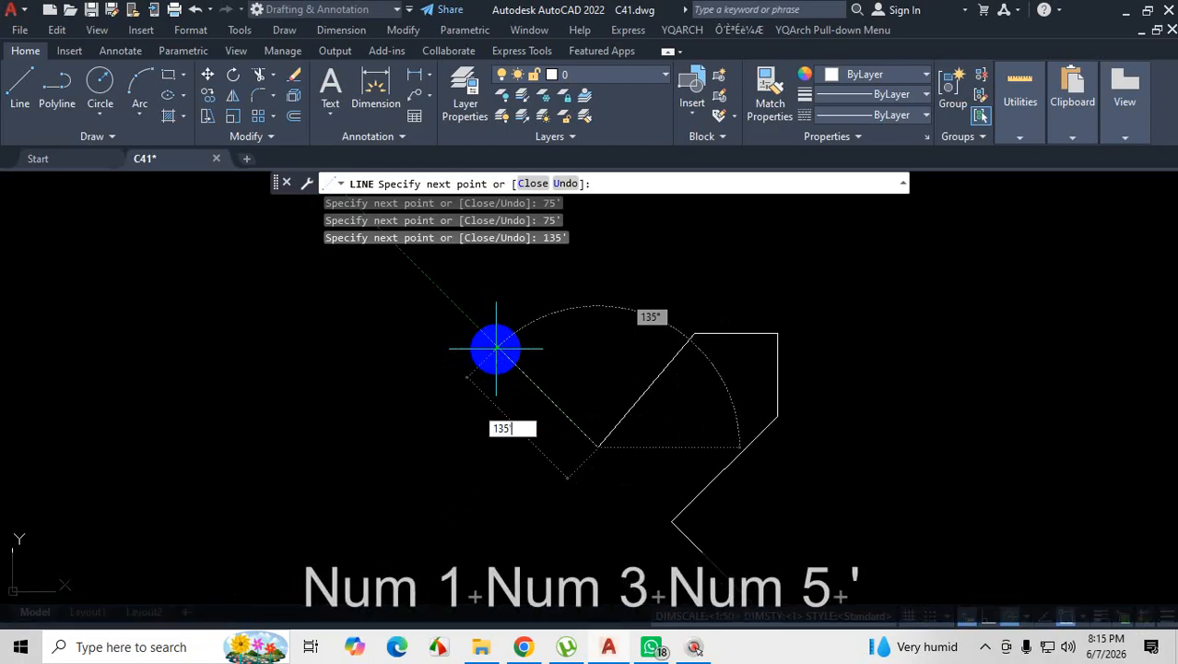
{"action": "key", "text": "Return"}
Cap the upper-left arm with a 75' horizontal line to the left and a 75' vertical line downward.
{"action": "scroll", "coordinate": [546, 326], "scroll_direction": "down", "scroll_amount": 4}
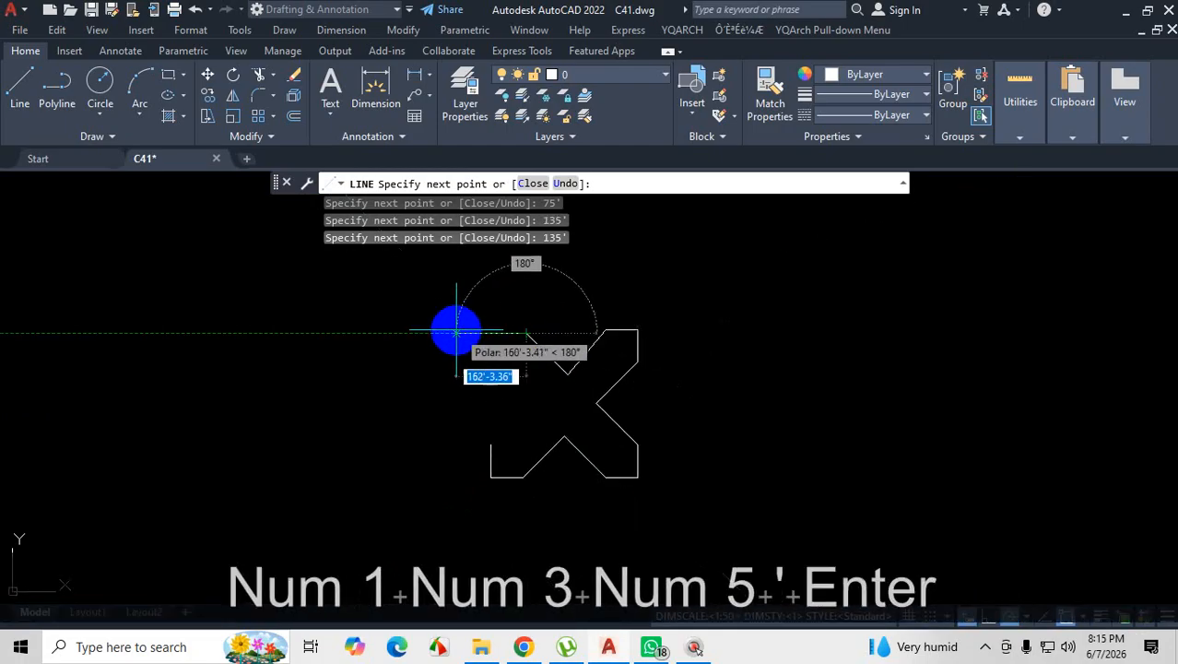
{"action": "scroll", "coordinate": [468, 333], "scroll_direction": "up", "scroll_amount": 4}
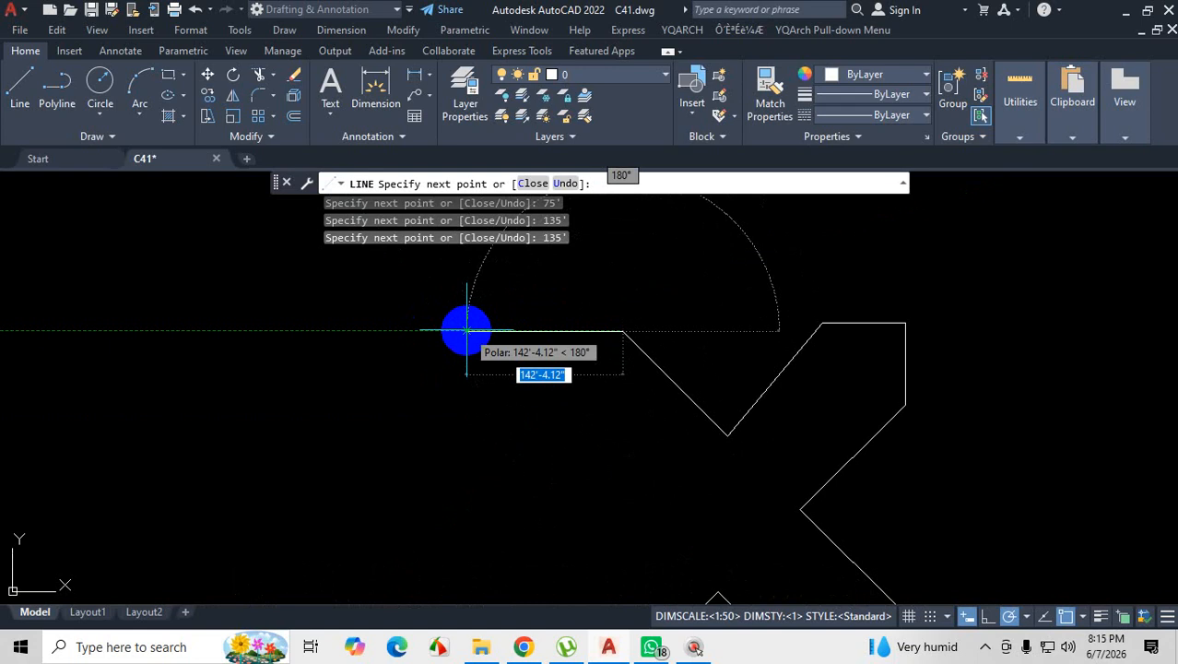
{"action": "type", "text": "75'"}
{"action": "key", "text": "Return"}
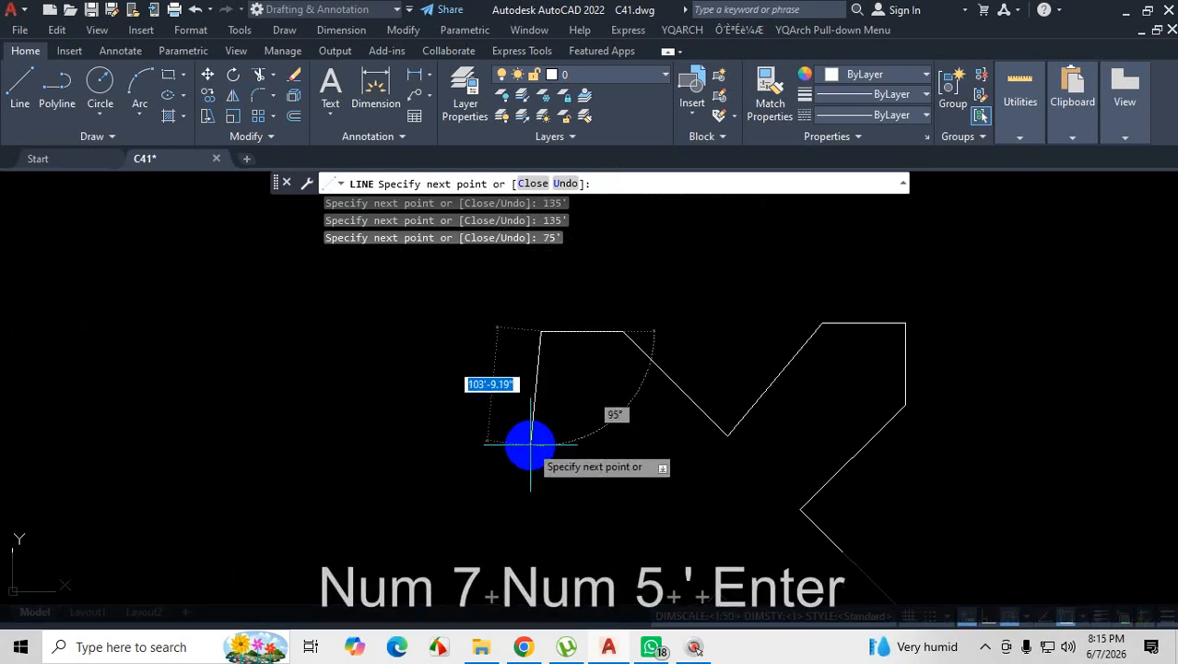
{"action": "type", "text": "75'"}
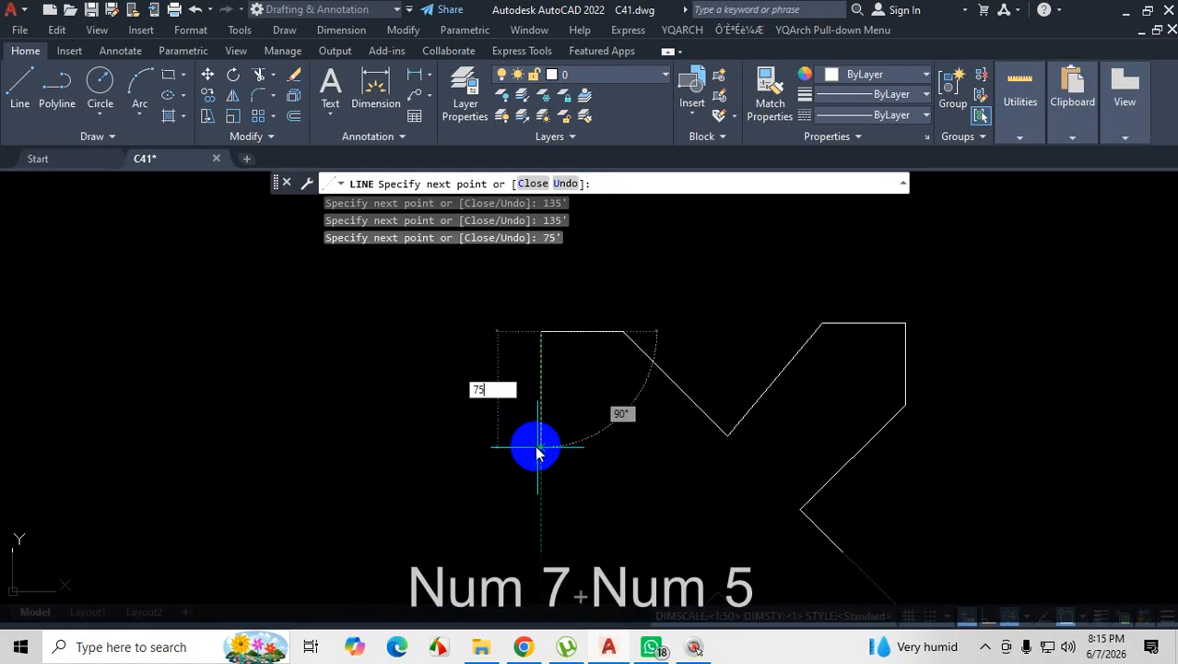
{"action": "key", "text": "Return"}
Draw a 135' line descending to the right at 315°, connect it to the outline's starting point, and end the Line command.
{"action": "scroll", "coordinate": [522, 381], "scroll_direction": "down", "scroll_amount": 4}
{"action": "scroll", "coordinate": [535, 391], "scroll_direction": "up", "scroll_amount": 2}
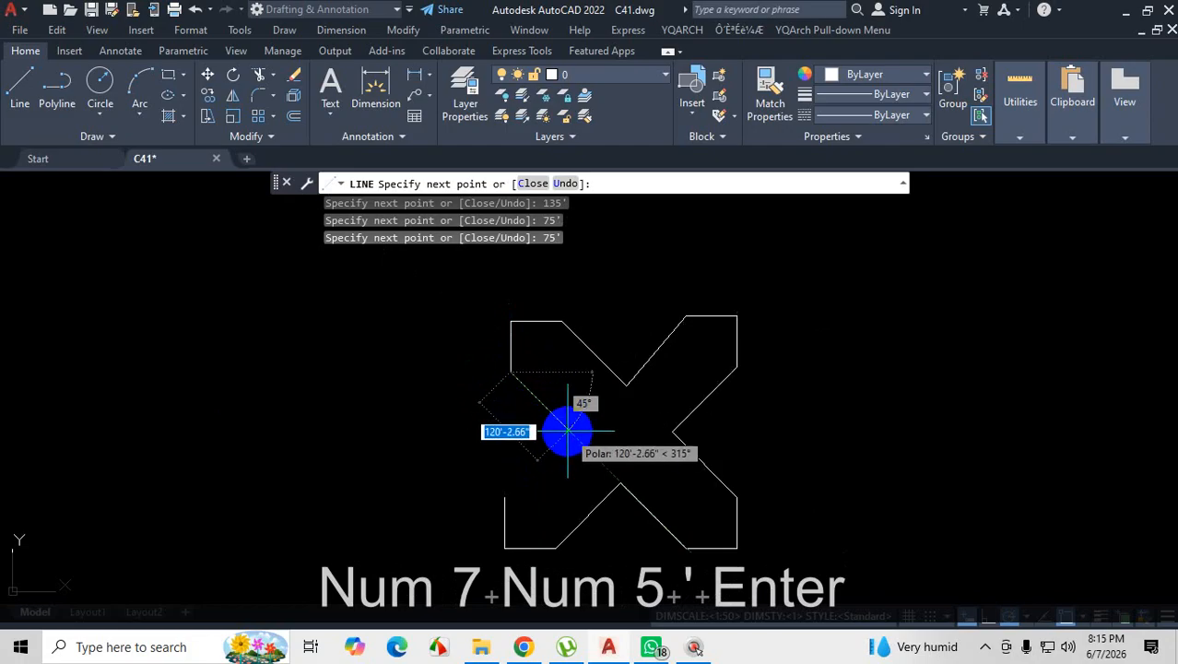
{"action": "type", "text": "135'"}
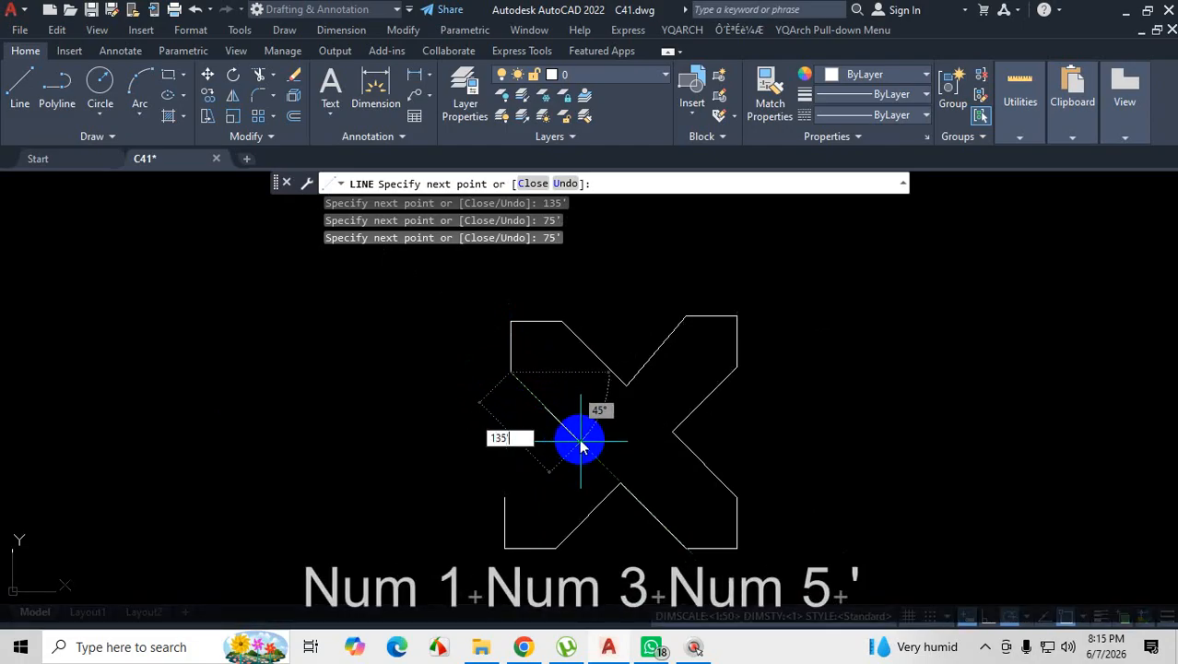
{"action": "key", "text": "Return"}
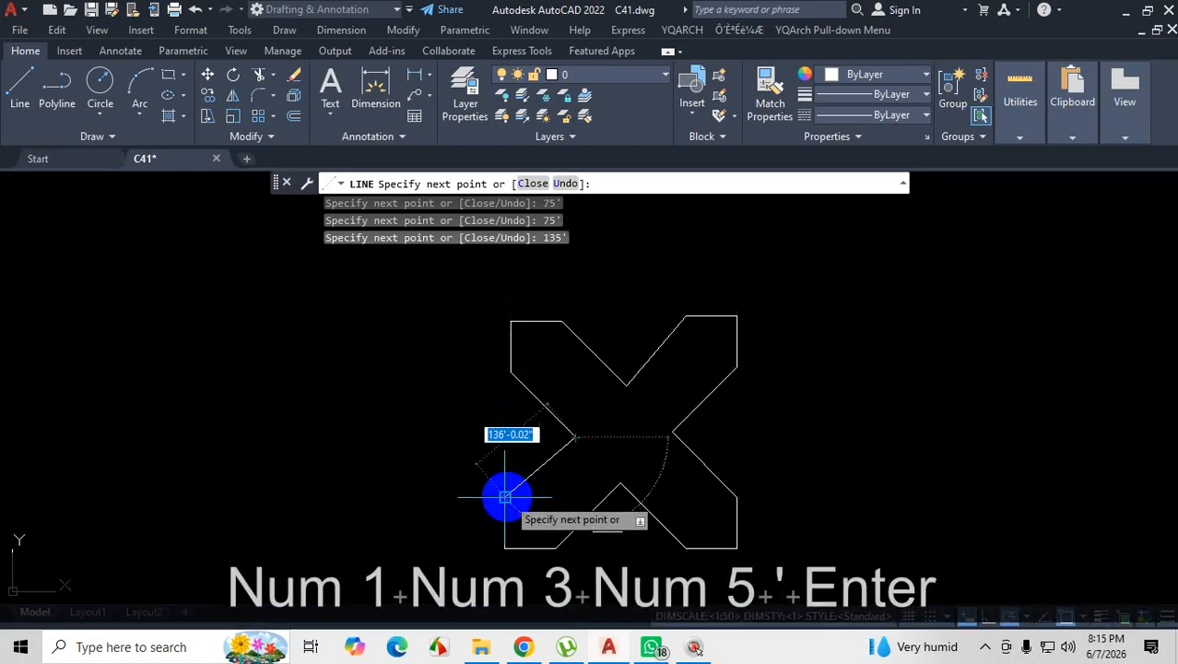
{"action": "key", "text": "Escape"}
Examine the finished X outline, particularly the corners and edges of its upper-right arm.
{"action": "scroll", "coordinate": [635, 320], "scroll_direction": "down", "scroll_amount": 2}
{"action": "scroll", "coordinate": [710, 355], "scroll_direction": "up", "scroll_amount": 1}
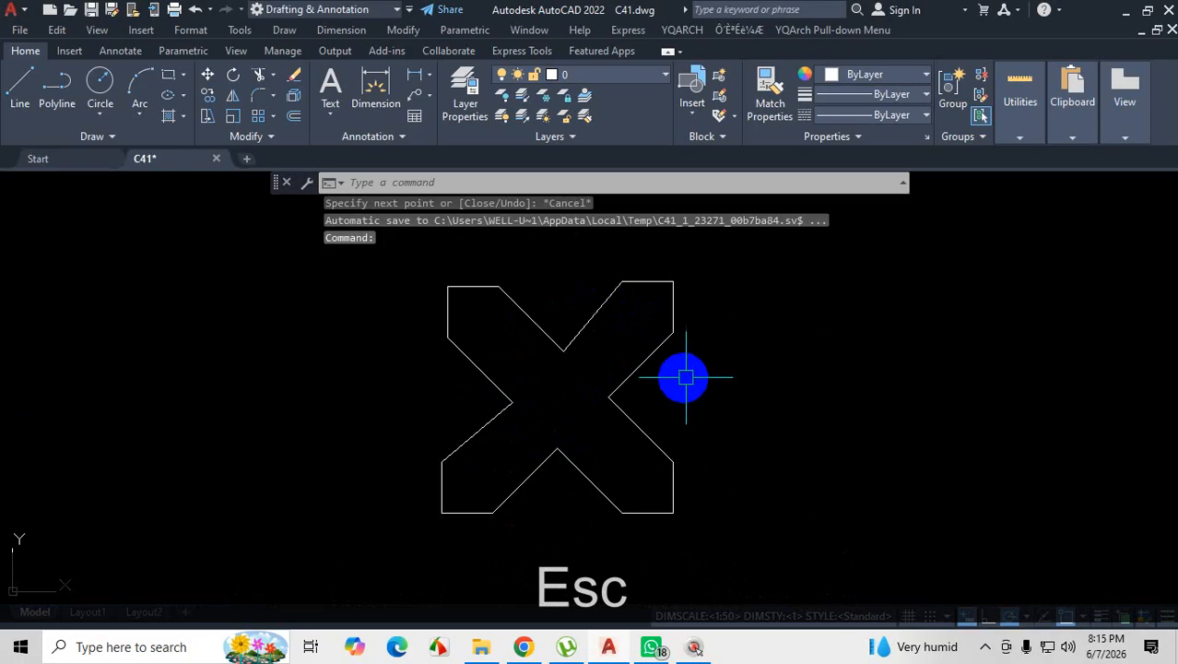
{"action": "scroll", "coordinate": [743, 295], "scroll_direction": "up", "scroll_amount": 2}
{"action": "scroll", "coordinate": [596, 323], "scroll_direction": "down", "scroll_amount": 3}
{"action": "scroll", "coordinate": [544, 413], "scroll_direction": "up", "scroll_amount": 2}
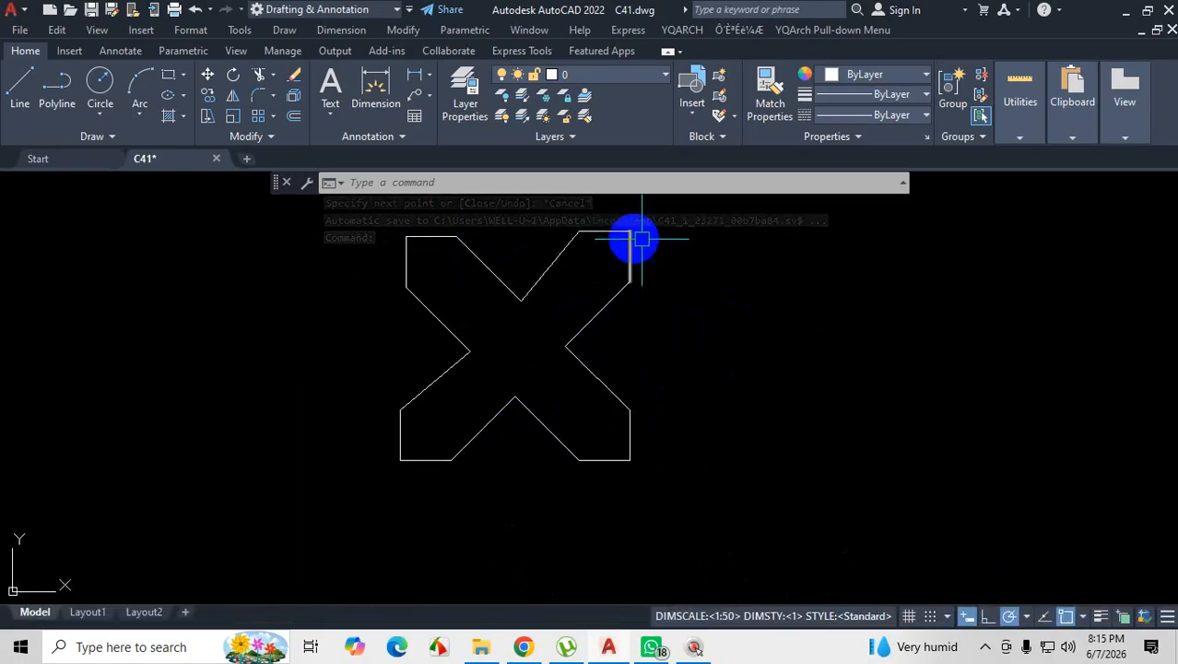
{"action": "scroll", "coordinate": [562, 281], "scroll_direction": "up", "scroll_amount": 3}
{"action": "scroll", "coordinate": [636, 341], "scroll_direction": "down", "scroll_amount": 5}
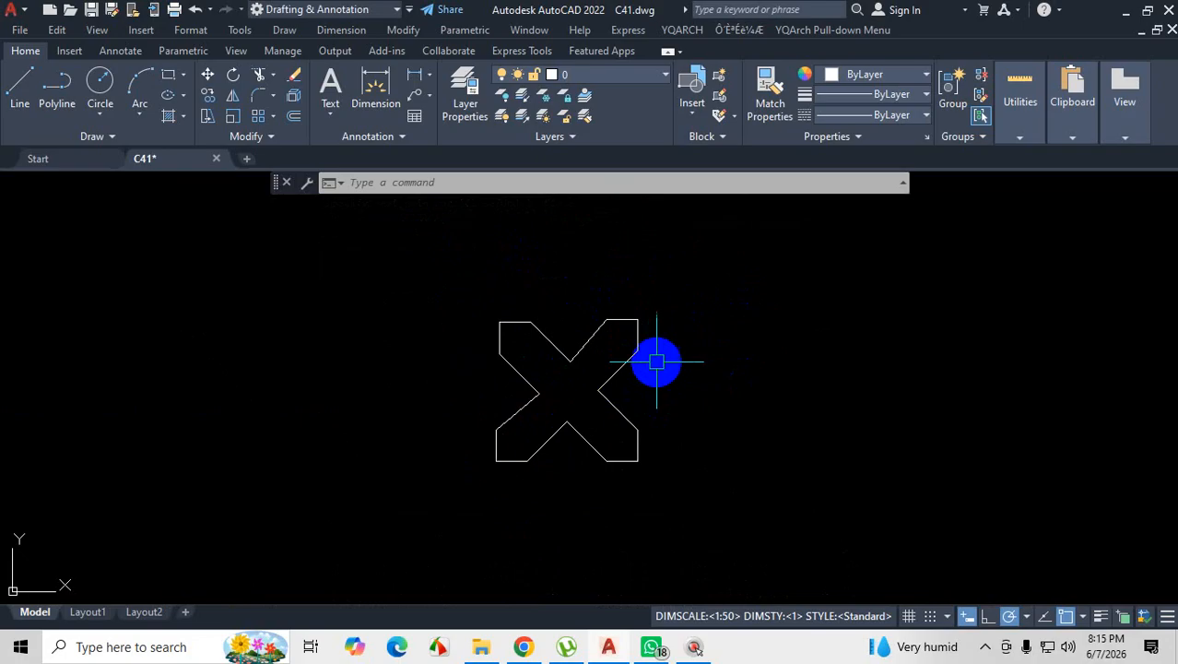
{"action": "scroll", "coordinate": [645, 331], "scroll_direction": "up", "scroll_amount": 3}
{"action": "scroll", "coordinate": [610, 321], "scroll_direction": "up", "scroll_amount": 2}
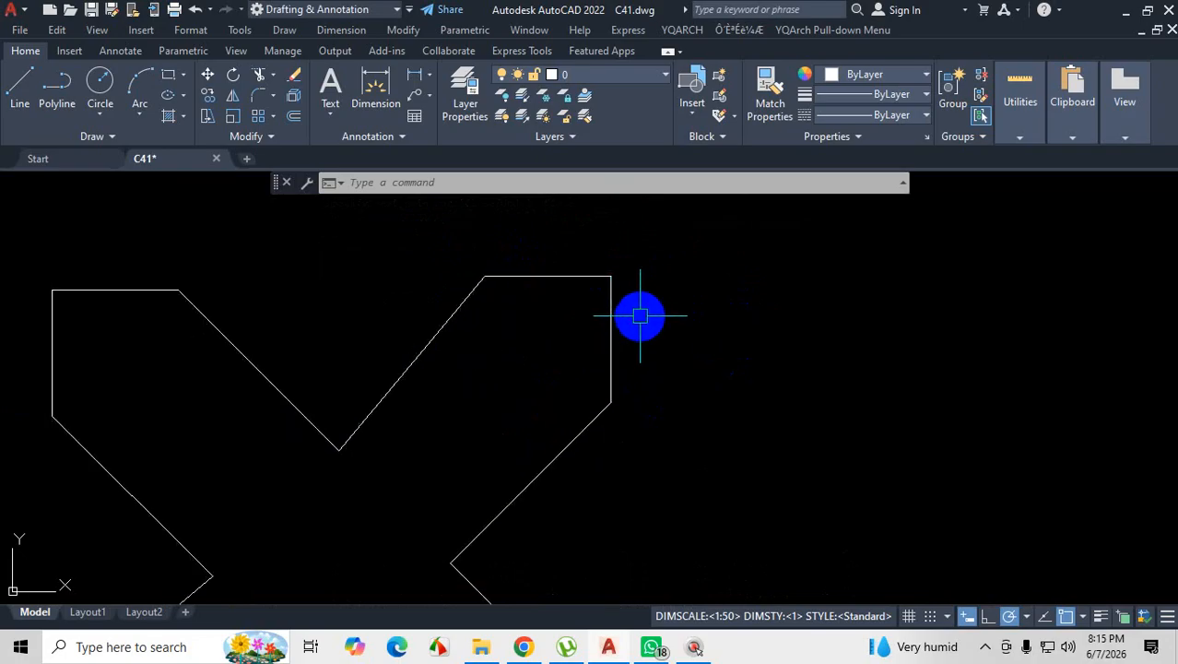
{"action": "scroll", "coordinate": [642, 314], "scroll_direction": "down", "scroll_amount": 2}
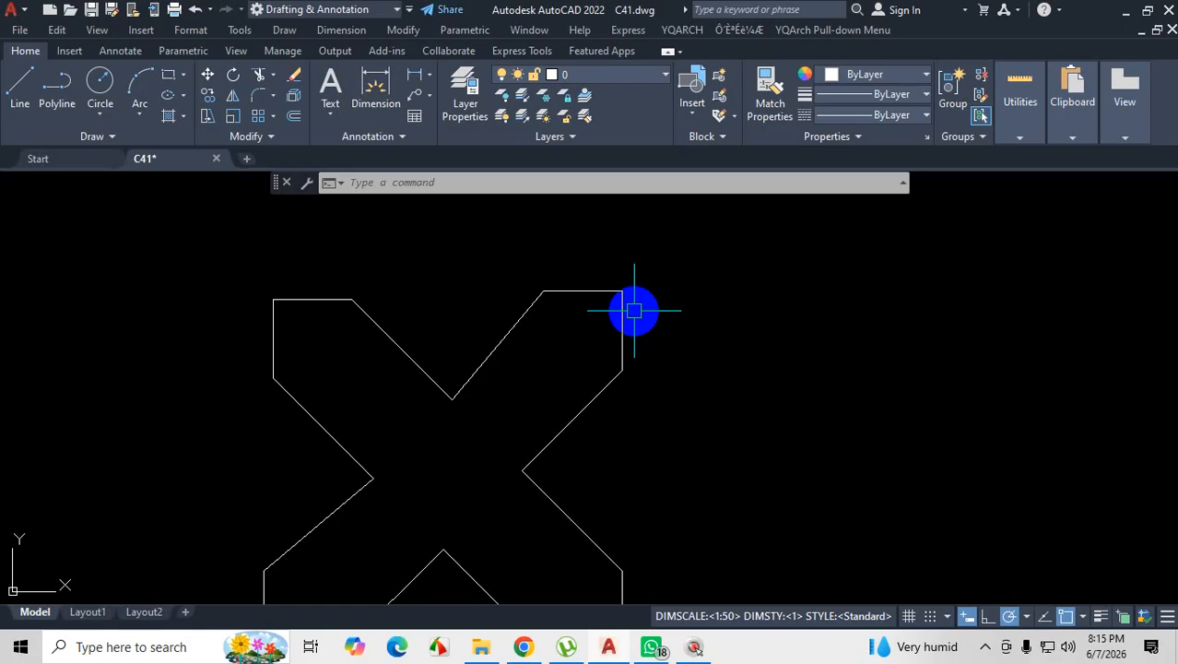
{"action": "scroll", "coordinate": [634, 311], "scroll_direction": "down", "scroll_amount": 4}
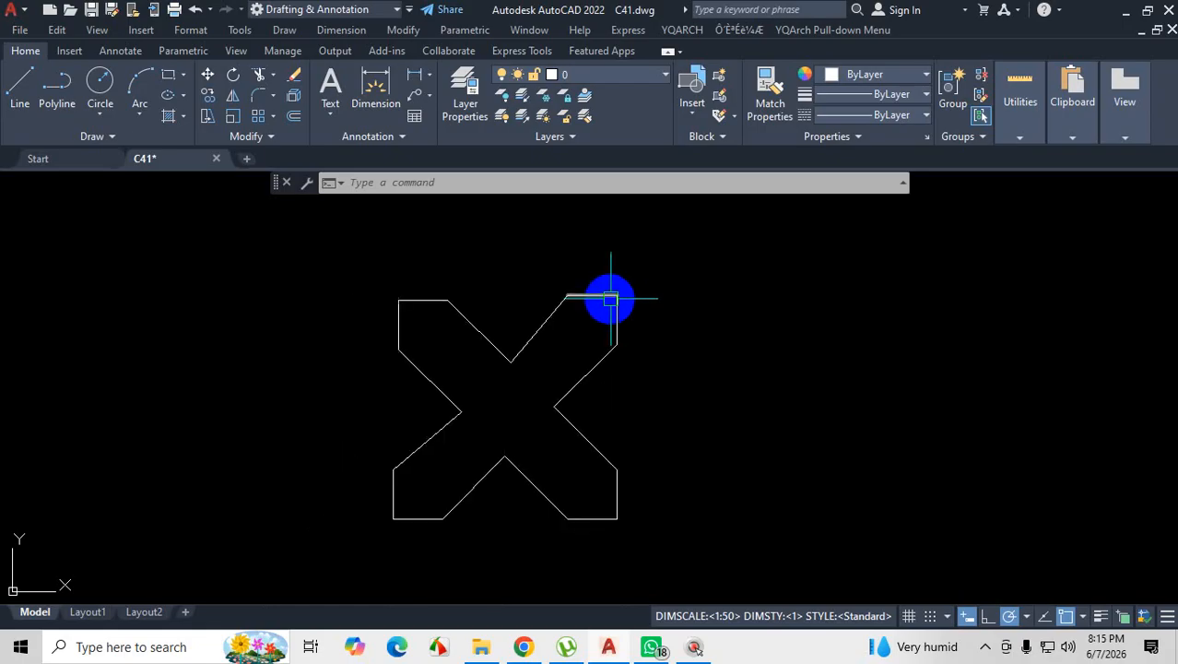
{"action": "scroll", "coordinate": [680, 395], "scroll_direction": "up", "scroll_amount": 2}
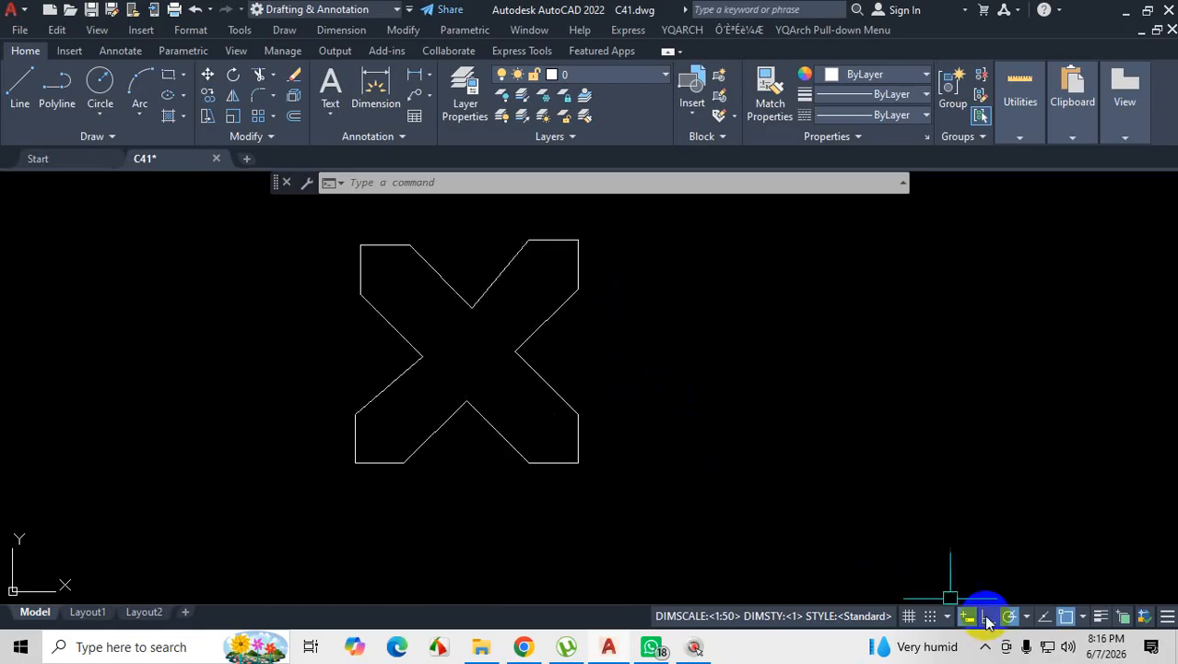
Switch to the WhatsApp reference image and mark the two slopes of the X's lower notch with their 45° angles.
{"action": "left_click", "coordinate": [651, 646]}
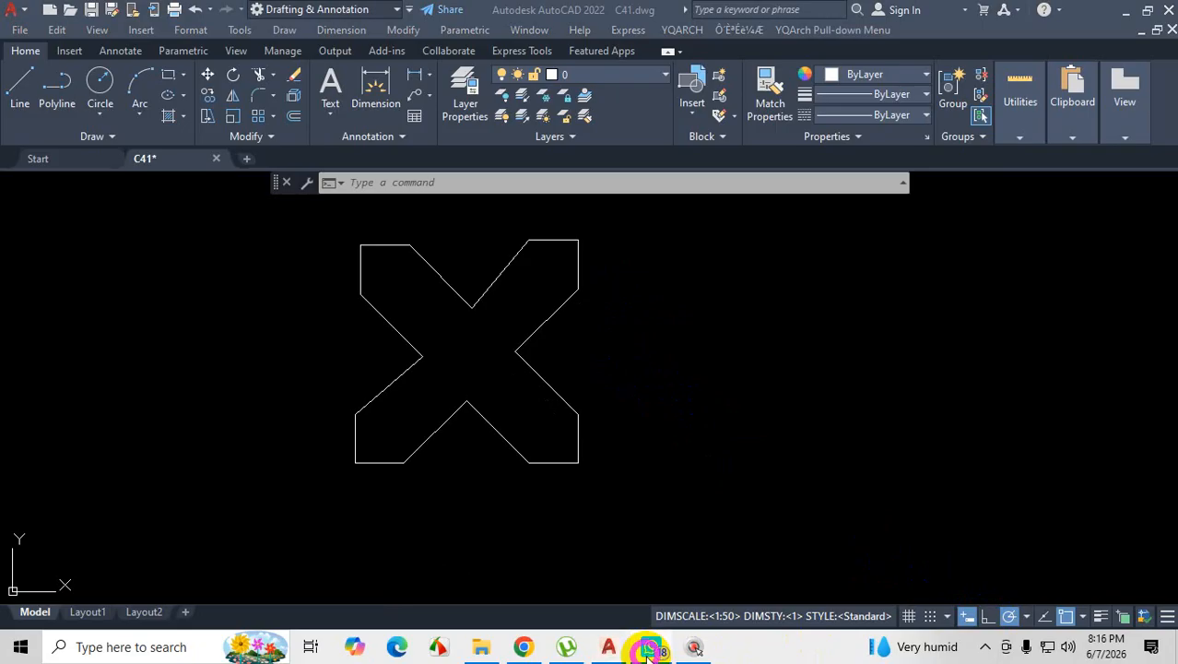
{"action": "key", "text": "ctrl+1"}
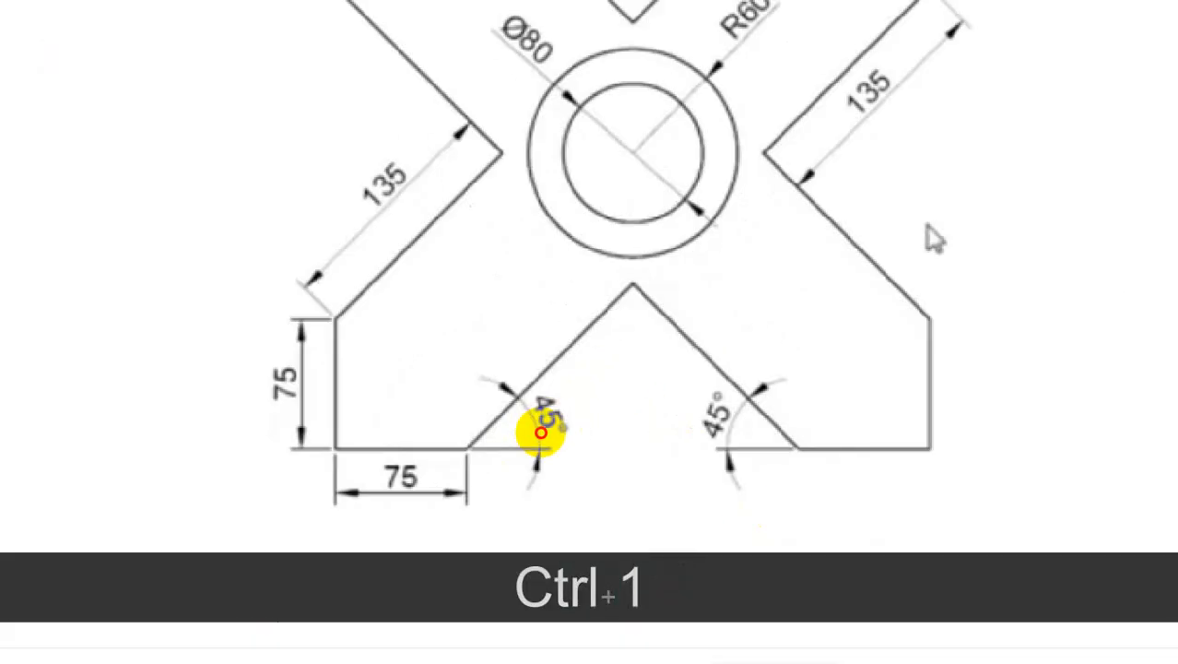
{"action": "left_click_drag", "start_coordinate": [478, 453], "coordinate": [643, 282]}
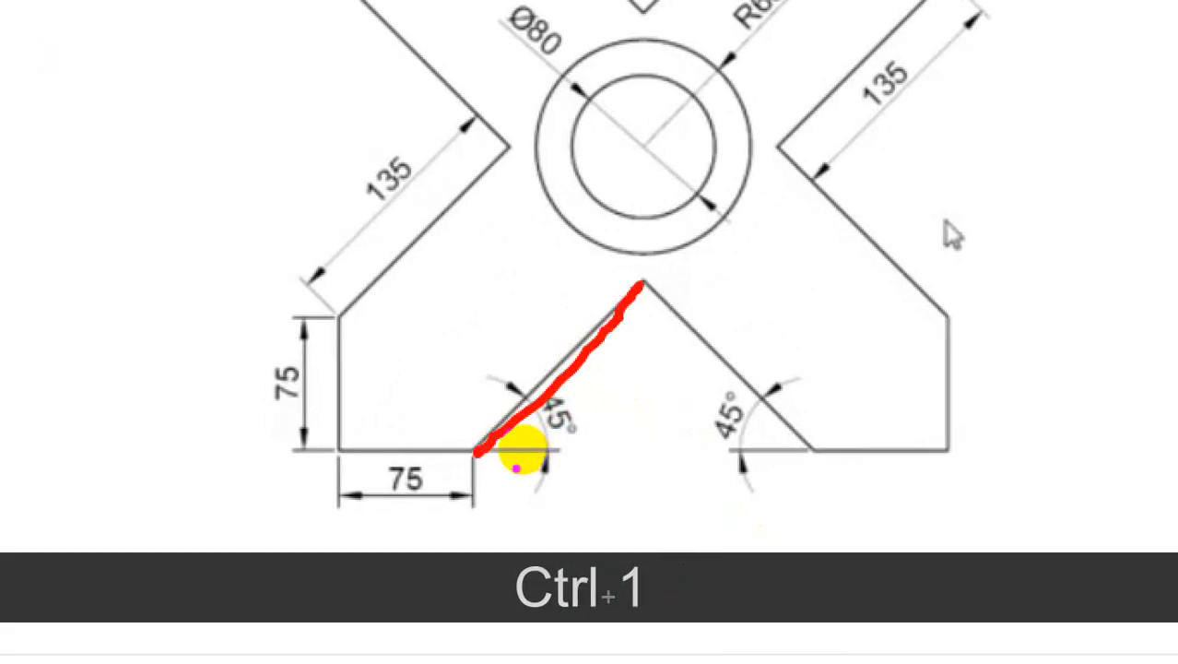
{"action": "left_click_drag", "start_coordinate": [525, 464], "coordinate": [548, 392]}
{"action": "left_click_drag", "start_coordinate": [647, 284], "coordinate": [816, 435]}
{"action": "left_click_drag", "start_coordinate": [630, 261], "coordinate": [772, 271]}
{"action": "left_click_drag", "start_coordinate": [706, 267], "coordinate": [705, 329]}
{"action": "left_click_drag", "start_coordinate": [733, 307], "coordinate": [764, 358]}
{"action": "scroll", "coordinate": [528, 427], "scroll_direction": "down", "scroll_amount": 1}
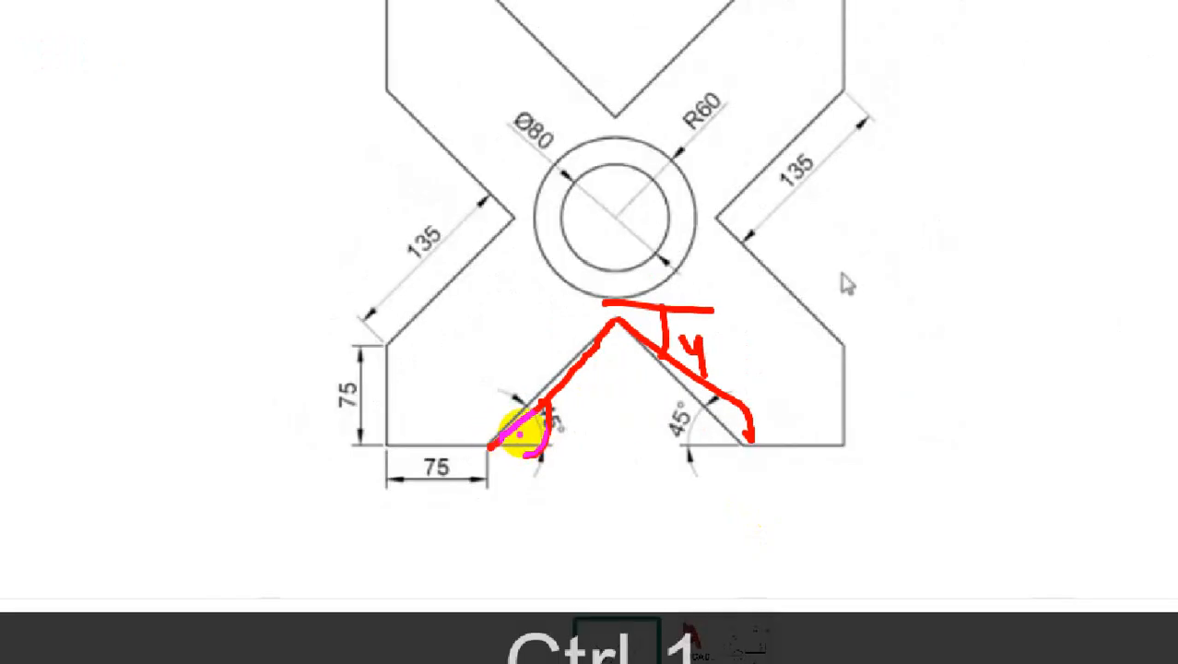
Trace the lower-right arm on the reference and mark its diagonal edge at 135° from a horizontal baseline.
{"action": "mouse_move", "coordinate": [749, 444]}
{"action": "left_mouse_down"}
{"action": "mouse_move", "coordinate": [842, 443]}
{"action": "mouse_move", "coordinate": [842, 343]}
{"action": "mouse_move", "coordinate": [717, 217]}
{"action": "left_mouse_up"}
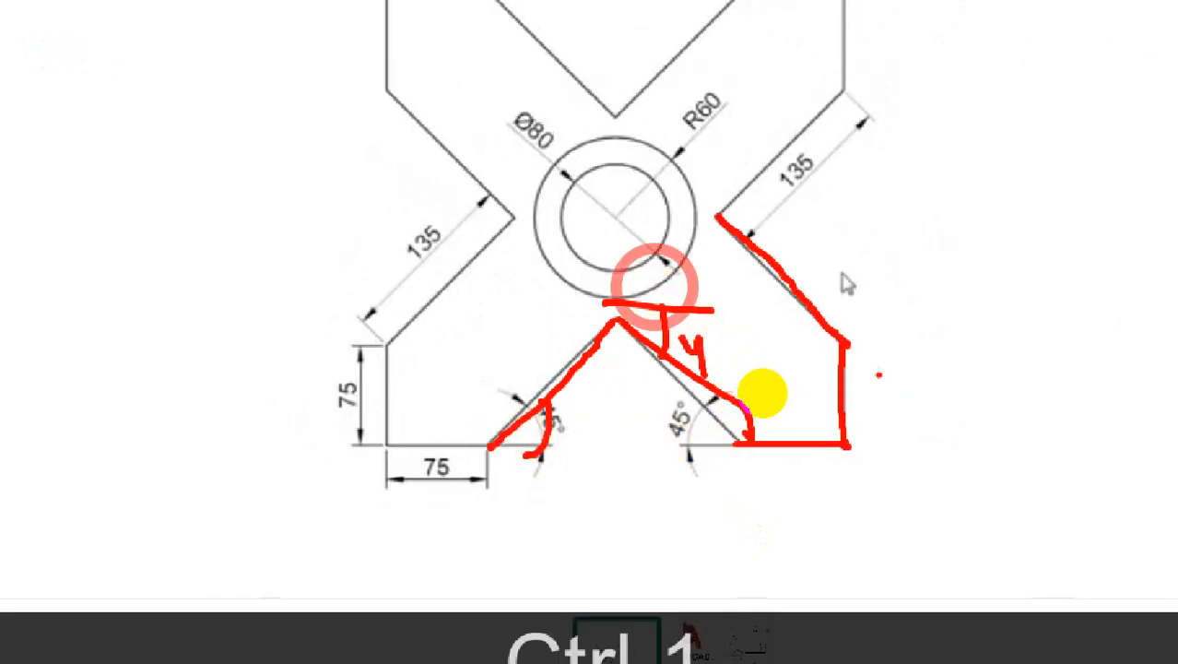
{"action": "mouse_move", "coordinate": [768, 347]}
{"action": "left_mouse_down"}
{"action": "mouse_move", "coordinate": [1004, 350]}
{"action": "mouse_move", "coordinate": [842, 284]}
{"action": "mouse_move", "coordinate": [814, 295]}
{"action": "left_mouse_up"}
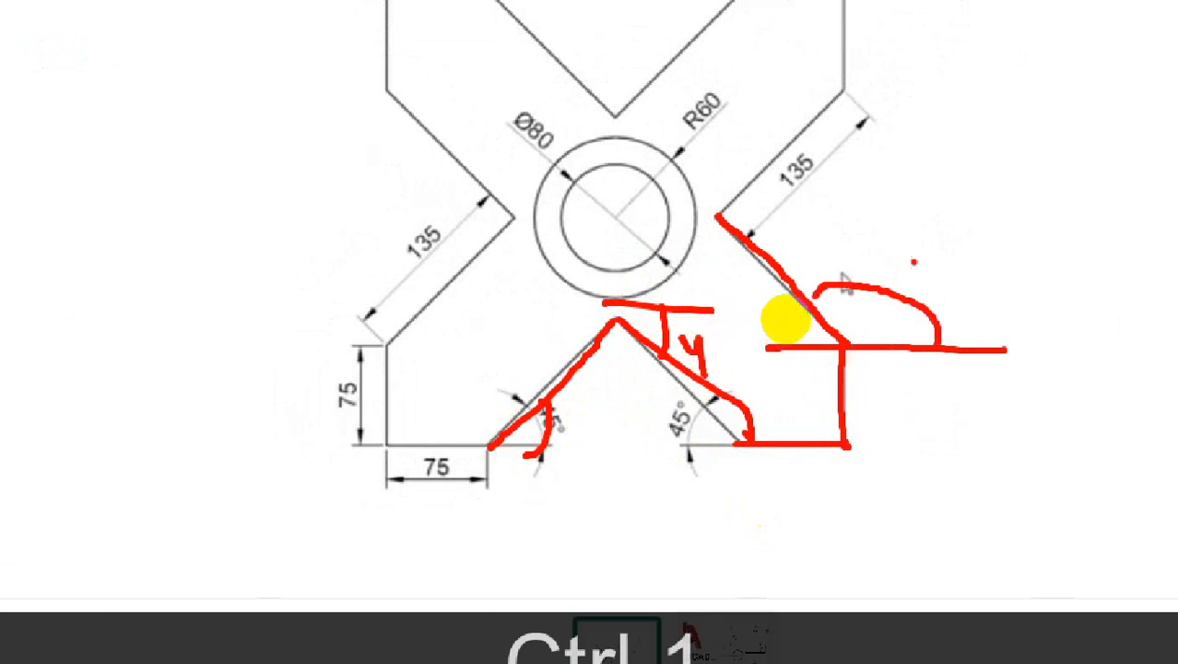
{"action": "mouse_move", "coordinate": [913, 261]}
{"action": "left_mouse_down"}
{"action": "mouse_move", "coordinate": [934, 292]}
{"action": "mouse_move", "coordinate": [962, 276]}
{"action": "mouse_move", "coordinate": [981, 237]}
{"action": "left_mouse_up"}
{"action": "mouse_move", "coordinate": [987, 217]}
{"action": "left_mouse_down"}
{"action": "mouse_move", "coordinate": [990, 228]}
{"action": "mouse_move", "coordinate": [990, 216]}
{"action": "left_mouse_up"}
{"action": "left_click_drag", "start_coordinate": [932, 295], "coordinate": [803, 296]}
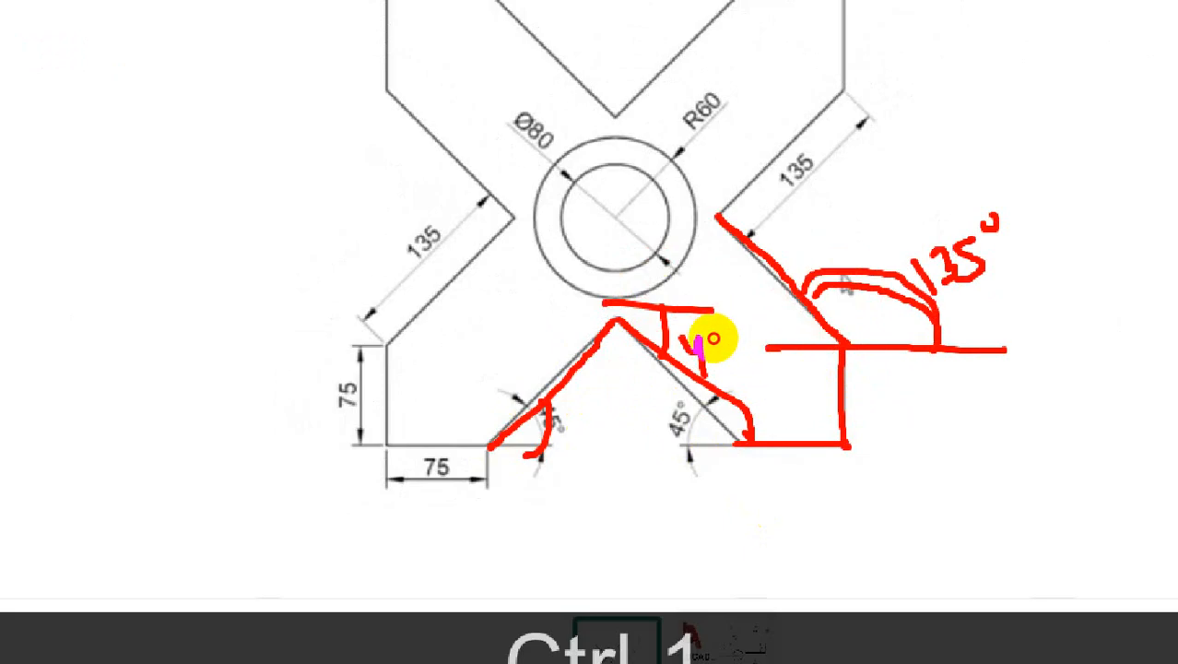
{"action": "left_click_drag", "start_coordinate": [713, 339], "coordinate": [715, 367]}
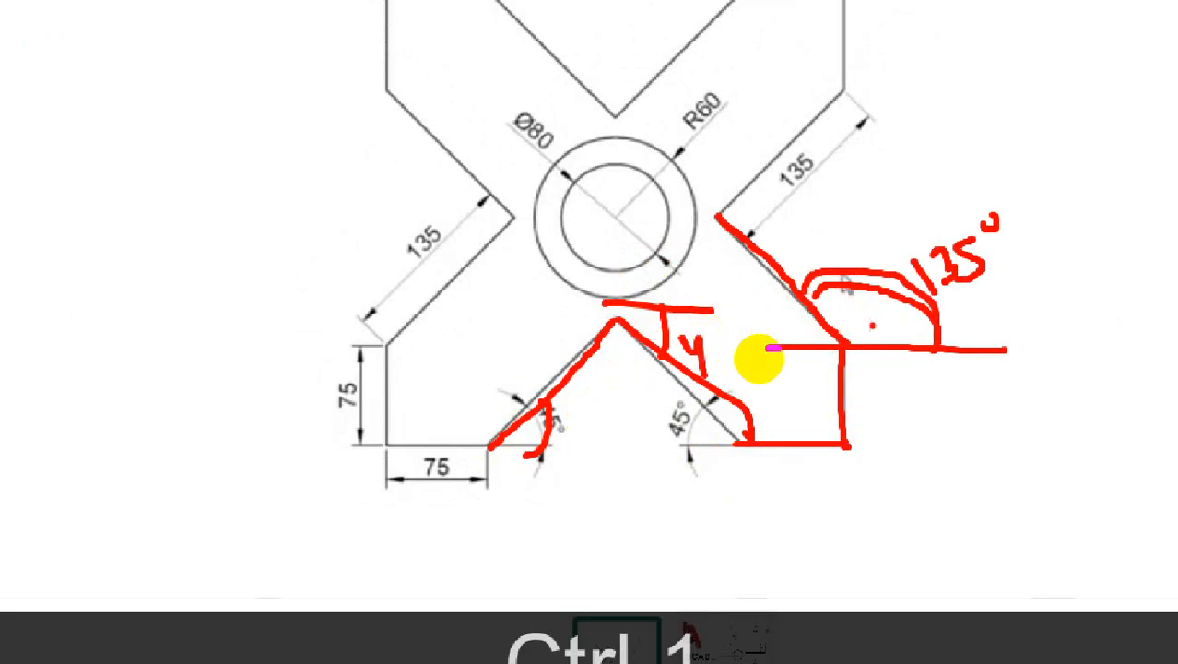
{"action": "left_click_drag", "start_coordinate": [845, 345], "coordinate": [1096, 62]}
{"action": "left_click_drag", "start_coordinate": [849, 346], "coordinate": [702, 201]}
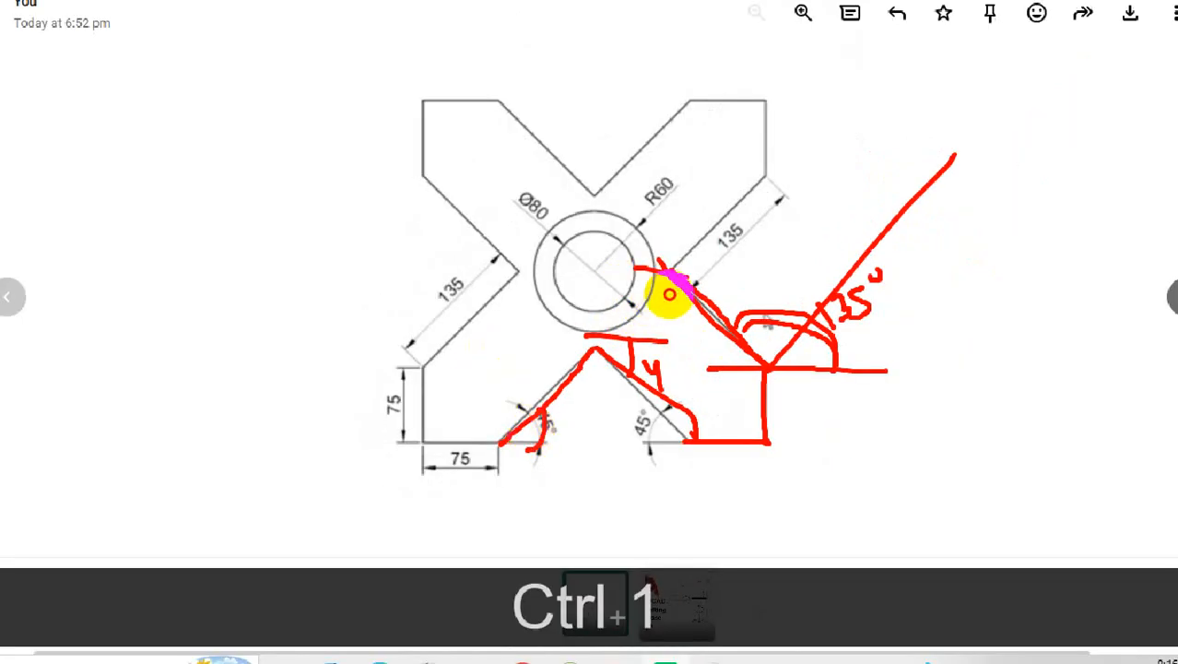
Trace the right notch's upper edge on the reference and mark it at 45° from a horizontal baseline.
{"action": "left_click_drag", "start_coordinate": [674, 272], "coordinate": [775, 174]}
{"action": "left_click", "coordinate": [716, 247]}
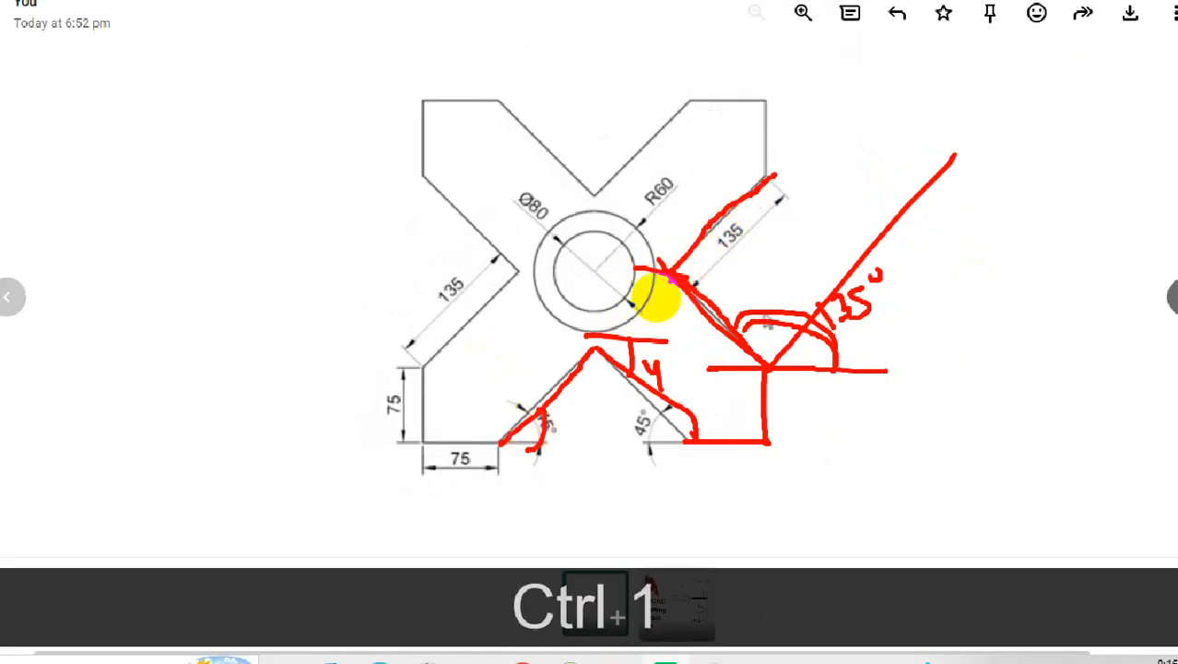
{"action": "left_click_drag", "start_coordinate": [675, 273], "coordinate": [826, 279]}
{"action": "left_click_drag", "start_coordinate": [724, 243], "coordinate": [740, 247]}
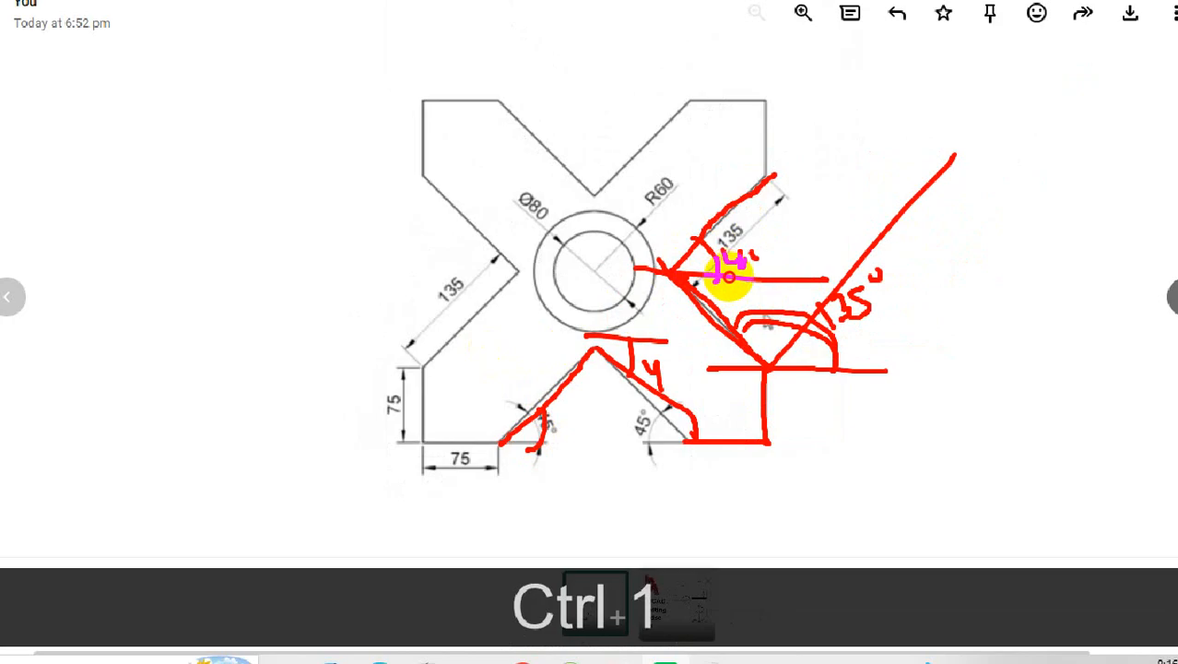
Trace the upper-right arm's end and inner slope on the reference, and mark the 135° angle between them.
{"action": "mouse_move", "coordinate": [765, 175]}
{"action": "left_mouse_down"}
{"action": "mouse_move", "coordinate": [766, 113]}
{"action": "mouse_move", "coordinate": [679, 98]}
{"action": "left_mouse_up"}
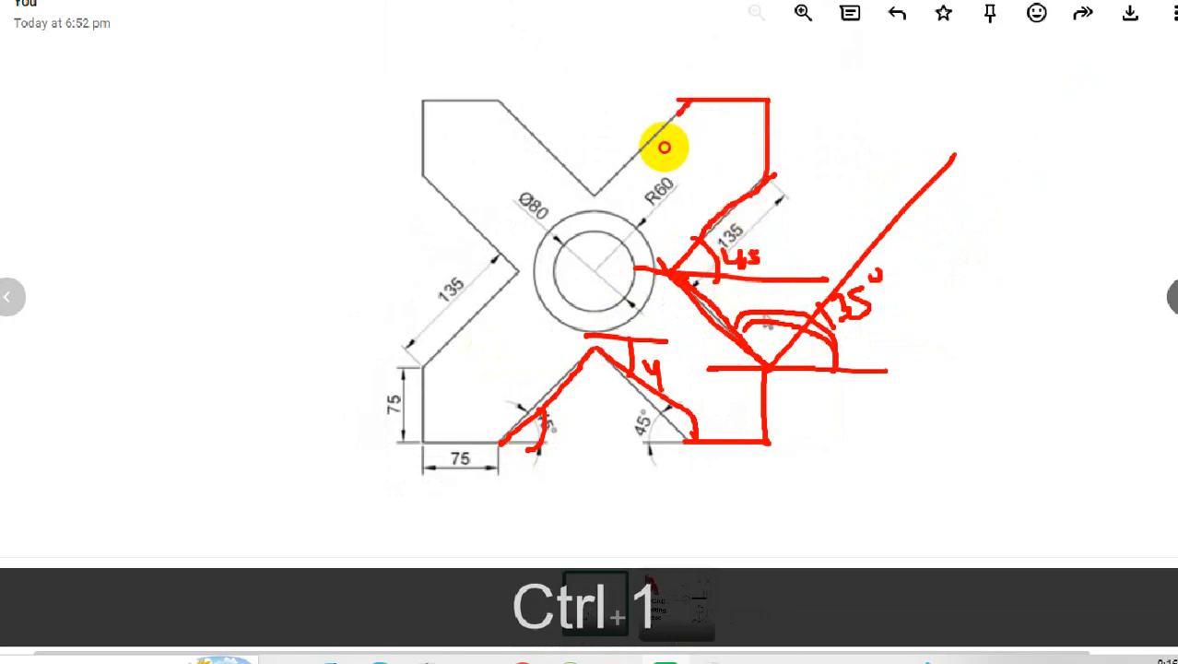
{"action": "left_click_drag", "start_coordinate": [664, 148], "coordinate": [595, 190]}
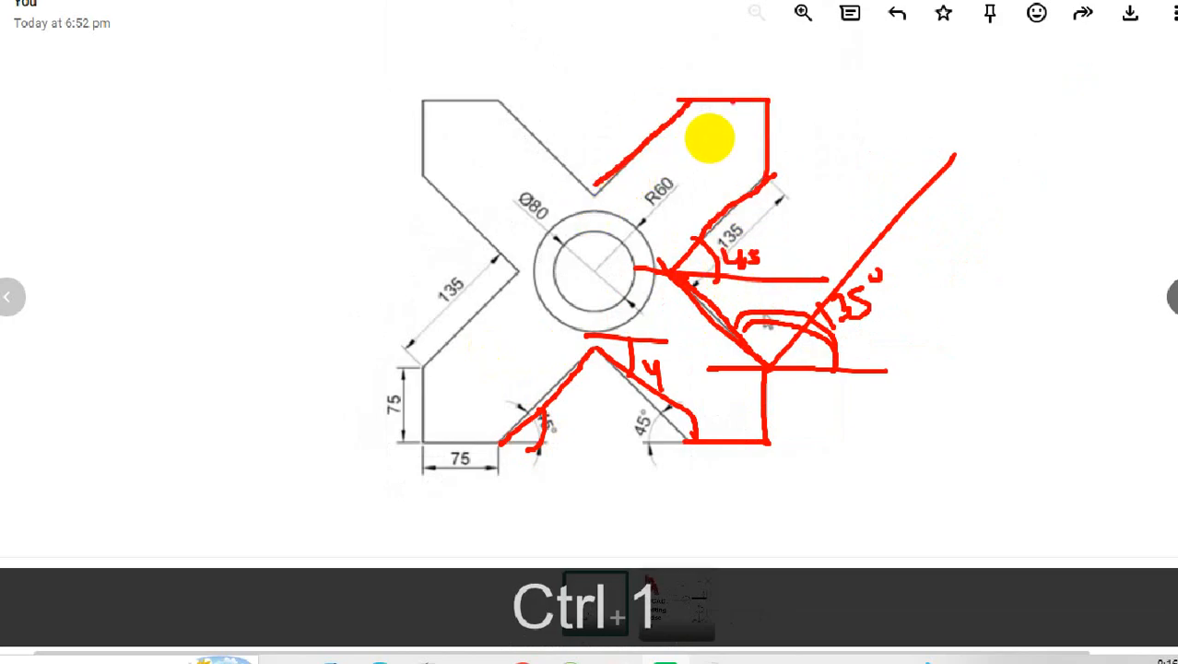
{"action": "left_click_drag", "start_coordinate": [729, 112], "coordinate": [659, 132]}
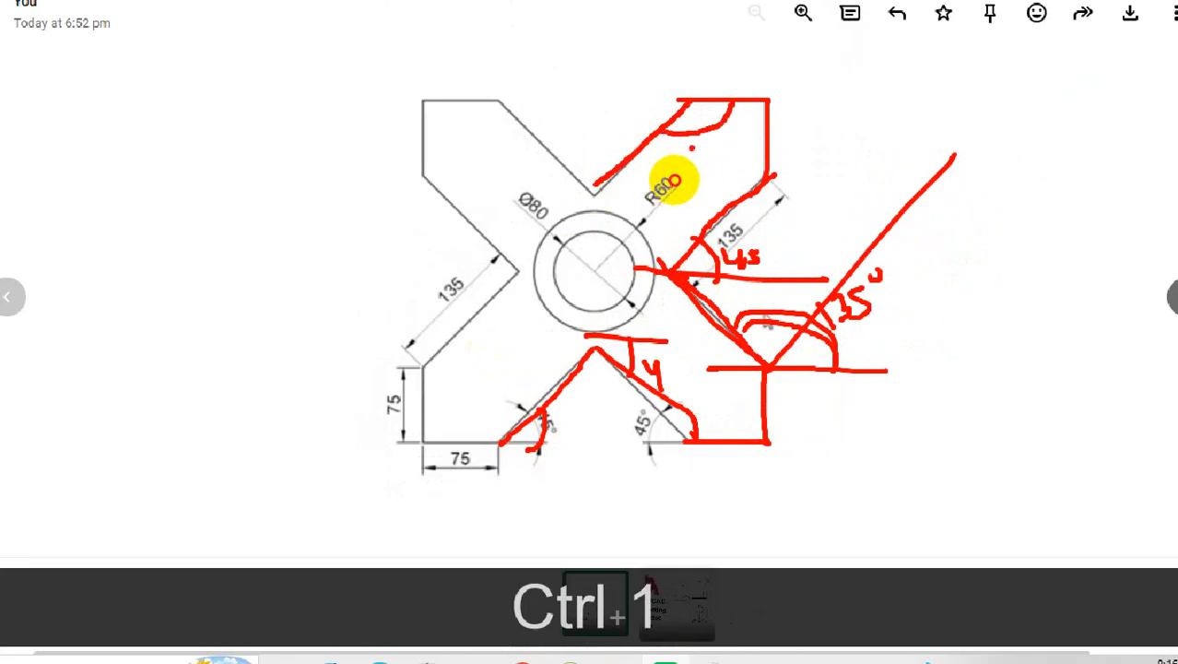
{"action": "mouse_move", "coordinate": [683, 184]}
{"action": "left_mouse_down"}
{"action": "mouse_move", "coordinate": [684, 205]}
{"action": "mouse_move", "coordinate": [720, 179]}
{"action": "left_mouse_up"}
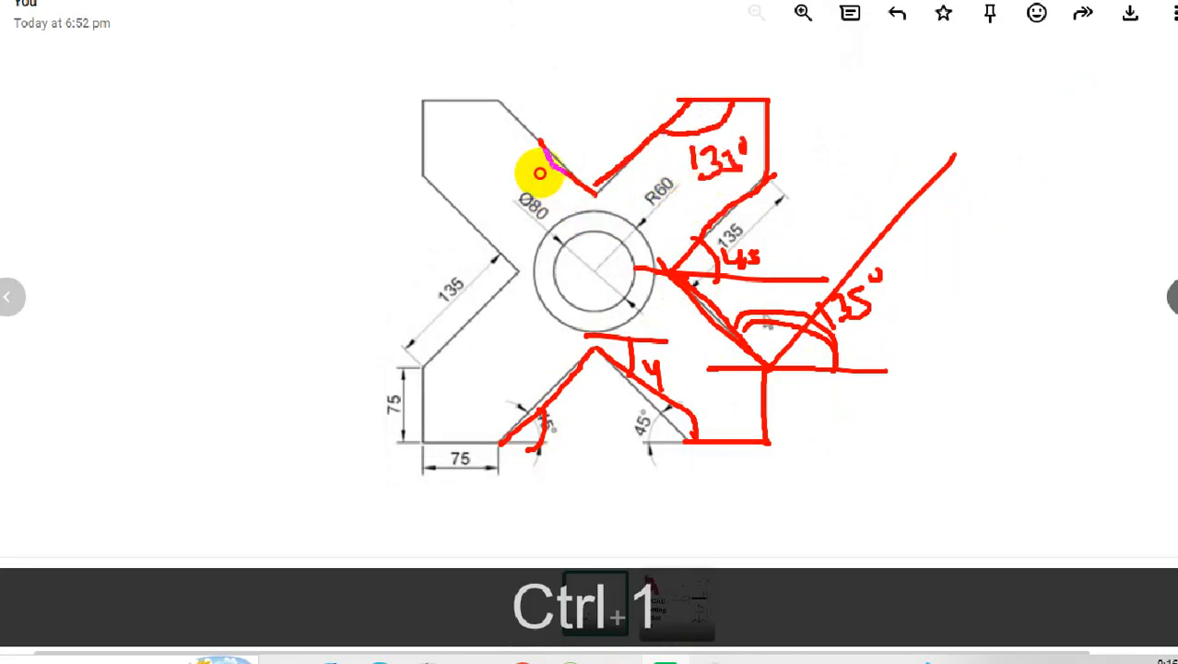
Trace the upper notch's left slope on the reference and label its angle from the horizontal 135°.
{"action": "mouse_move", "coordinate": [503, 106]}
{"action": "left_mouse_down"}
{"action": "mouse_move", "coordinate": [599, 200]}
{"action": "mouse_move", "coordinate": [691, 206]}
{"action": "mouse_move", "coordinate": [637, 168]}
{"action": "mouse_move", "coordinate": [542, 138]}
{"action": "mouse_move", "coordinate": [566, 119]}
{"action": "left_mouse_up"}
{"action": "left_click_drag", "start_coordinate": [578, 100], "coordinate": [580, 114]}
{"action": "left_click_drag", "start_coordinate": [599, 95], "coordinate": [601, 119]}
{"action": "left_click_drag", "start_coordinate": [615, 93], "coordinate": [616, 111]}
{"action": "mouse_move", "coordinate": [615, 91]}
{"action": "left_mouse_down"}
{"action": "mouse_move", "coordinate": [629, 89]}
{"action": "mouse_move", "coordinate": [627, 112]}
{"action": "left_mouse_up"}
{"action": "left_click_drag", "start_coordinate": [636, 81], "coordinate": [640, 85]}
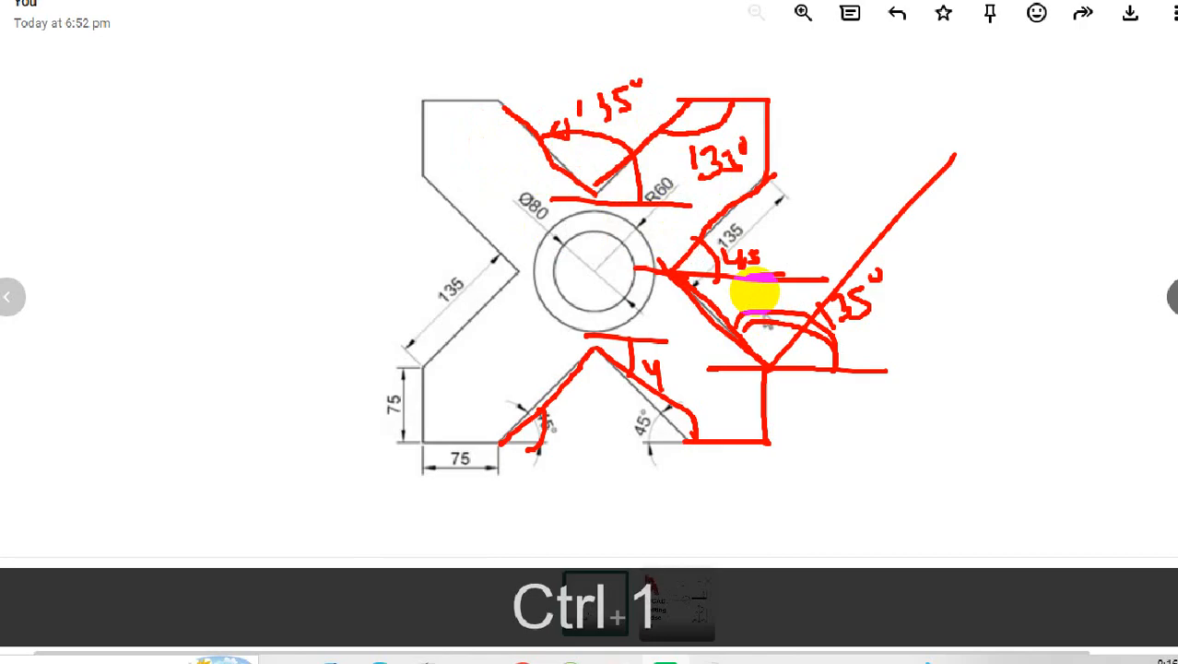
Clear the markings, return to AutoCAD, and trace the diagonal edge of the X outline's lower-right arm.
{"action": "key", "text": "Escape"}
{"action": "left_click", "coordinate": [1078, 15]}
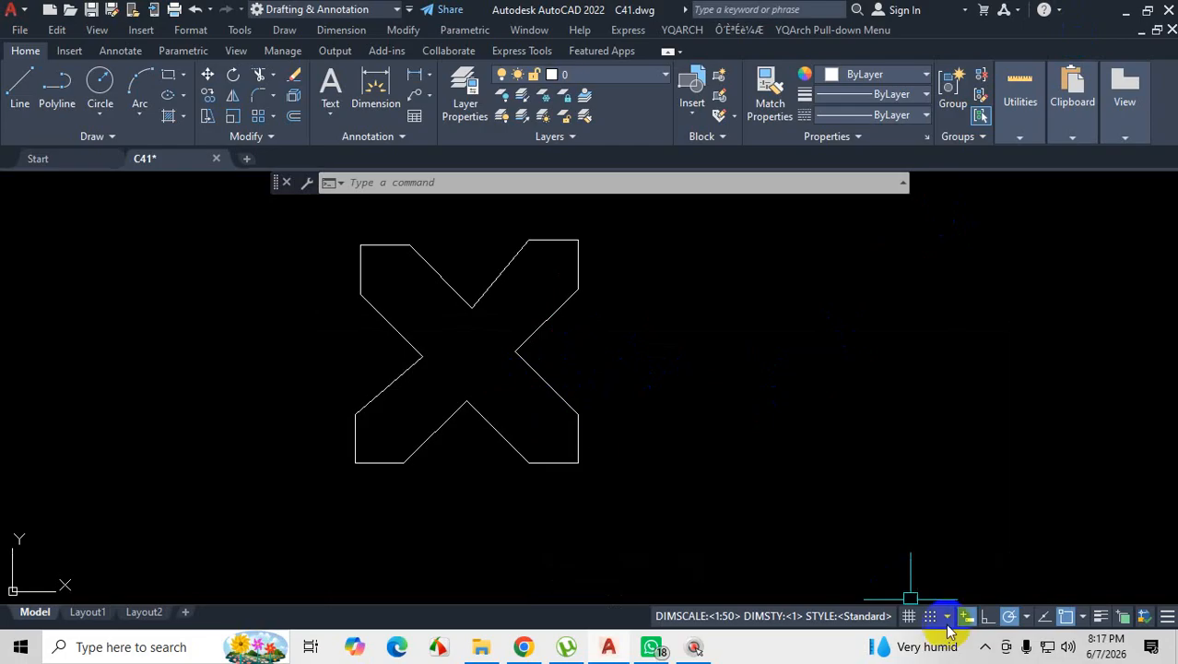
{"action": "left_click", "coordinate": [985, 646]}
{"action": "scroll", "coordinate": [568, 413], "scroll_direction": "up", "scroll_amount": 2}
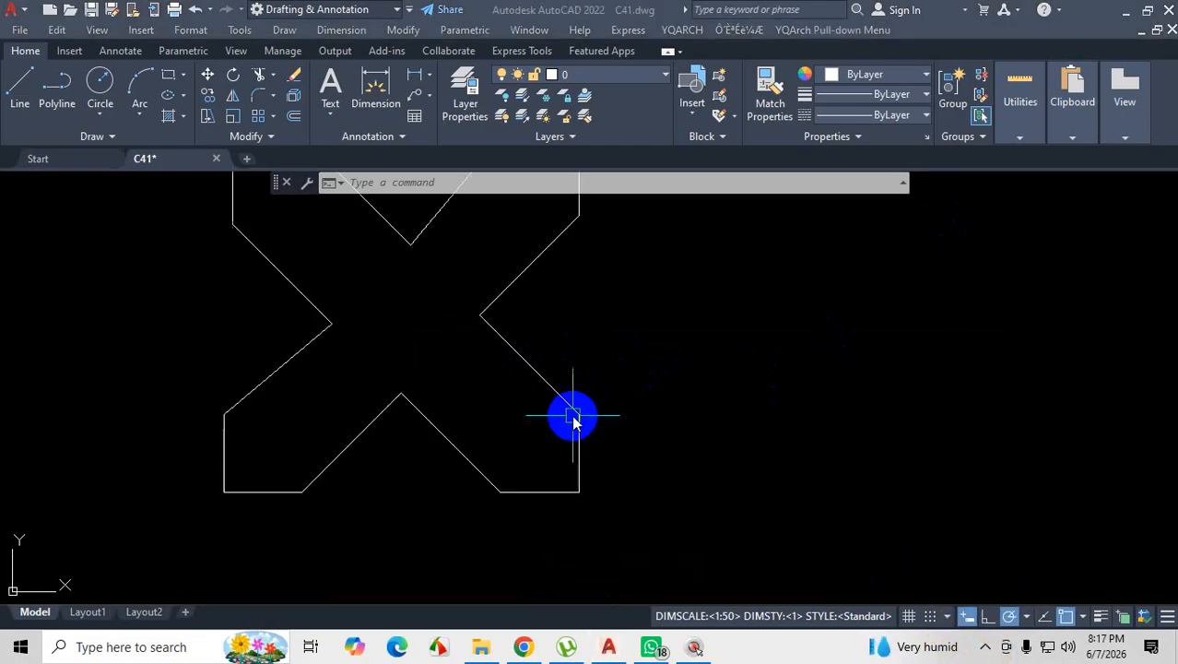
{"action": "key", "text": "ctrl+1"}
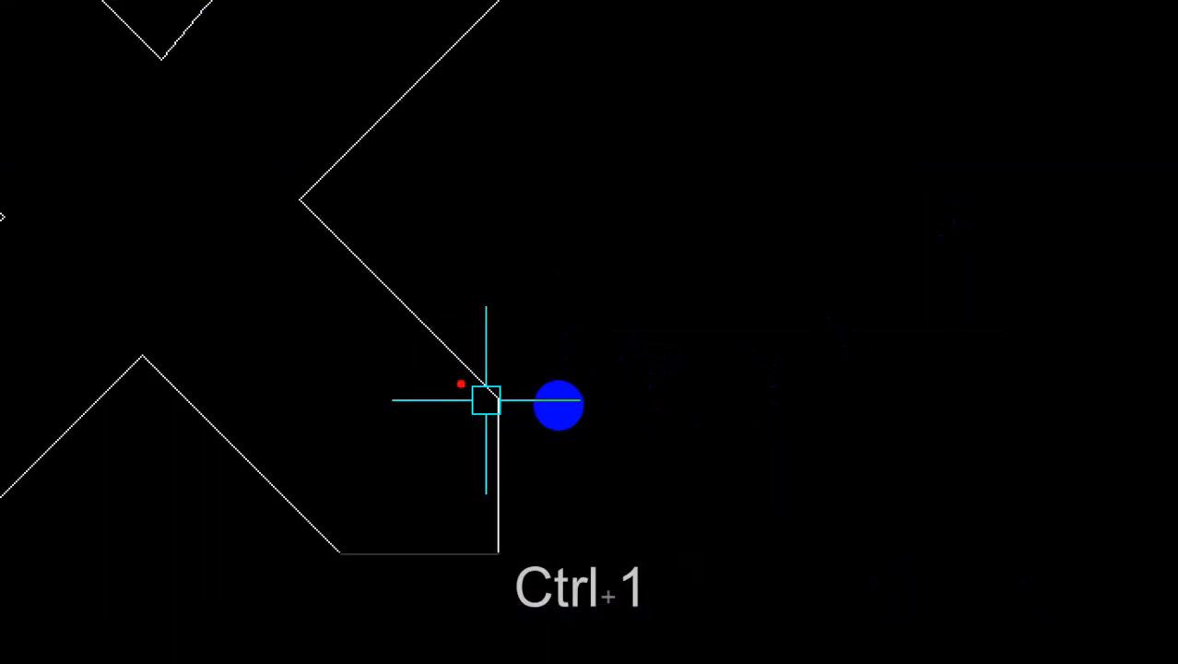
{"action": "left_click_drag", "start_coordinate": [500, 395], "coordinate": [295, 176]}
{"action": "key", "text": "Escape"}
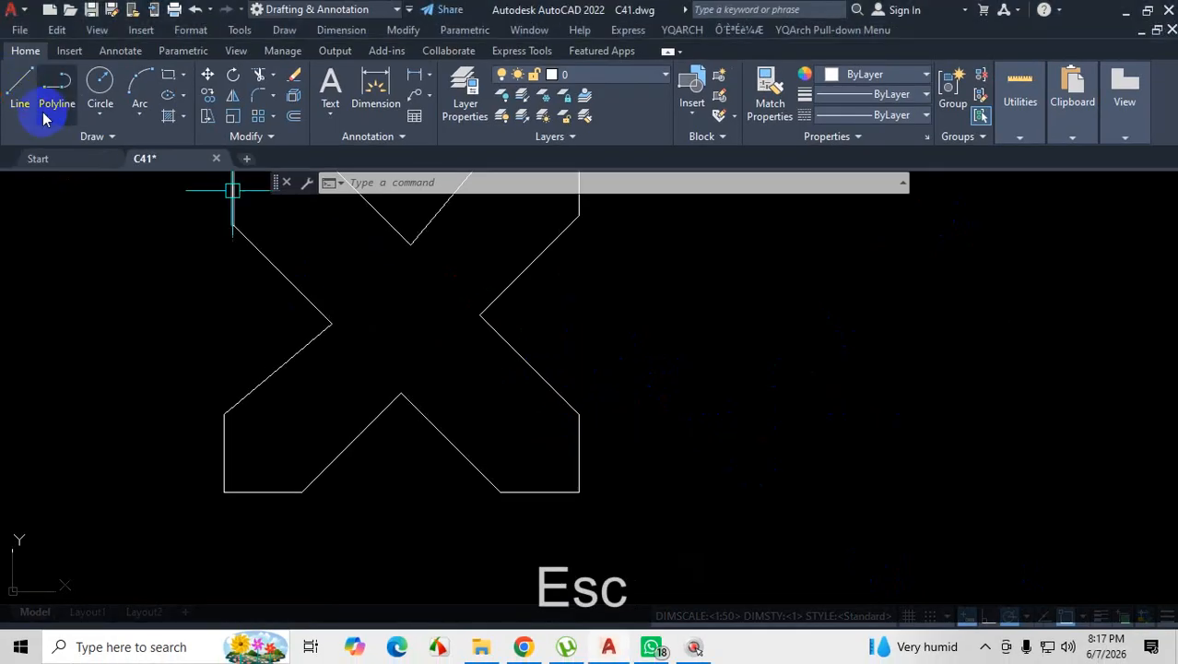
Start a line beside the X outline and mark how its angle sweeps counterclockwise from the east axis.
{"action": "left_click", "coordinate": [30, 97]}
{"action": "left_click", "coordinate": [913, 407]}
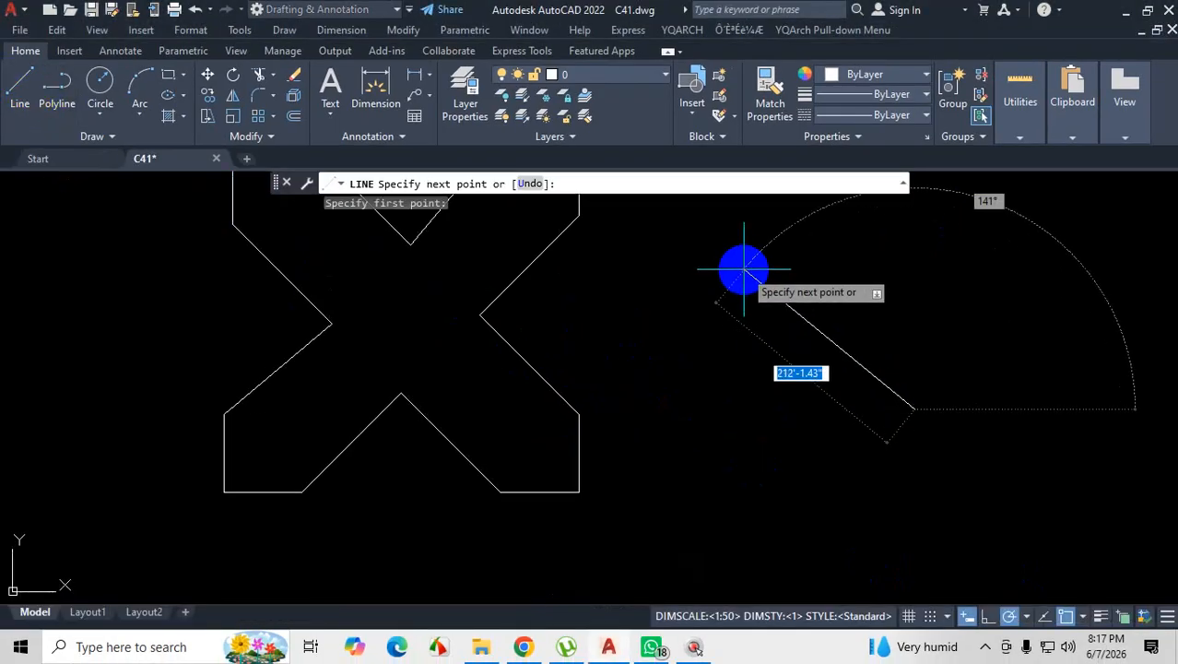
{"action": "key", "text": "ctrl+1"}
{"action": "scroll", "coordinate": [802, 334], "scroll_direction": "down", "scroll_amount": 4}
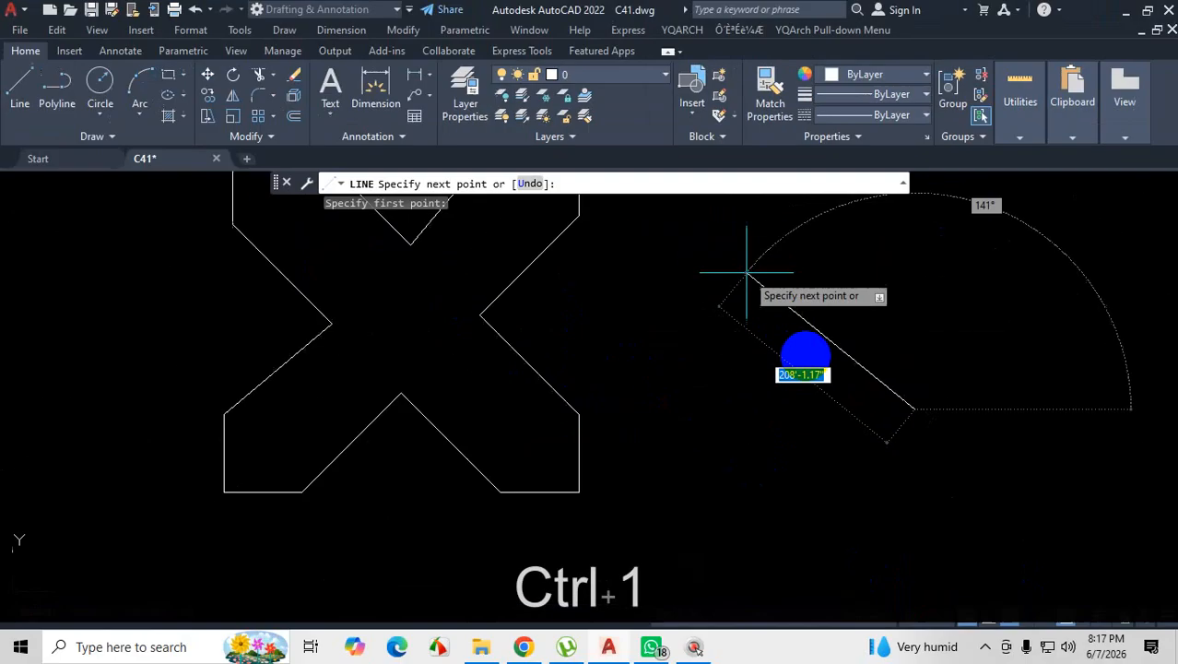
{"action": "left_click", "coordinate": [863, 410]}
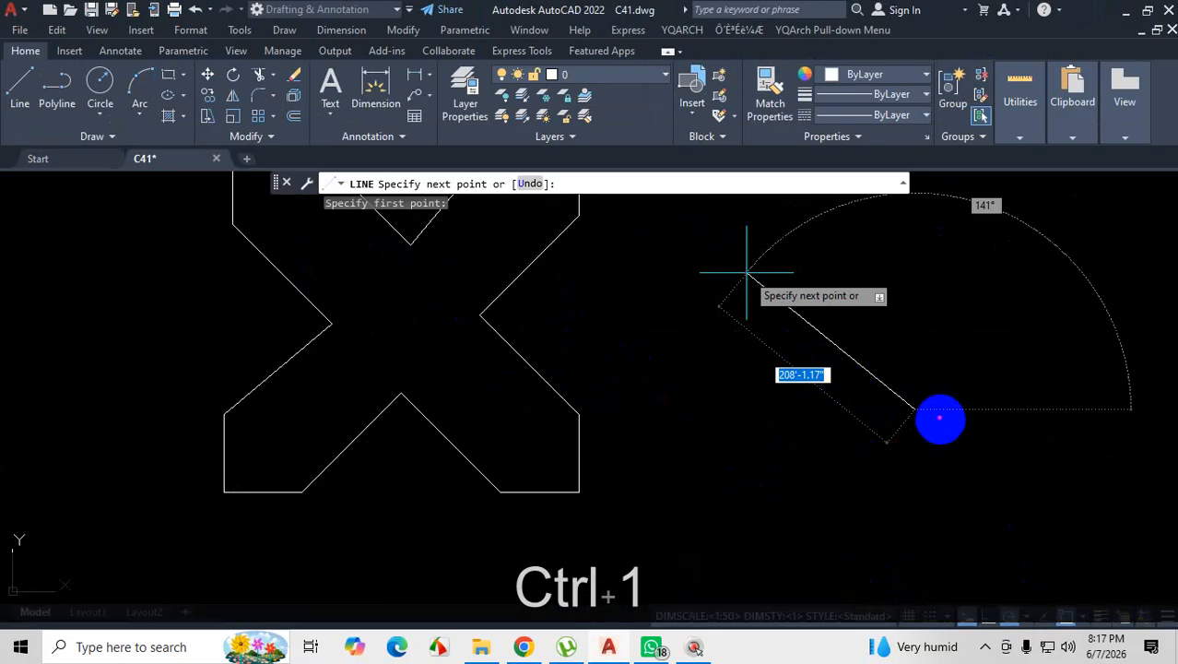
{"action": "mouse_move", "coordinate": [914, 368]}
{"action": "left_mouse_down"}
{"action": "mouse_move", "coordinate": [915, 434]}
{"action": "mouse_move", "coordinate": [962, 413]}
{"action": "mouse_move", "coordinate": [1074, 408]}
{"action": "mouse_move", "coordinate": [1083, 444]}
{"action": "mouse_move", "coordinate": [1106, 399]}
{"action": "mouse_move", "coordinate": [1039, 421]}
{"action": "mouse_move", "coordinate": [1007, 337]}
{"action": "mouse_move", "coordinate": [802, 282]}
{"action": "mouse_move", "coordinate": [765, 297]}
{"action": "left_mouse_up"}
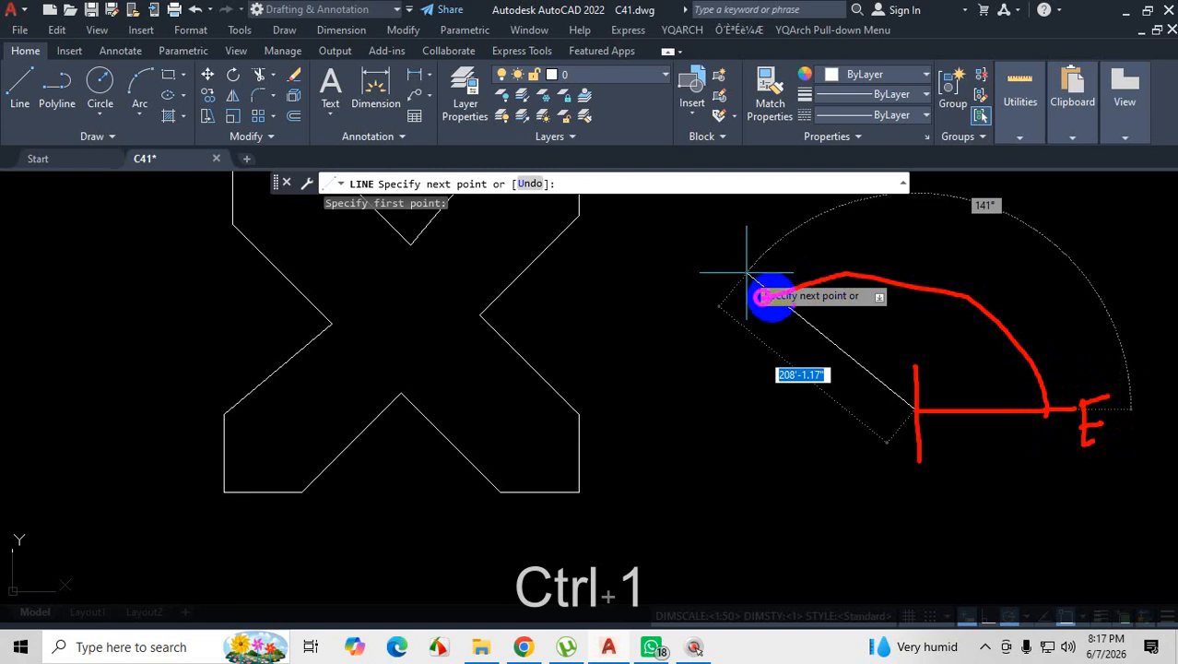
{"action": "mouse_move", "coordinate": [1039, 419]}
{"action": "left_mouse_down"}
{"action": "mouse_move", "coordinate": [918, 318]}
{"action": "mouse_move", "coordinate": [768, 276]}
{"action": "left_mouse_up"}
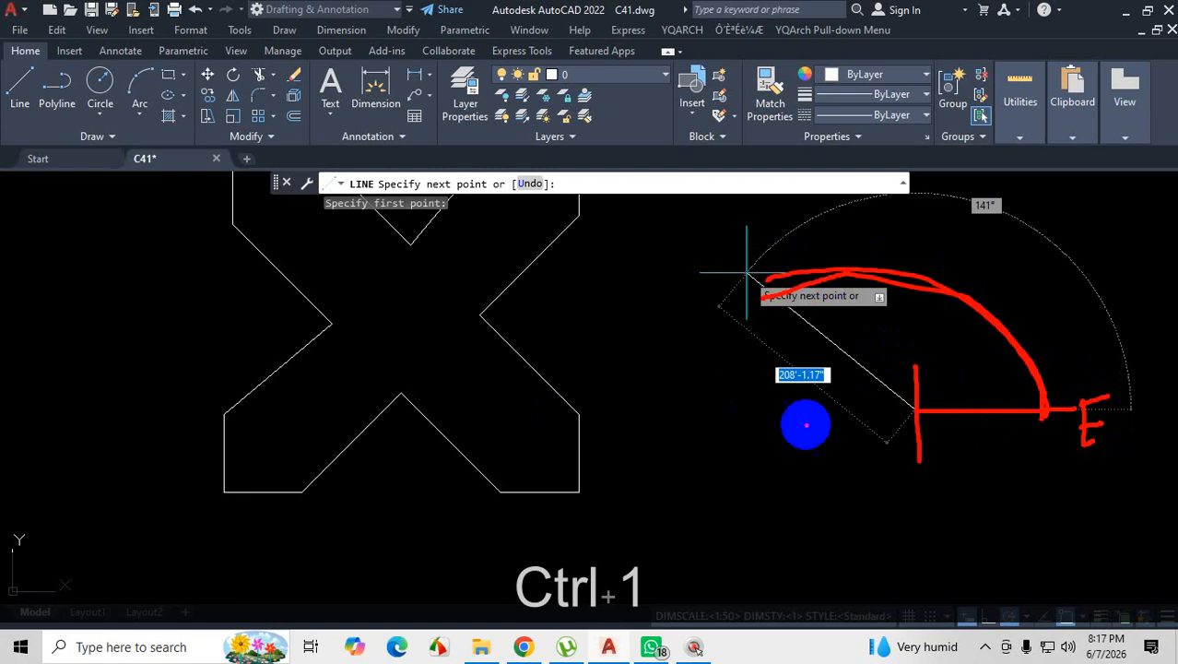
{"action": "left_click_drag", "start_coordinate": [903, 405], "coordinate": [779, 312]}
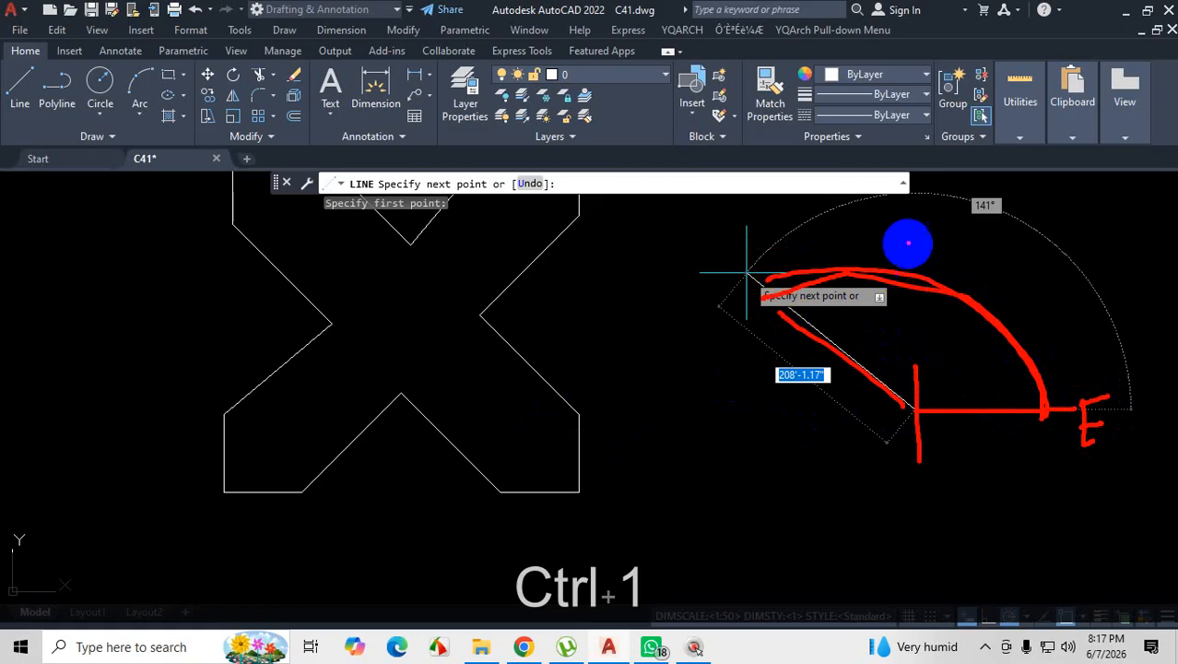
Mark the vertical axis and the angle past it, preview the line at 135° with polar tracking, and cancel the line.
{"action": "left_click_drag", "start_coordinate": [911, 215], "coordinate": [915, 437]}
{"action": "mouse_move", "coordinate": [1045, 398]}
{"action": "left_mouse_down"}
{"action": "mouse_move", "coordinate": [1005, 342]}
{"action": "mouse_move", "coordinate": [913, 303]}
{"action": "left_mouse_up"}
{"action": "left_click_drag", "start_coordinate": [917, 408], "coordinate": [756, 291]}
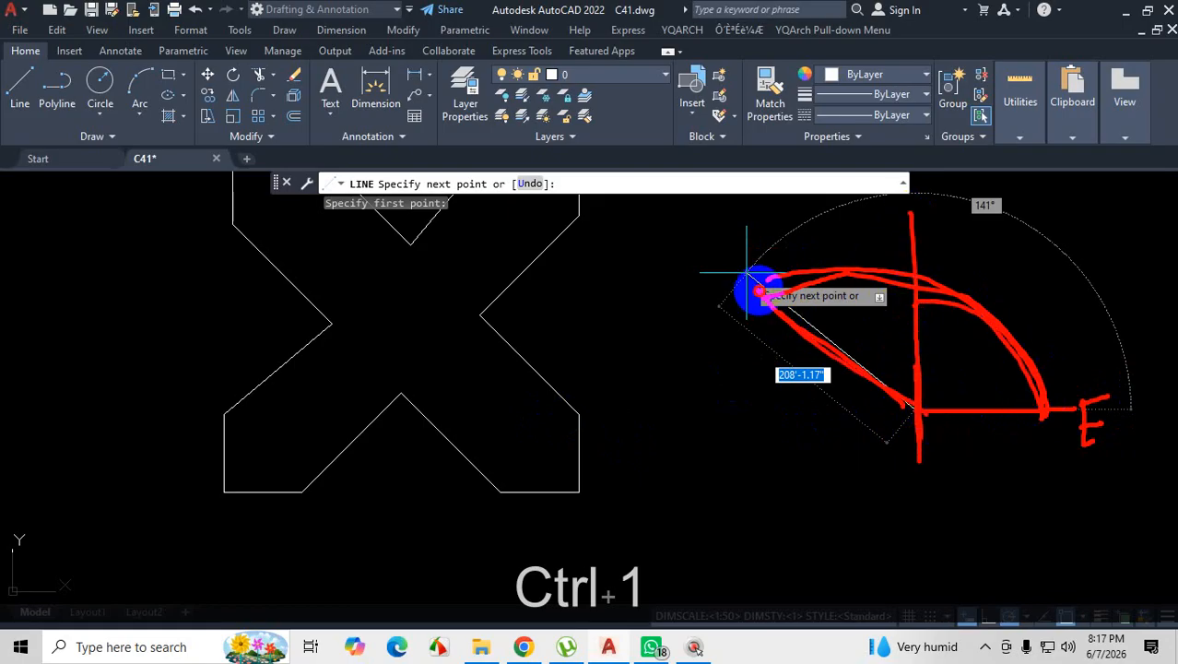
{"action": "key", "text": "Escape"}
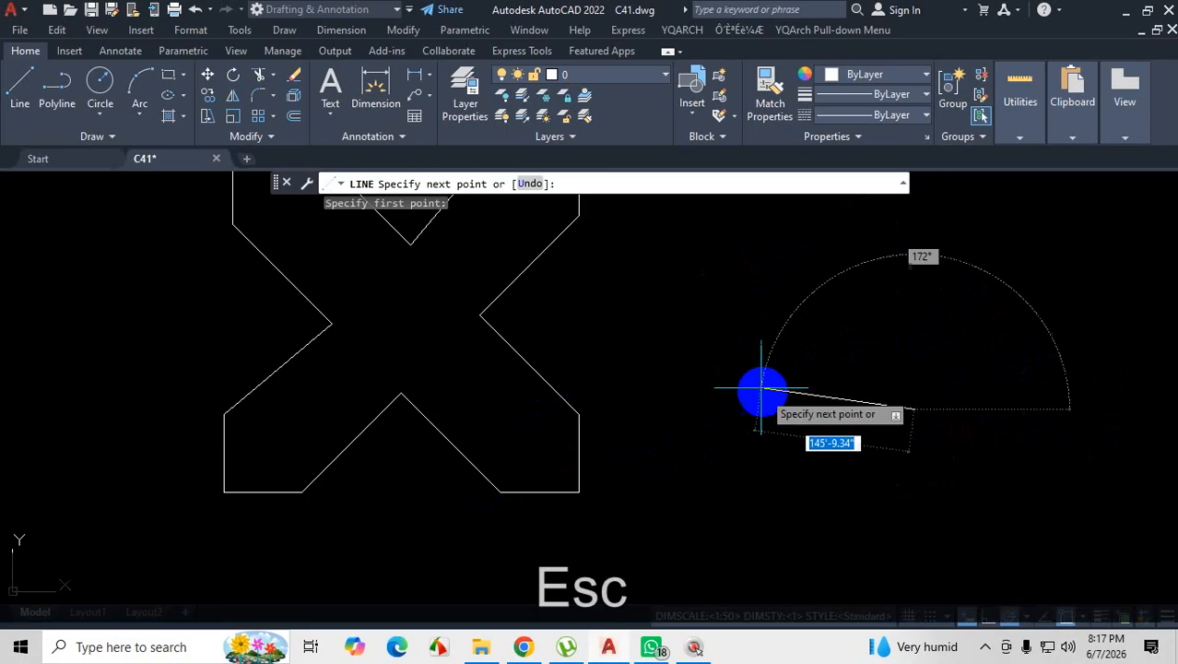
{"action": "scroll", "coordinate": [773, 385], "scroll_direction": "down", "scroll_amount": 2}
{"action": "middle_click_drag", "start_coordinate": [783, 384], "coordinate": [779, 475]}
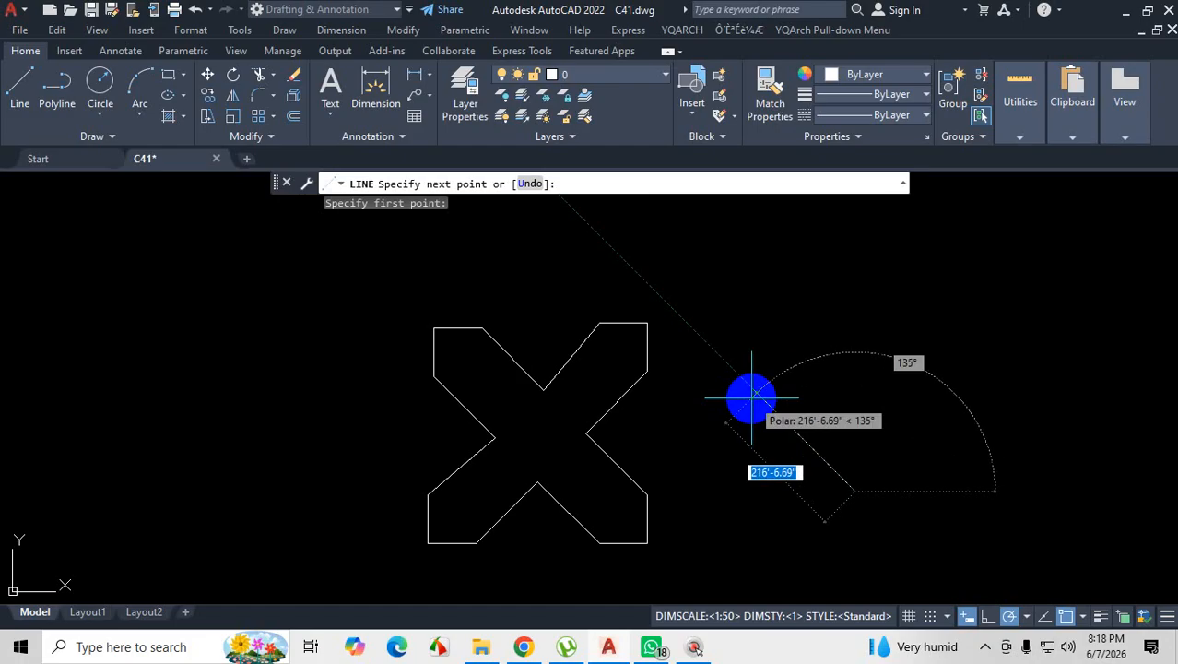
{"action": "key", "text": "Escape"}
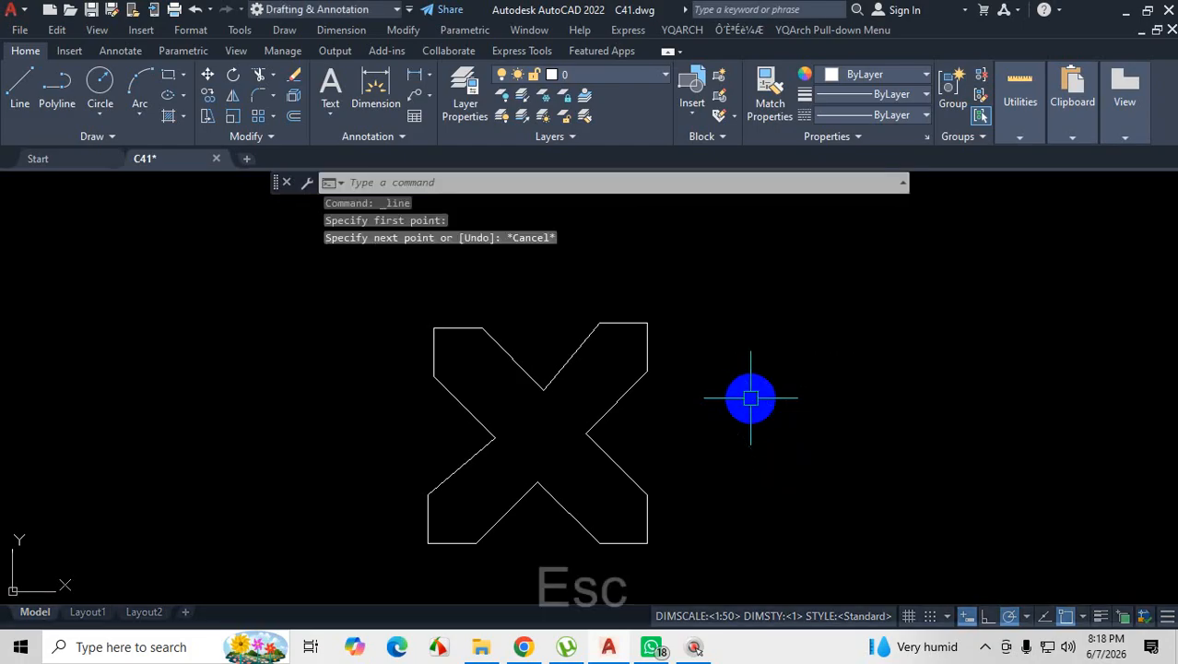
Turn Ortho mode on, and switch back to Polar Tracking.
{"action": "left_click", "coordinate": [985, 618]}
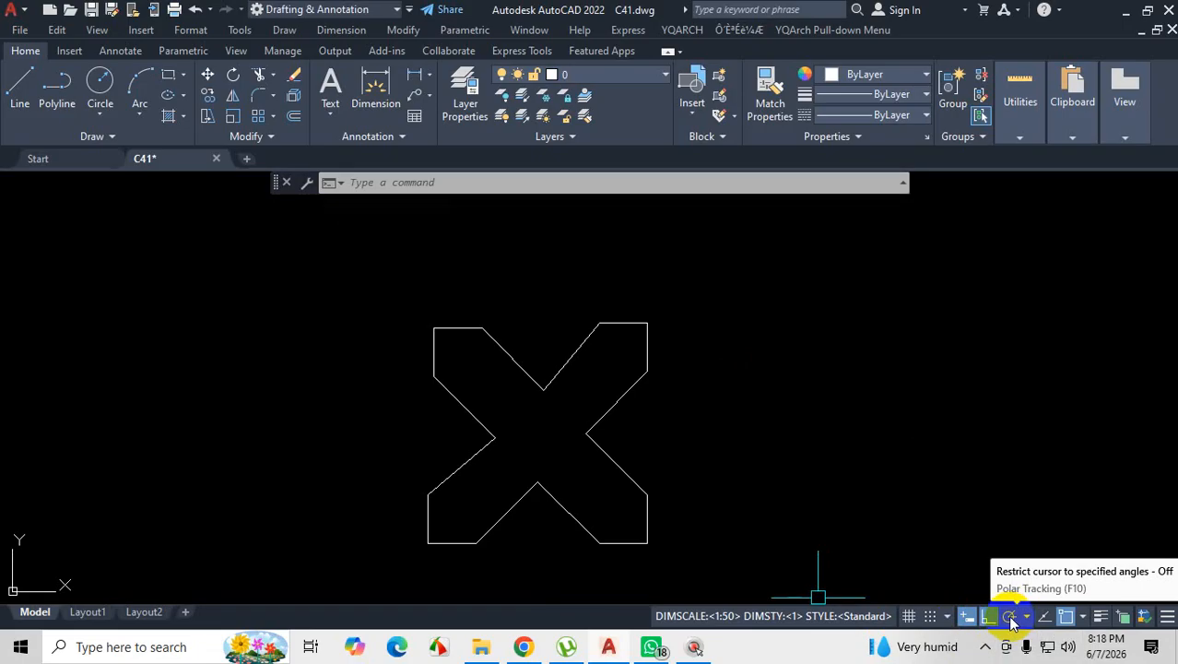
{"action": "left_click", "coordinate": [1014, 616]}
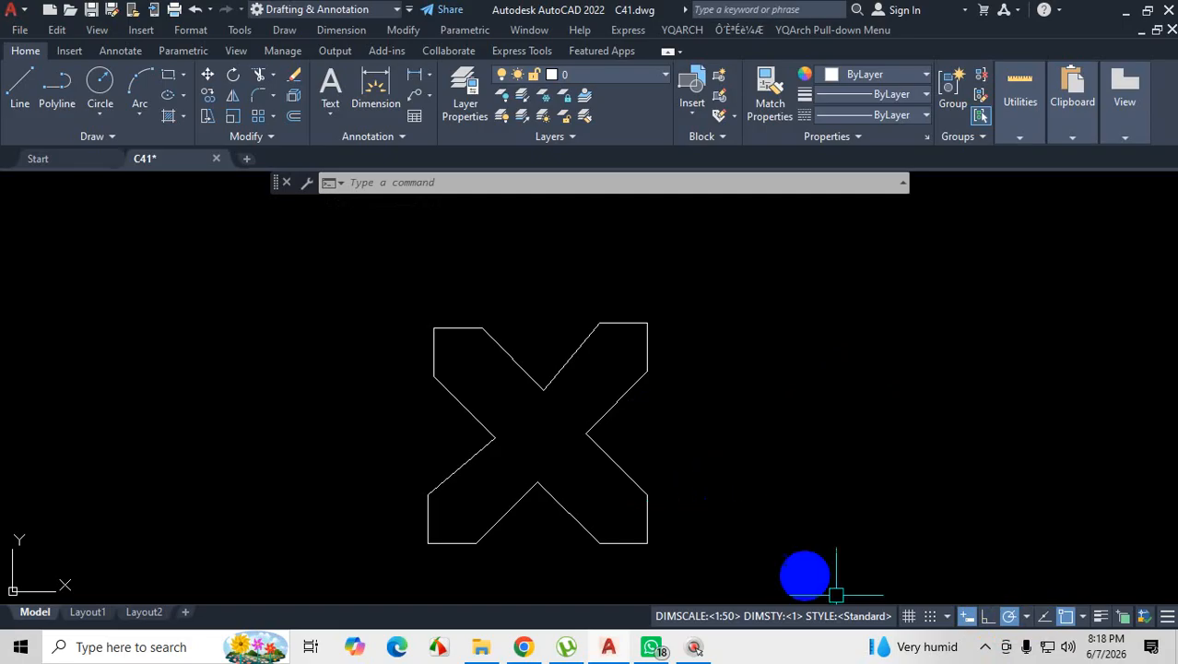
{"action": "left_click", "coordinate": [984, 646]}
{"action": "left_click", "coordinate": [1016, 582]}
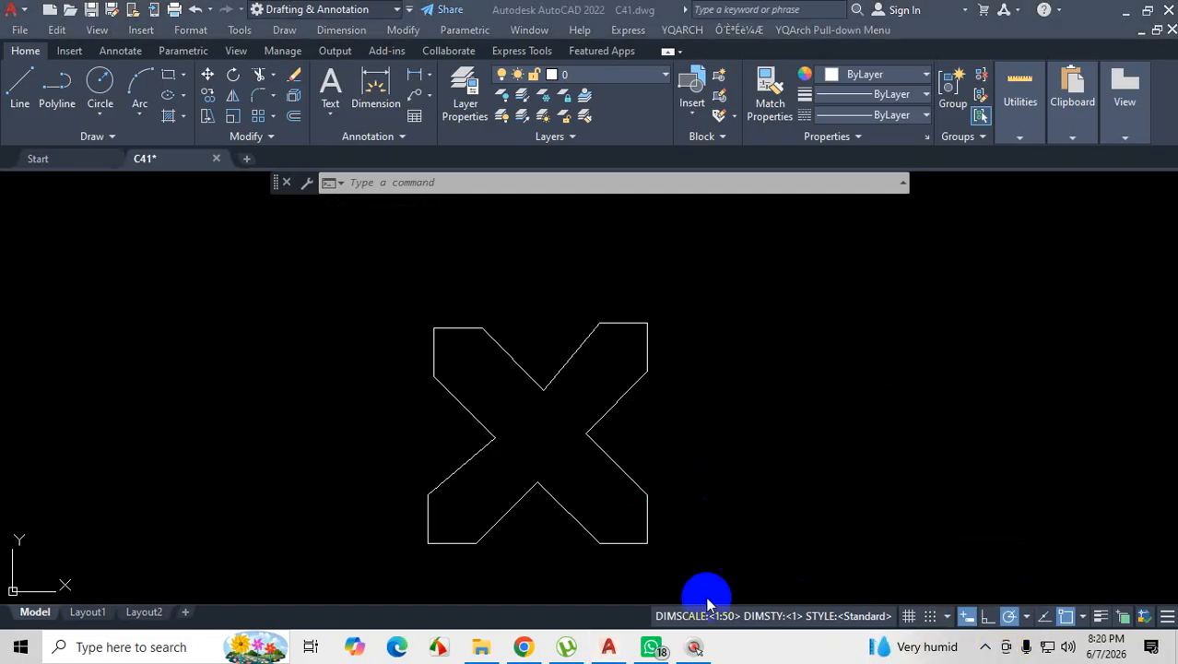
Mark the vertical edge of the X outline's lower-right arm and its lower inner vertex, and clear the markings.
{"action": "key", "text": "ctrl+1"}
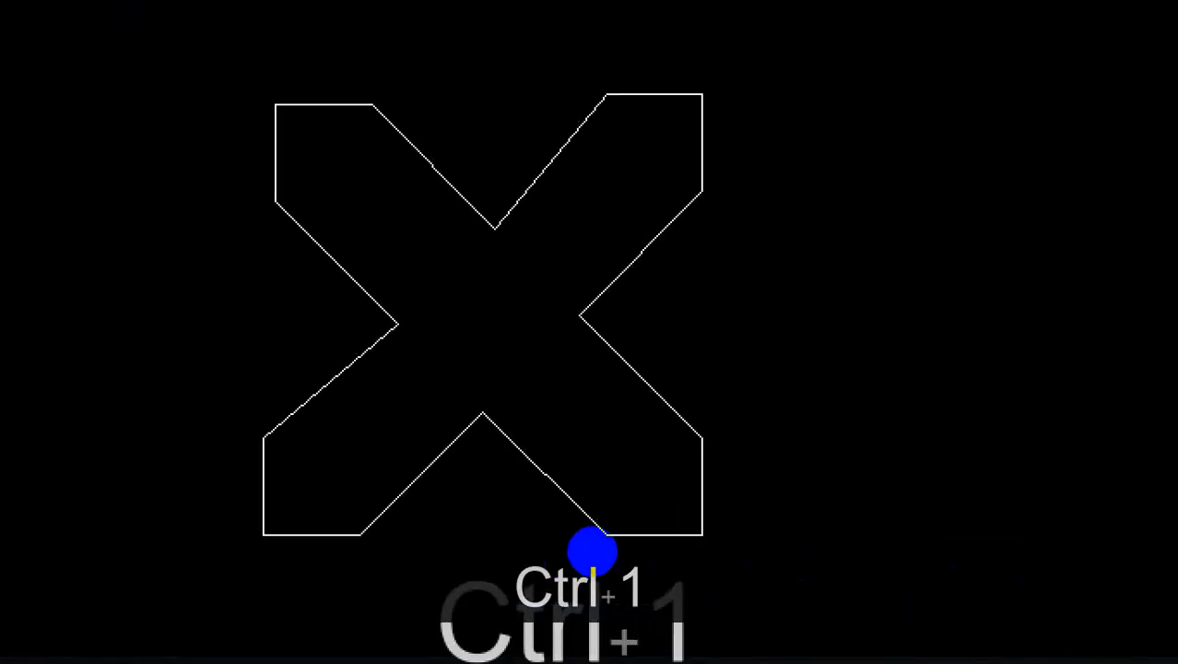
{"action": "left_click", "coordinate": [593, 552]}
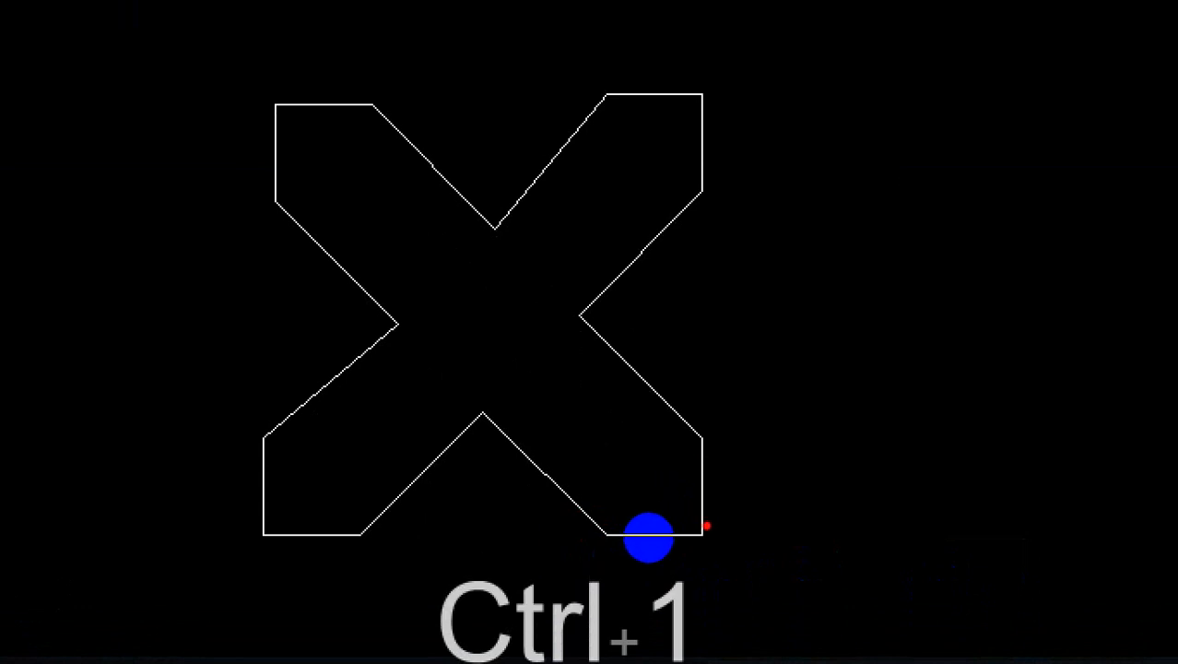
{"action": "left_click_drag", "start_coordinate": [647, 540], "coordinate": [647, 497], "text": "shift"}
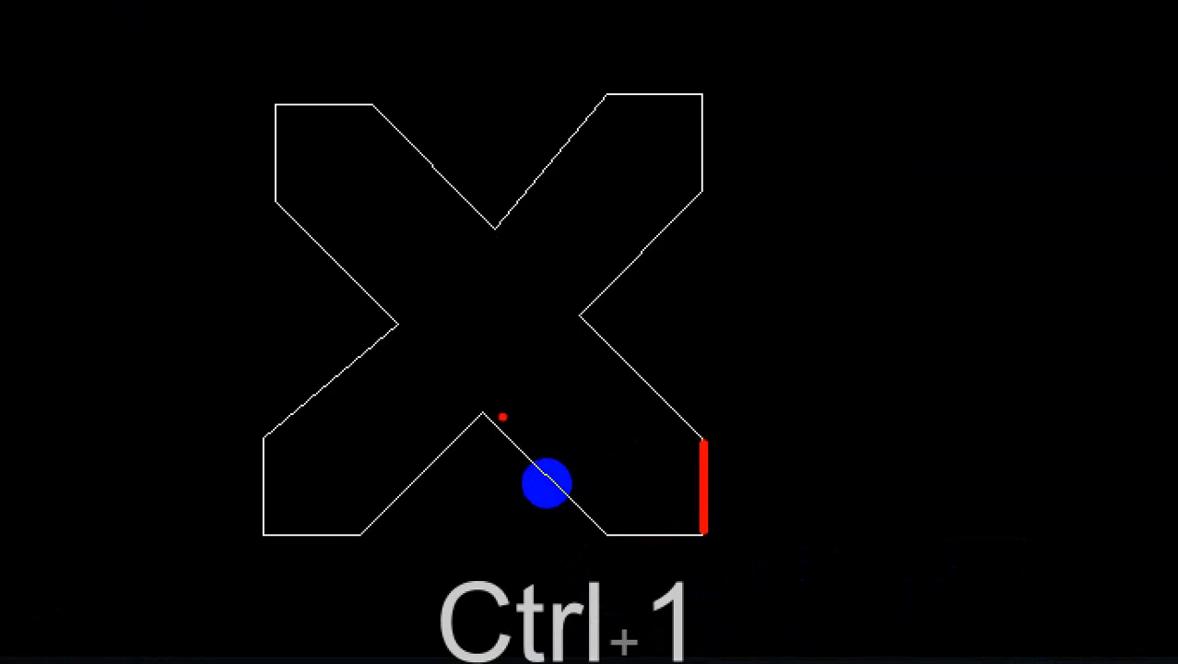
{"action": "left_click_drag", "start_coordinate": [500, 413], "coordinate": [505, 404]}
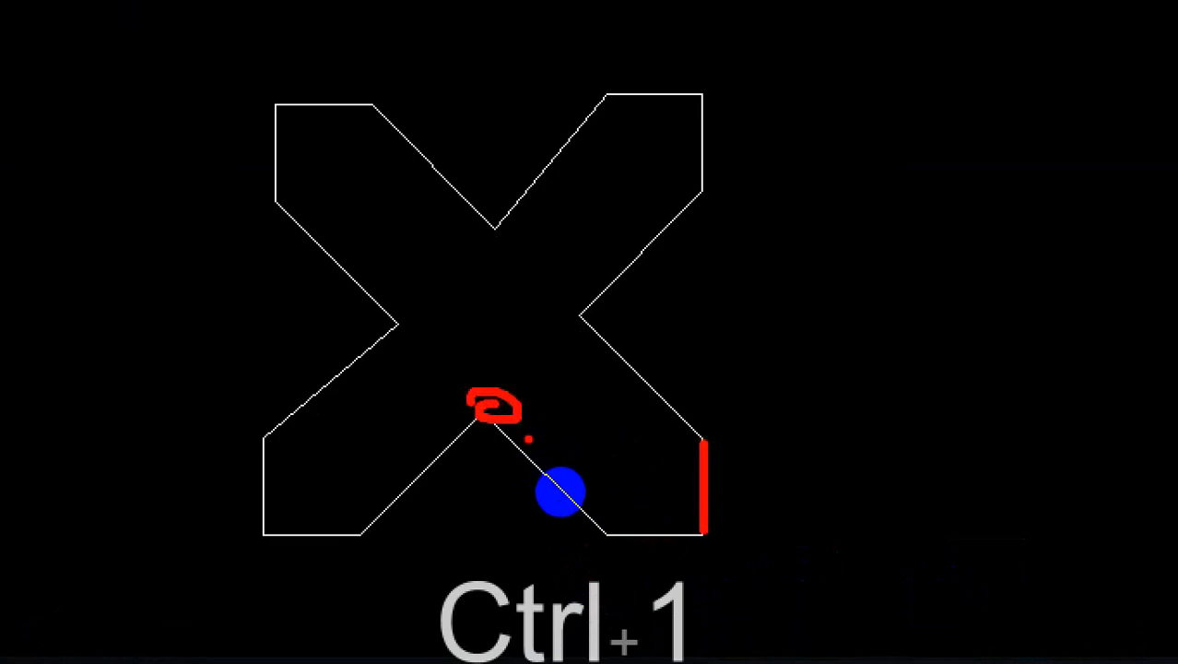
{"action": "key", "text": "Escape"}
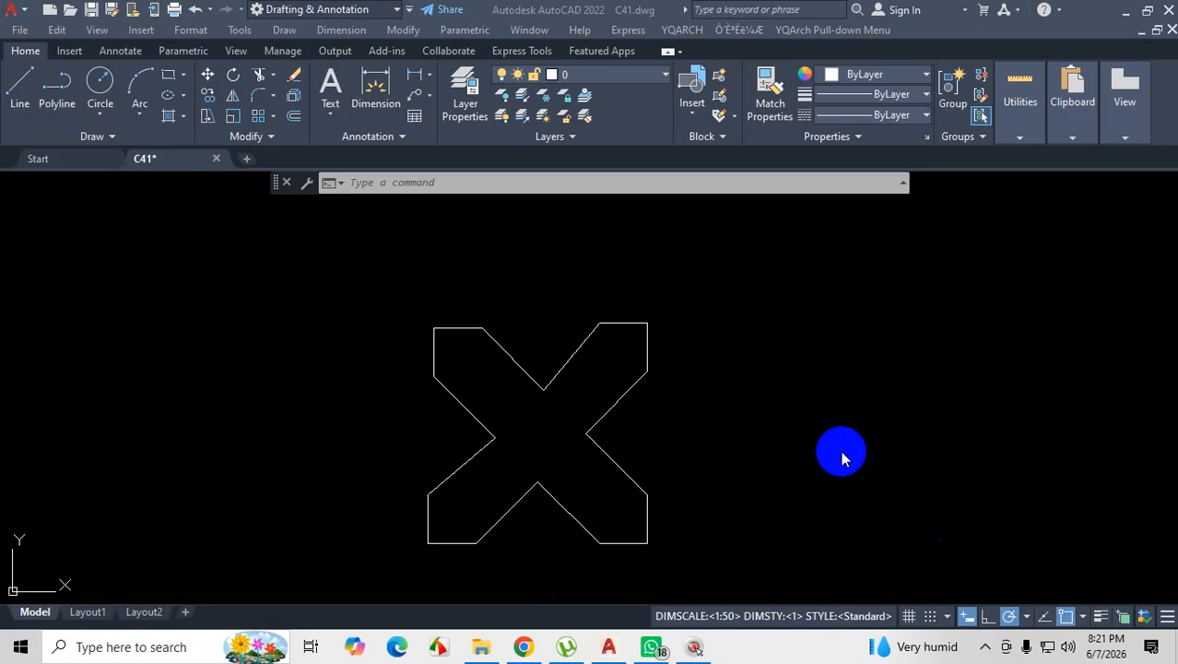
Write the sample length 75'6" beside the X outline to show the feet-and-inches notation, and clear the writing.
{"action": "left_click", "coordinate": [717, 409]}
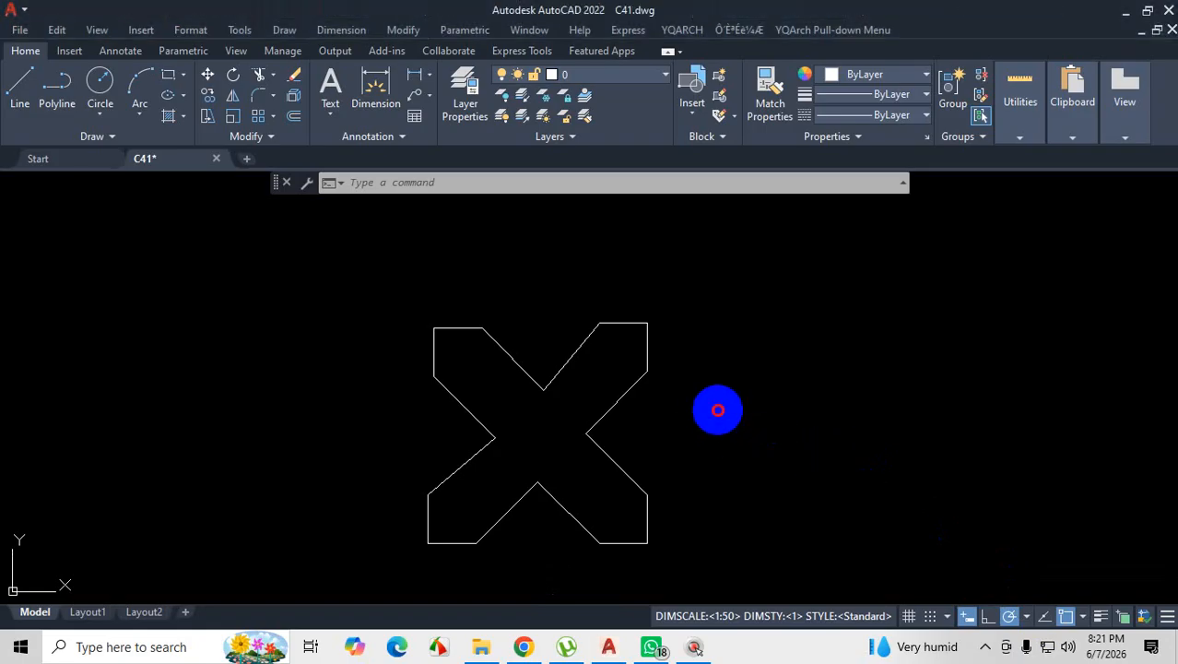
{"action": "key", "text": "F10"}
{"action": "key", "text": "Escape"}
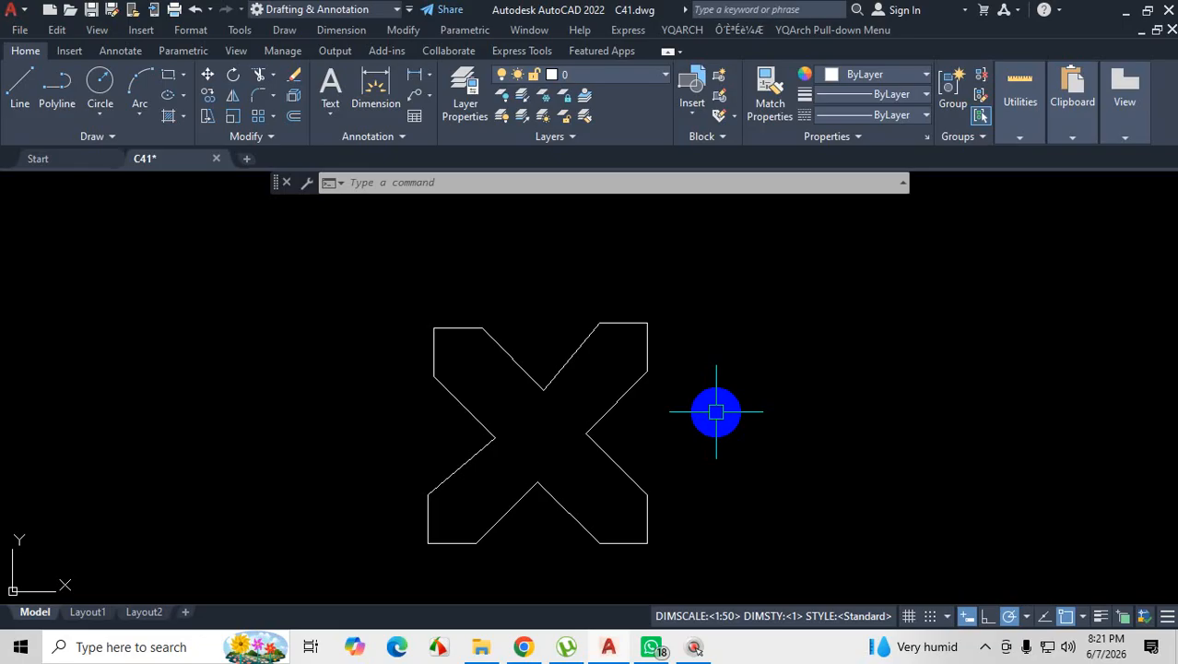
{"action": "key", "text": "ctrl+1"}
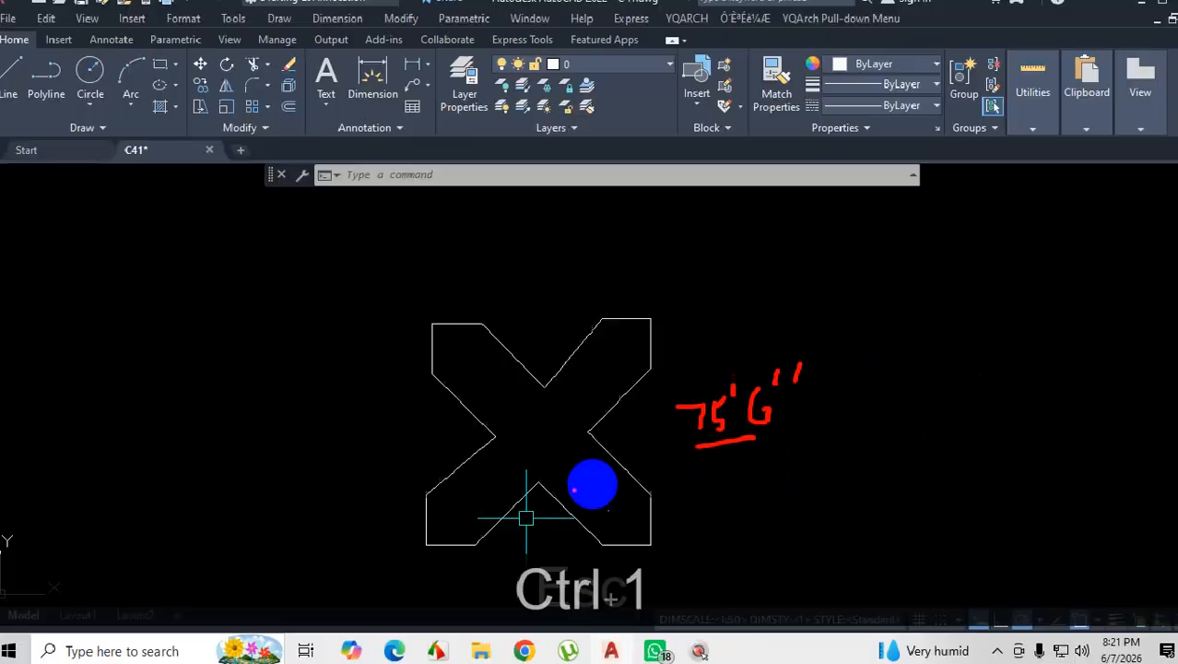
{"action": "key", "text": "Escape"}
{"action": "key", "text": "Escape"}
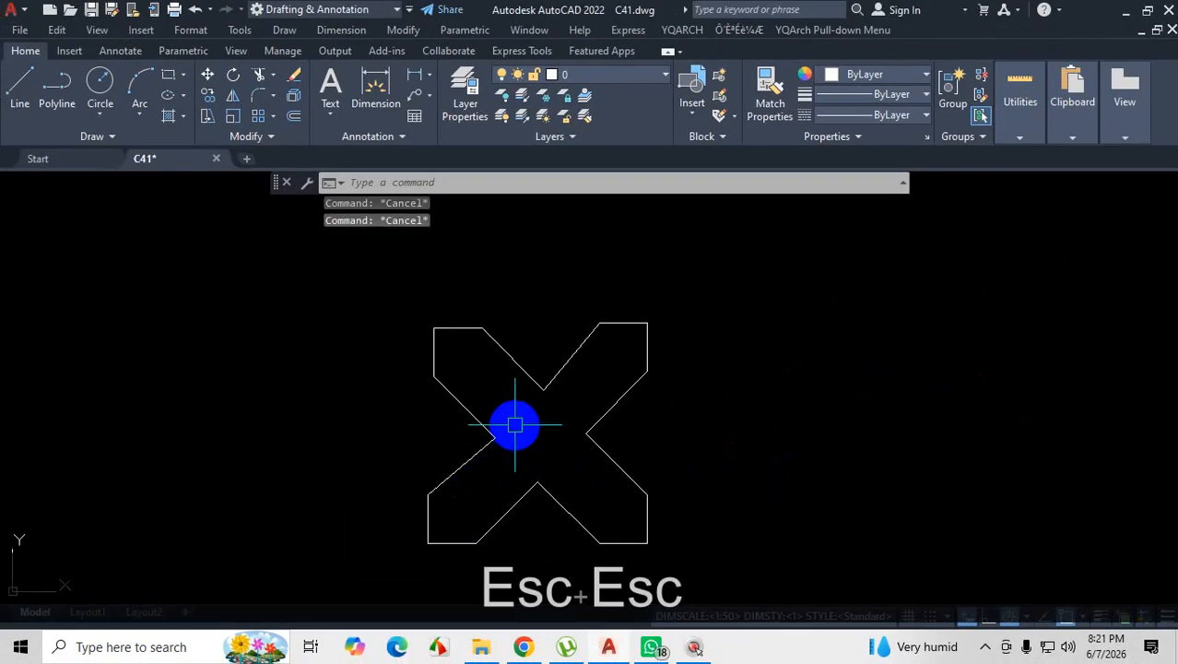
Review the insertion-scale unit options in the Drawing Units settings and close them without changes.
{"action": "type", "text": "UN"}
{"action": "key", "text": "Return"}
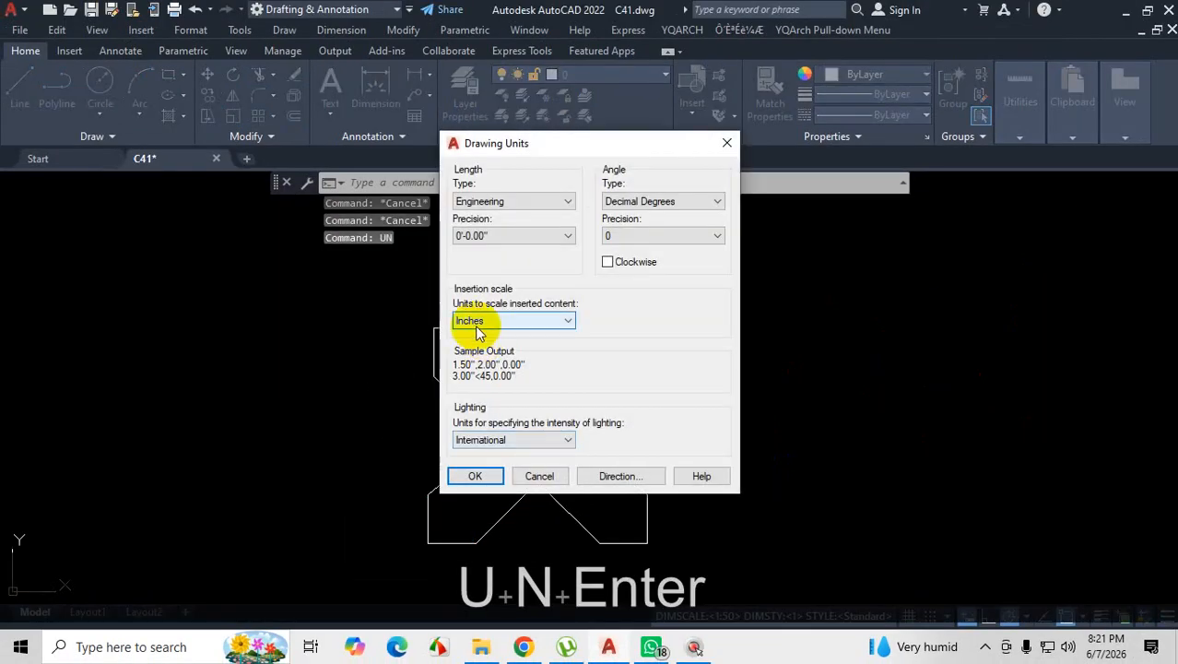
{"action": "left_click", "coordinate": [559, 320]}
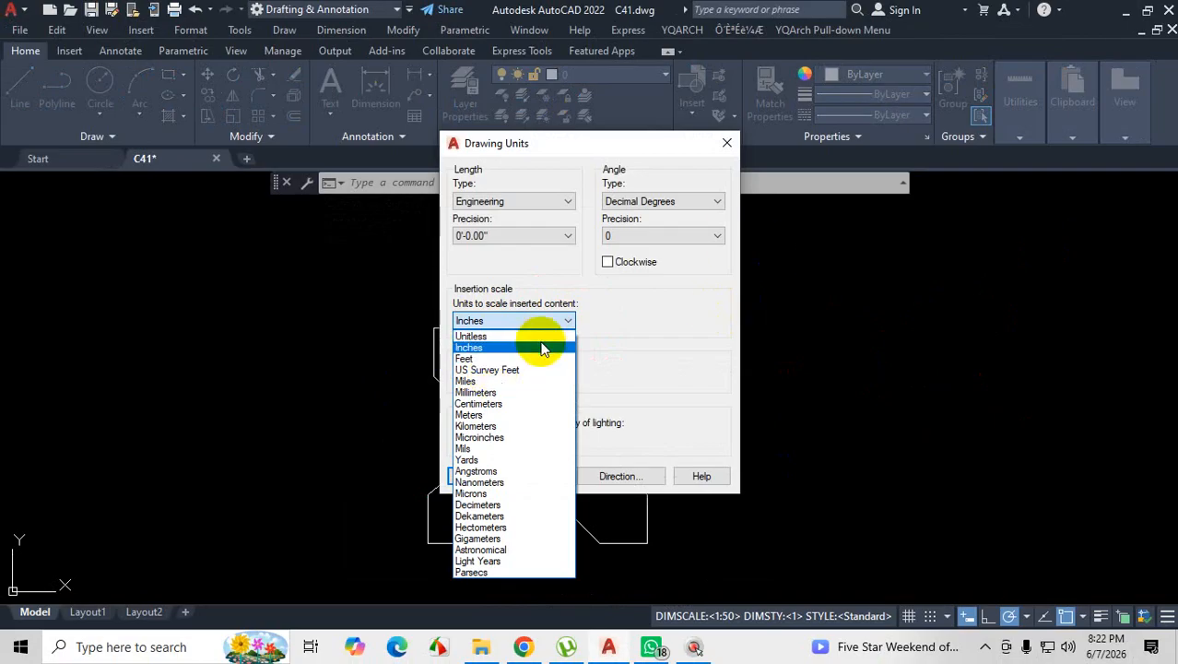
{"action": "left_click", "coordinate": [727, 146]}
{"action": "left_click", "coordinate": [727, 145]}
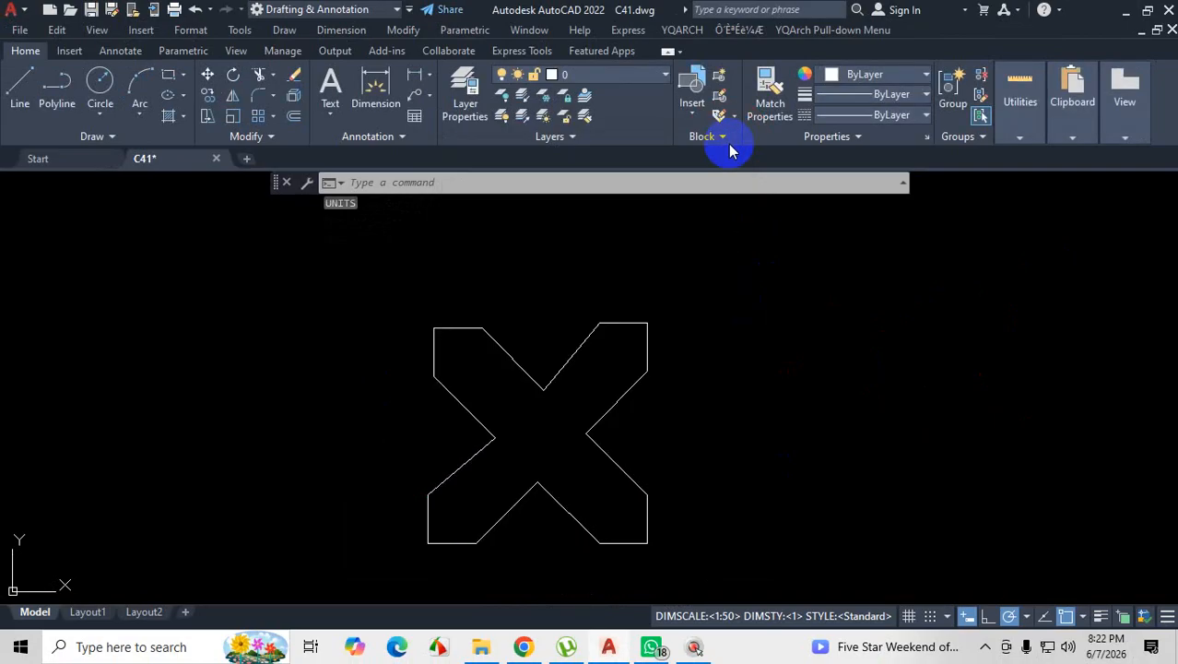
Switch to the WhatsApp reference drawing and mark the upper notch's angles, the upper-right arm's inner diagonal and the angle at its corner.
{"action": "left_click", "coordinate": [984, 645]}
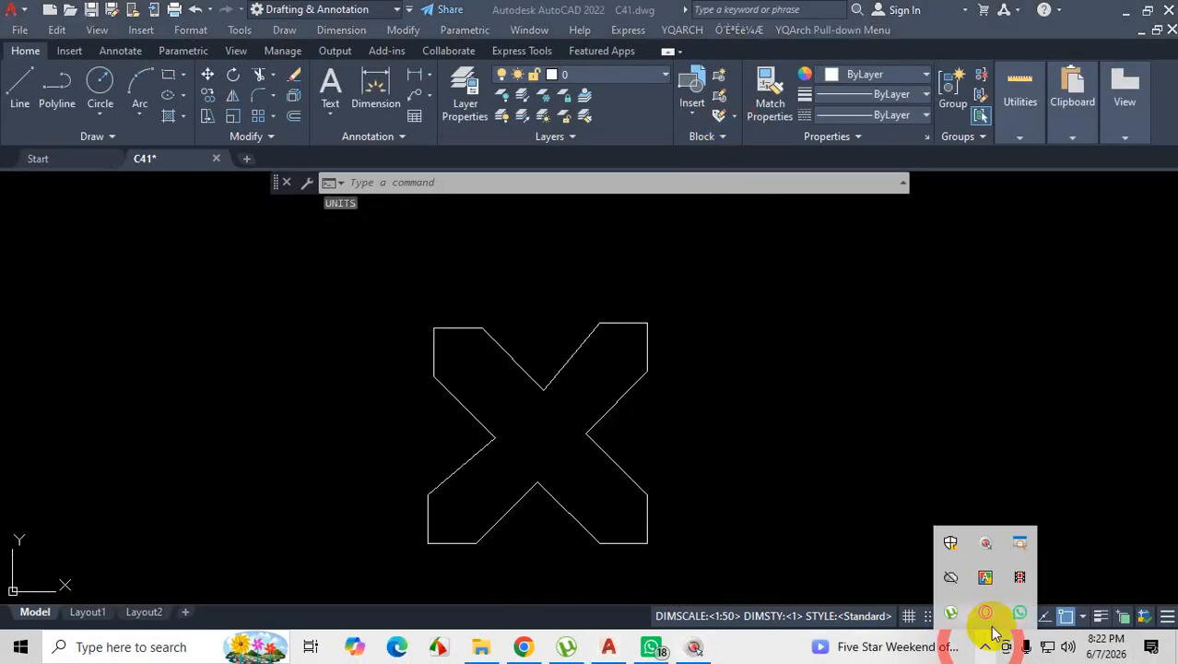
{"action": "left_click", "coordinate": [1025, 575]}
{"action": "key", "text": "ctrl+1"}
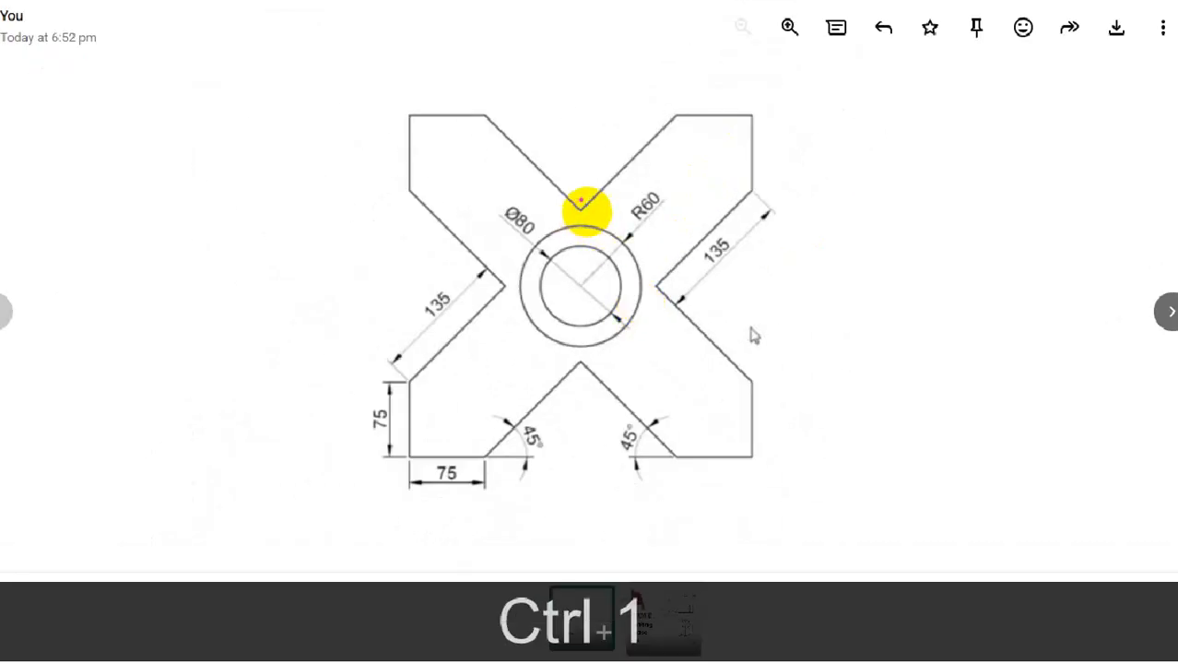
{"action": "mouse_move", "coordinate": [532, 222]}
{"action": "left_mouse_down"}
{"action": "mouse_move", "coordinate": [652, 231]}
{"action": "mouse_move", "coordinate": [583, 200]}
{"action": "mouse_move", "coordinate": [563, 229]}
{"action": "mouse_move", "coordinate": [686, 223]}
{"action": "left_mouse_up"}
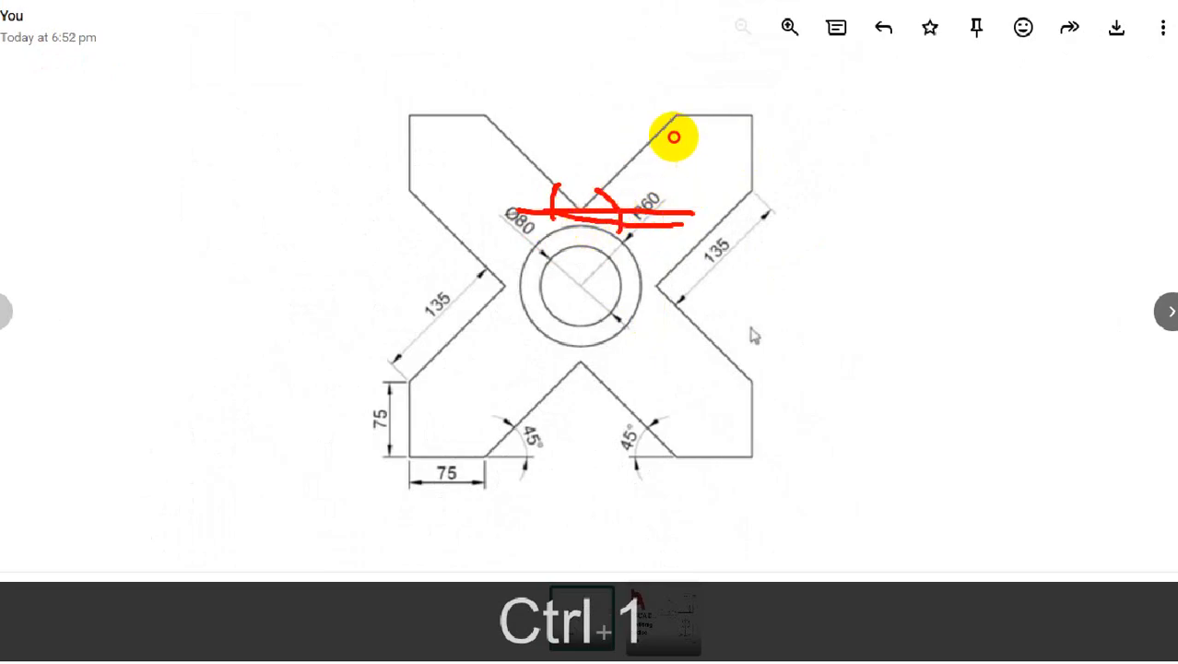
{"action": "left_click_drag", "start_coordinate": [675, 118], "coordinate": [594, 198]}
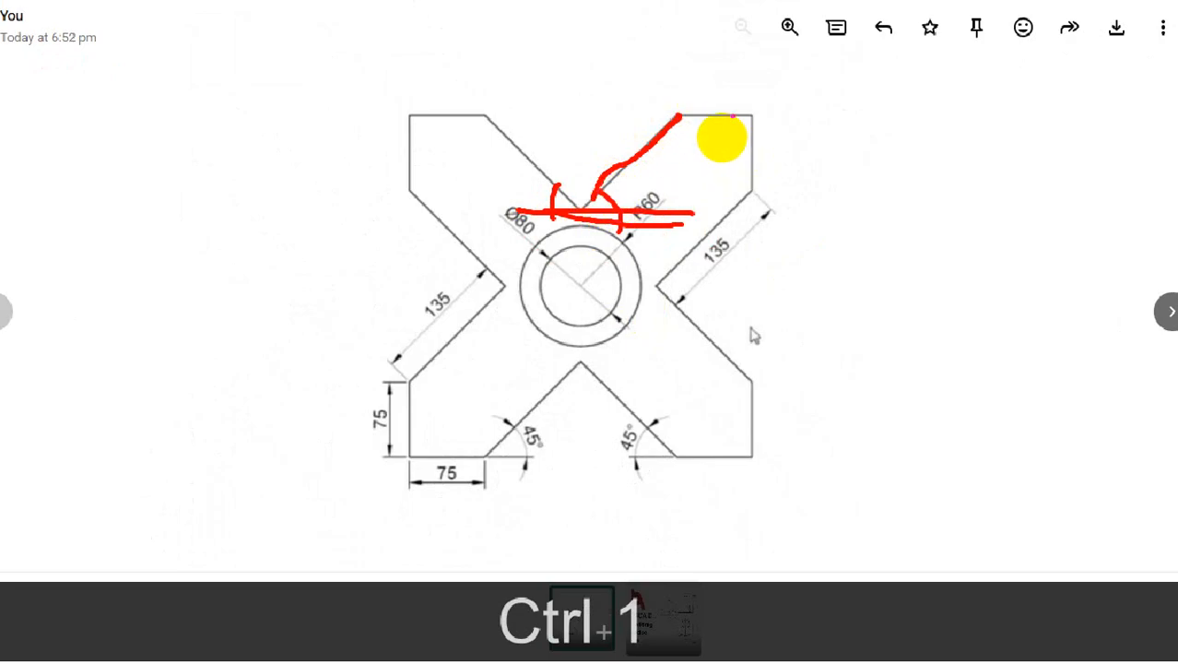
{"action": "left_click_drag", "start_coordinate": [678, 116], "coordinate": [859, 120]}
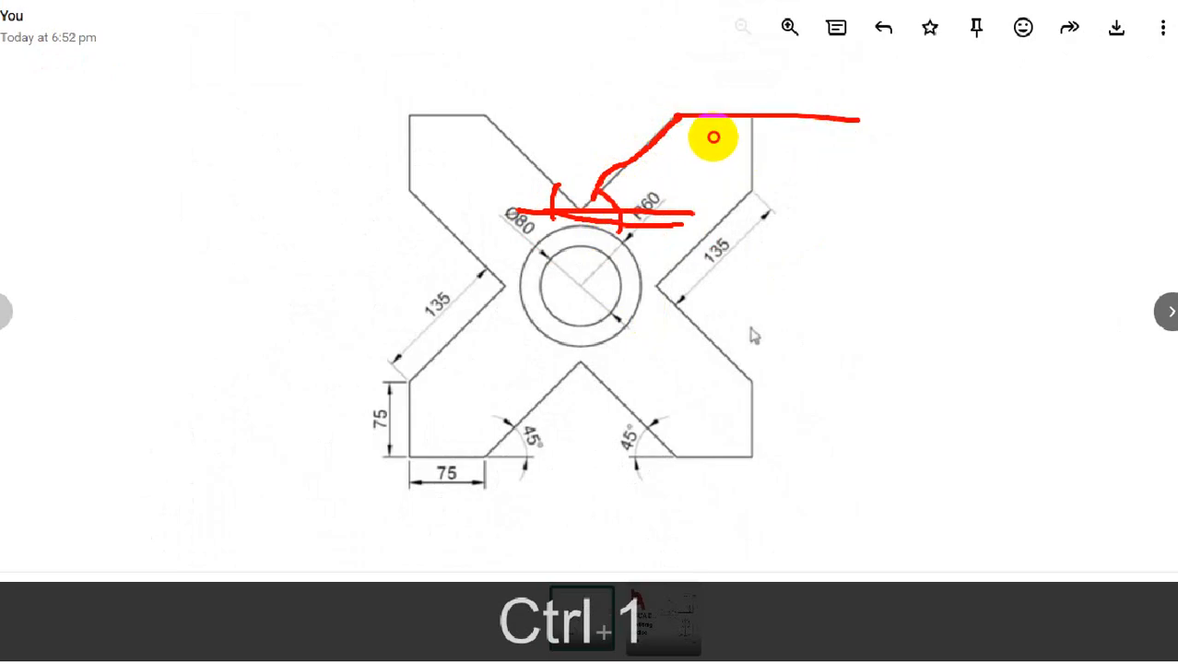
{"action": "mouse_move", "coordinate": [724, 113]}
{"action": "left_mouse_down"}
{"action": "mouse_move", "coordinate": [699, 144]}
{"action": "mouse_move", "coordinate": [648, 148]}
{"action": "left_mouse_up"}
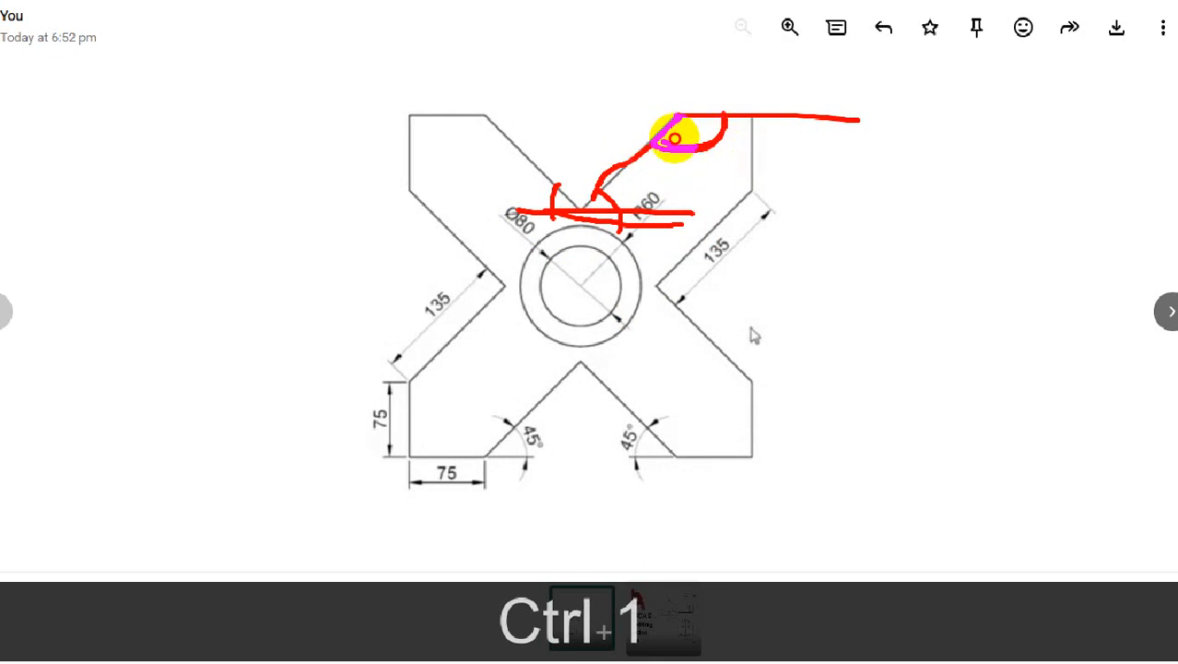
Divide the marked corner angle of the upper-right arm with a vertical line, label the 90° part, mark the remainder, and clear the markings.
{"action": "left_click_drag", "start_coordinate": [675, 139], "coordinate": [673, 191]}
{"action": "mouse_move", "coordinate": [719, 139]}
{"action": "left_mouse_down"}
{"action": "mouse_move", "coordinate": [694, 157]}
{"action": "mouse_move", "coordinate": [729, 200]}
{"action": "left_mouse_up"}
{"action": "left_click_drag", "start_coordinate": [765, 150], "coordinate": [762, 155]}
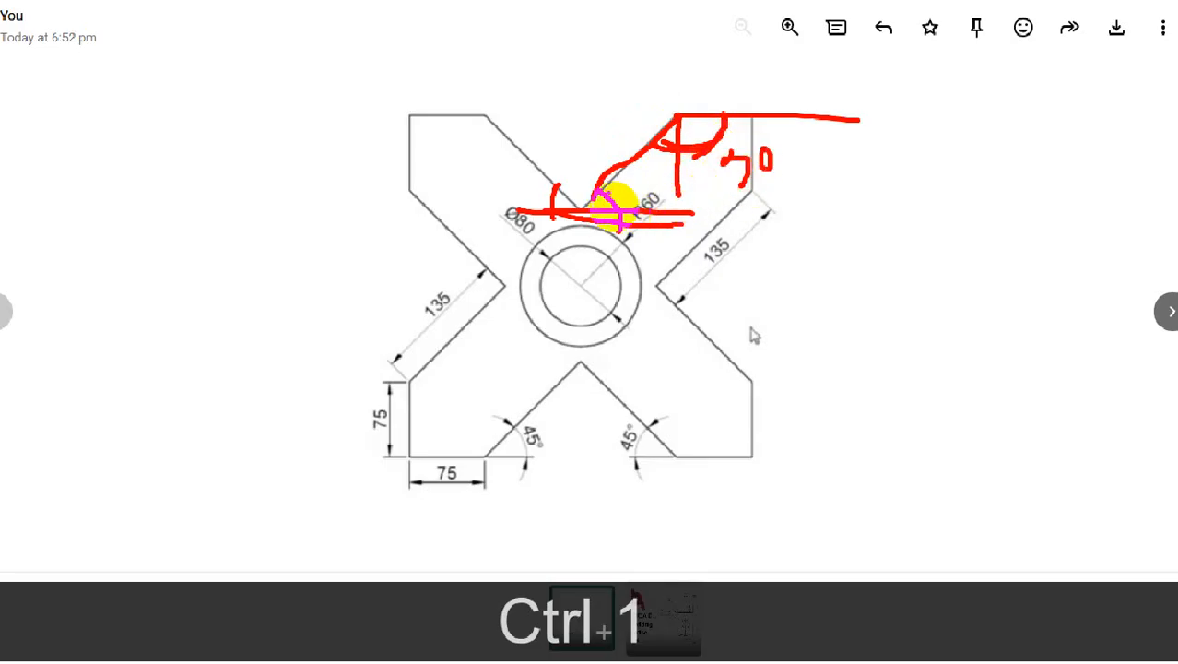
{"action": "left_click_drag", "start_coordinate": [650, 147], "coordinate": [714, 176]}
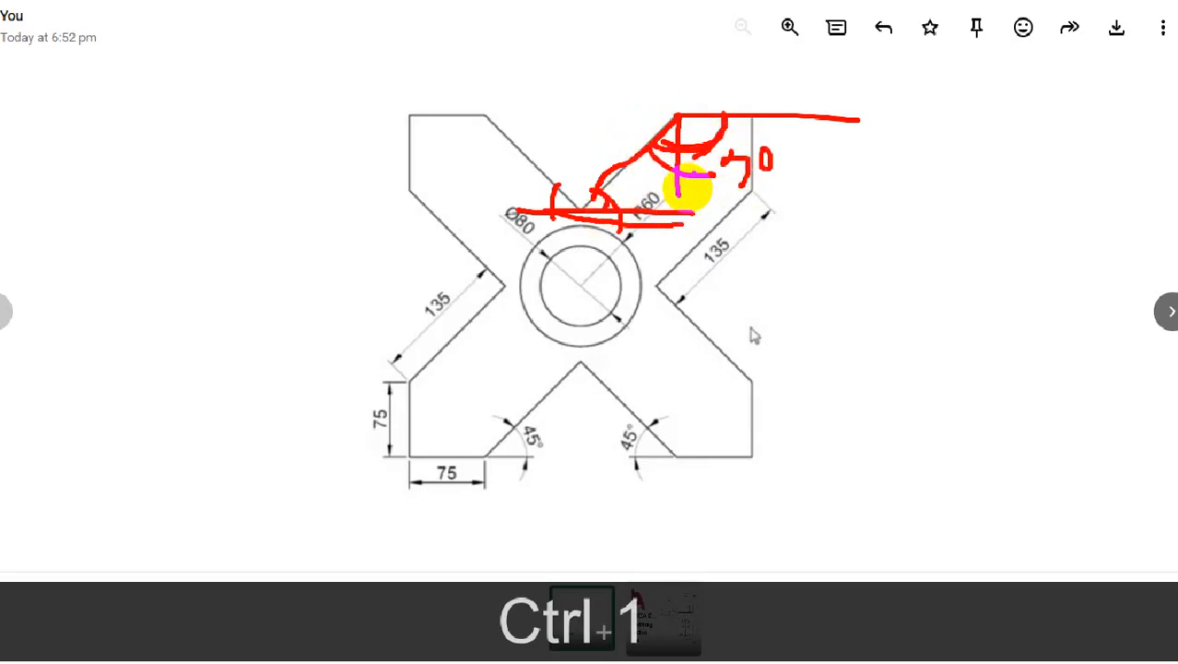
{"action": "left_click_drag", "start_coordinate": [670, 141], "coordinate": [626, 191]}
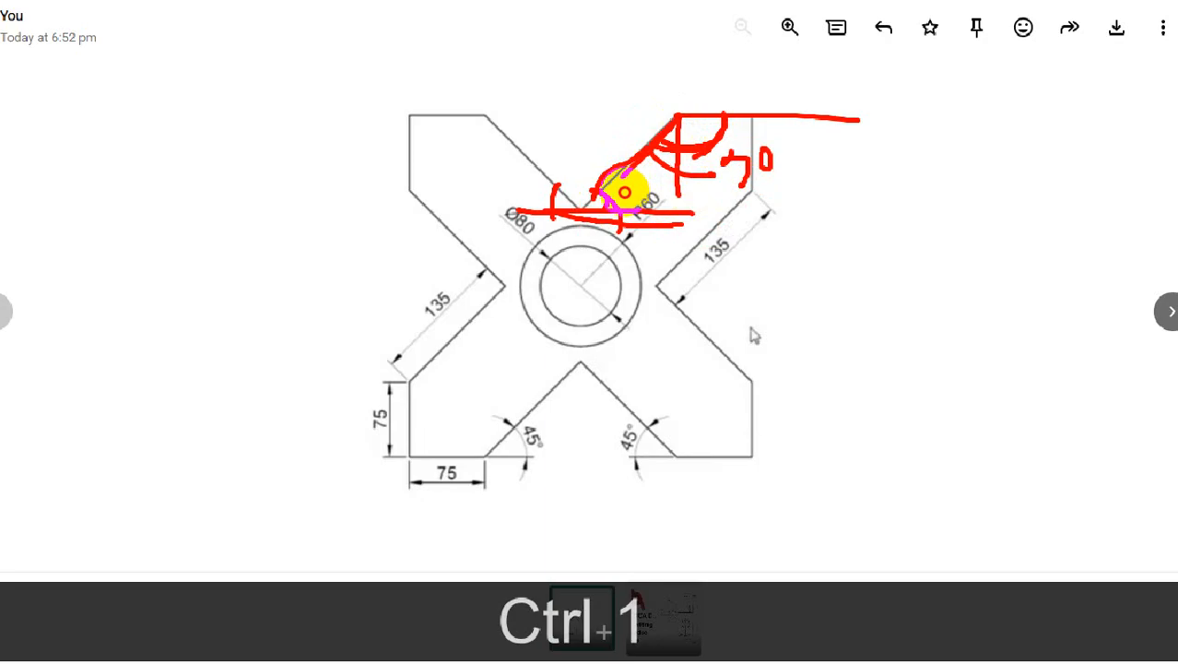
{"action": "key", "text": "Escape"}
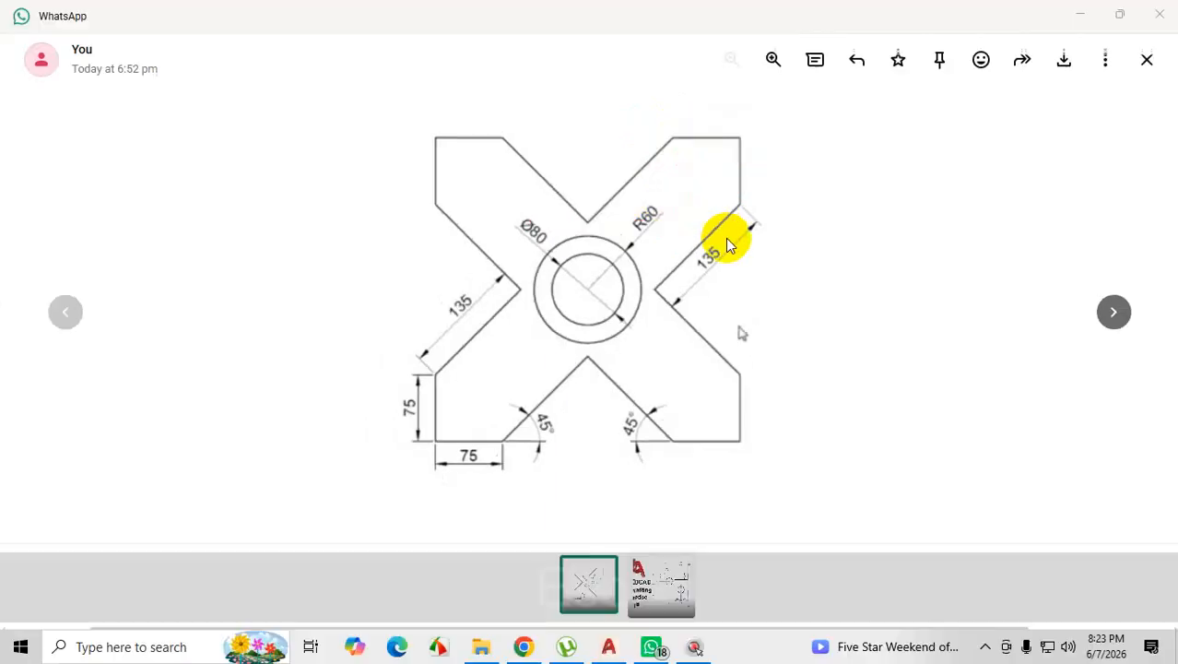
Return to AutoCAD and delete the two diagonal lines forming the X outline's upper notch.
{"action": "left_click", "coordinate": [1065, 13]}
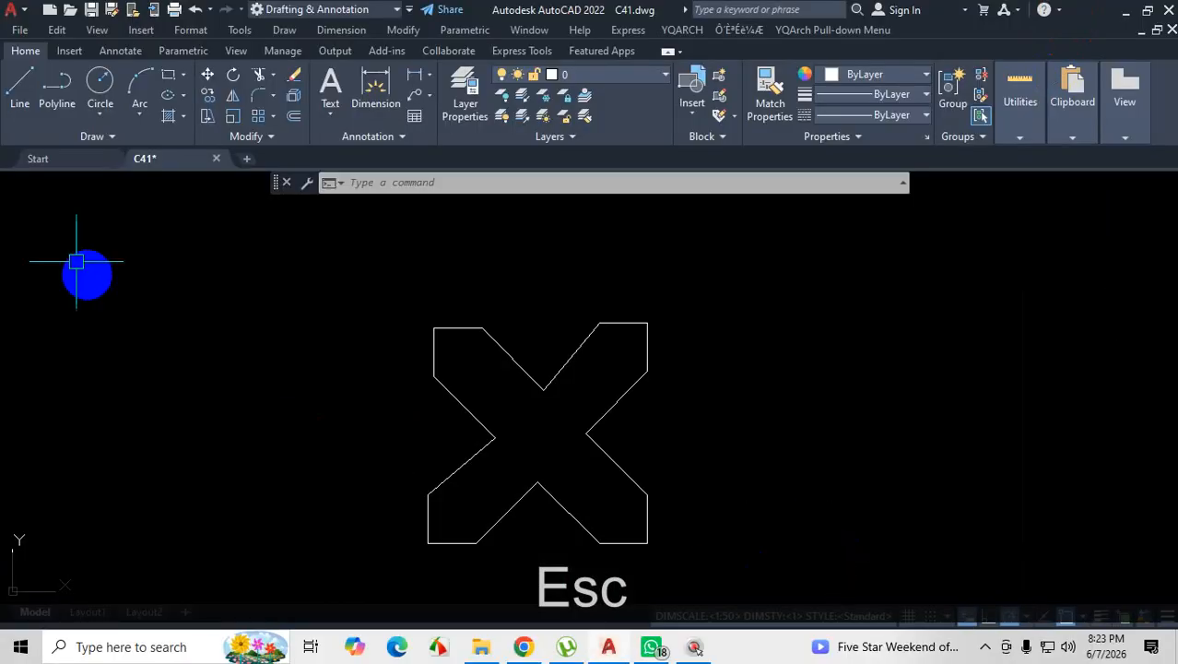
{"action": "left_click", "coordinate": [19, 85]}
{"action": "scroll", "coordinate": [811, 396], "scroll_direction": "up", "scroll_amount": 4}
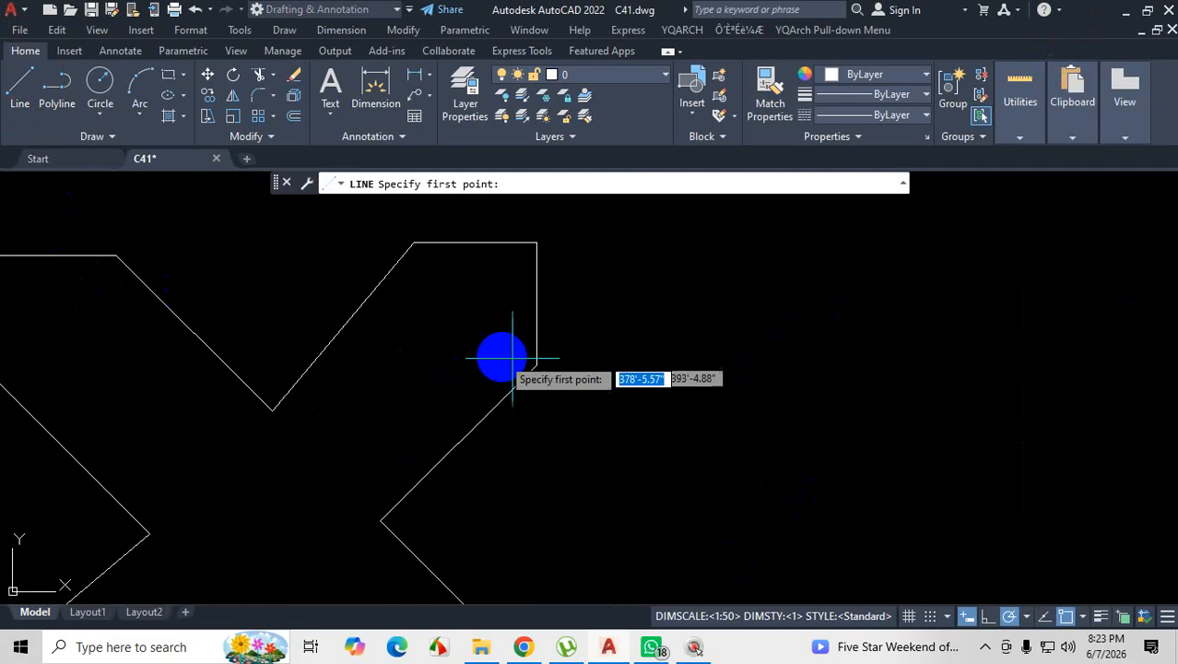
{"action": "key", "text": "Escape"}
{"action": "left_click", "coordinate": [389, 343]}
{"action": "left_click", "coordinate": [221, 426]}
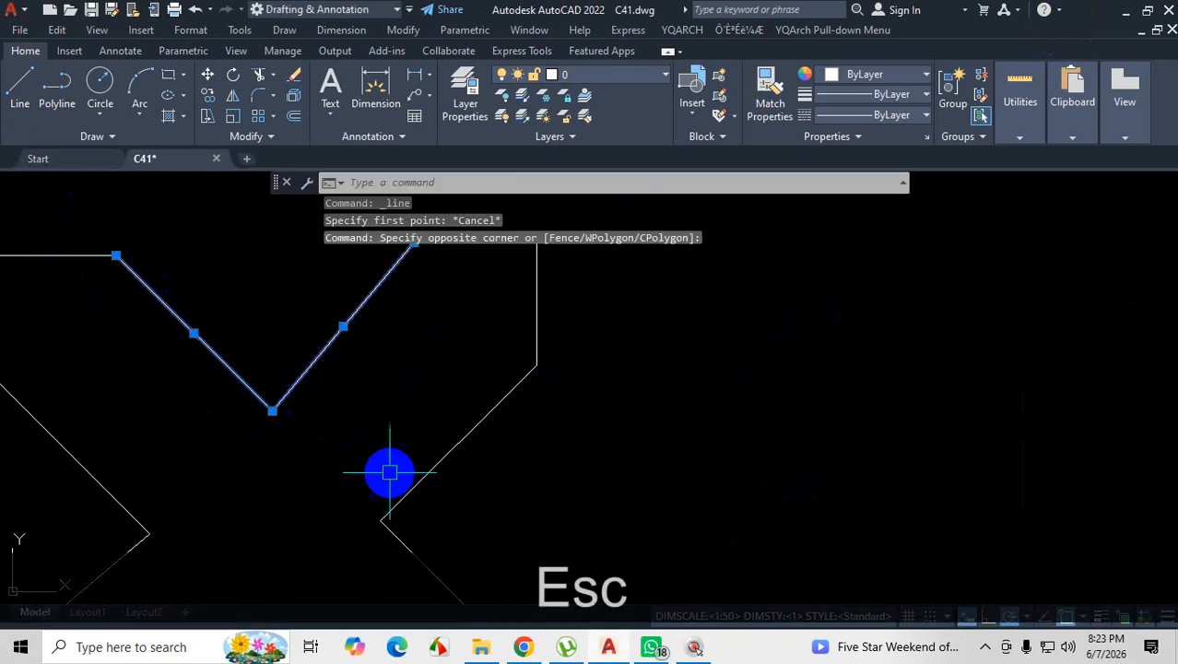
{"action": "key", "text": "Delete"}
{"action": "scroll", "coordinate": [396, 461], "scroll_direction": "down", "scroll_amount": 2}
Draw a 135' line at 225° from the inner end of the upper-right arm's top edge using polar tracking.
{"action": "left_click", "coordinate": [20, 88]}
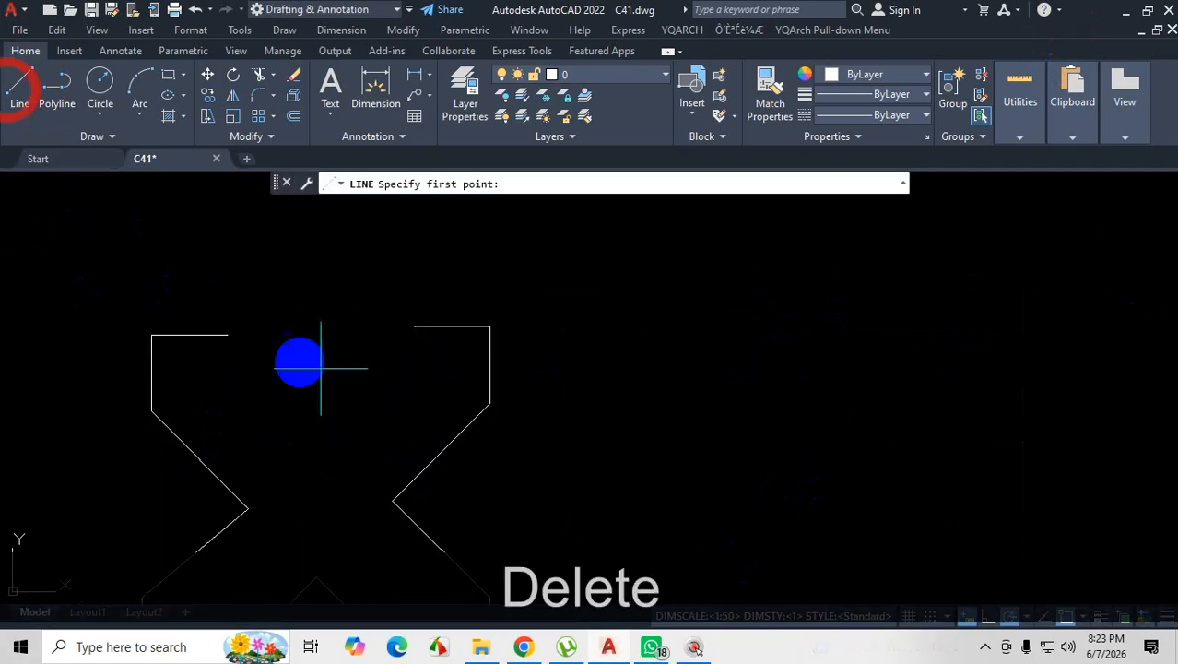
{"action": "left_click", "coordinate": [414, 326]}
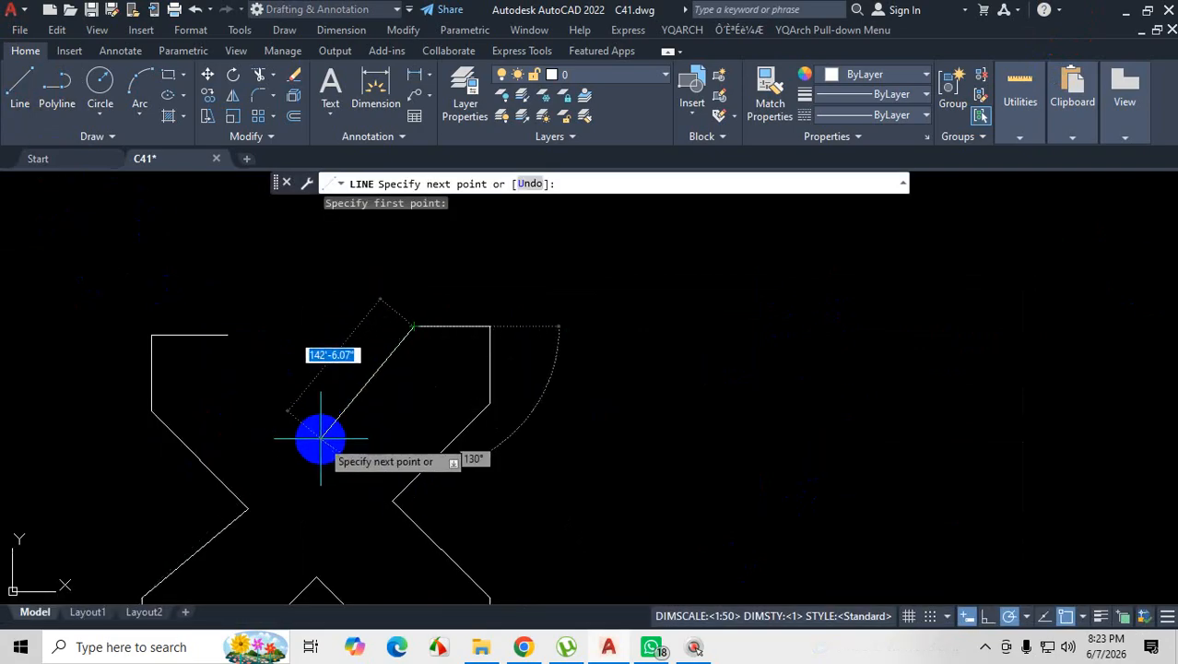
{"action": "scroll", "coordinate": [322, 434], "scroll_direction": "up", "scroll_amount": 2}
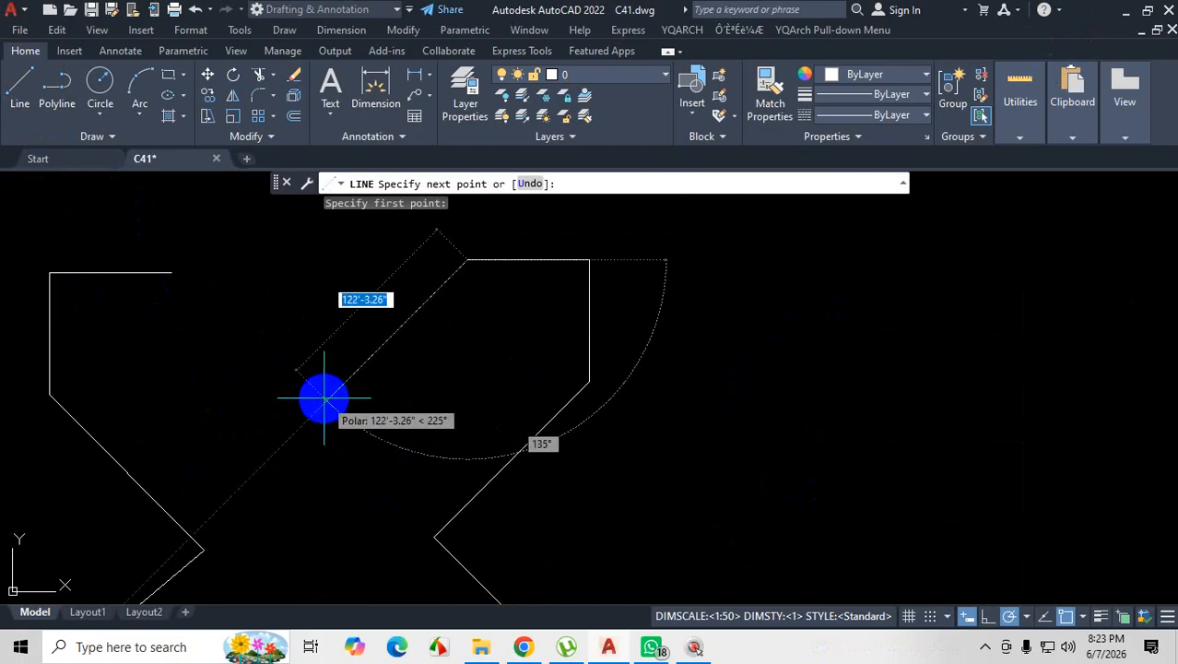
{"action": "type", "text": "13"}
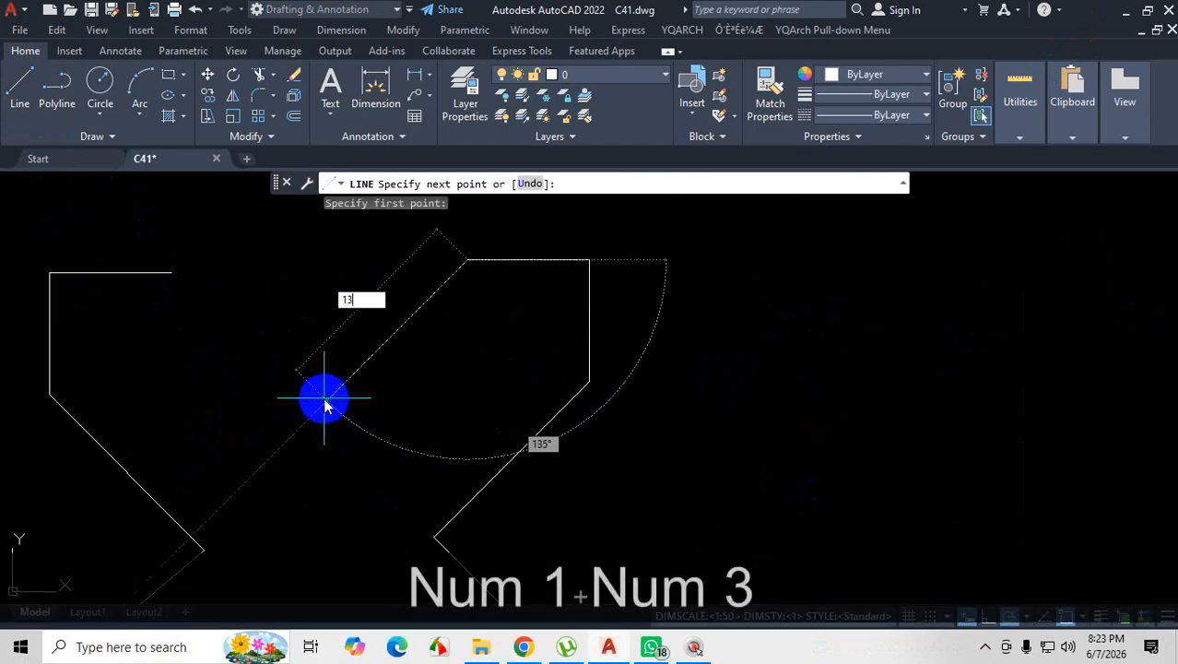
{"action": "type", "text": "5'"}
{"action": "key", "text": "Return"}
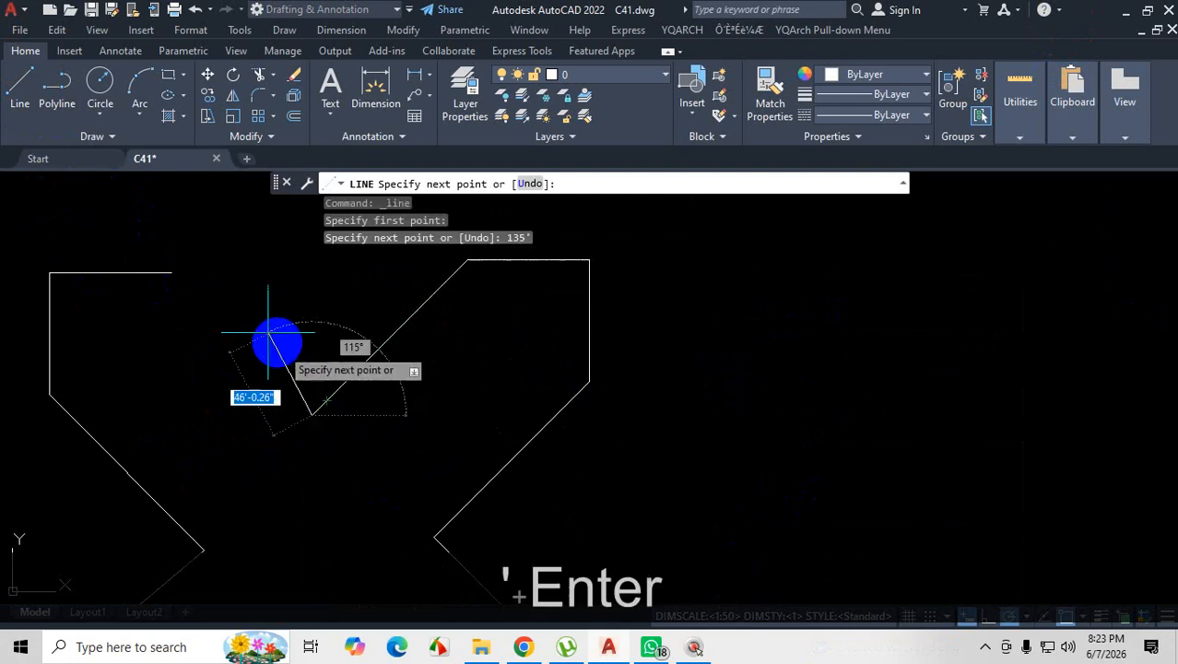
Mark how the next line's angle sweeps counterclockwise from the east axis at the upper notch's vertex, and clear the marking.
{"action": "scroll", "coordinate": [227, 362], "scroll_direction": "down", "scroll_amount": 3}
{"action": "scroll", "coordinate": [211, 282], "scroll_direction": "up", "scroll_amount": 4}
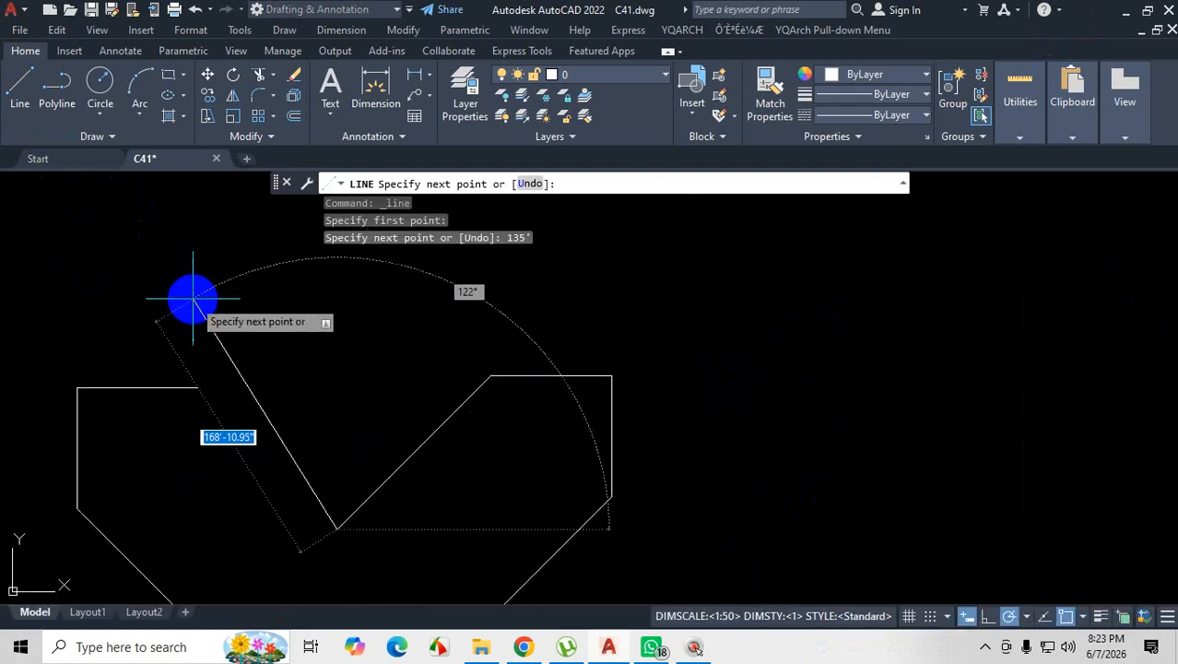
{"action": "scroll", "coordinate": [233, 305], "scroll_direction": "down", "scroll_amount": 2}
{"action": "key", "text": "ctrl+1"}
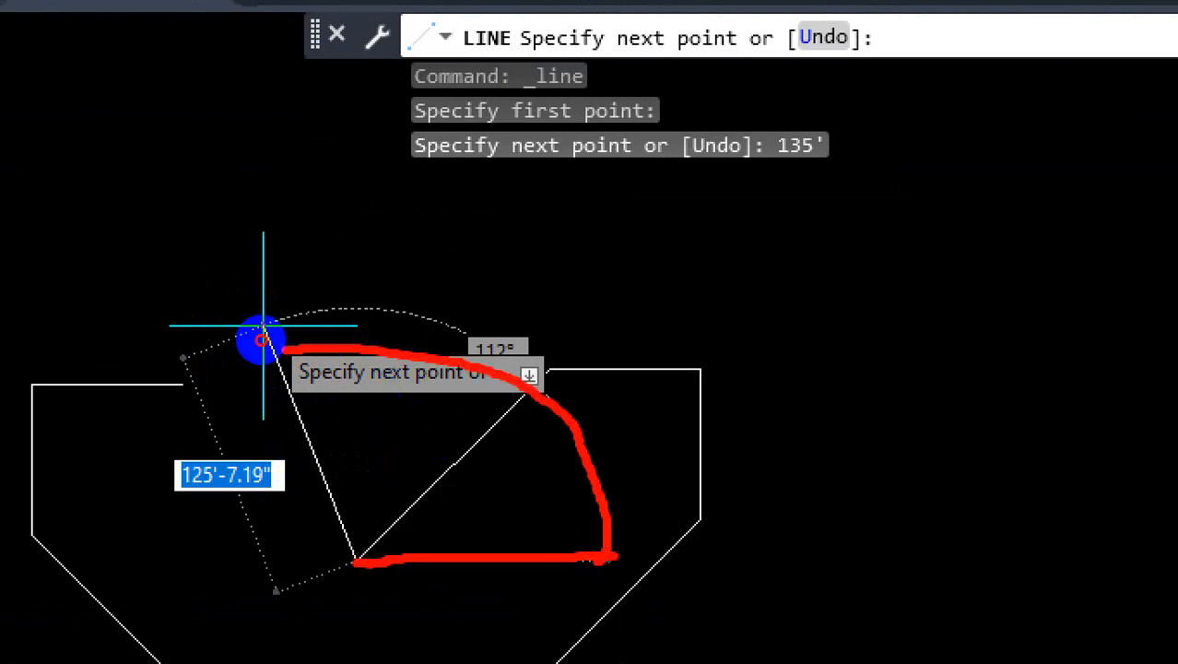
{"action": "key", "text": "Escape"}
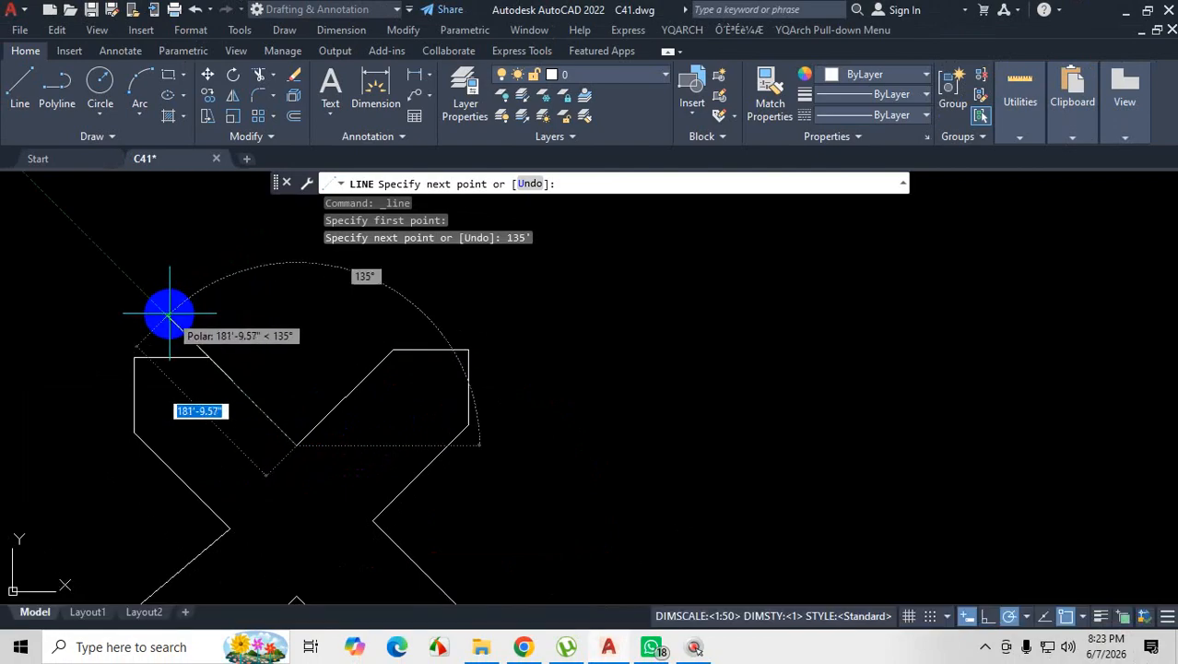
Draw a 135' line at 135° from the upper notch's vertex toward the upper-left arm, and end the line.
{"action": "type", "text": "135'"}
{"action": "key", "text": "Return"}
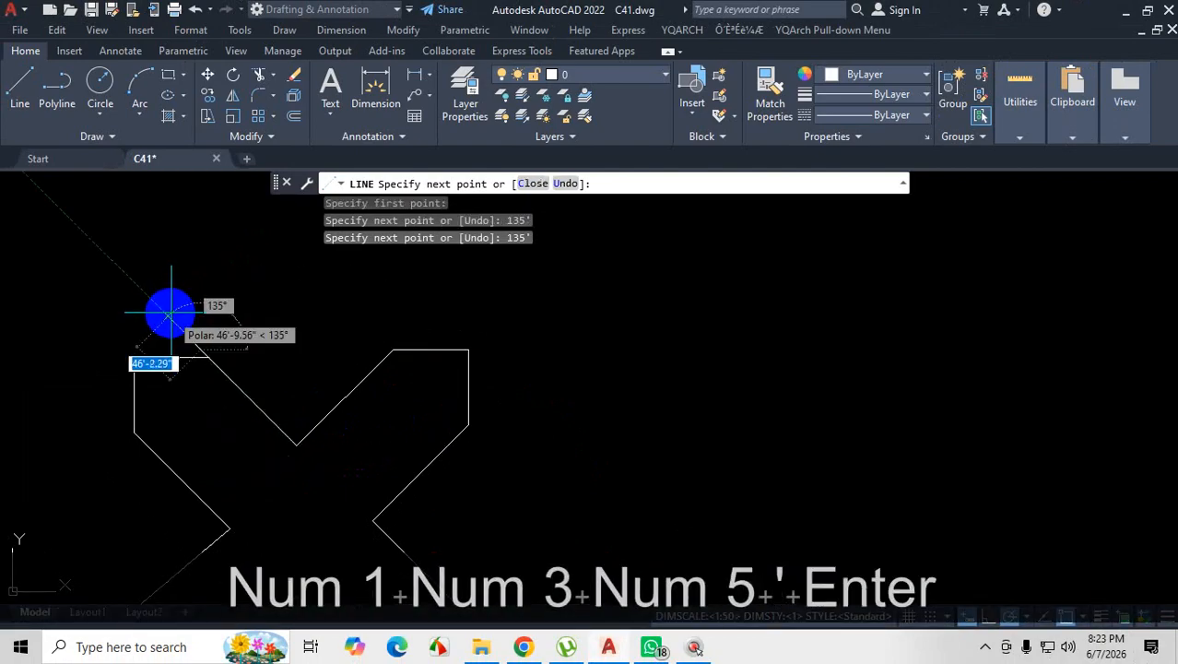
{"action": "key", "text": "Escape"}
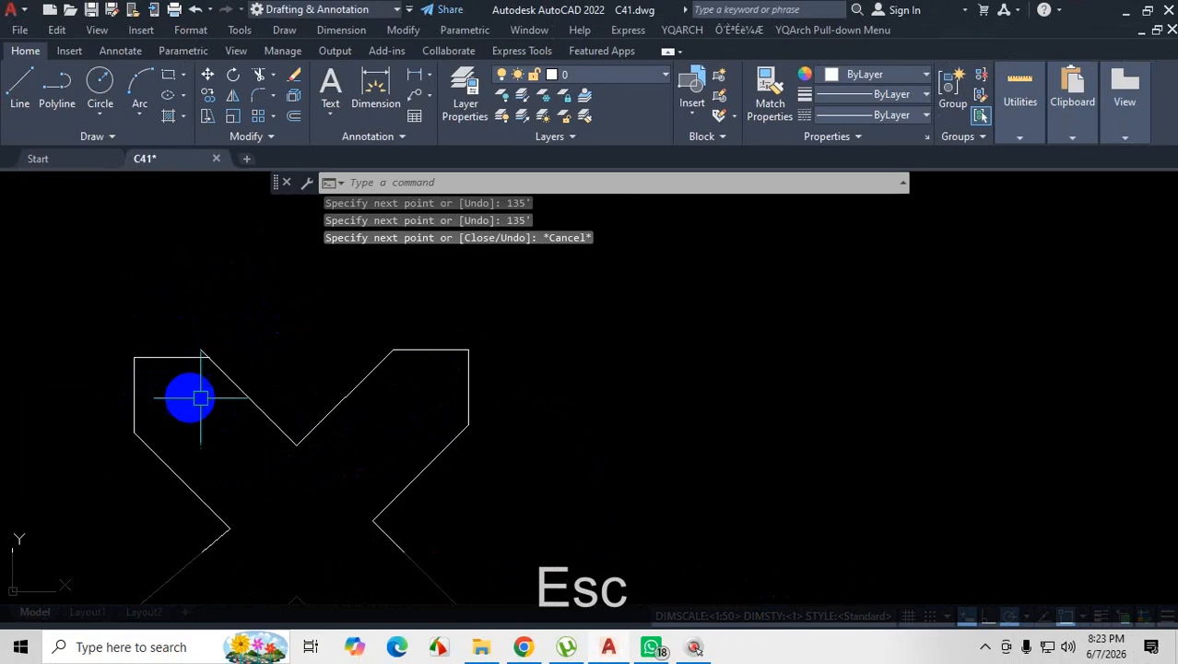
Delete the three lines forming the X outline's upper-left arm, keeping the new diagonal of the upper notch.
{"action": "scroll", "coordinate": [348, 413], "scroll_direction": "up", "scroll_amount": 2}
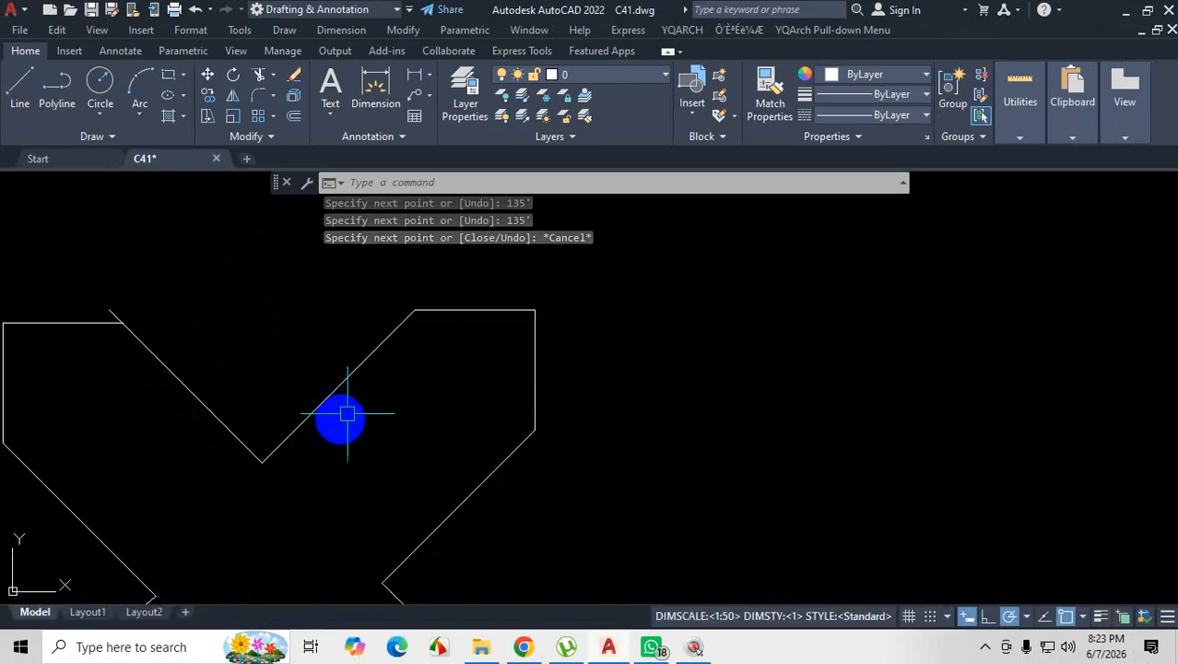
{"action": "scroll", "coordinate": [392, 381], "scroll_direction": "down", "scroll_amount": 3}
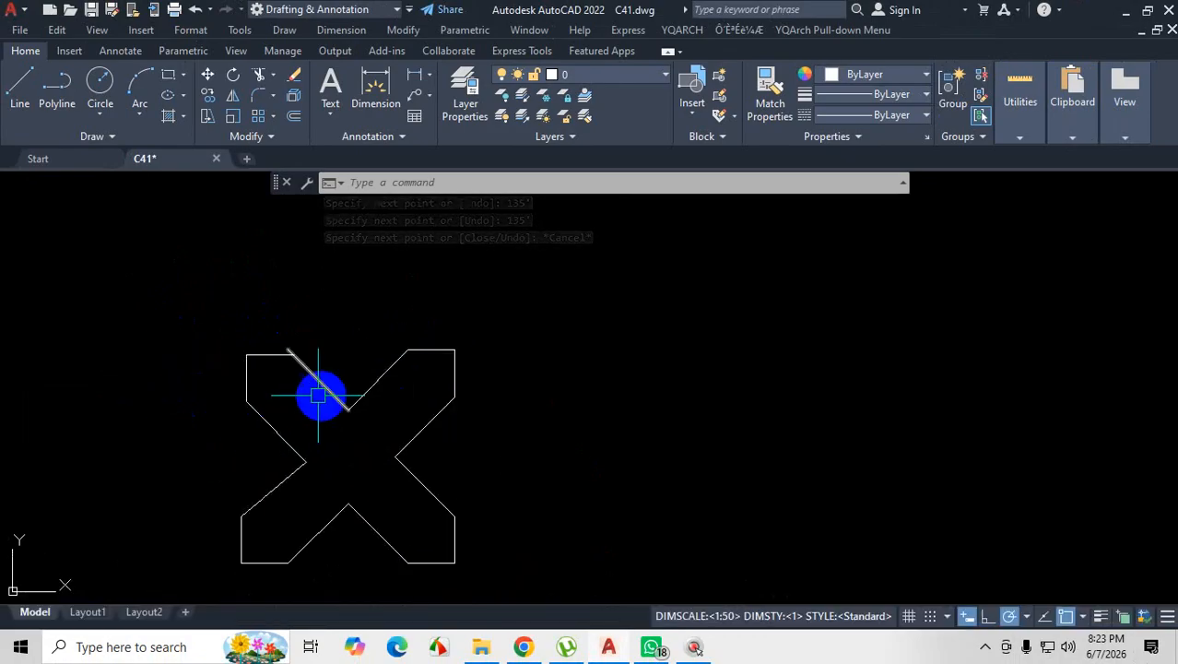
{"action": "scroll", "coordinate": [318, 396], "scroll_direction": "up", "scroll_amount": 2}
{"action": "left_click", "coordinate": [214, 314]}
{"action": "left_click", "coordinate": [153, 426]}
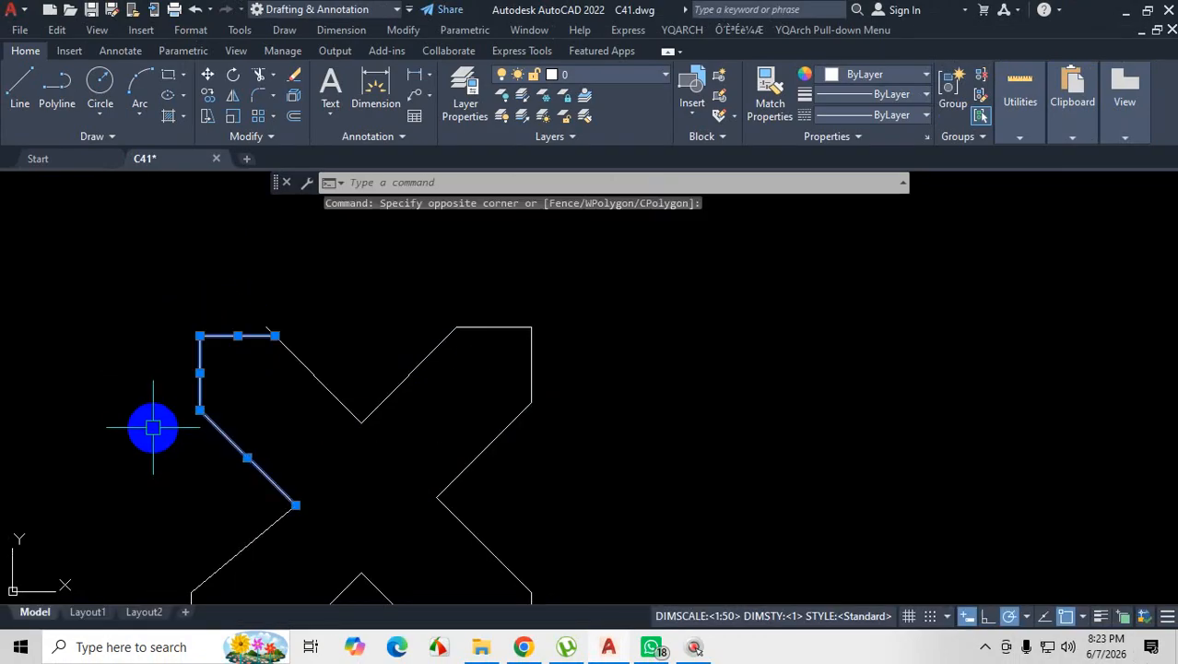
{"action": "key", "text": "Delete"}
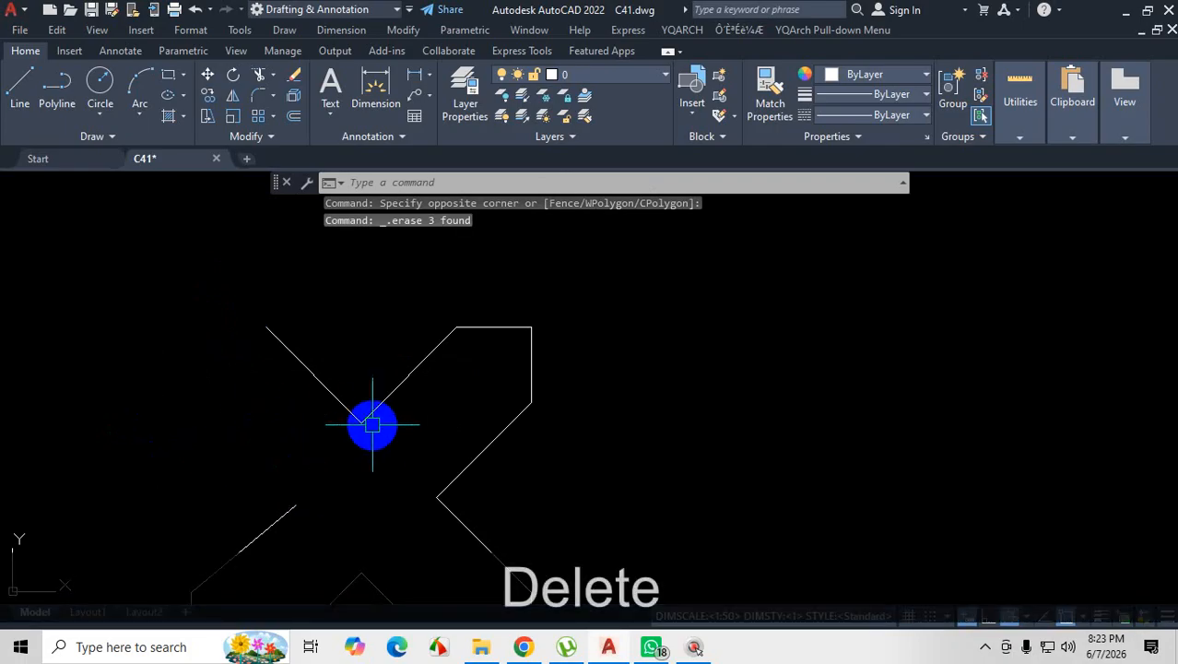
{"action": "left_click", "coordinate": [1025, 617]}
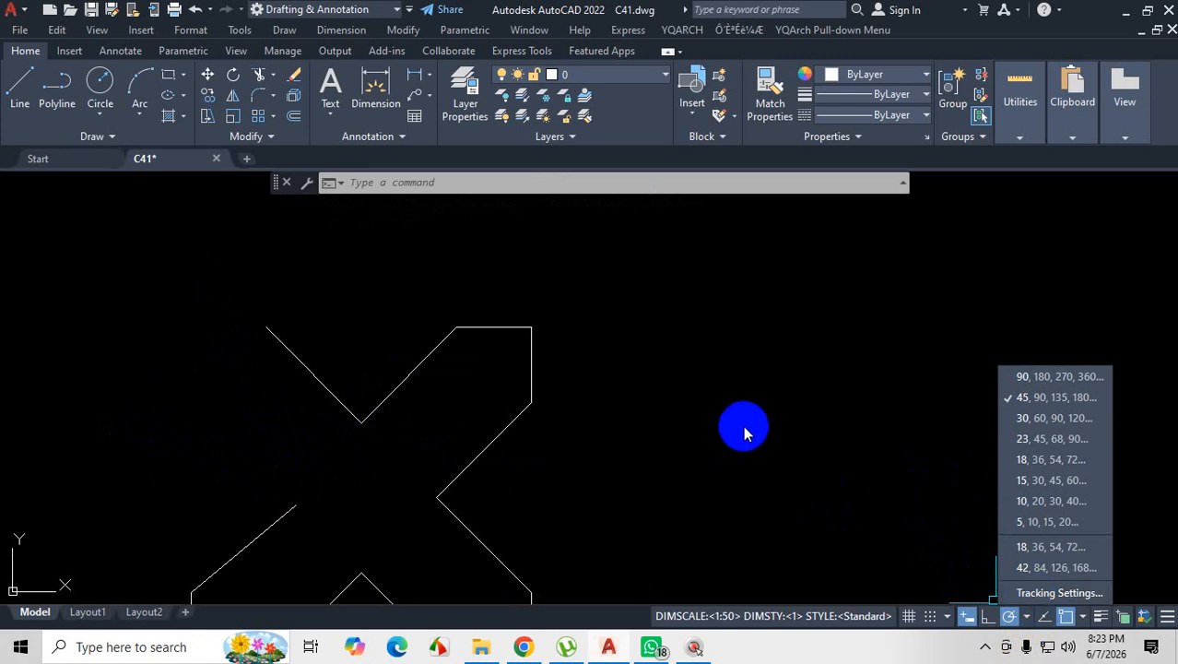
{"action": "key", "text": "Escape"}
{"action": "key", "text": "Escape"}
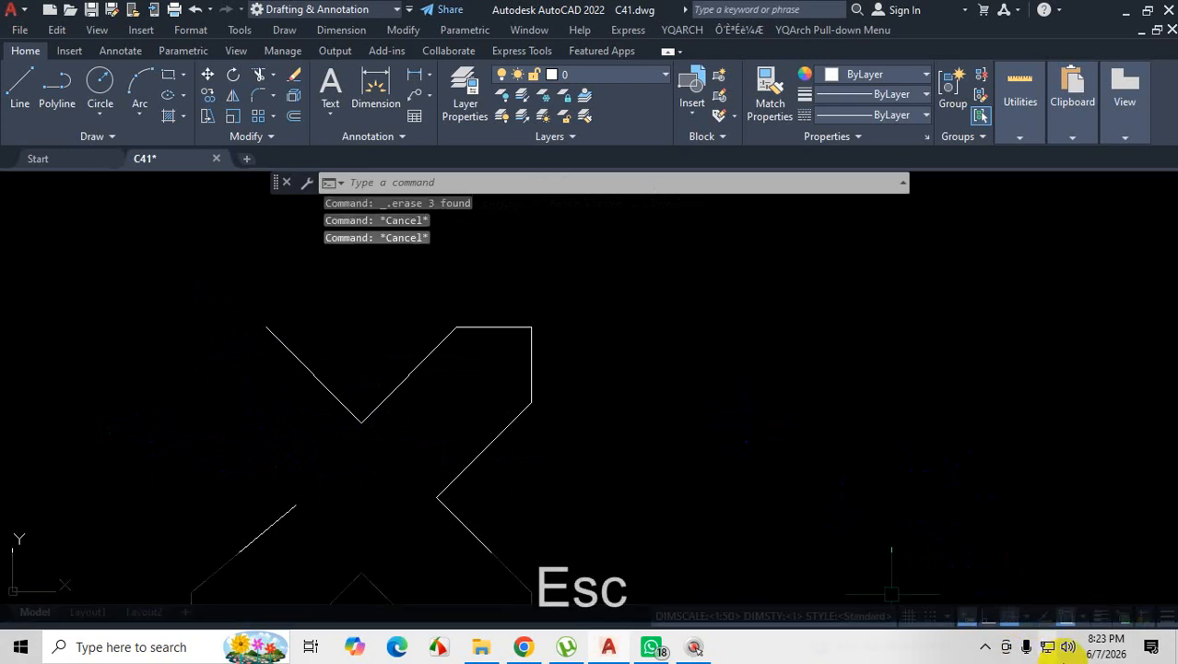
{"action": "type", "text": "ds"}
{"action": "key", "text": "Return"}
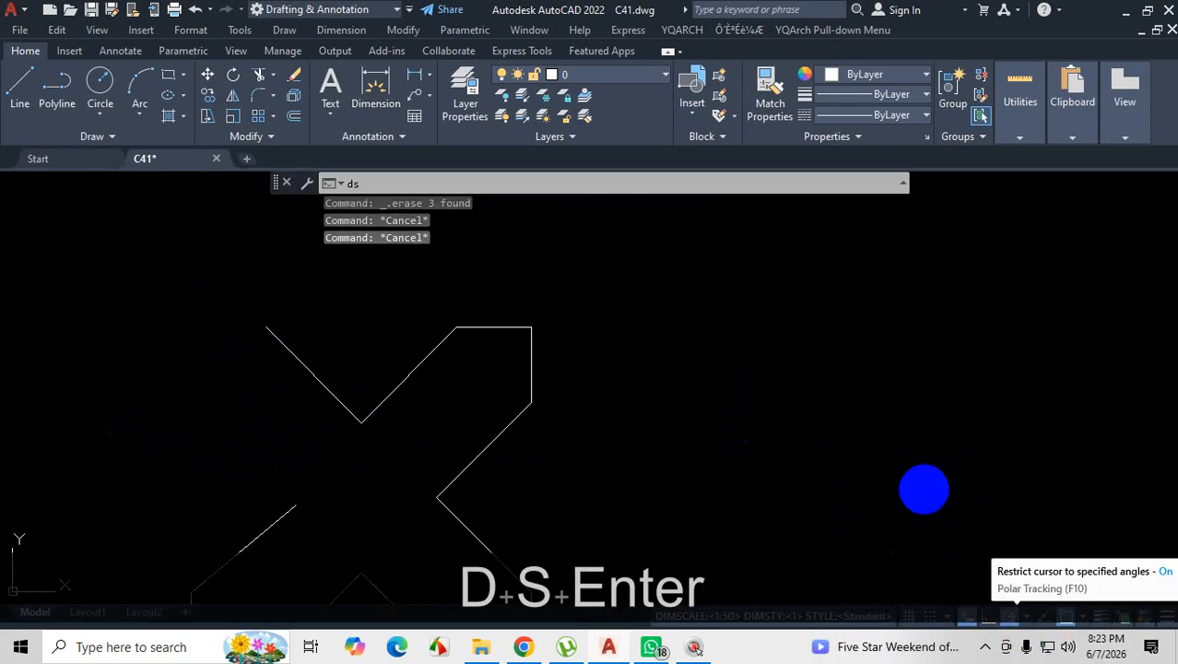
{"action": "key", "text": "Escape"}
Open the Polar Tracking options of Drafting Settings with the DS command.
{"action": "type", "text": "d"}
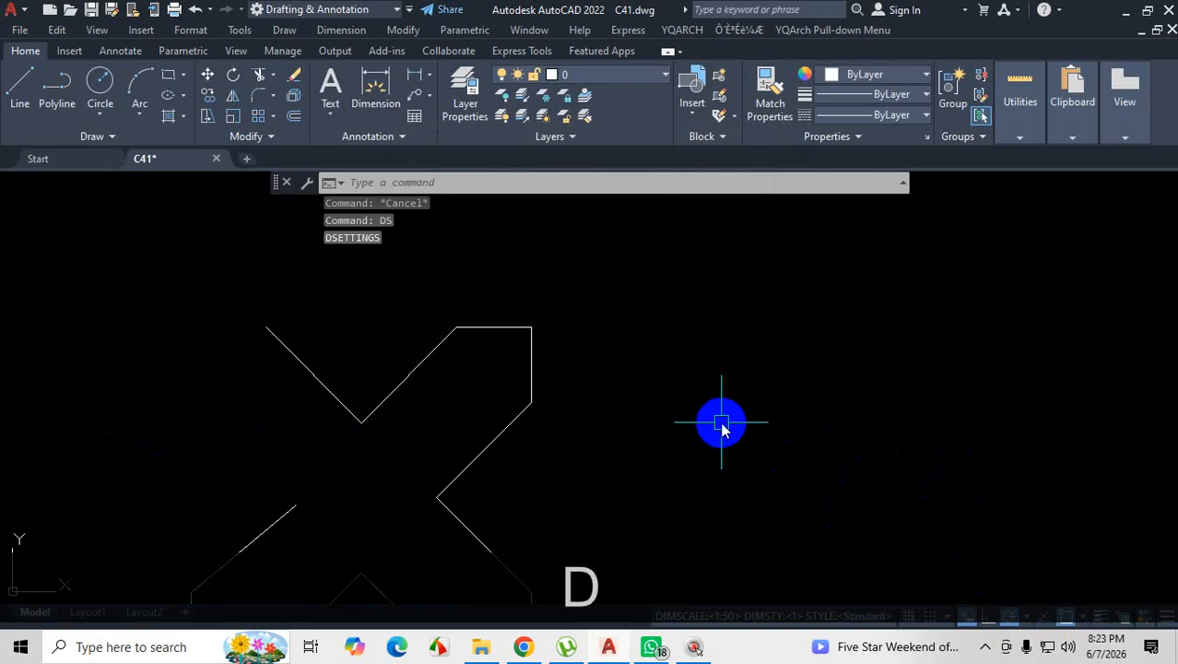
{"action": "type", "text": "s"}
{"action": "key", "text": "Return"}
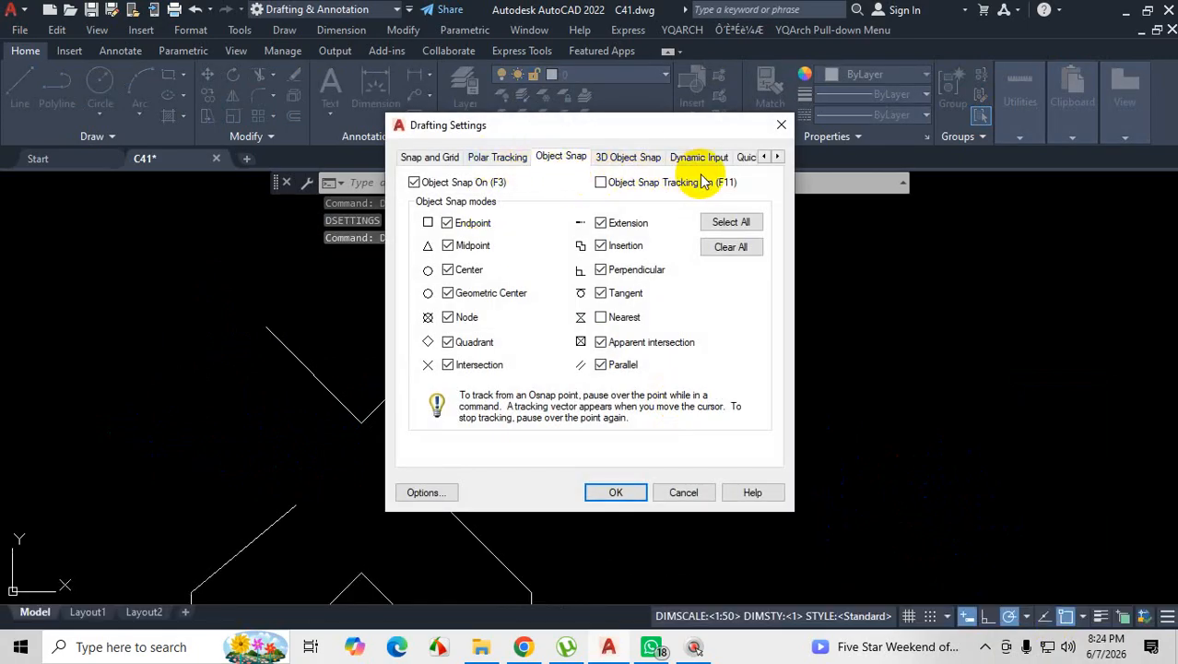
{"action": "left_click", "coordinate": [491, 158]}
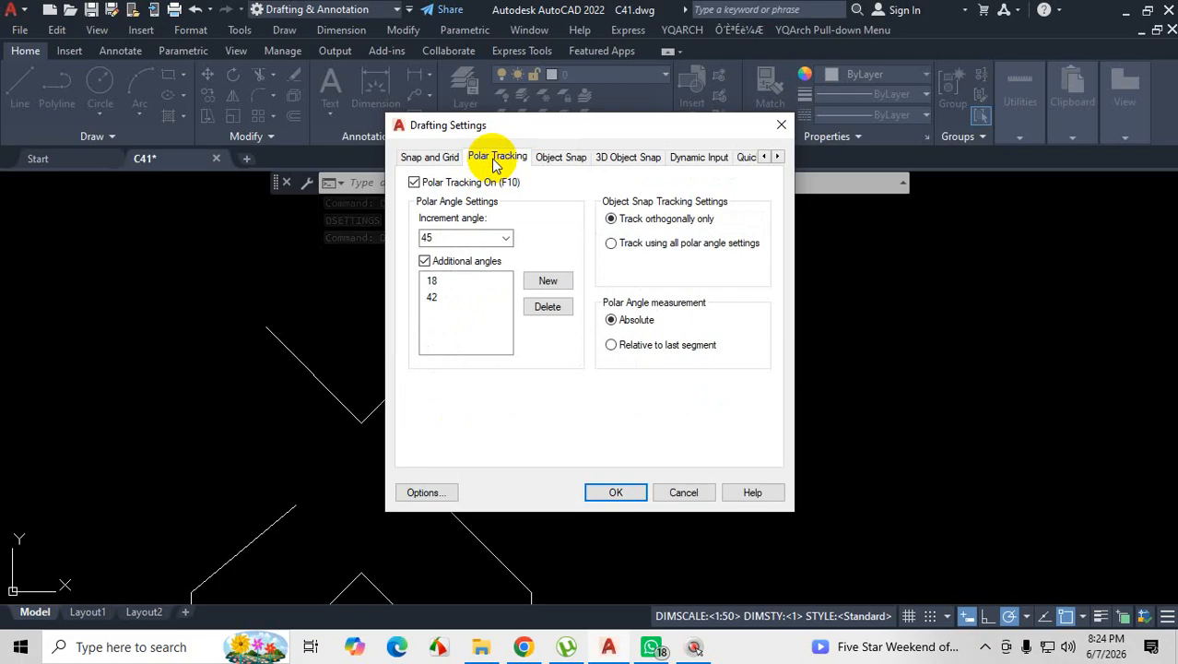
Underline the increment angle and circle the additional angles 18 and 42 with the pen, and clear the marking.
{"action": "key", "text": "ctrl+1"}
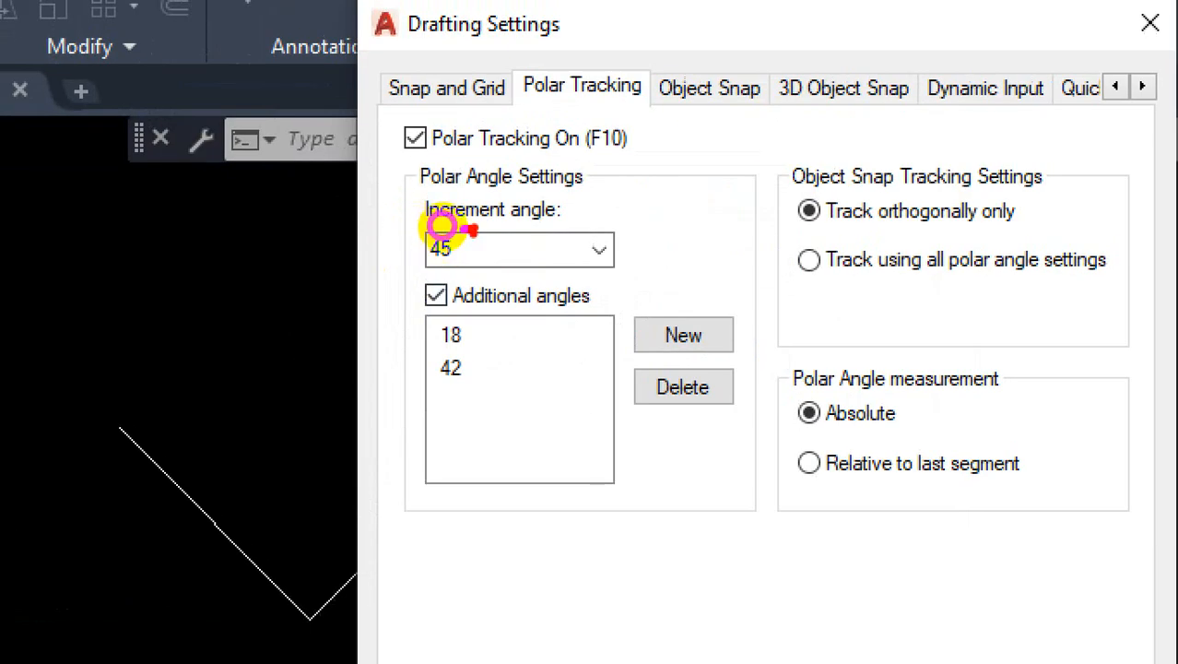
{"action": "left_click_drag", "start_coordinate": [434, 263], "coordinate": [518, 245]}
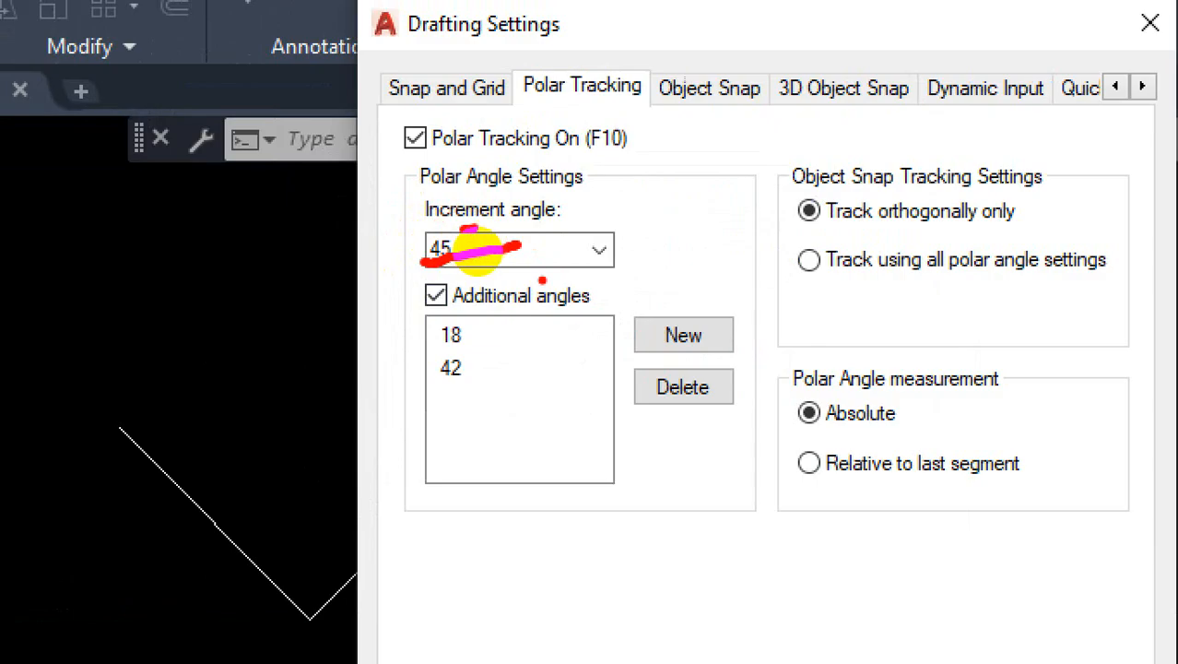
{"action": "mouse_move", "coordinate": [454, 277]}
{"action": "left_mouse_down"}
{"action": "mouse_move", "coordinate": [417, 275]}
{"action": "mouse_move", "coordinate": [414, 414]}
{"action": "mouse_move", "coordinate": [490, 387]}
{"action": "mouse_move", "coordinate": [485, 285]}
{"action": "mouse_move", "coordinate": [452, 279]}
{"action": "left_mouse_up"}
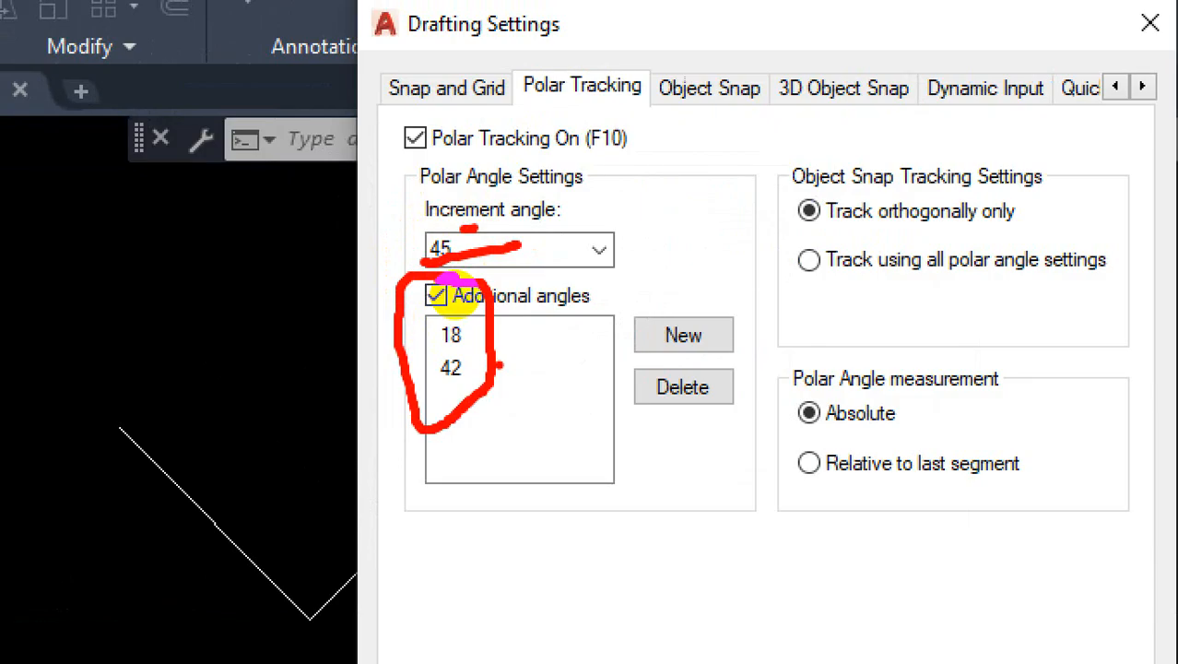
{"action": "key", "text": "Escape"}
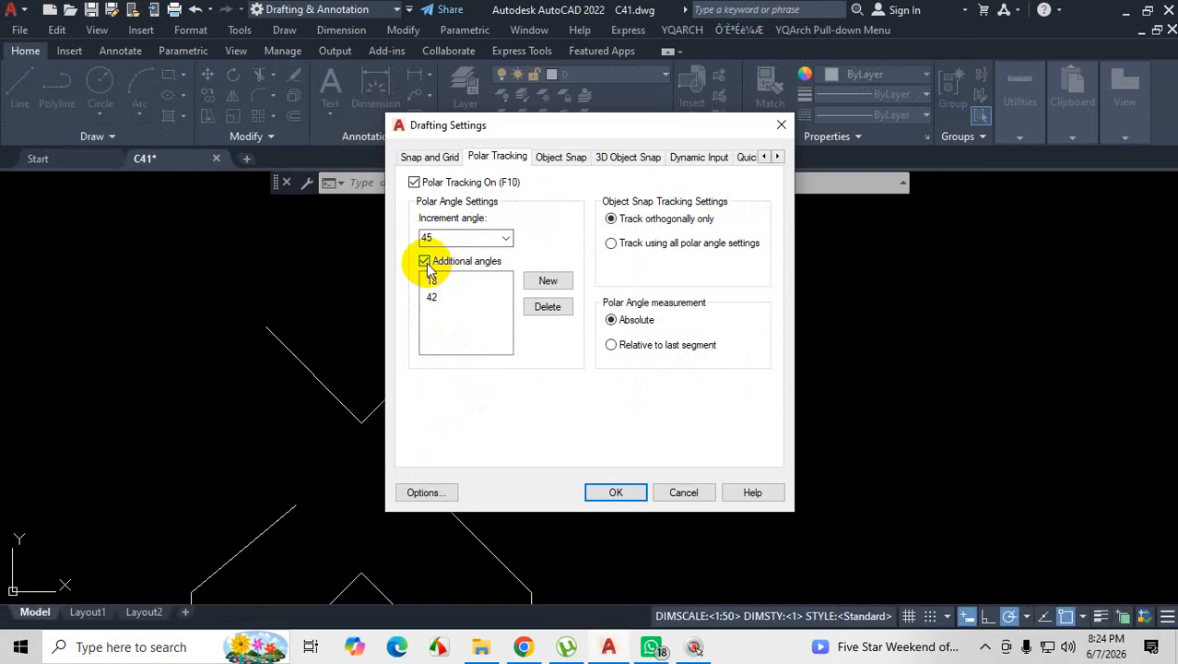
Delete the additional polar angles 18 and 42.
{"action": "left_click", "coordinate": [549, 311]}
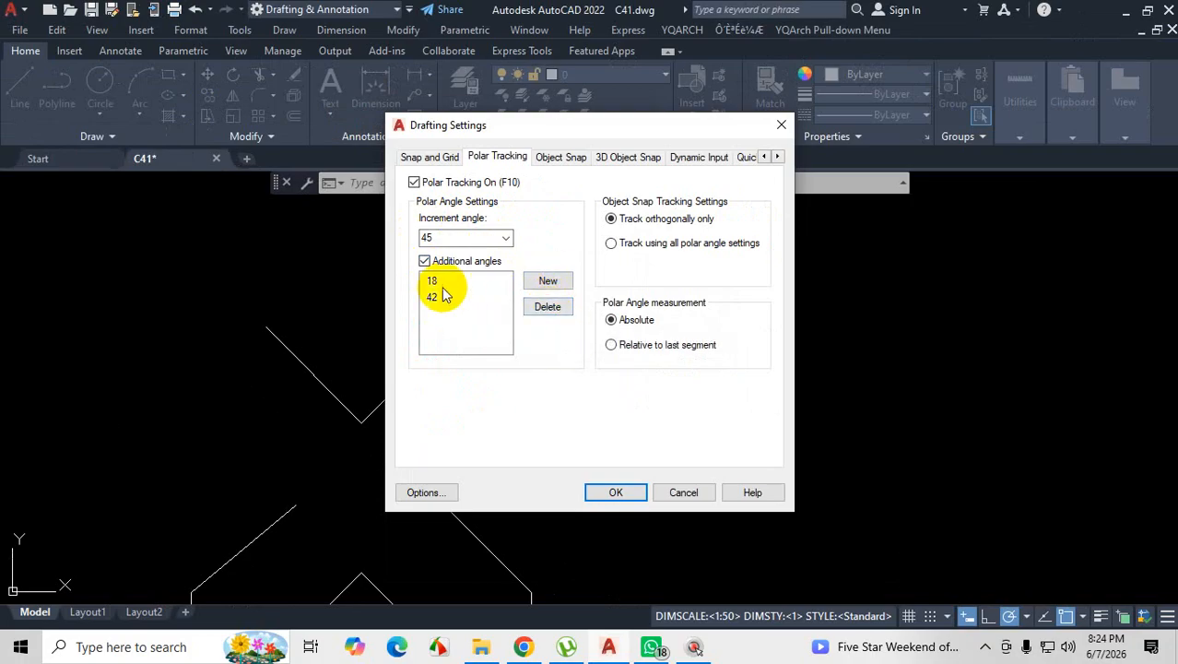
{"action": "left_click", "coordinate": [433, 281]}
{"action": "left_click", "coordinate": [547, 306]}
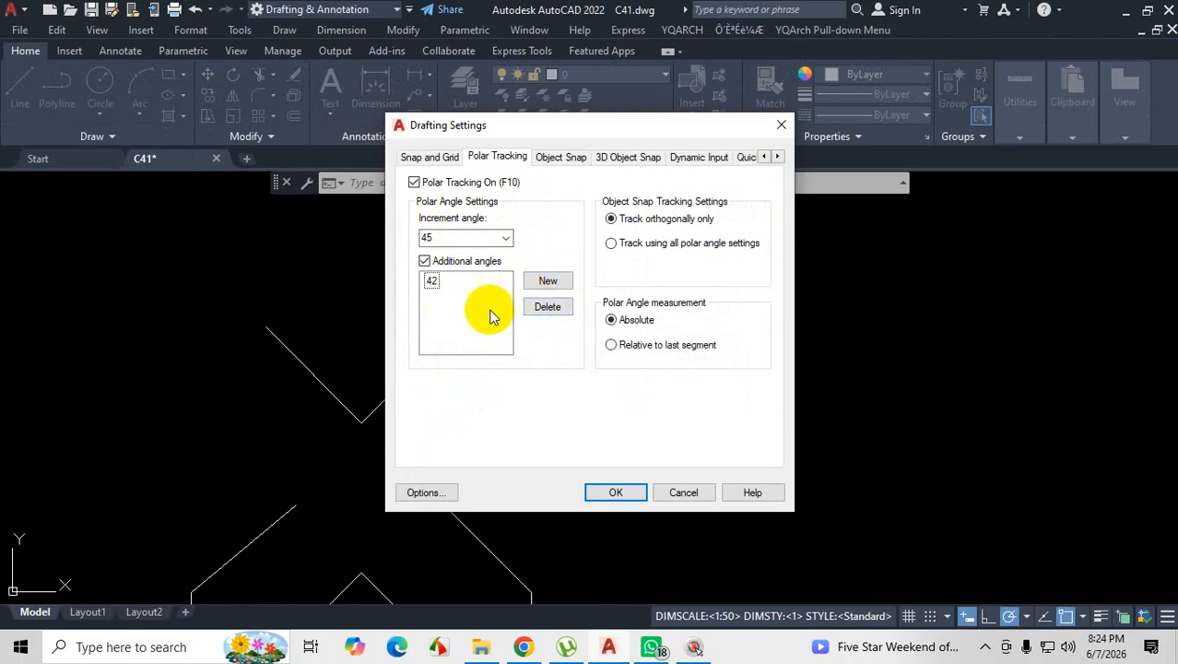
{"action": "left_click", "coordinate": [544, 306]}
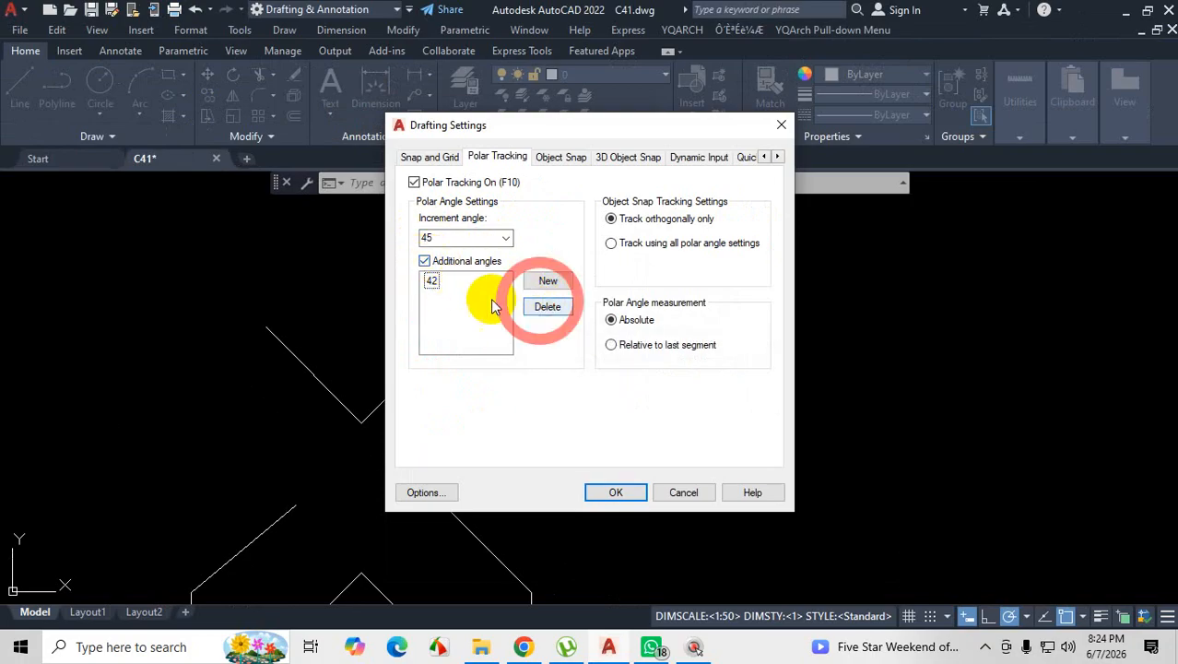
{"action": "left_click", "coordinate": [424, 262]}
{"action": "left_click", "coordinate": [424, 262]}
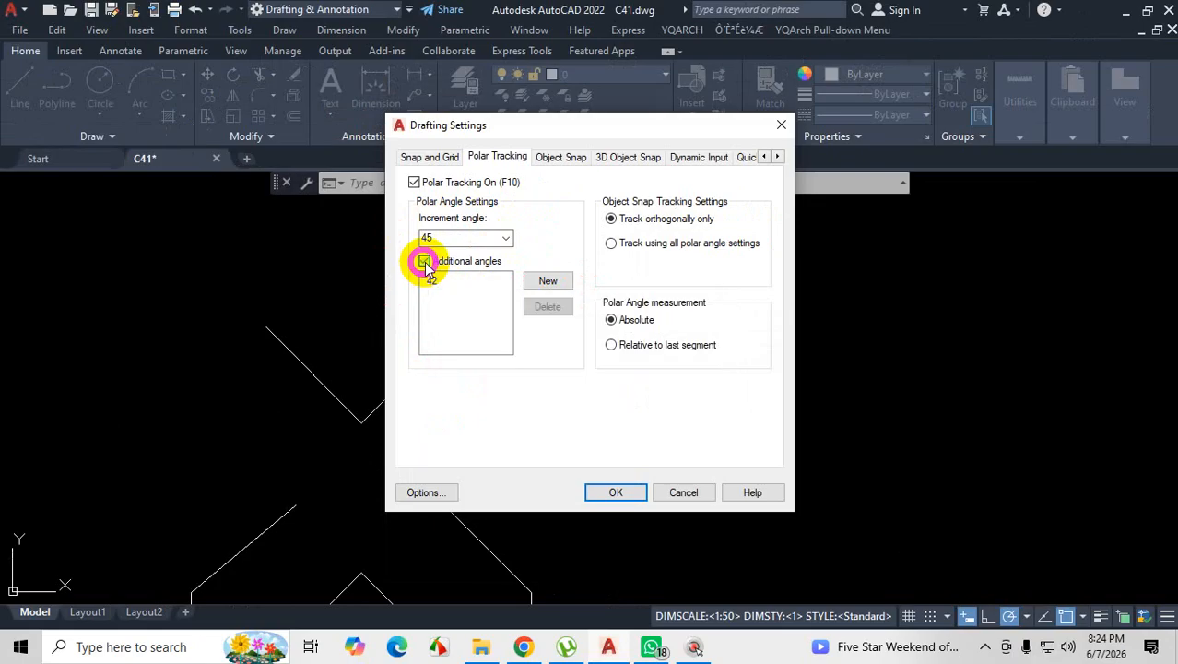
{"action": "left_click", "coordinate": [548, 306]}
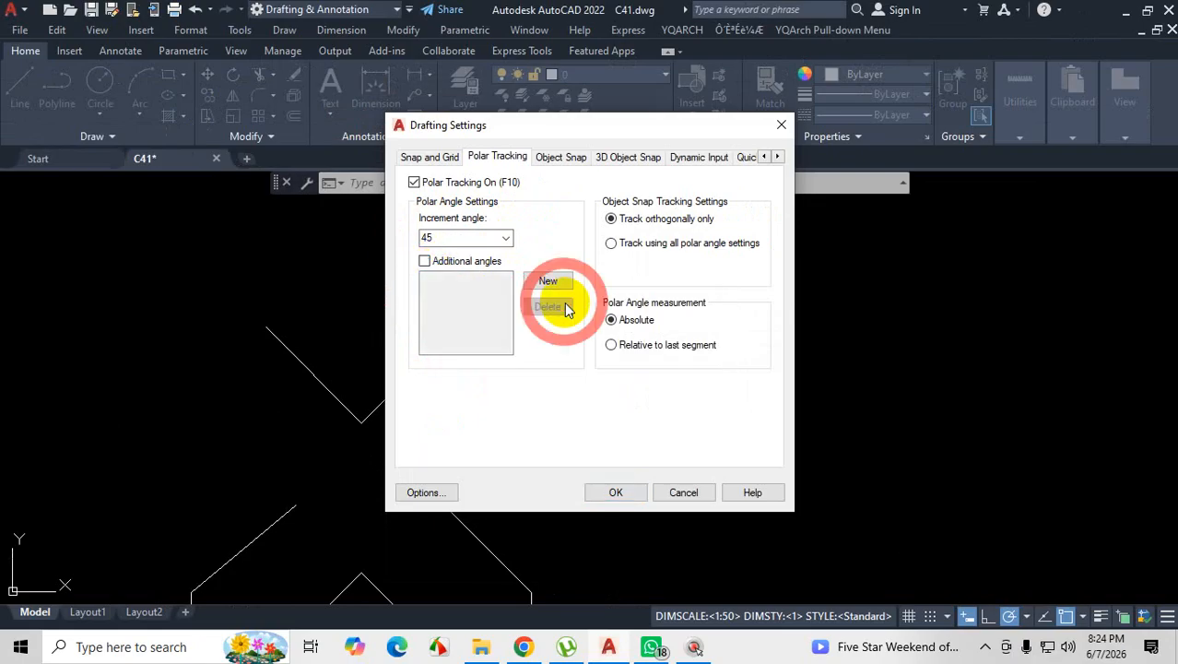
Enable additional polar angles and add a new angle of 24.
{"action": "left_click", "coordinate": [425, 264]}
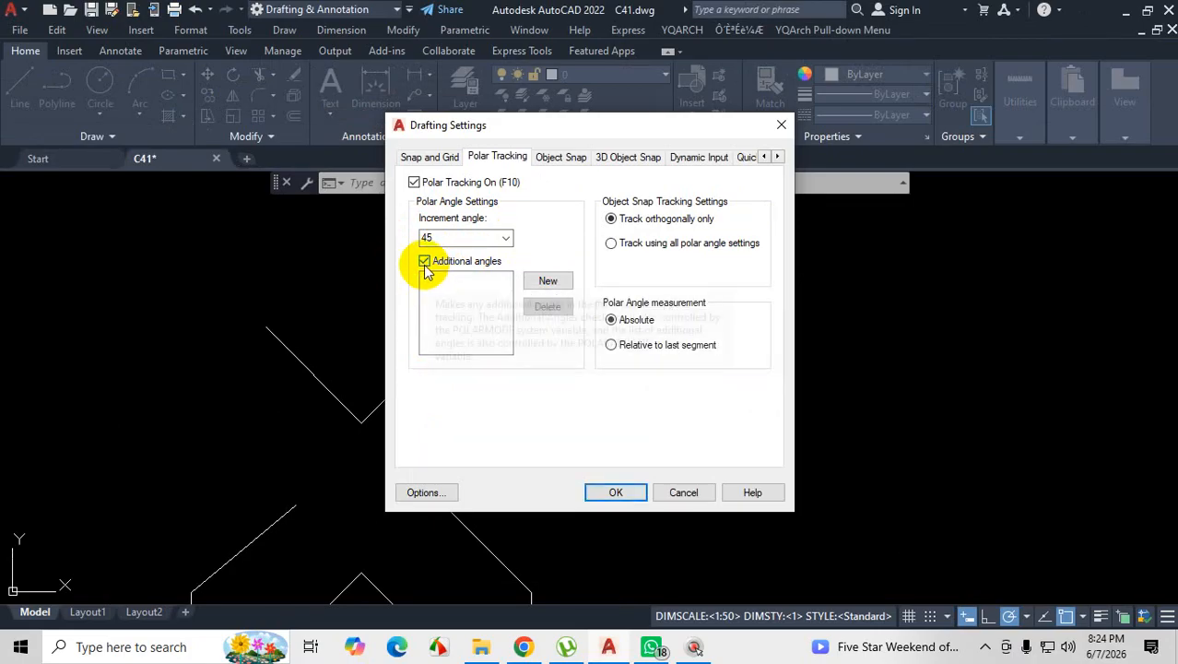
{"action": "left_click", "coordinate": [550, 280]}
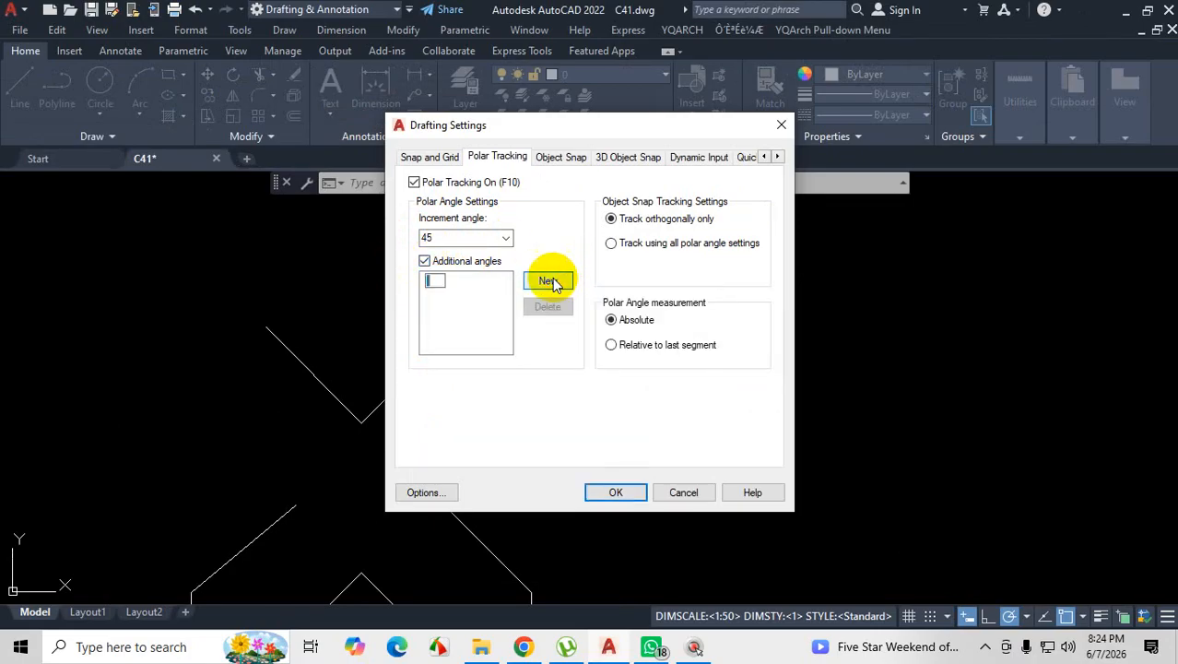
{"action": "type", "text": "24"}
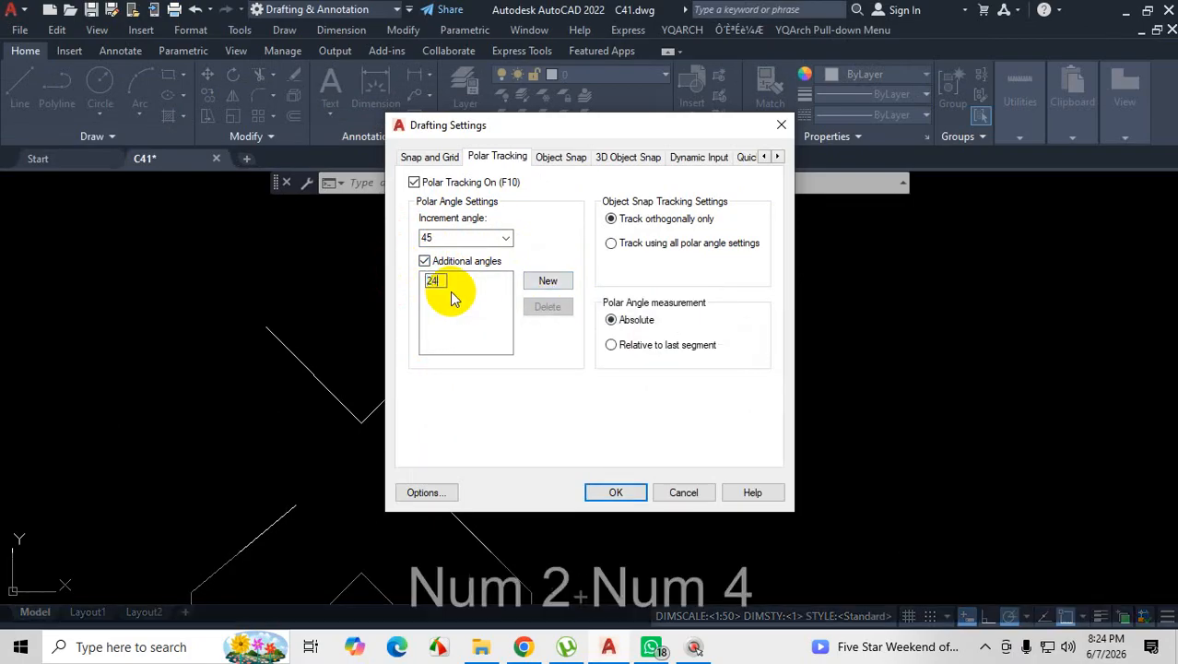
{"action": "left_click", "coordinate": [480, 308]}
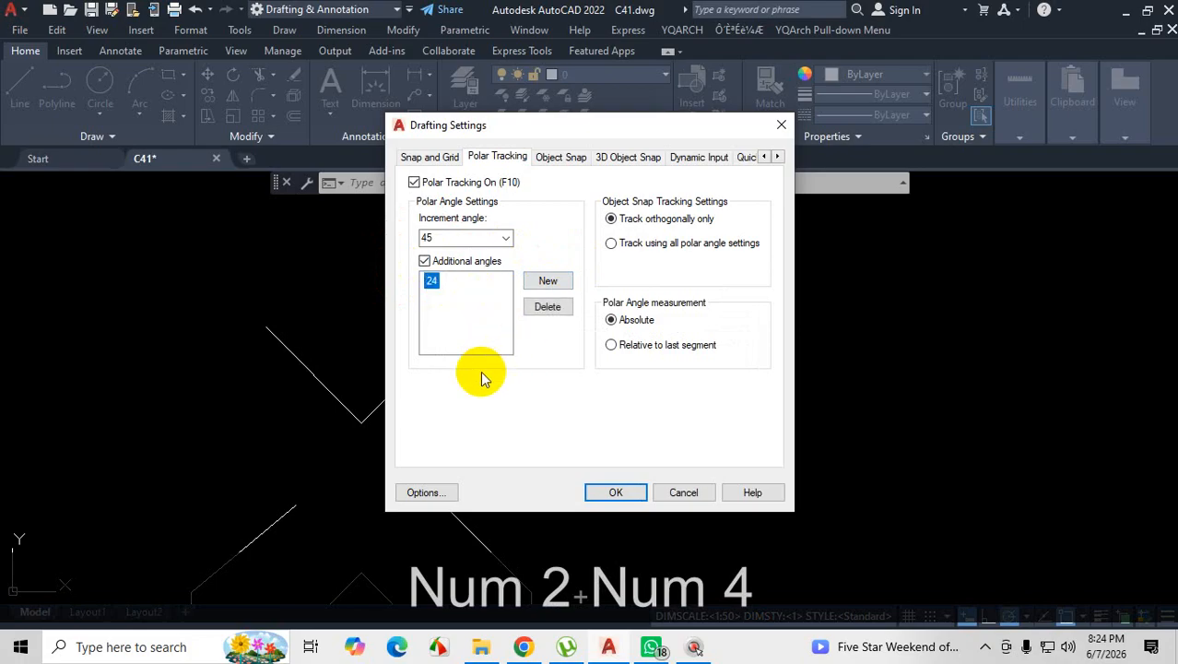
Mark the 45 increment angle and the additional angle 24 with the pen, clear the marking, and accept the drafting settings.
{"action": "key", "text": "ctrl+1"}
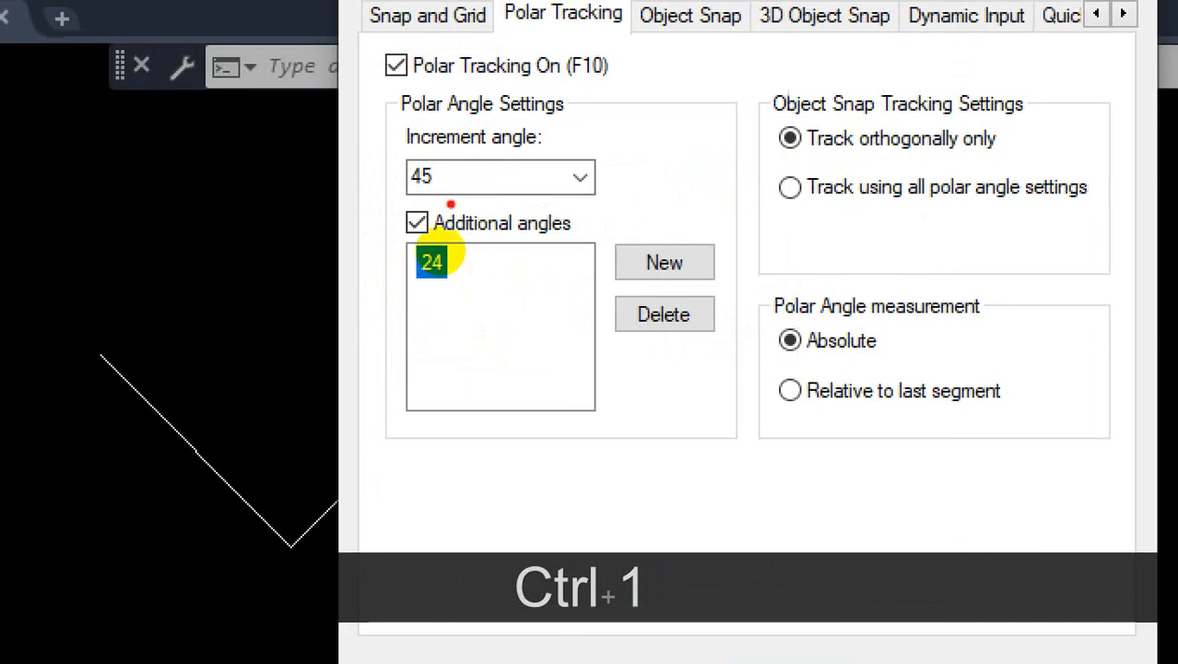
{"action": "left_click_drag", "start_coordinate": [410, 189], "coordinate": [502, 183]}
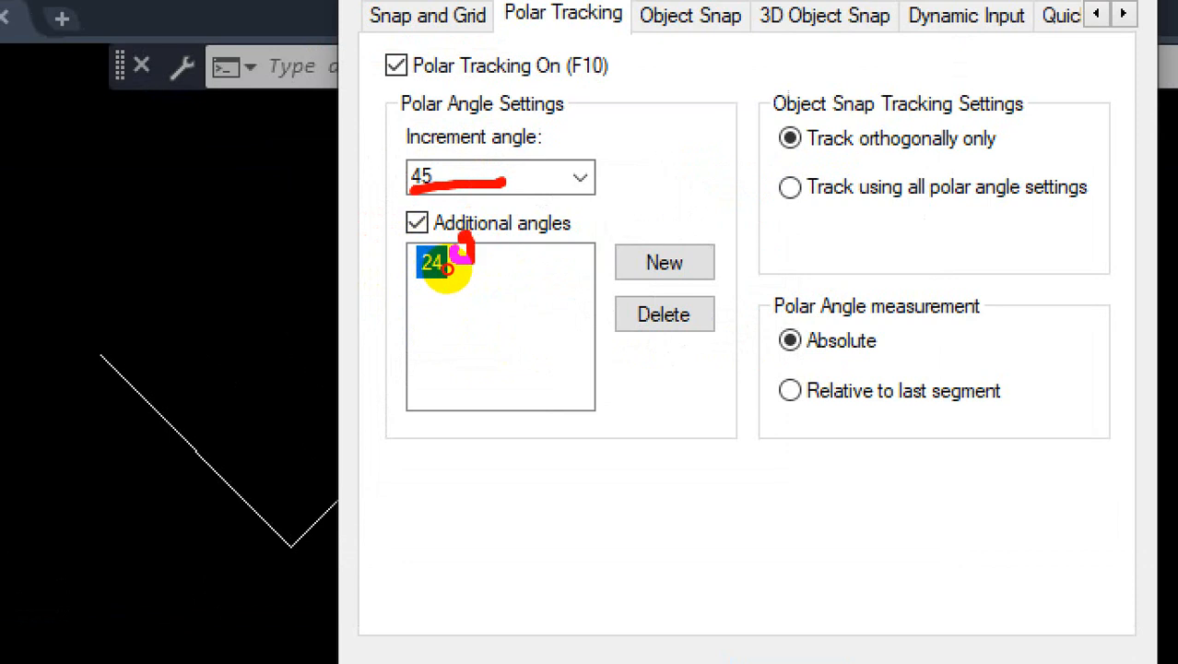
{"action": "left_click_drag", "start_coordinate": [463, 245], "coordinate": [474, 231]}
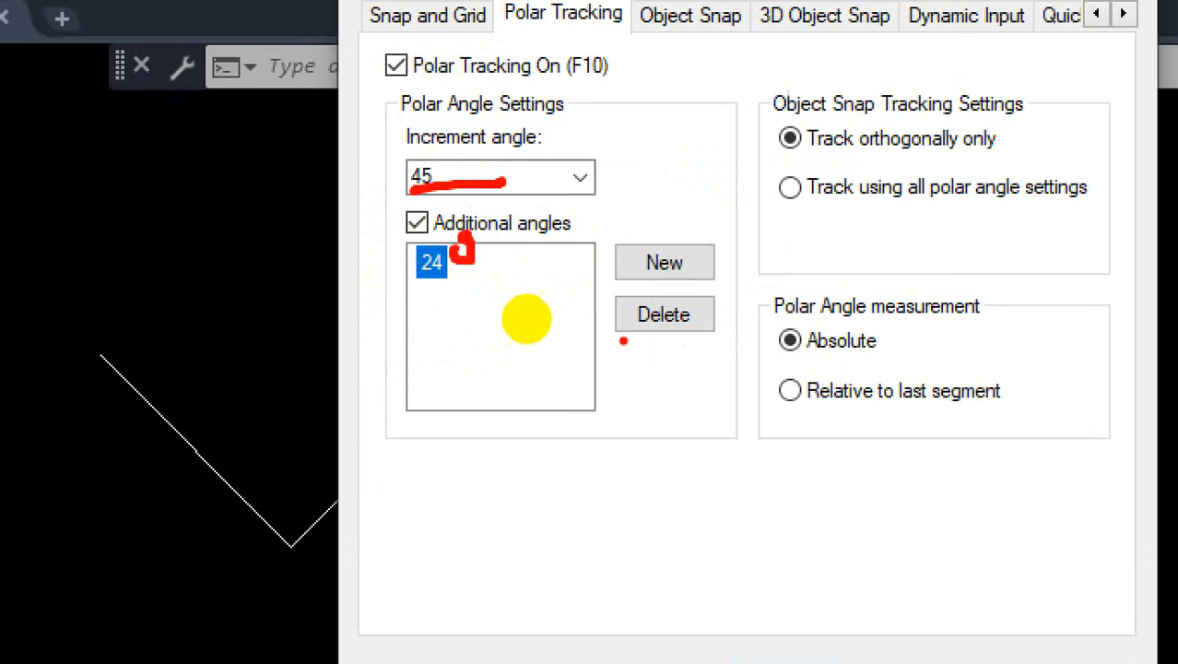
{"action": "key", "text": "Escape"}
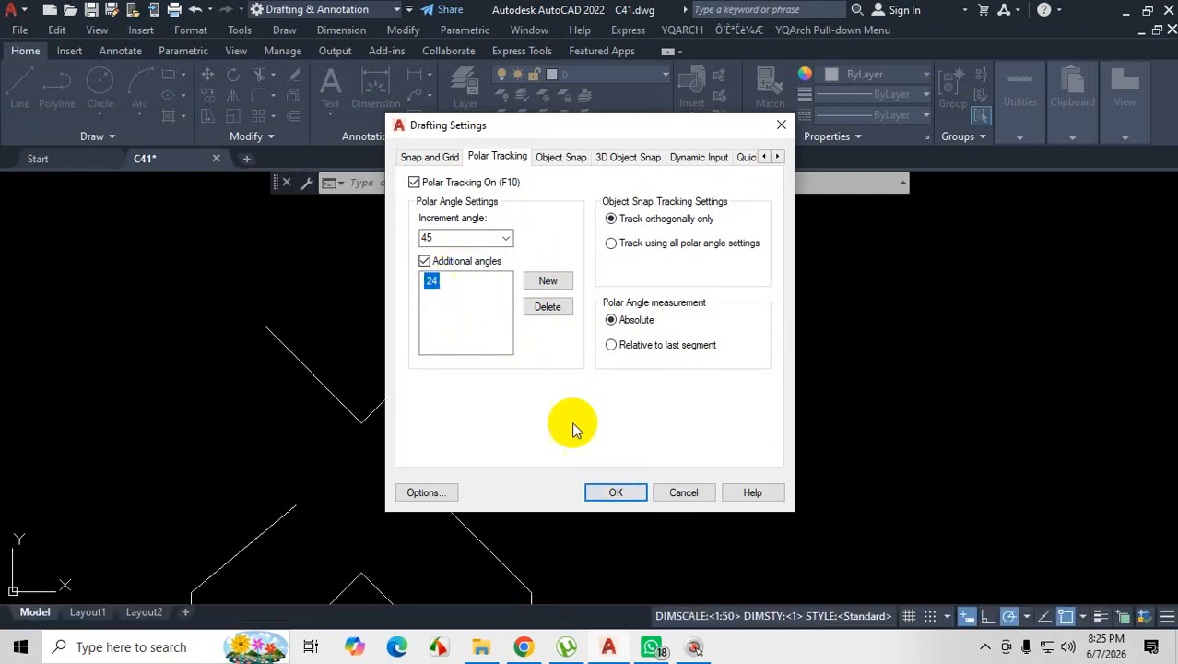
{"action": "left_click", "coordinate": [629, 491]}
Try out polar tracking at 24° with a trial line in the empty area beside the X outline, and cancel the line.
{"action": "scroll", "coordinate": [635, 369], "scroll_direction": "down", "scroll_amount": 6}
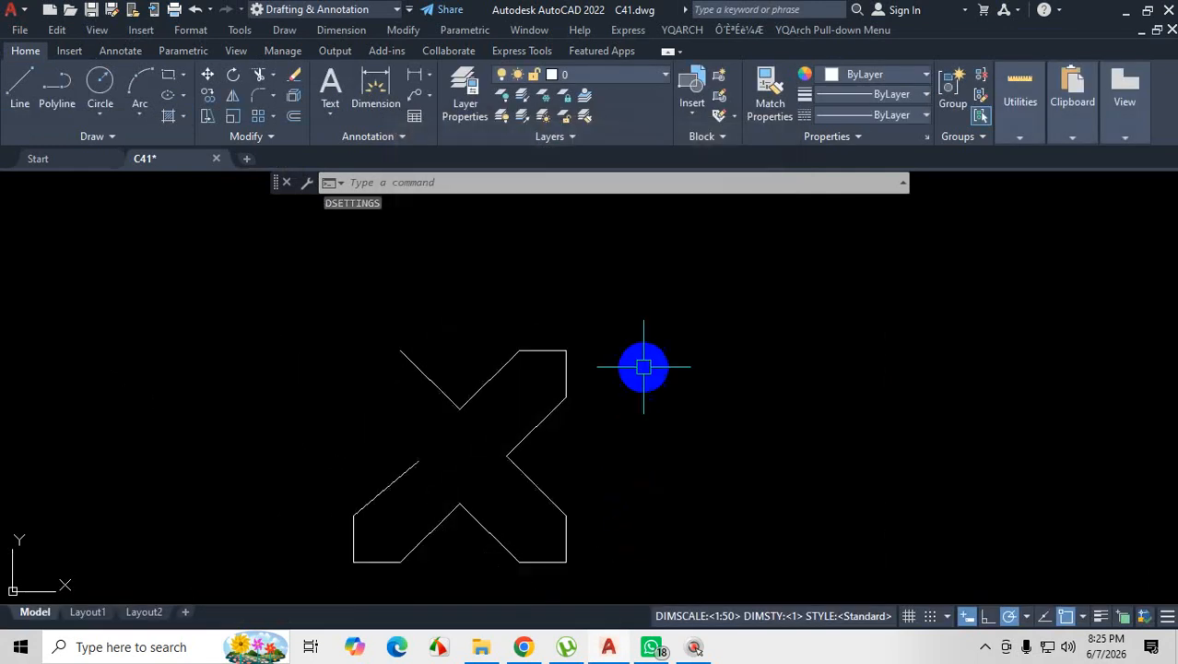
{"action": "scroll", "coordinate": [739, 433], "scroll_direction": "up", "scroll_amount": 3}
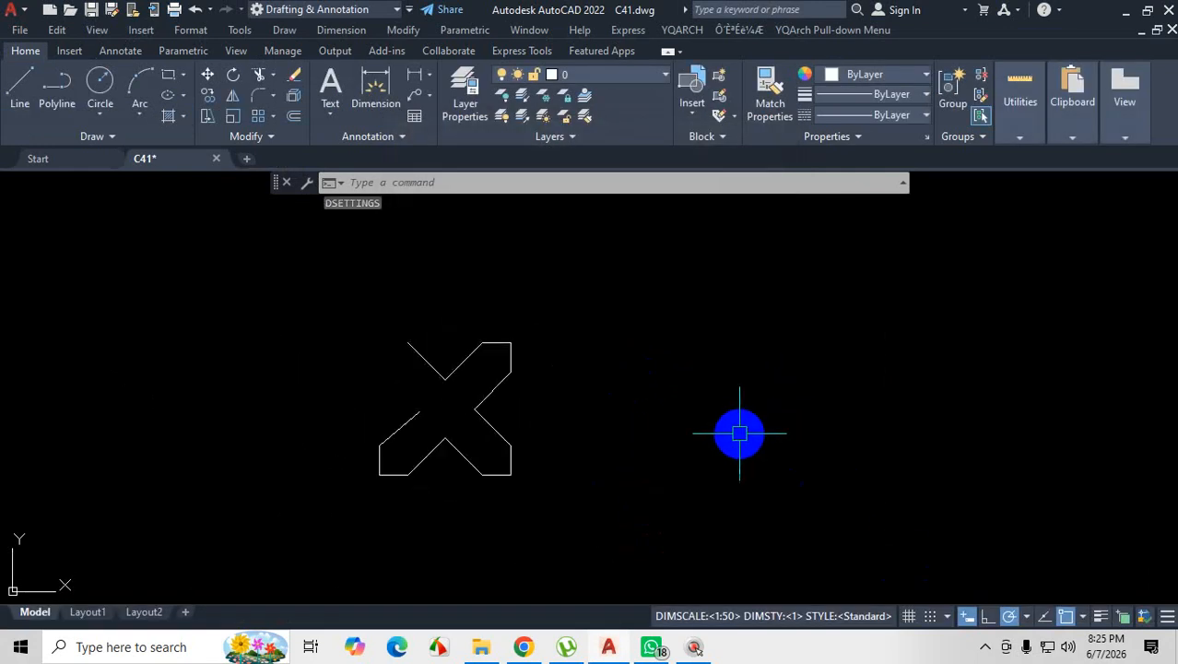
{"action": "left_click", "coordinate": [22, 95]}
{"action": "left_click", "coordinate": [594, 417]}
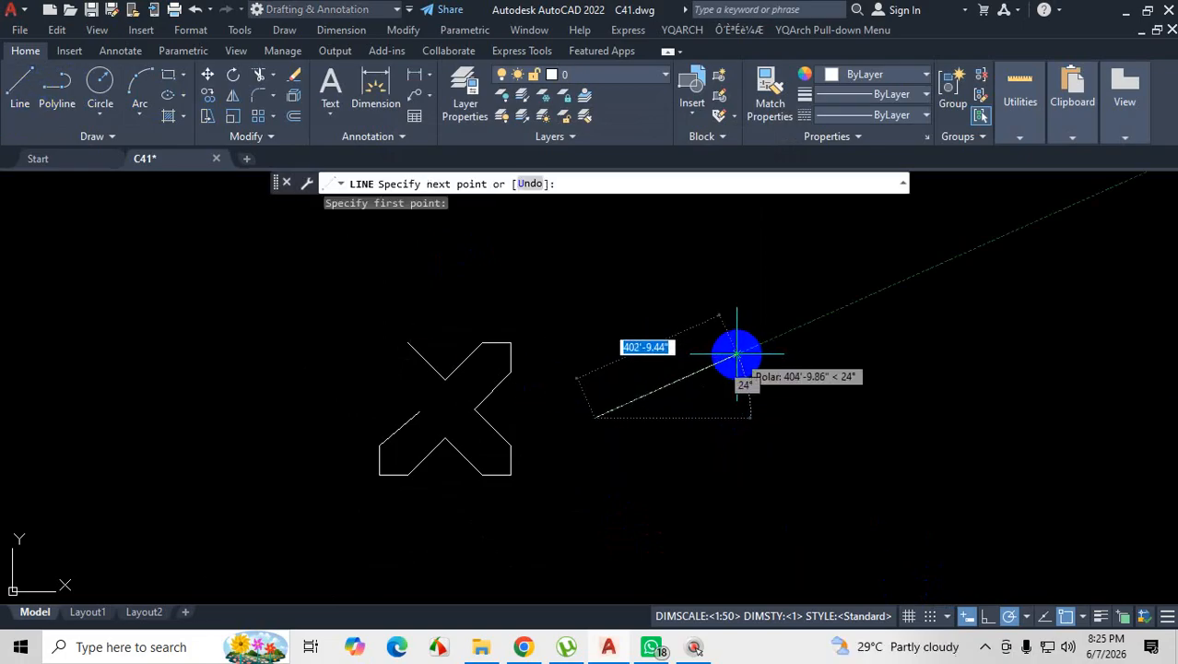
{"action": "scroll", "coordinate": [735, 353], "scroll_direction": "up", "scroll_amount": 2}
{"action": "scroll", "coordinate": [736, 353], "scroll_direction": "down", "scroll_amount": 2}
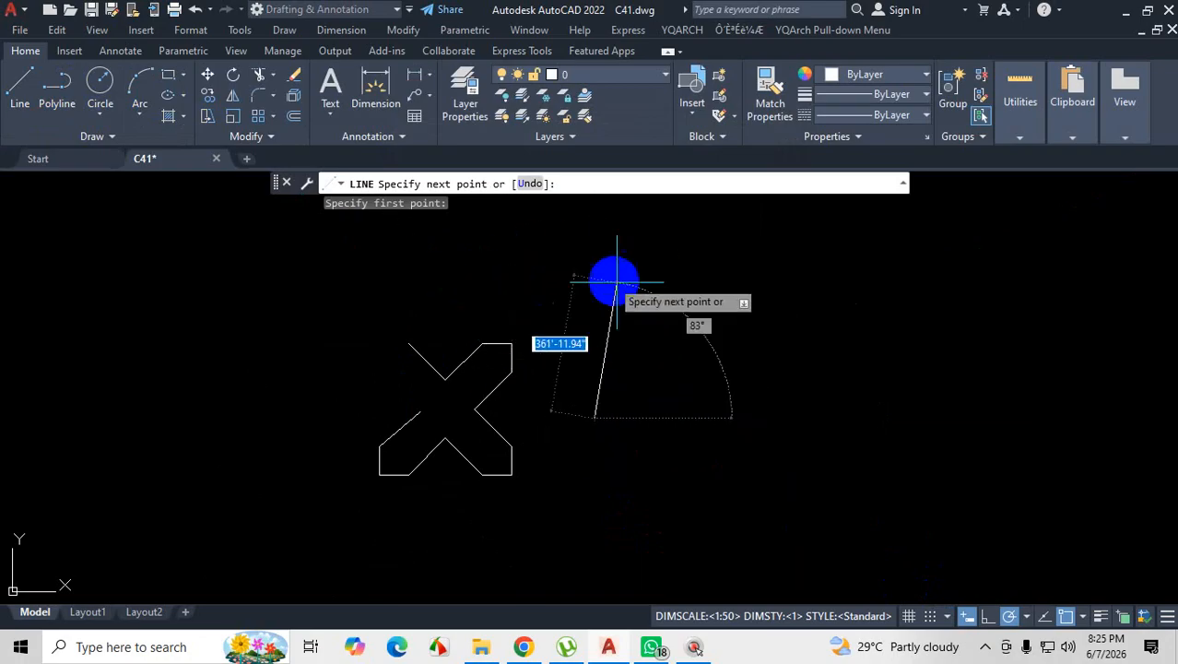
{"action": "key", "text": "Escape"}
Delete the upper notch, right arm and waist lines of the X outline, keeping only its lower base lines.
{"action": "scroll", "coordinate": [413, 386], "scroll_direction": "up", "scroll_amount": 2}
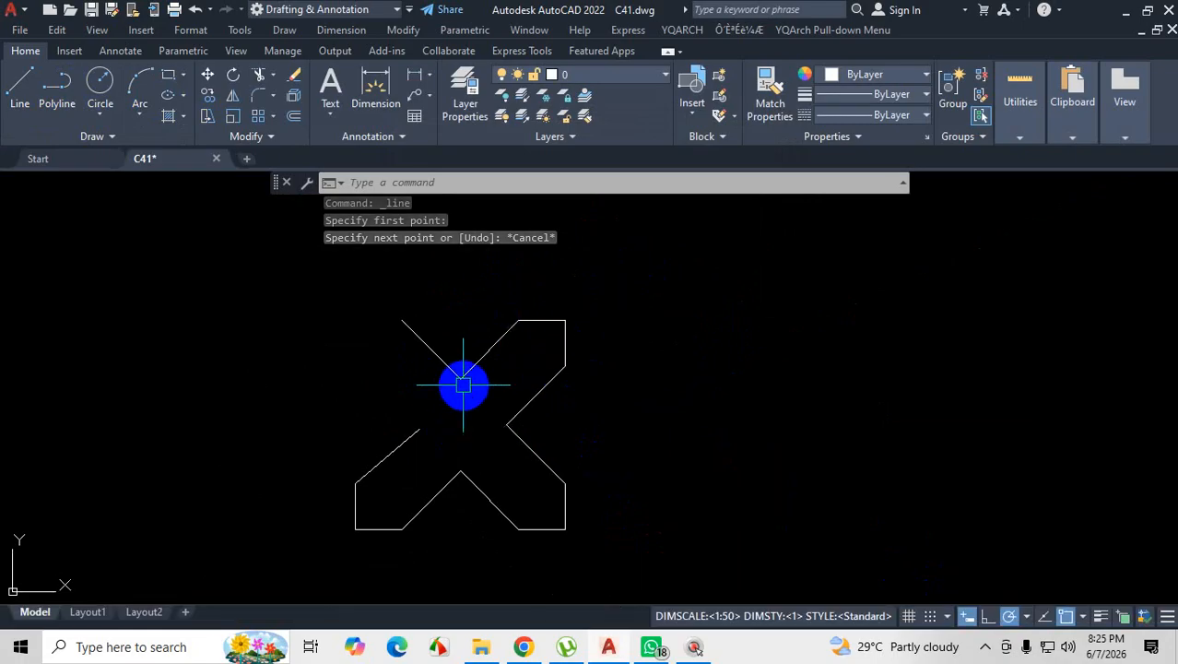
{"action": "left_click", "coordinate": [606, 274]}
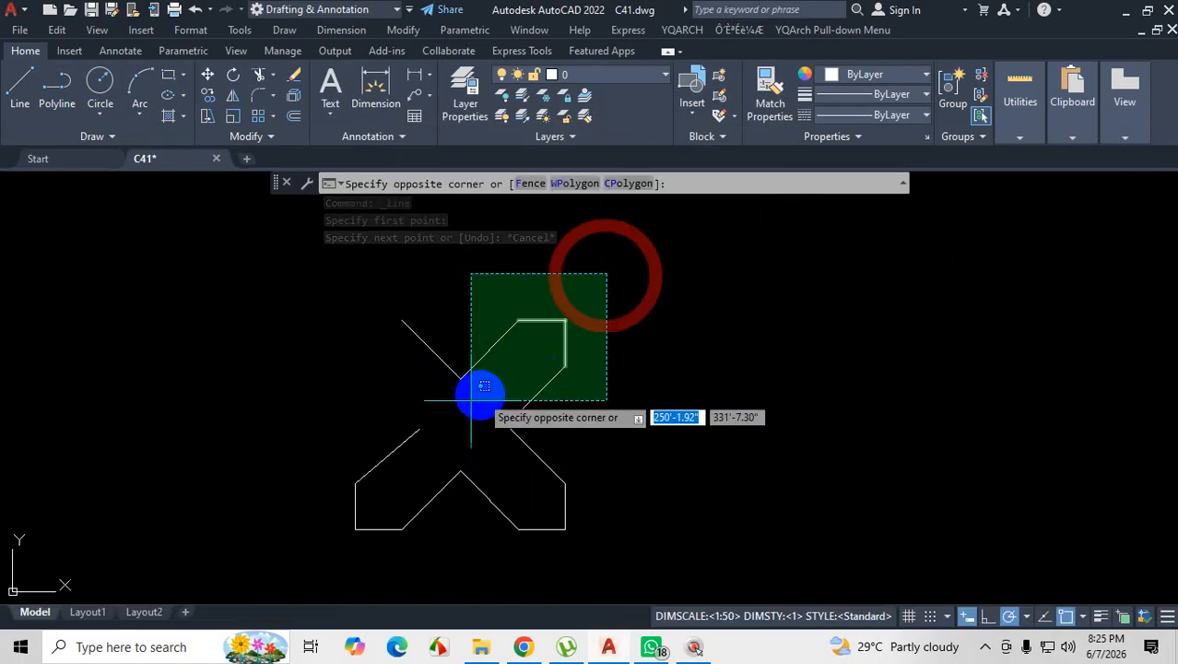
{"action": "left_click", "coordinate": [387, 438]}
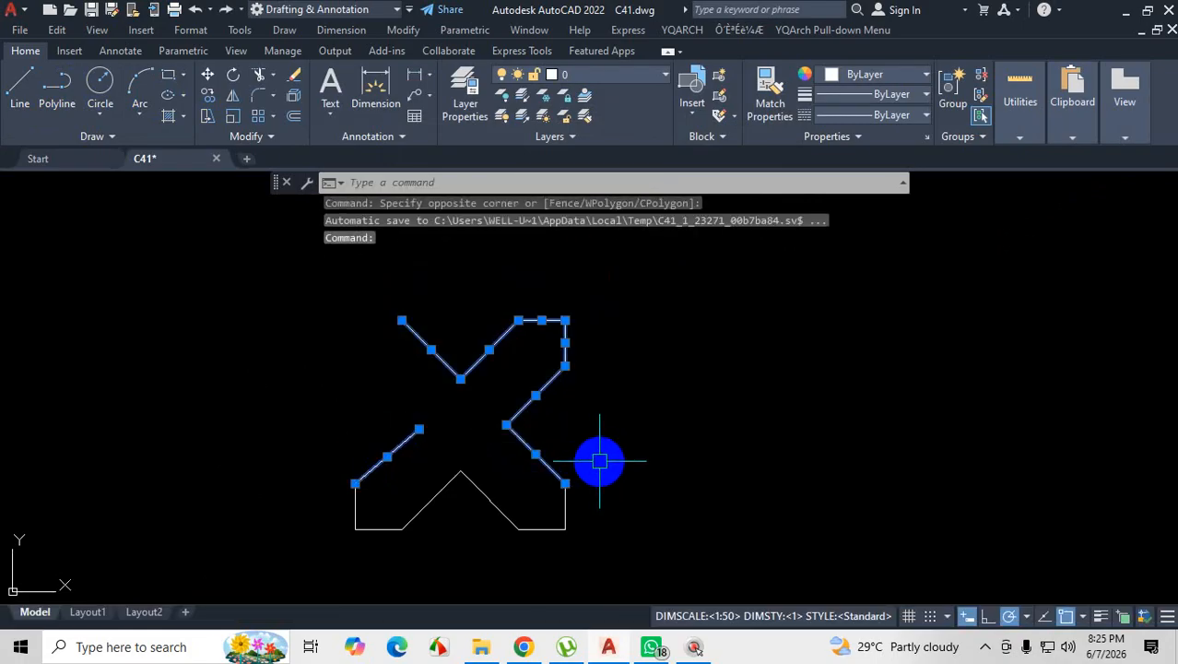
{"action": "key", "text": "Delete"}
{"action": "scroll", "coordinate": [479, 523], "scroll_direction": "up", "scroll_amount": 2}
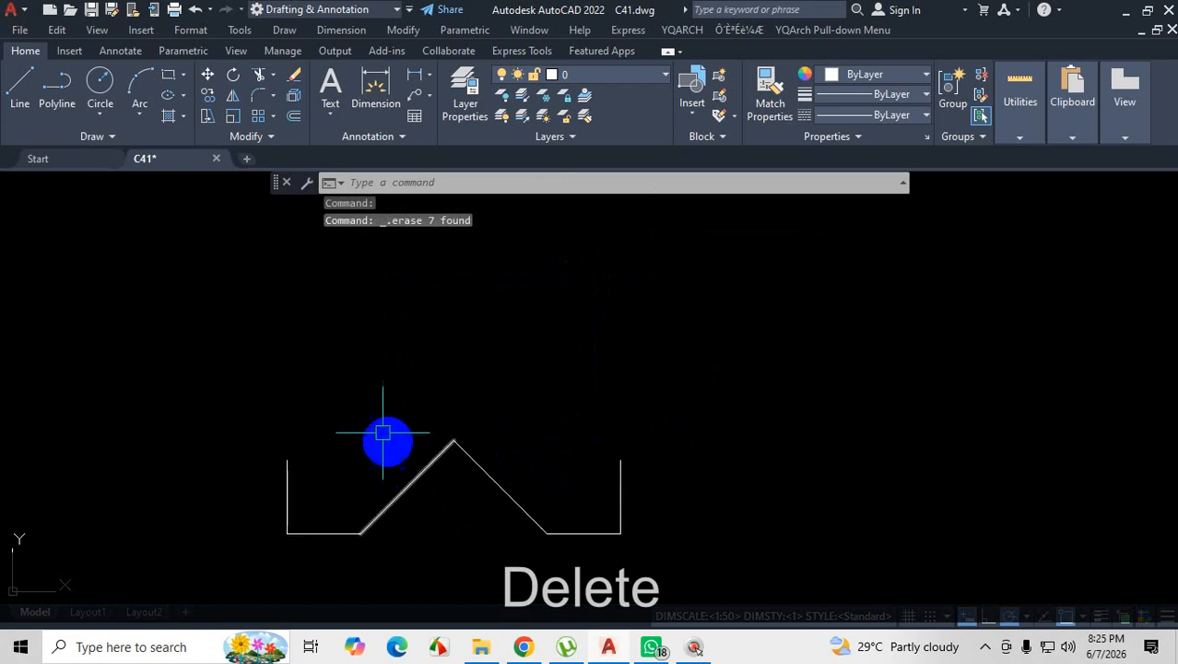
Mark with the pen a horizontal alignment from the base outline's peak to beyond its right vertical line, and clear the marking.
{"action": "scroll", "coordinate": [382, 432], "scroll_direction": "down", "scroll_amount": 6}
{"action": "scroll", "coordinate": [444, 455], "scroll_direction": "up", "scroll_amount": 4}
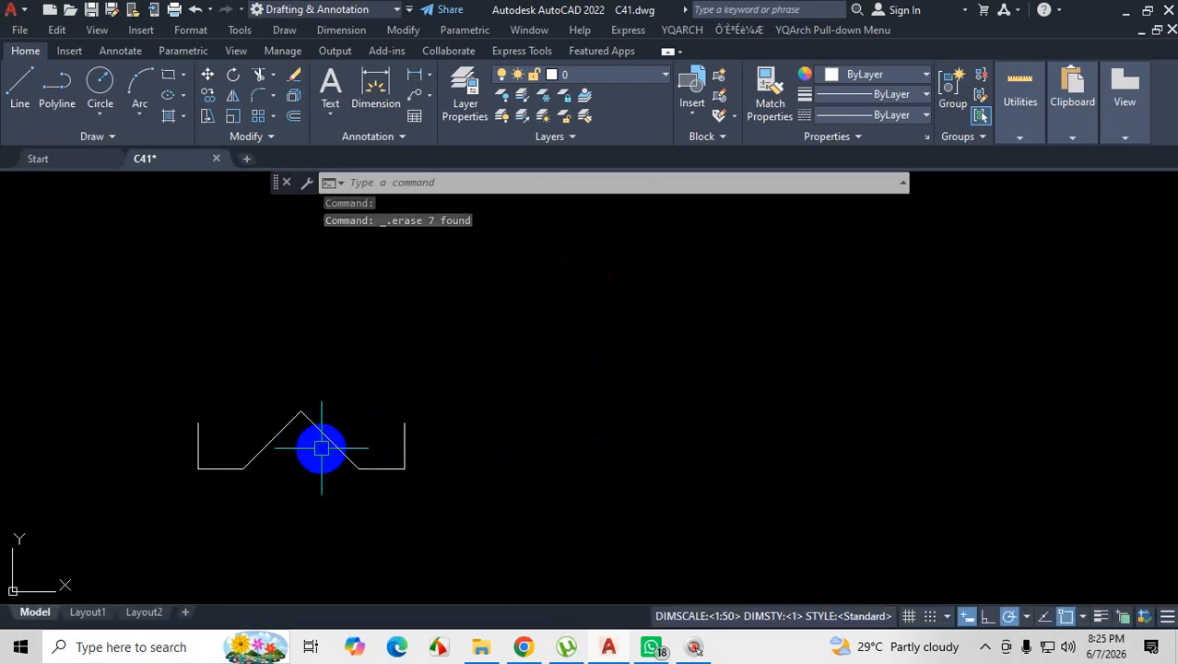
{"action": "scroll", "coordinate": [420, 420], "scroll_direction": "down", "scroll_amount": 2}
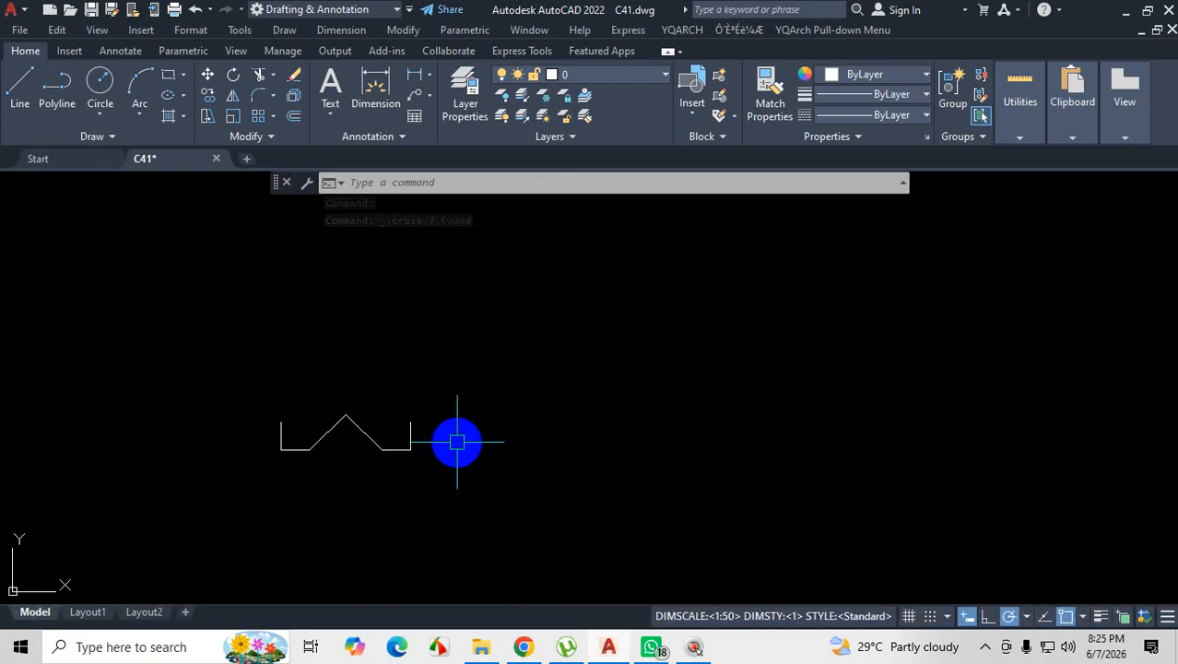
{"action": "scroll", "coordinate": [396, 447], "scroll_direction": "up", "scroll_amount": 5}
{"action": "scroll", "coordinate": [488, 433], "scroll_direction": "down", "scroll_amount": 2}
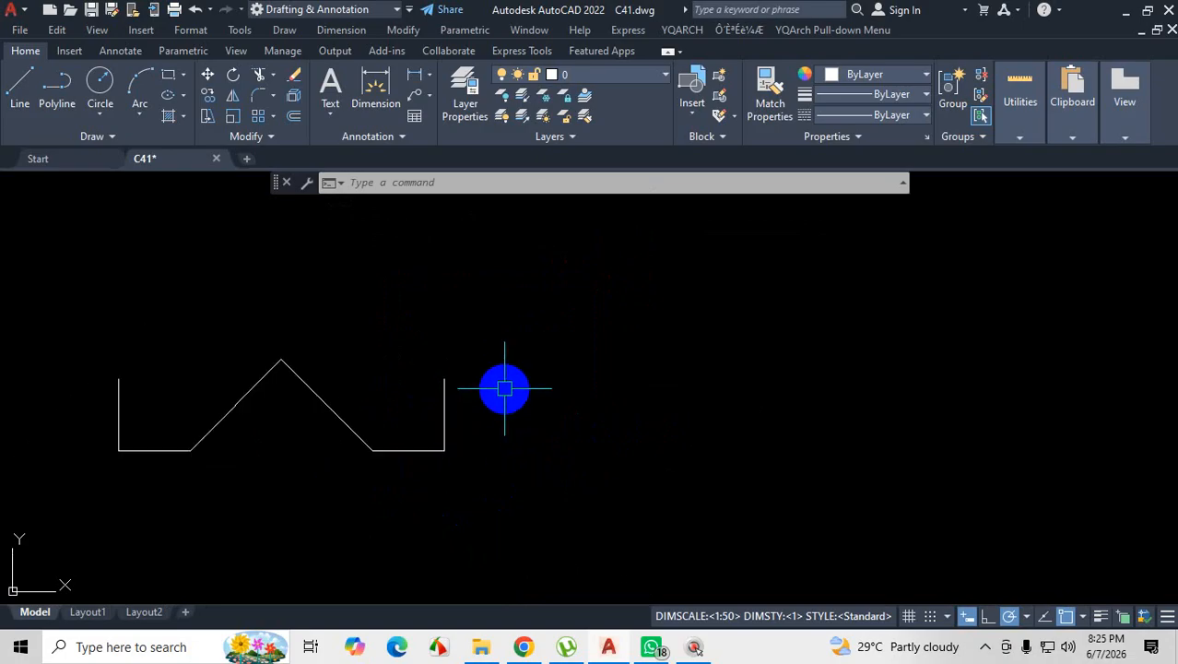
{"action": "left_click", "coordinate": [1045, 616]}
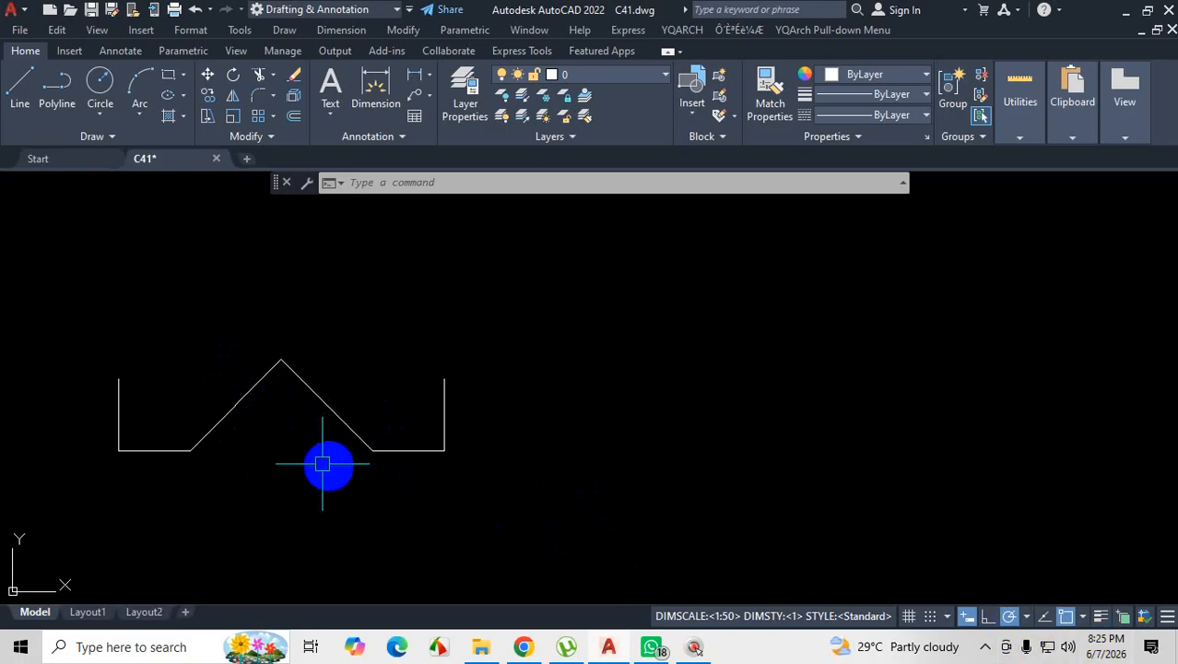
{"action": "key", "text": "ctrl+1"}
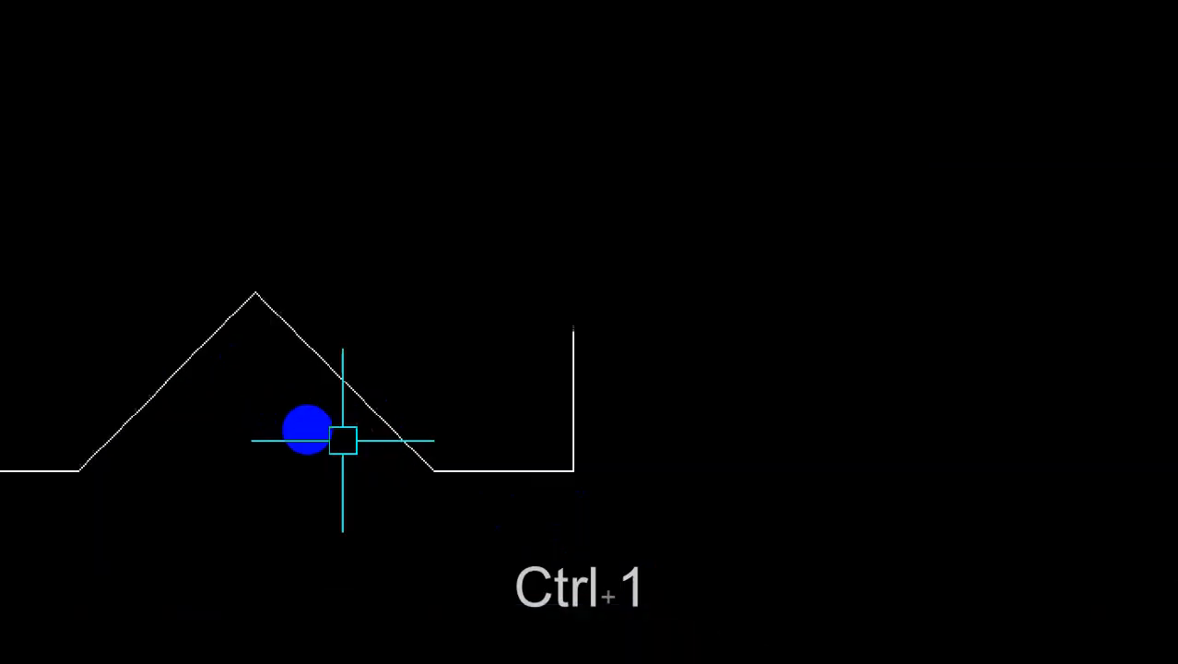
{"action": "left_click_drag", "start_coordinate": [284, 288], "coordinate": [701, 284]}
{"action": "left_click_drag", "start_coordinate": [255, 288], "coordinate": [407, 293]}
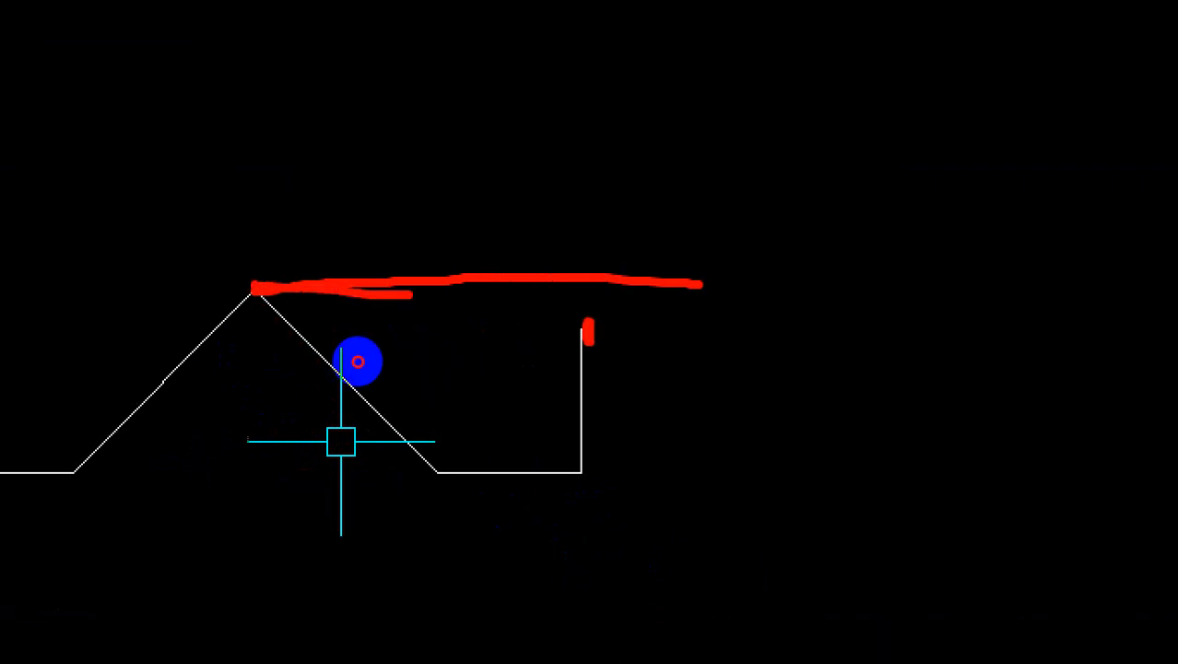
{"action": "key", "text": "Escape"}
Try out a horizontal trial line at 0° from the peak of the base outline past its right vertical, and cancel the line.
{"action": "left_click", "coordinate": [20, 85]}
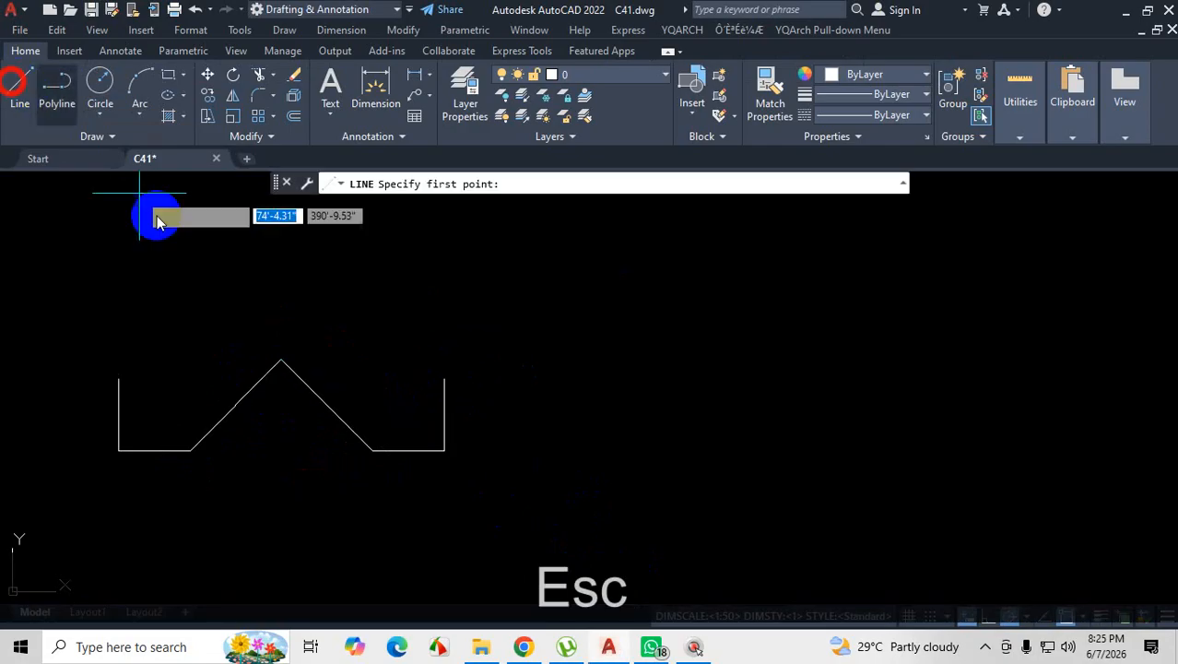
{"action": "left_click", "coordinate": [281, 359]}
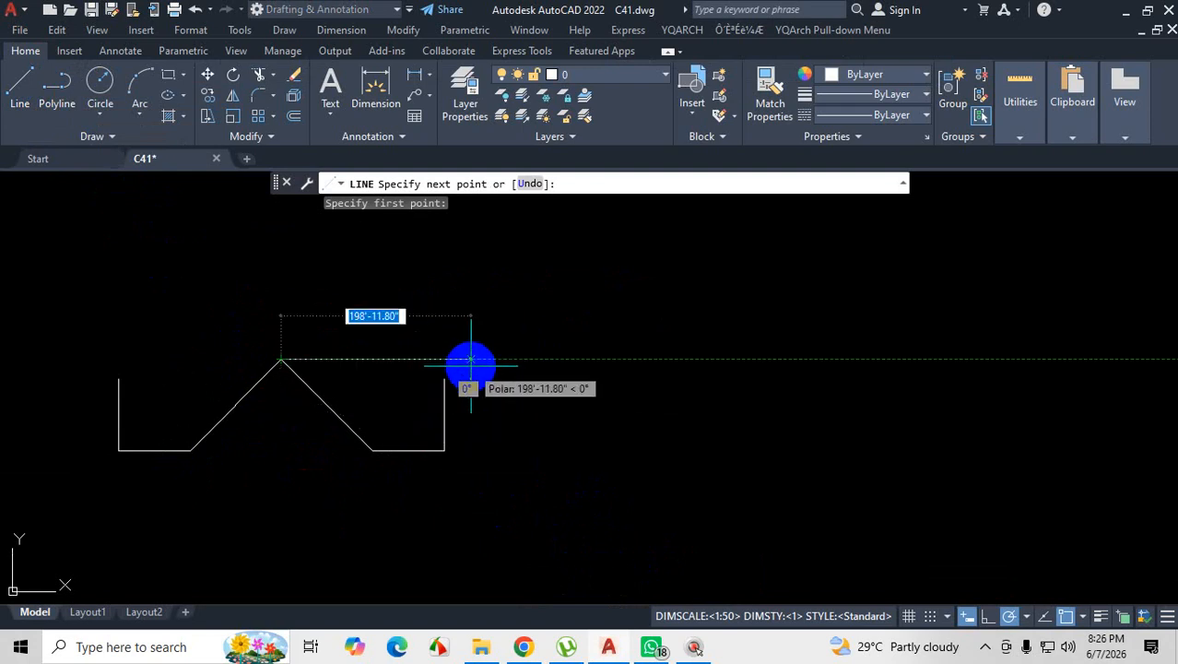
{"action": "key", "text": "Escape"}
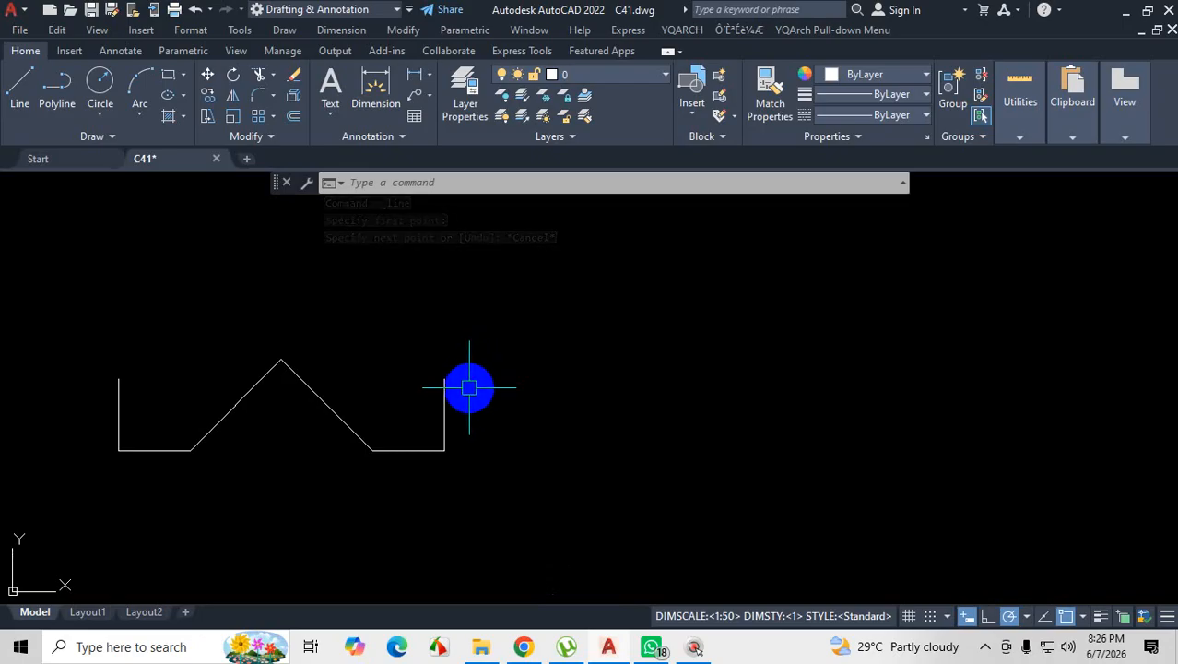
{"action": "left_click", "coordinate": [1044, 616]}
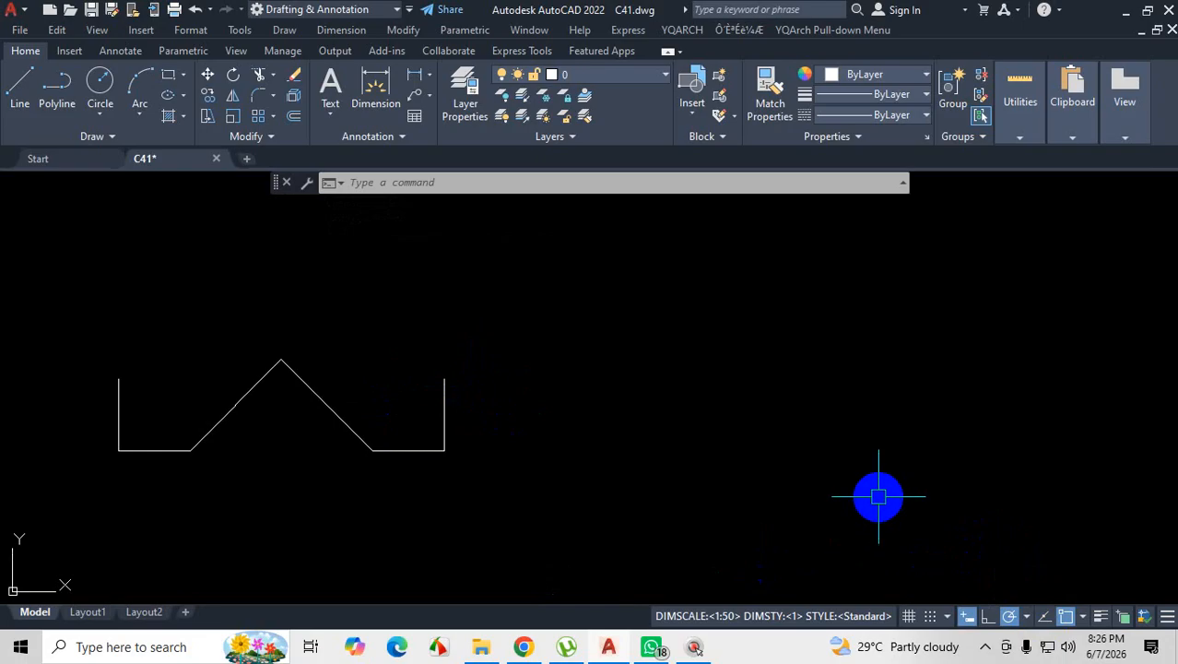
Switch to WhatsApp, open the X-shaped reference drawing in the CCAD-26041 chat, and view the AutoCAD 2D Drafting Exercise # 8 image enlarged.
{"action": "left_click", "coordinate": [985, 648]}
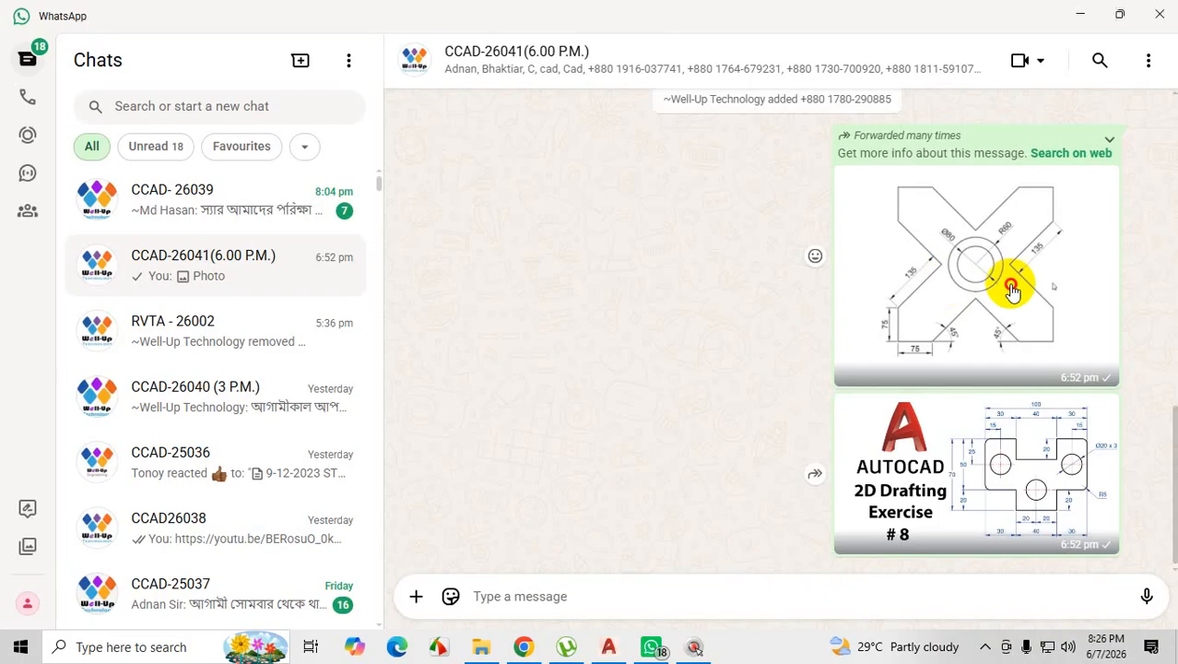
{"action": "left_click", "coordinate": [1008, 283]}
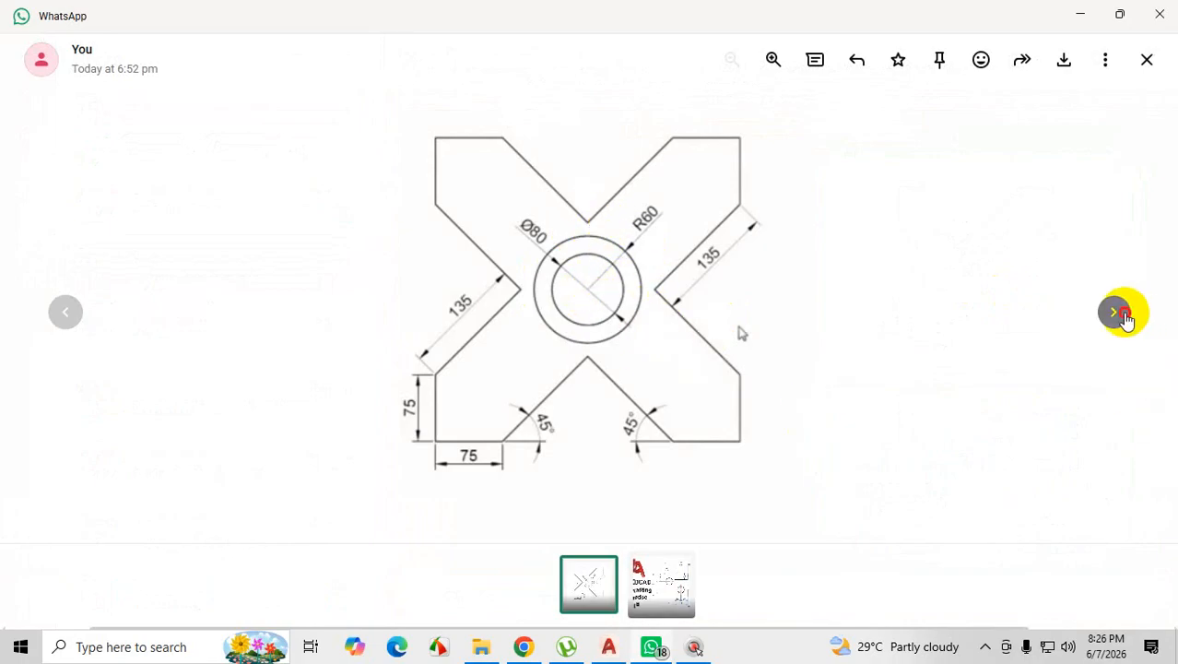
{"action": "left_click", "coordinate": [1117, 314]}
{"action": "key", "text": "ctrl+1"}
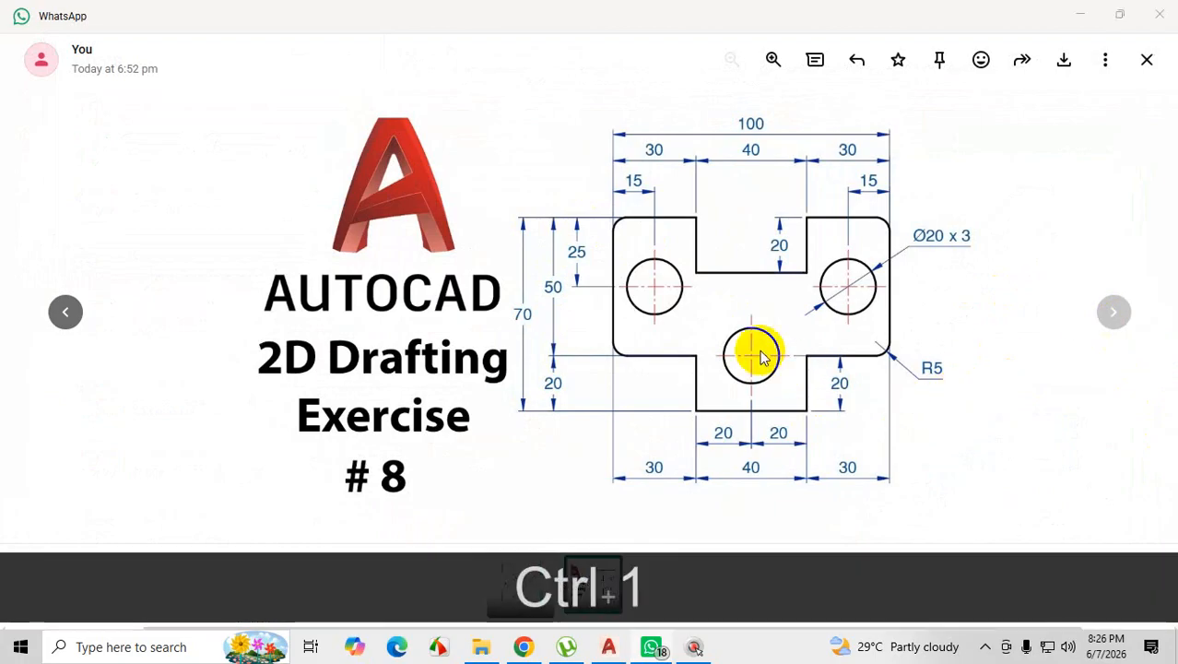